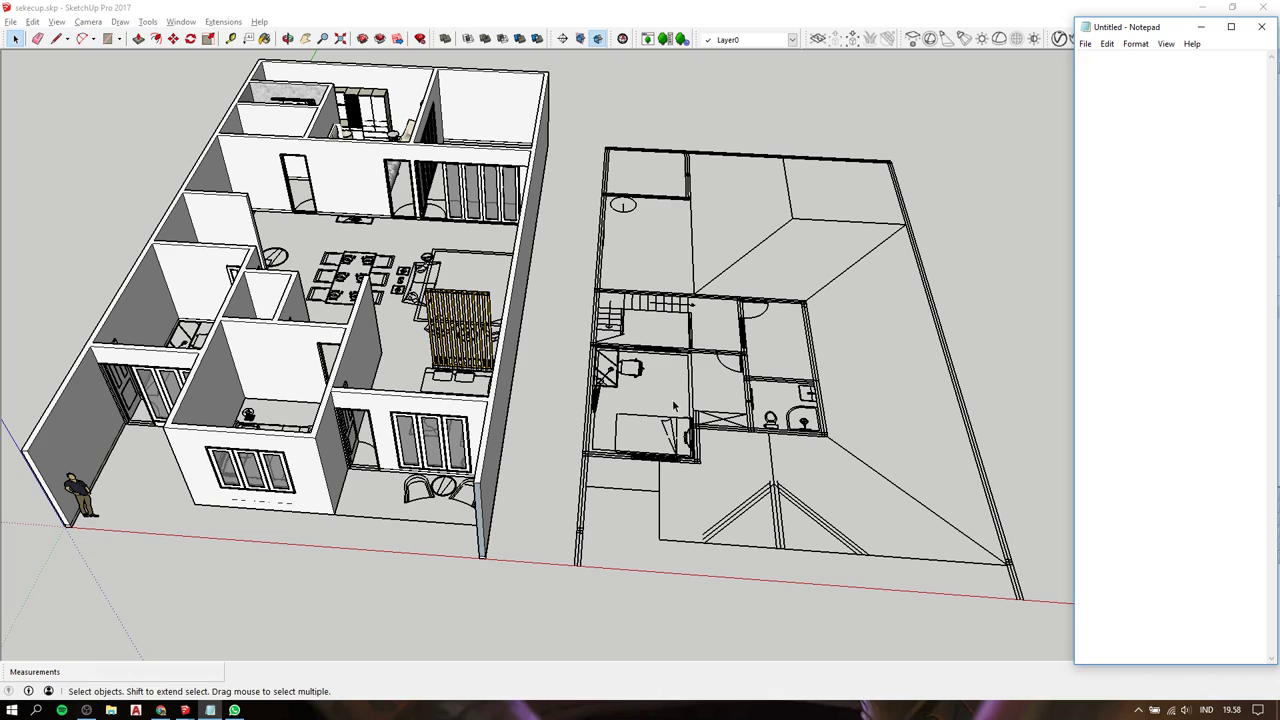
Type the greeting 'hi' and 'jumpa lagi sama saya' on separate lines in the note.
{"action": "type", "text": "hi"}
{"action": "key", "text": "Return"}
{"action": "key", "text": "alt+Tab"}
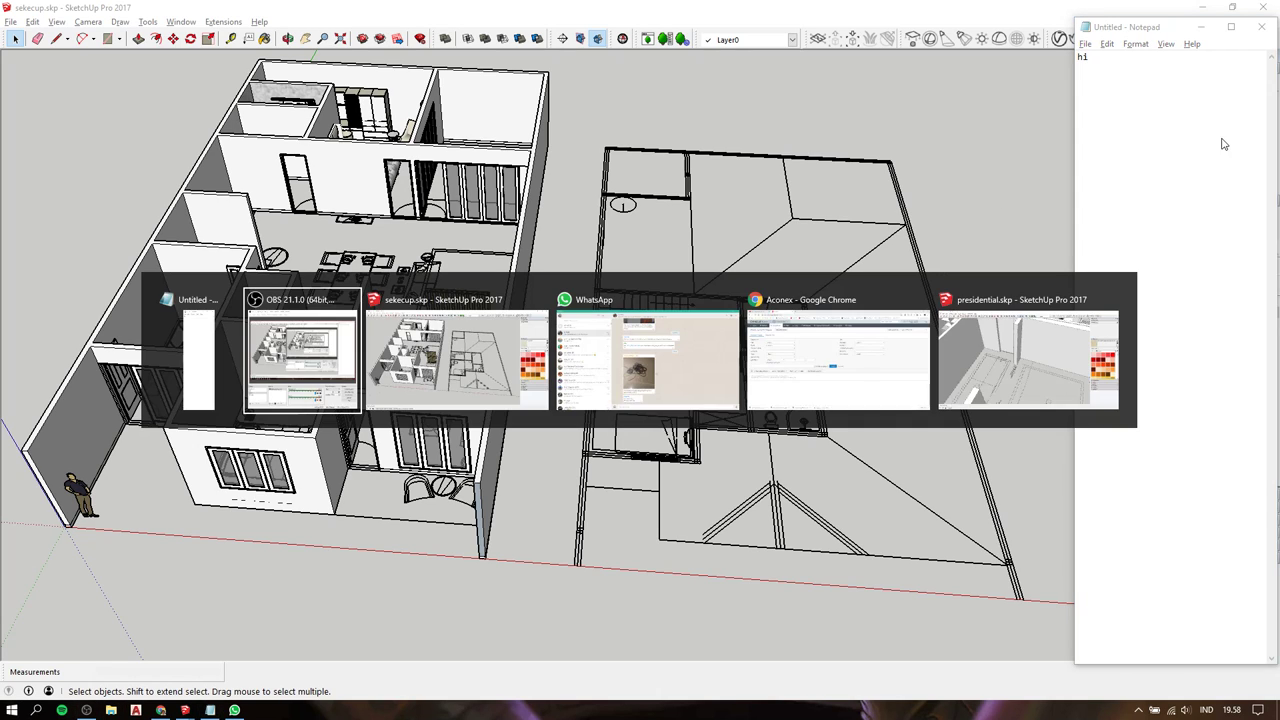
{"action": "key", "text": "Tab"}
{"action": "left_click", "coordinate": [1222, 138]}
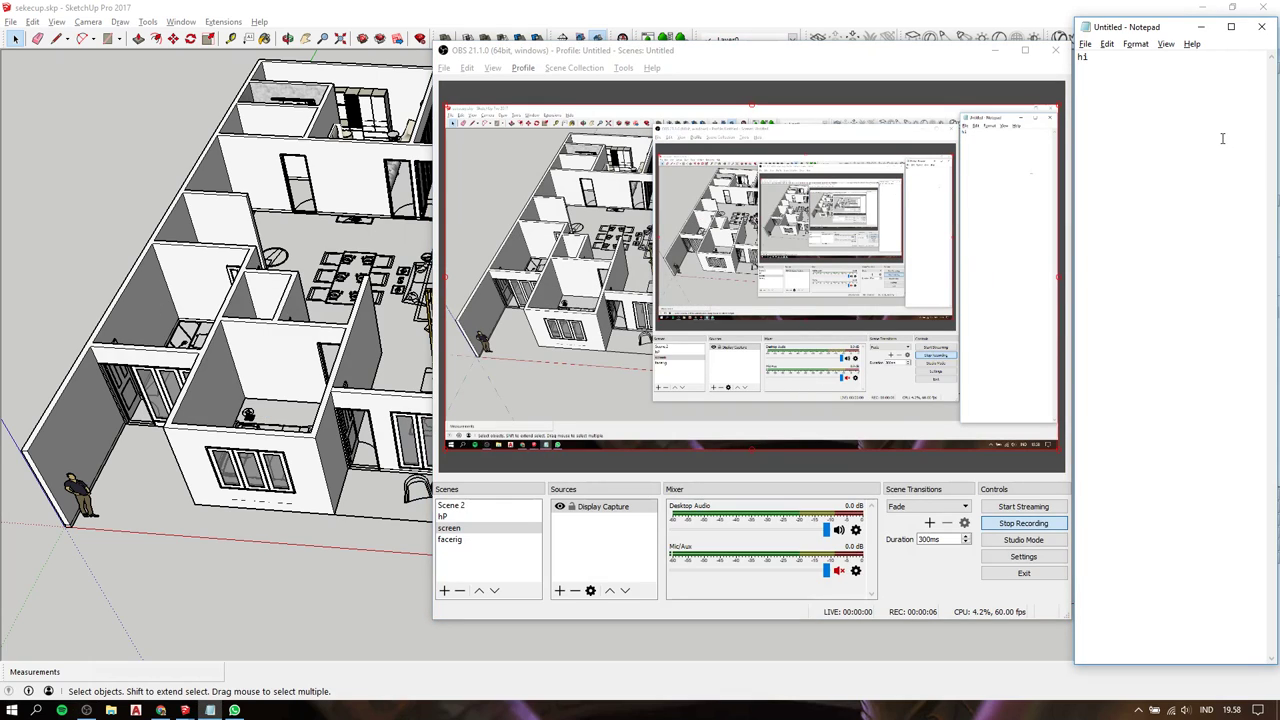
{"action": "left_click", "coordinate": [44, 209]}
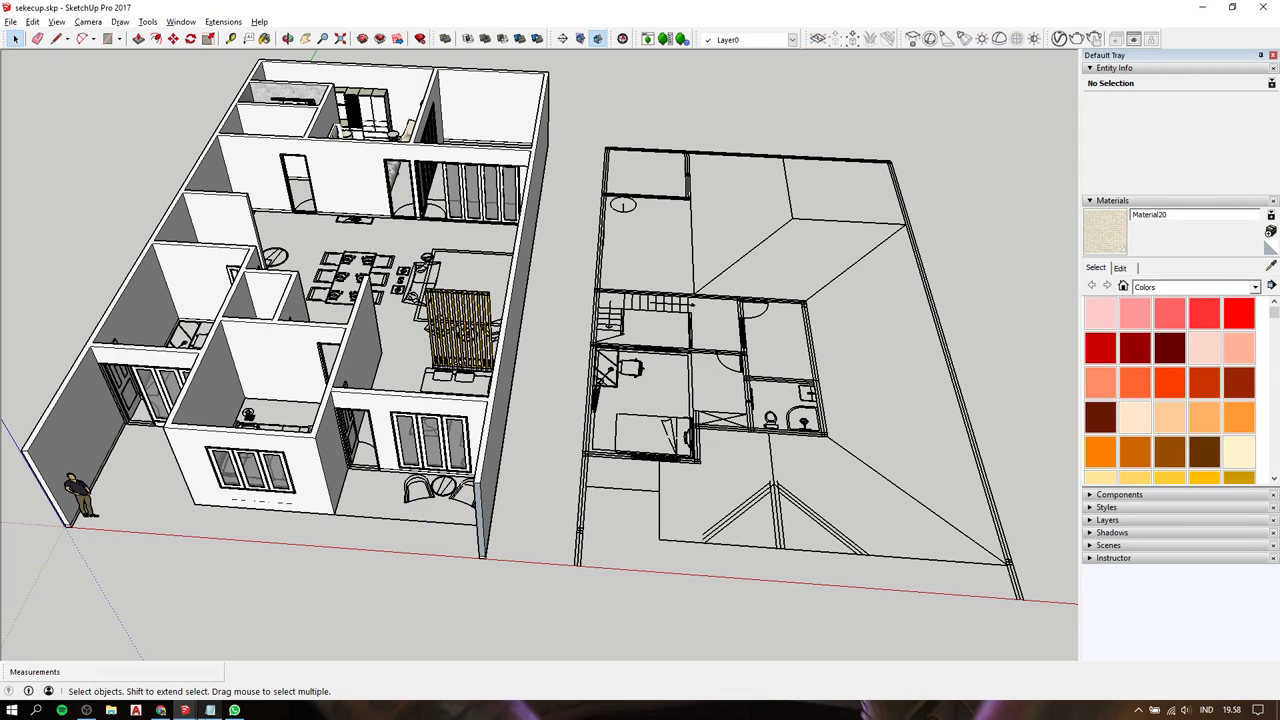
{"action": "key", "text": "alt+Tab"}
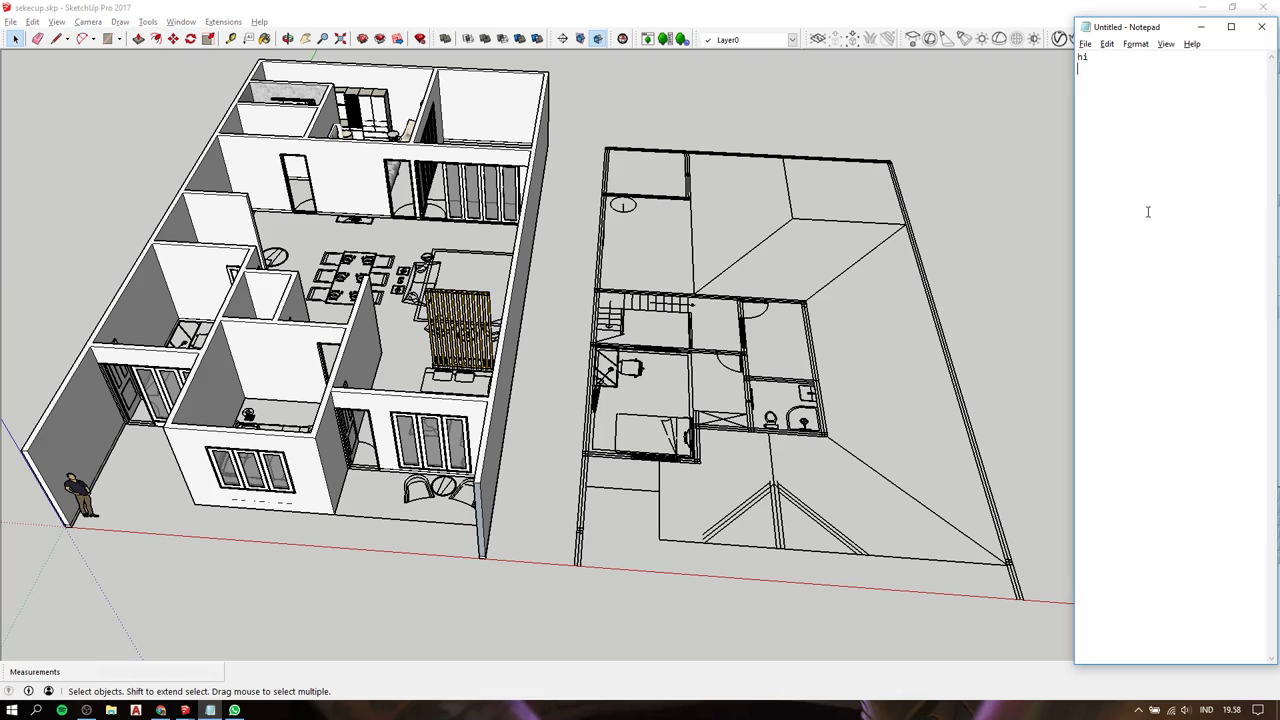
{"action": "key", "text": "Return"}
{"action": "type", "text": "jumpa l"}
{"action": "type", "text": "agi sama s"}
{"action": "type", "text": "aya"}
Add the plan lines for lantai 2: a 120mm floor slab, then 'tembok dan jendela'.
{"action": "type", "text": "EKECU"}
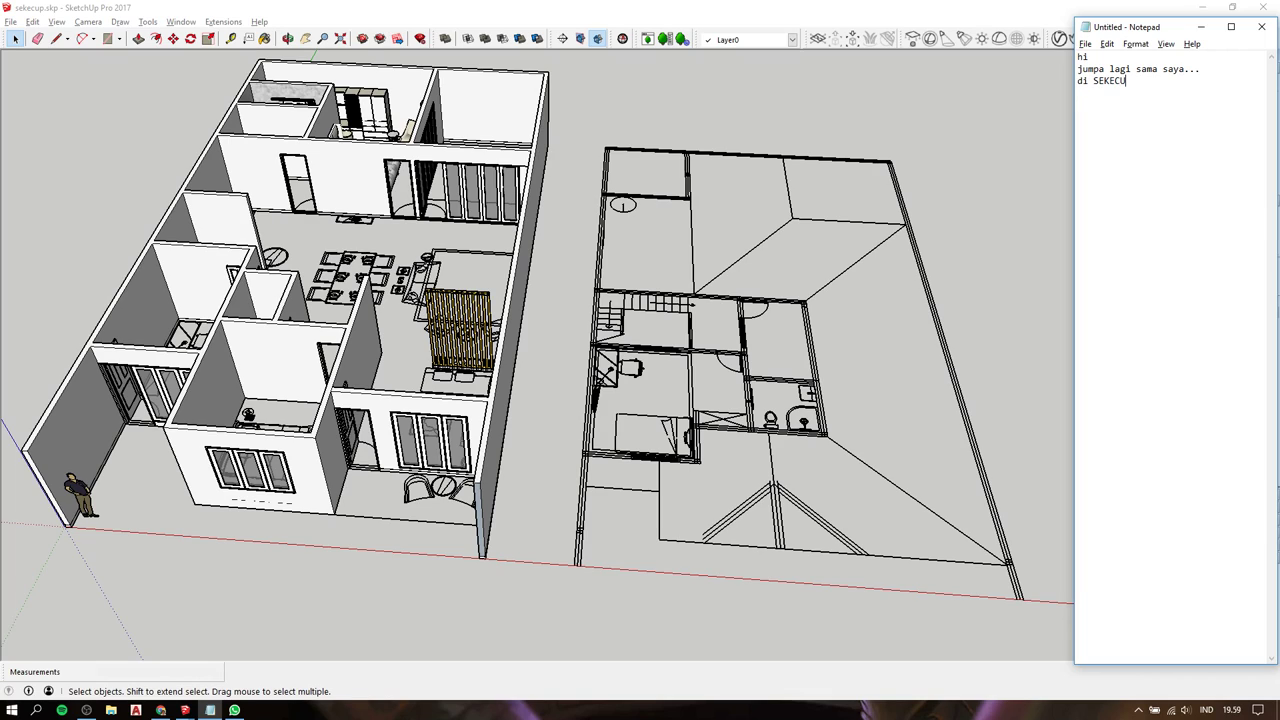
{"action": "type", "text": "!!!"}
{"action": "type", "text": "ita lan"}
{"action": "type", "text": "jutin aja "}
{"action": "type", "text": "yag"}
{"action": "type", "text": "roses"}
{"action": "type", "text": " bikin"}
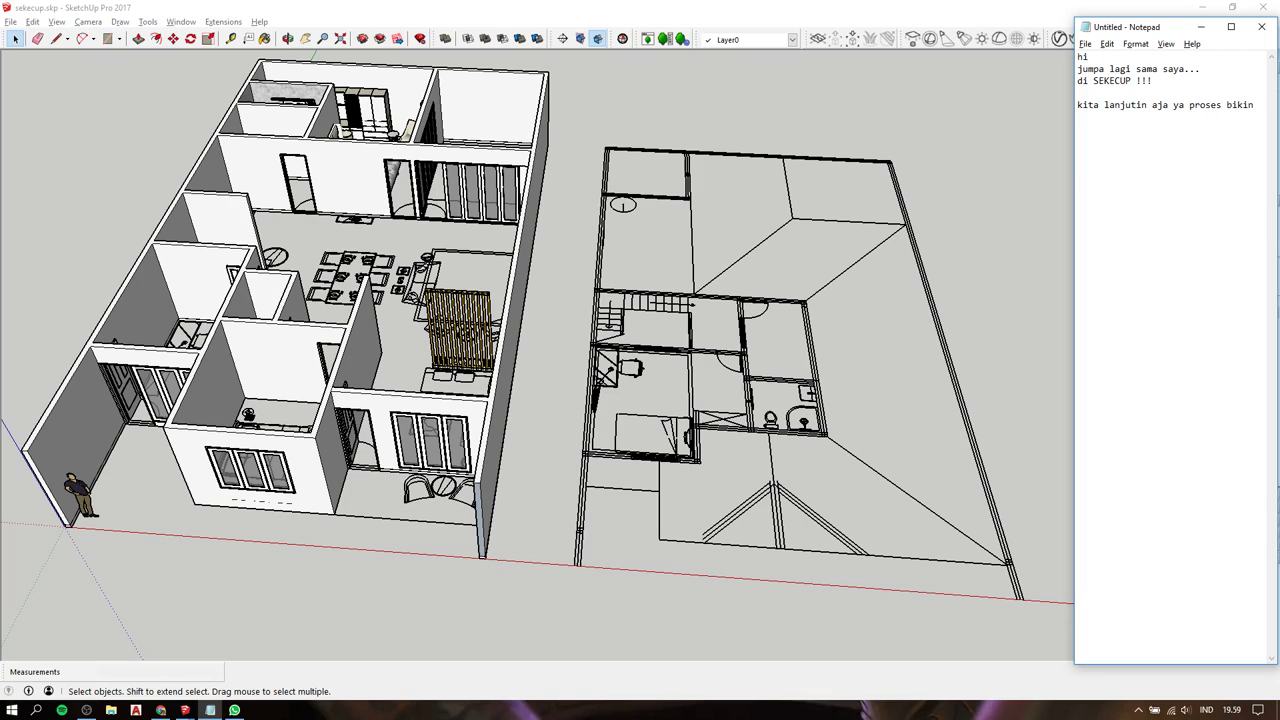
{"action": "type", "text": "umah t"}
{"action": "type", "text": "ingg"}
{"action": "type", "text": "alnya"}
{"action": "type", "text": " mari"}
{"action": "type", "text": "kali i"}
{"action": "type", "text": "ni kita"}
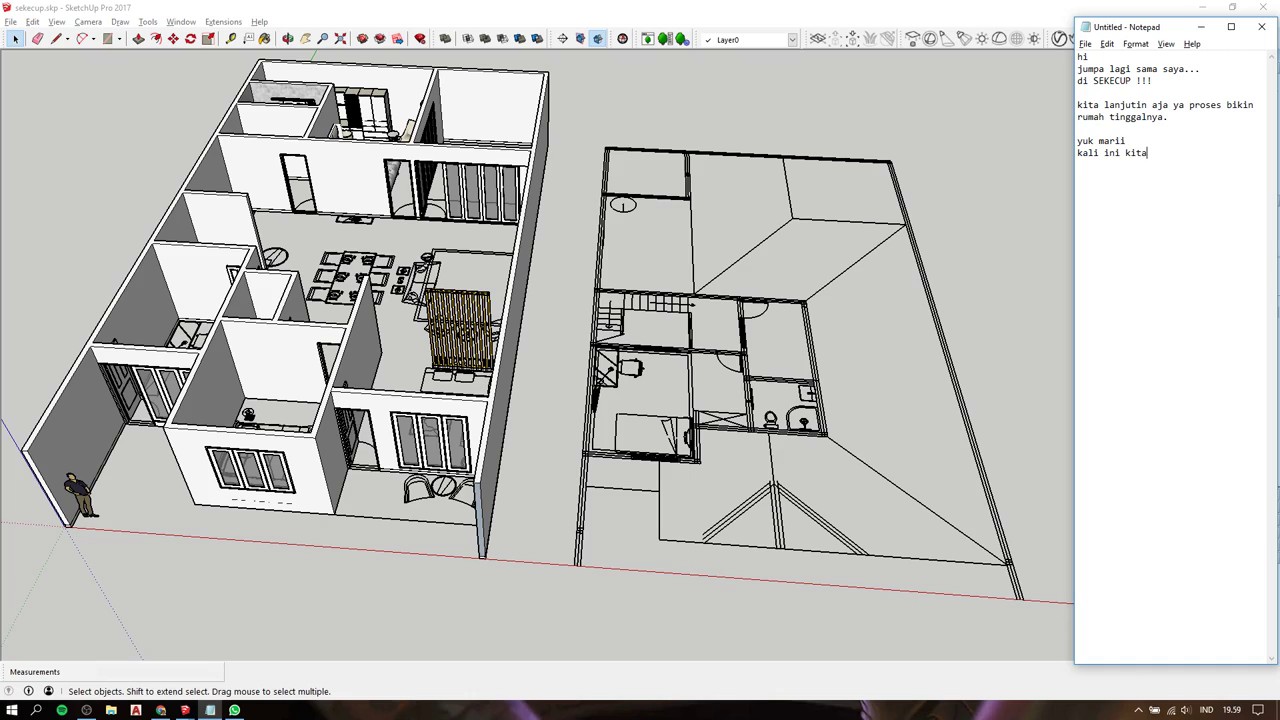
{"action": "type", "text": " mau bi"}
{"action": "type", "text": "t "}
{"action": "type", "text": "bagia"}
{"action": "type", "text": "n lantai"}
{"action": "type", "text": "ita "}
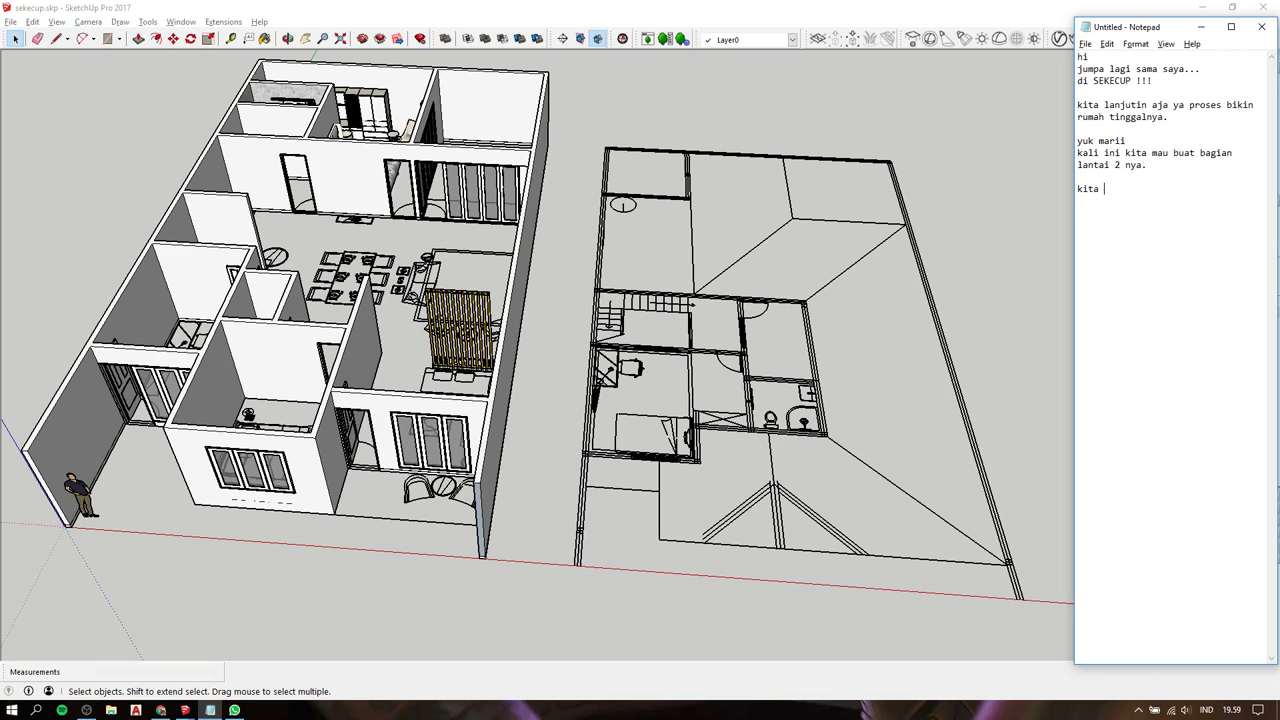
{"action": "type", "text": " buat "}
{"action": "type", "text": "lap"}
{"action": "type", "text": " la"}
{"action": "type", "text": "ntai 120"}
{"action": "type", "text": "mm"}
{"action": "key", "text": "Return"}
{"action": "type", "text": "tembok "}
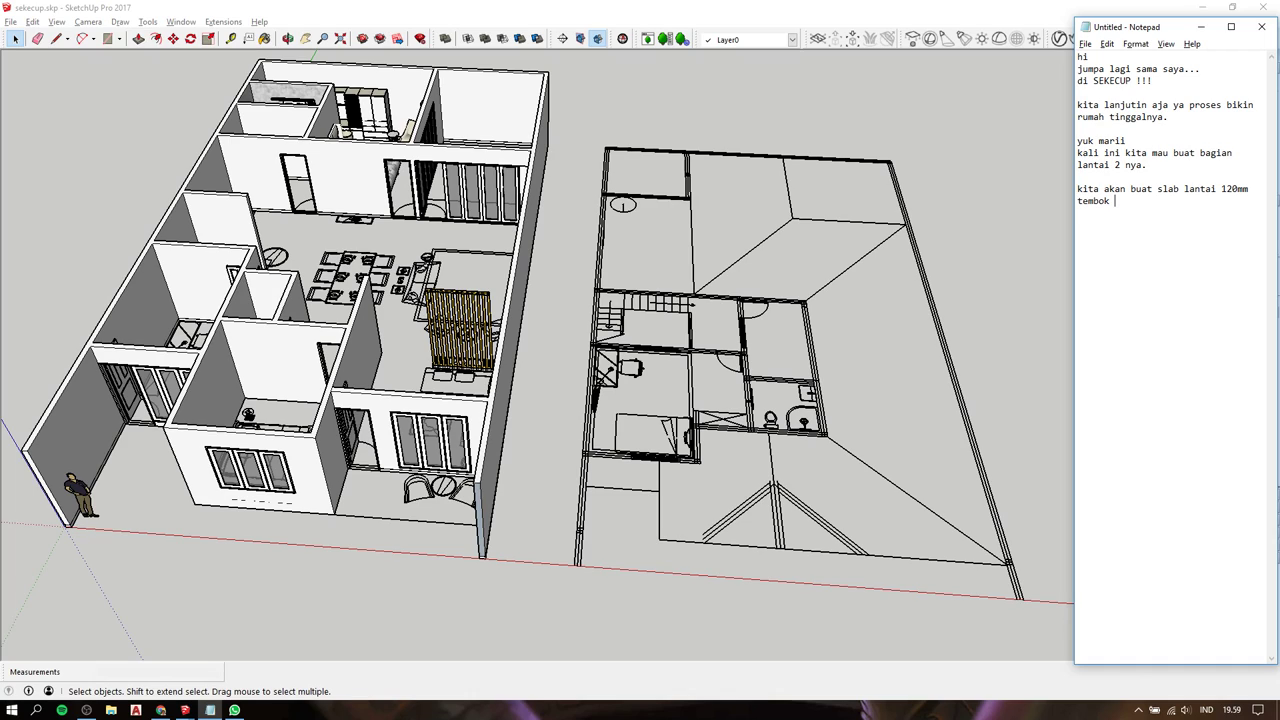
{"action": "type", "text": "dan je"}
{"action": "type", "text": "ndela "}
{"action": "type", "text": "serta pintunya."}
Bring the house model forward and center the second-floor plan drawing in view.
{"action": "left_click", "coordinate": [722, 192]}
{"action": "middle_click_drag", "start_coordinate": [720, 425], "coordinate": [567, 390], "text": "shift"}
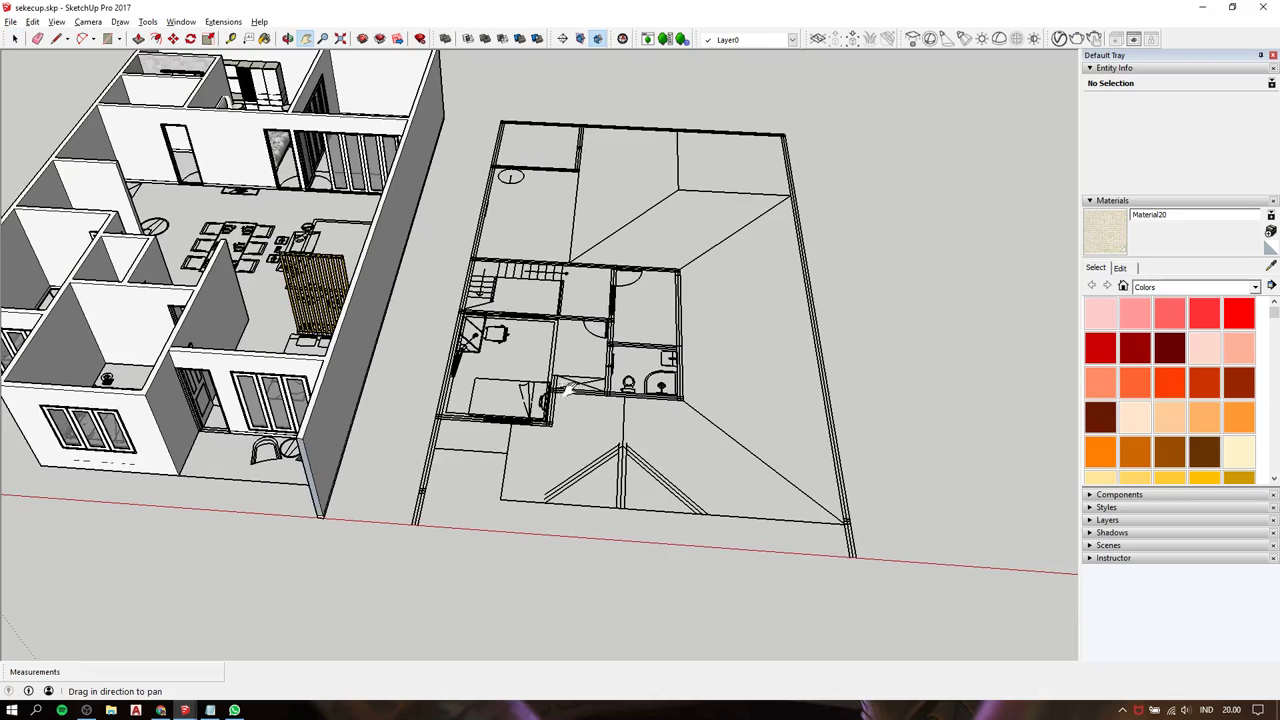
{"action": "scroll", "coordinate": [567, 390], "scroll_direction": "up", "scroll_amount": 2}
{"action": "scroll", "coordinate": [560, 395], "scroll_direction": "up", "scroll_amount": 3}
{"action": "scroll", "coordinate": [500, 410], "scroll_direction": "down", "scroll_amount": 3}
{"action": "scroll", "coordinate": [441, 424], "scroll_direction": "down", "scroll_amount": 3}
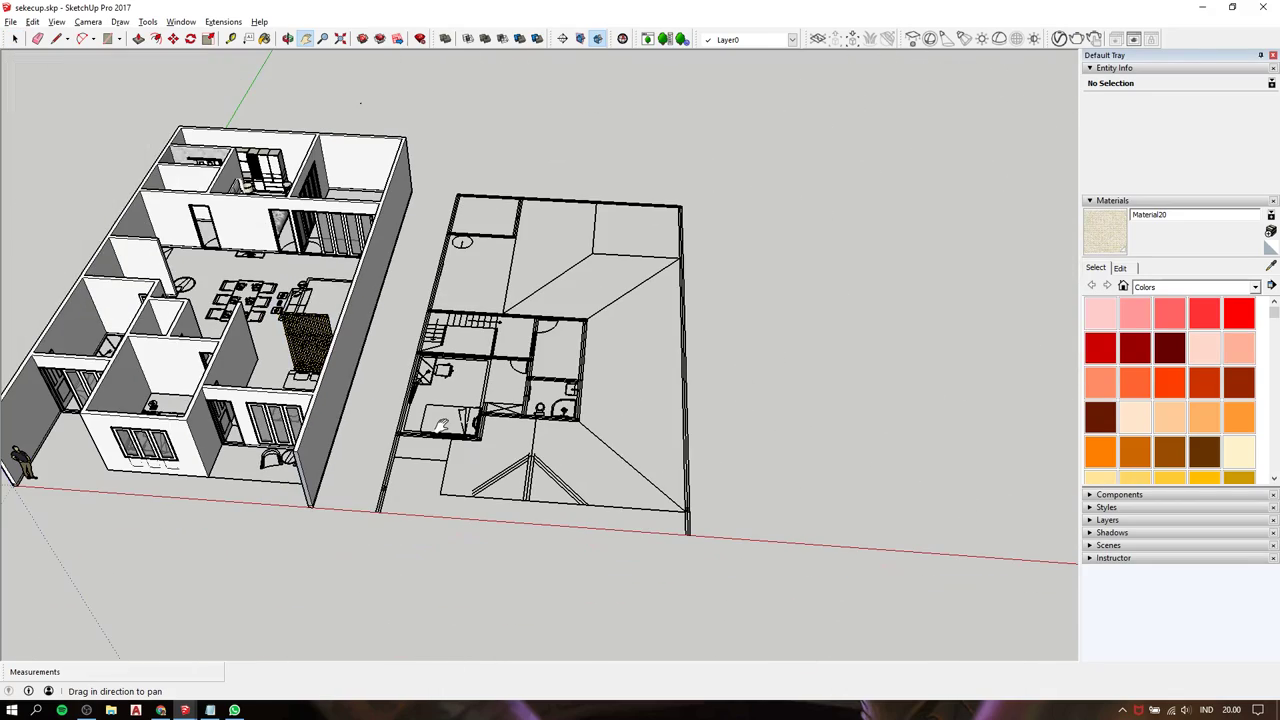
Zoom in closer on the floor plan with the Line tool ready.
{"action": "key", "text": "r"}
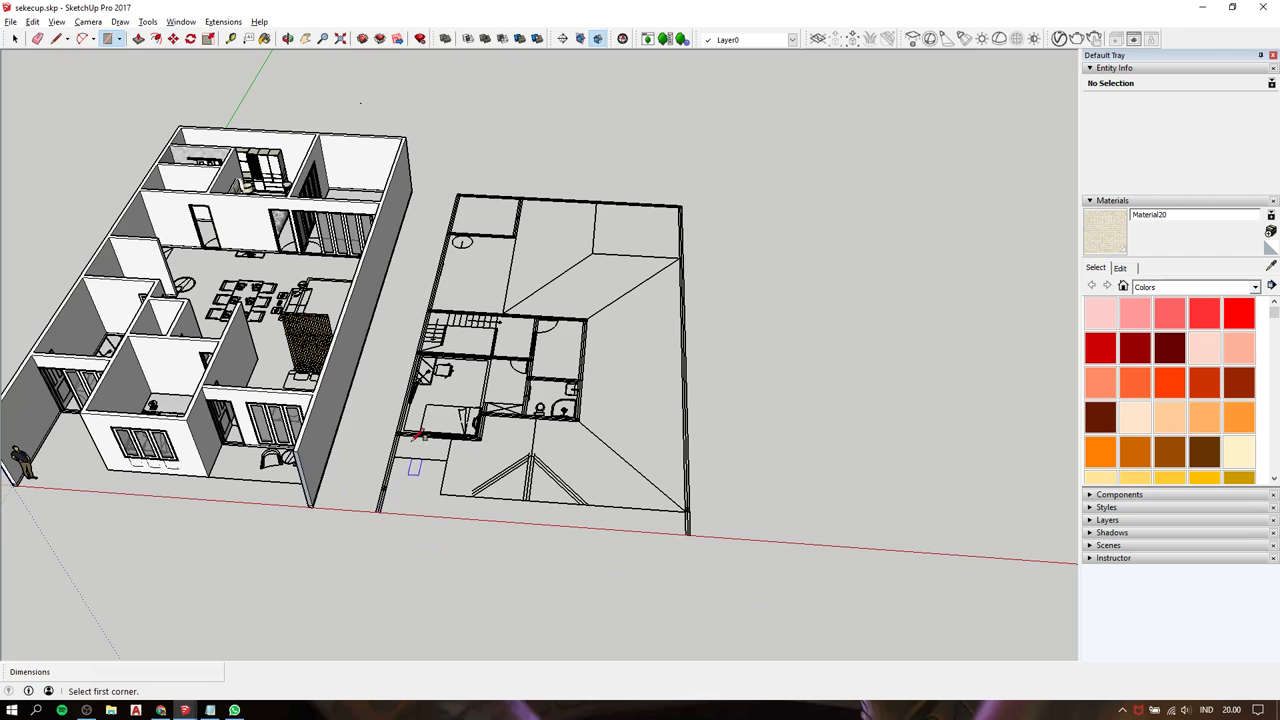
{"action": "scroll", "coordinate": [420, 437], "scroll_direction": "up", "scroll_amount": 3}
{"action": "scroll", "coordinate": [408, 428], "scroll_direction": "up", "scroll_amount": 3}
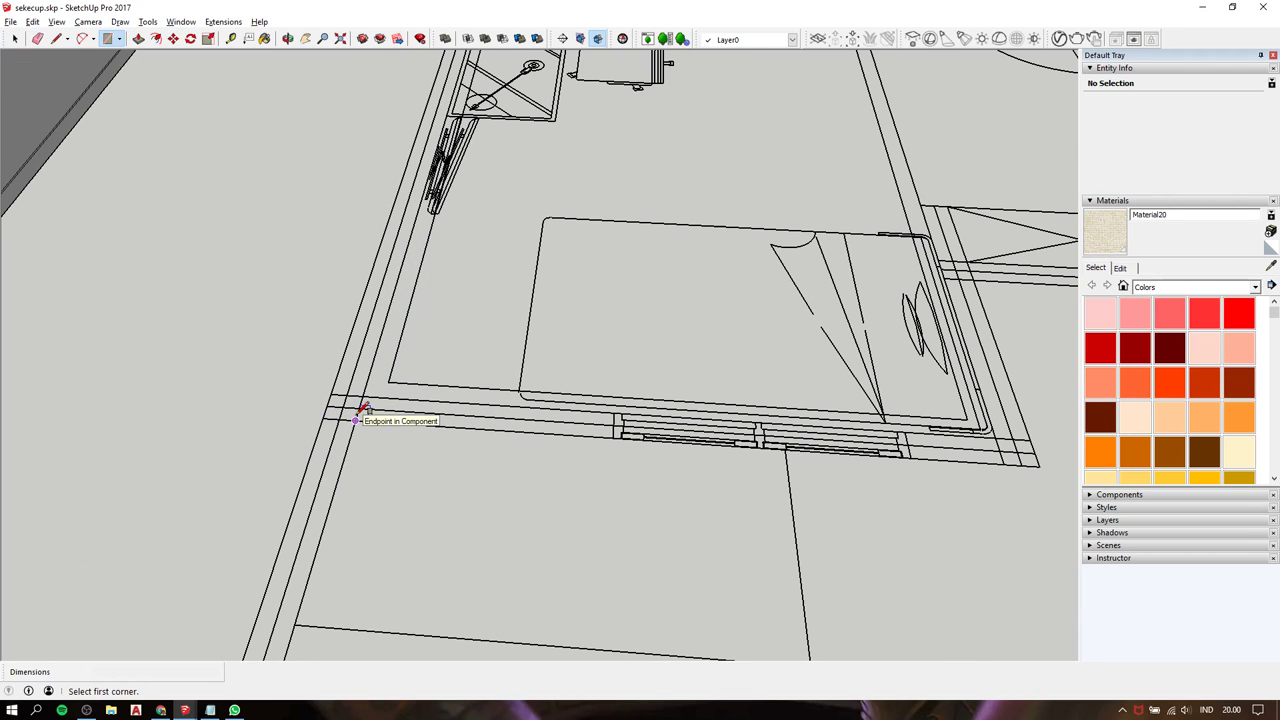
{"action": "scroll", "coordinate": [327, 411], "scroll_direction": "down", "scroll_amount": 3}
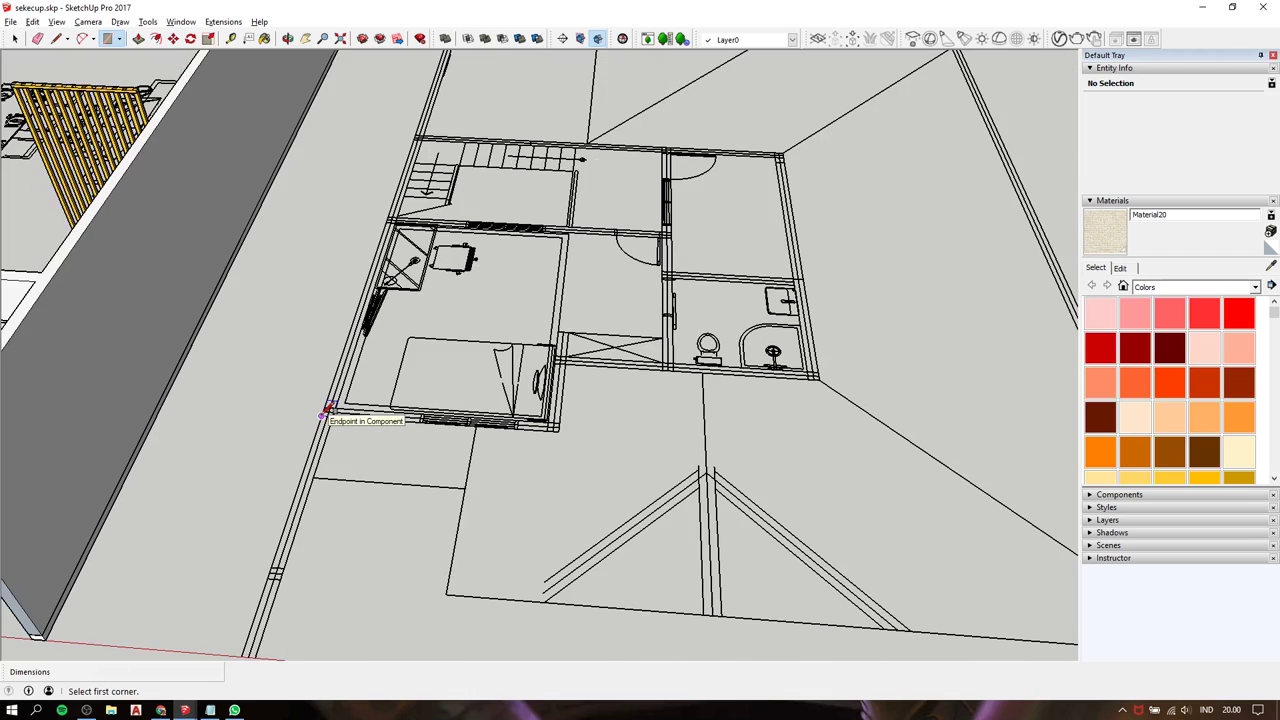
{"action": "scroll", "coordinate": [327, 411], "scroll_direction": "down", "scroll_amount": 3}
{"action": "scroll", "coordinate": [388, 338], "scroll_direction": "up", "scroll_amount": 3}
{"action": "key", "text": "space"}
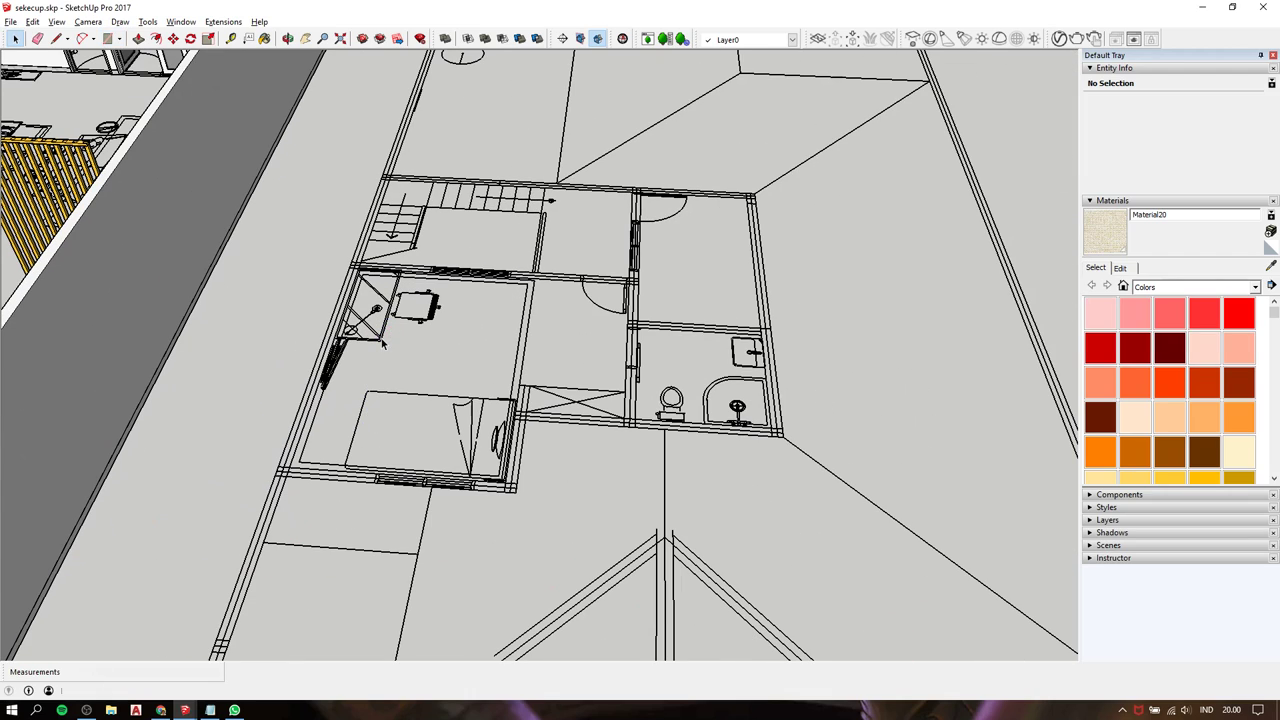
{"action": "key", "text": "l"}
{"action": "scroll", "coordinate": [382, 175], "scroll_direction": "up", "scroll_amount": 2}
{"action": "scroll", "coordinate": [378, 165], "scroll_direction": "up", "scroll_amount": 2}
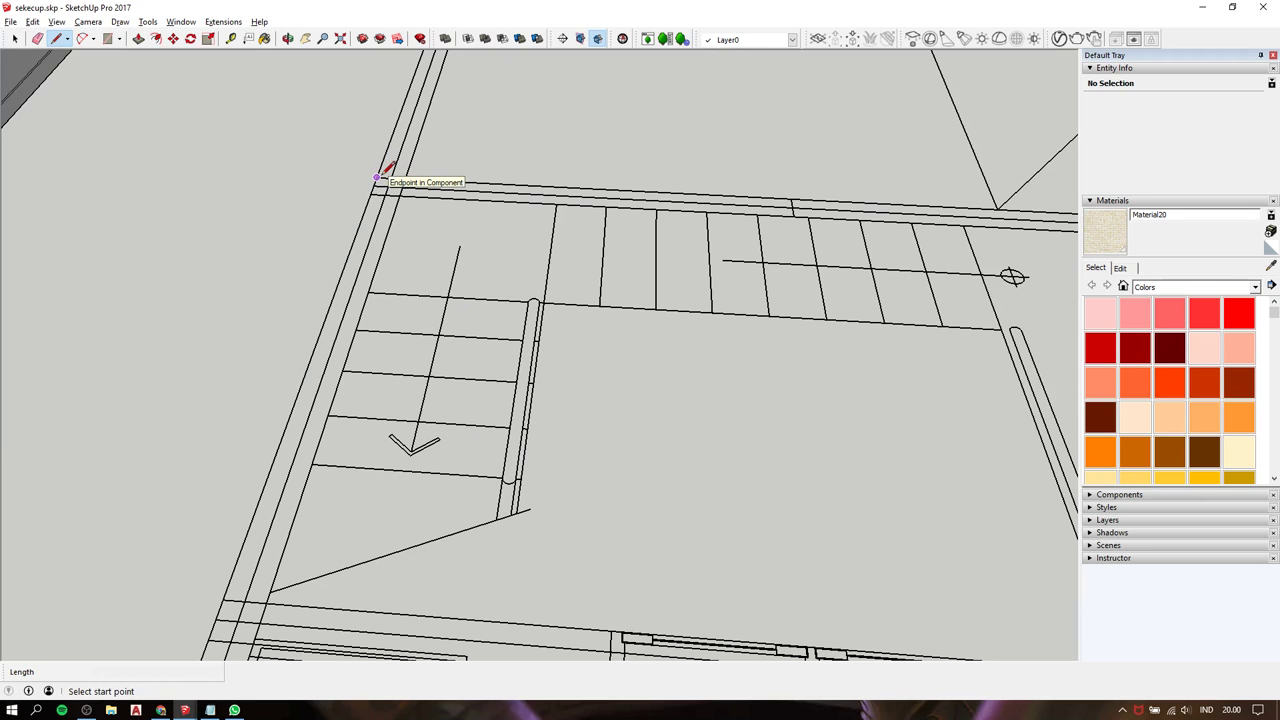
Trace the second-floor outline corner to corner, closing it into a floor face.
{"action": "left_click", "coordinate": [376, 178]}
{"action": "scroll", "coordinate": [380, 170], "scroll_direction": "down", "scroll_amount": 2}
{"action": "scroll", "coordinate": [380, 170], "scroll_direction": "down", "scroll_amount": 2}
{"action": "scroll", "coordinate": [809, 180], "scroll_direction": "up", "scroll_amount": 3}
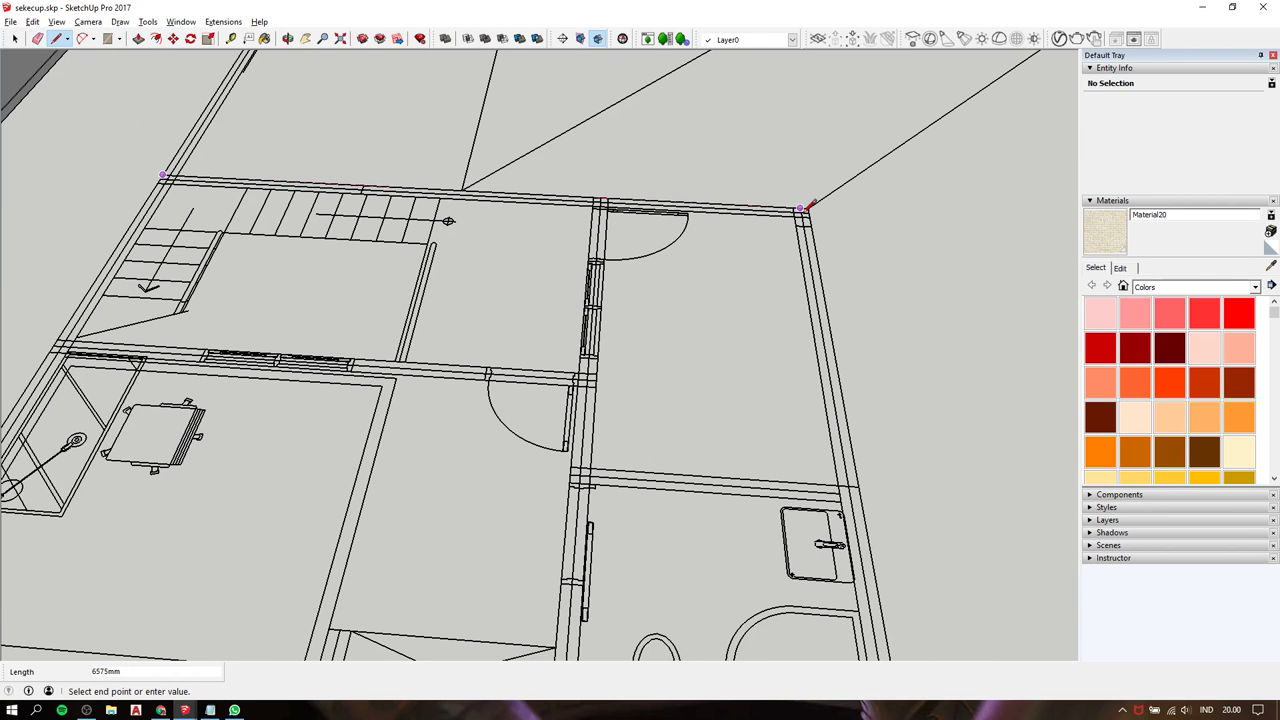
{"action": "left_click", "coordinate": [801, 210]}
{"action": "scroll", "coordinate": [815, 200], "scroll_direction": "down", "scroll_amount": 2}
{"action": "scroll", "coordinate": [865, 440], "scroll_direction": "up", "scroll_amount": 2}
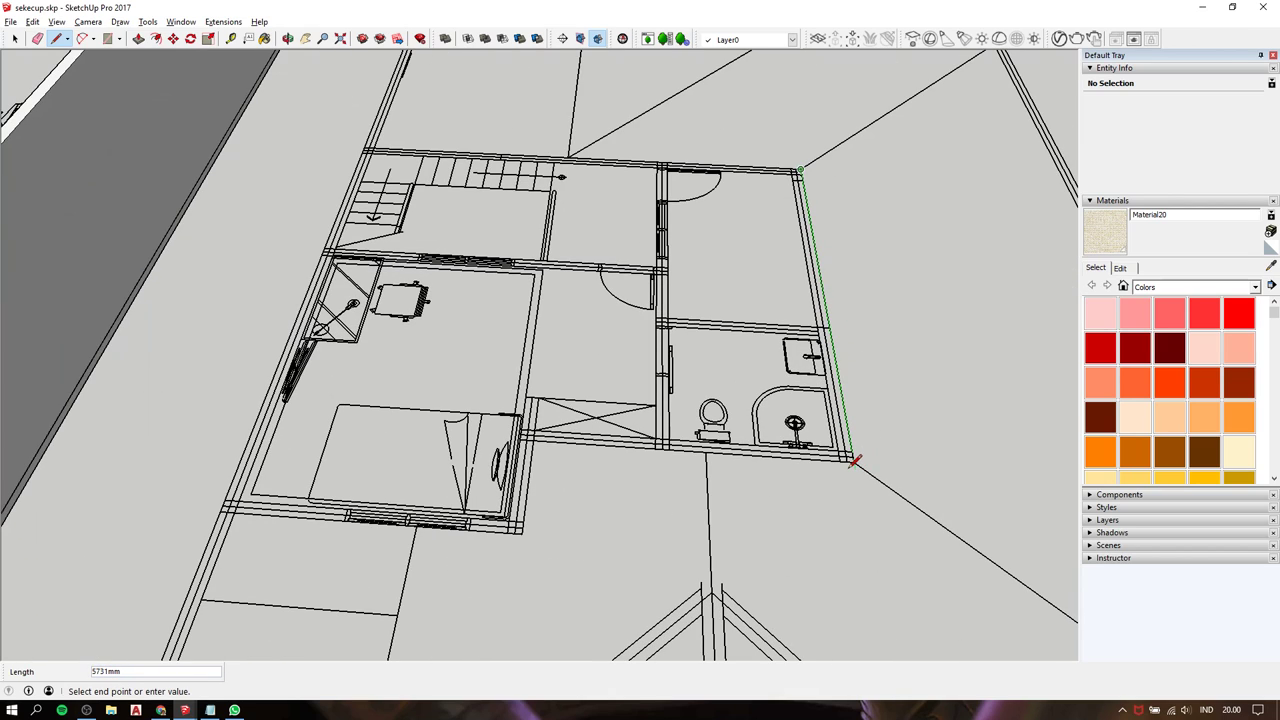
{"action": "left_click", "coordinate": [853, 461]}
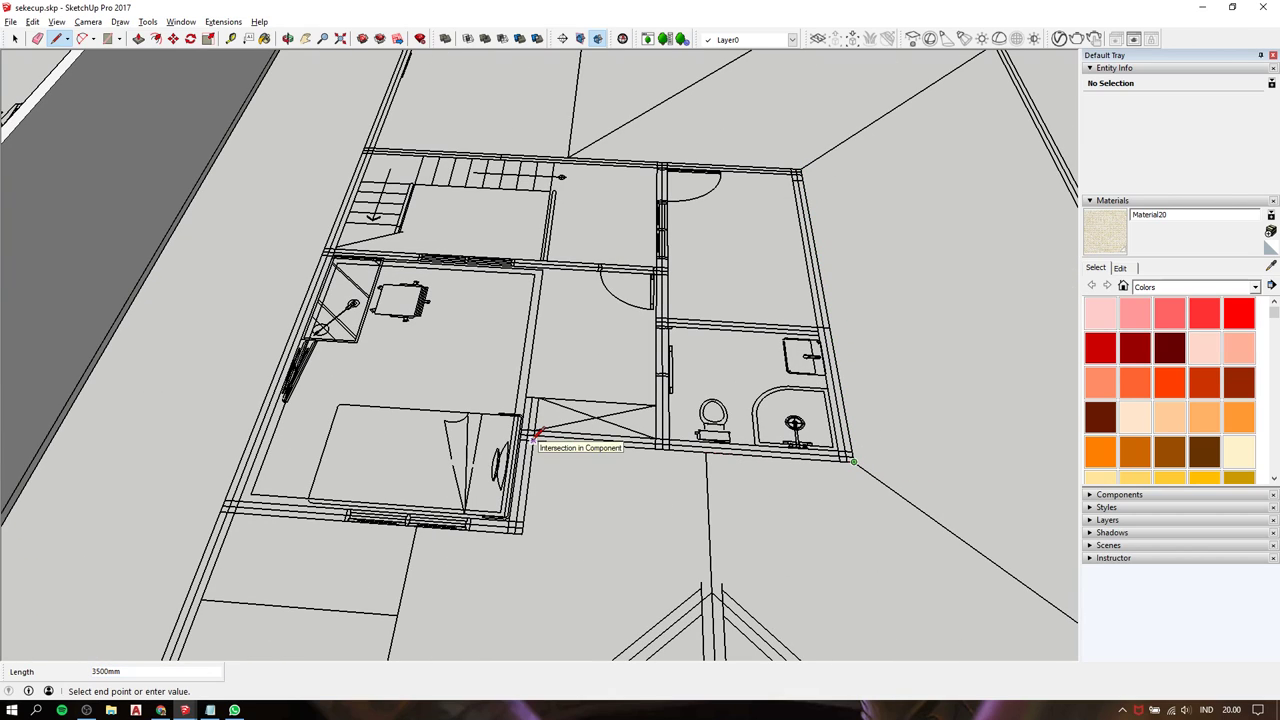
{"action": "left_click", "coordinate": [521, 533]}
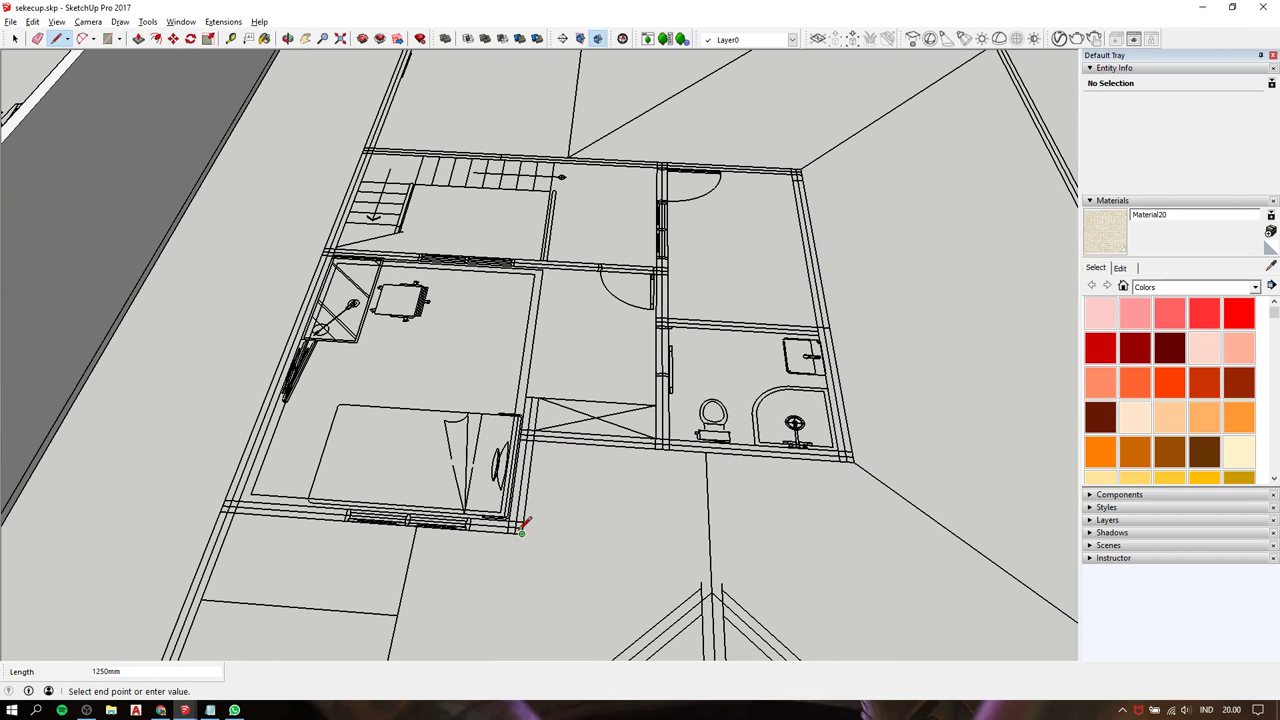
{"action": "left_click", "coordinate": [221, 510]}
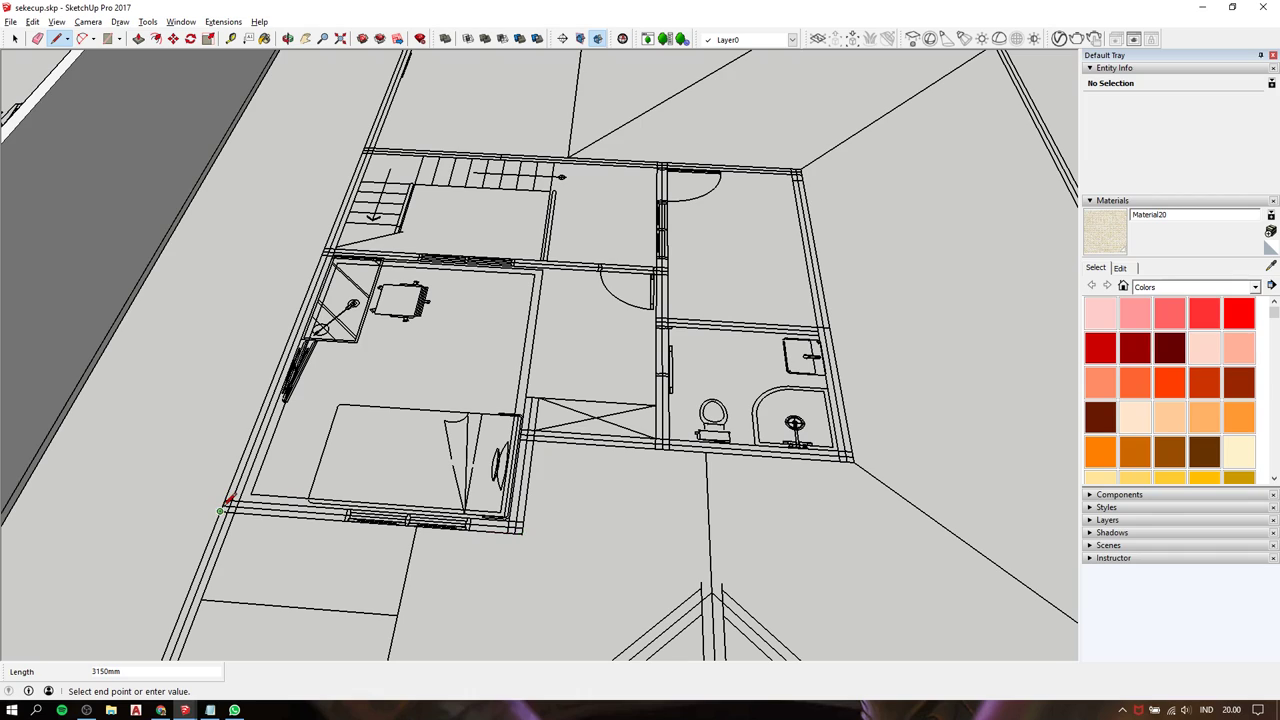
{"action": "left_click", "coordinate": [365, 147]}
{"action": "key", "text": "space"}
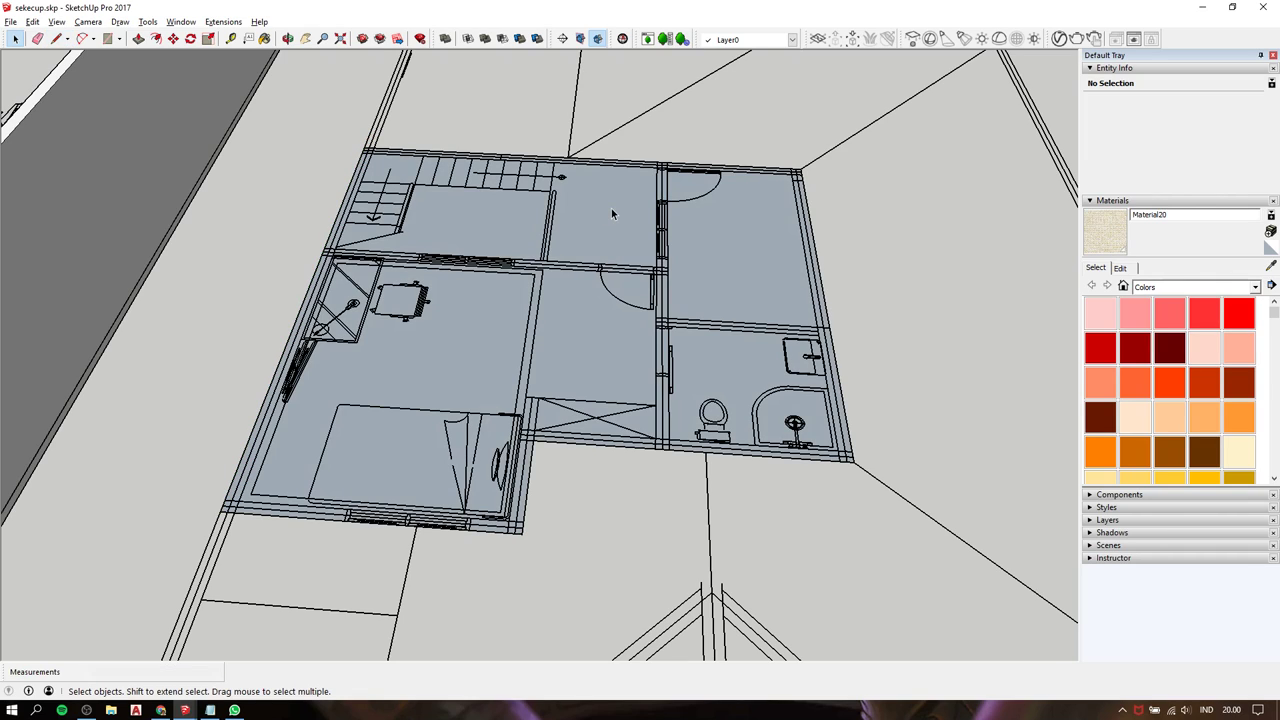
Offset the floor face's edge 150mm inward.
{"action": "left_click", "coordinate": [611, 208]}
{"action": "key", "text": "f"}
{"action": "left_click", "coordinate": [813, 245]}
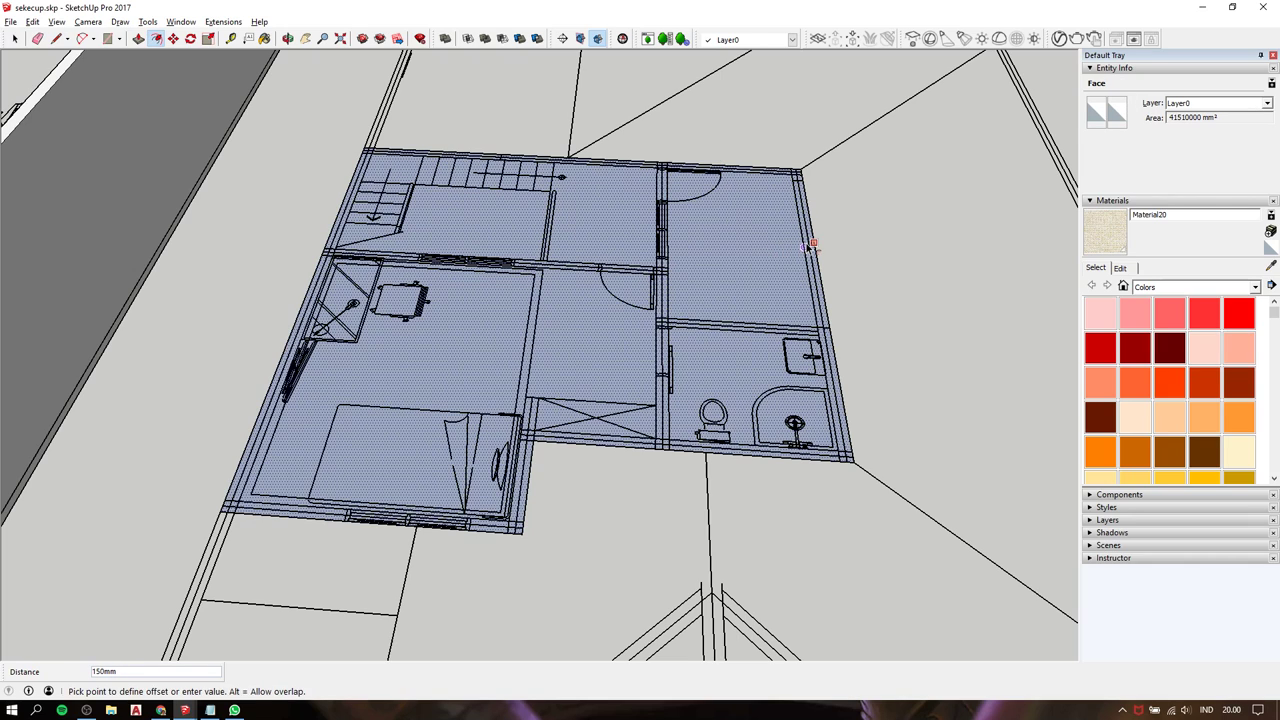
{"action": "left_click", "coordinate": [813, 245]}
{"action": "key", "text": "space"}
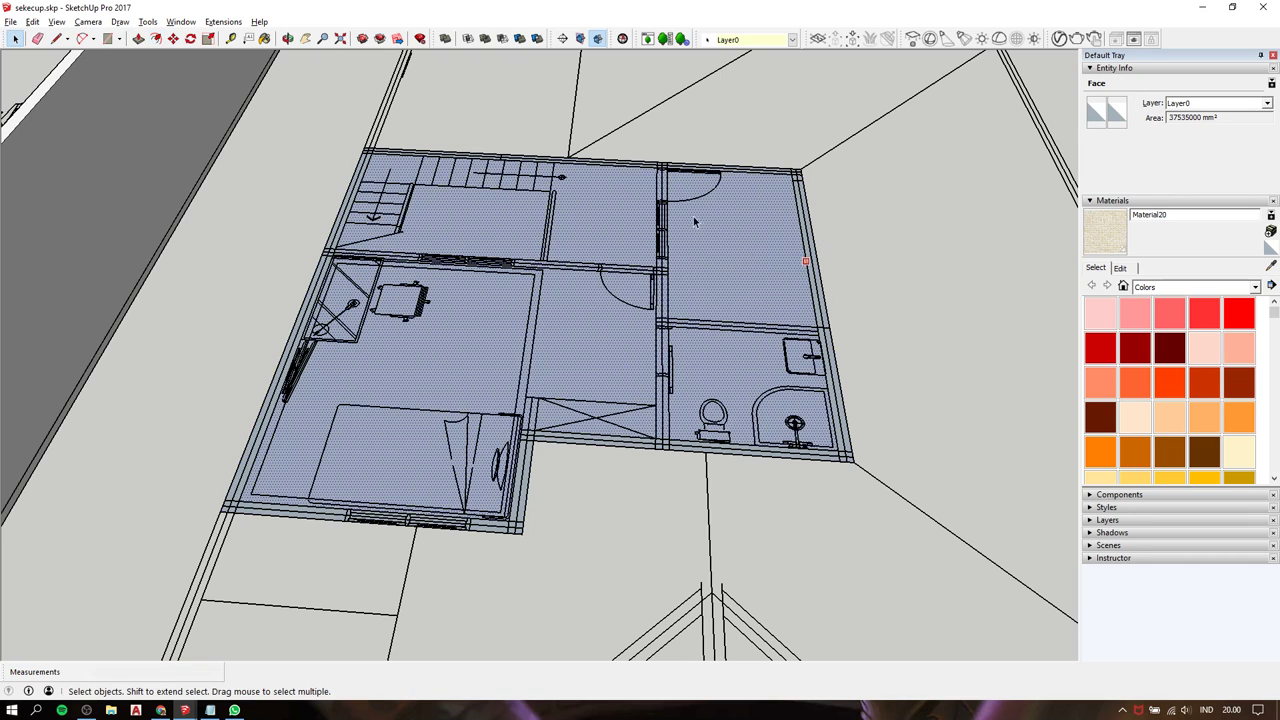
{"action": "key", "text": "l"}
{"action": "scroll", "coordinate": [652, 145], "scroll_direction": "up", "scroll_amount": 4}
{"action": "scroll", "coordinate": [652, 145], "scroll_direction": "up", "scroll_amount": 2}
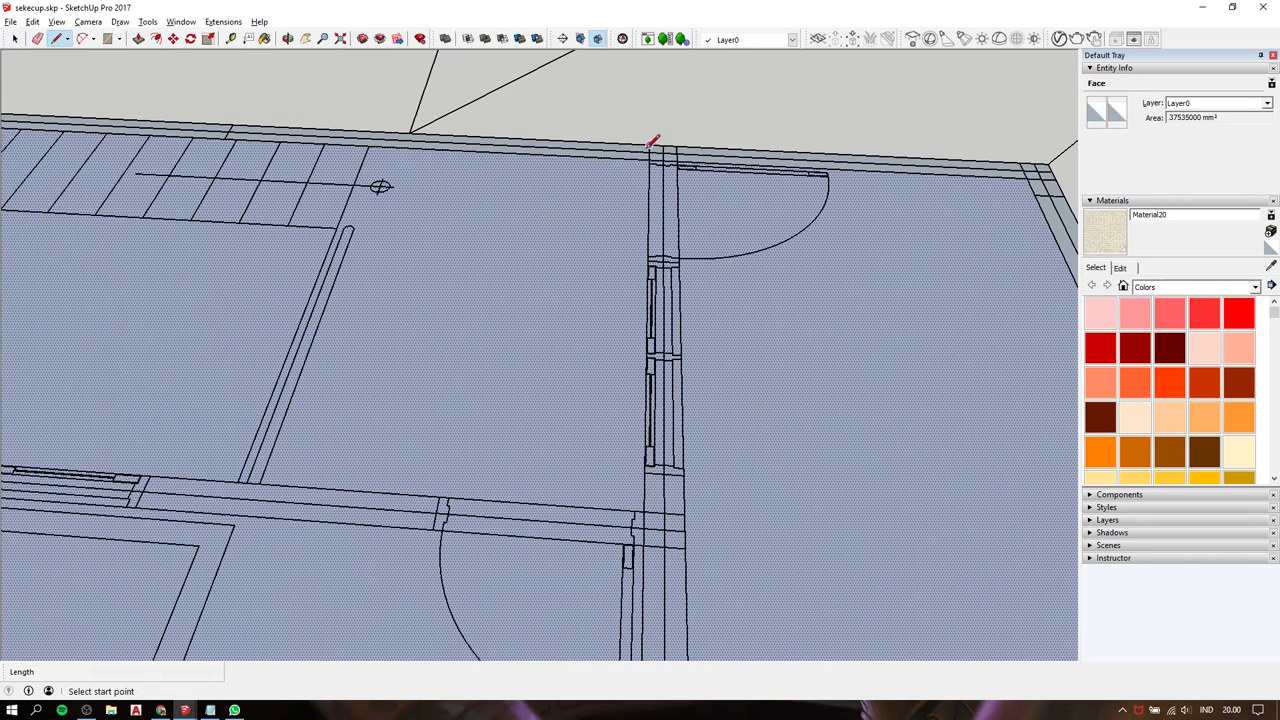
Draw a dividing line down the interior wall from the top wall junction.
{"action": "left_click", "coordinate": [652, 143]}
{"action": "scroll", "coordinate": [653, 150], "scroll_direction": "down", "scroll_amount": 2}
{"action": "scroll", "coordinate": [654, 220], "scroll_direction": "down", "scroll_amount": 3}
{"action": "scroll", "coordinate": [652, 400], "scroll_direction": "down", "scroll_amount": 2}
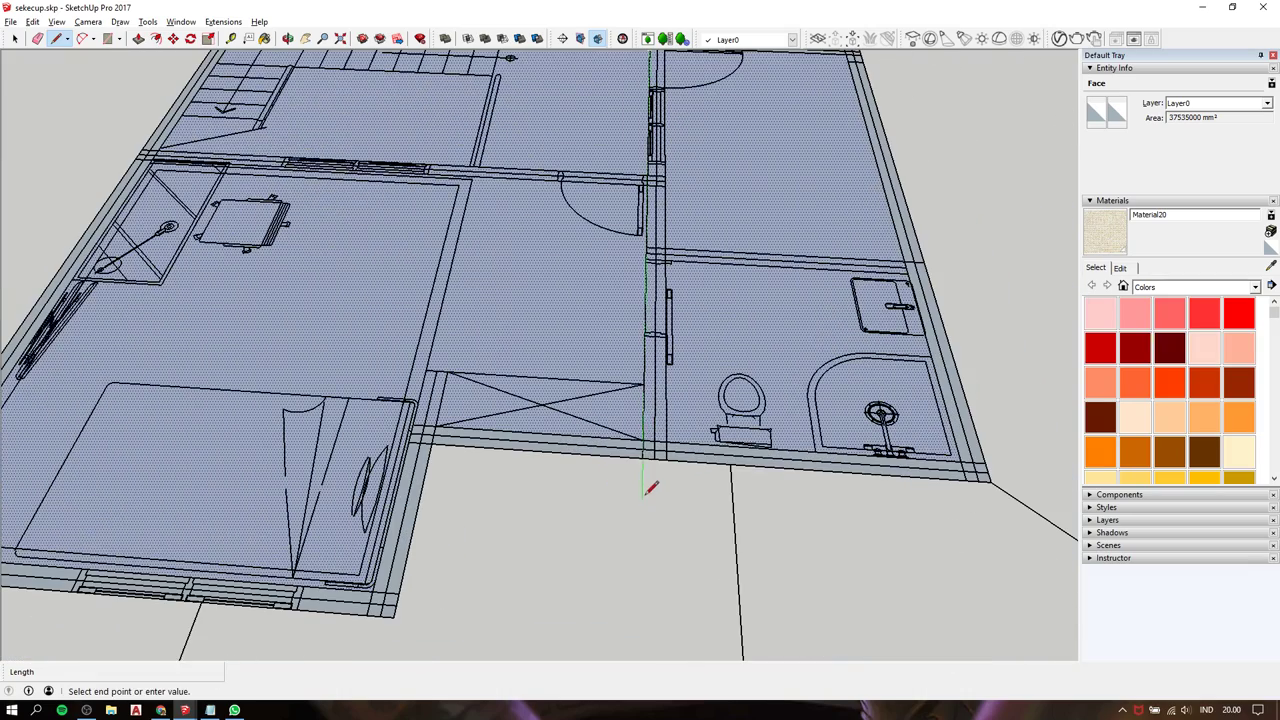
{"action": "scroll", "coordinate": [646, 470], "scroll_direction": "down", "scroll_amount": 2}
{"action": "left_click", "coordinate": [655, 437]}
{"action": "scroll", "coordinate": [666, 440], "scroll_direction": "down", "scroll_amount": 2}
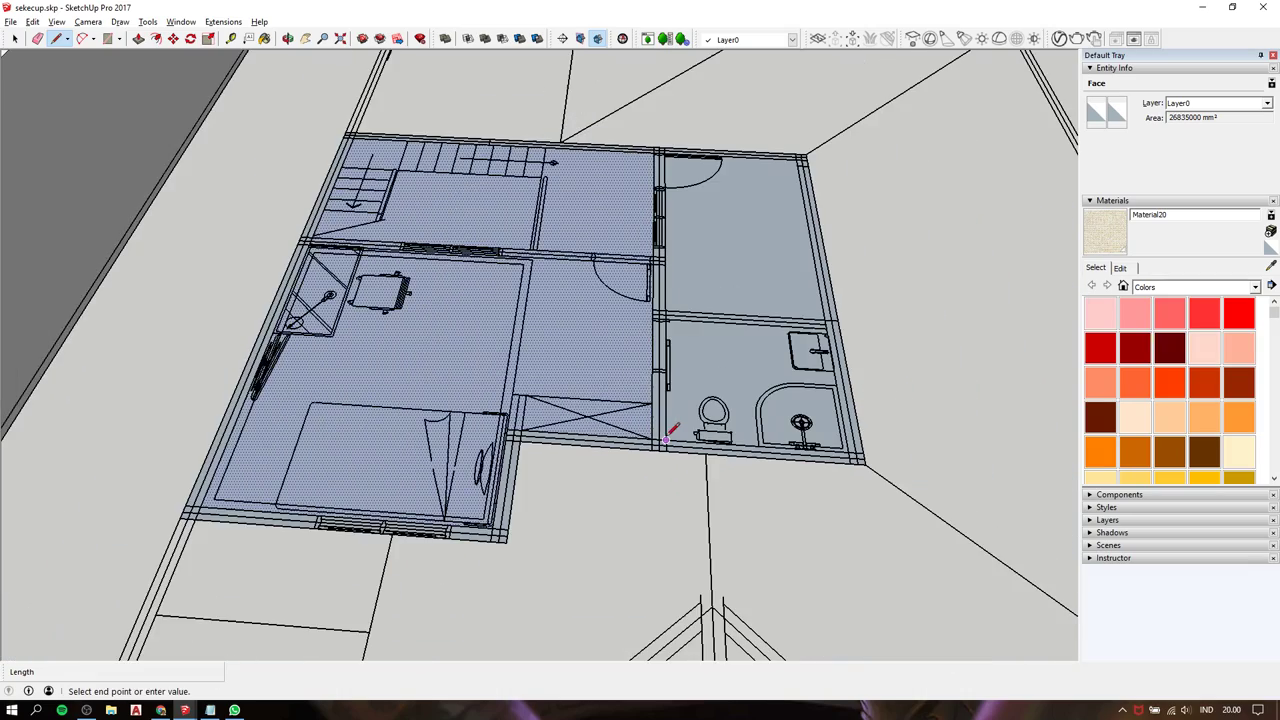
{"action": "scroll", "coordinate": [665, 150], "scroll_direction": "up", "scroll_amount": 3}
{"action": "scroll", "coordinate": [671, 143], "scroll_direction": "up", "scroll_amount": 2}
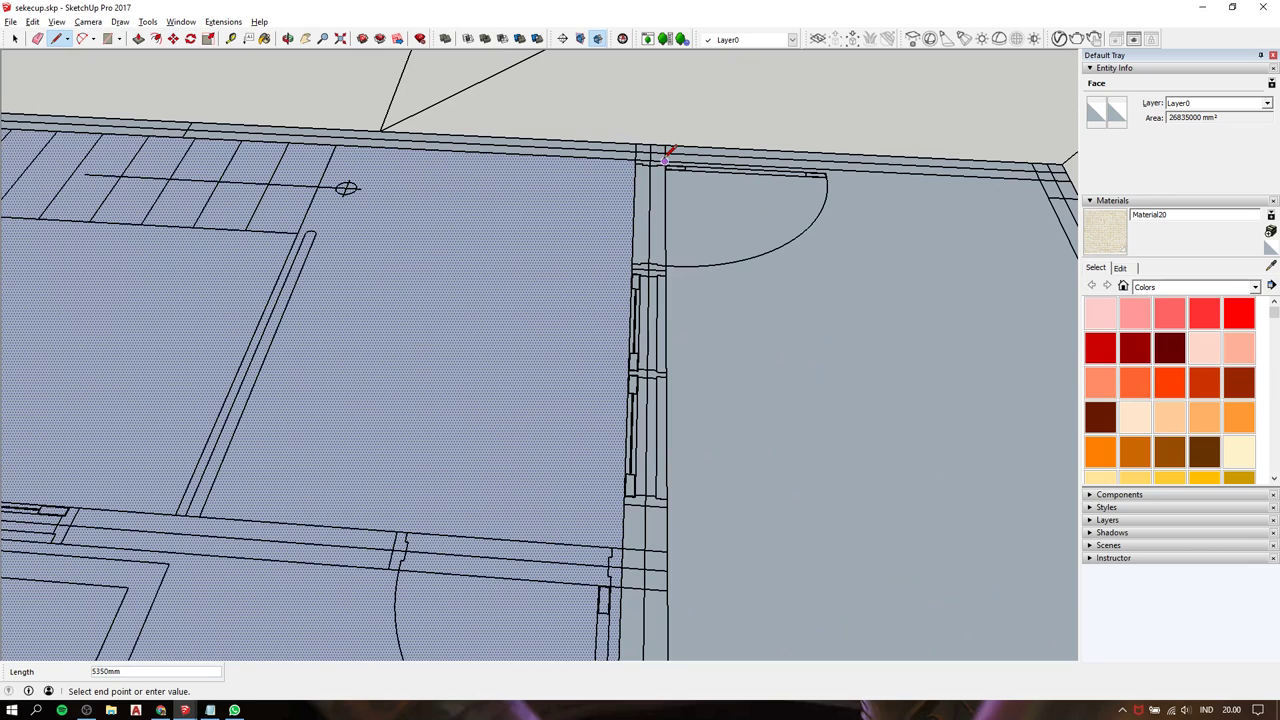
{"action": "scroll", "coordinate": [665, 155], "scroll_direction": "down", "scroll_amount": 4}
{"action": "scroll", "coordinate": [665, 155], "scroll_direction": "down", "scroll_amount": 1}
{"action": "key", "text": "space"}
{"action": "left_click", "coordinate": [702, 243]}
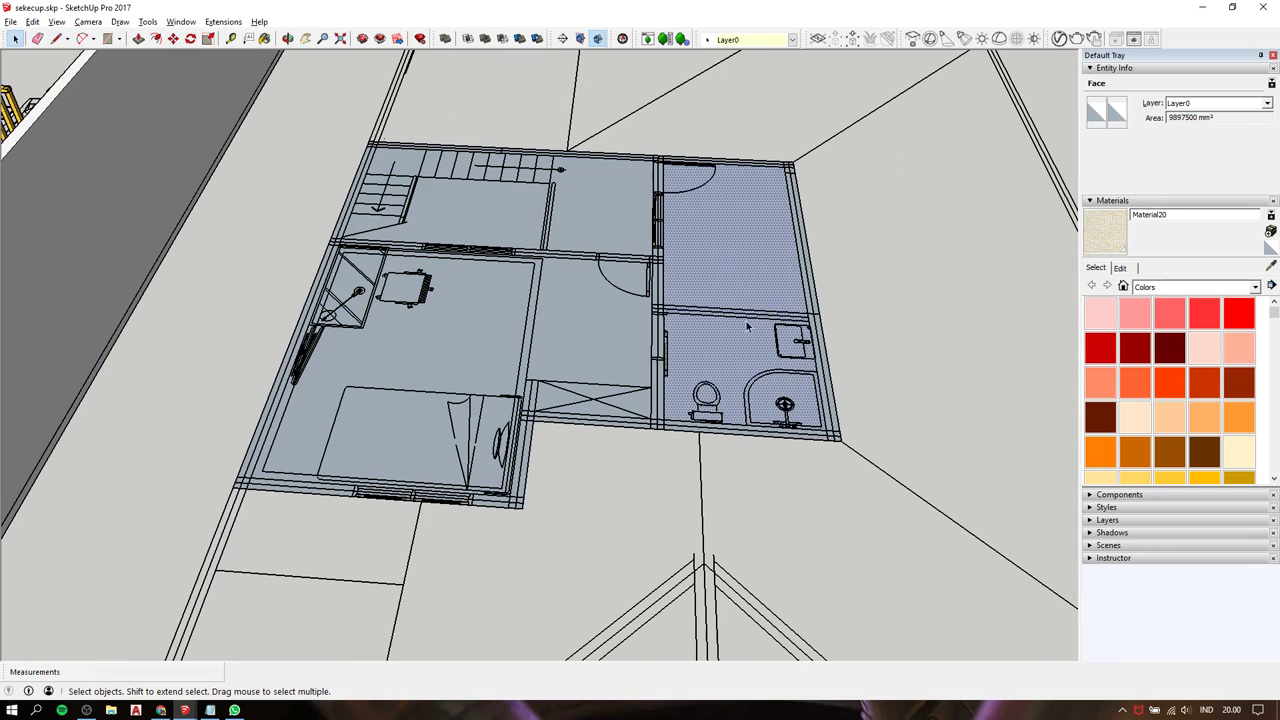
{"action": "scroll", "coordinate": [746, 326], "scroll_direction": "up", "scroll_amount": 2}
{"action": "scroll", "coordinate": [746, 326], "scroll_direction": "up", "scroll_amount": 2}
Draw two lines along the bathroom walls, splitting it from the room above.
{"action": "key", "text": "l"}
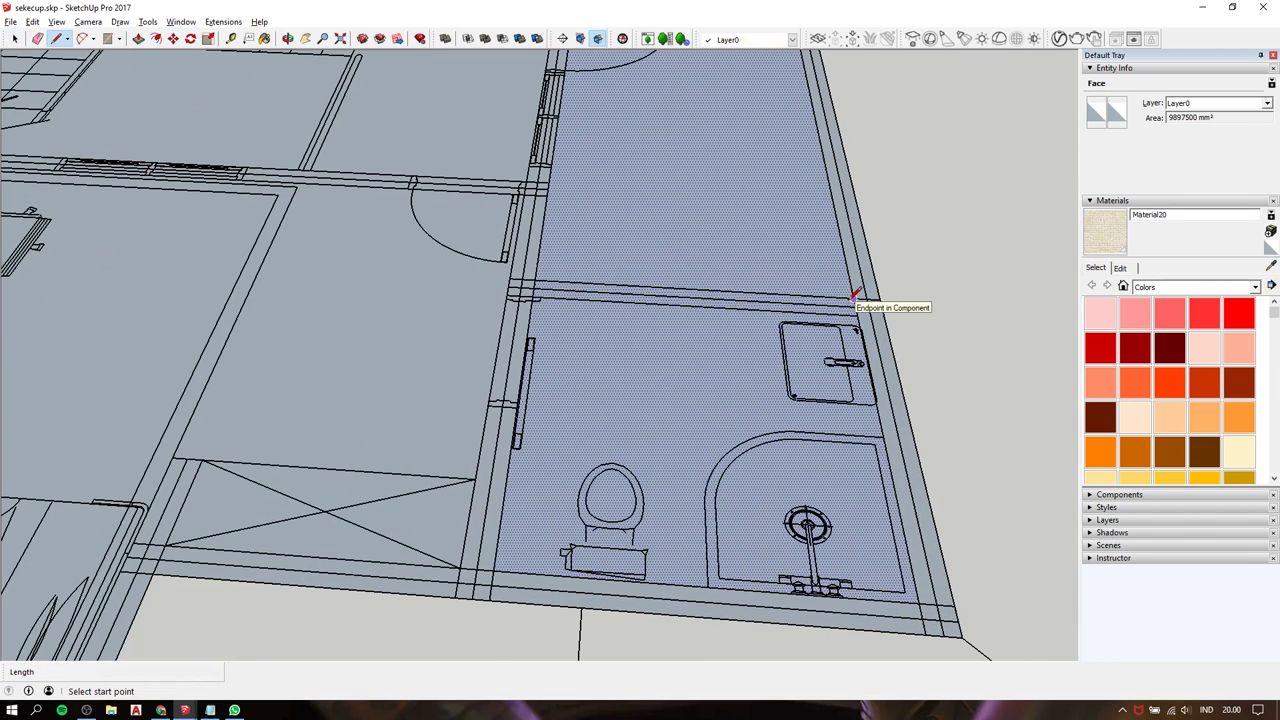
{"action": "left_click", "coordinate": [852, 295]}
{"action": "left_click", "coordinate": [541, 281]}
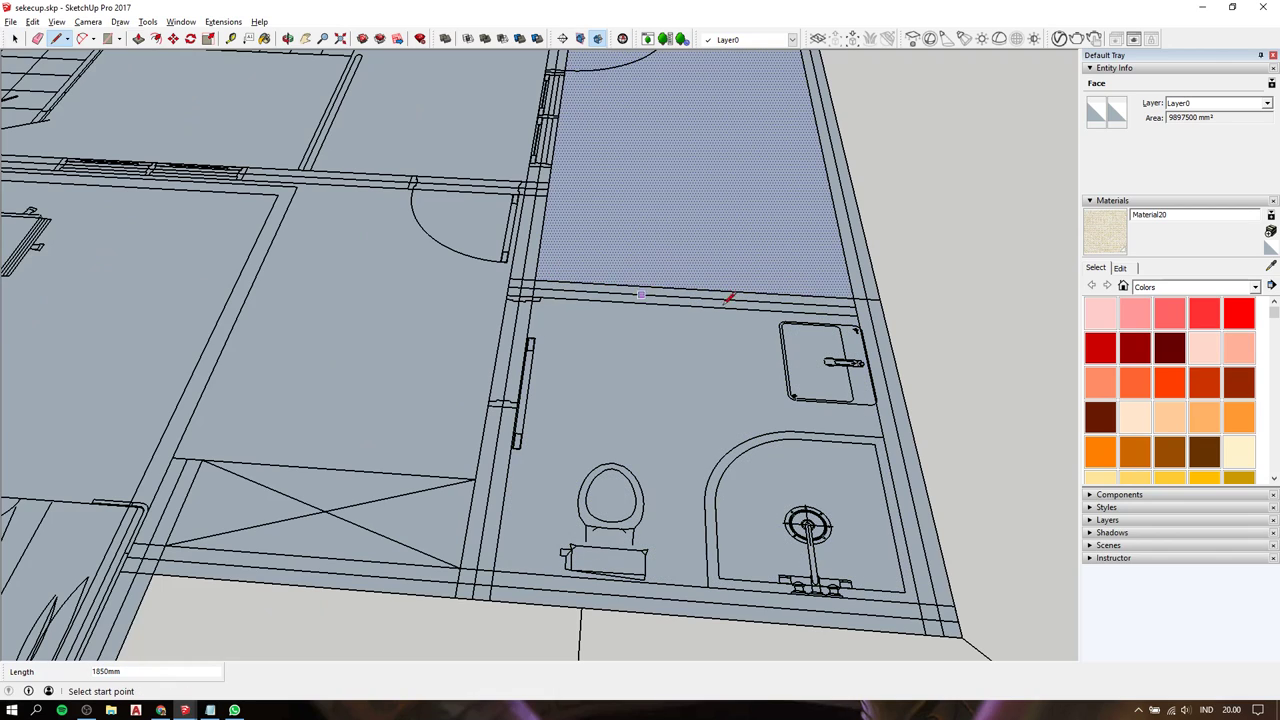
{"action": "left_click", "coordinate": [857, 314]}
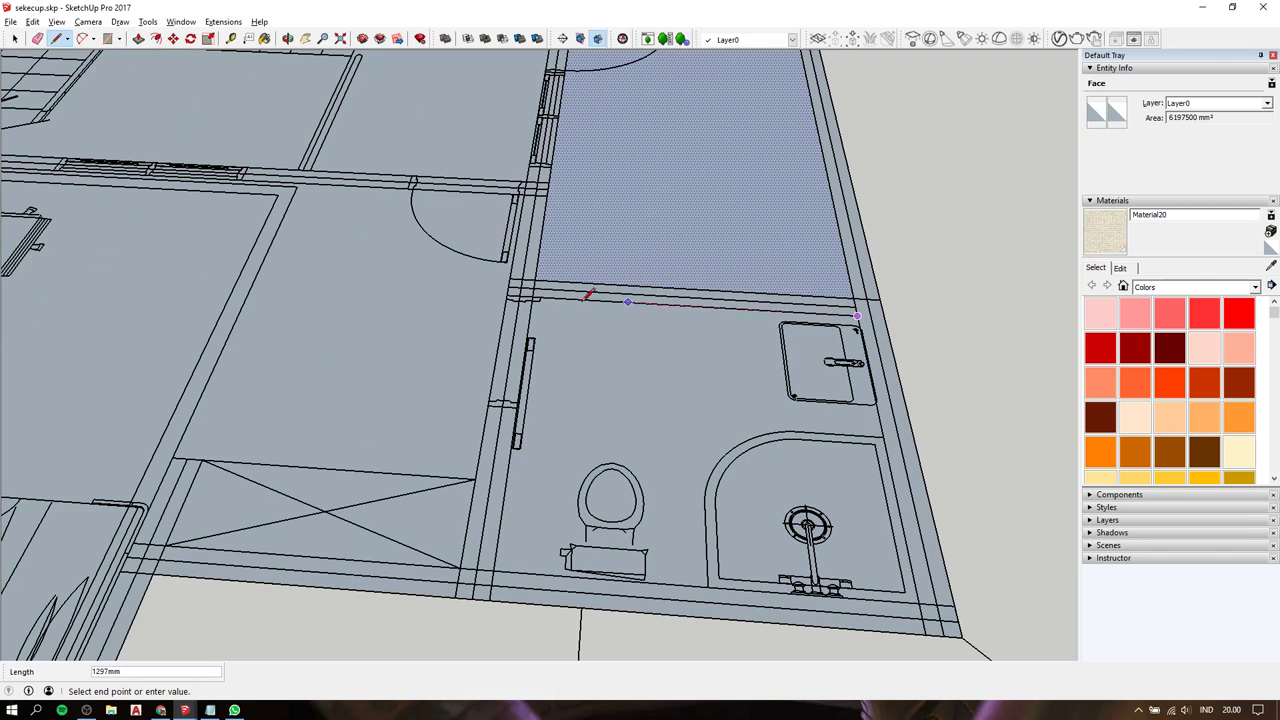
{"action": "scroll", "coordinate": [541, 292], "scroll_direction": "up", "scroll_amount": 2}
{"action": "scroll", "coordinate": [540, 286], "scroll_direction": "up", "scroll_amount": 2}
{"action": "left_click", "coordinate": [535, 283]}
{"action": "scroll", "coordinate": [535, 285], "scroll_direction": "down", "scroll_amount": 1}
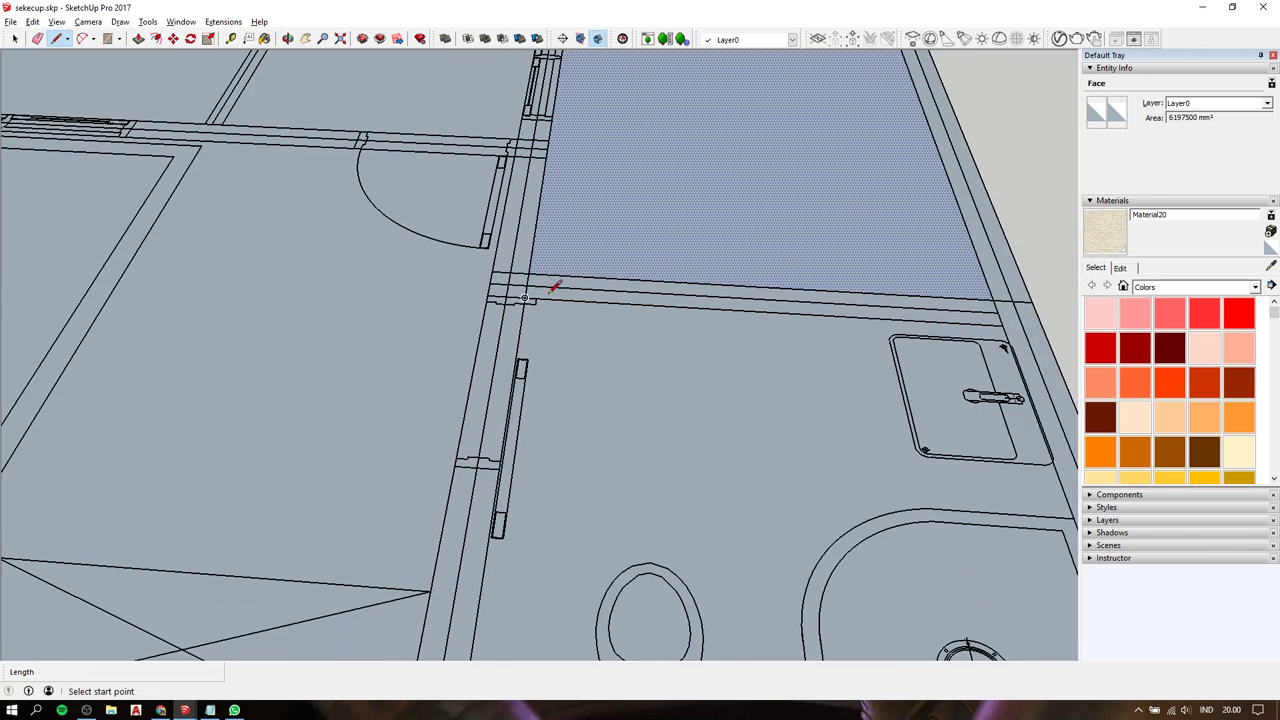
{"action": "key", "text": "space"}
{"action": "left_click", "coordinate": [672, 383]}
{"action": "scroll", "coordinate": [672, 383], "scroll_direction": "down", "scroll_amount": 3}
{"action": "scroll", "coordinate": [672, 383], "scroll_direction": "down", "scroll_amount": 1}
{"action": "left_click", "coordinate": [523, 356]}
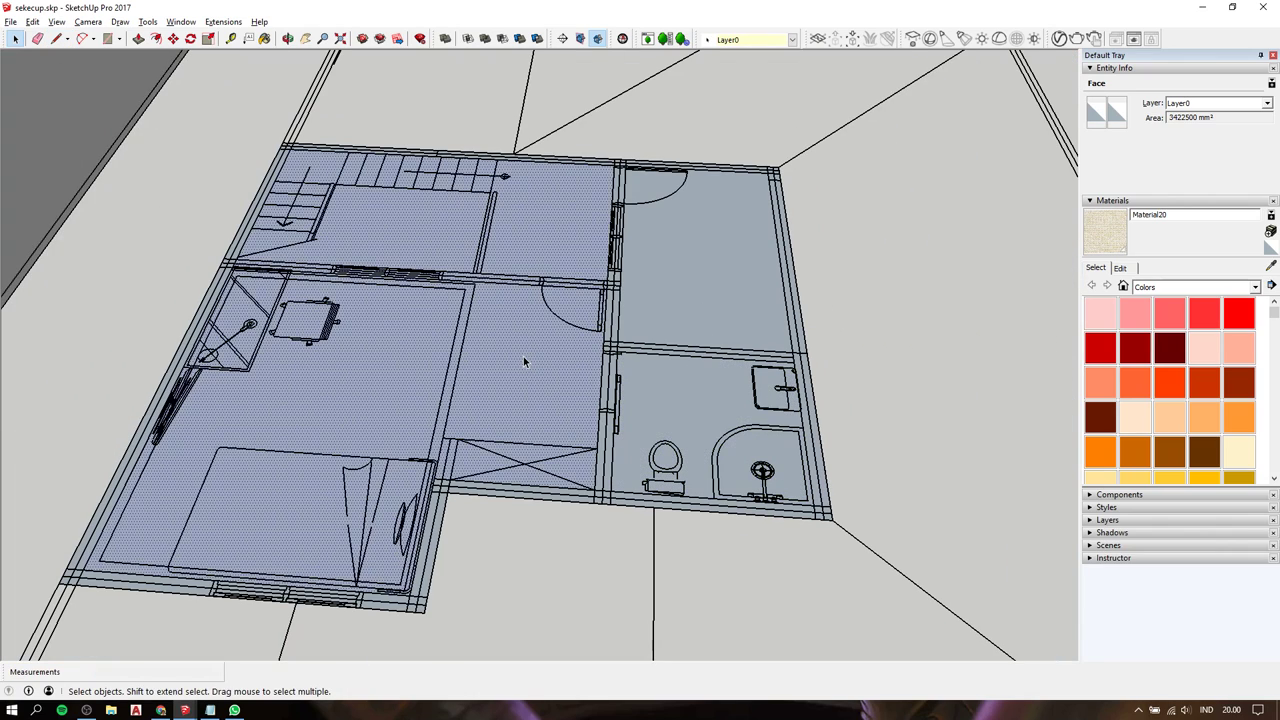
{"action": "scroll", "coordinate": [466, 247], "scroll_direction": "up", "scroll_amount": 3}
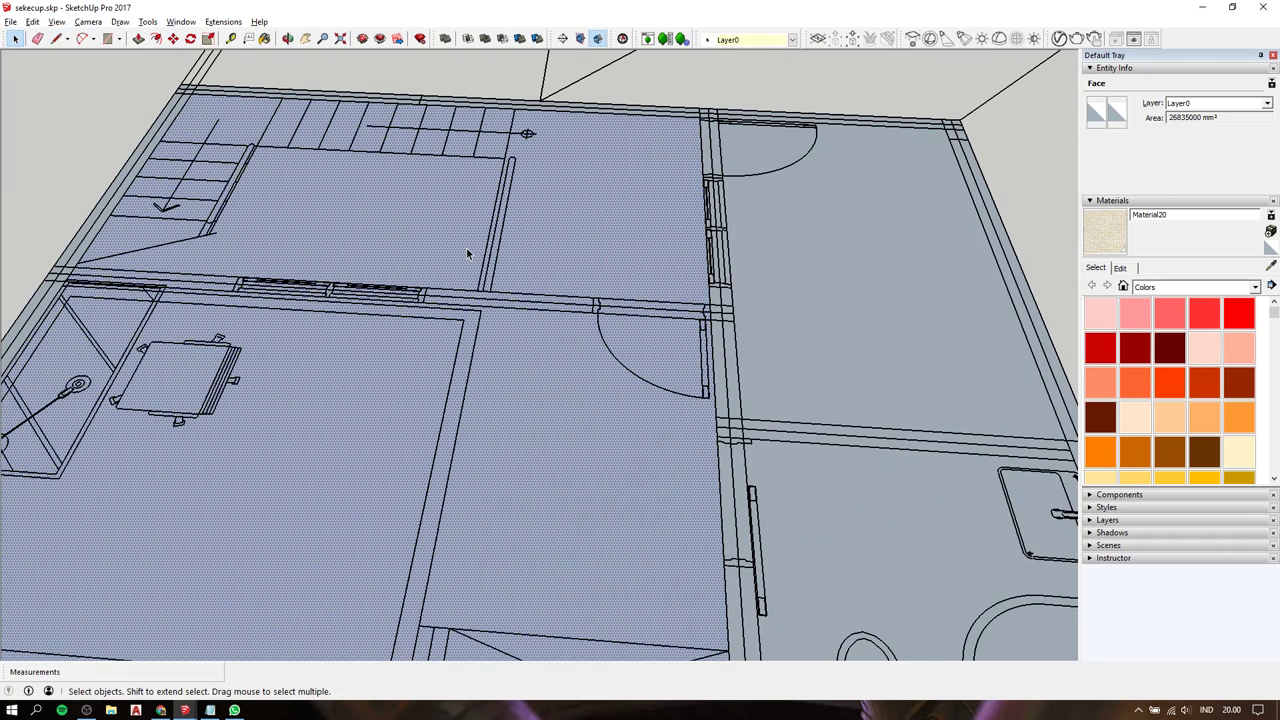
Draw a line cutting the stair area off from the bedroom, then recenter the view.
{"action": "key", "text": "l"}
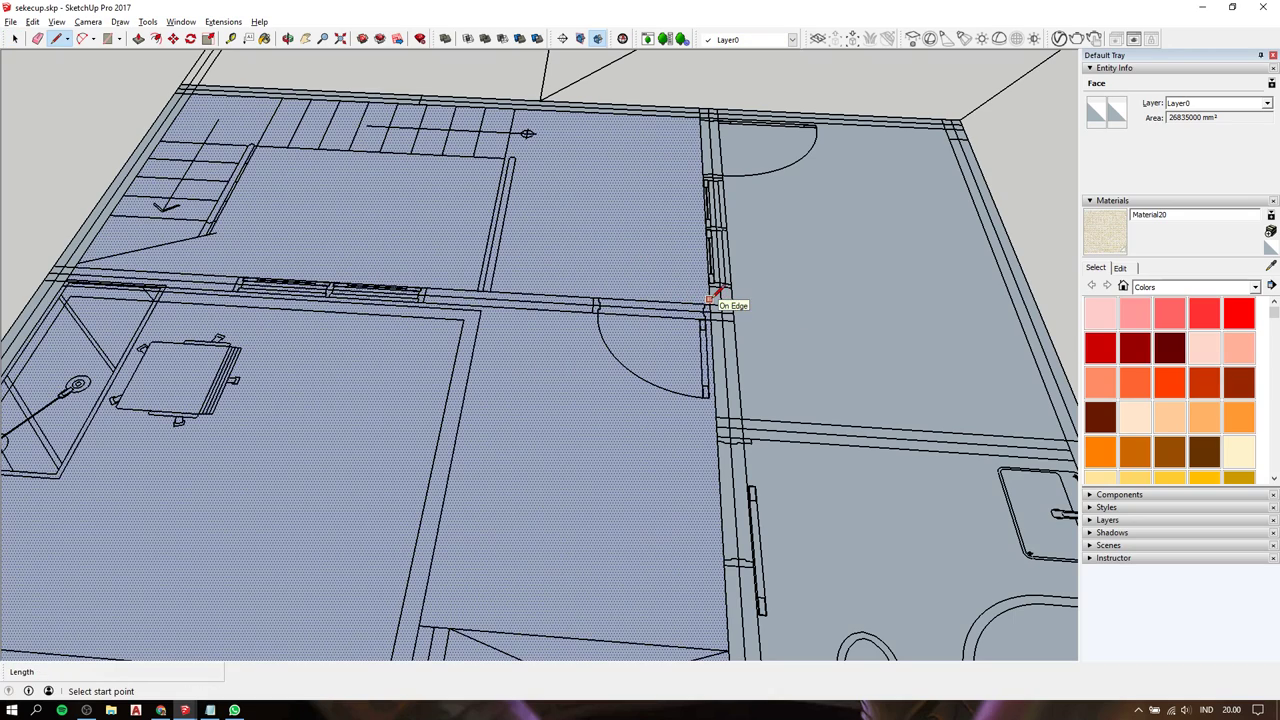
{"action": "left_click", "coordinate": [709, 303]}
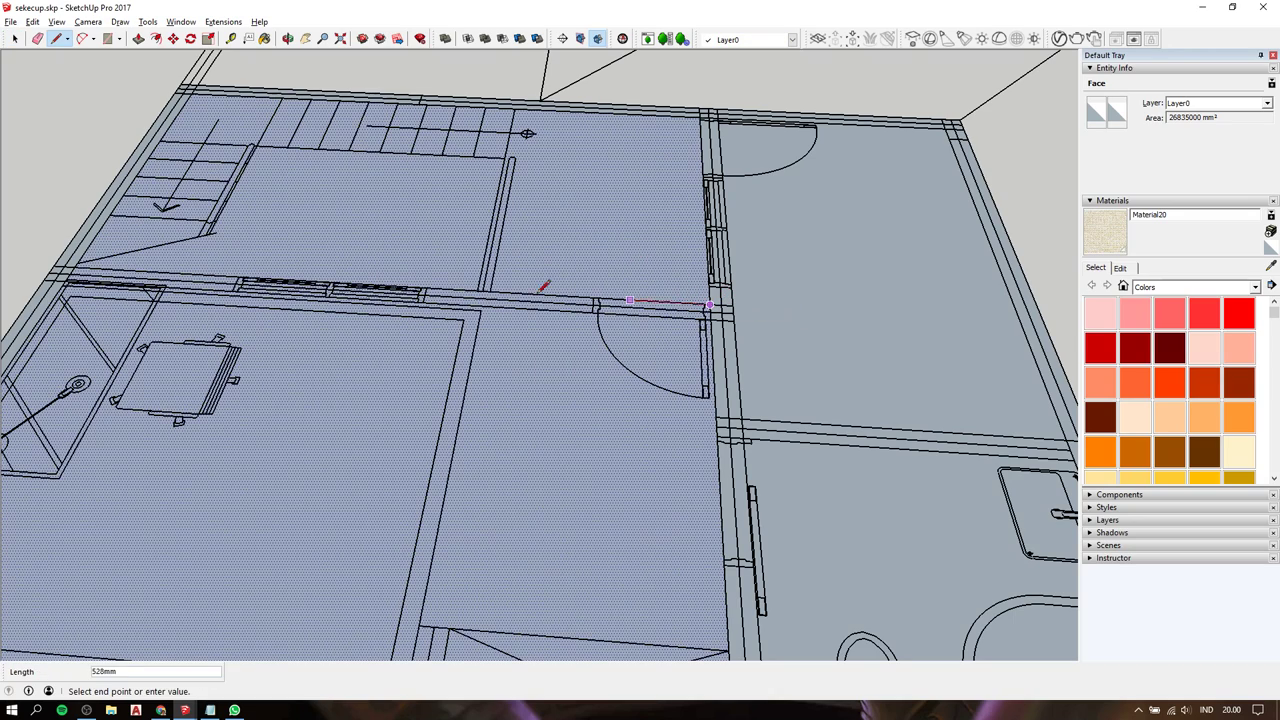
{"action": "left_click", "coordinate": [88, 263]}
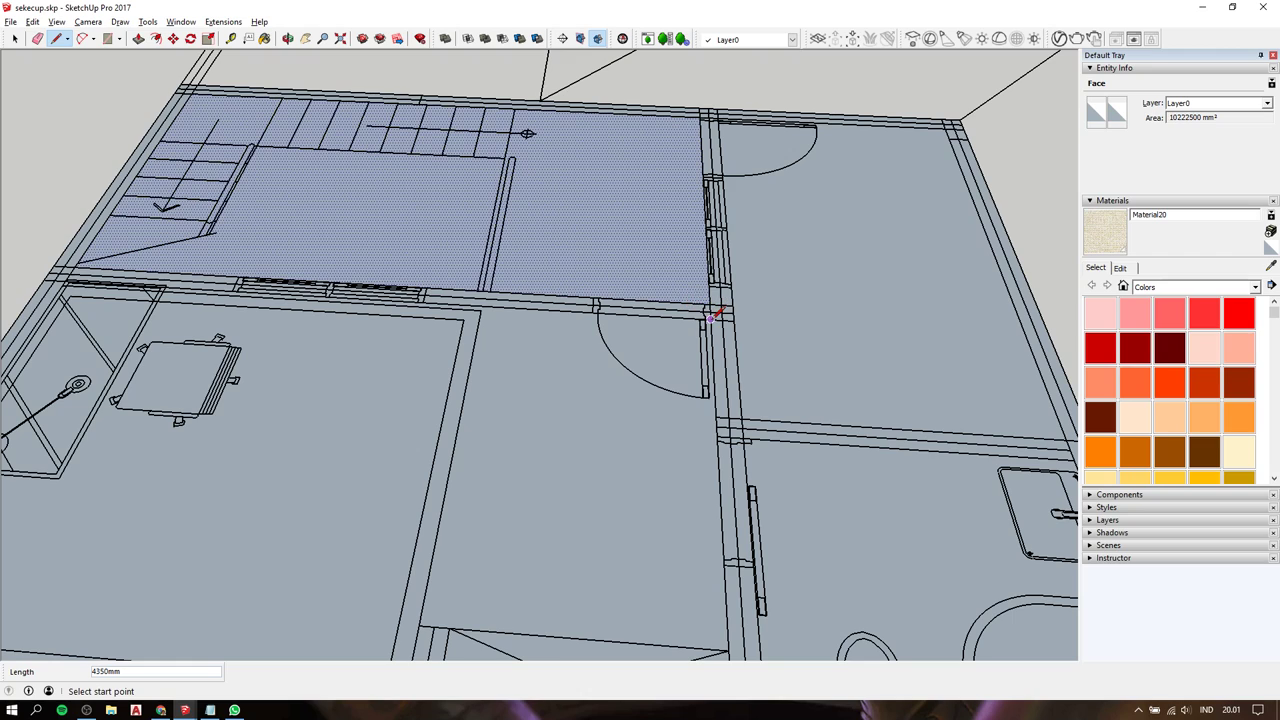
{"action": "key", "text": "space"}
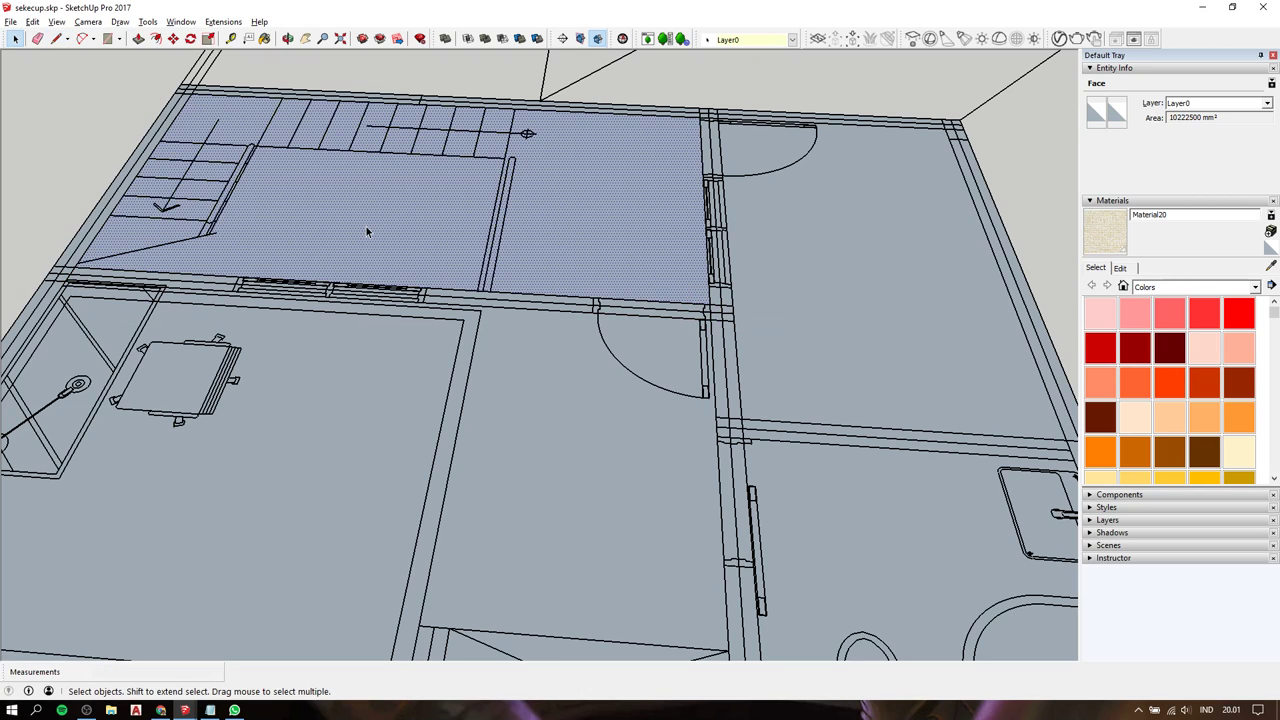
{"action": "scroll", "coordinate": [366, 226], "scroll_direction": "down", "scroll_amount": 3}
{"action": "scroll", "coordinate": [396, 218], "scroll_direction": "down", "scroll_amount": 3}
{"action": "left_click", "coordinate": [396, 322]}
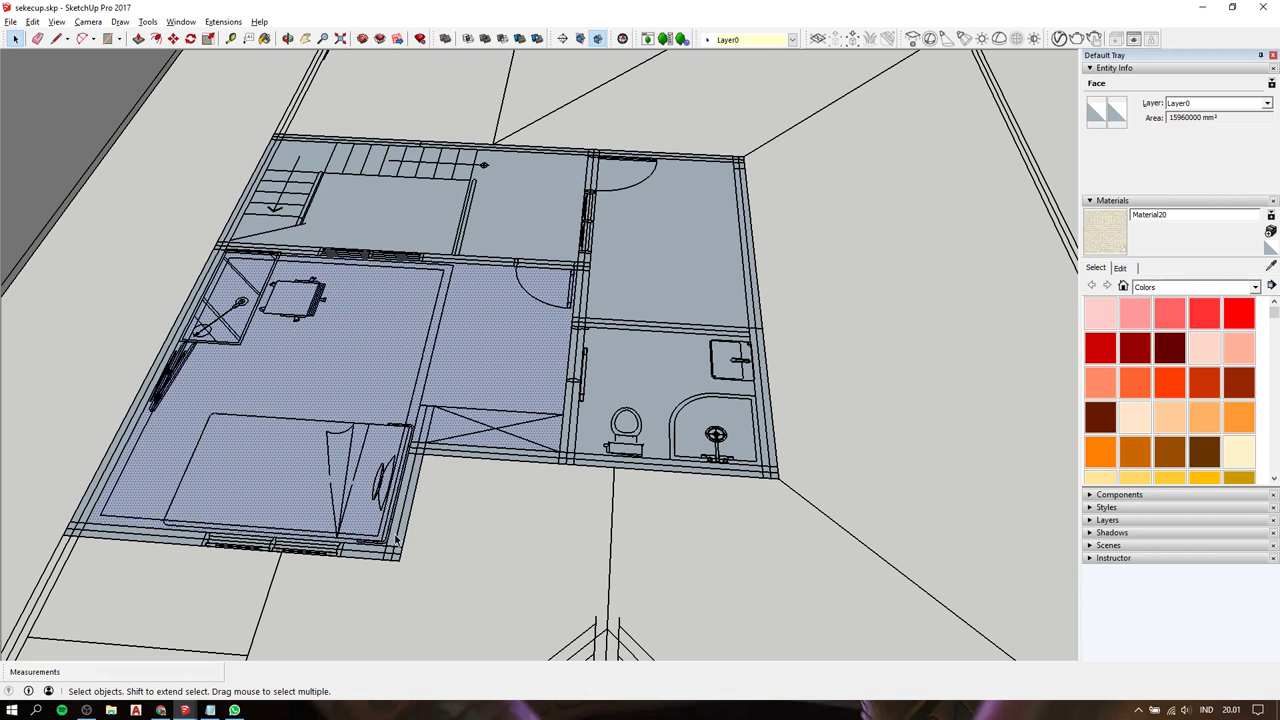
{"action": "key", "text": "h"}
{"action": "left_click_drag", "start_coordinate": [352, 357], "coordinate": [467, 328]}
{"action": "key", "text": "space"}
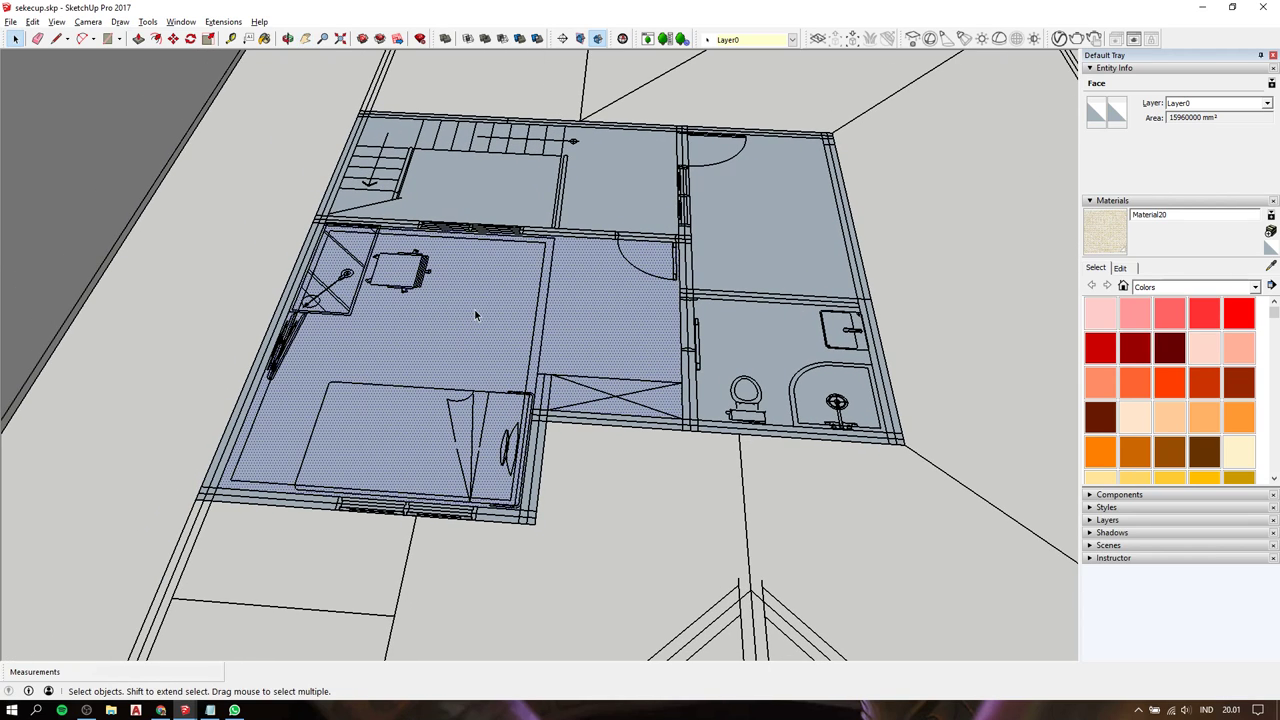
{"action": "key", "text": "ctrl+t"}
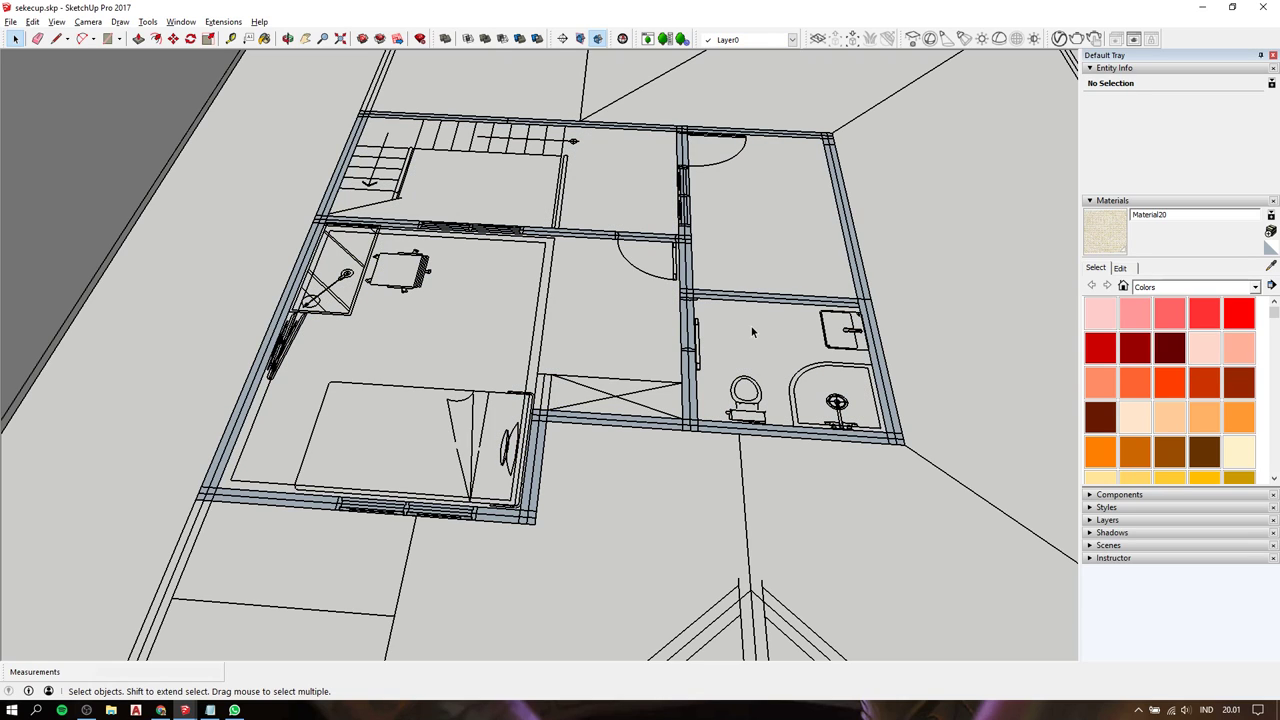
Try a wall extrusion, cancel it, and check a 150mm wall edge.
{"action": "scroll", "coordinate": [428, 155], "scroll_direction": "up", "scroll_amount": 3}
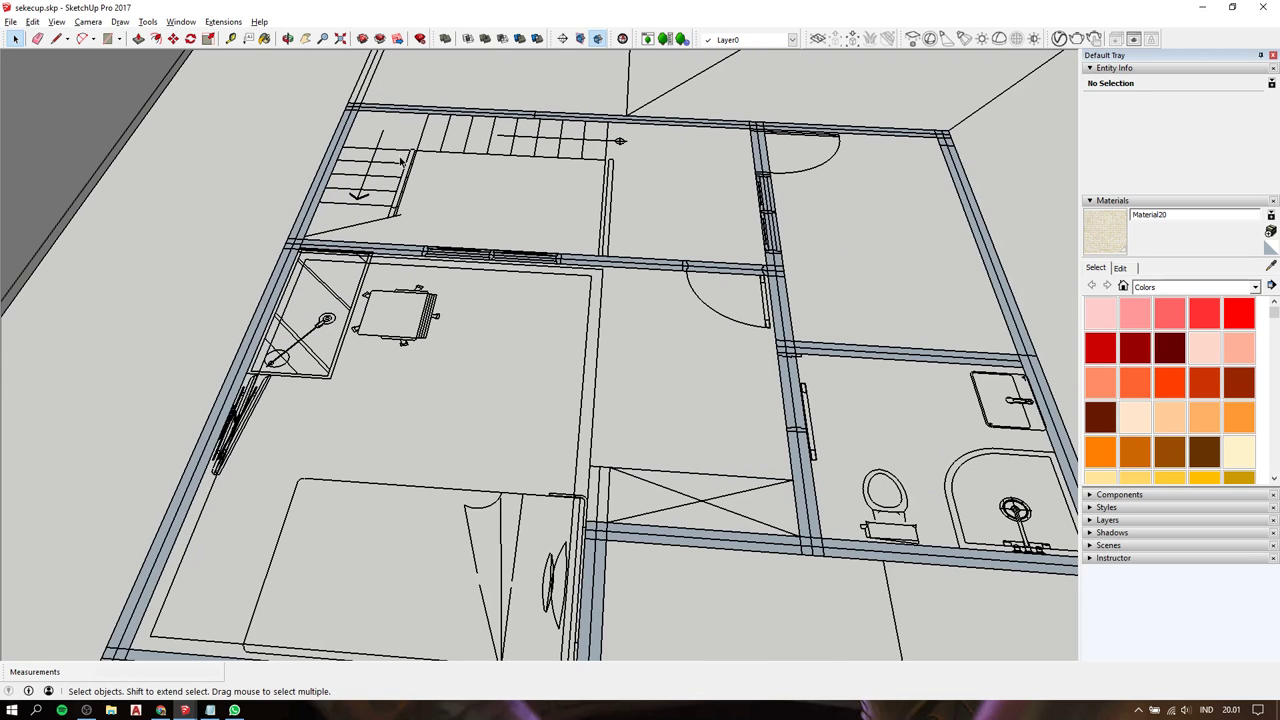
{"action": "middle_click_drag", "start_coordinate": [400, 162], "coordinate": [430, 240], "text": "shift"}
{"action": "key", "text": "p"}
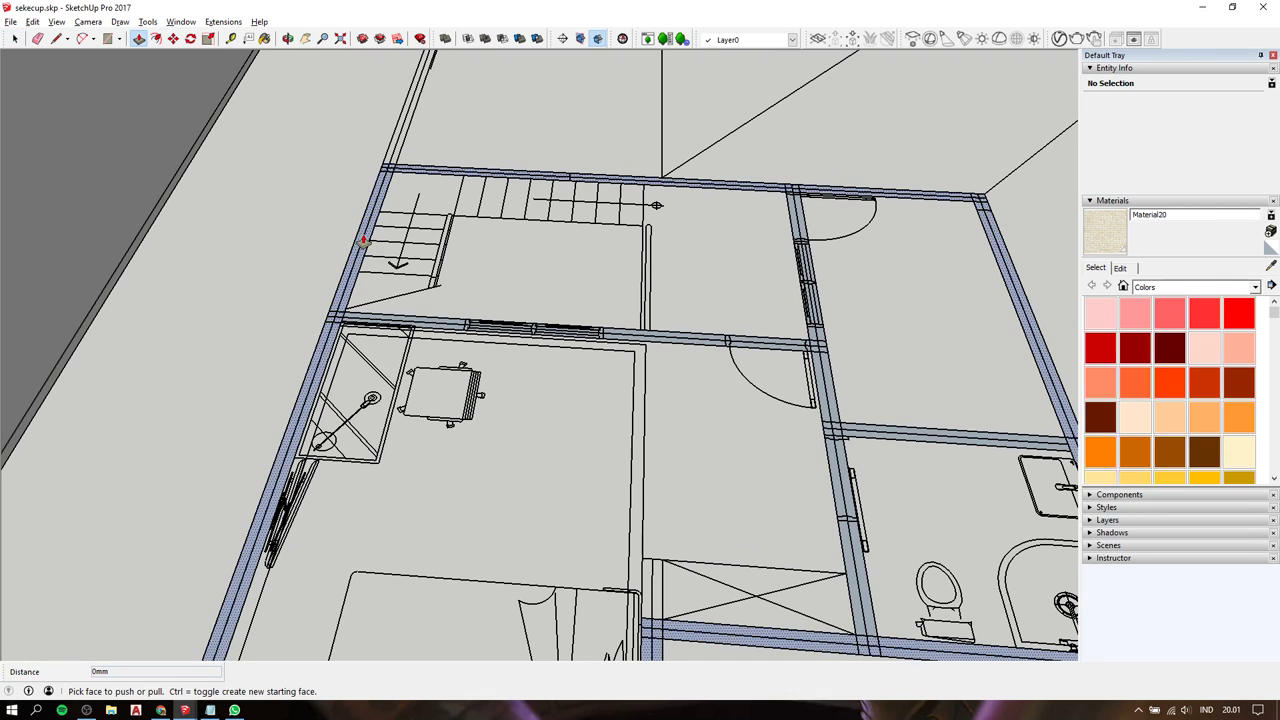
{"action": "left_click", "coordinate": [372, 162]}
{"action": "key", "text": "Escape"}
{"action": "key", "text": "space"}
{"action": "left_click", "coordinate": [366, 331]}
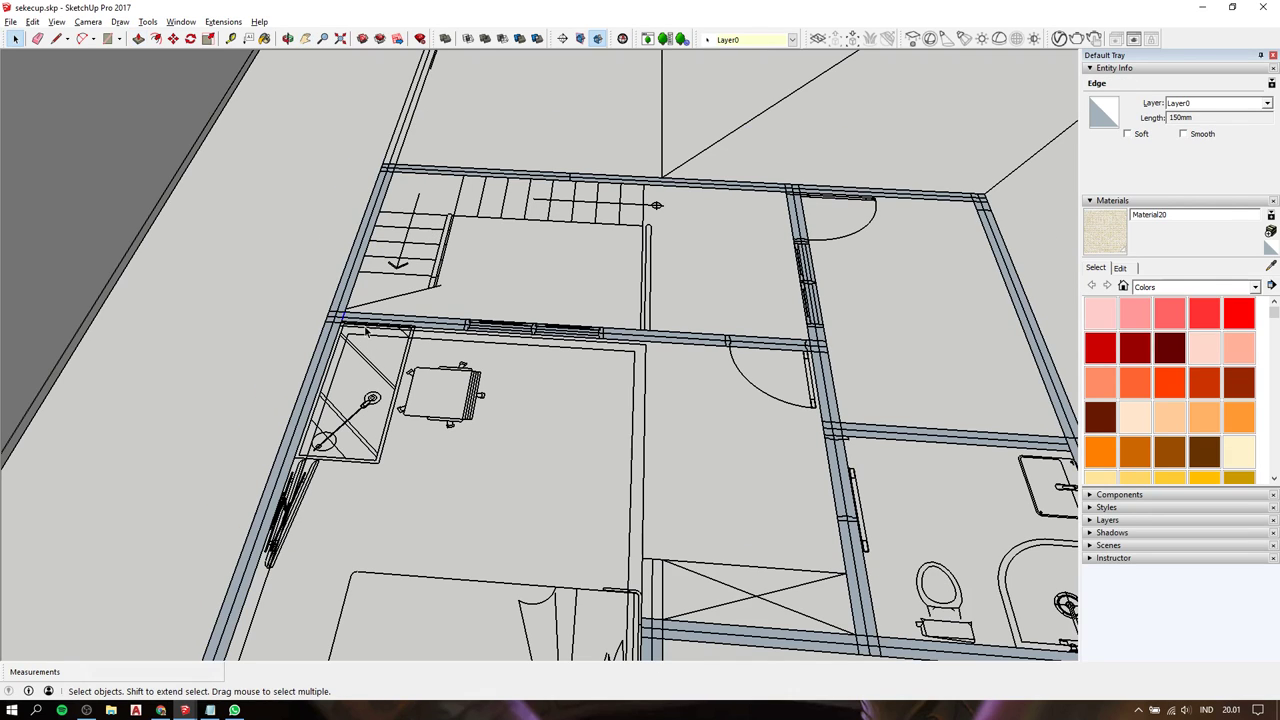
{"action": "left_click", "coordinate": [733, 297]}
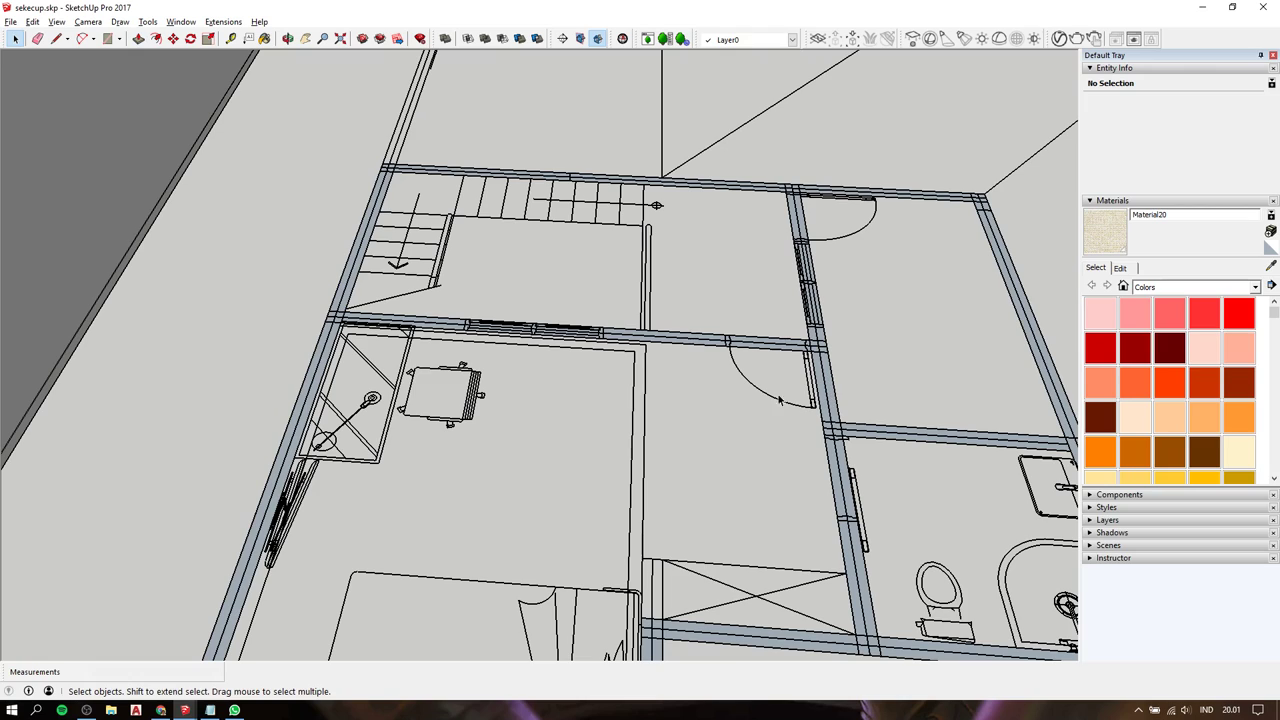
{"action": "scroll", "coordinate": [856, 462], "scroll_direction": "down", "scroll_amount": 1}
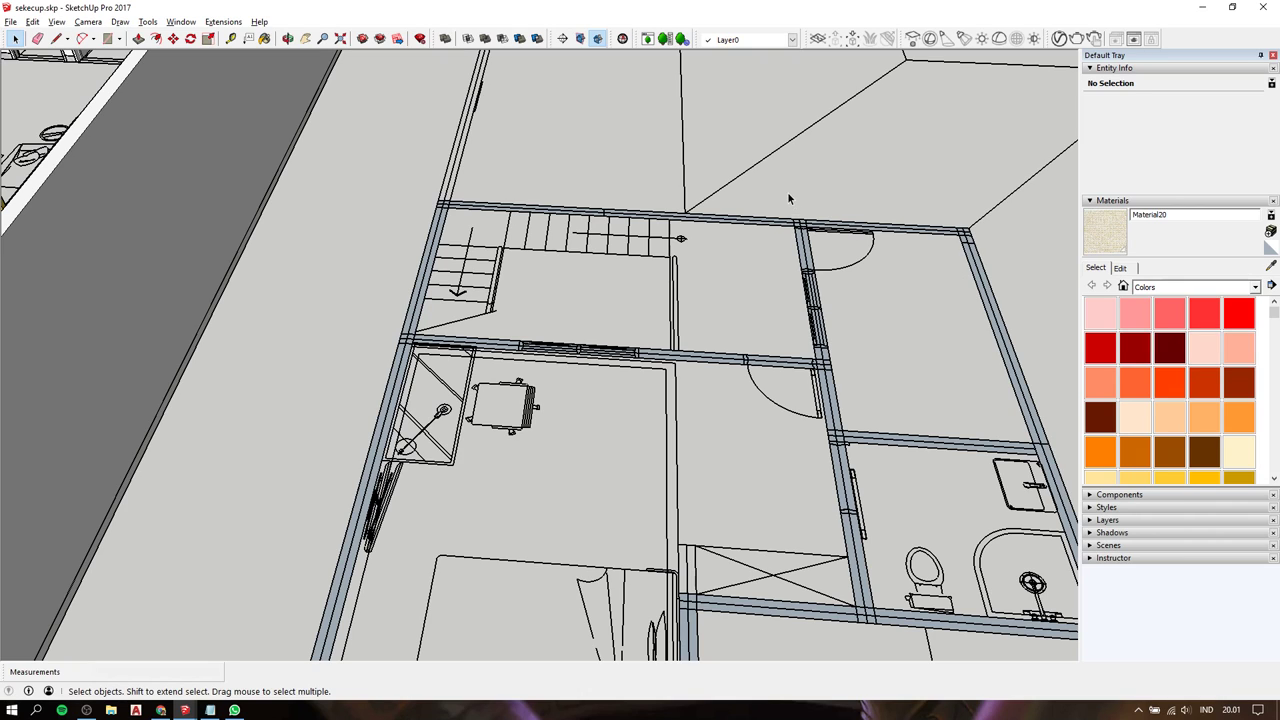
Pull the wall strips upward to the entered wall height and orbit to view the house.
{"action": "key", "text": "p"}
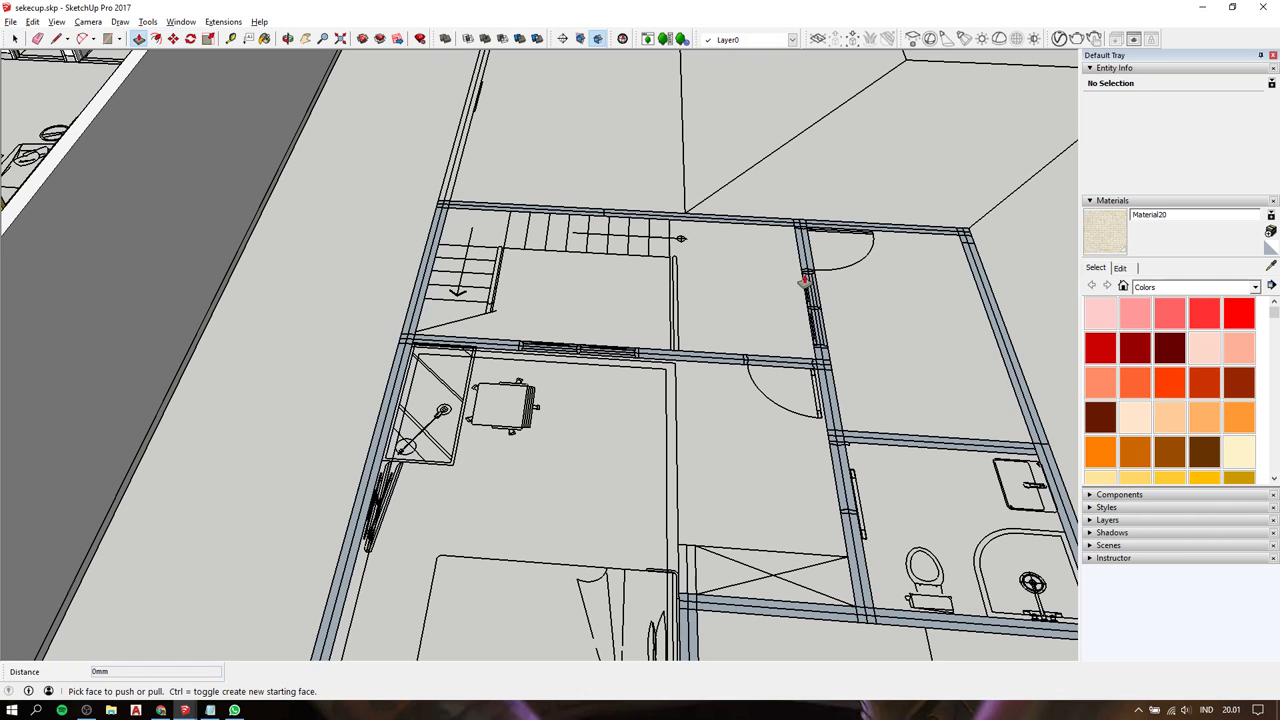
{"action": "left_click_drag", "start_coordinate": [803, 248], "coordinate": [800, 194]}
{"action": "type", "text": "30"}
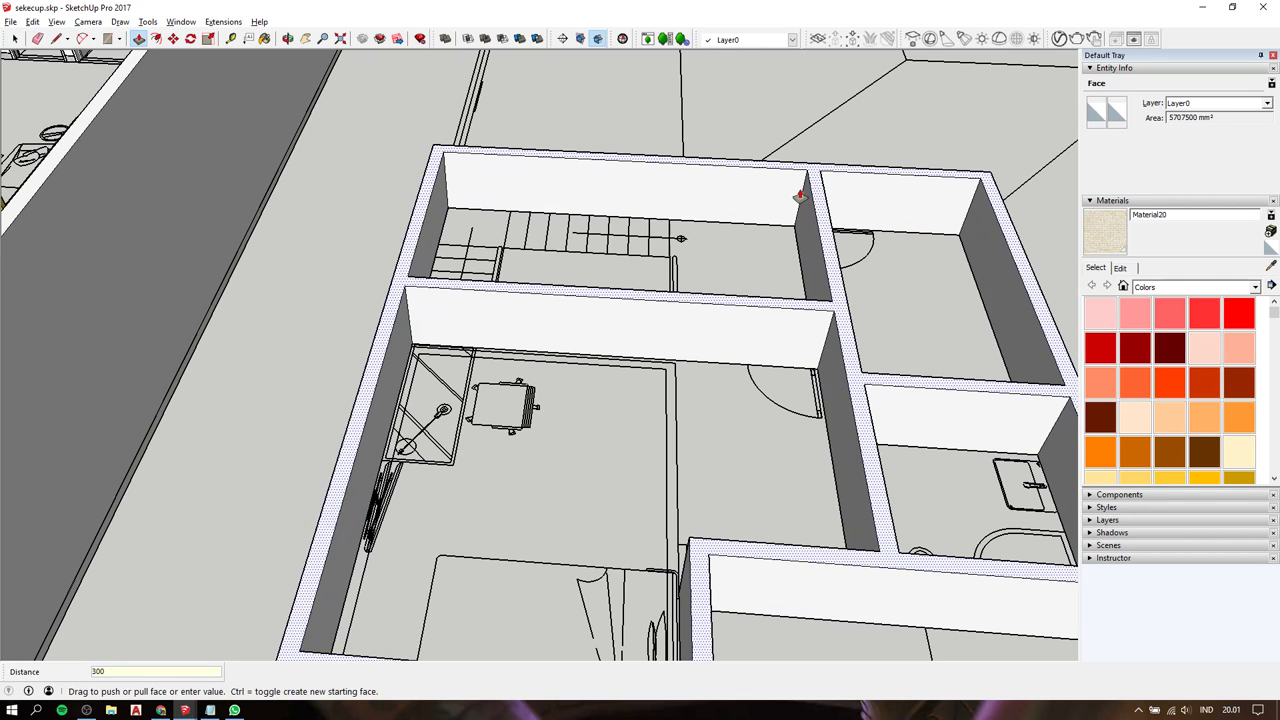
{"action": "type", "text": "0"}
{"action": "key", "text": "Return"}
{"action": "key", "text": "space"}
{"action": "middle_click_drag", "start_coordinate": [799, 188], "coordinate": [735, 355]}
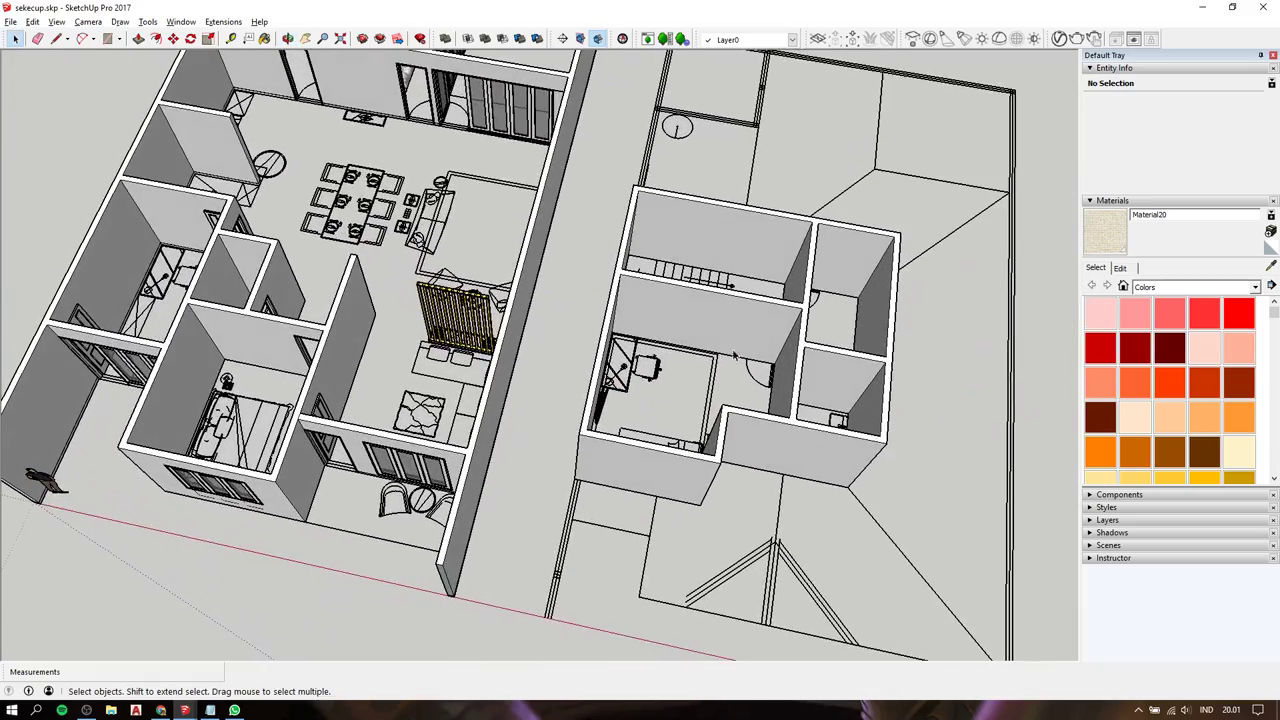
Place a guide 2400mm above the floor on the bedroom wall above the door.
{"action": "scroll", "coordinate": [737, 340], "scroll_direction": "up", "scroll_amount": 3}
{"action": "key", "text": "h"}
{"action": "left_click_drag", "start_coordinate": [765, 323], "coordinate": [603, 331]}
{"action": "scroll", "coordinate": [621, 354], "scroll_direction": "up", "scroll_amount": 3}
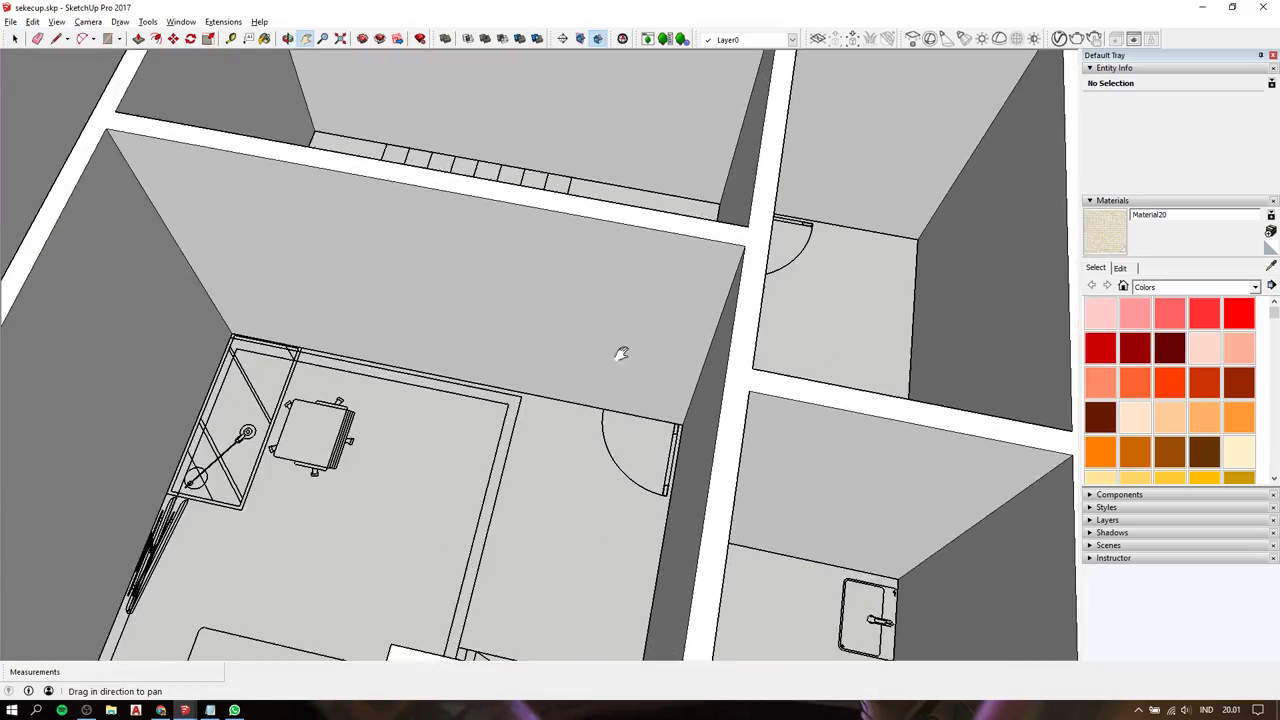
{"action": "scroll", "coordinate": [621, 354], "scroll_direction": "up", "scroll_amount": 2}
{"action": "scroll", "coordinate": [643, 389], "scroll_direction": "down", "scroll_amount": 2}
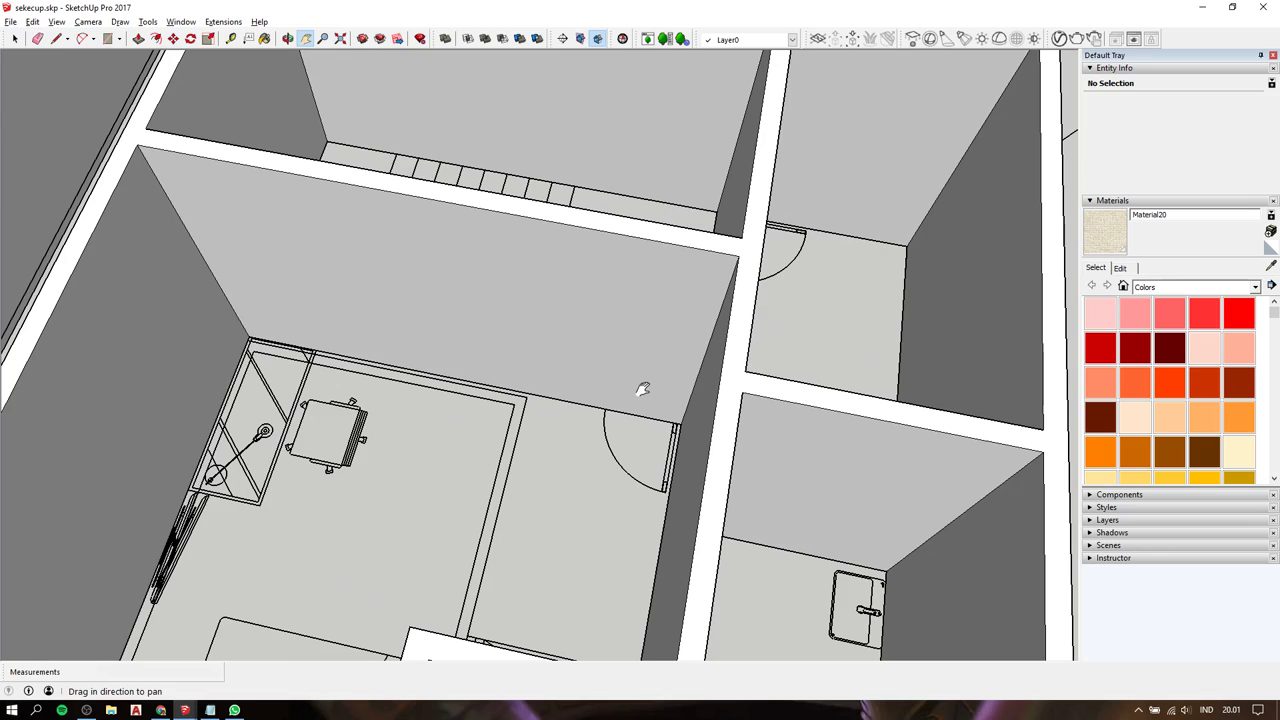
{"action": "key", "text": "t"}
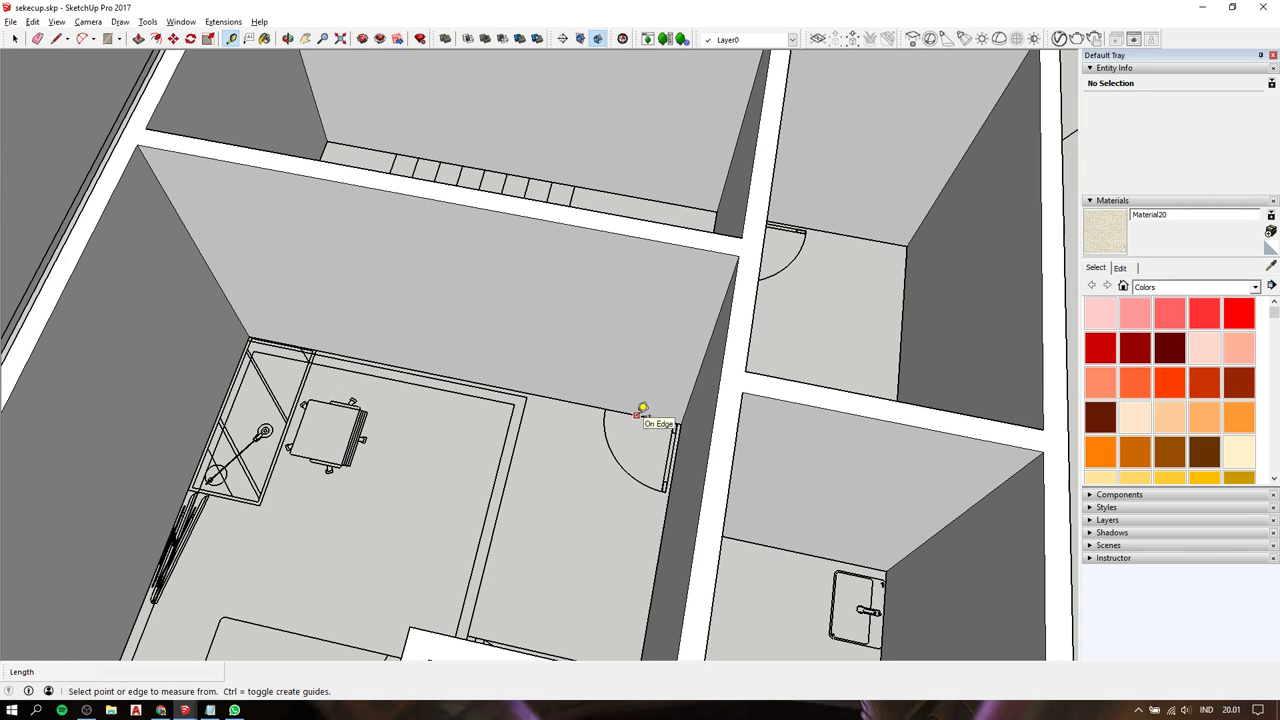
{"action": "left_click", "coordinate": [636, 414]}
{"action": "type", "text": "2400"}
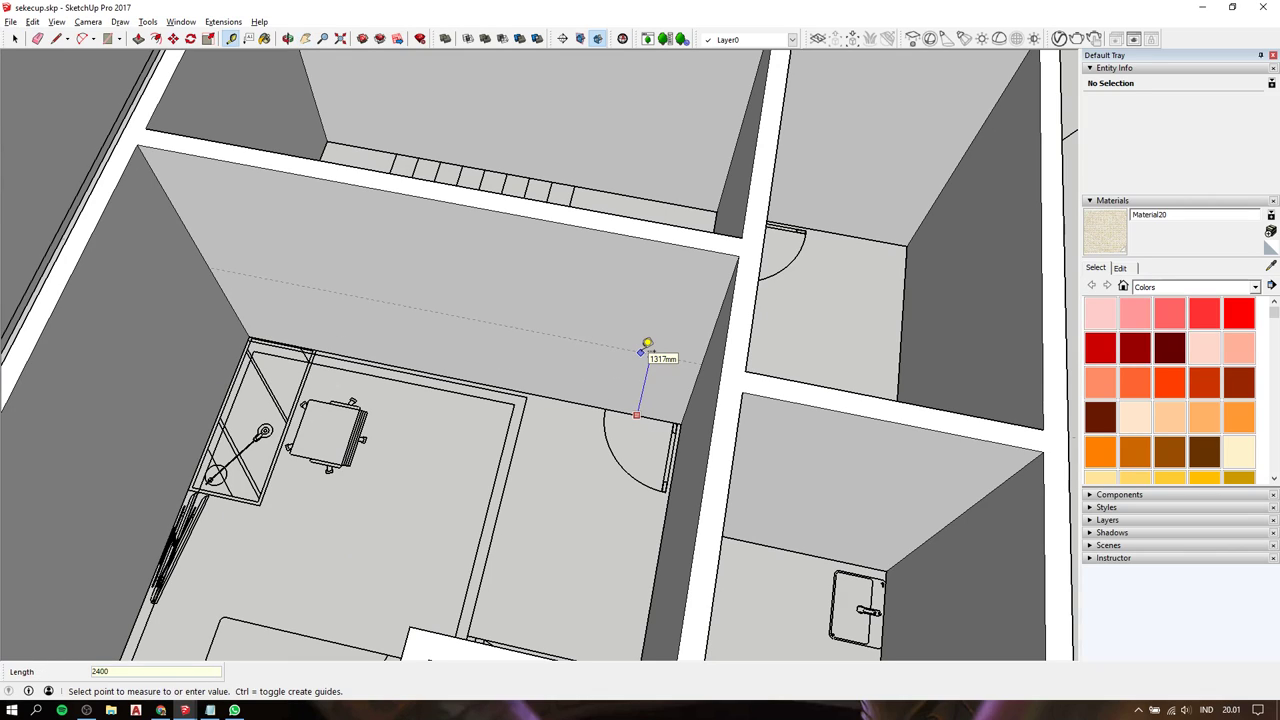
{"action": "key", "text": "Return"}
{"action": "key", "text": "space"}
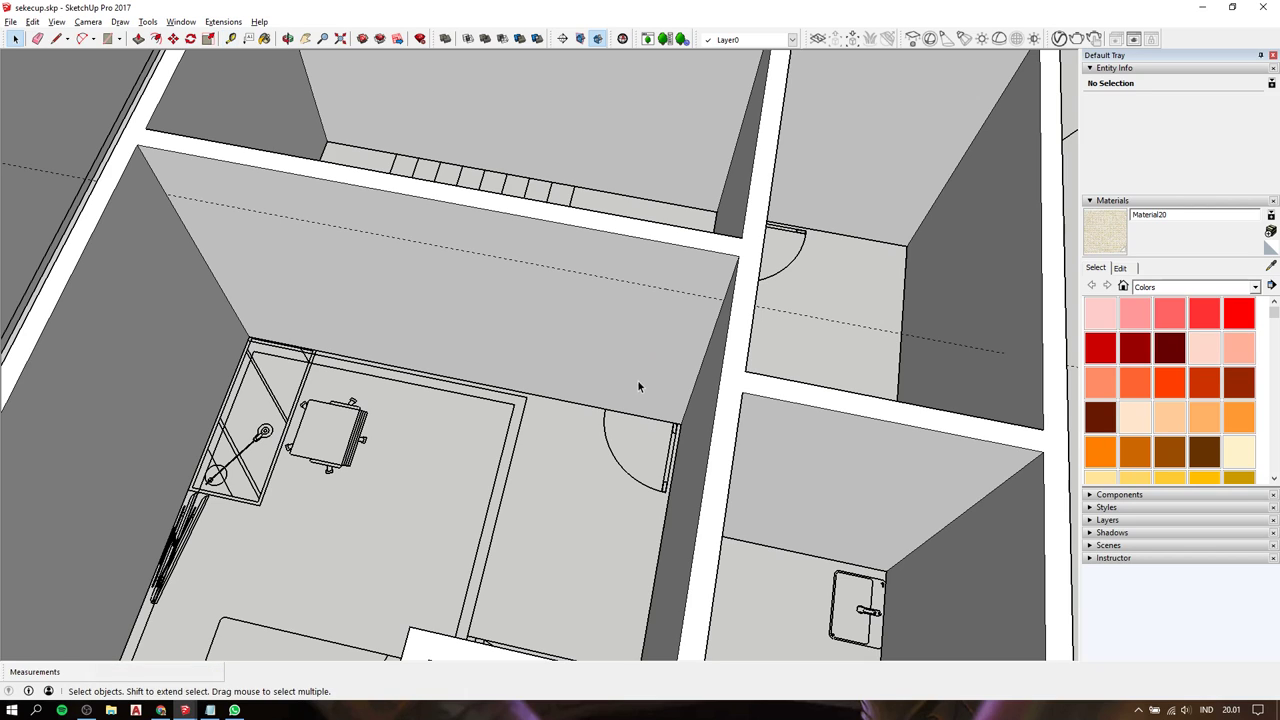
Draw a 2400mm vertical line up from the door opening corner.
{"action": "scroll", "coordinate": [621, 389], "scroll_direction": "up", "scroll_amount": 3}
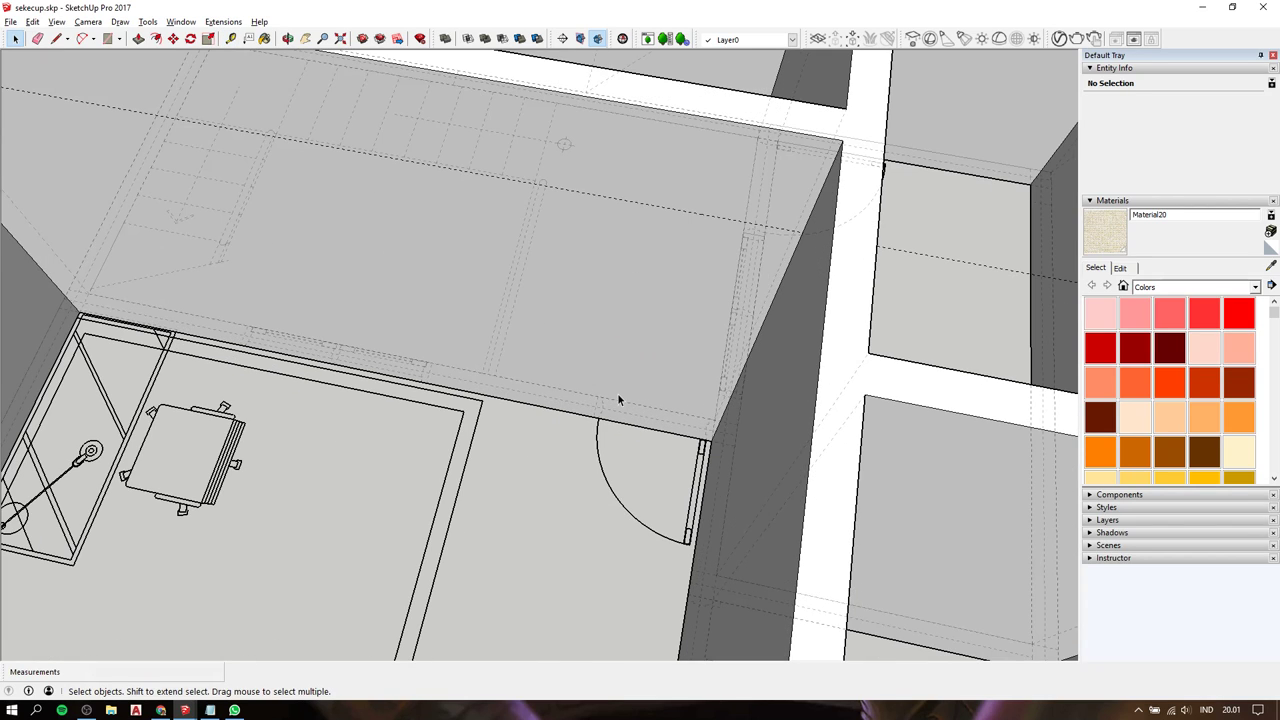
{"action": "key", "text": "l"}
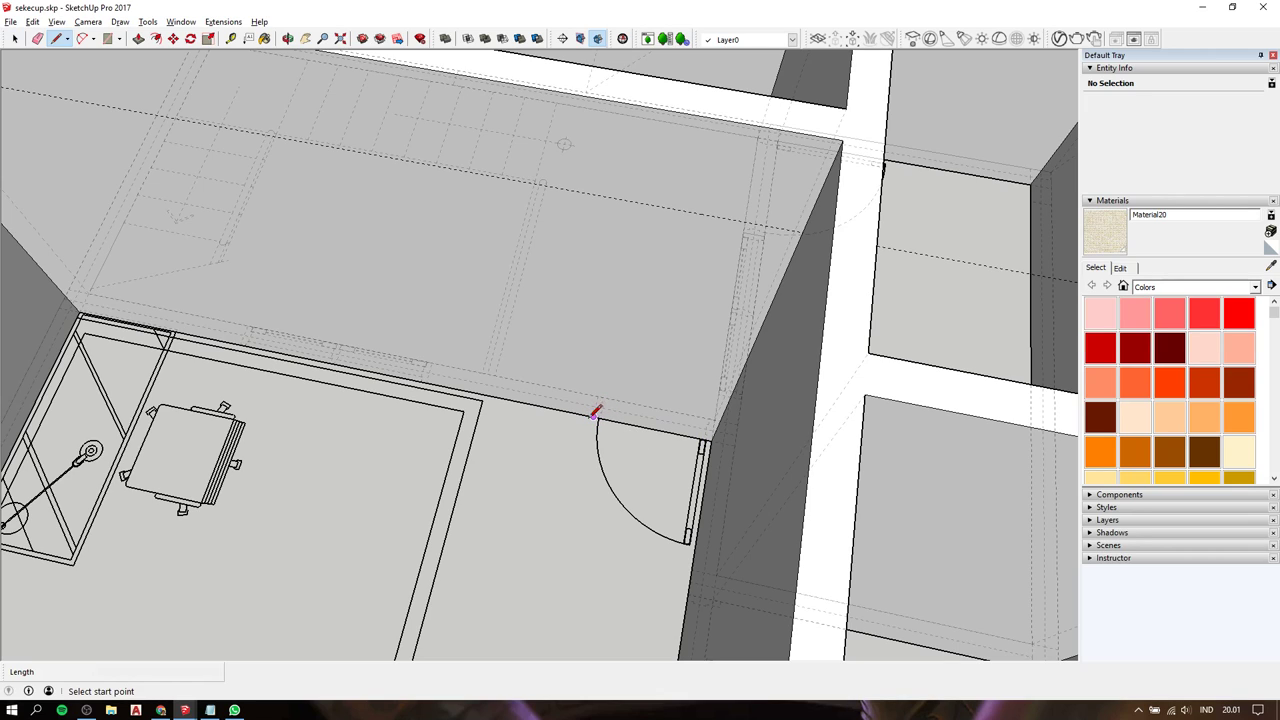
{"action": "left_click", "coordinate": [597, 413]}
{"action": "scroll", "coordinate": [596, 414], "scroll_direction": "down", "scroll_amount": 1}
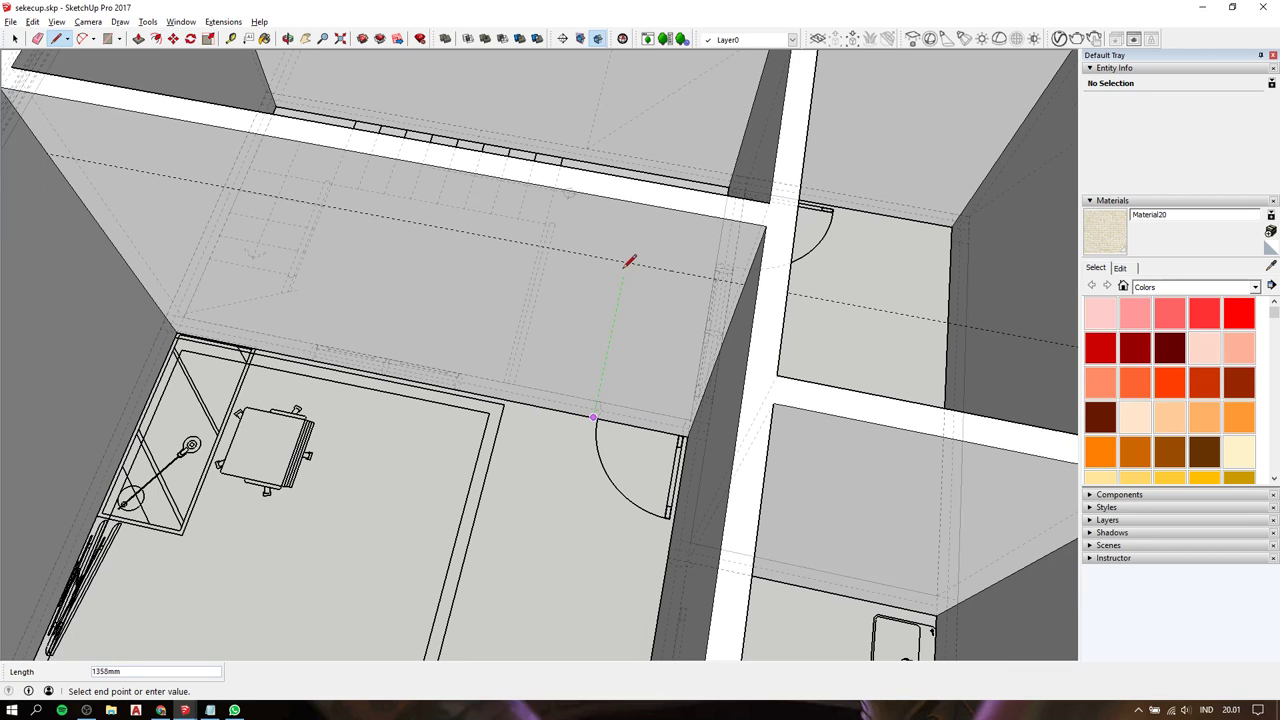
{"action": "key", "text": "Escape"}
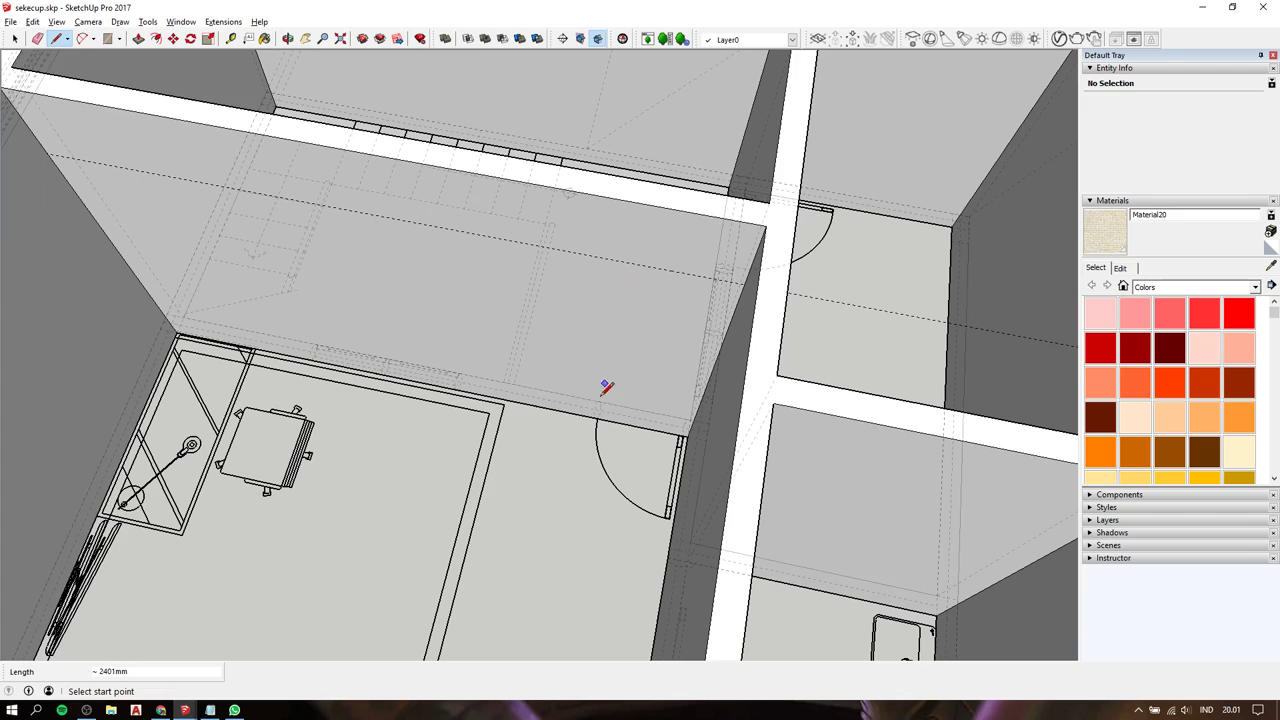
{"action": "left_click", "coordinate": [594, 417]}
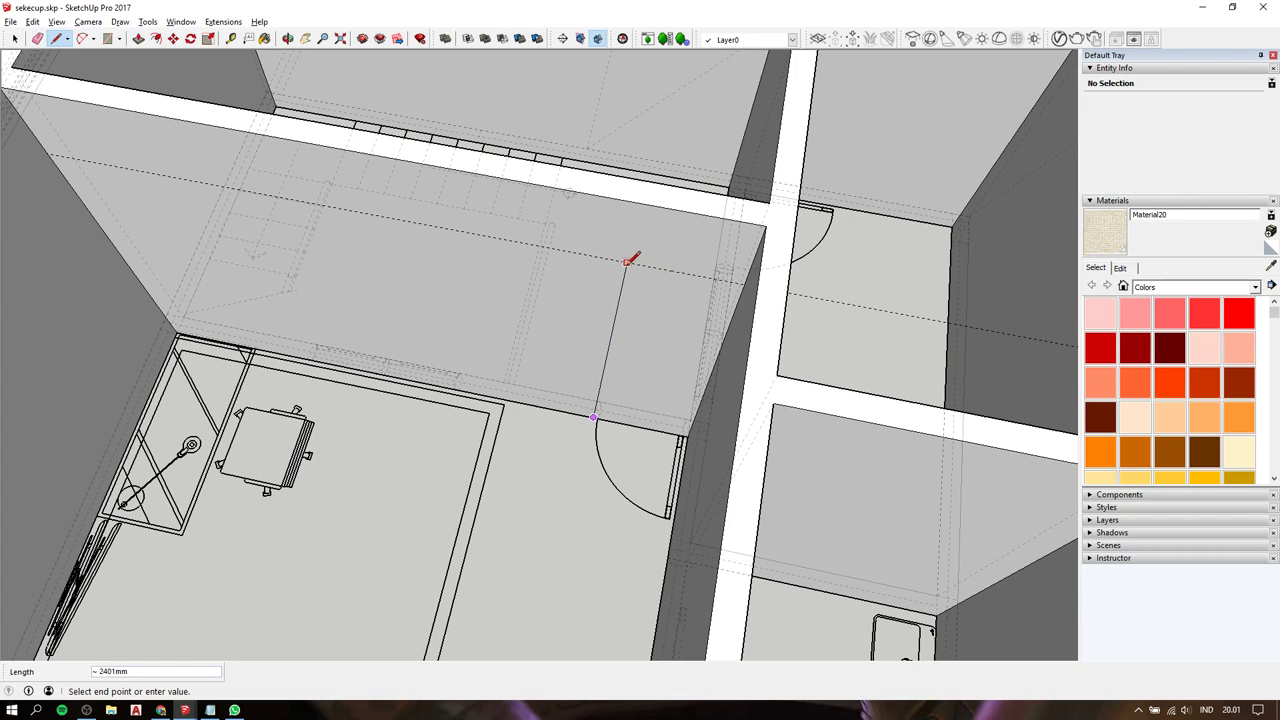
{"action": "type", "text": "2400"}
{"action": "key", "text": "Return"}
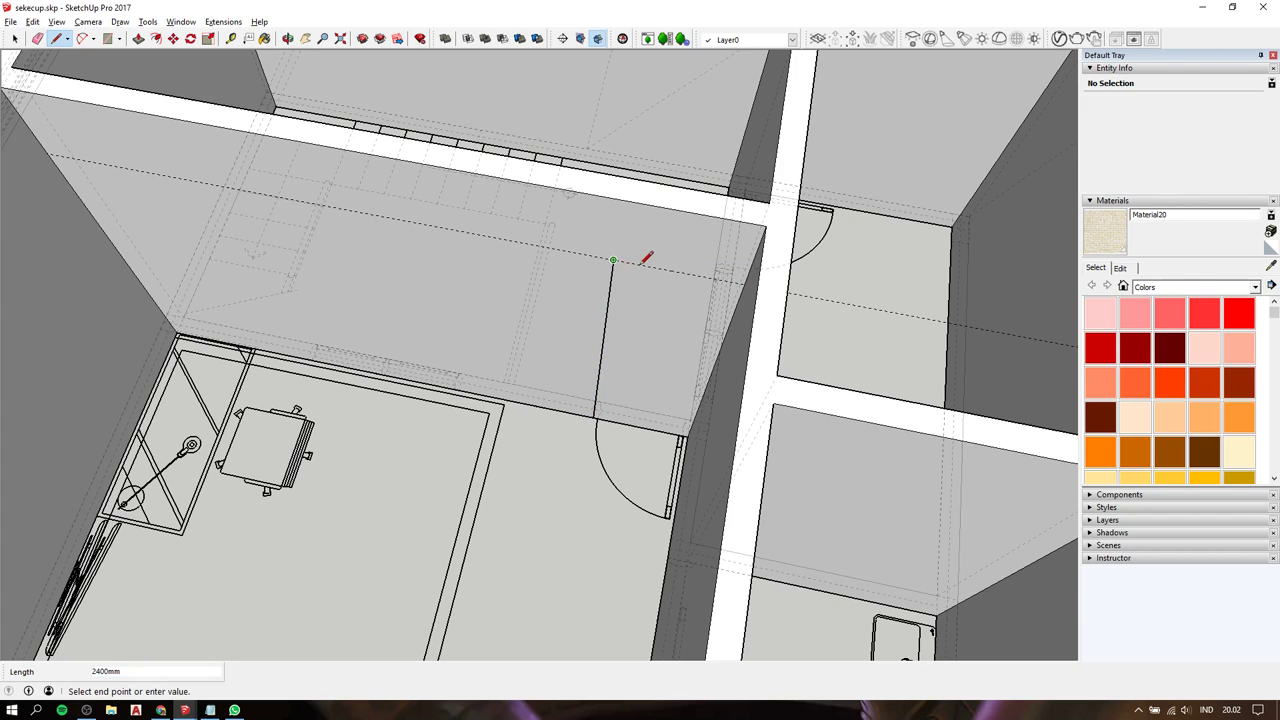
{"action": "key", "text": "Escape"}
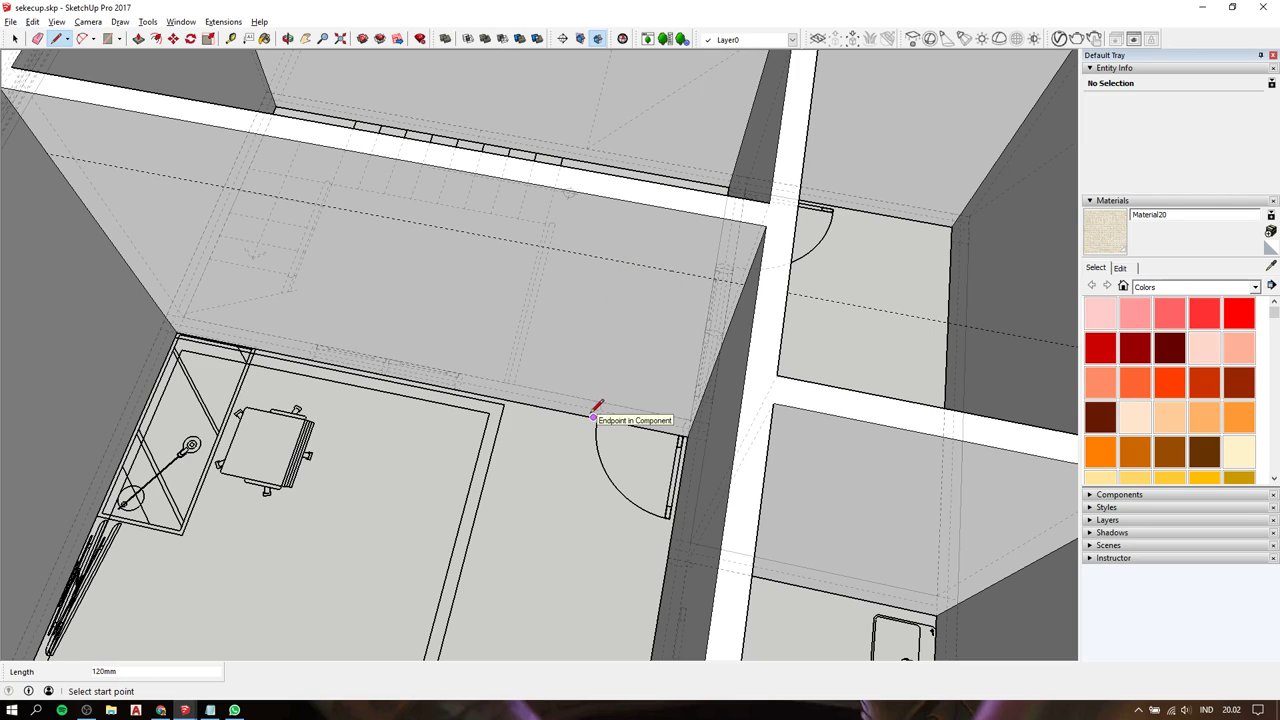
{"action": "left_click", "coordinate": [594, 417]}
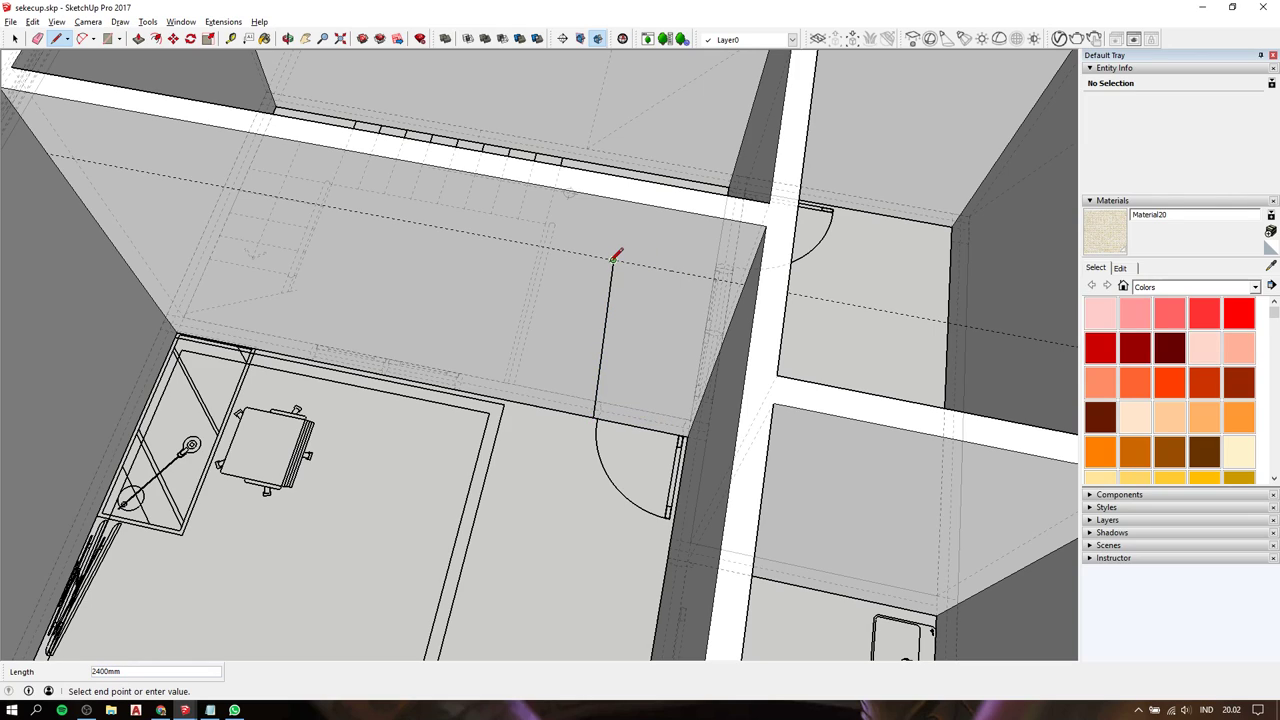
Draw the 770mm-wide doorway rectangle and push it through the 150mm wall.
{"action": "key", "text": "r"}
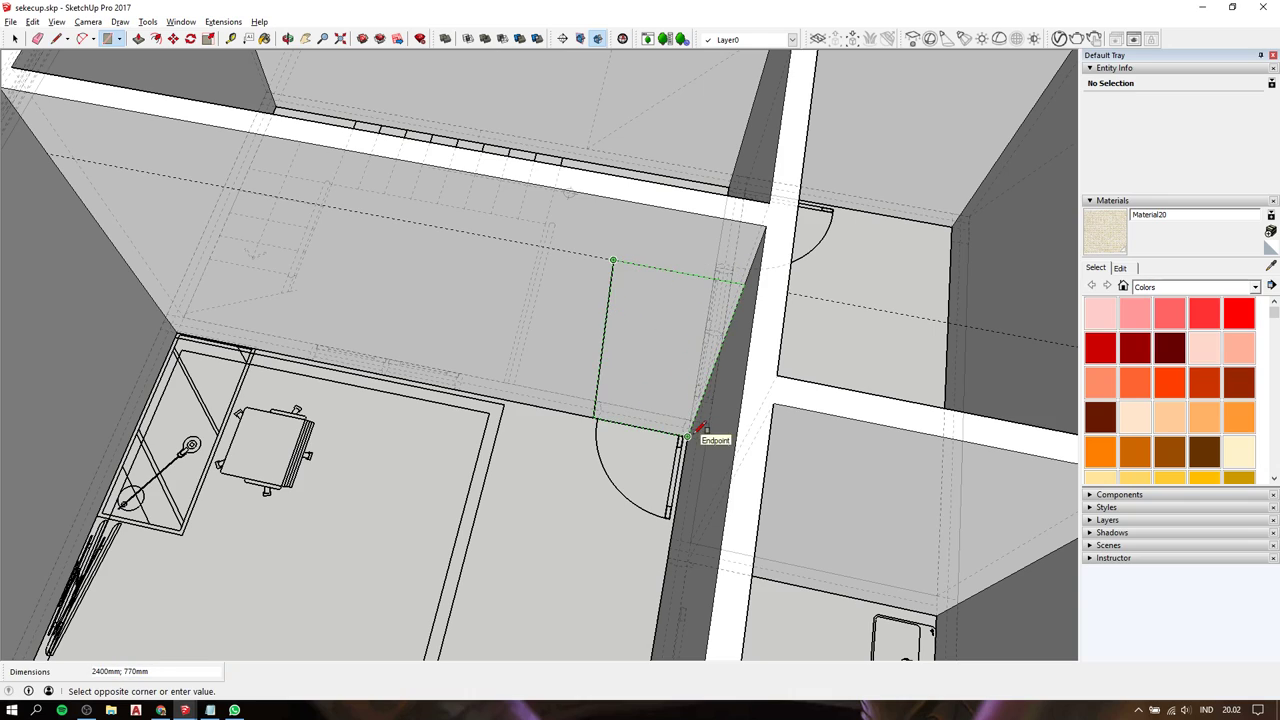
{"action": "left_click", "coordinate": [688, 435]}
{"action": "key", "text": "space"}
{"action": "left_click", "coordinate": [660, 366]}
{"action": "key", "text": "p"}
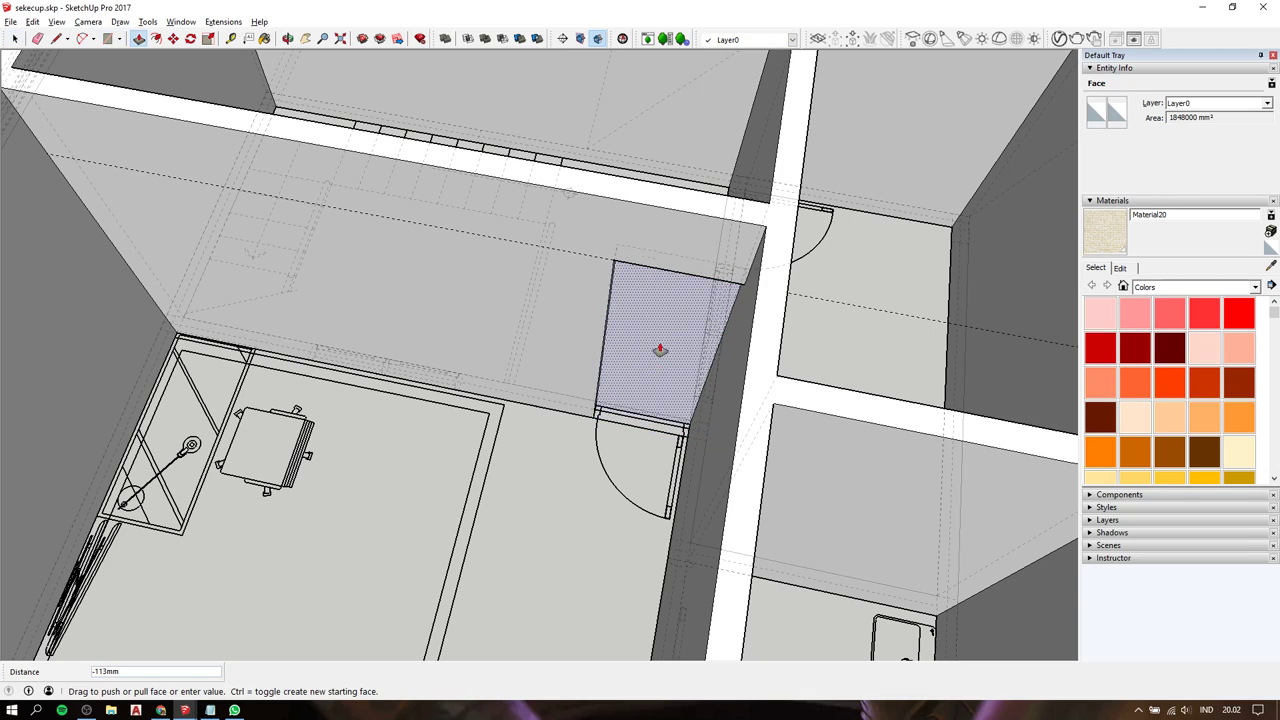
{"action": "left_click", "coordinate": [659, 352]}
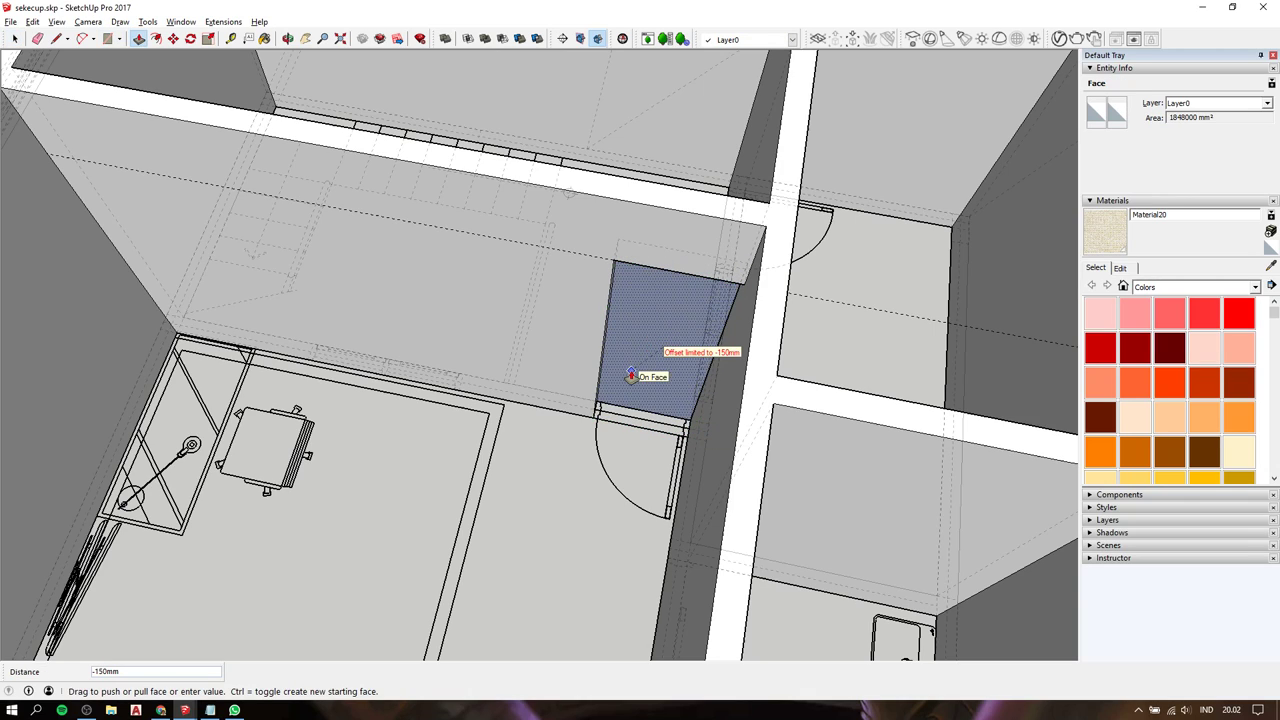
{"action": "left_click", "coordinate": [630, 376]}
{"action": "key", "text": "space"}
Draw a 2400mm guide line at the right-hand room's door.
{"action": "middle_click_drag", "start_coordinate": [682, 335], "coordinate": [478, 372], "text": "shift"}
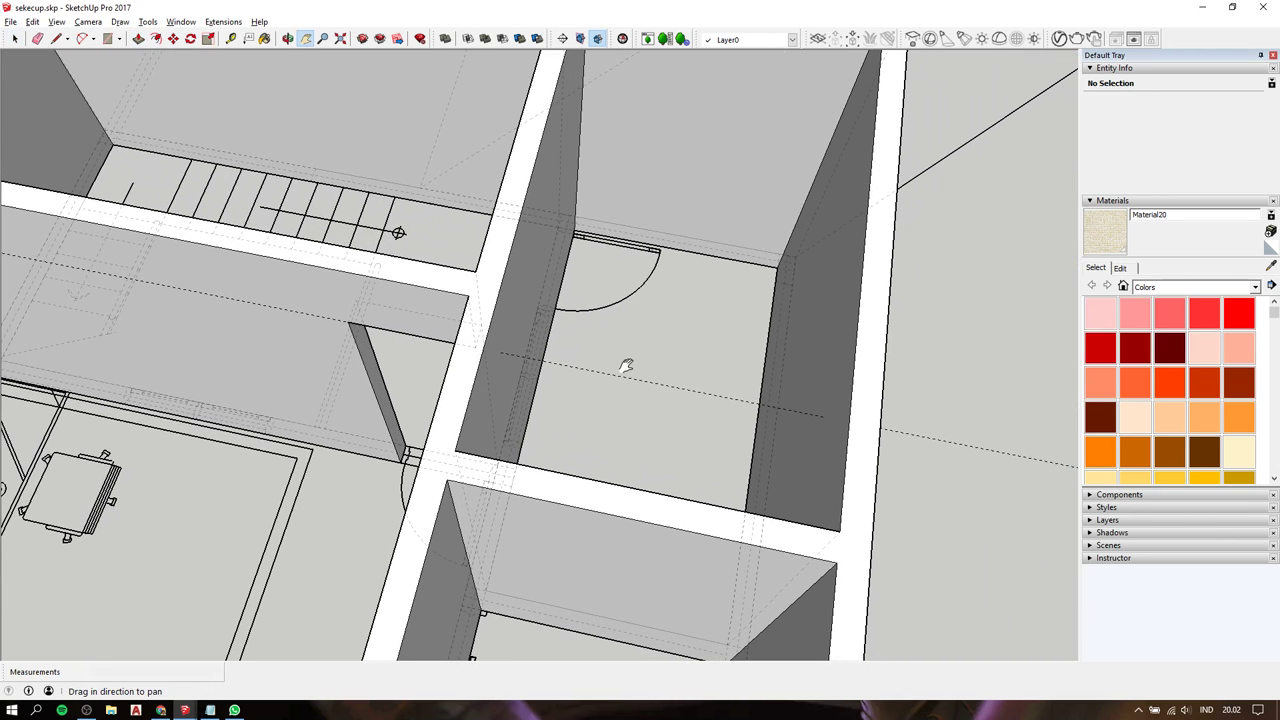
{"action": "middle_click_drag", "start_coordinate": [487, 302], "coordinate": [398, 322]}
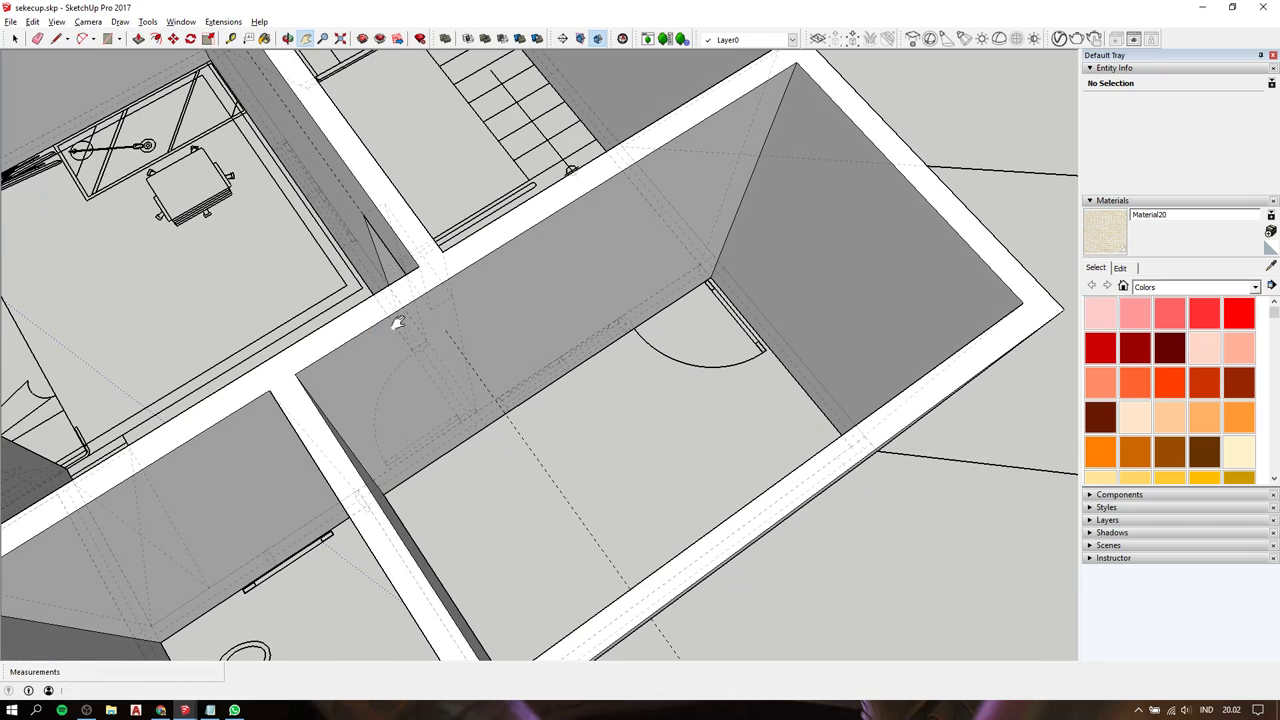
{"action": "key", "text": "l"}
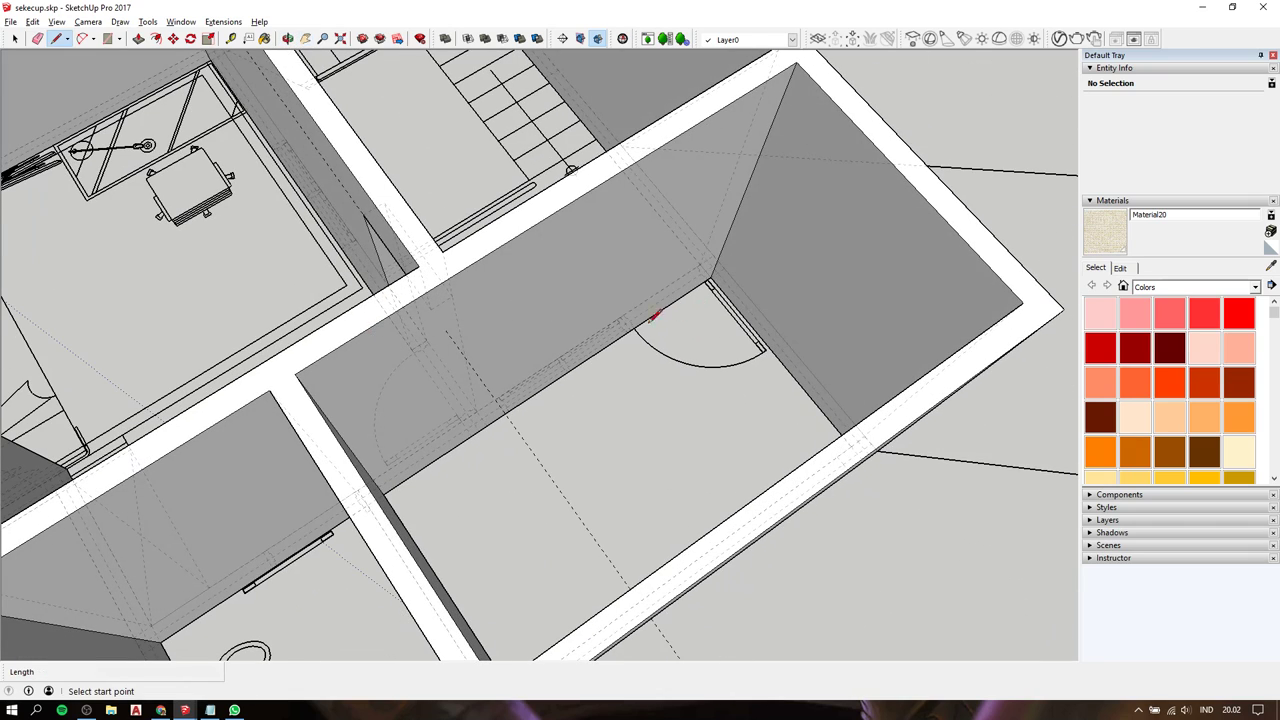
{"action": "scroll", "coordinate": [628, 332], "scroll_direction": "up", "scroll_amount": 3}
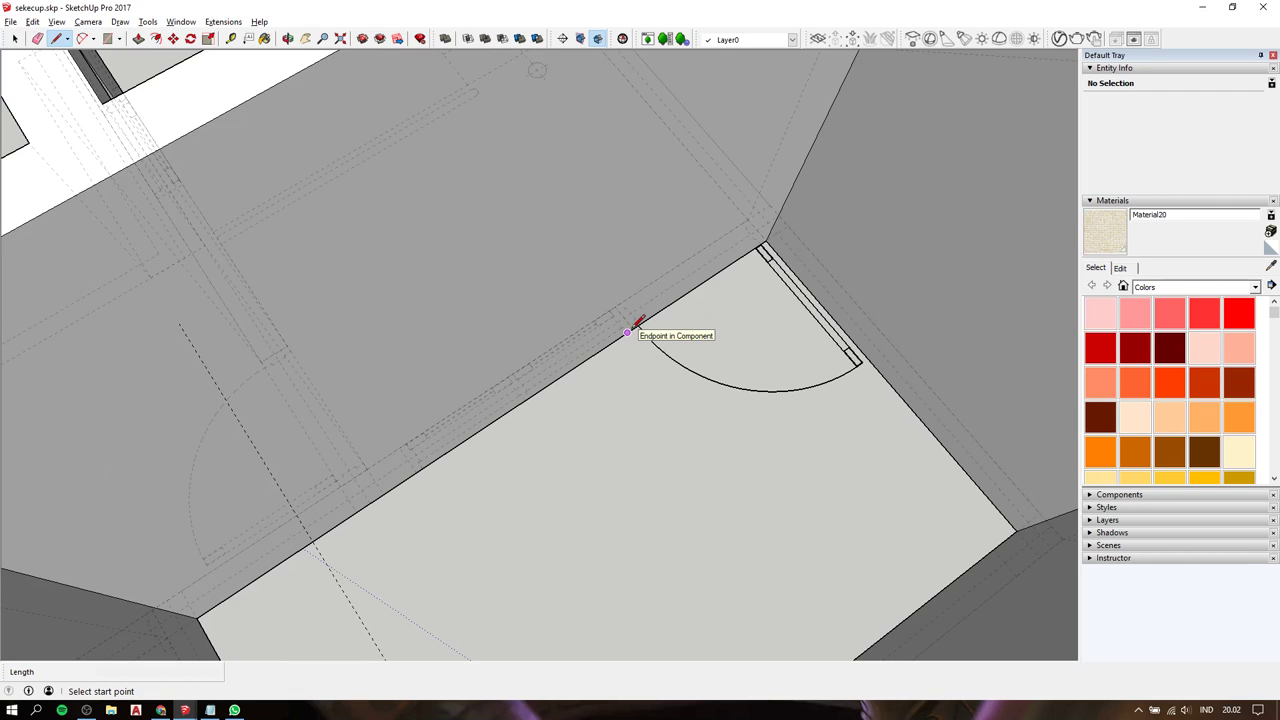
{"action": "scroll", "coordinate": [630, 330], "scroll_direction": "up", "scroll_amount": 3}
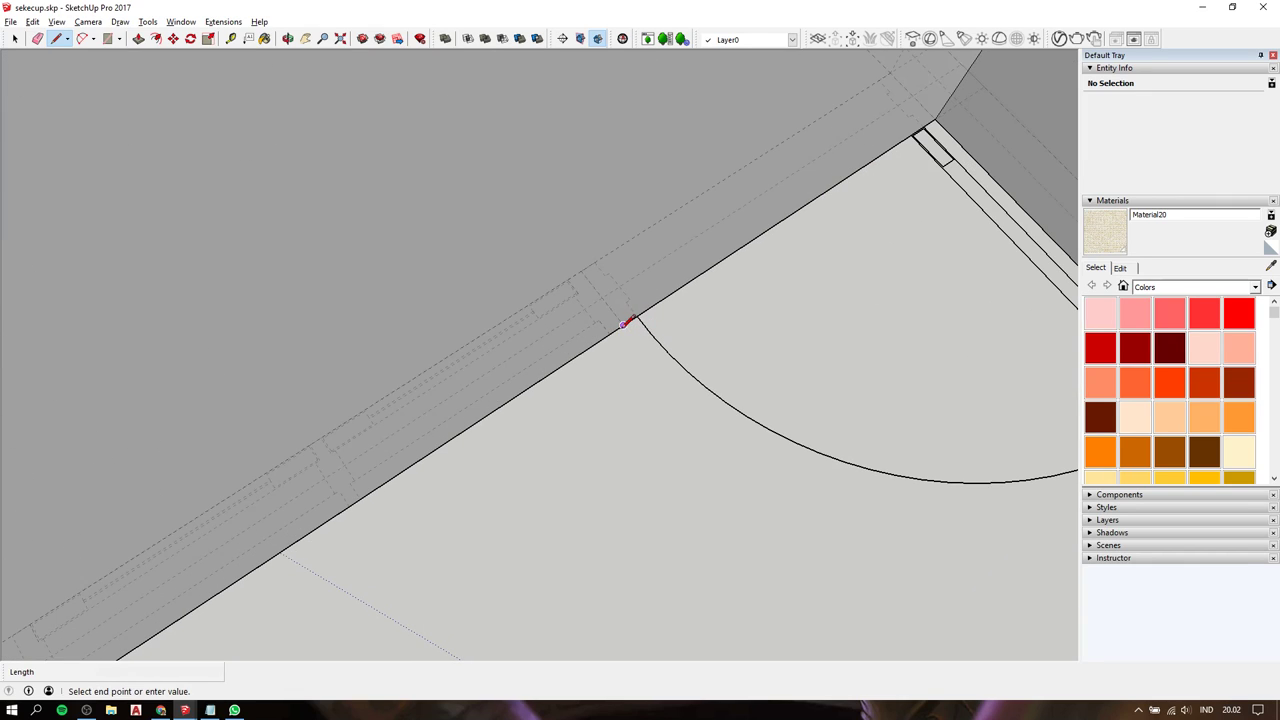
{"action": "scroll", "coordinate": [628, 322], "scroll_direction": "down", "scroll_amount": 5}
{"action": "scroll", "coordinate": [609, 320], "scroll_direction": "down", "scroll_amount": 2}
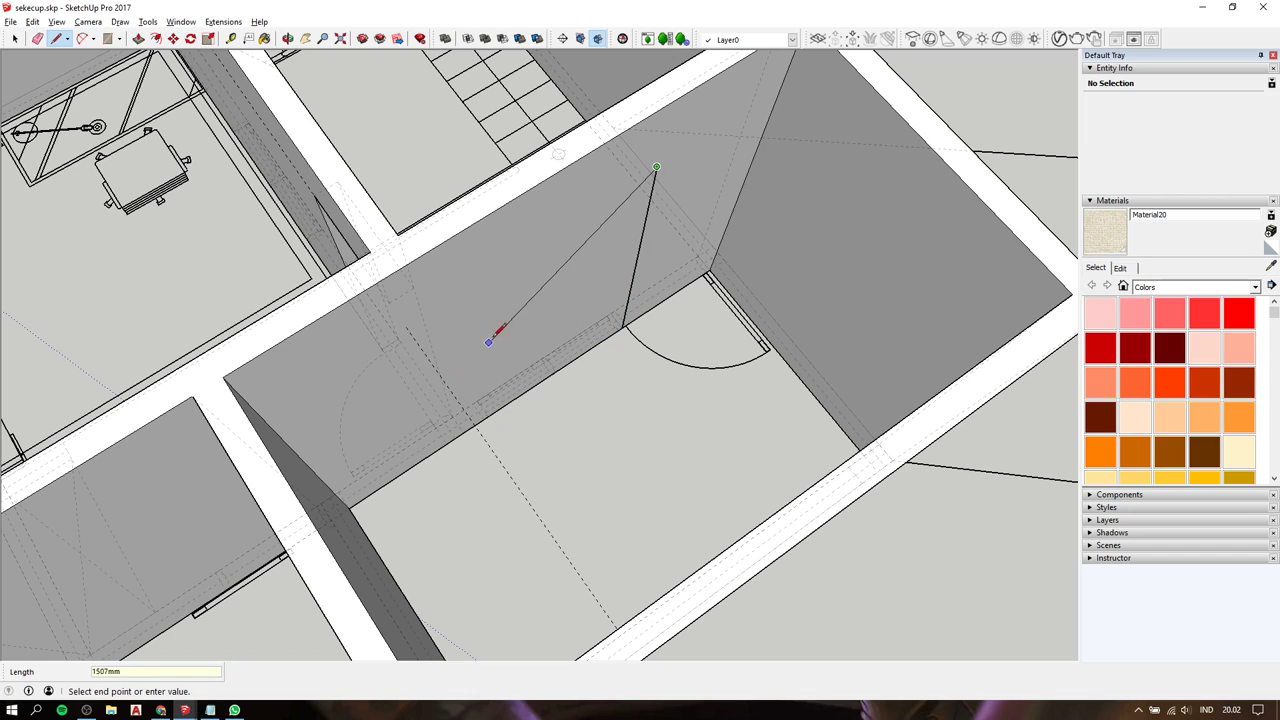
Draw an 870mm × 2400mm doorway rectangle on the wall from the guide line's top.
{"action": "key", "text": "d"}
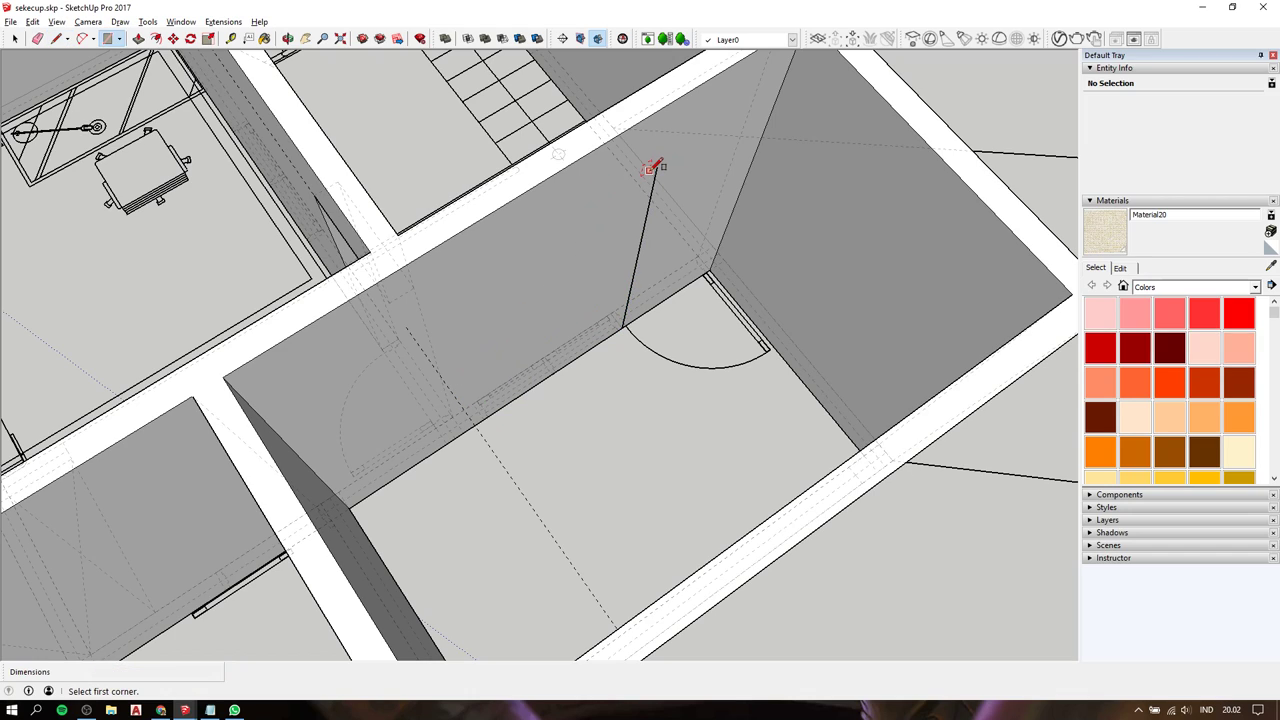
{"action": "left_click", "coordinate": [656, 166]}
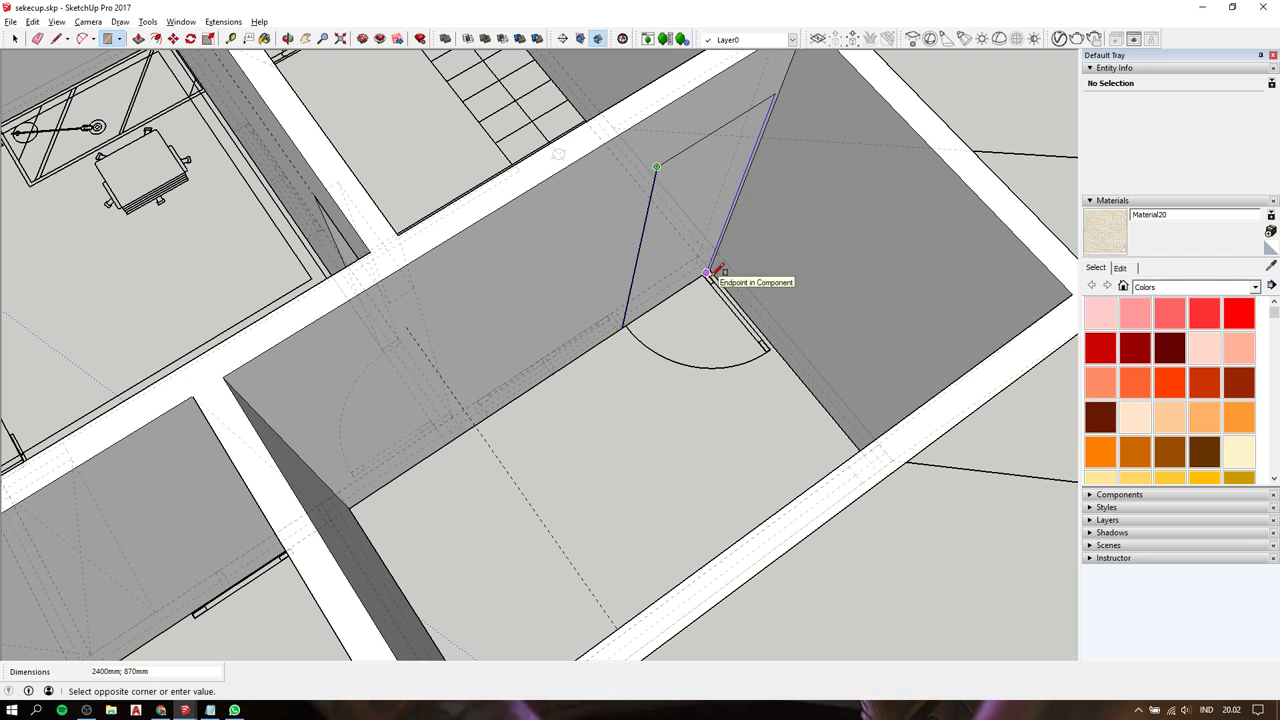
{"action": "scroll", "coordinate": [713, 283], "scroll_direction": "up", "scroll_amount": 2}
{"action": "left_click", "coordinate": [716, 270]}
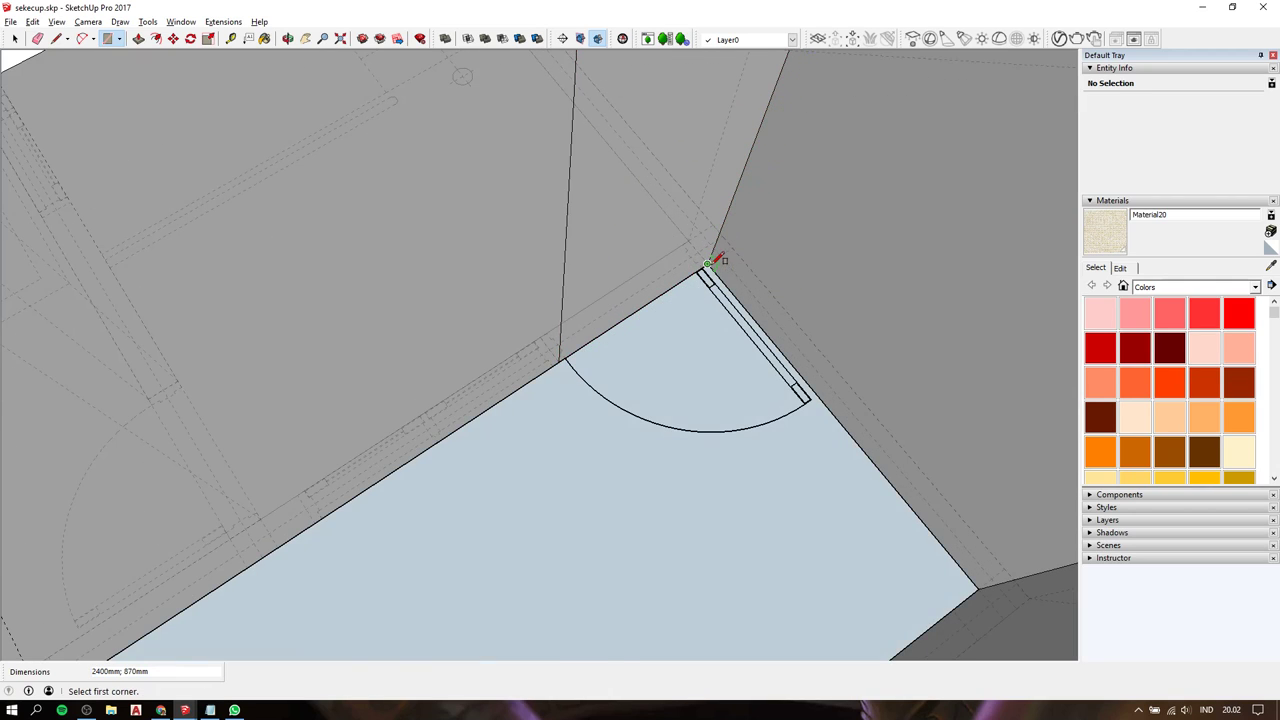
{"action": "scroll", "coordinate": [705, 255], "scroll_direction": "down", "scroll_amount": 3}
Push/Pull the doorway face 150mm through the wall.
{"action": "key", "text": "space"}
{"action": "left_click", "coordinate": [688, 236]}
{"action": "key", "text": "p"}
{"action": "left_click", "coordinate": [688, 236]}
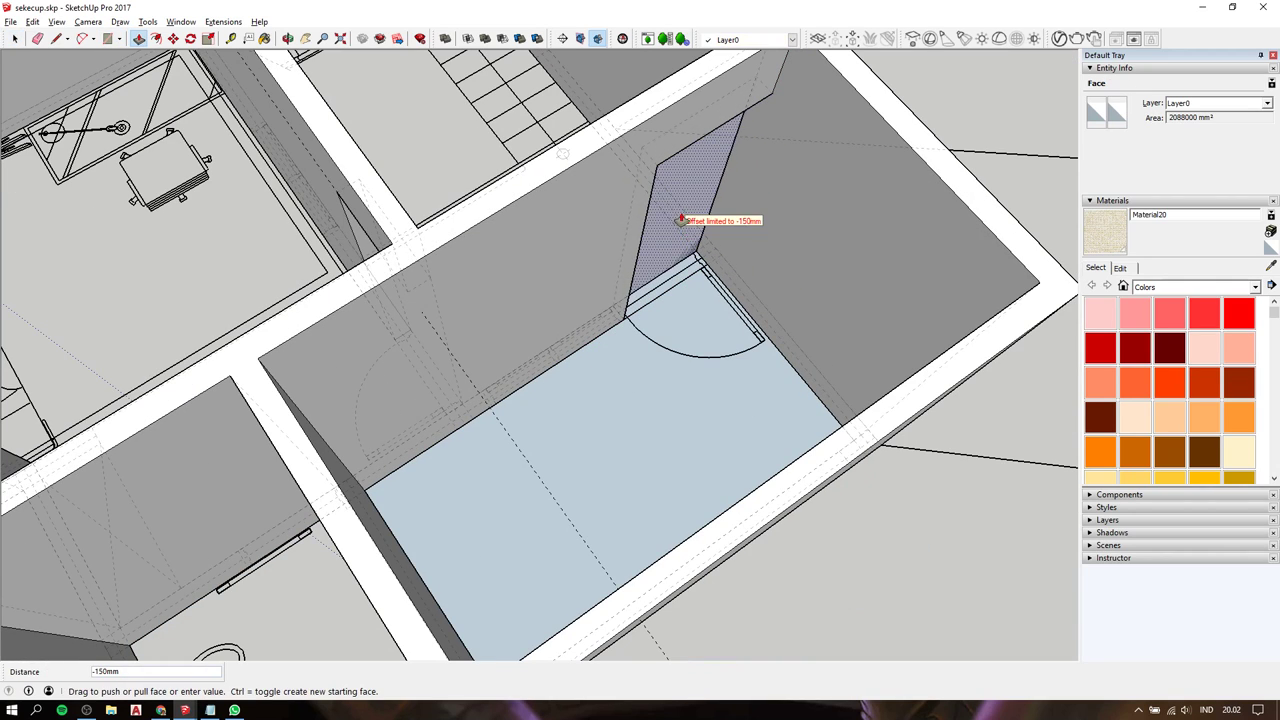
{"action": "left_click", "coordinate": [681, 207]}
{"action": "key", "text": "space"}
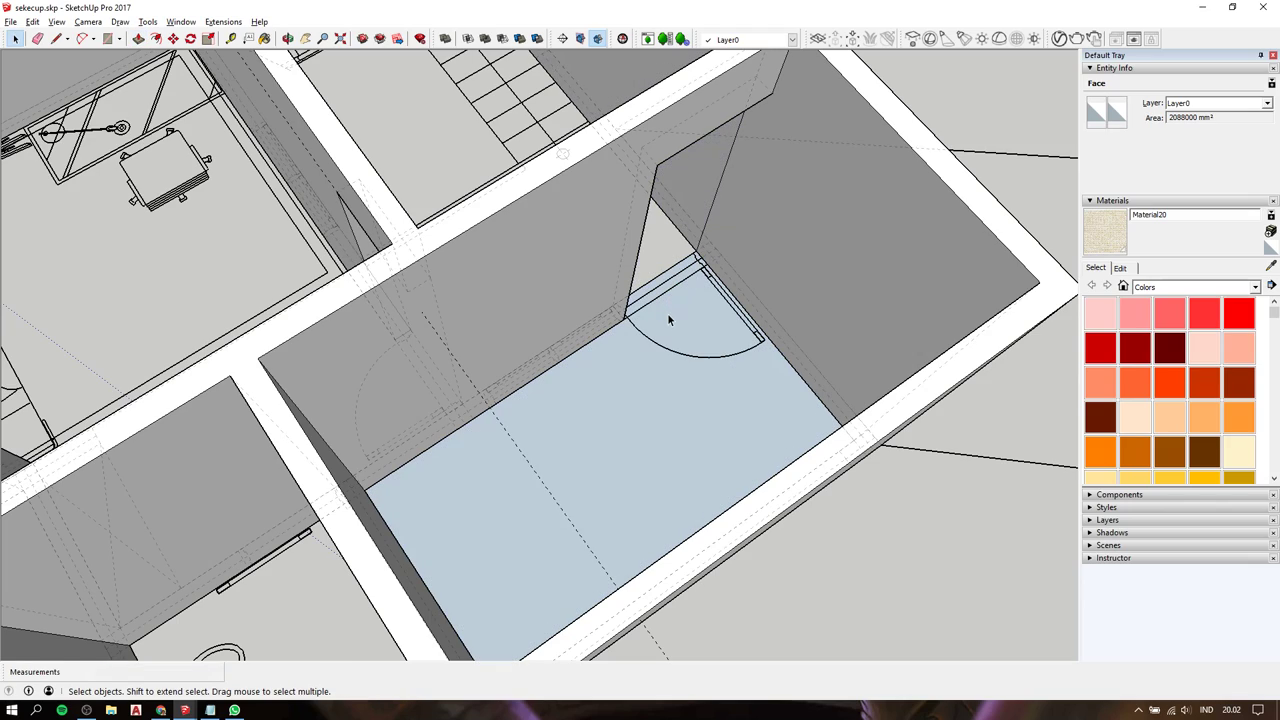
{"action": "left_click", "coordinate": [668, 315]}
Draw a 2400mm guide line and an 870mm × 2400mm doorway rectangle on the bathroom wall.
{"action": "scroll", "coordinate": [667, 313], "scroll_direction": "down", "scroll_amount": 4}
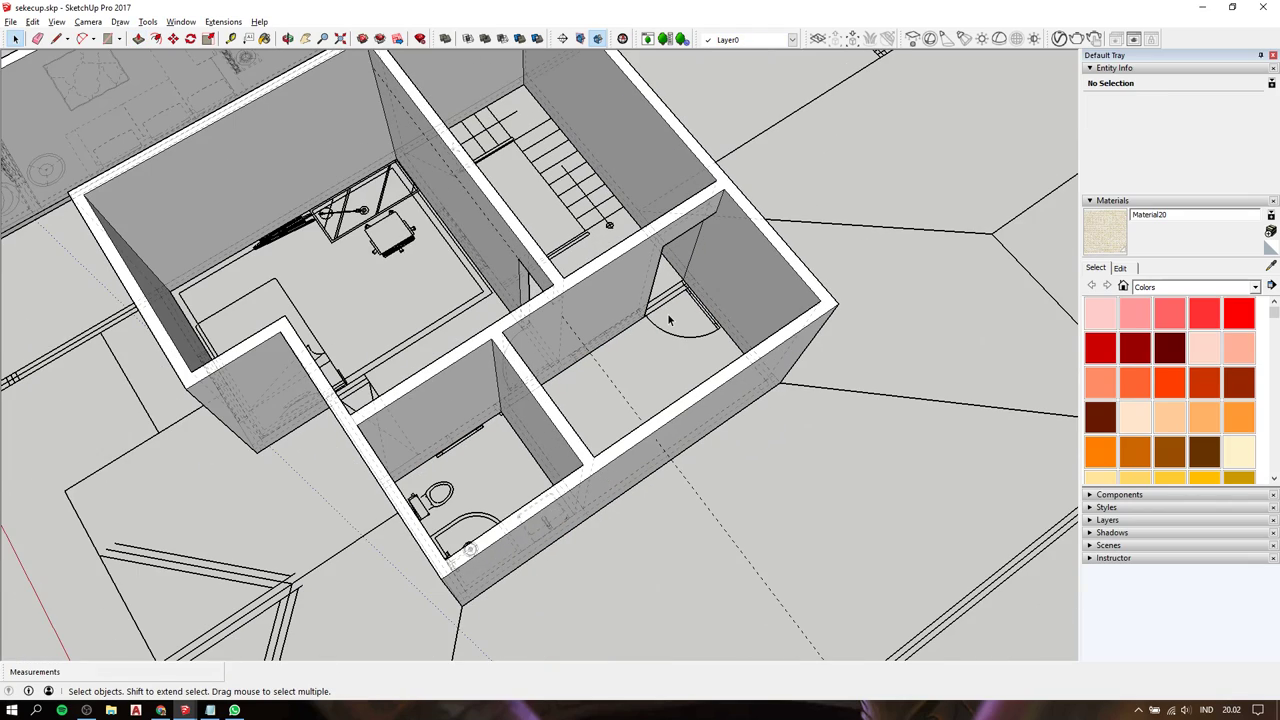
{"action": "middle_click_drag", "start_coordinate": [603, 358], "coordinate": [508, 323]}
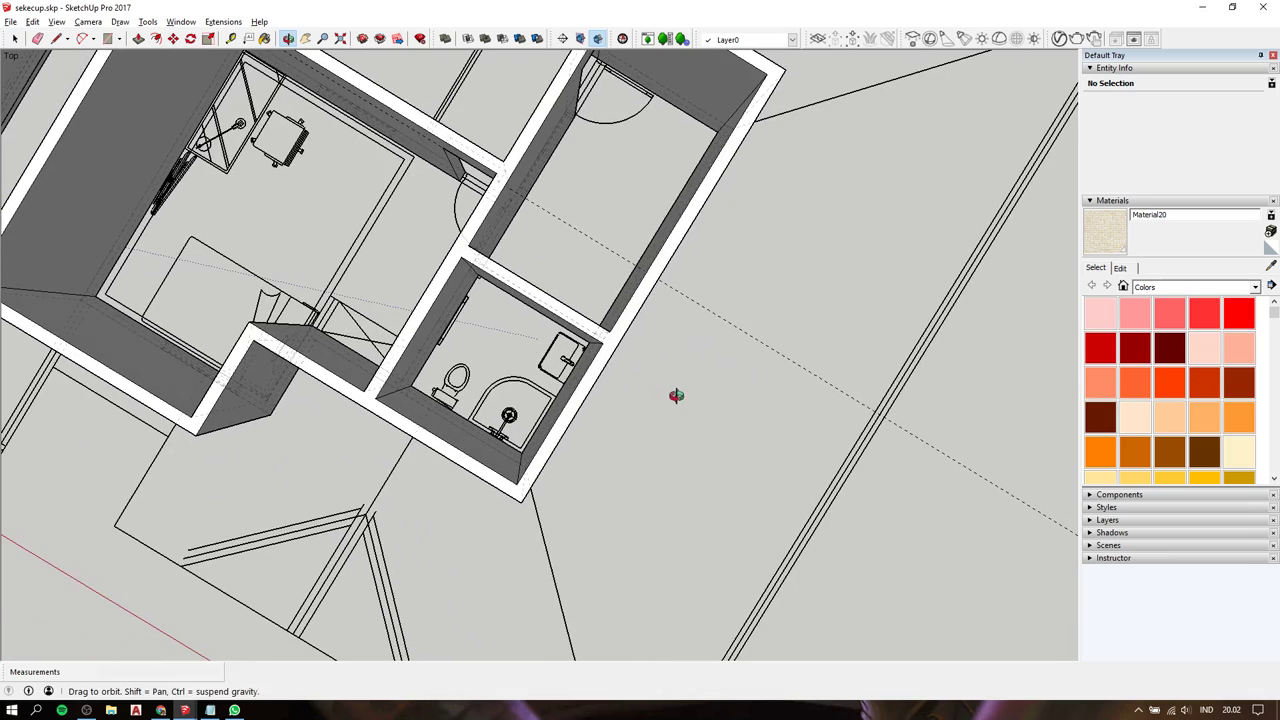
{"action": "scroll", "coordinate": [508, 323], "scroll_direction": "up", "scroll_amount": 4}
{"action": "scroll", "coordinate": [506, 318], "scroll_direction": "up", "scroll_amount": 3}
{"action": "scroll", "coordinate": [502, 310], "scroll_direction": "up", "scroll_amount": 3}
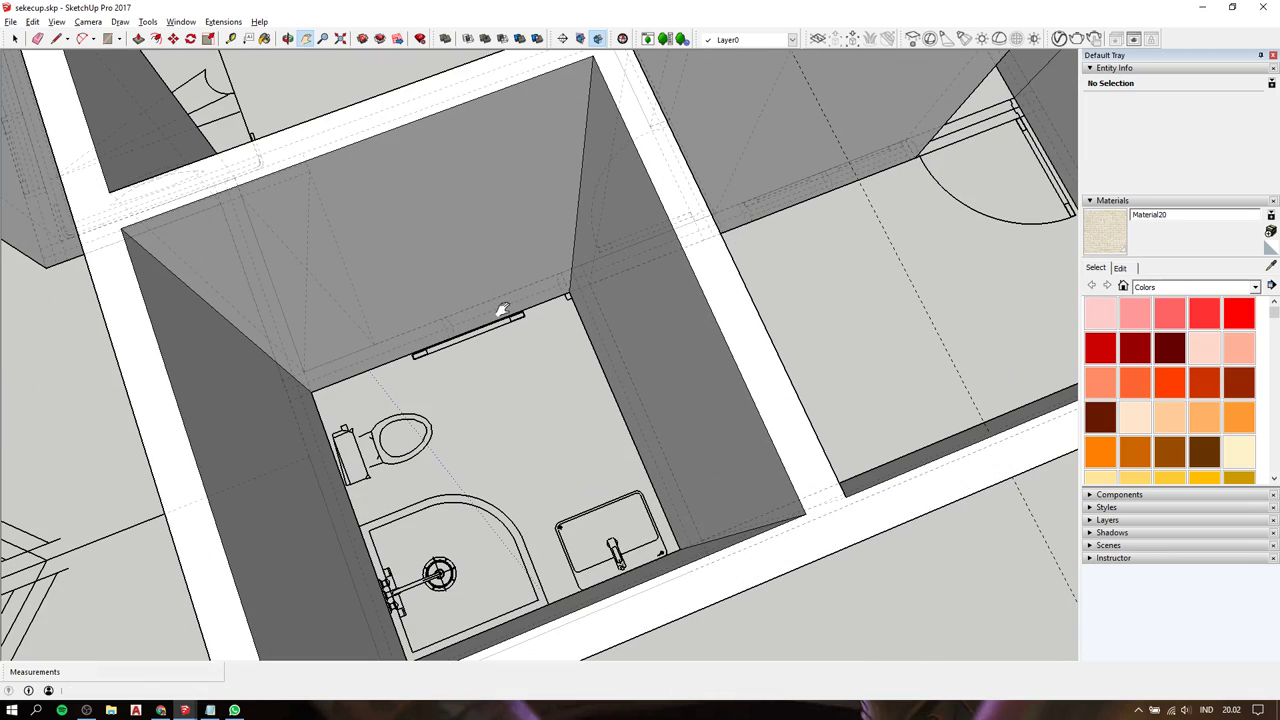
{"action": "key", "text": "l"}
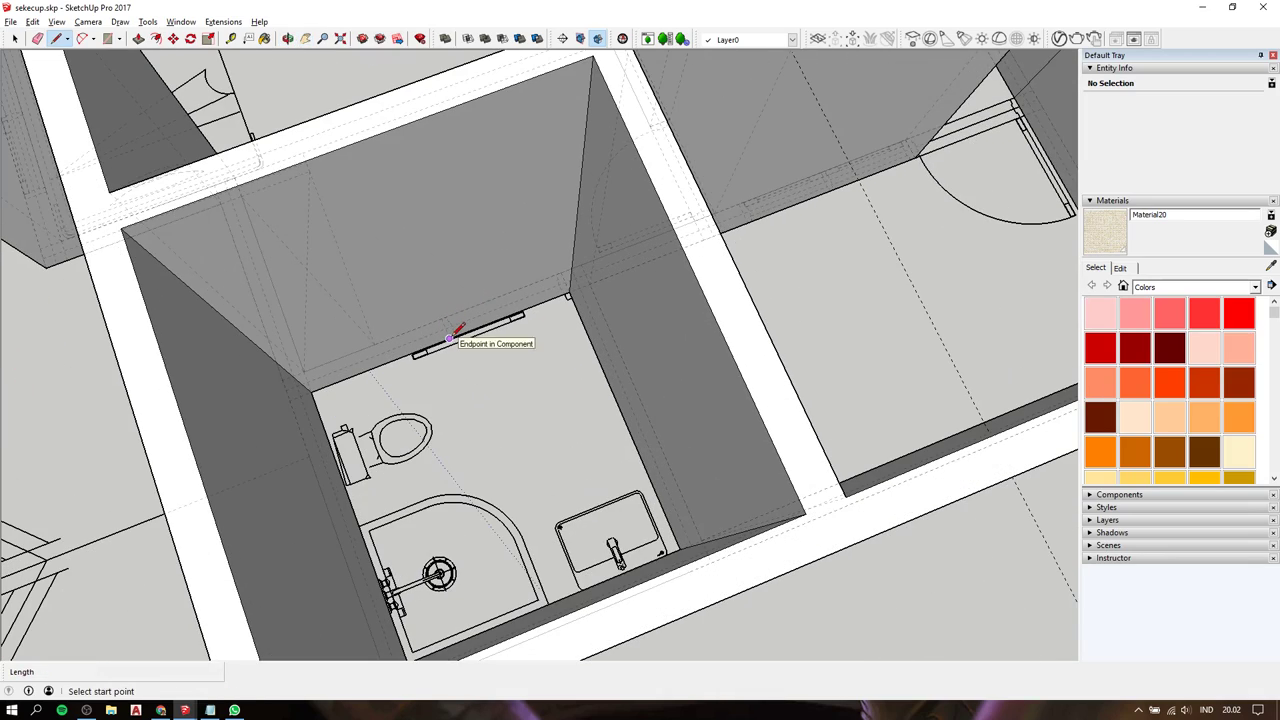
{"action": "left_click", "coordinate": [449, 339]}
{"action": "type", "text": "2400"}
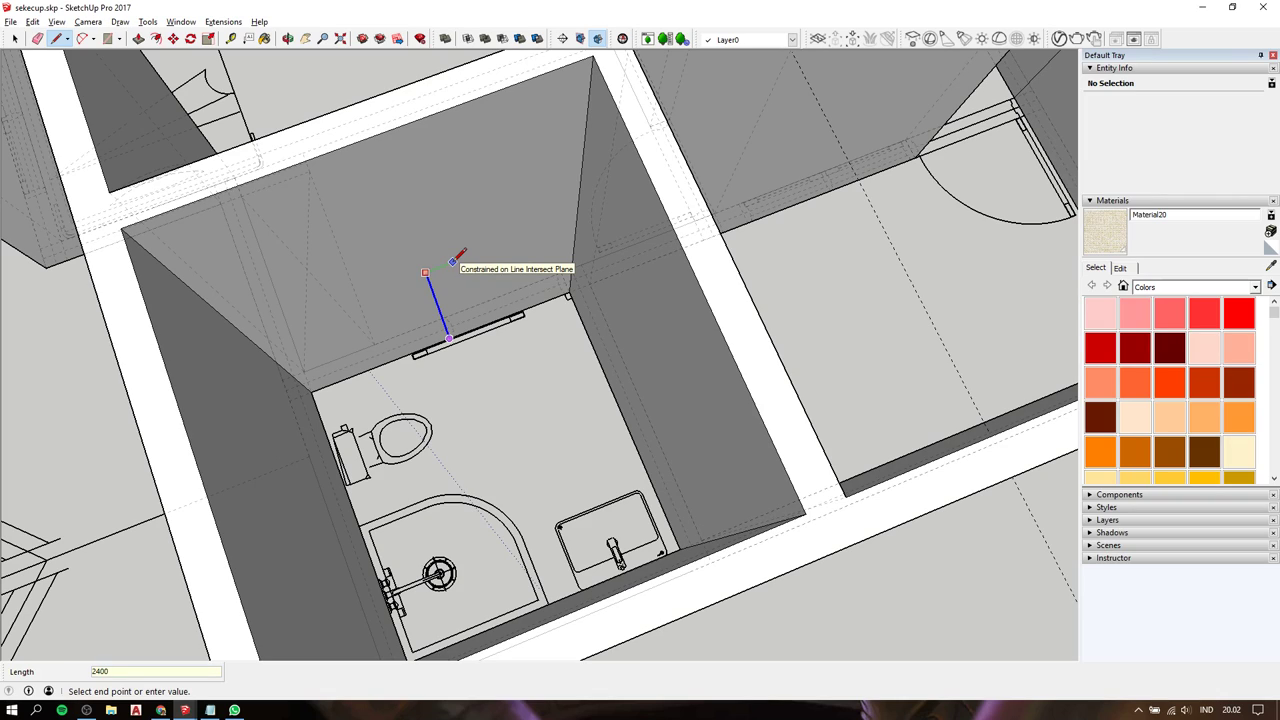
{"action": "key", "text": "r"}
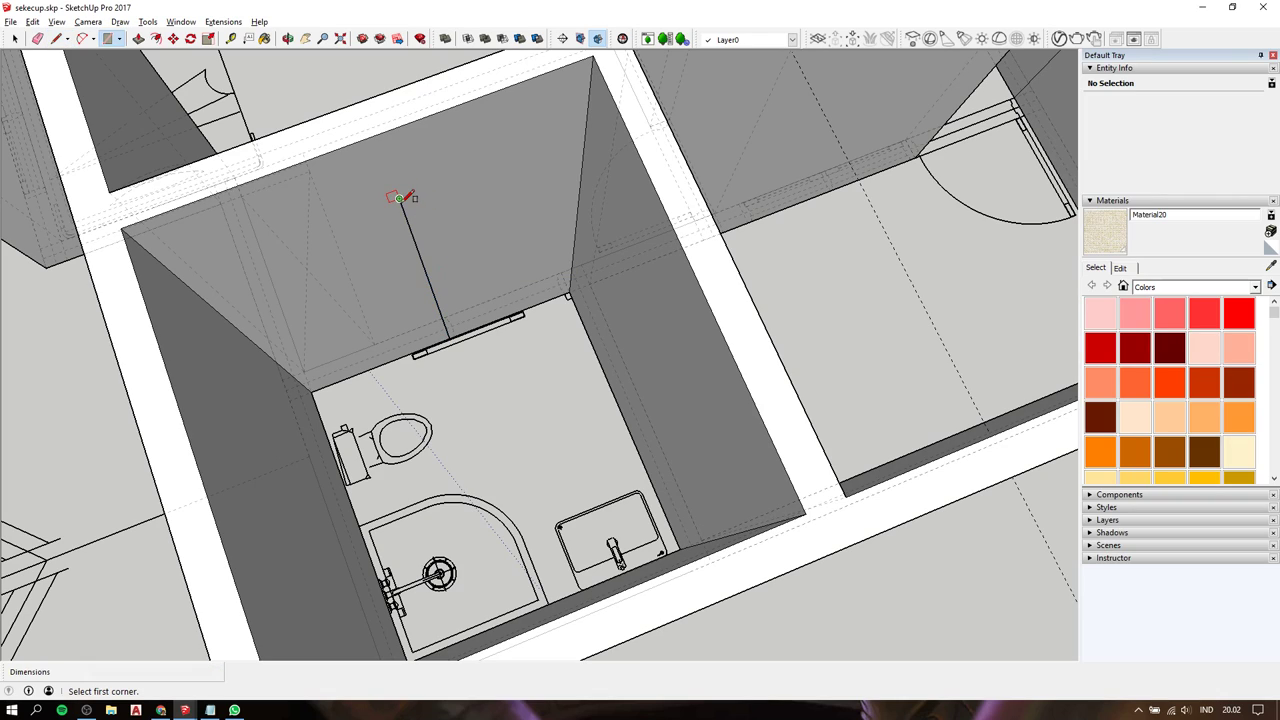
{"action": "left_click", "coordinate": [570, 290]}
Push/Pull the bathroom doorway face 150mm through the wall.
{"action": "key", "text": "space"}
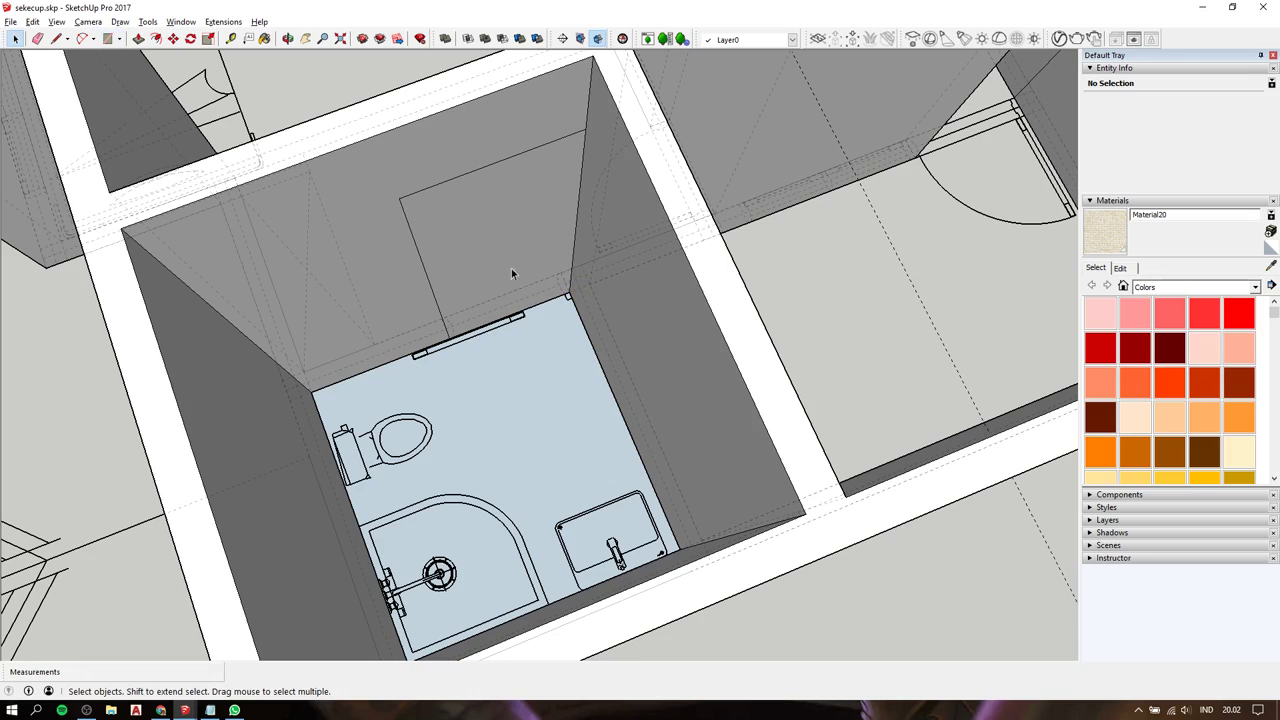
{"action": "left_click", "coordinate": [498, 262]}
{"action": "key", "text": "p"}
{"action": "left_click", "coordinate": [494, 262]}
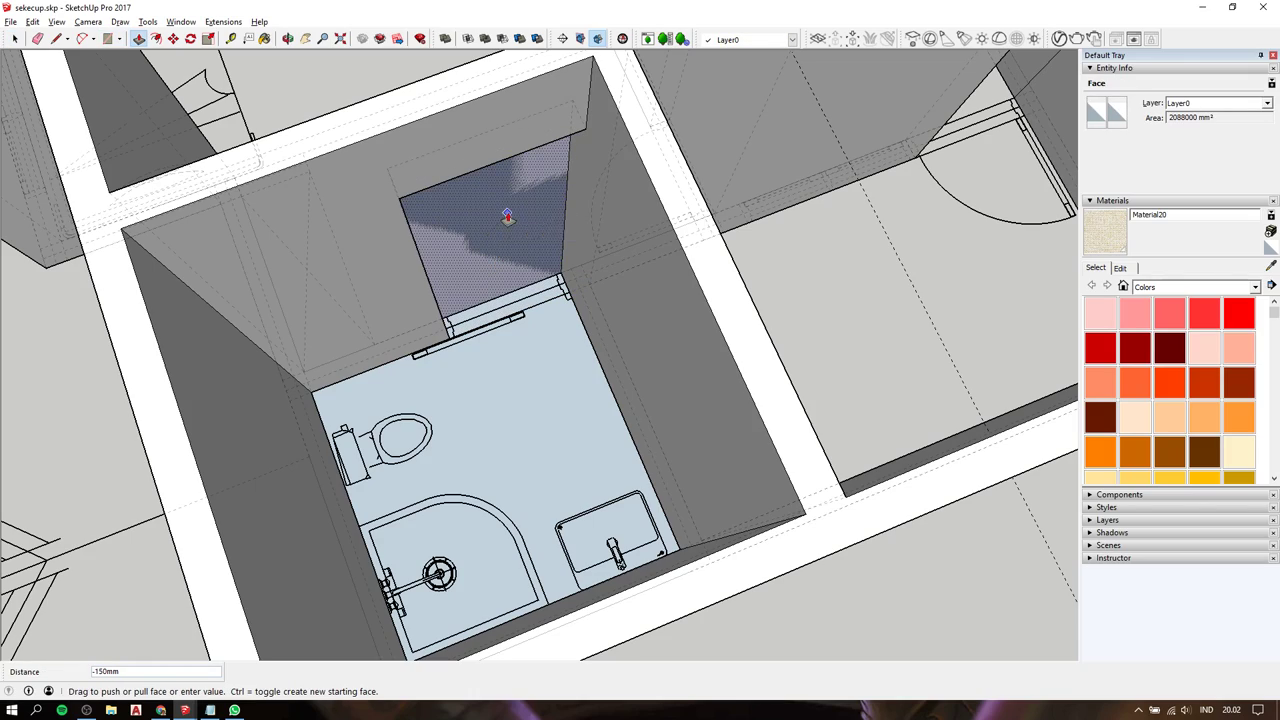
{"action": "left_click", "coordinate": [507, 214]}
{"action": "scroll", "coordinate": [490, 234], "scroll_direction": "down", "scroll_amount": 5}
{"action": "key", "text": "space"}
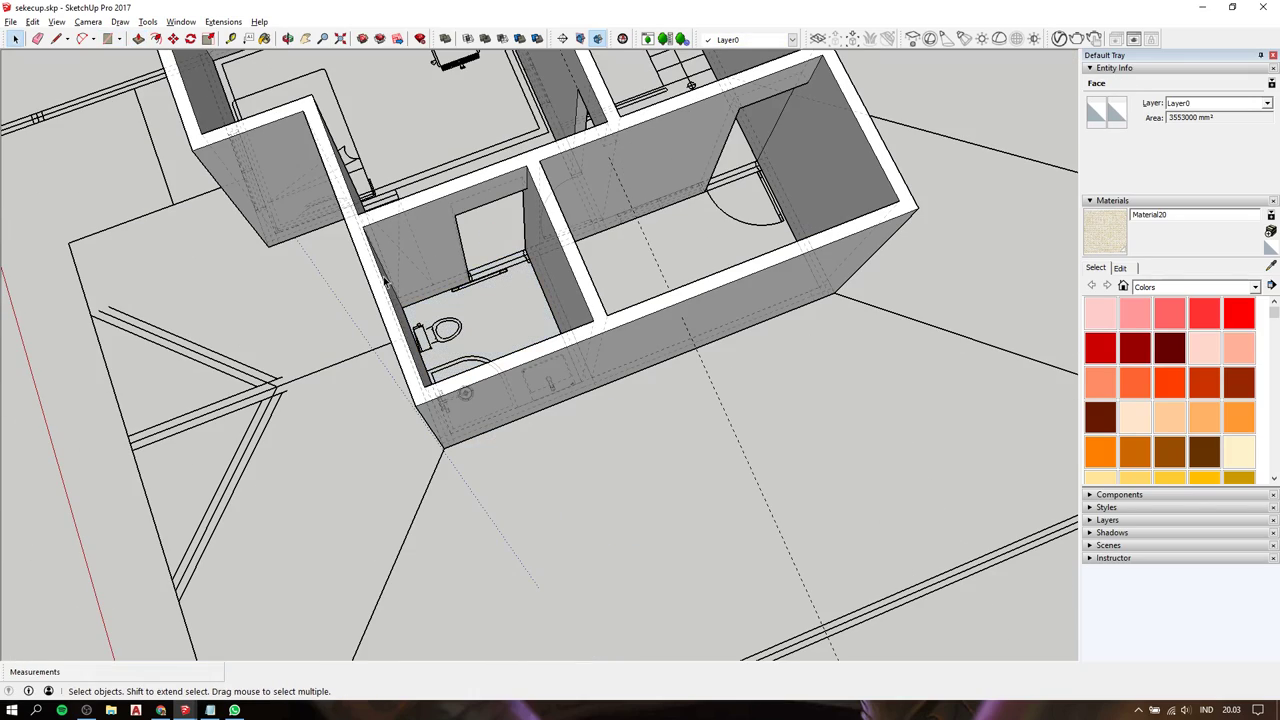
Orbit and zoom around the second floor to review the cut doorways.
{"action": "mouse_move", "coordinate": [506, 294]}
{"action": "middle_mouse_down"}
{"action": "mouse_move", "coordinate": [772, 188]}
{"action": "mouse_move", "coordinate": [579, 222]}
{"action": "middle_mouse_up"}
{"action": "mouse_move", "coordinate": [435, 268]}
{"action": "middle_mouse_down"}
{"action": "mouse_move", "coordinate": [537, 366]}
{"action": "mouse_move", "coordinate": [823, 289]}
{"action": "mouse_move", "coordinate": [852, 257]}
{"action": "mouse_move", "coordinate": [541, 337]}
{"action": "middle_mouse_up"}
{"action": "scroll", "coordinate": [560, 330], "scroll_direction": "down", "scroll_amount": 2}
{"action": "scroll", "coordinate": [541, 337], "scroll_direction": "up", "scroll_amount": 2}
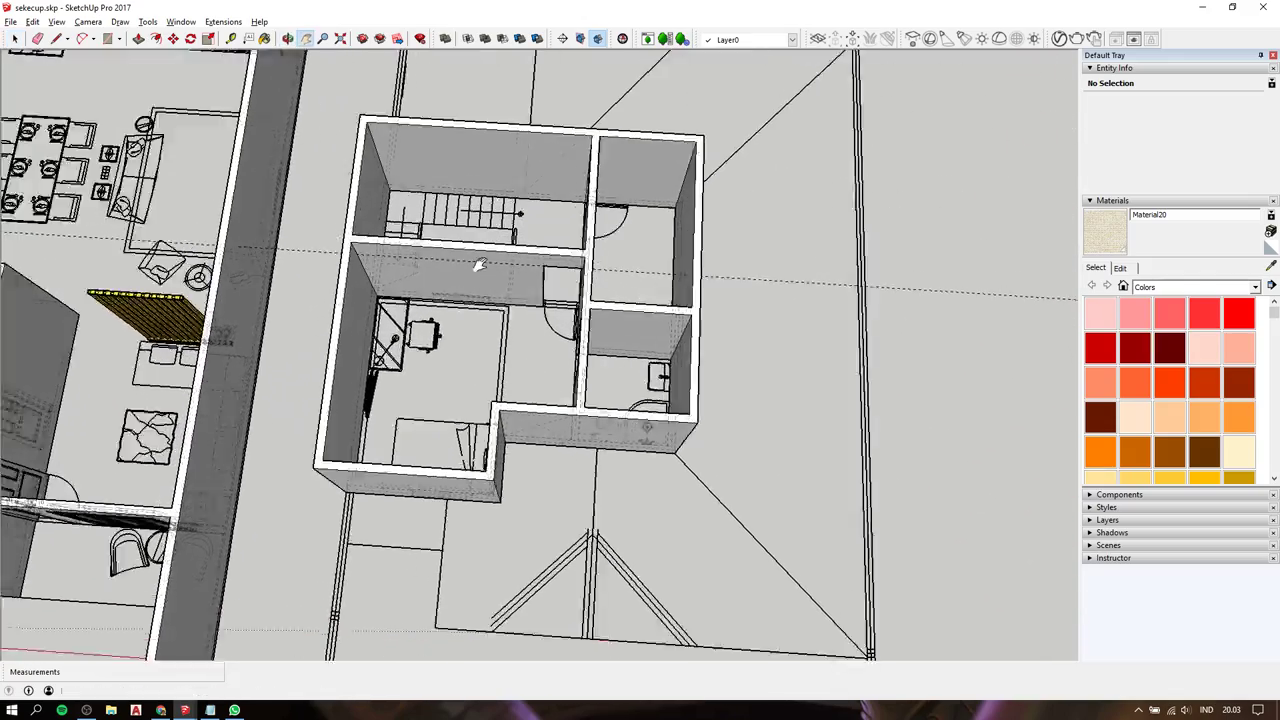
{"action": "scroll", "coordinate": [481, 254], "scroll_direction": "up", "scroll_amount": 2}
{"action": "scroll", "coordinate": [454, 296], "scroll_direction": "up", "scroll_amount": 2}
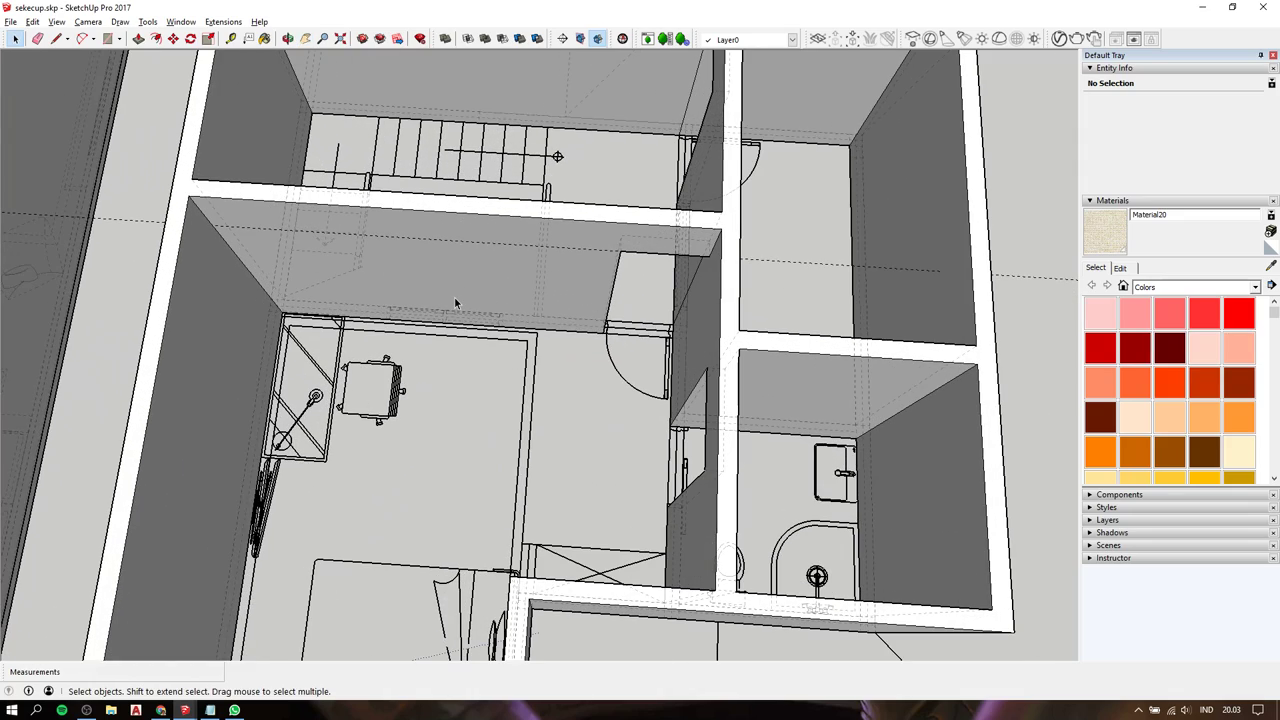
{"action": "scroll", "coordinate": [399, 296], "scroll_direction": "up", "scroll_amount": 2}
{"action": "scroll", "coordinate": [399, 296], "scroll_direction": "down", "scroll_amount": 1}
{"action": "scroll", "coordinate": [399, 296], "scroll_direction": "down", "scroll_amount": 2}
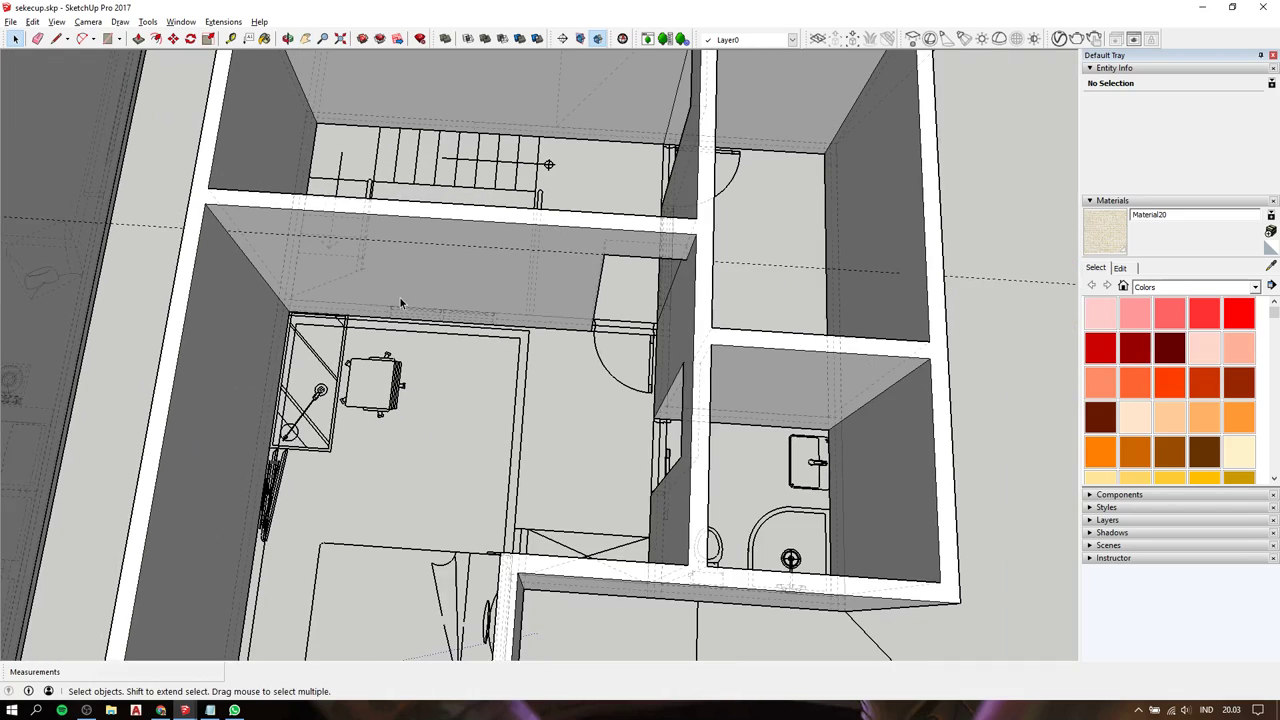
{"action": "scroll", "coordinate": [399, 296], "scroll_direction": "down", "scroll_amount": 3}
{"action": "scroll", "coordinate": [399, 296], "scroll_direction": "up", "scroll_amount": 1}
{"action": "scroll", "coordinate": [399, 296], "scroll_direction": "up", "scroll_amount": 1}
{"action": "scroll", "coordinate": [398, 296], "scroll_direction": "up", "scroll_amount": 1}
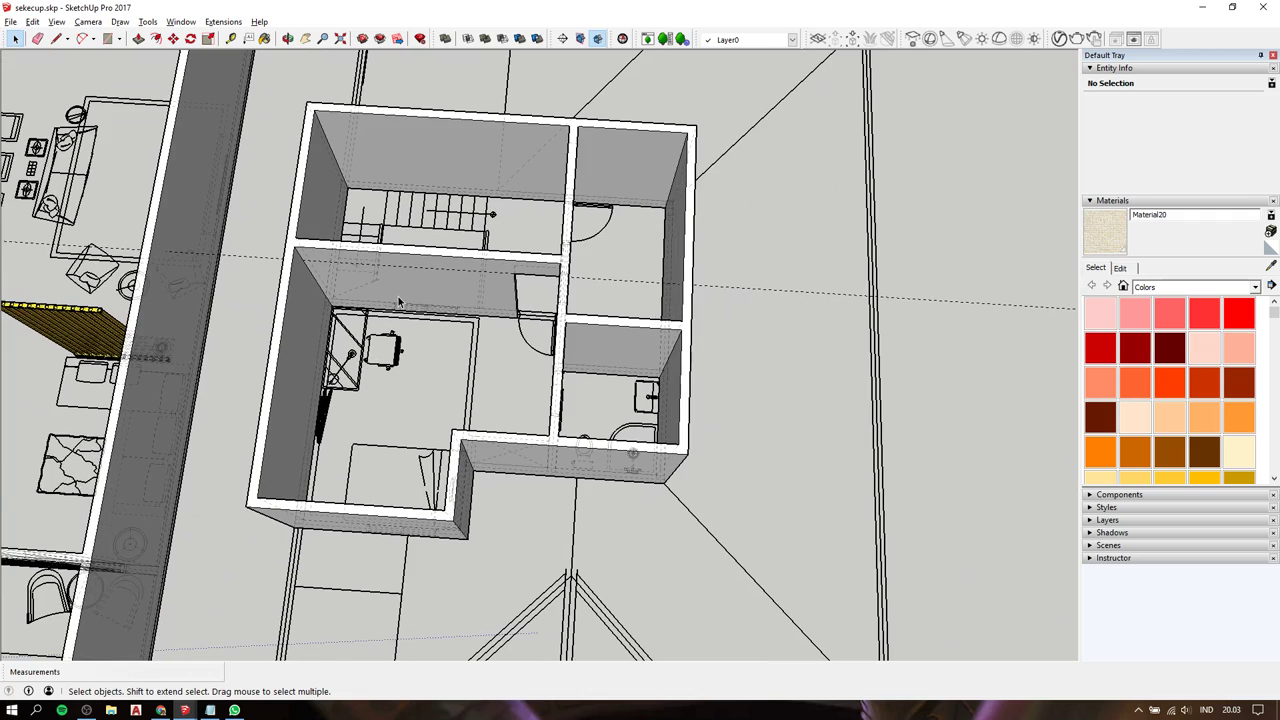
{"action": "scroll", "coordinate": [398, 296], "scroll_direction": "up", "scroll_amount": 3}
{"action": "scroll", "coordinate": [398, 296], "scroll_direction": "up", "scroll_amount": 2}
{"action": "scroll", "coordinate": [398, 296], "scroll_direction": "up", "scroll_amount": 1}
{"action": "key", "text": "r"}
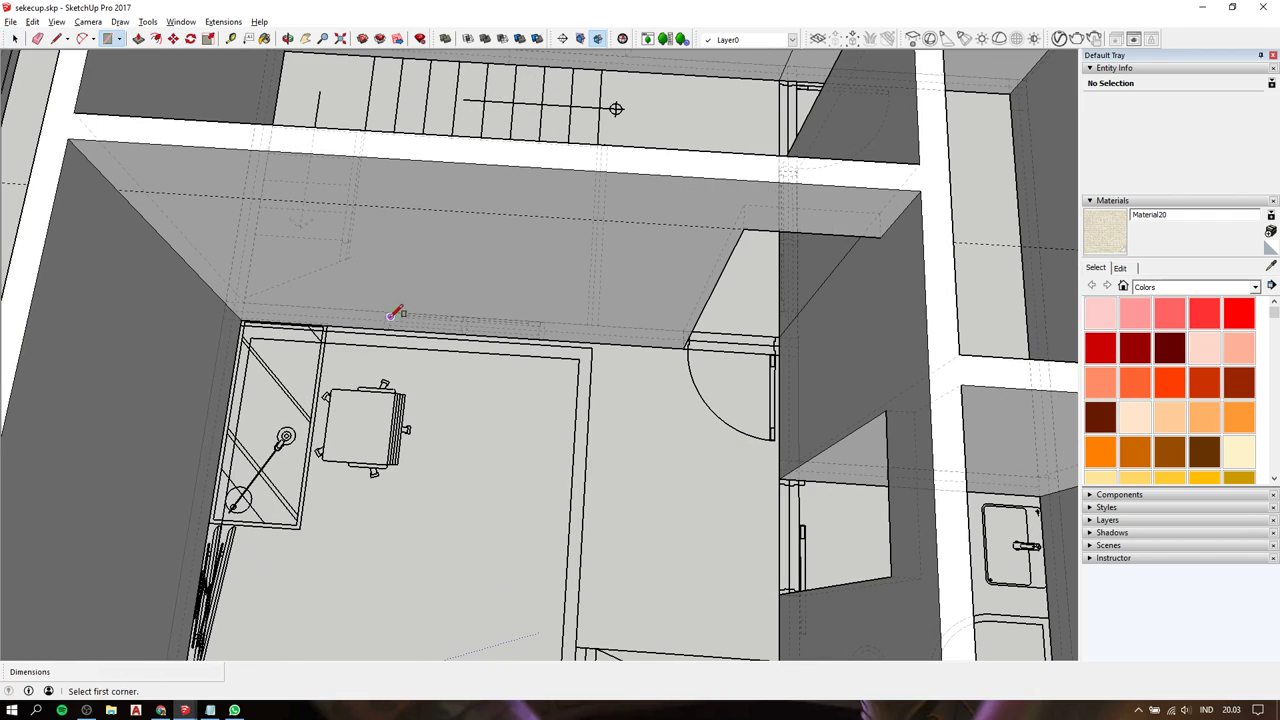
{"action": "scroll", "coordinate": [388, 327], "scroll_direction": "down", "scroll_amount": 2}
{"action": "scroll", "coordinate": [392, 328], "scroll_direction": "down", "scroll_amount": 2}
{"action": "scroll", "coordinate": [396, 325], "scroll_direction": "down", "scroll_amount": 1}
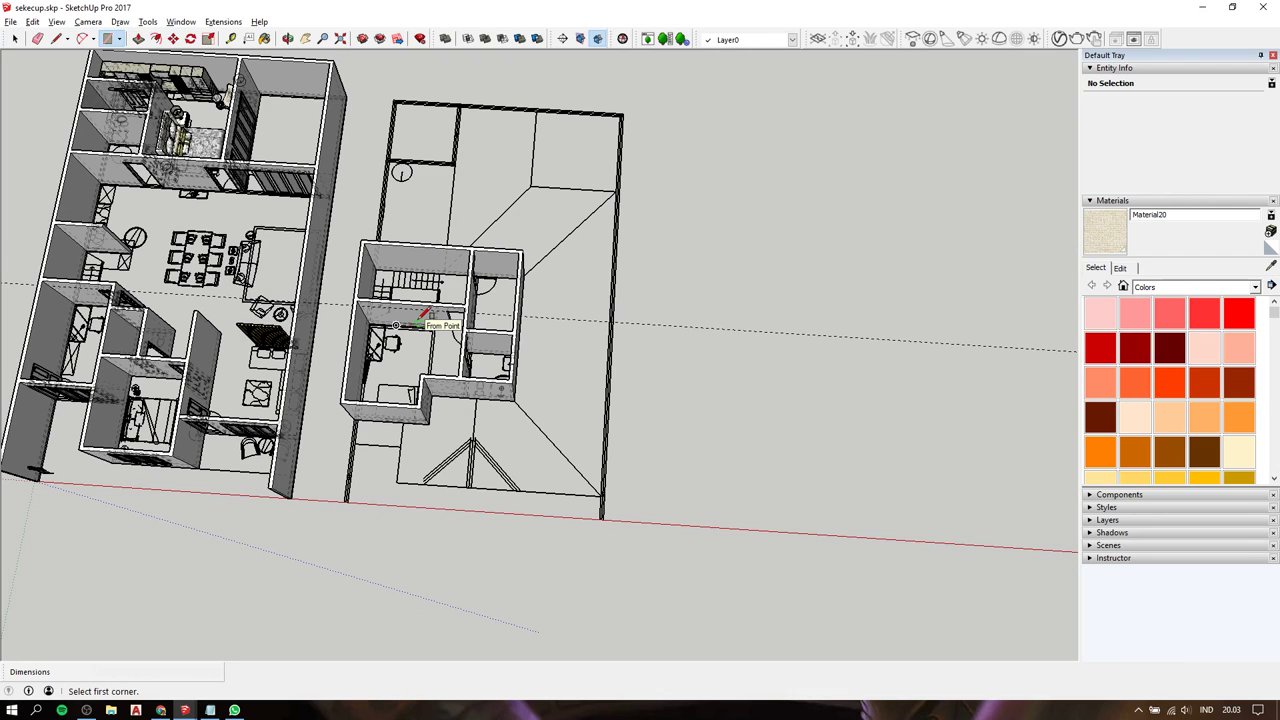
{"action": "scroll", "coordinate": [424, 320], "scroll_direction": "up", "scroll_amount": 2}
{"action": "middle_click_drag", "start_coordinate": [435, 342], "coordinate": [434, 294]}
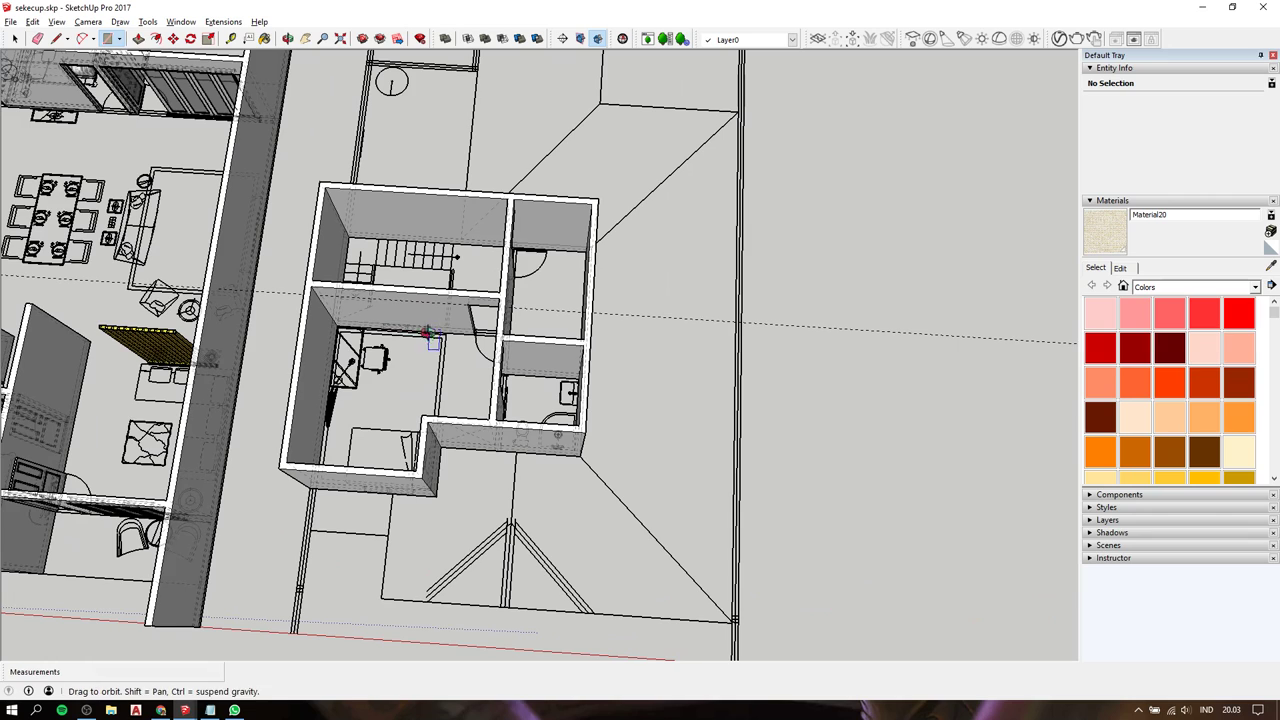
{"action": "key", "text": "space"}
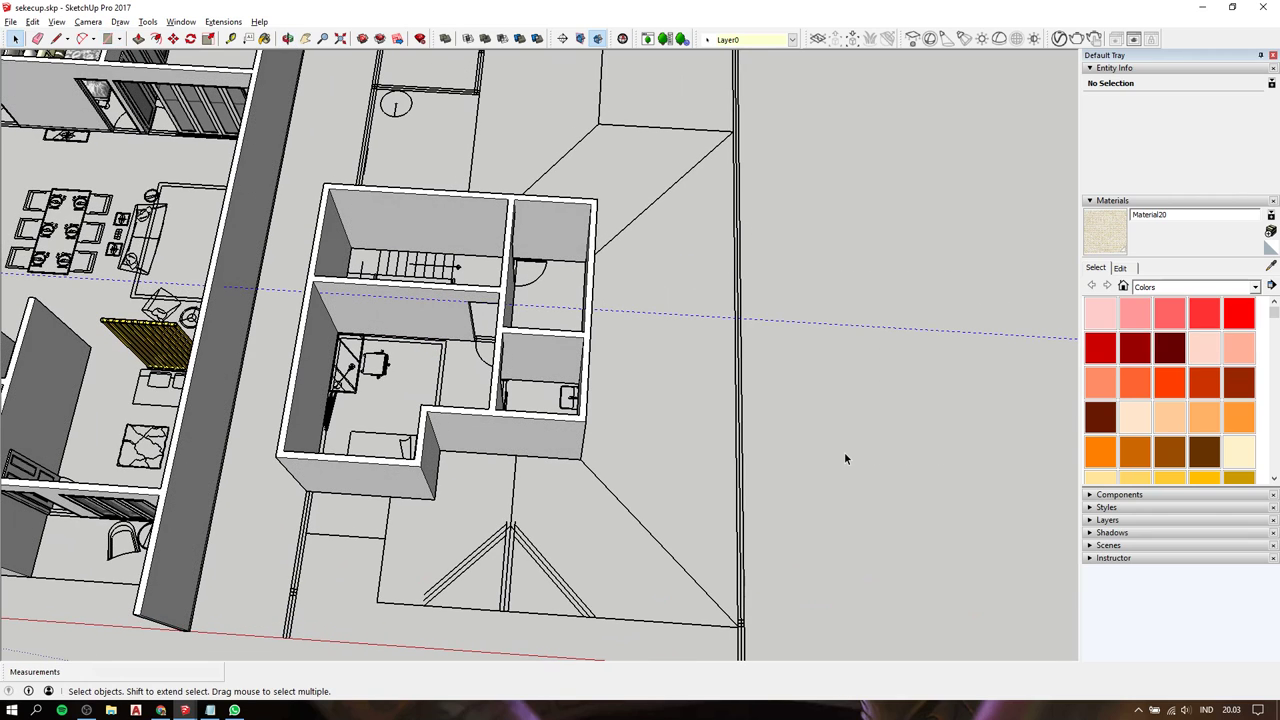
Pan from the second-floor walls across to centre the furnished bedroom.
{"action": "mouse_move", "coordinate": [400, 363]}
{"action": "middle_mouse_down", "text": "shift"}
{"action": "mouse_move", "coordinate": [515, 283]}
{"action": "mouse_move", "coordinate": [651, 297]}
{"action": "mouse_move", "coordinate": [582, 328]}
{"action": "mouse_move", "coordinate": [460, 240]}
{"action": "mouse_move", "coordinate": [909, 223]}
{"action": "mouse_move", "coordinate": [340, 394]}
{"action": "mouse_move", "coordinate": [450, 380]}
{"action": "mouse_move", "coordinate": [540, 360]}
{"action": "mouse_move", "coordinate": [309, 320]}
{"action": "mouse_move", "coordinate": [694, 306]}
{"action": "mouse_move", "coordinate": [563, 262]}
{"action": "mouse_move", "coordinate": [591, 286]}
{"action": "mouse_move", "coordinate": [551, 349]}
{"action": "mouse_move", "coordinate": [677, 280]}
{"action": "mouse_move", "coordinate": [712, 295]}
{"action": "mouse_move", "coordinate": [800, 291]}
{"action": "mouse_move", "coordinate": [606, 366]}
{"action": "middle_mouse_up", "text": "shift"}
{"action": "scroll", "coordinate": [563, 262], "scroll_direction": "up", "scroll_amount": 3}
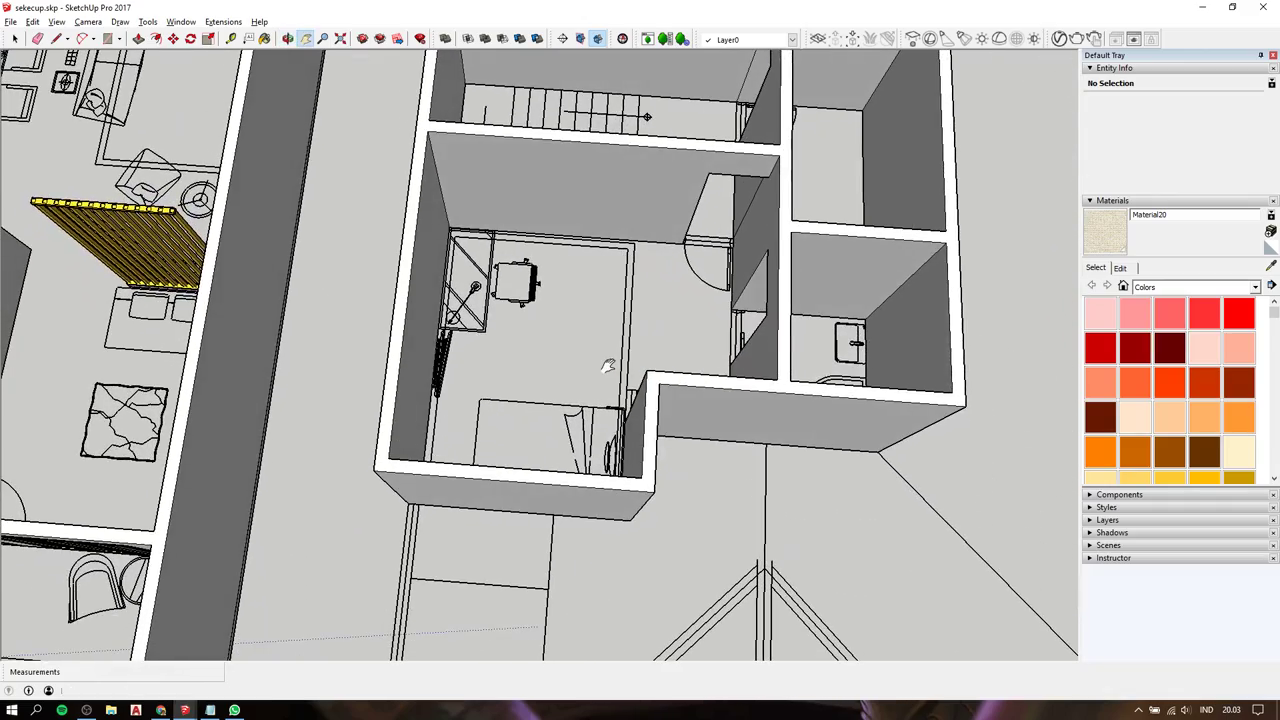
{"action": "scroll", "coordinate": [607, 366], "scroll_direction": "down", "scroll_amount": 1}
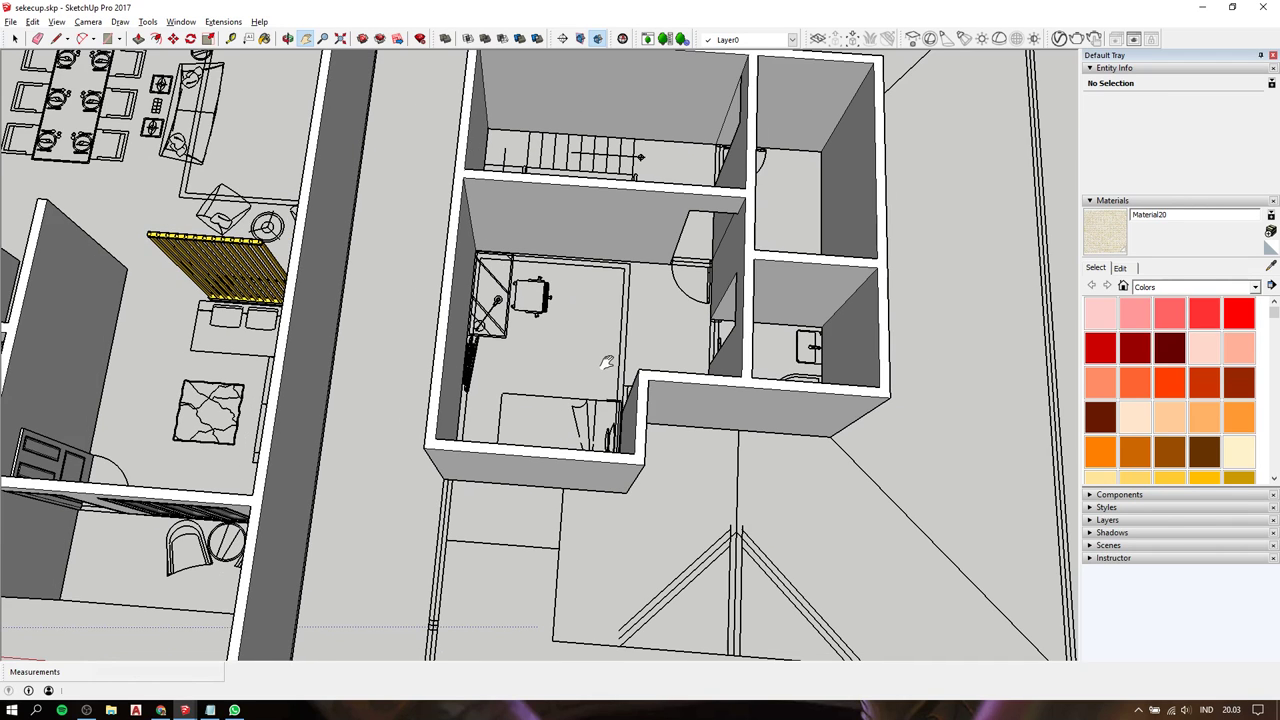
{"action": "scroll", "coordinate": [549, 354], "scroll_direction": "up", "scroll_amount": 3}
{"action": "mouse_move", "coordinate": [549, 354]}
{"action": "middle_mouse_down", "text": "shift"}
{"action": "mouse_move", "coordinate": [469, 334]}
{"action": "mouse_move", "coordinate": [438, 343]}
{"action": "mouse_move", "coordinate": [497, 377]}
{"action": "middle_mouse_up", "text": "shift"}
{"action": "key", "text": "r"}
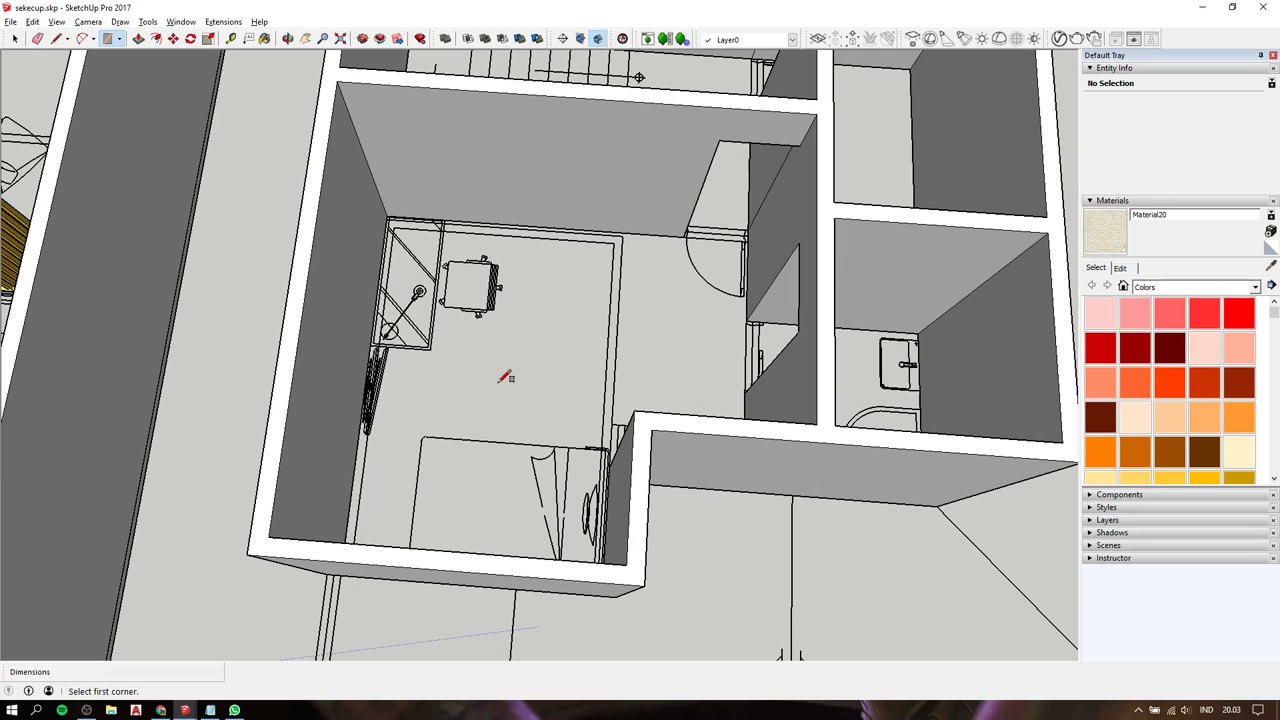
{"action": "scroll", "coordinate": [686, 357], "scroll_direction": "down", "scroll_amount": 3}
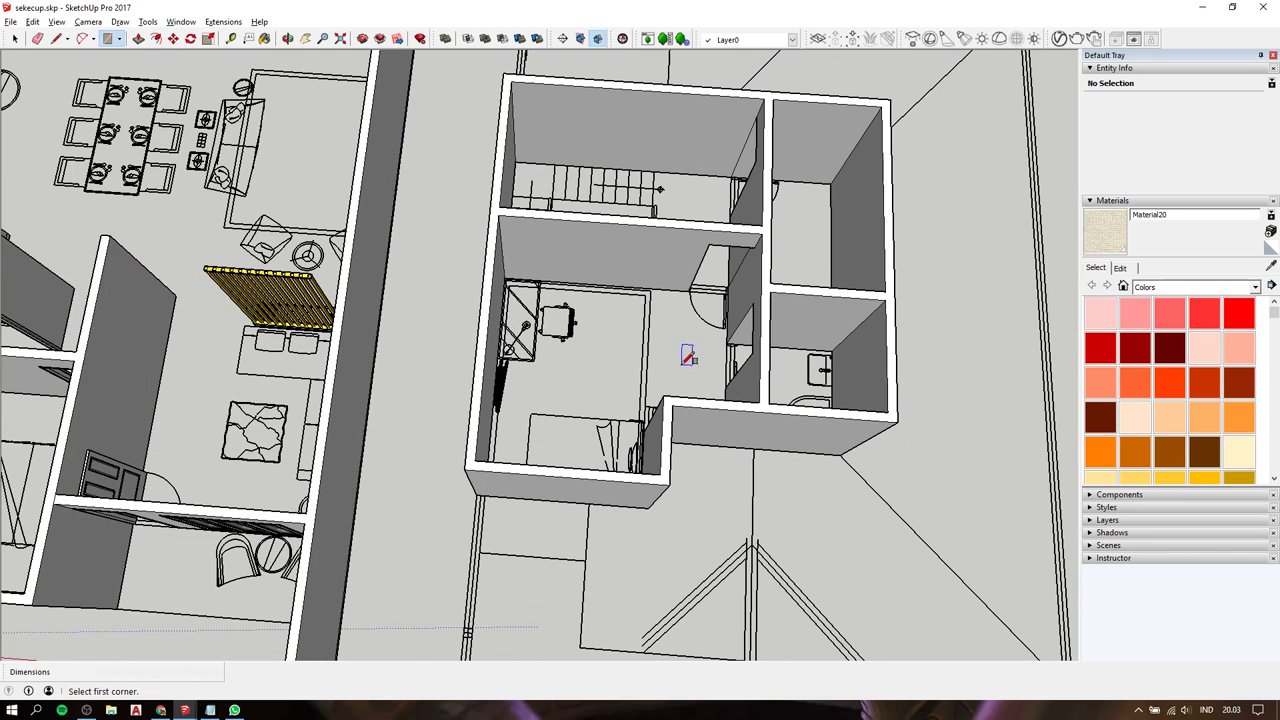
{"action": "middle_click_drag", "start_coordinate": [660, 316], "coordinate": [441, 400], "text": "shift"}
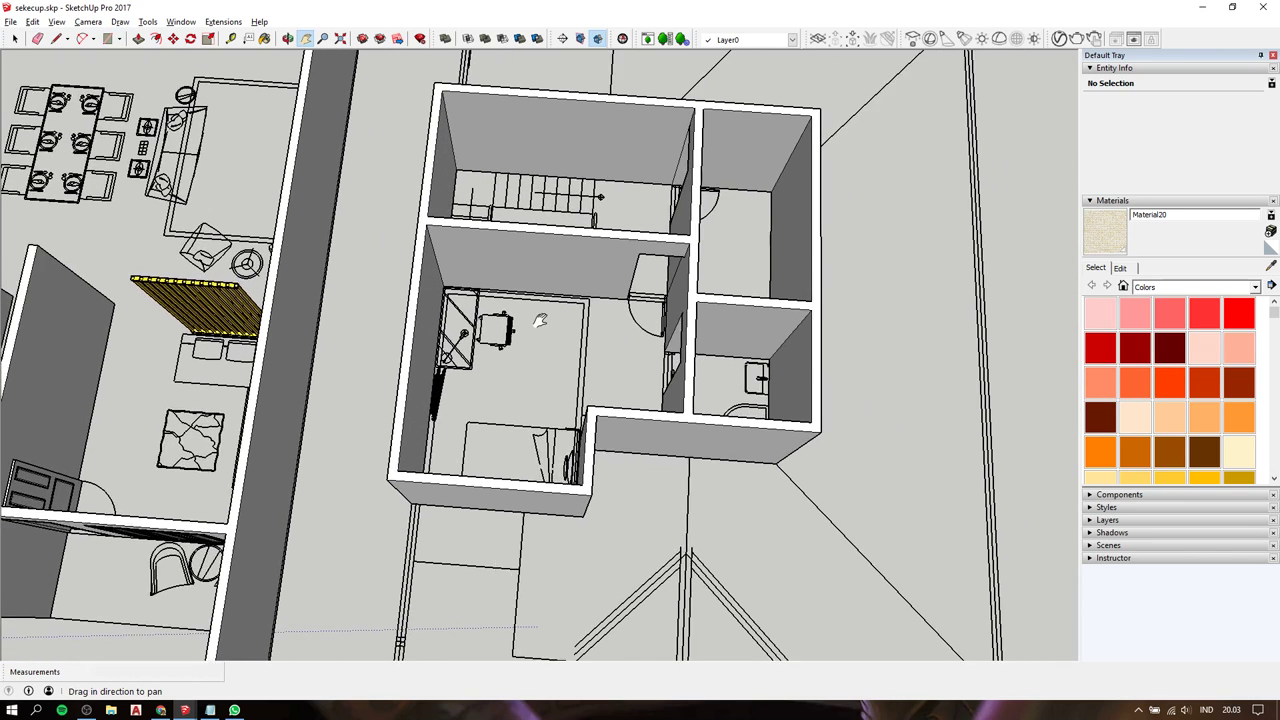
{"action": "middle_click_drag", "start_coordinate": [452, 343], "coordinate": [643, 190], "text": "shift"}
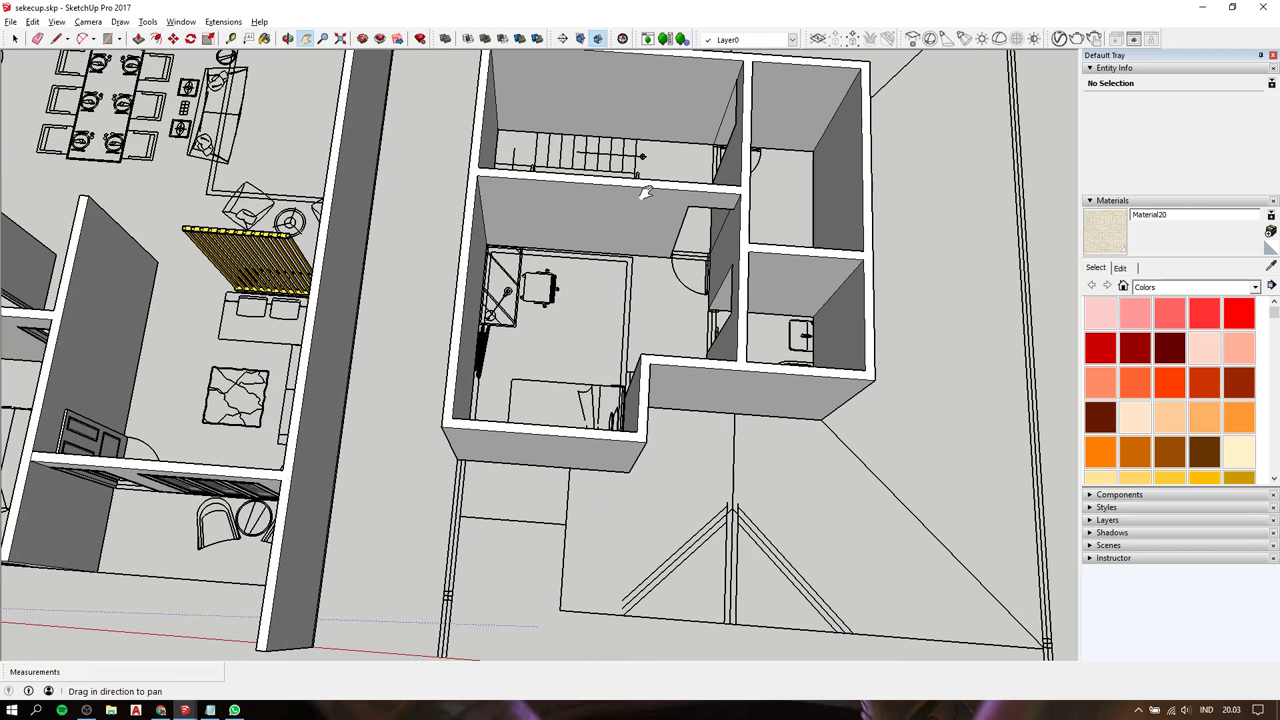
{"action": "scroll", "coordinate": [622, 230], "scroll_direction": "down", "scroll_amount": 2}
{"action": "scroll", "coordinate": [387, 346], "scroll_direction": "up", "scroll_amount": 1}
{"action": "scroll", "coordinate": [256, 360], "scroll_direction": "up", "scroll_amount": 3}
{"action": "key", "text": "space"}
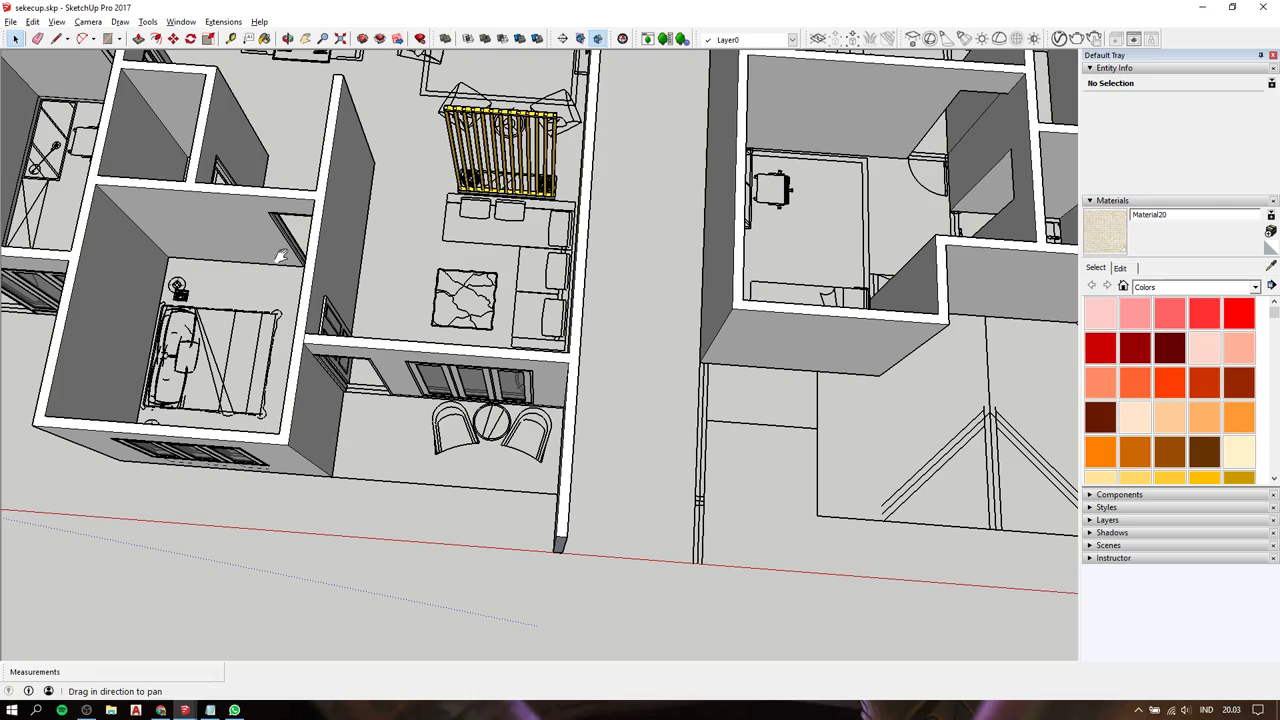
{"action": "middle_click_drag", "start_coordinate": [279, 279], "coordinate": [619, 341], "text": "shift"}
Copy the bedroom 'pintu' door to a wall corner on the second floor.
{"action": "left_click", "coordinate": [637, 341]}
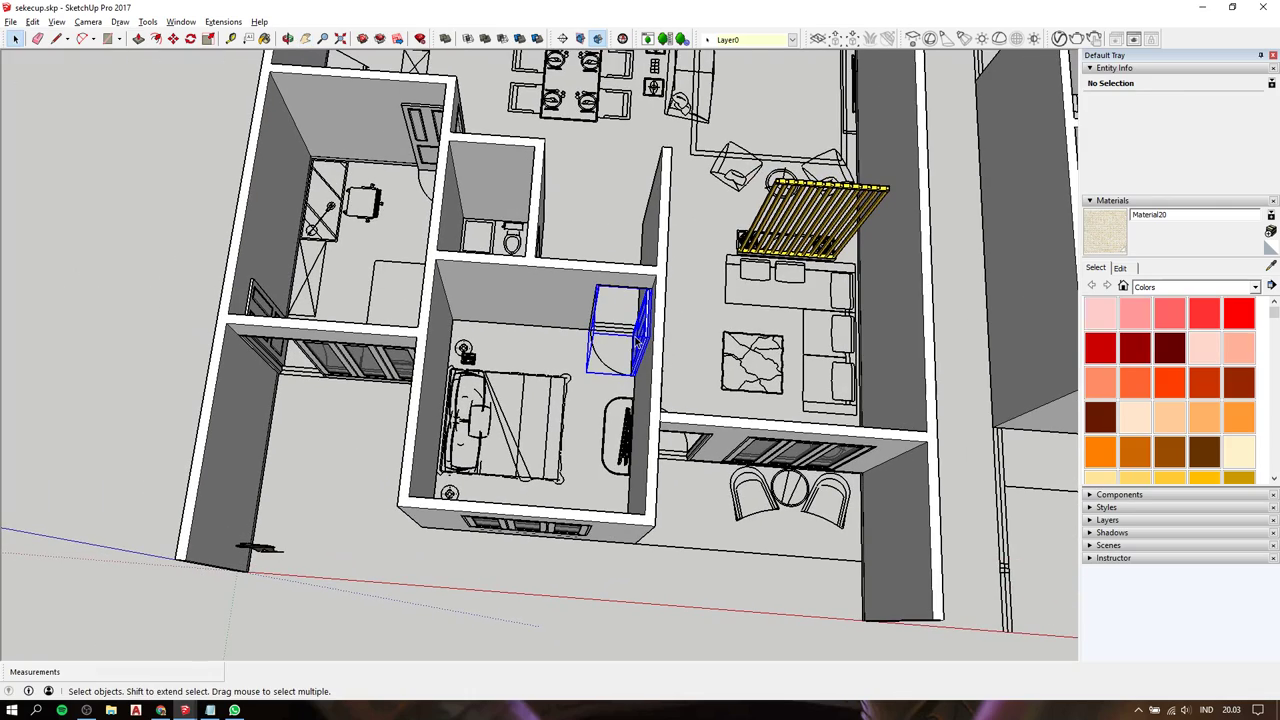
{"action": "scroll", "coordinate": [640, 335], "scroll_direction": "up", "scroll_amount": 2}
{"action": "scroll", "coordinate": [632, 334], "scroll_direction": "up", "scroll_amount": 2}
{"action": "key", "text": "m"}
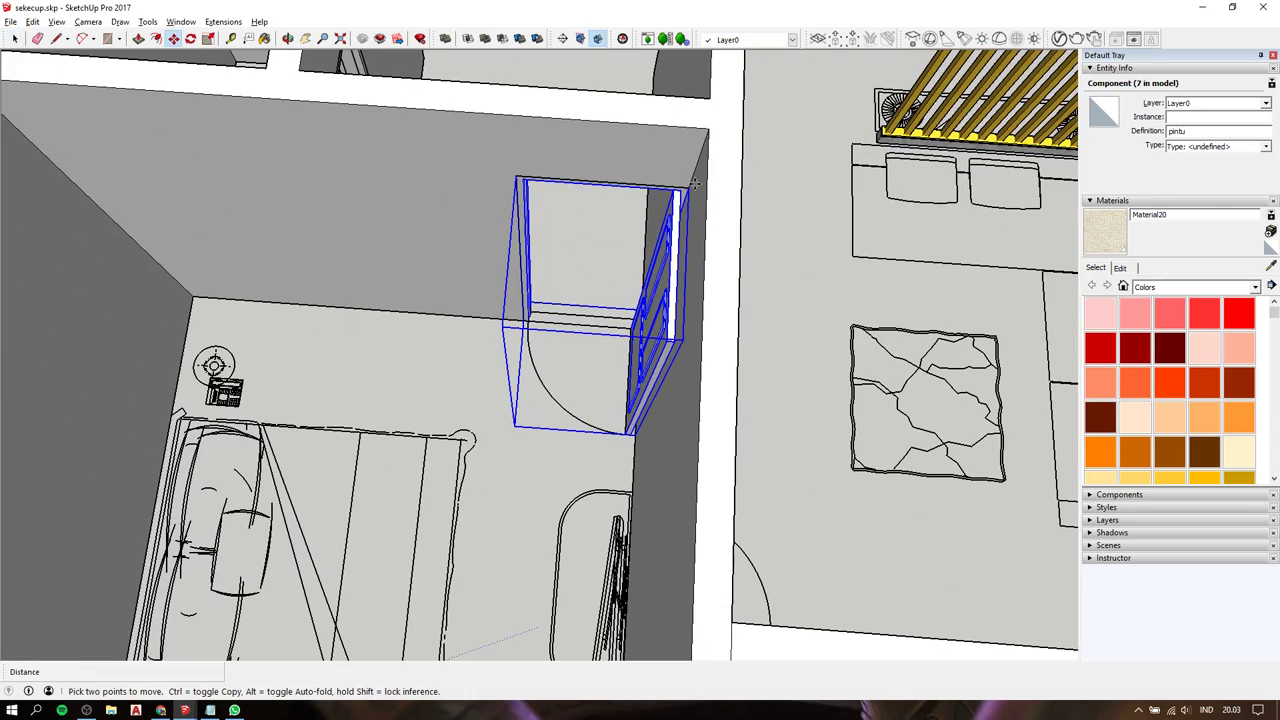
{"action": "scroll", "coordinate": [694, 185], "scroll_direction": "down", "scroll_amount": 5}
{"action": "middle_click_drag", "start_coordinate": [903, 163], "coordinate": [303, 287], "text": "shift"}
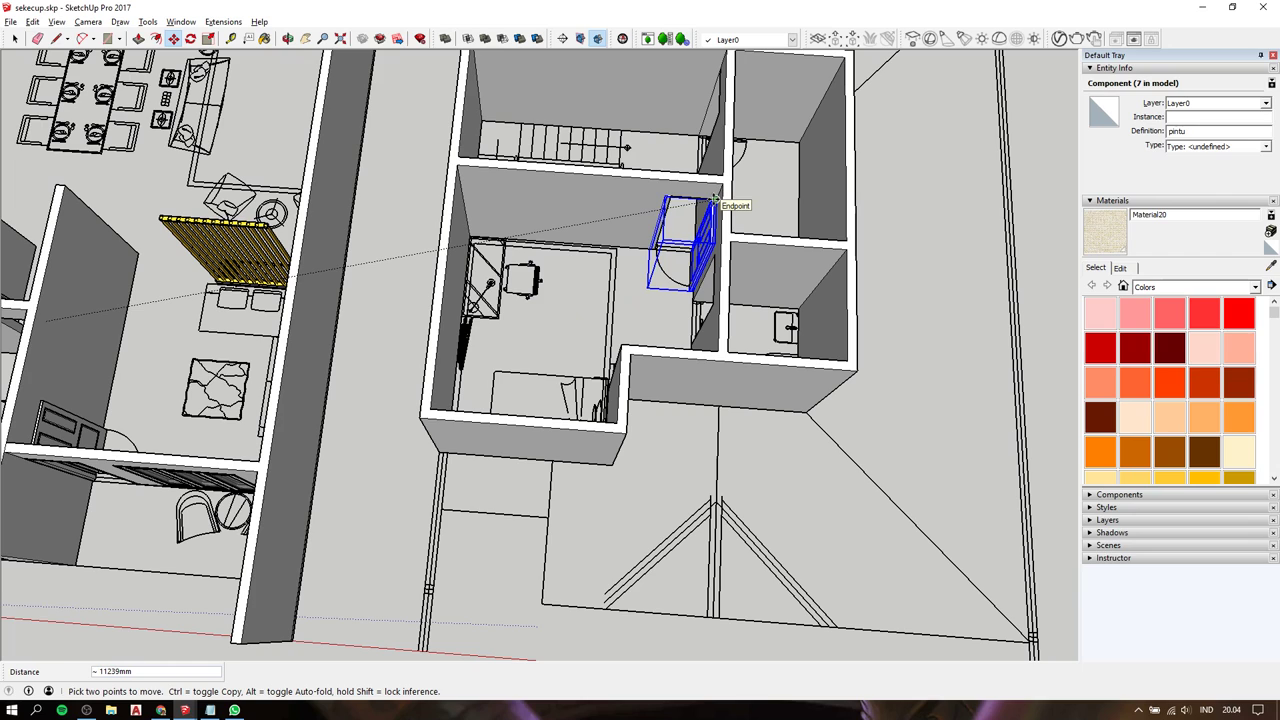
{"action": "scroll", "coordinate": [716, 196], "scroll_direction": "up", "scroll_amount": 2}
{"action": "scroll", "coordinate": [718, 195], "scroll_direction": "up", "scroll_amount": 2}
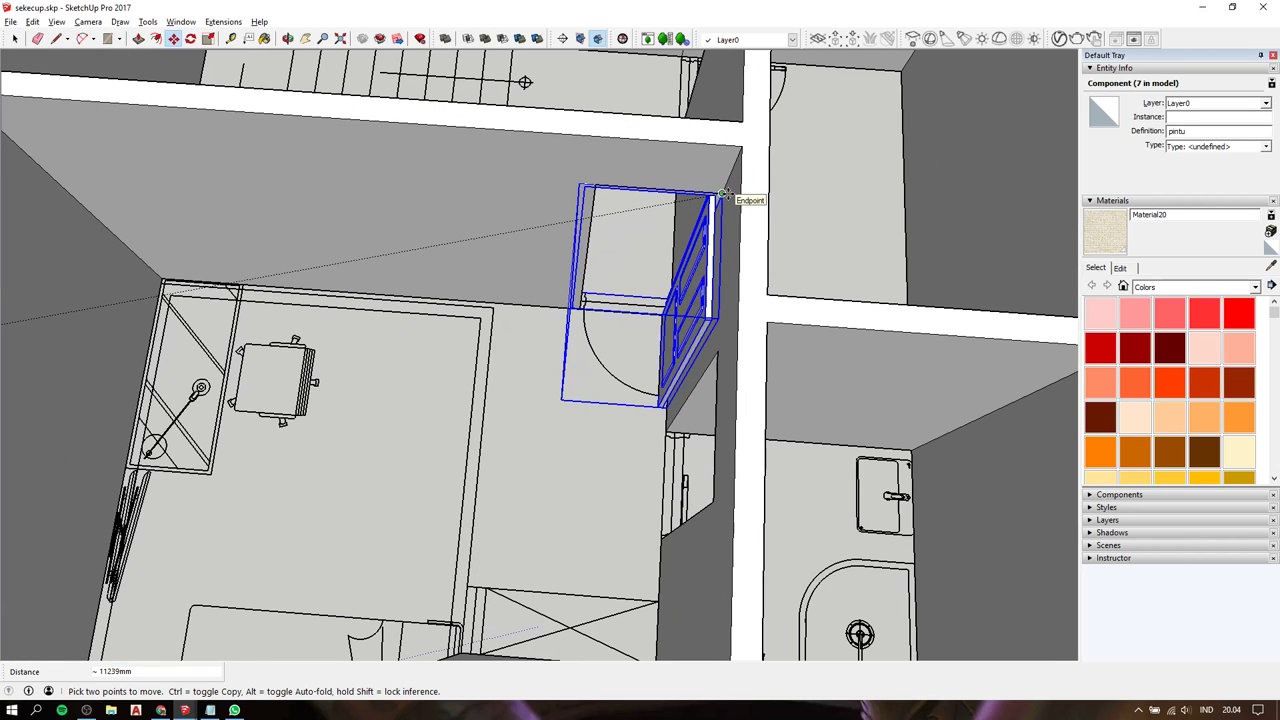
{"action": "left_click", "coordinate": [722, 193]}
Begin a second door copy from its corner, checking the wall by the stairs.
{"action": "scroll", "coordinate": [722, 193], "scroll_direction": "down", "scroll_amount": 5}
{"action": "scroll", "coordinate": [722, 193], "scroll_direction": "down", "scroll_amount": 2}
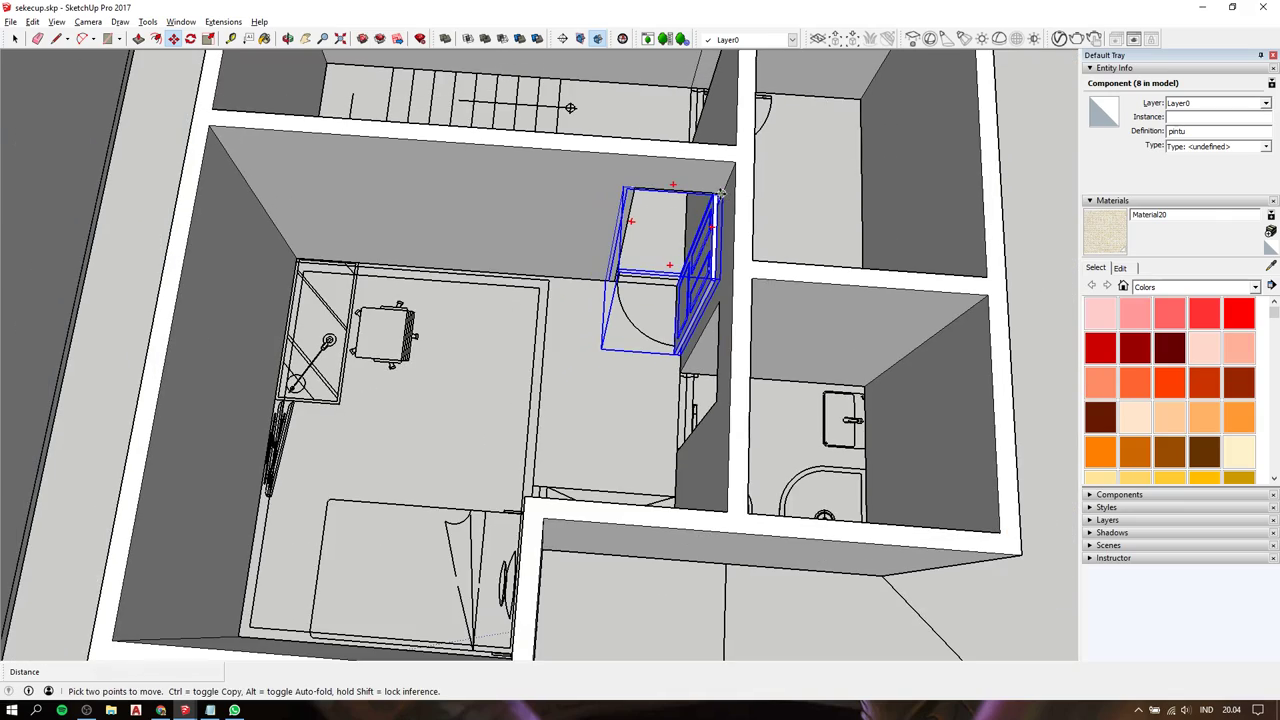
{"action": "mouse_move", "coordinate": [600, 230]}
{"action": "middle_mouse_down"}
{"action": "mouse_move", "coordinate": [486, 225]}
{"action": "mouse_move", "coordinate": [720, 193]}
{"action": "mouse_move", "coordinate": [649, 277]}
{"action": "mouse_move", "coordinate": [522, 312]}
{"action": "middle_mouse_up"}
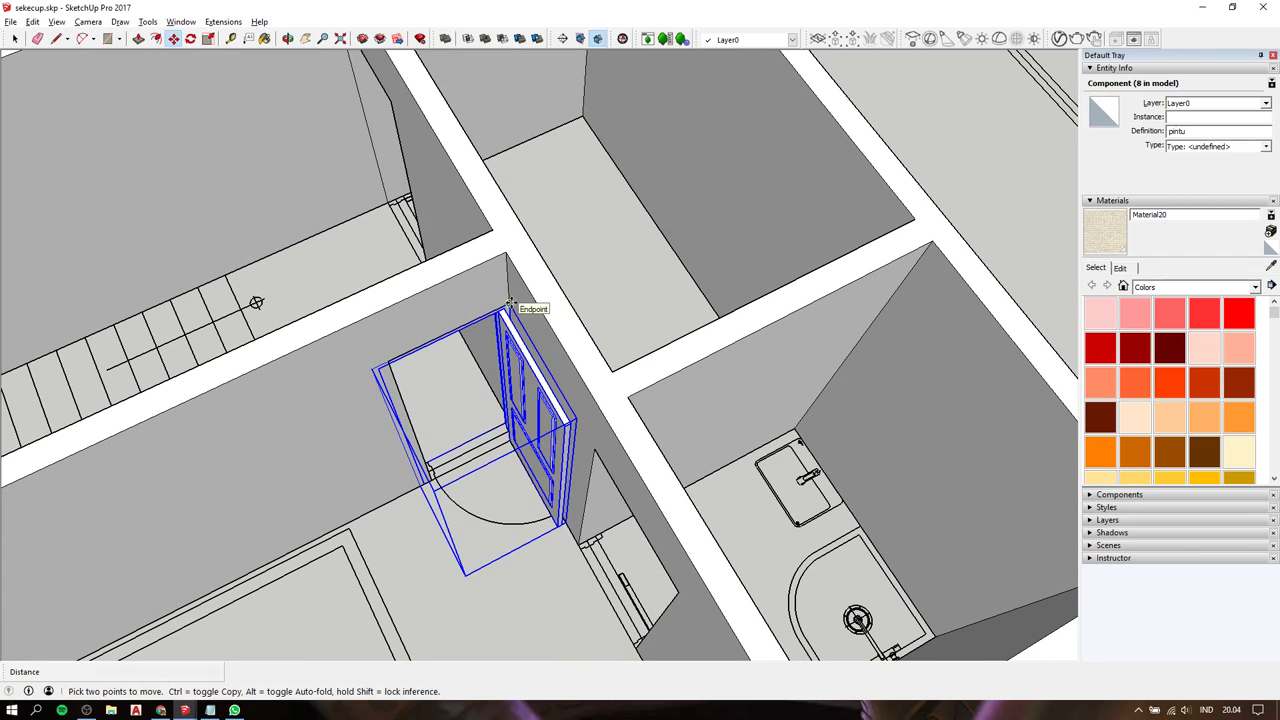
{"action": "left_click", "coordinate": [510, 302]}
{"action": "scroll", "coordinate": [510, 302], "scroll_direction": "down", "scroll_amount": 3}
{"action": "middle_click_drag", "start_coordinate": [514, 130], "coordinate": [763, 92]}
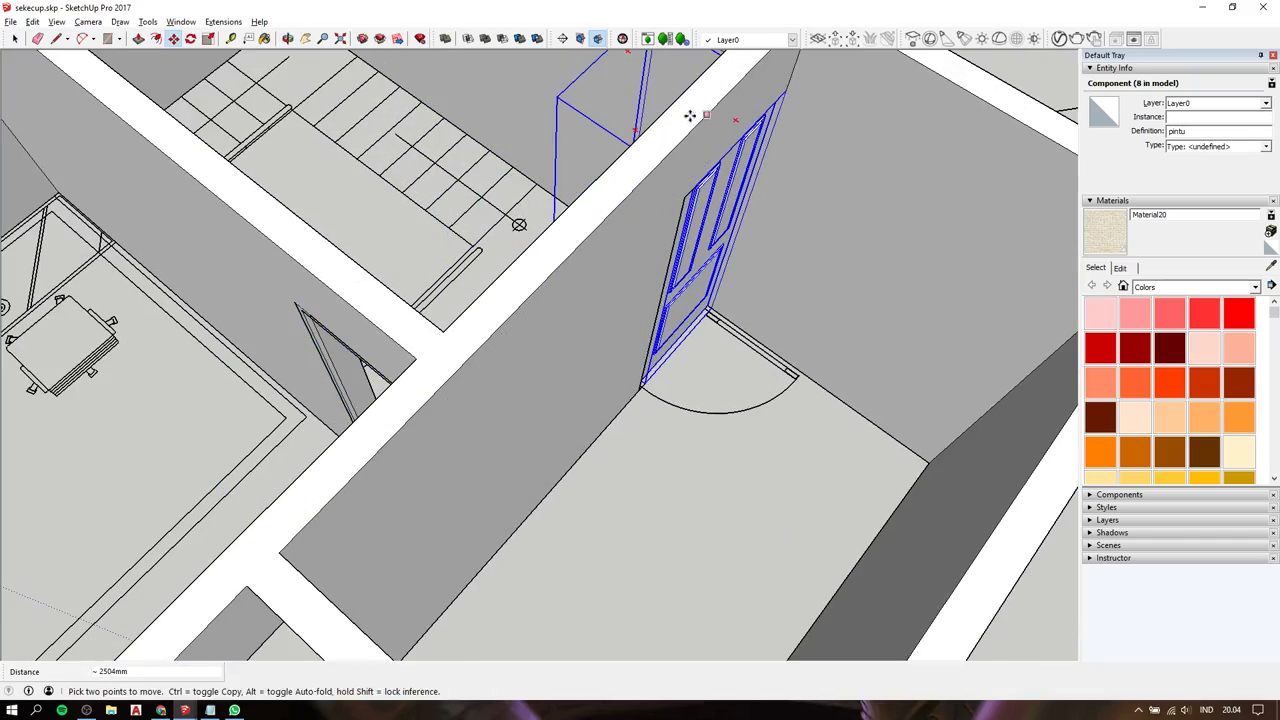
{"action": "mouse_move", "coordinate": [690, 116]}
{"action": "middle_mouse_down"}
{"action": "mouse_move", "coordinate": [1260, 149]}
{"action": "mouse_move", "coordinate": [480, 149]}
{"action": "mouse_move", "coordinate": [914, 120]}
{"action": "mouse_move", "coordinate": [915, 140]}
{"action": "middle_mouse_up"}
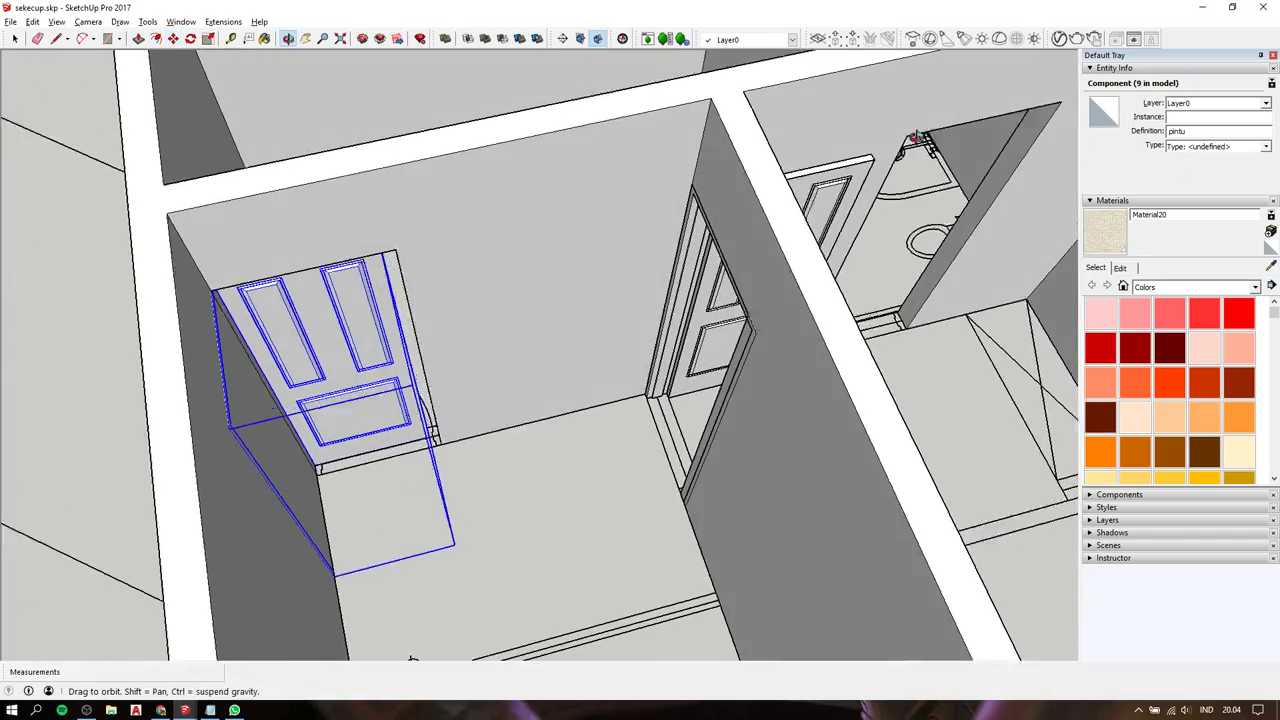
Switch to Top view, tilt back to perspective and cancel the unwanted door move.
{"action": "key", "text": "t"}
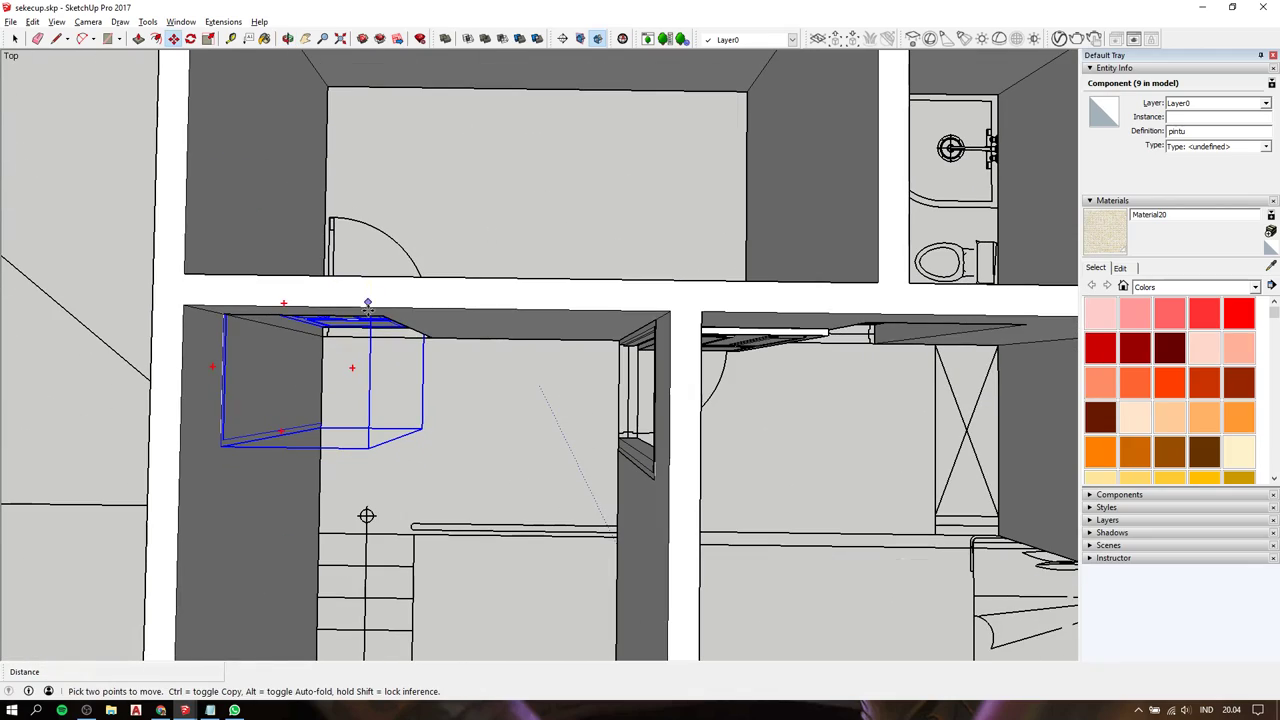
{"action": "mouse_move", "coordinate": [389, 354]}
{"action": "middle_mouse_down"}
{"action": "mouse_move", "coordinate": [817, 331]}
{"action": "mouse_move", "coordinate": [143, 243]}
{"action": "mouse_move", "coordinate": [470, 420]}
{"action": "middle_mouse_up"}
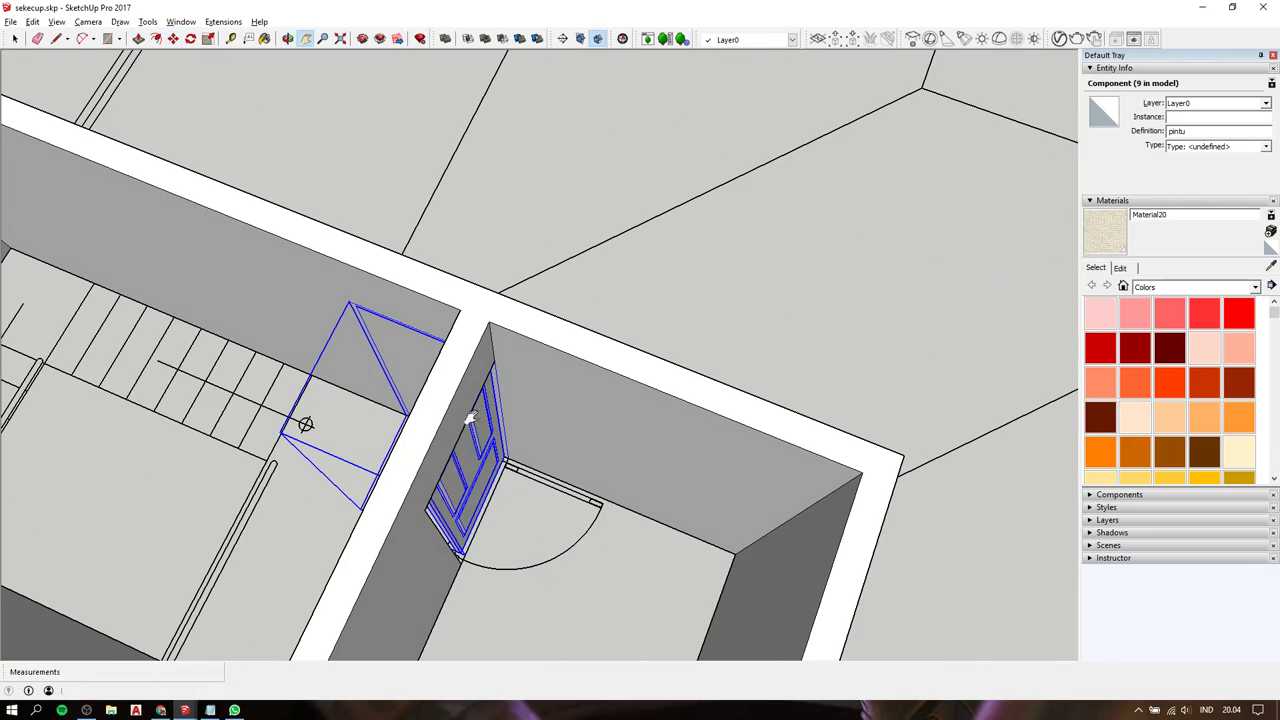
{"action": "key", "text": "m"}
{"action": "left_click", "coordinate": [531, 508]}
{"action": "key", "text": "Escape"}
{"action": "key", "text": "space"}
Rotate the stairwell door 90° about its corner to line up with its wall.
{"action": "key", "text": "q"}
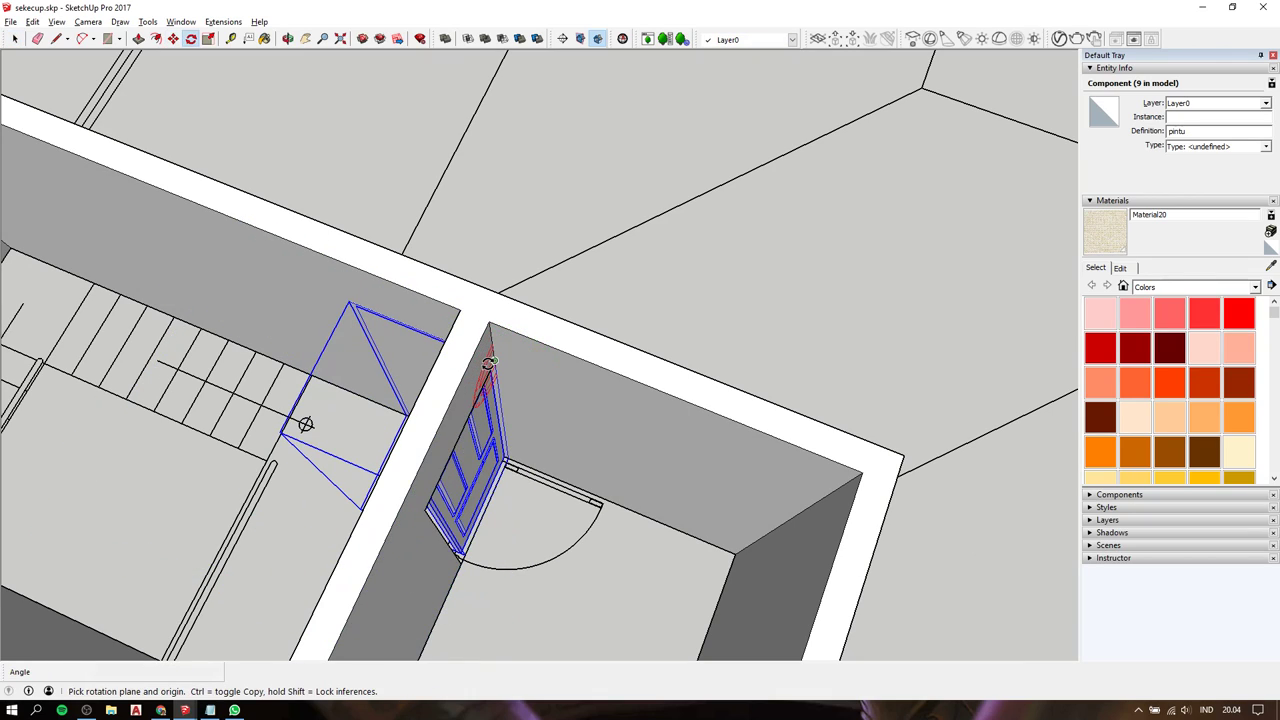
{"action": "left_click", "coordinate": [488, 321]}
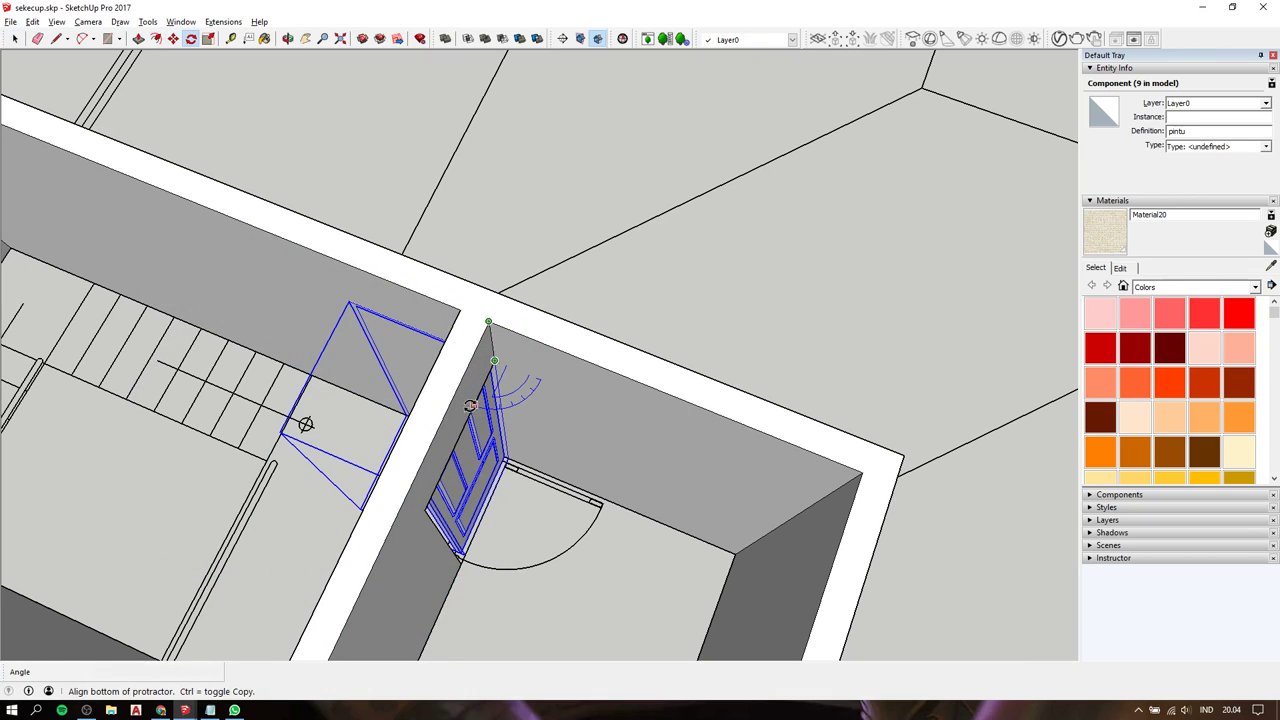
{"action": "left_click", "coordinate": [468, 421]}
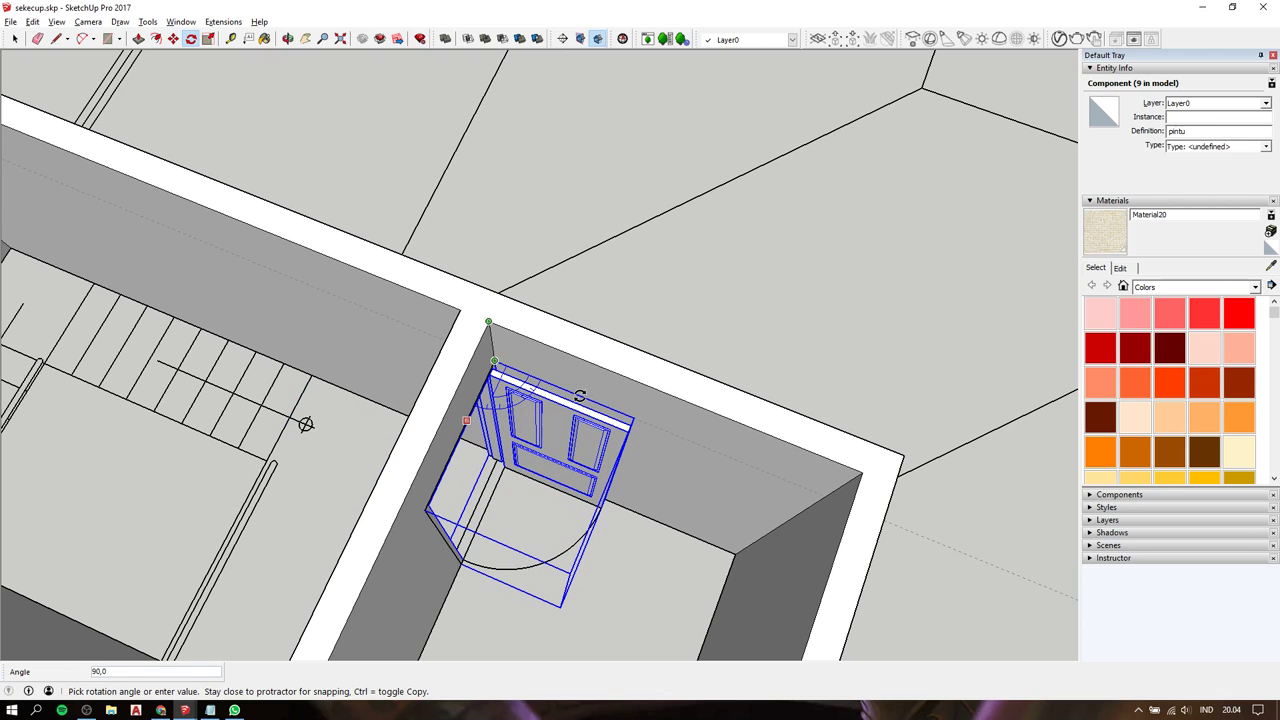
{"action": "left_click", "coordinate": [579, 397]}
{"action": "scroll", "coordinate": [579, 397], "scroll_direction": "down", "scroll_amount": 1}
{"action": "mouse_move", "coordinate": [579, 397]}
{"action": "middle_mouse_down"}
{"action": "mouse_move", "coordinate": [903, 231]}
{"action": "mouse_move", "coordinate": [829, 263]}
{"action": "middle_mouse_up"}
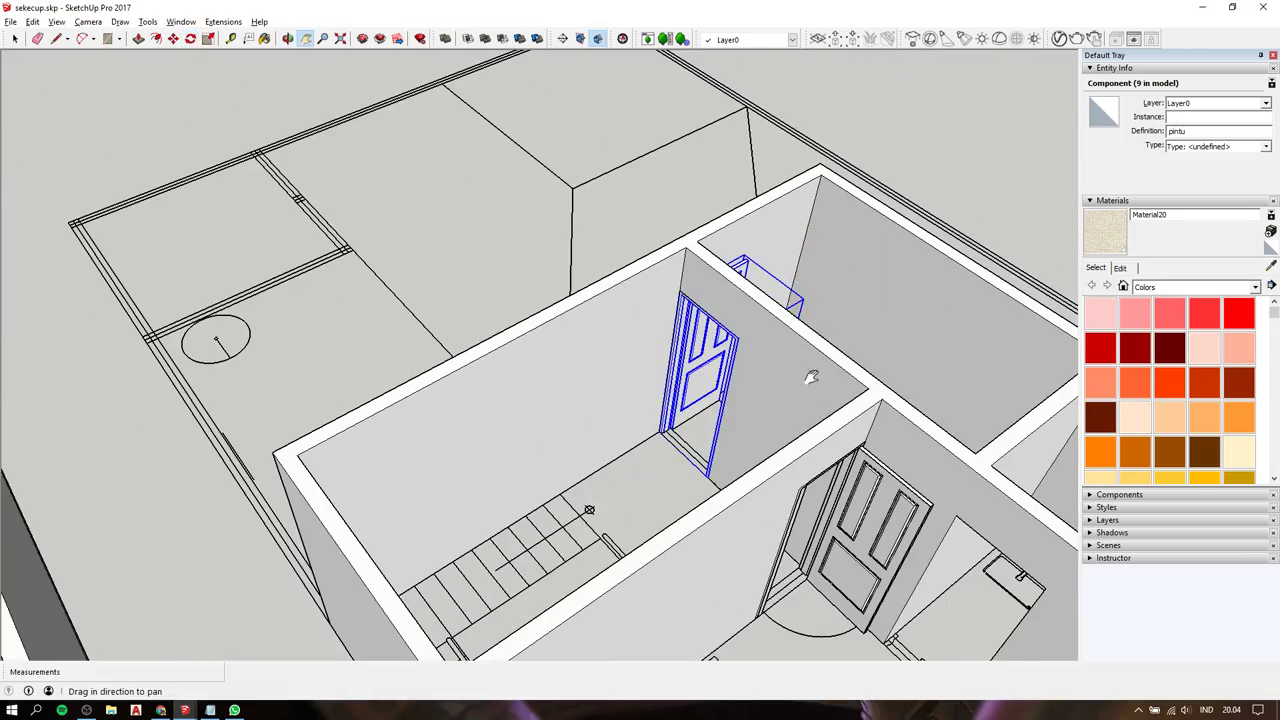
{"action": "mouse_move", "coordinate": [809, 371]}
{"action": "middle_mouse_down"}
{"action": "mouse_move", "coordinate": [508, 245]}
{"action": "mouse_move", "coordinate": [337, 449]}
{"action": "middle_mouse_up"}
Select the panelled bathroom door on the furnished floor.
{"action": "scroll", "coordinate": [372, 418], "scroll_direction": "down", "scroll_amount": 3}
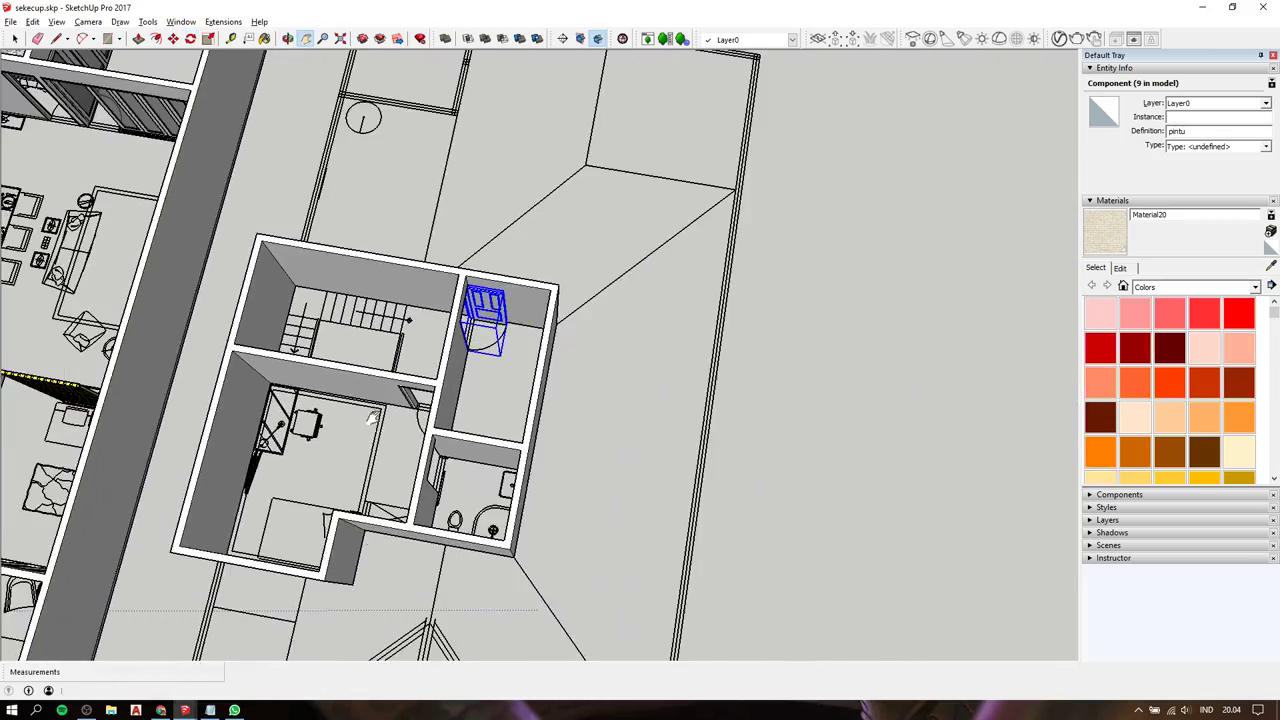
{"action": "left_click_drag", "start_coordinate": [287, 216], "coordinate": [679, 541]}
{"action": "key", "text": "space"}
{"action": "left_click", "coordinate": [258, 228]}
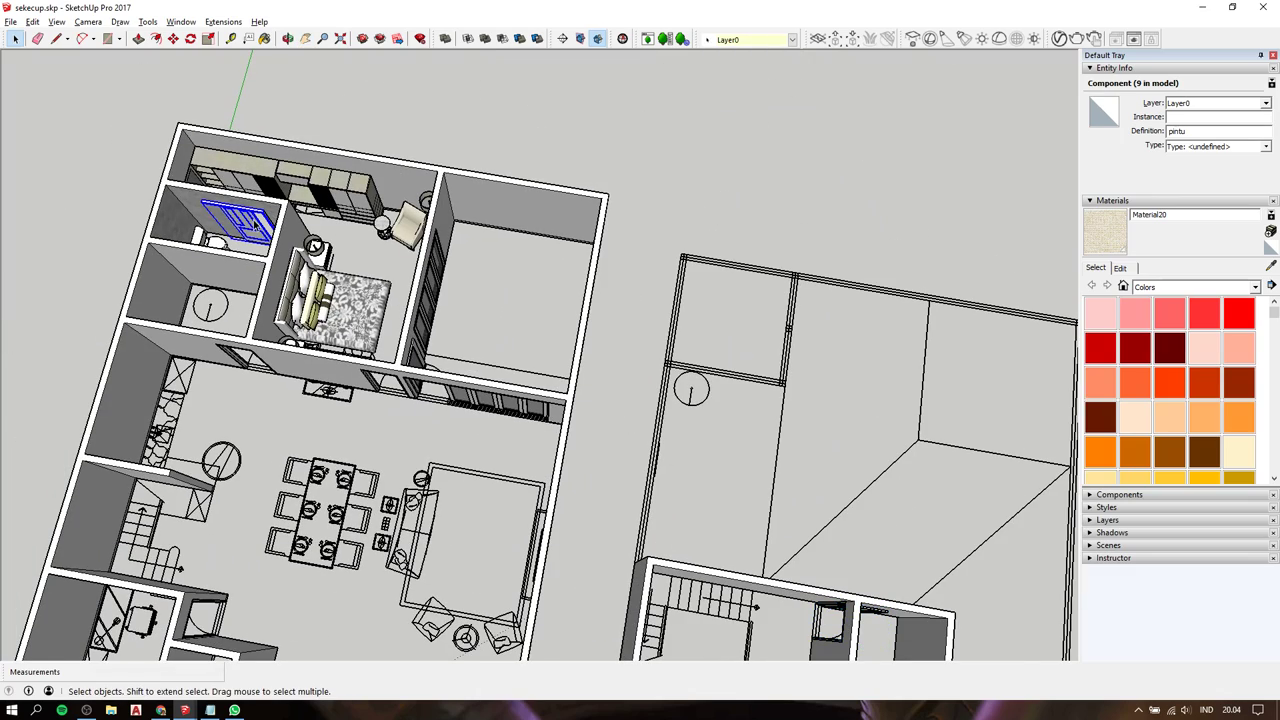
{"action": "key", "text": "m"}
Ctrl-copy the bathroom door up onto the second floor.
{"action": "scroll", "coordinate": [255, 215], "scroll_direction": "up", "scroll_amount": 3}
{"action": "scroll", "coordinate": [255, 215], "scroll_direction": "up", "scroll_amount": 3}
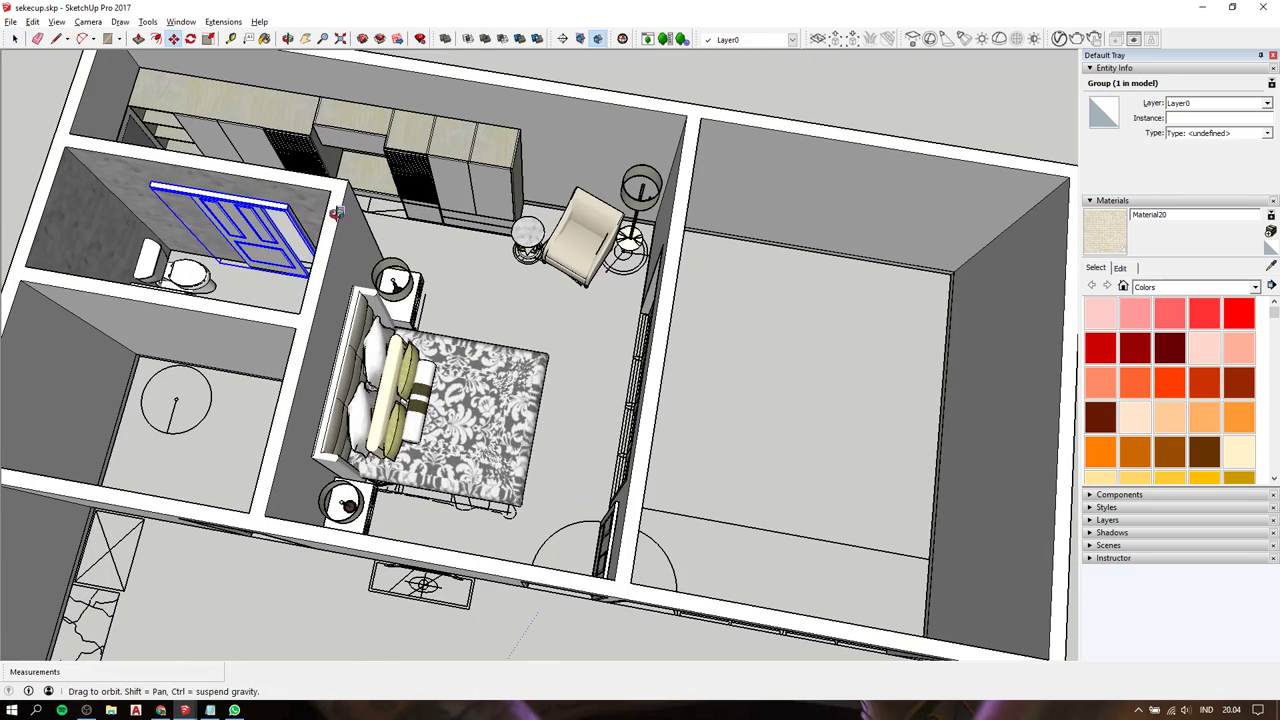
{"action": "middle_click_drag", "start_coordinate": [255, 215], "coordinate": [620, 143]}
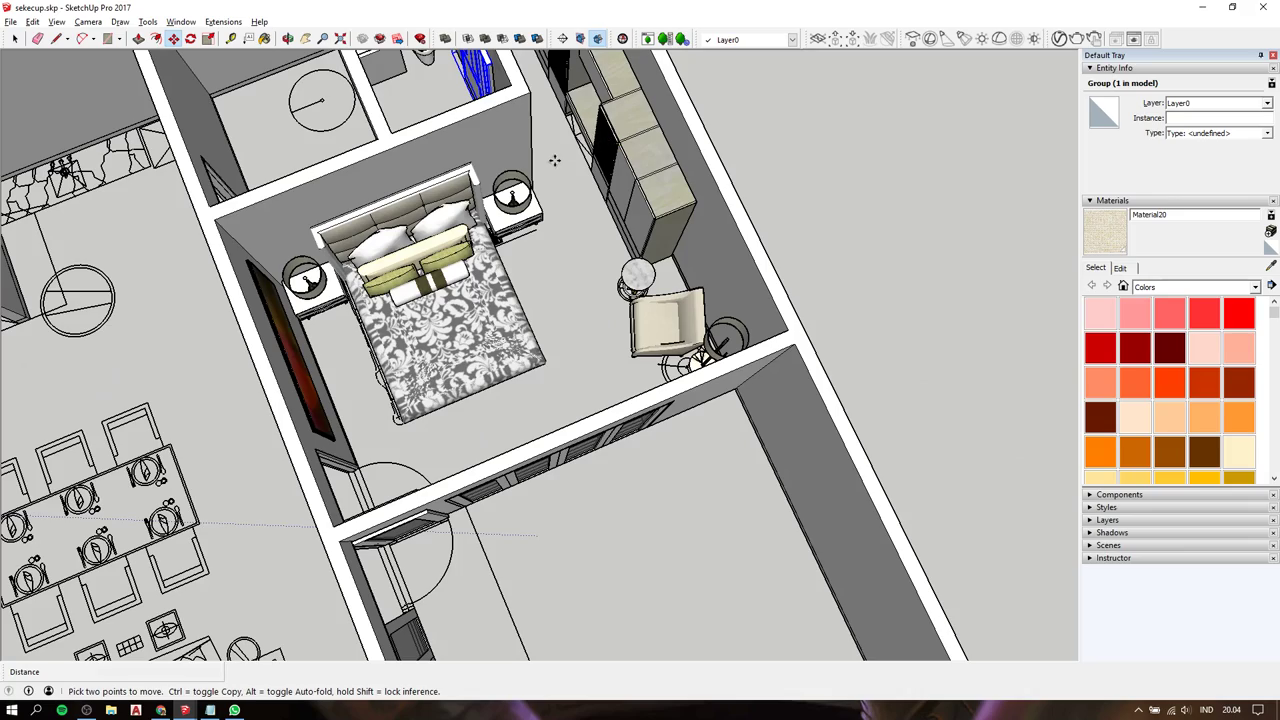
{"action": "scroll", "coordinate": [554, 160], "scroll_direction": "down", "scroll_amount": 3}
{"action": "scroll", "coordinate": [530, 175], "scroll_direction": "down", "scroll_amount": 3}
{"action": "scroll", "coordinate": [510, 177], "scroll_direction": "down", "scroll_amount": 1}
{"action": "scroll", "coordinate": [477, 430], "scroll_direction": "up", "scroll_amount": 5}
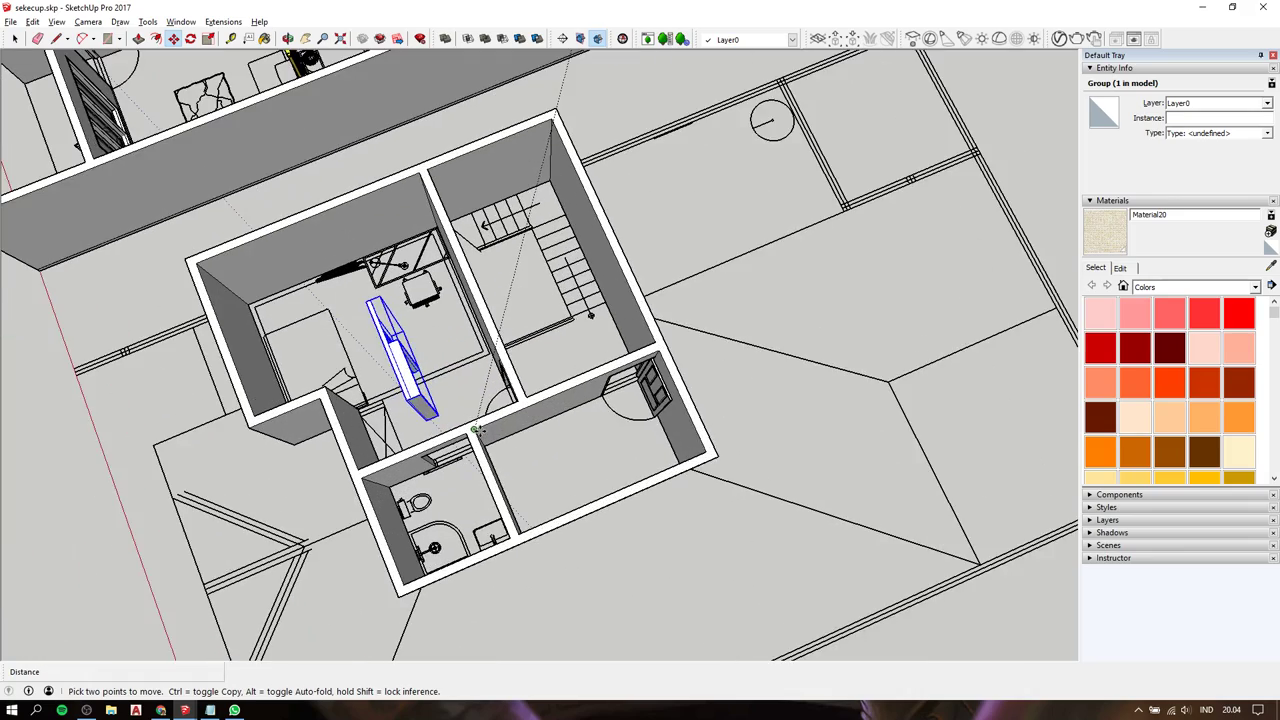
{"action": "left_click", "coordinate": [477, 430]}
{"action": "scroll", "coordinate": [477, 430], "scroll_direction": "up", "scroll_amount": 3}
{"action": "key", "text": "ctrl"}
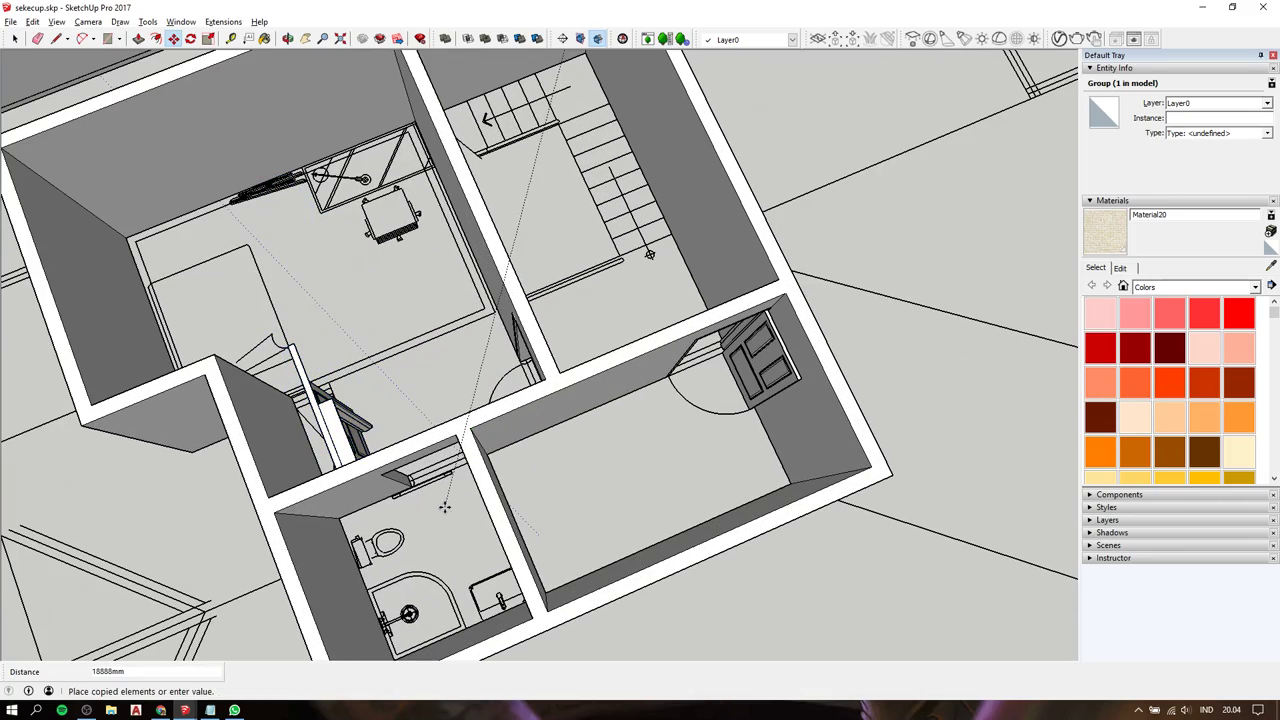
{"action": "left_click", "coordinate": [444, 507]}
Start moving the copied door toward the second-floor bathroom doorway.
{"action": "mouse_move", "coordinate": [436, 460]}
{"action": "middle_mouse_down"}
{"action": "mouse_move", "coordinate": [935, 235]}
{"action": "mouse_move", "coordinate": [986, 300]}
{"action": "mouse_move", "coordinate": [903, 366]}
{"action": "mouse_move", "coordinate": [789, 371]}
{"action": "mouse_move", "coordinate": [320, 257]}
{"action": "middle_mouse_up"}
{"action": "scroll", "coordinate": [320, 257], "scroll_direction": "up", "scroll_amount": 3}
{"action": "middle_click_drag", "start_coordinate": [420, 320], "coordinate": [506, 398], "text": "shift"}
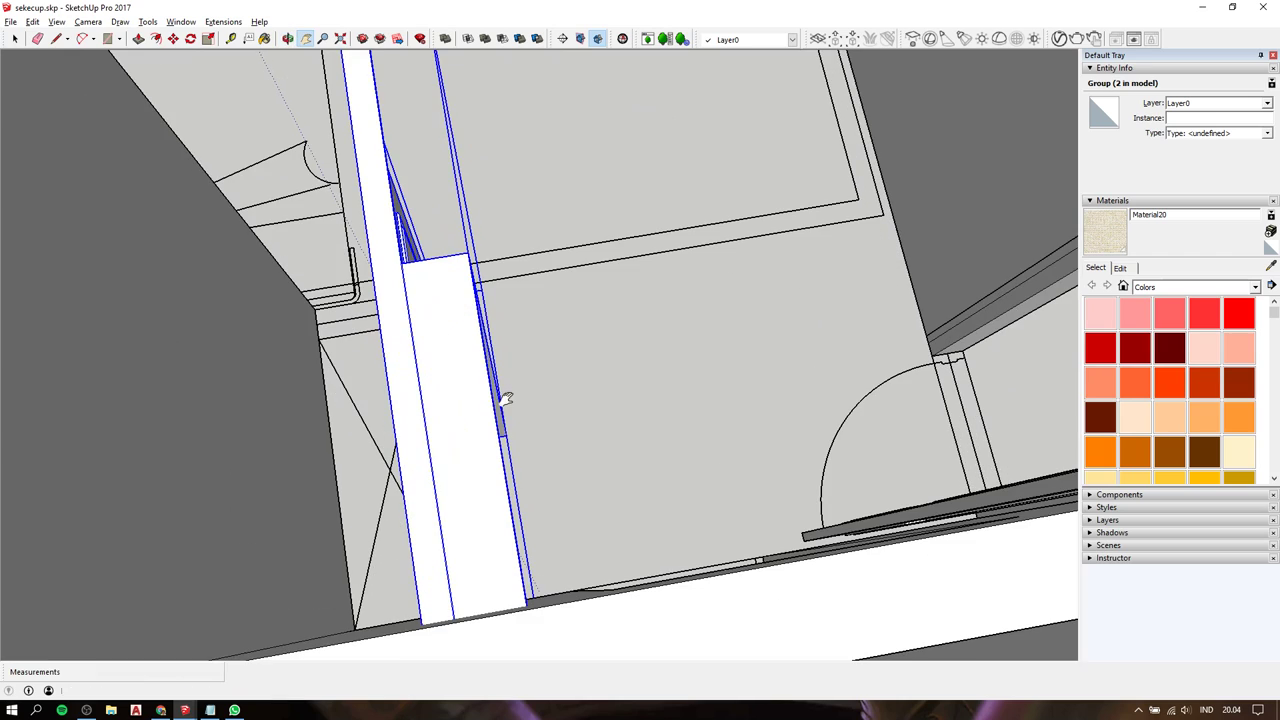
{"action": "scroll", "coordinate": [490, 403], "scroll_direction": "down", "scroll_amount": 3}
{"action": "key", "text": "m"}
{"action": "left_click", "coordinate": [474, 403]}
{"action": "scroll", "coordinate": [474, 403], "scroll_direction": "down", "scroll_amount": 3}
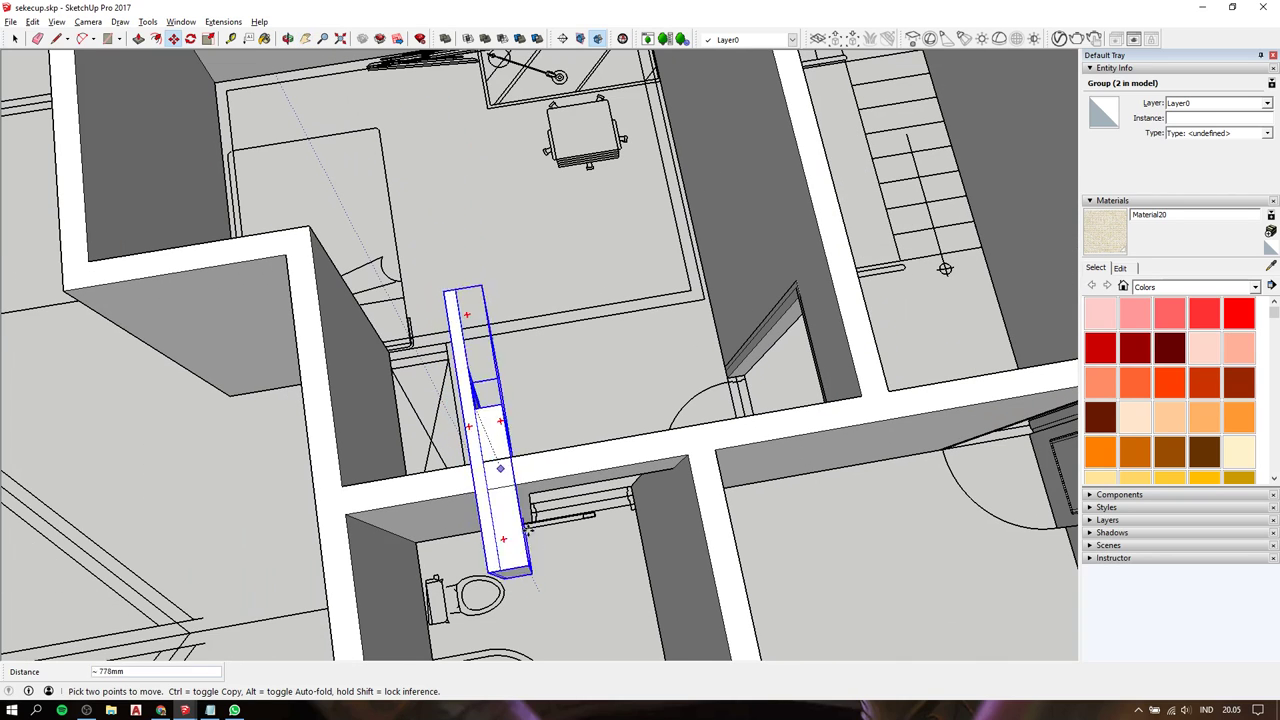
{"action": "middle_click_drag", "start_coordinate": [575, 518], "coordinate": [543, 357], "text": "shift"}
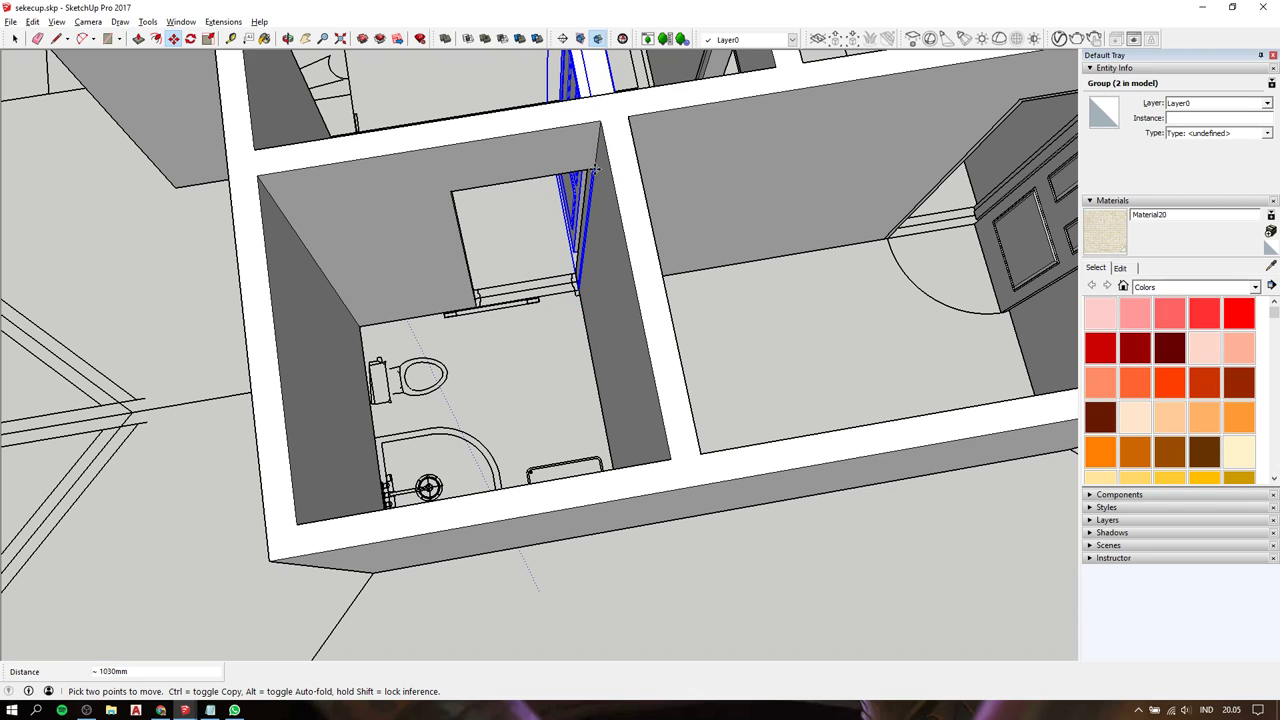
Rotate the bathroom door 90° about the wall endpoint.
{"action": "left_click", "coordinate": [595, 170]}
{"action": "key", "text": "q"}
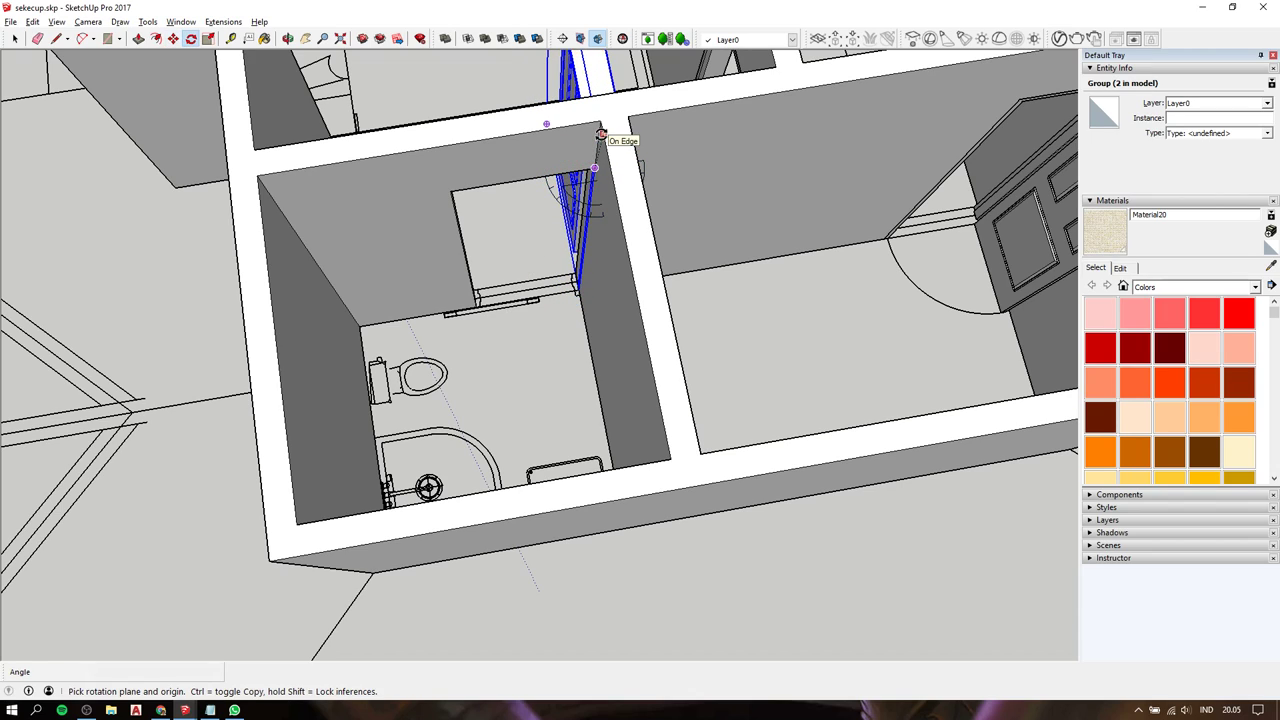
{"action": "left_click", "coordinate": [598, 122]}
{"action": "left_click", "coordinate": [538, 130]}
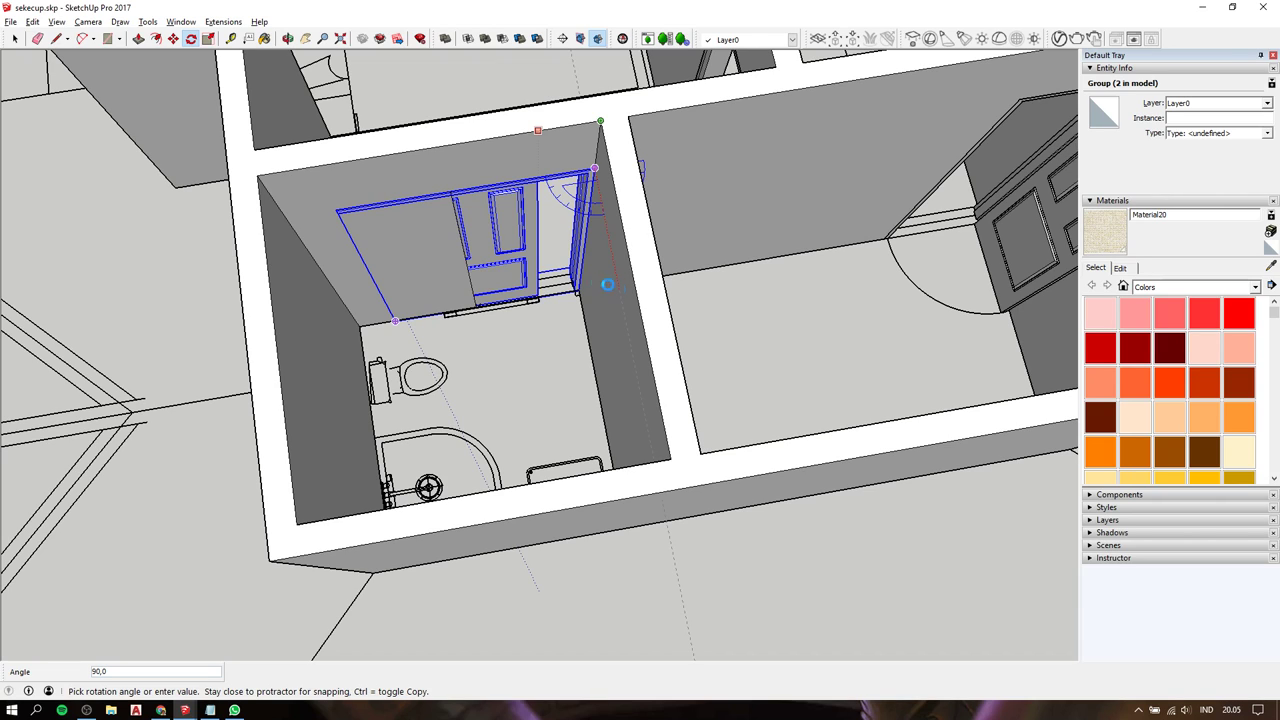
{"action": "left_click", "coordinate": [470, 208]}
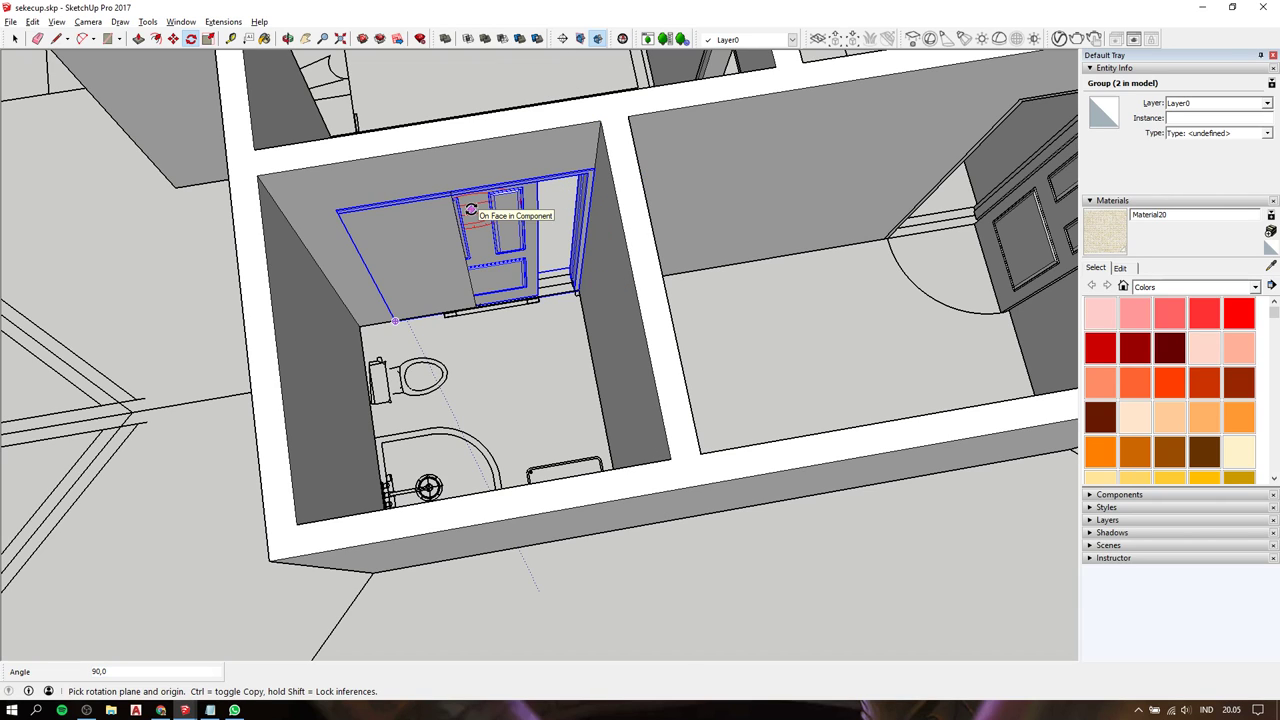
Move the door frame into the second-floor bathroom wall opening.
{"action": "middle_click_drag", "start_coordinate": [508, 214], "coordinate": [871, 223]}
{"action": "scroll", "coordinate": [510, 302], "scroll_direction": "up", "scroll_amount": 3}
{"action": "middle_click_drag", "start_coordinate": [510, 302], "coordinate": [420, 223]}
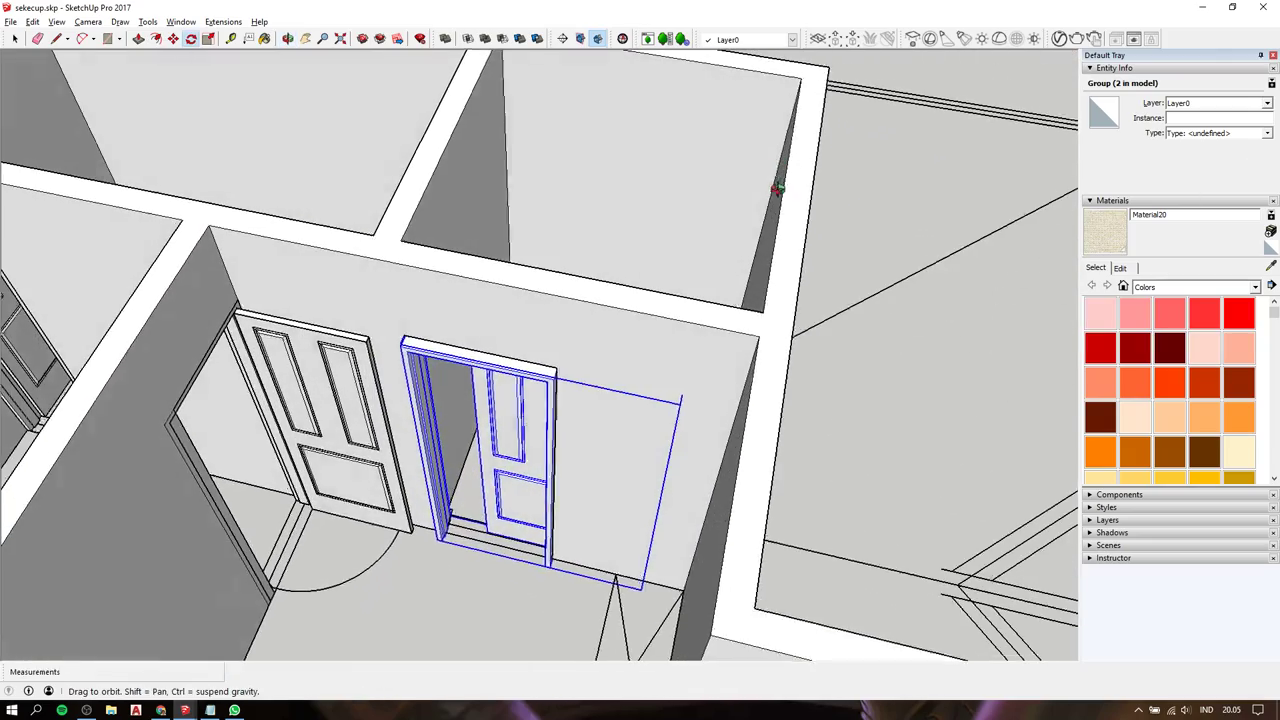
{"action": "scroll", "coordinate": [420, 223], "scroll_direction": "up", "scroll_amount": 2}
{"action": "scroll", "coordinate": [443, 357], "scroll_direction": "up", "scroll_amount": 2}
{"action": "scroll", "coordinate": [440, 360], "scroll_direction": "up", "scroll_amount": 2}
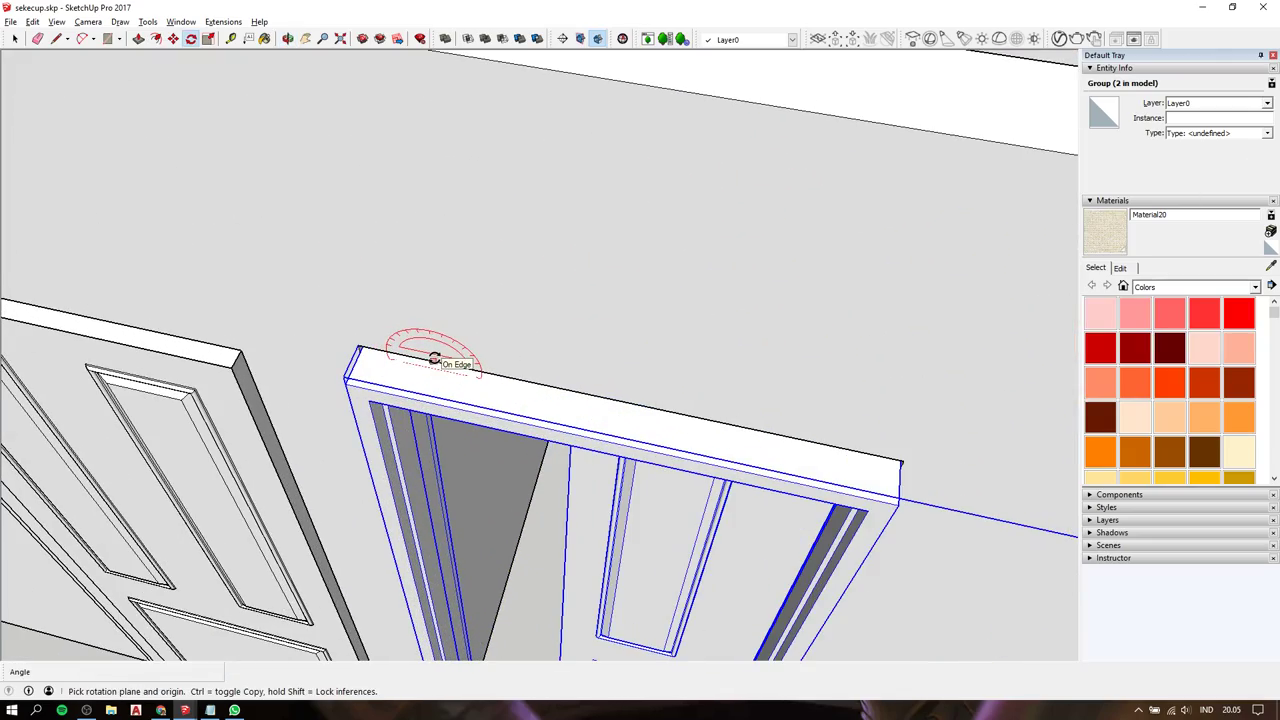
{"action": "key", "text": "m"}
{"action": "left_click", "coordinate": [345, 383]}
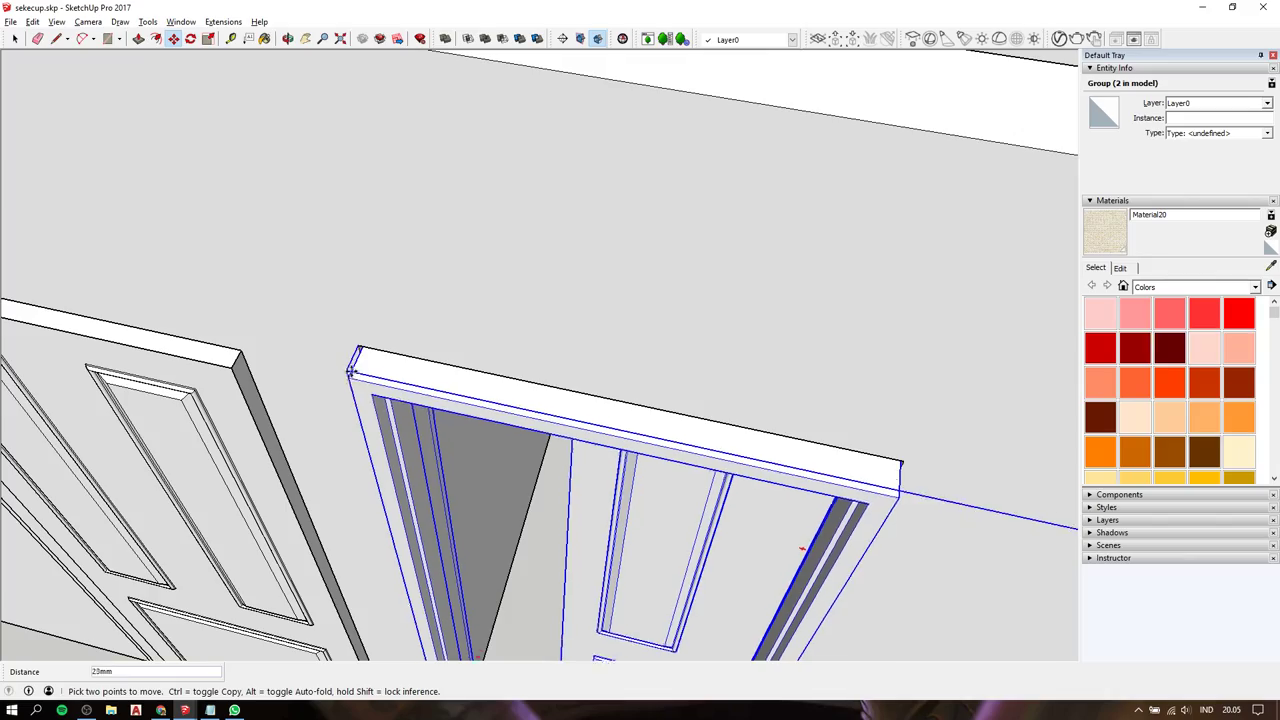
{"action": "mouse_move", "coordinate": [566, 324]}
{"action": "middle_mouse_down"}
{"action": "mouse_move", "coordinate": [480, 279]}
{"action": "mouse_move", "coordinate": [380, 151]}
{"action": "mouse_move", "coordinate": [534, 334]}
{"action": "mouse_move", "coordinate": [664, 362]}
{"action": "mouse_move", "coordinate": [691, 386]}
{"action": "middle_mouse_up"}
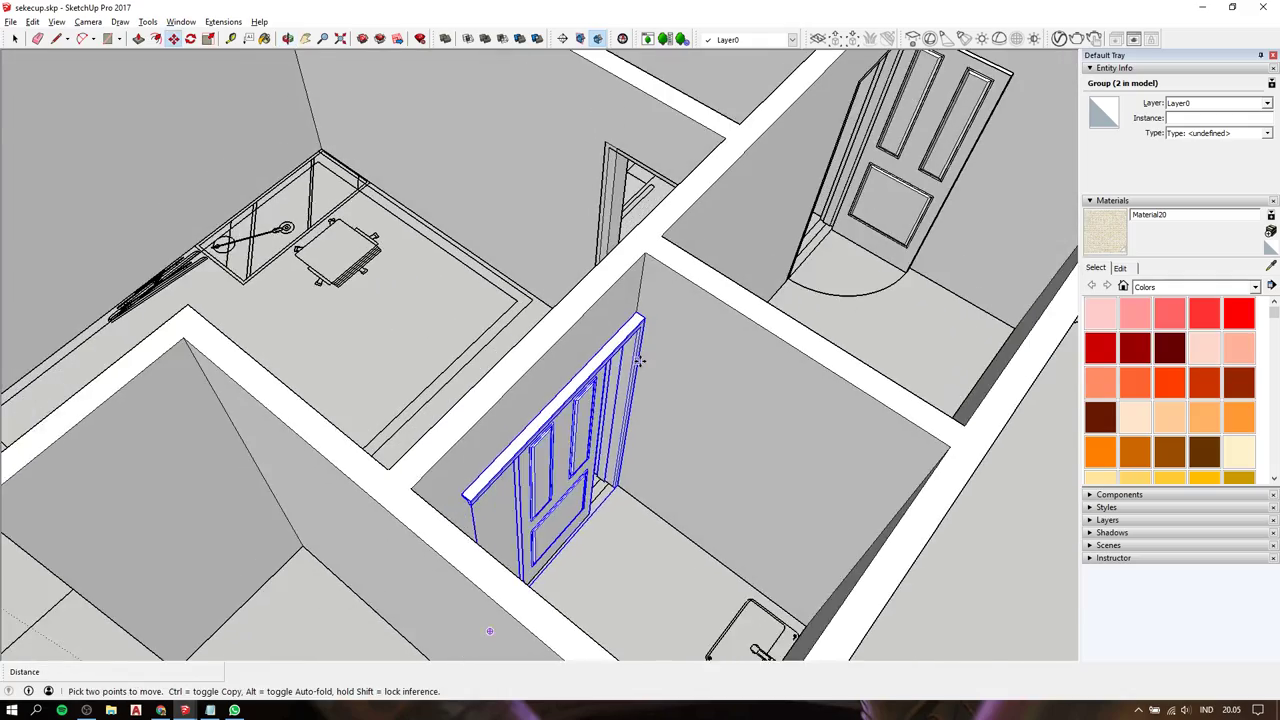
{"action": "scroll", "coordinate": [691, 386], "scroll_direction": "down", "scroll_amount": 5}
{"action": "key", "text": "space"}
{"action": "left_click", "coordinate": [880, 300]}
{"action": "mouse_move", "coordinate": [880, 300]}
{"action": "middle_mouse_down"}
{"action": "mouse_move", "coordinate": [900, 309]}
{"action": "mouse_move", "coordinate": [720, 277]}
{"action": "mouse_move", "coordinate": [874, 274]}
{"action": "middle_mouse_up"}
{"action": "scroll", "coordinate": [545, 282], "scroll_direction": "up", "scroll_amount": 3}
Draw a 150 by 500 mm rectangle at the bathroom doorway corner.
{"action": "middle_click_drag", "start_coordinate": [546, 282], "coordinate": [960, 320]}
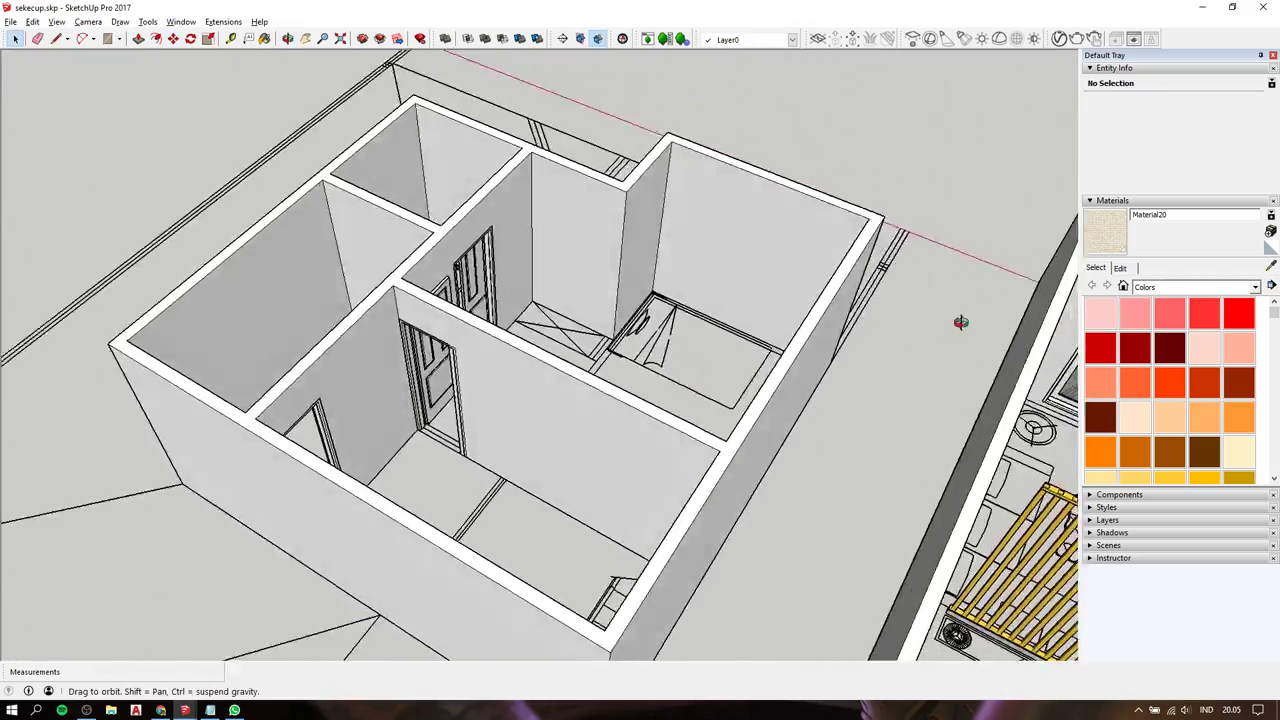
{"action": "scroll", "coordinate": [597, 278], "scroll_direction": "up", "scroll_amount": 3}
{"action": "middle_click_drag", "start_coordinate": [597, 278], "coordinate": [640, 330]}
{"action": "scroll", "coordinate": [616, 368], "scroll_direction": "up", "scroll_amount": 2}
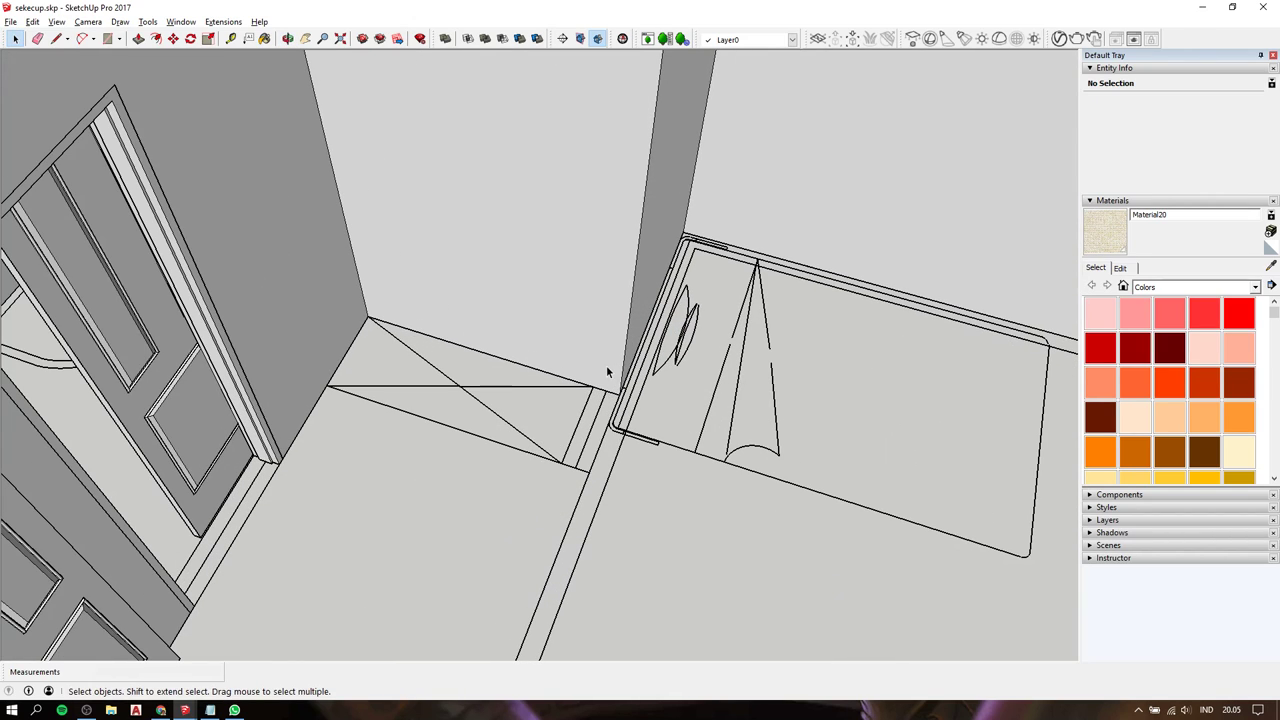
{"action": "key", "text": "r"}
{"action": "left_click", "coordinate": [592, 386]}
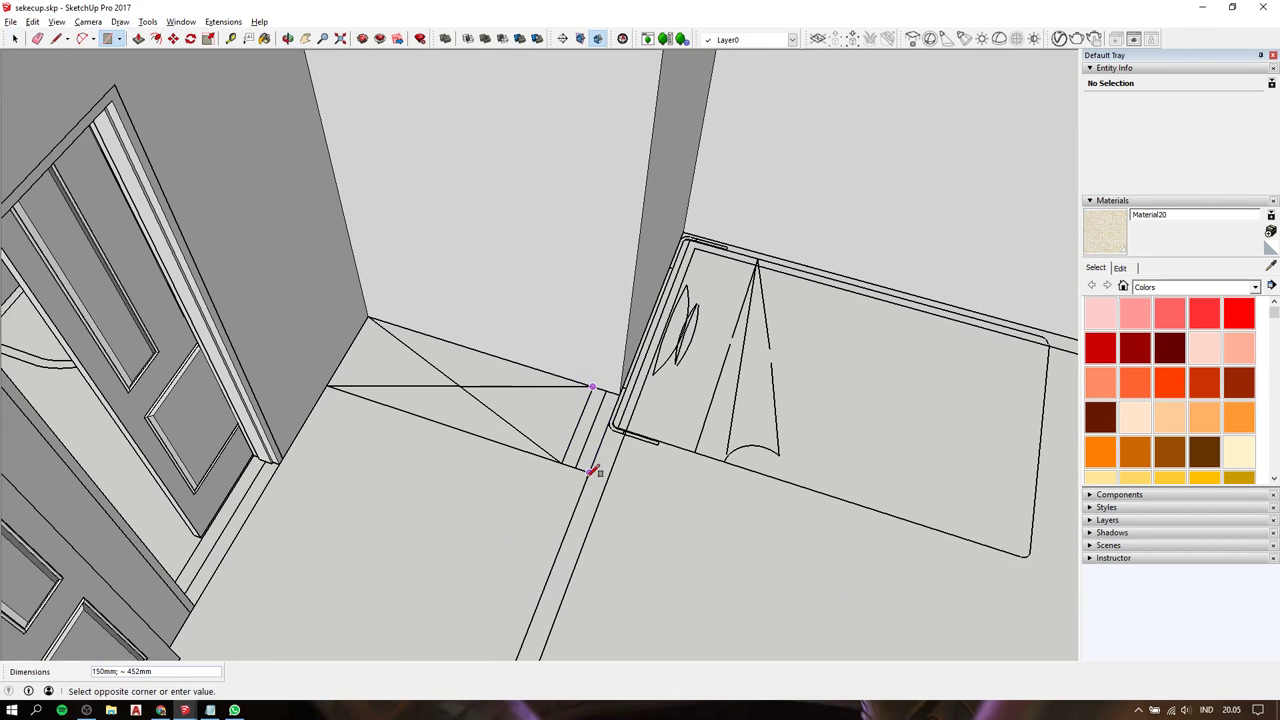
{"action": "left_click", "coordinate": [590, 471]}
{"action": "key", "text": "space"}
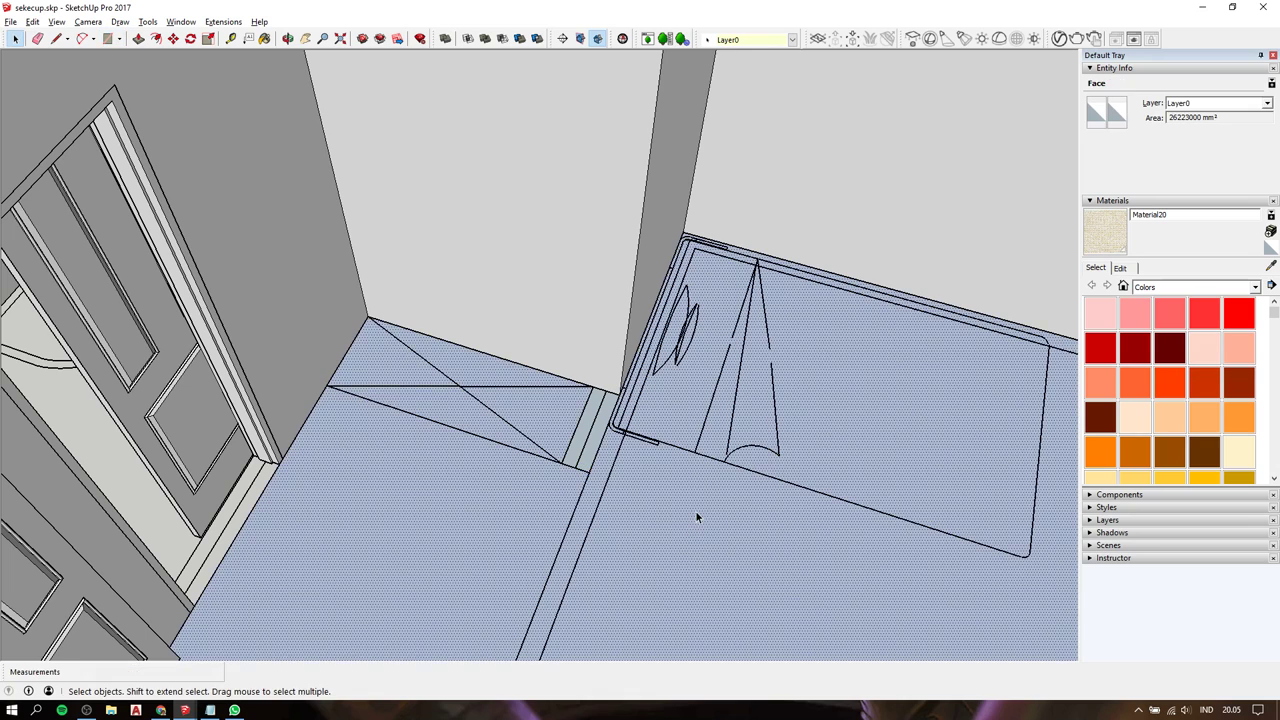
{"action": "key", "text": "Escape"}
Push/Pull the small rectangle up into a 3000mm wall stub.
{"action": "key", "text": "p"}
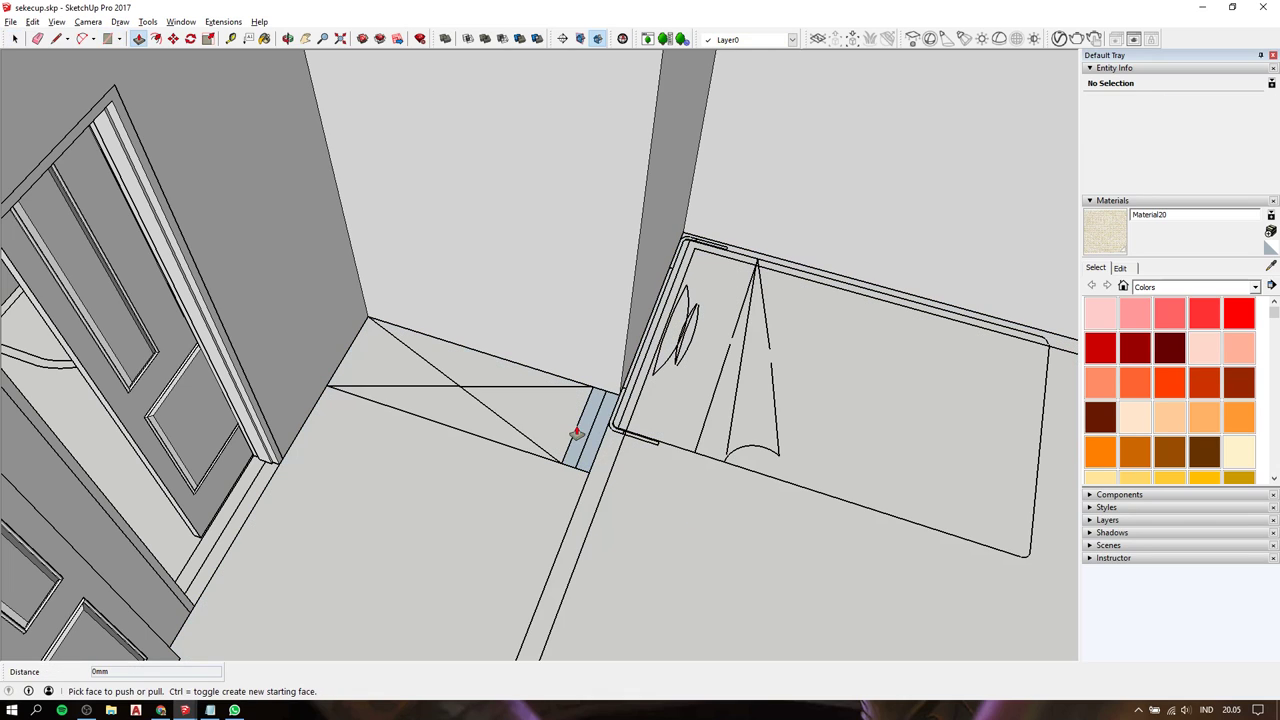
{"action": "left_click", "coordinate": [588, 415]}
{"action": "scroll", "coordinate": [588, 413], "scroll_direction": "down", "scroll_amount": 3}
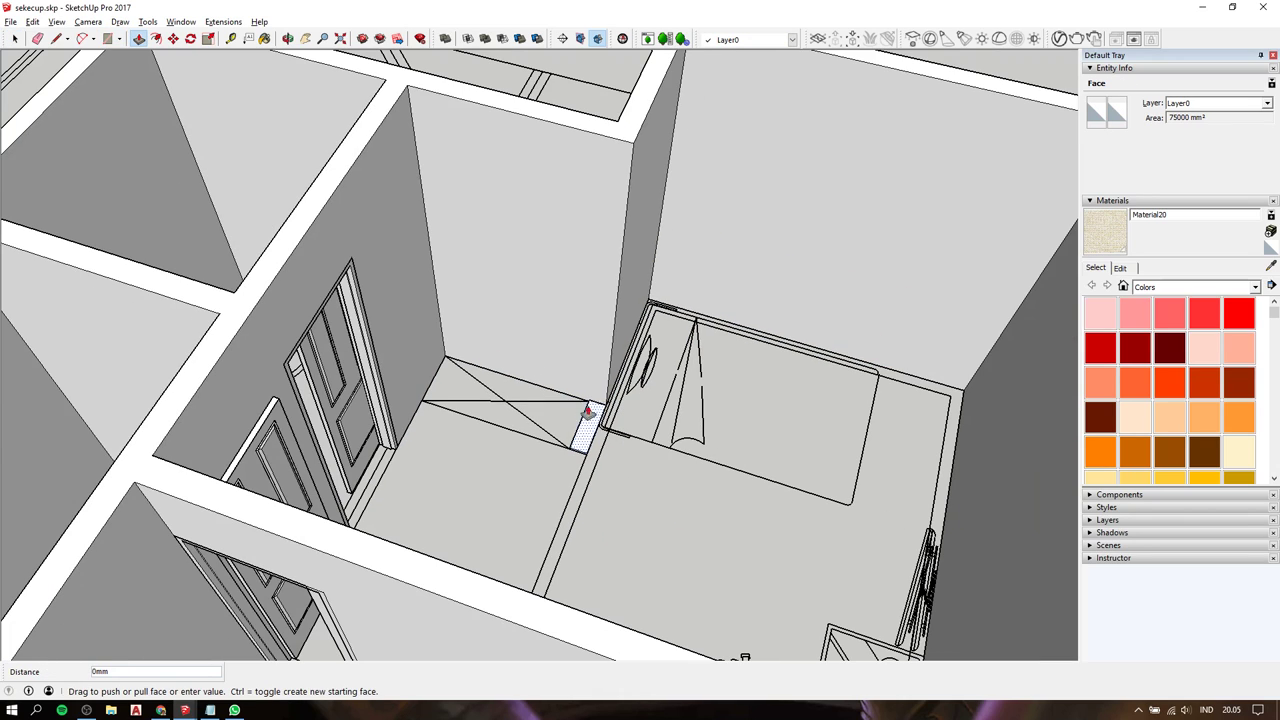
{"action": "left_click", "coordinate": [635, 138]}
{"action": "key", "text": "space"}
Select all the second-floor wall geometry and make it one group.
{"action": "key", "text": "ctrl+a"}
{"action": "right_click", "coordinate": [636, 148]}
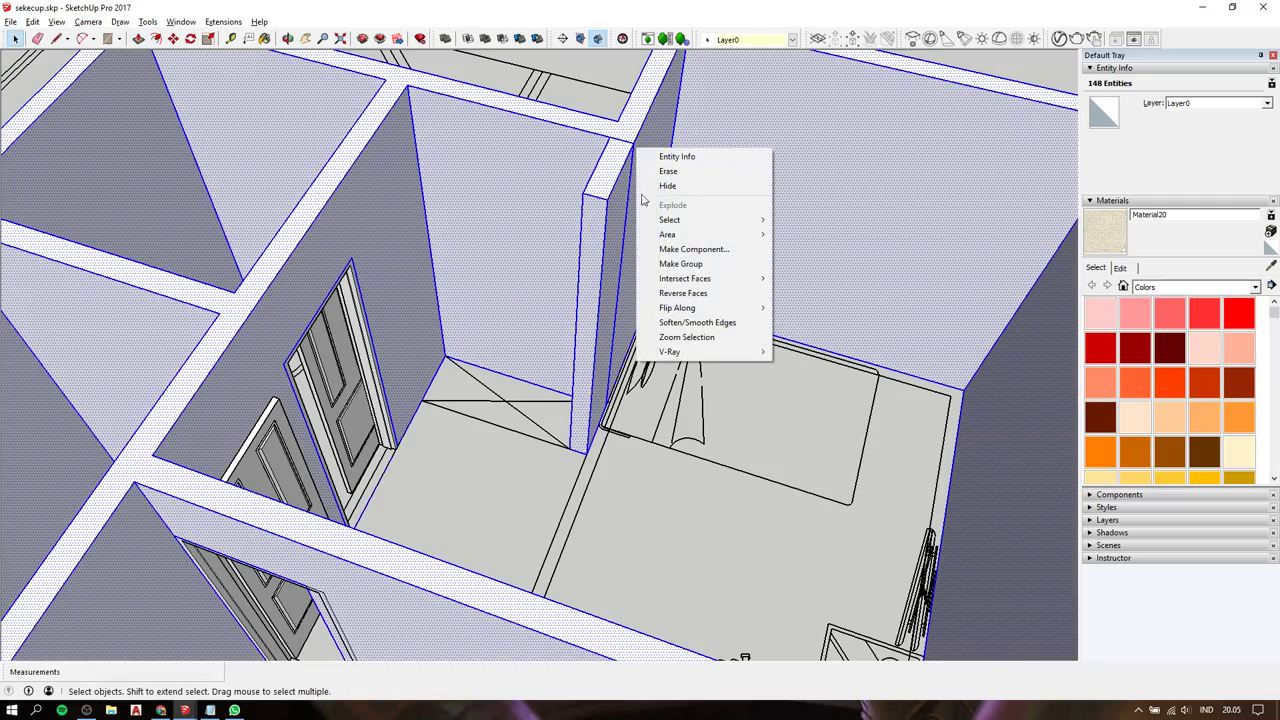
{"action": "left_click", "coordinate": [671, 268]}
{"action": "scroll", "coordinate": [671, 268], "scroll_direction": "down", "scroll_amount": 5}
{"action": "mouse_move", "coordinate": [282, 390]}
{"action": "middle_mouse_down"}
{"action": "mouse_move", "coordinate": [495, 393]}
{"action": "mouse_move", "coordinate": [443, 285]}
{"action": "mouse_move", "coordinate": [609, 472]}
{"action": "mouse_move", "coordinate": [411, 283]}
{"action": "mouse_move", "coordinate": [766, 384]}
{"action": "middle_mouse_up"}
{"action": "scroll", "coordinate": [497, 392], "scroll_direction": "up", "scroll_amount": 4}
{"action": "scroll", "coordinate": [609, 472], "scroll_direction": "up", "scroll_amount": 3}
{"action": "scroll", "coordinate": [411, 283], "scroll_direction": "up", "scroll_amount": 3}
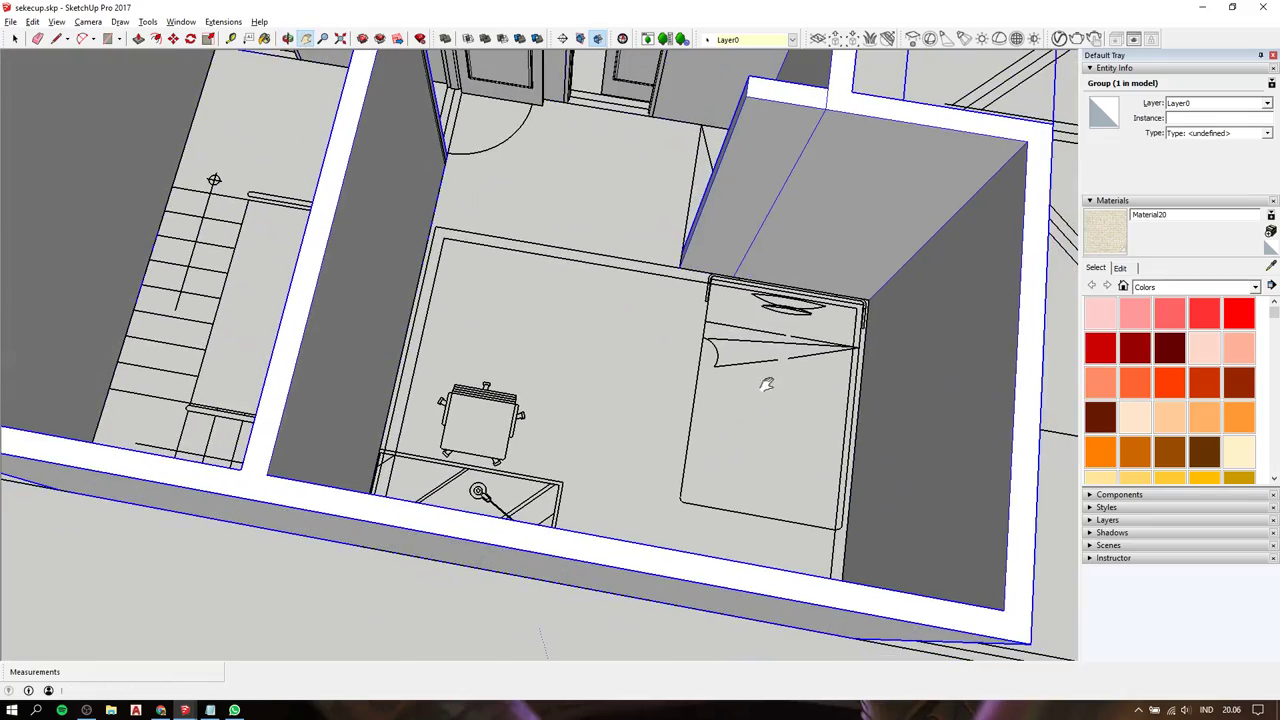
{"action": "scroll", "coordinate": [575, 277], "scroll_direction": "down", "scroll_amount": 2}
{"action": "scroll", "coordinate": [579, 288], "scroll_direction": "down", "scroll_amount": 1}
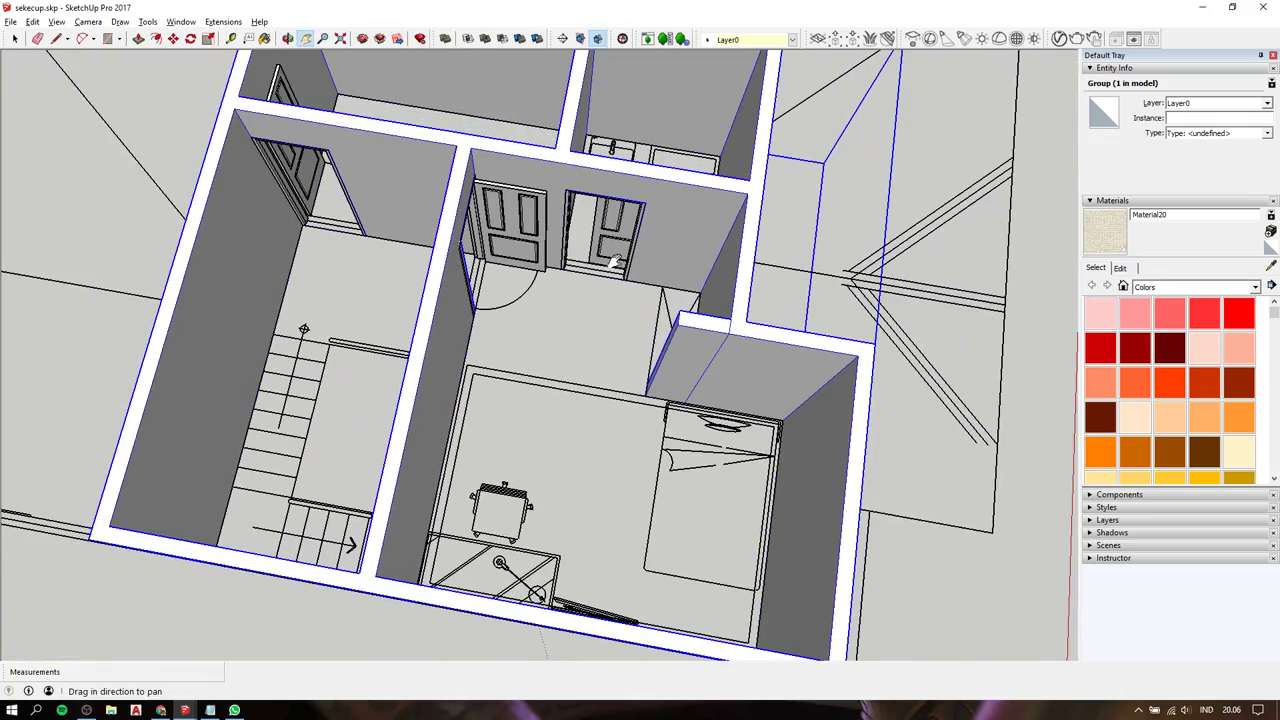
{"action": "middle_click_drag", "start_coordinate": [614, 260], "coordinate": [342, 214]}
{"action": "scroll", "coordinate": [453, 392], "scroll_direction": "up", "scroll_amount": 3}
{"action": "scroll", "coordinate": [453, 392], "scroll_direction": "up", "scroll_amount": 2}
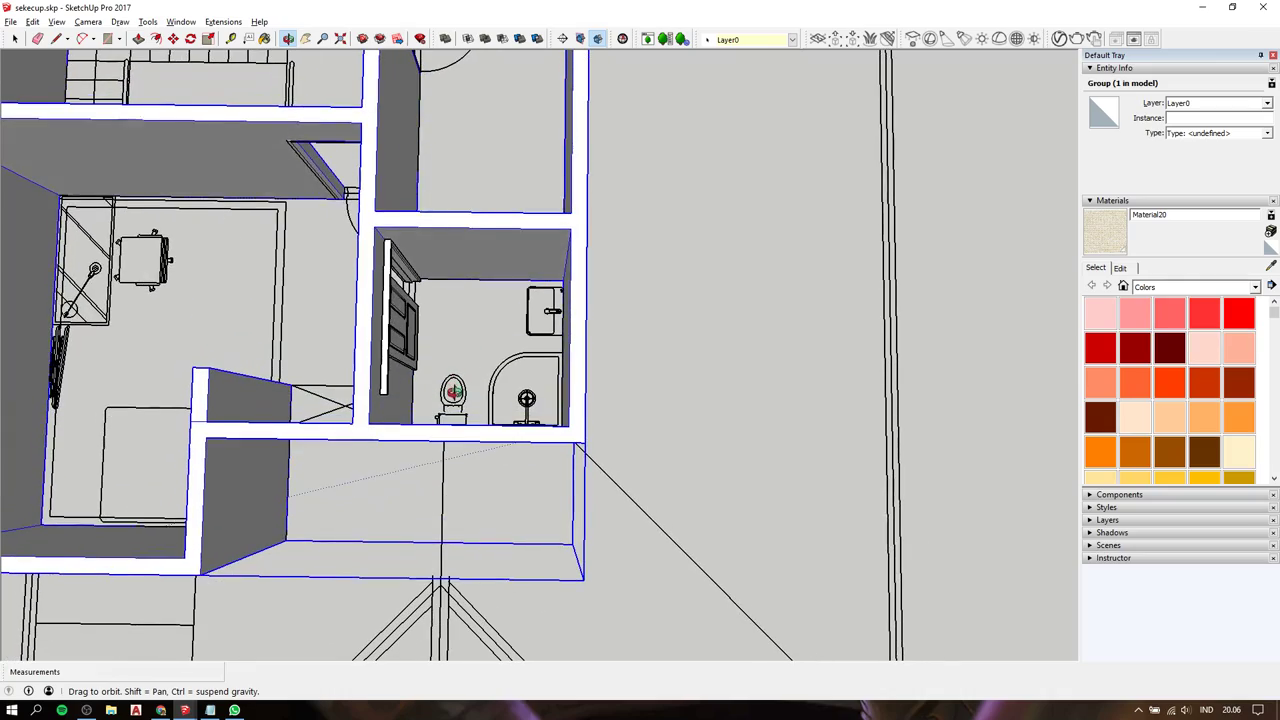
{"action": "mouse_move", "coordinate": [453, 392]}
{"action": "middle_mouse_down", "text": "shift"}
{"action": "mouse_move", "coordinate": [686, 336]}
{"action": "mouse_move", "coordinate": [90, 148]}
{"action": "middle_mouse_up", "text": "shift"}
{"action": "scroll", "coordinate": [686, 336], "scroll_direction": "down", "scroll_amount": 2}
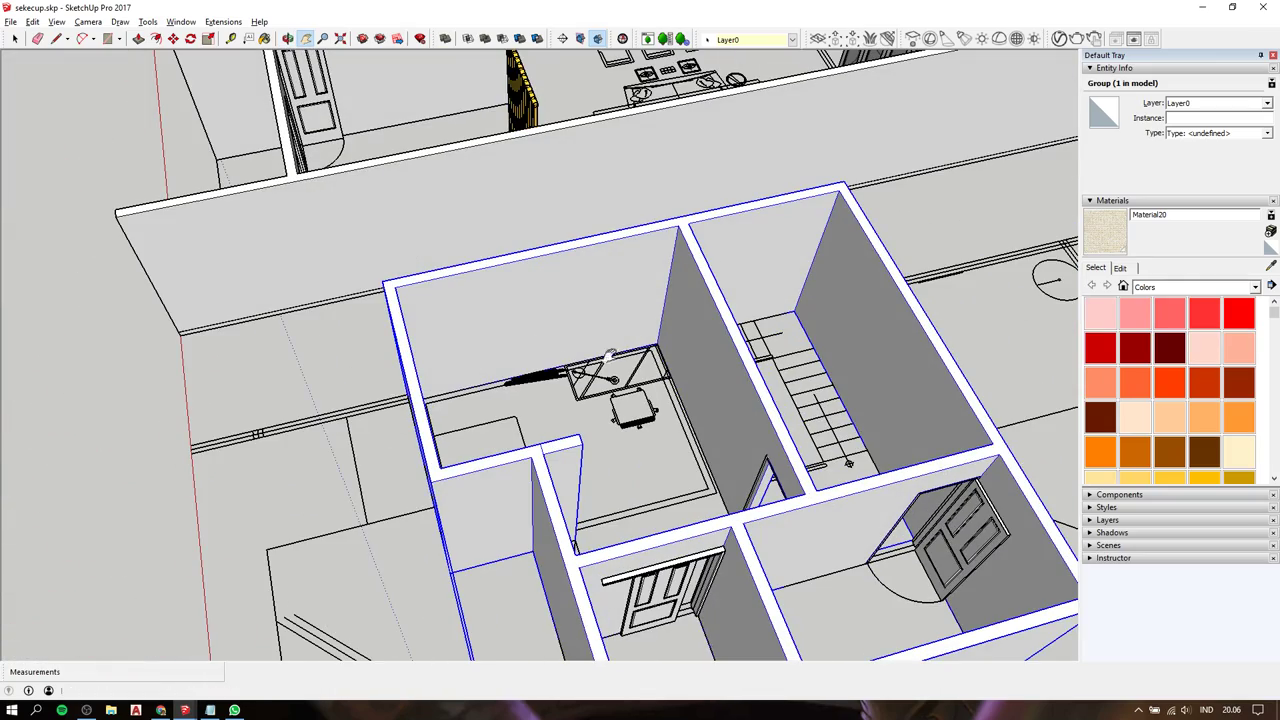
{"action": "mouse_move", "coordinate": [608, 353]}
{"action": "middle_mouse_down"}
{"action": "mouse_move", "coordinate": [469, 395]}
{"action": "mouse_move", "coordinate": [480, 423]}
{"action": "middle_mouse_up"}
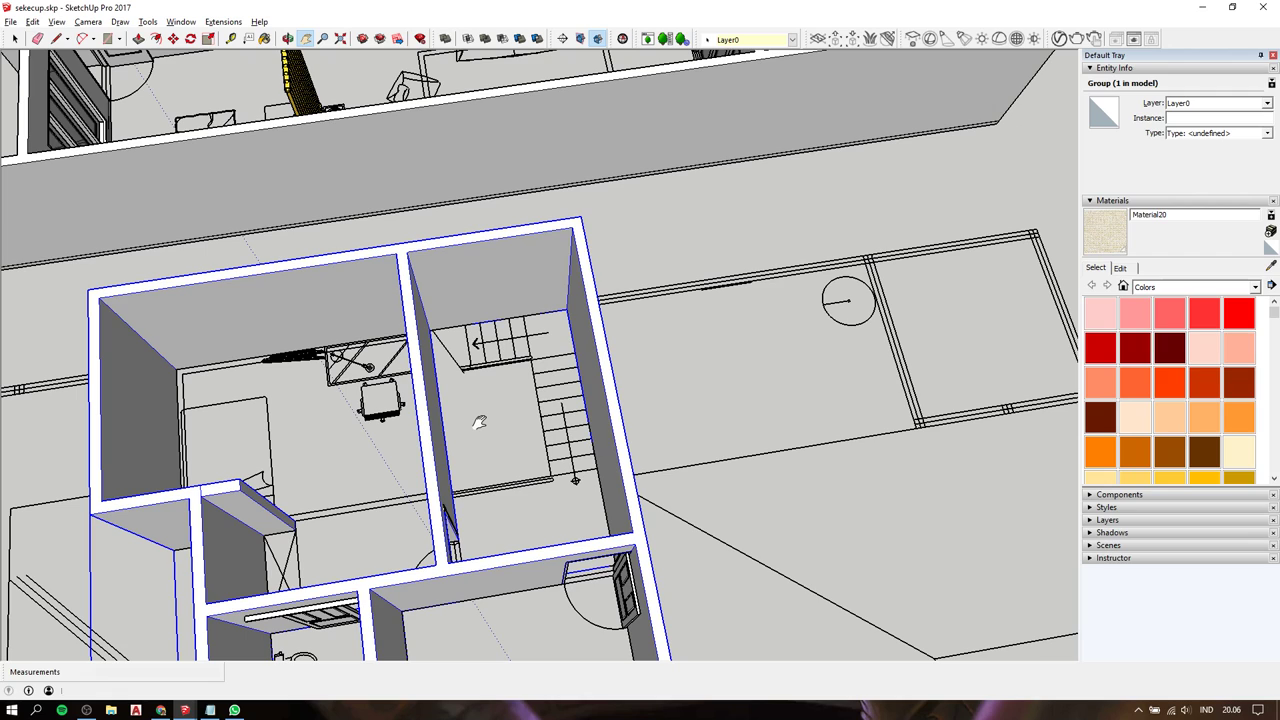
{"action": "middle_click_drag", "start_coordinate": [480, 423], "coordinate": [636, 438], "text": "shift"}
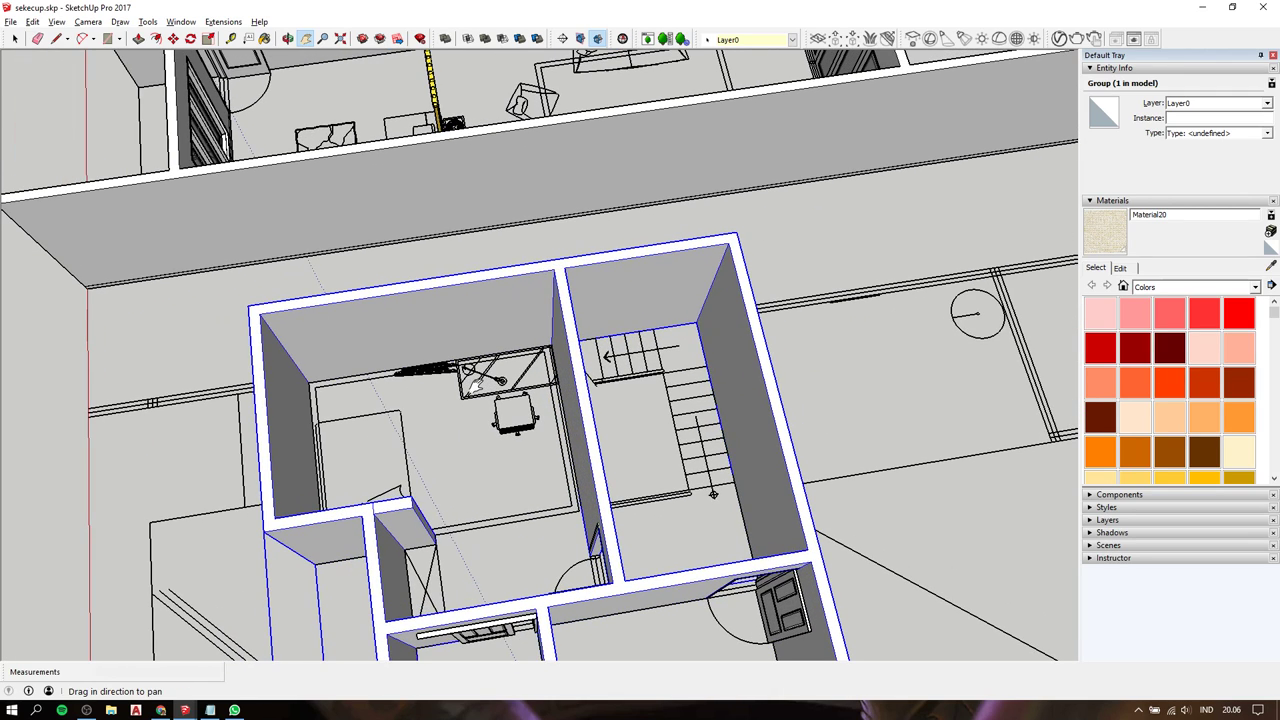
{"action": "middle_click_drag", "start_coordinate": [474, 385], "coordinate": [650, 322]}
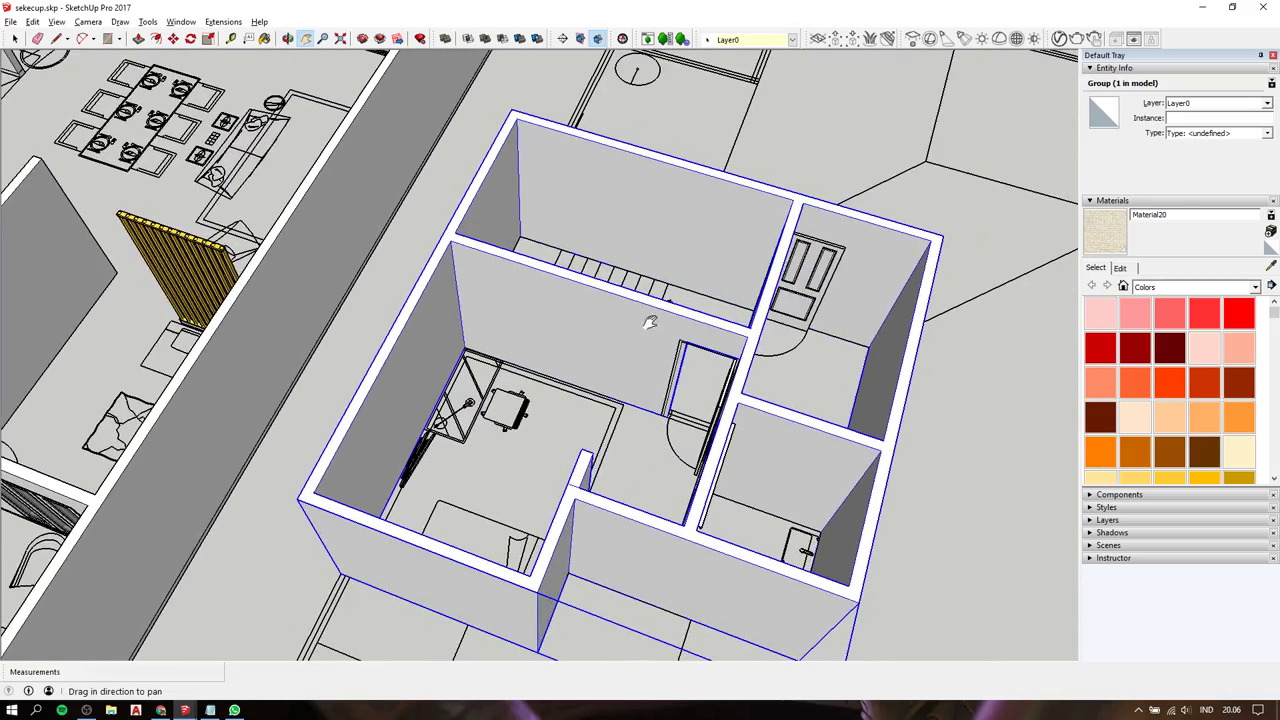
{"action": "scroll", "coordinate": [650, 322], "scroll_direction": "down", "scroll_amount": 5}
{"action": "middle_click_drag", "start_coordinate": [611, 329], "coordinate": [600, 335]}
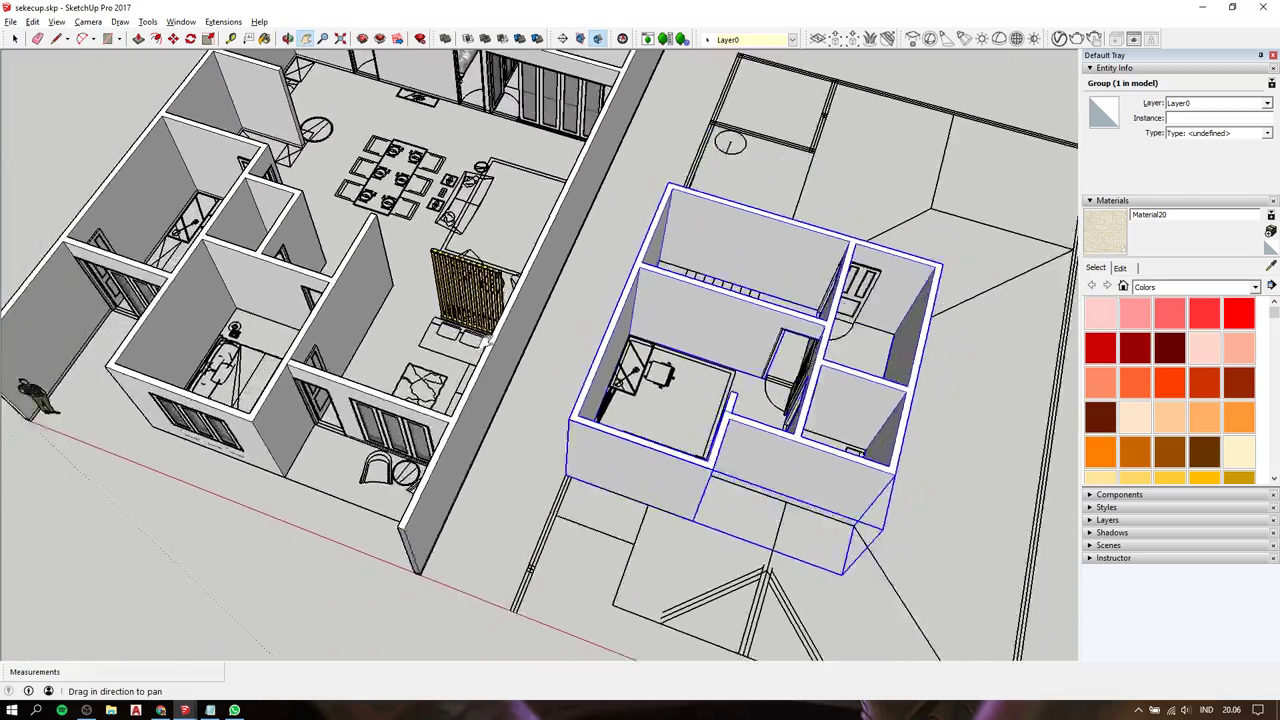
{"action": "scroll", "coordinate": [597, 336], "scroll_direction": "up", "scroll_amount": 5}
{"action": "key", "text": "space"}
Select all three ground-floor window panes and move a copy toward the second-floor walls.
{"action": "left_click", "coordinate": [483, 424]}
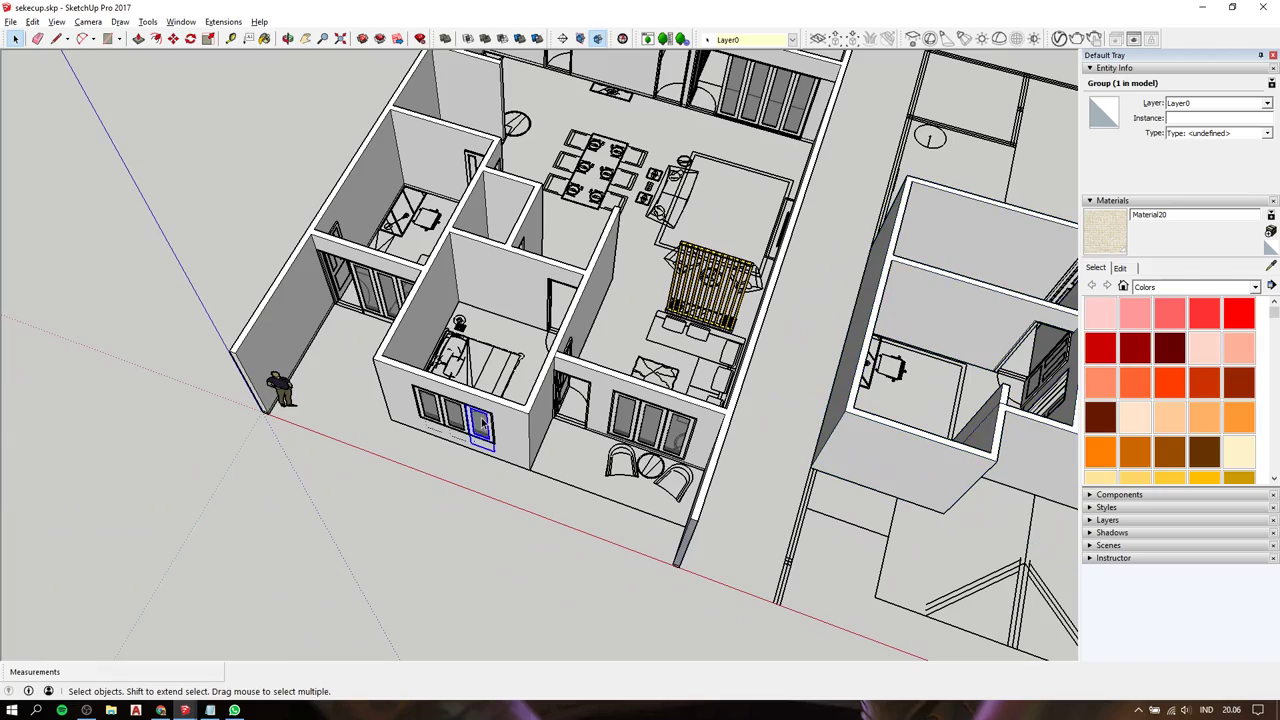
{"action": "middle_click_drag", "start_coordinate": [507, 426], "coordinate": [659, 491]}
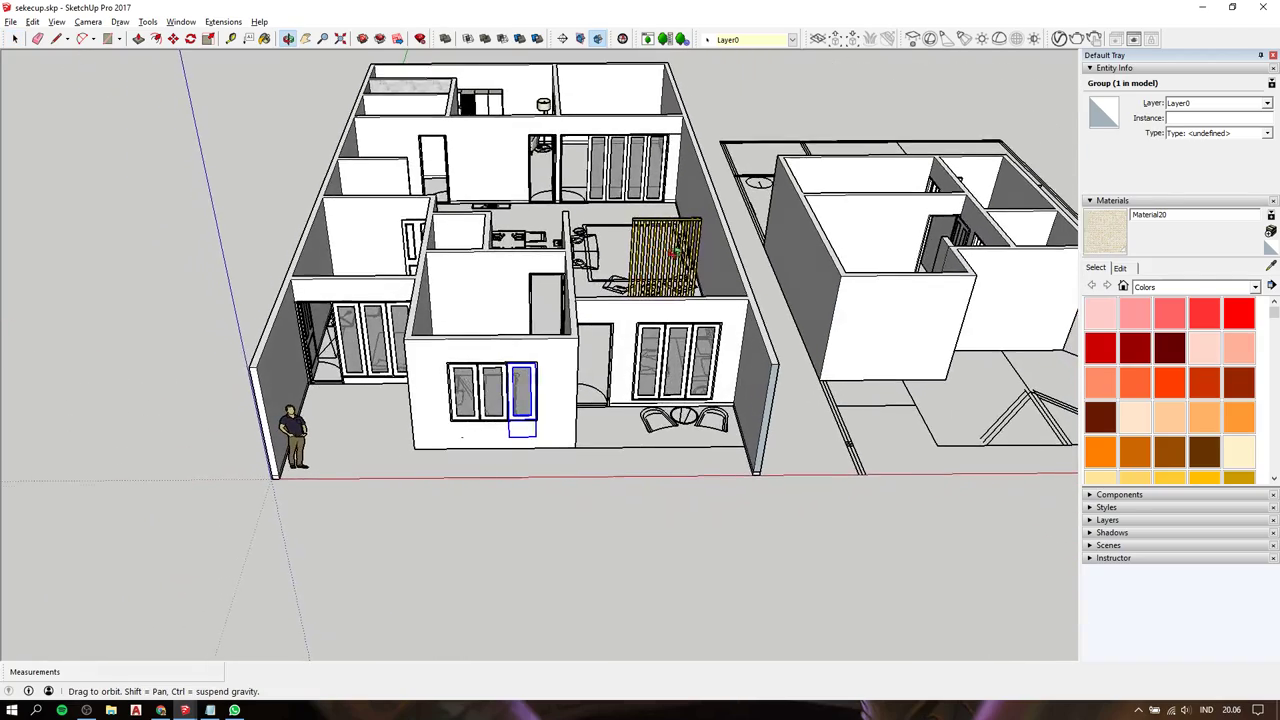
{"action": "left_click_drag", "start_coordinate": [440, 435], "coordinate": [557, 542]}
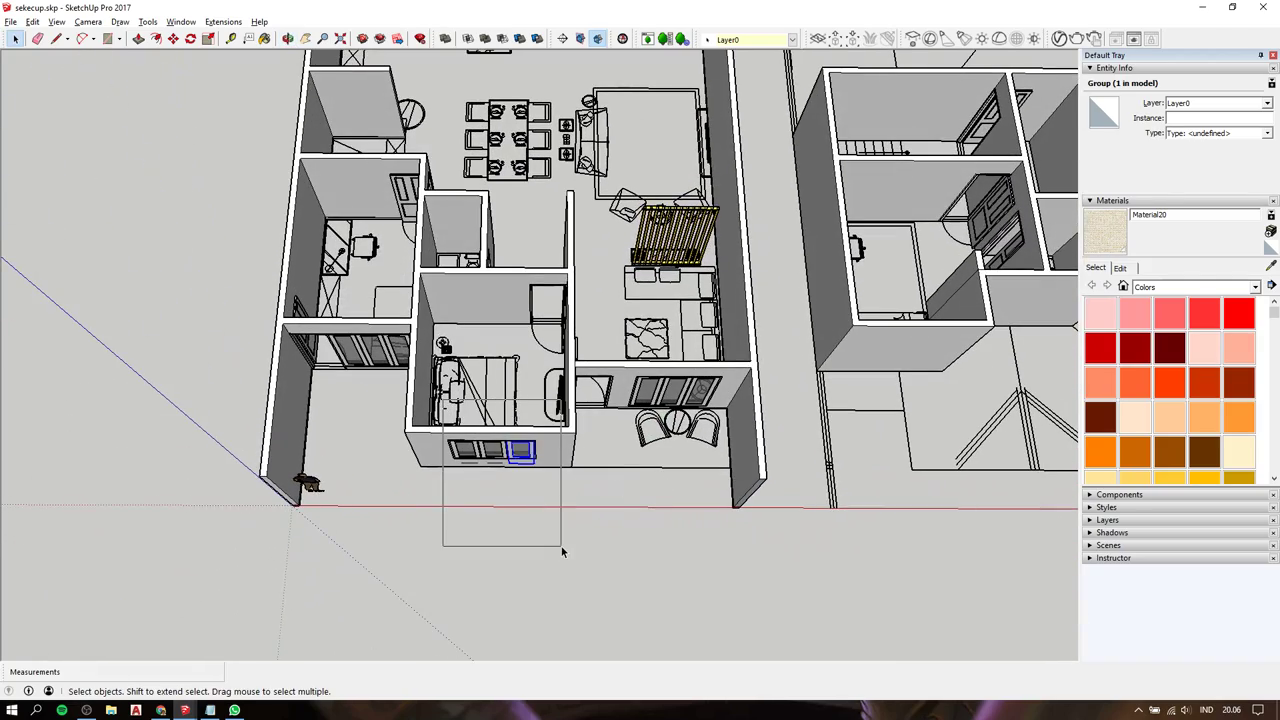
{"action": "key", "text": "c"}
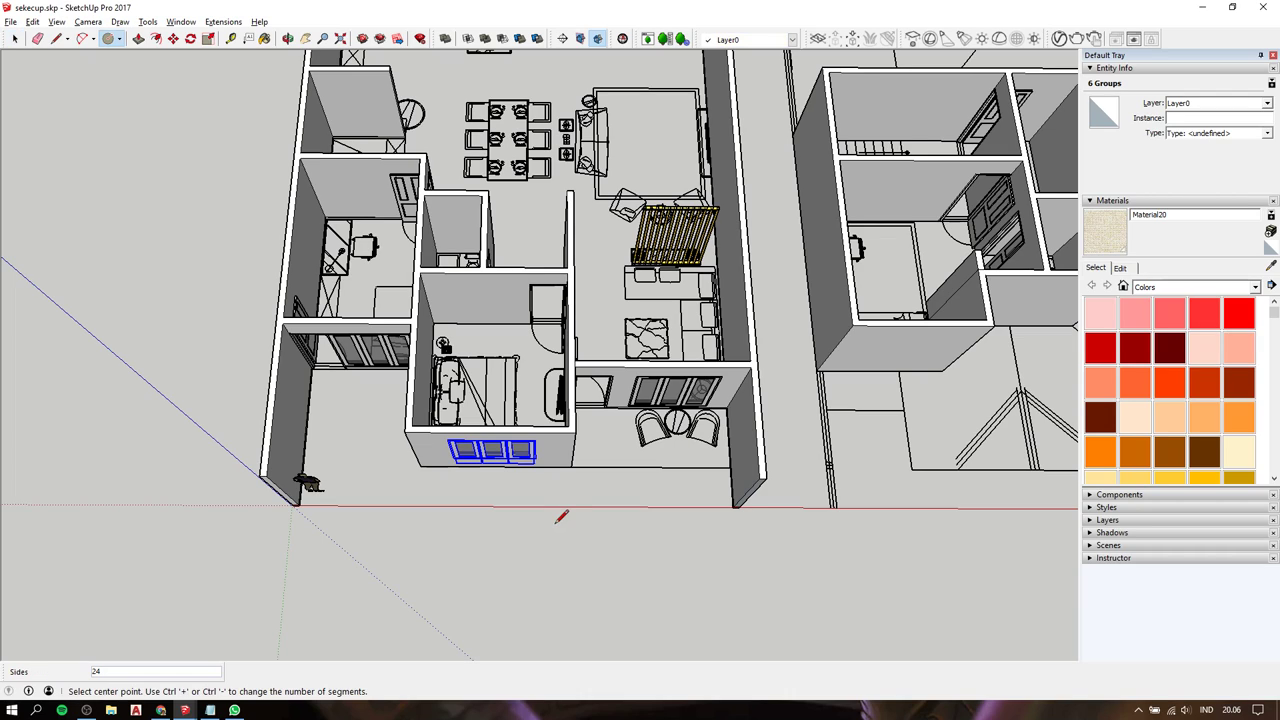
{"action": "key", "text": "o"}
{"action": "key", "text": "m"}
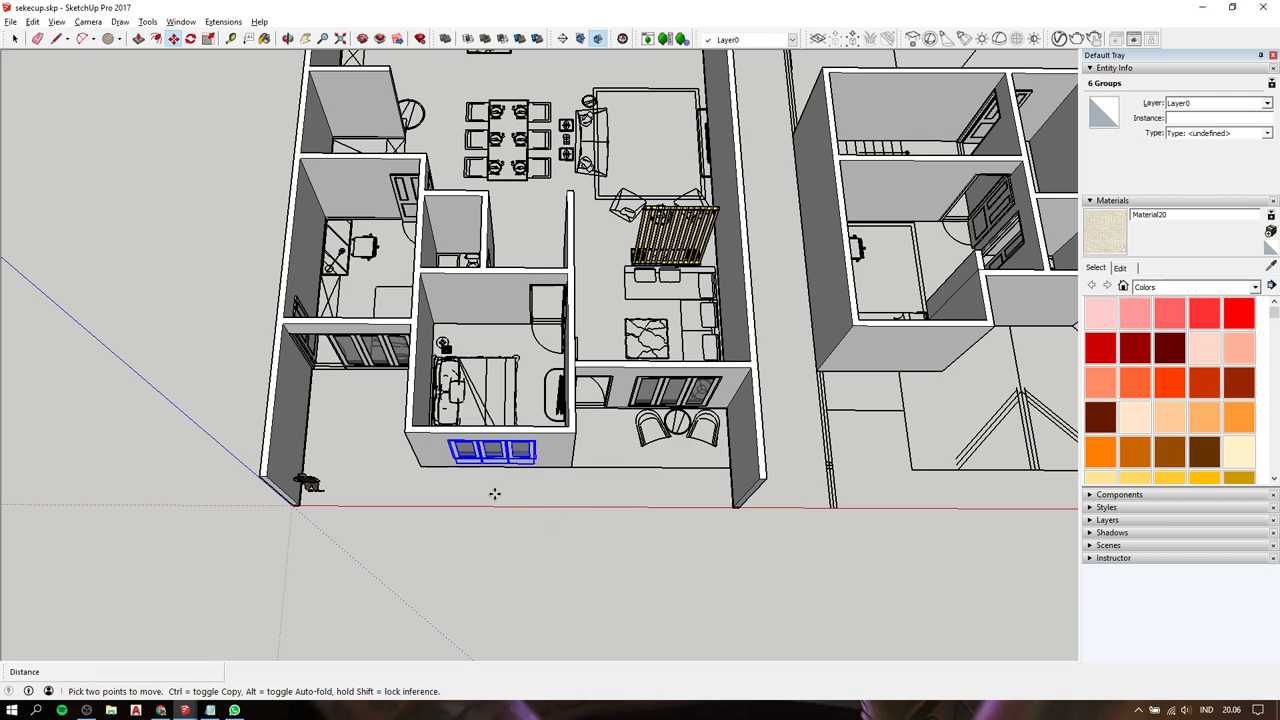
{"action": "left_click", "coordinate": [494, 493]}
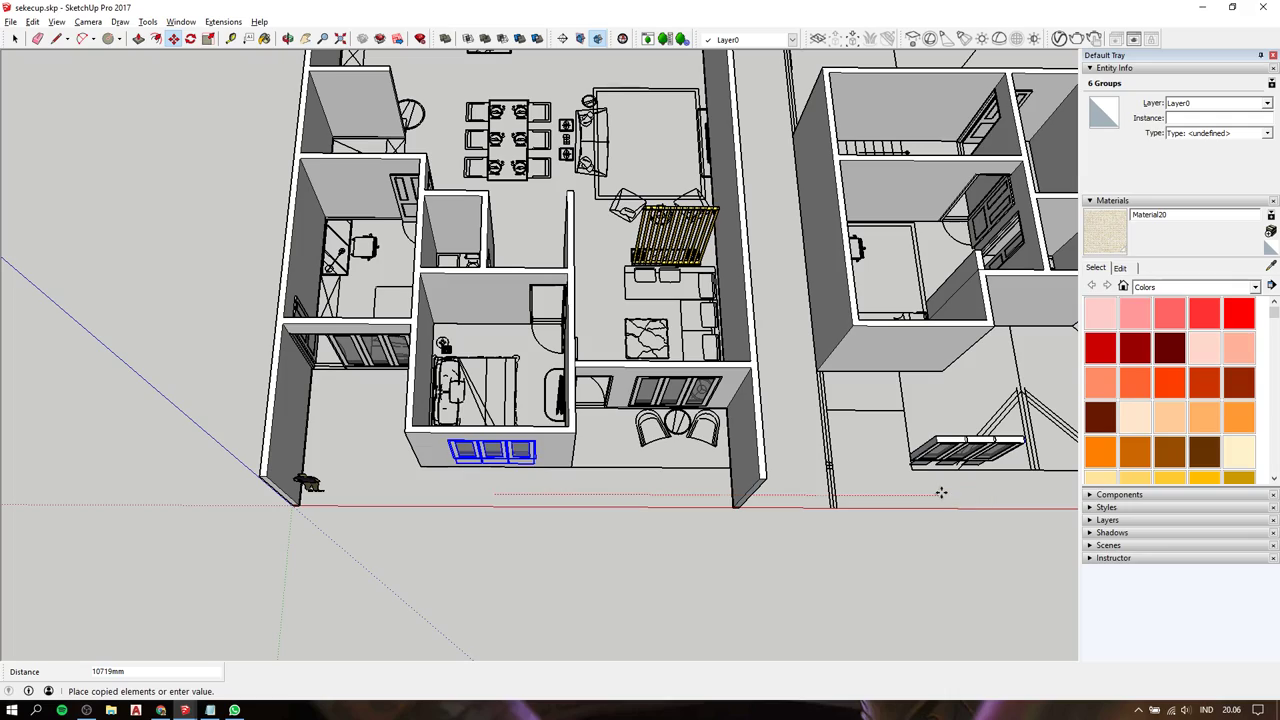
{"action": "middle_click_drag", "start_coordinate": [940, 492], "coordinate": [786, 283]}
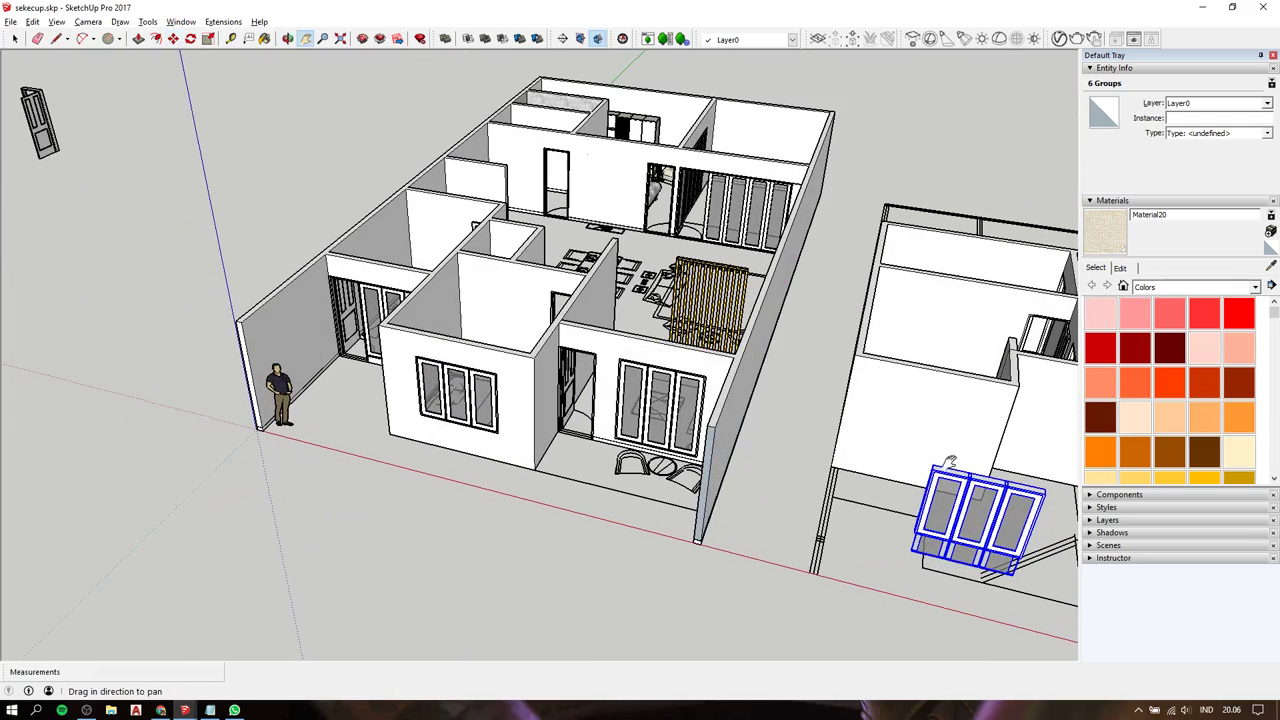
{"action": "scroll", "coordinate": [755, 450], "scroll_direction": "up", "scroll_amount": 3}
{"action": "scroll", "coordinate": [755, 450], "scroll_direction": "up", "scroll_amount": 2}
{"action": "key", "text": "space"}
{"action": "scroll", "coordinate": [754, 468], "scroll_direction": "up", "scroll_amount": 2}
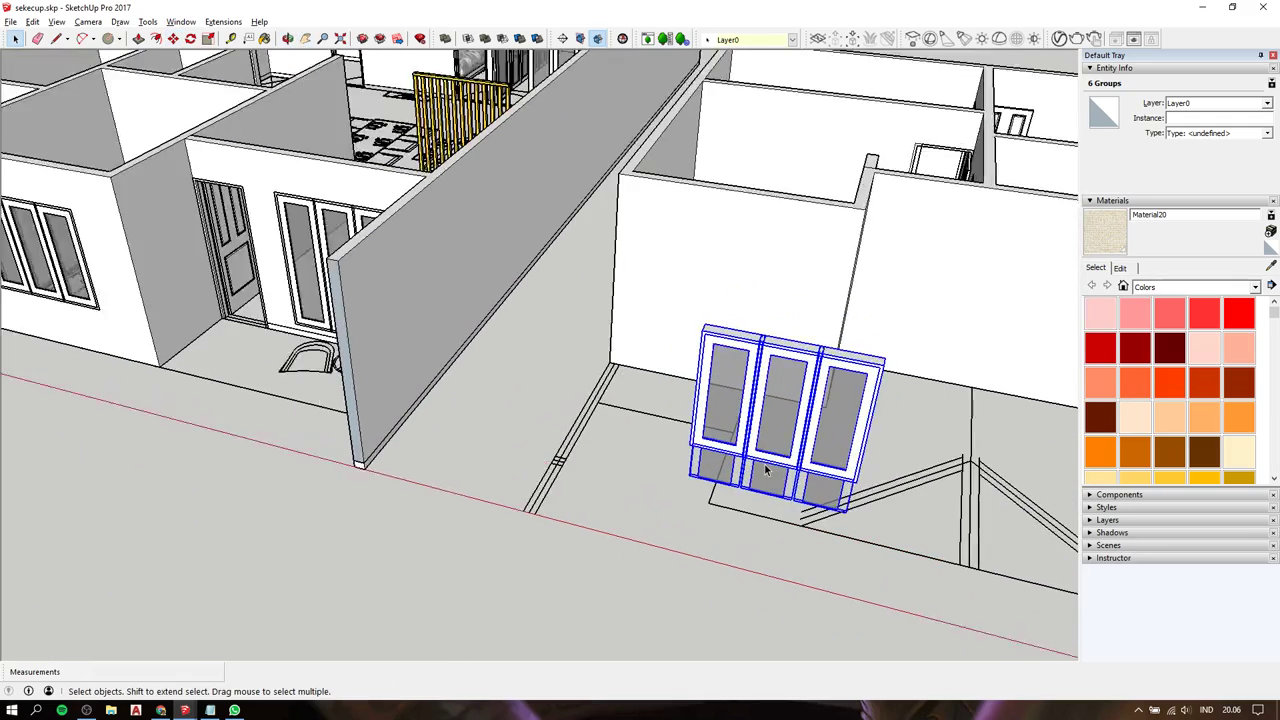
{"action": "middle_click_drag", "start_coordinate": [754, 468], "coordinate": [852, 390]}
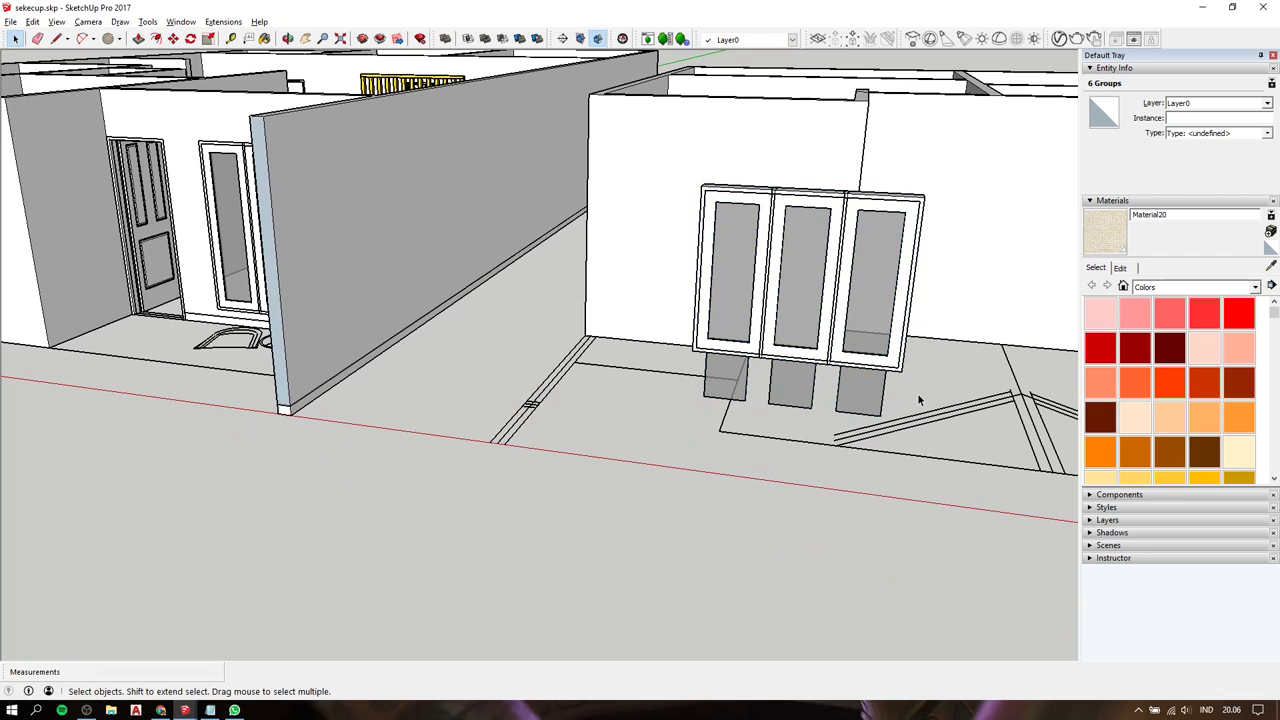
{"action": "left_click_drag", "start_coordinate": [917, 393], "coordinate": [647, 405]}
{"action": "left_click", "coordinate": [766, 428]}
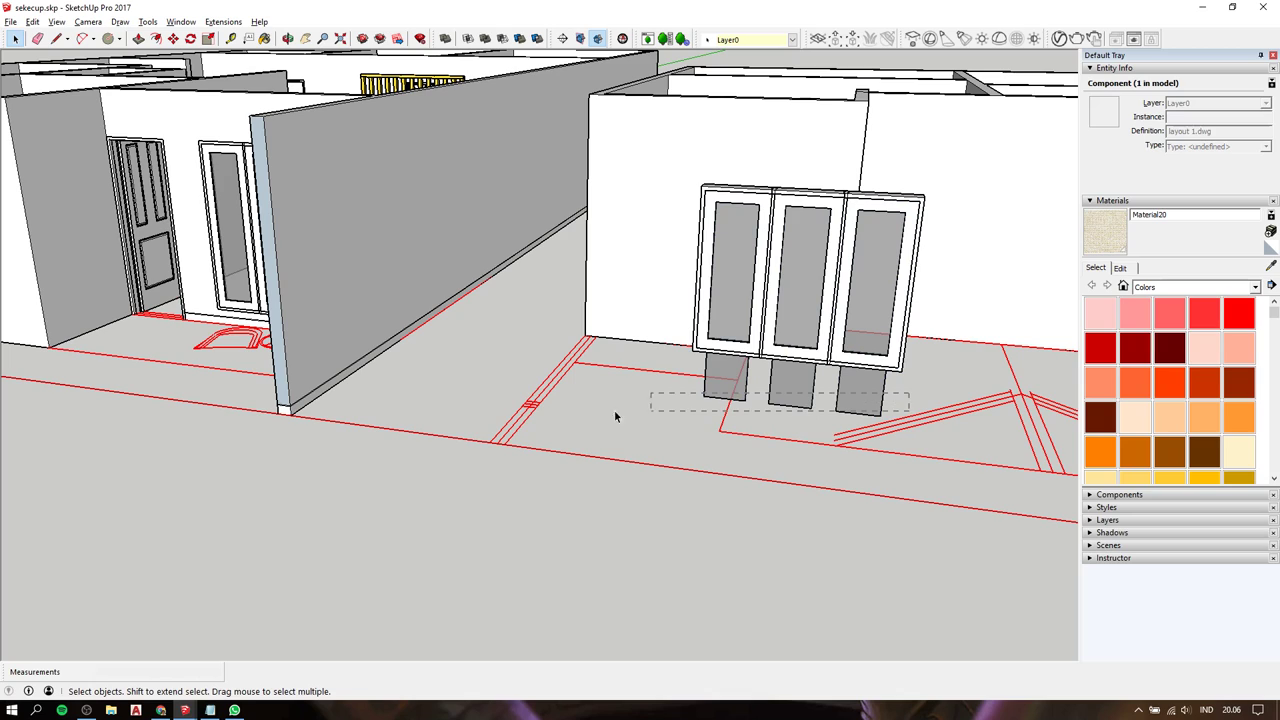
{"action": "left_click_drag", "start_coordinate": [615, 417], "coordinate": [660, 426]}
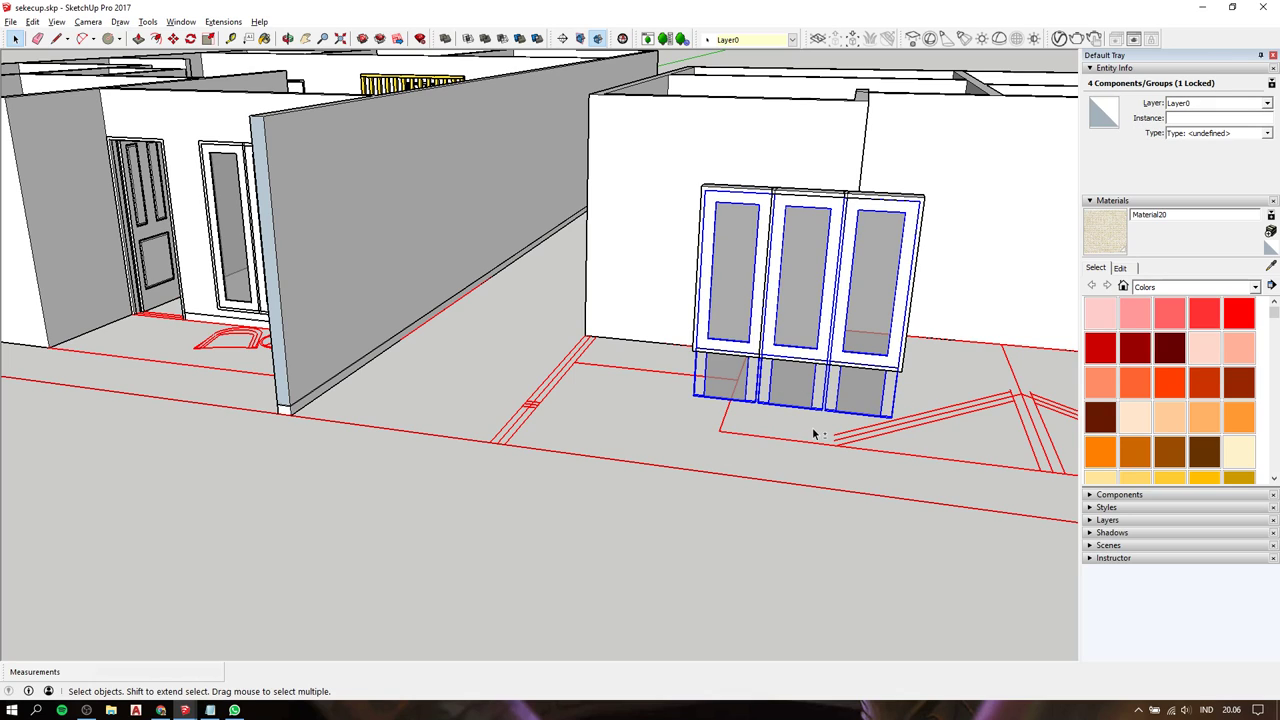
{"action": "left_click", "coordinate": [731, 497], "text": "shift"}
{"action": "key", "text": "s"}
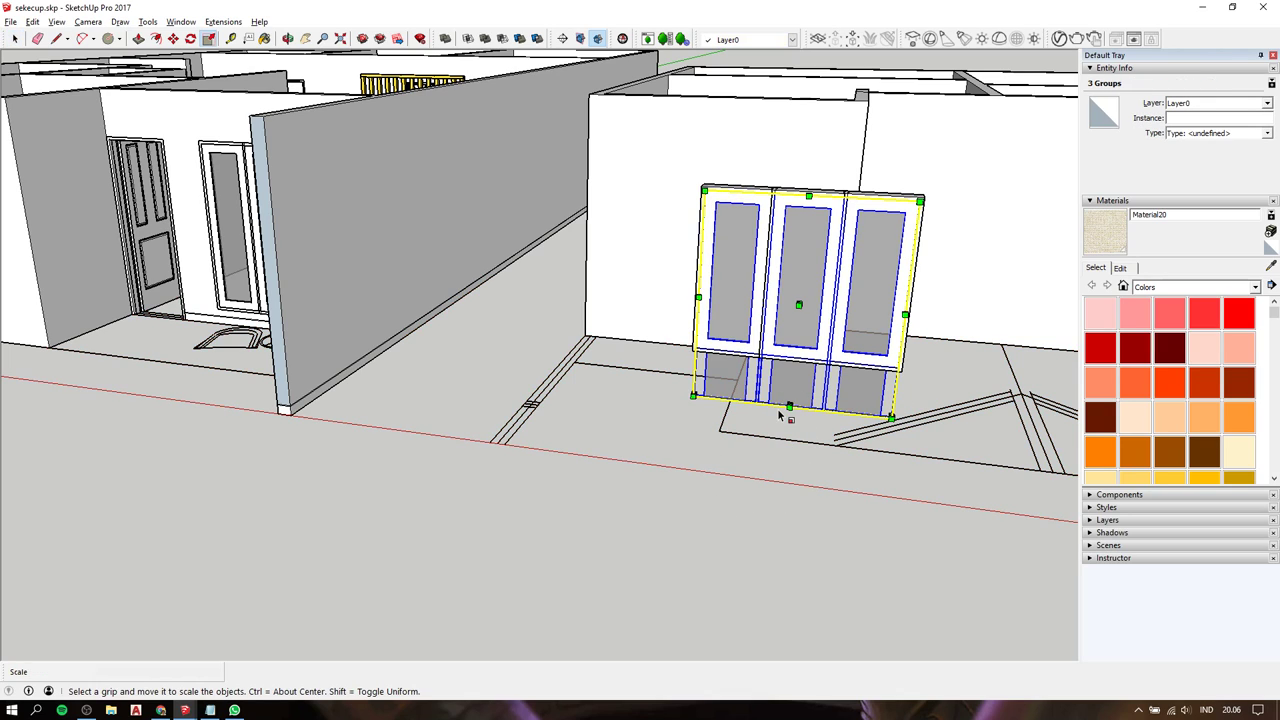
{"action": "middle_click_drag", "start_coordinate": [777, 408], "coordinate": [757, 517]}
{"action": "scroll", "coordinate": [750, 540], "scroll_direction": "up", "scroll_amount": 5}
{"action": "scroll", "coordinate": [738, 548], "scroll_direction": "up", "scroll_amount": 2}
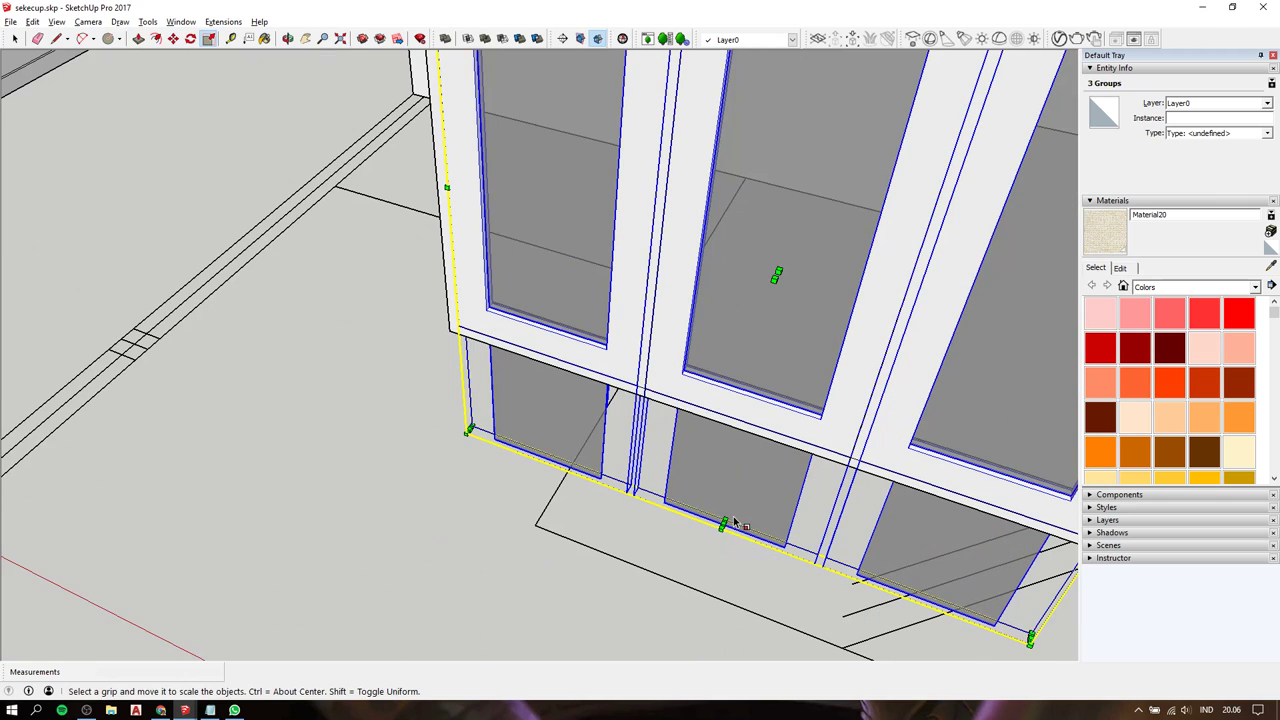
{"action": "left_click_drag", "start_coordinate": [724, 524], "coordinate": [762, 420]}
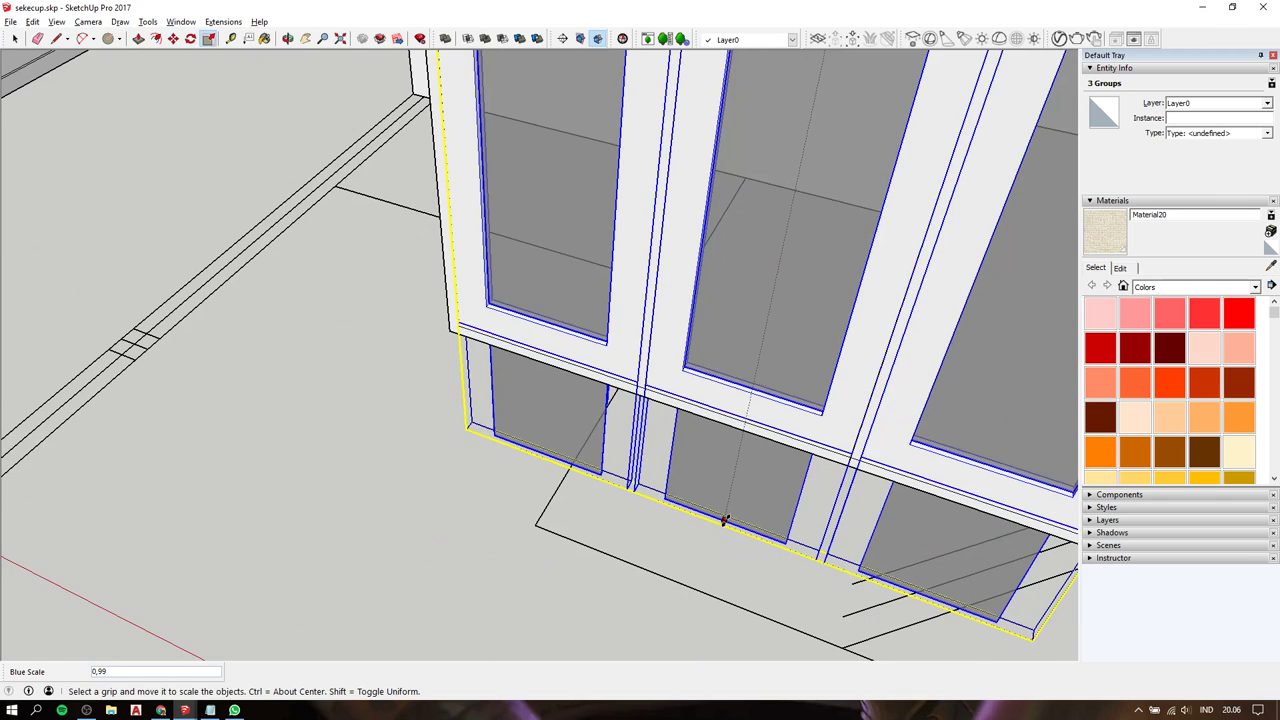
{"action": "key", "text": "space"}
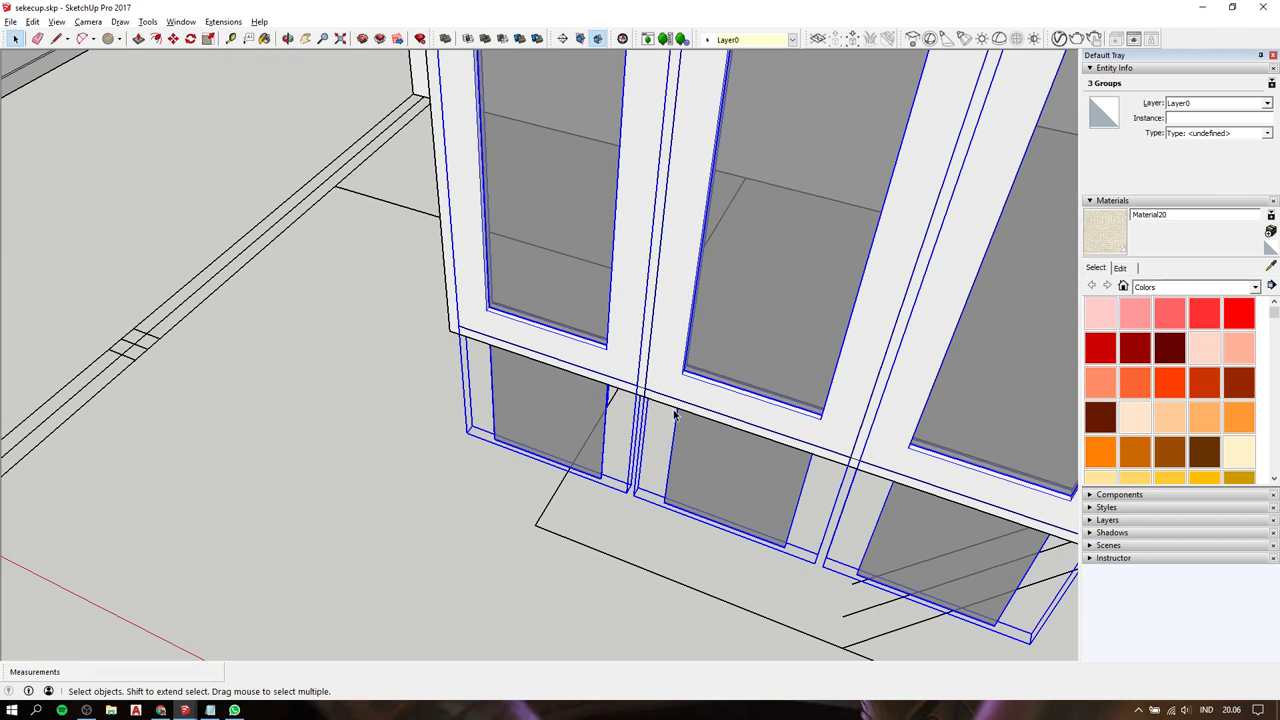
{"action": "middle_click_drag", "start_coordinate": [674, 414], "coordinate": [735, 272]}
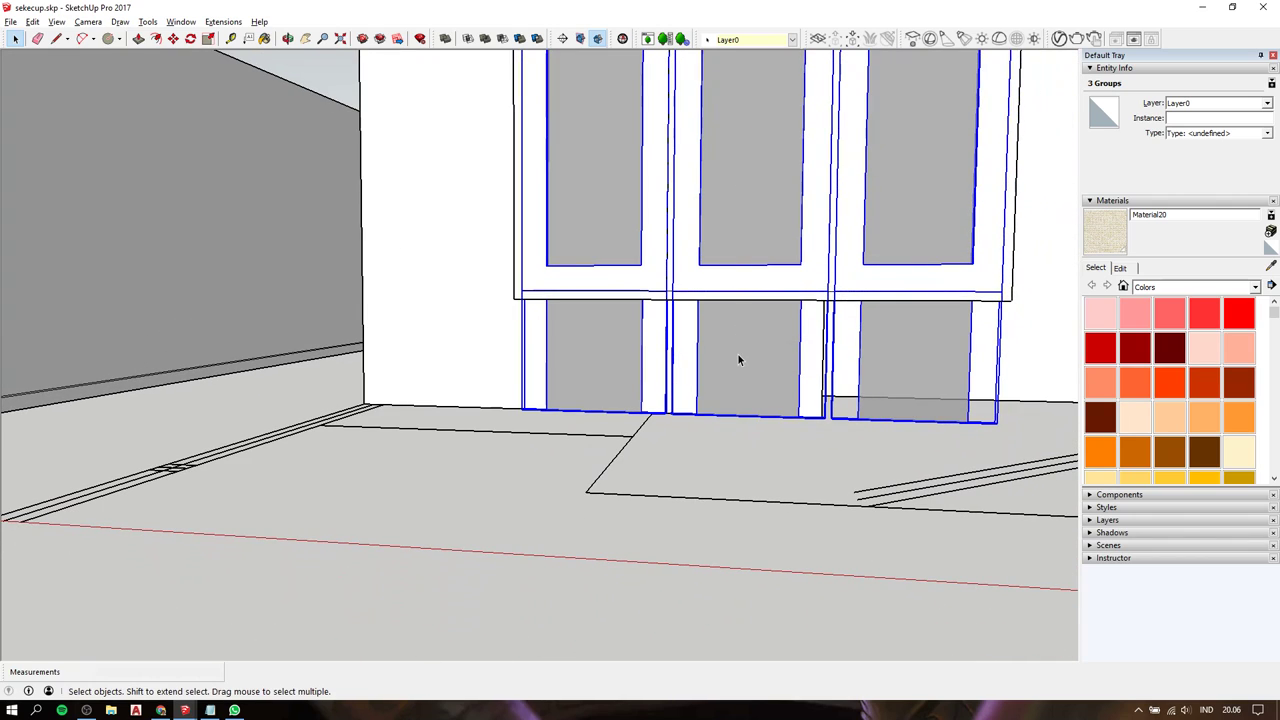
Explode the middle, right and left door groups of the copied window.
{"action": "double_click", "coordinate": [738, 360]}
{"action": "double_click", "coordinate": [738, 360]}
{"action": "left_click", "coordinate": [738, 360]}
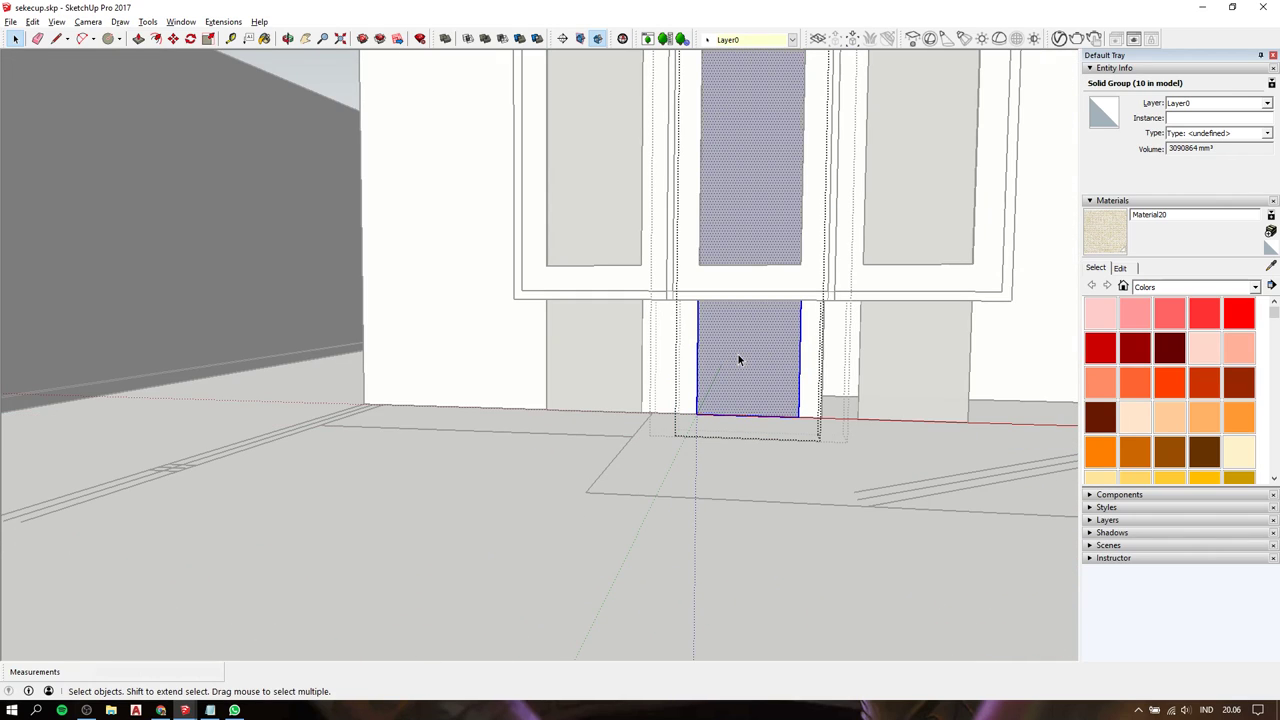
{"action": "key", "text": "Escape"}
{"action": "key", "text": "Escape"}
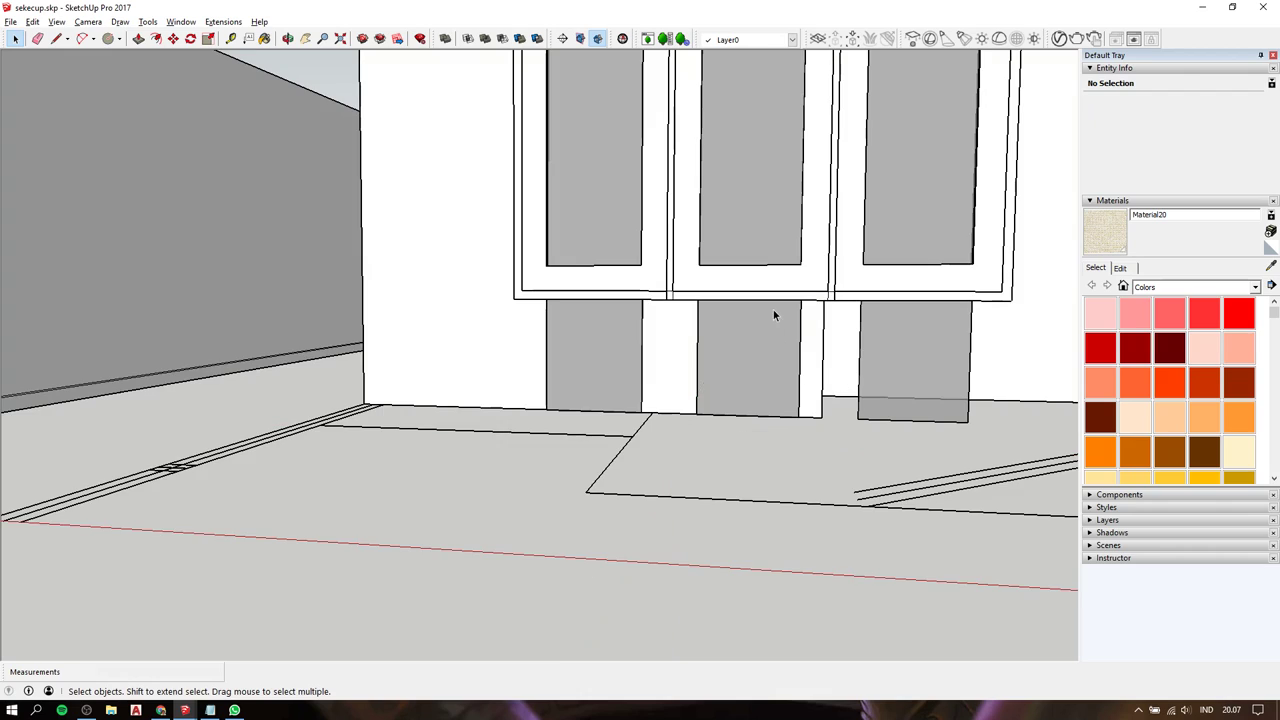
{"action": "left_click", "coordinate": [772, 318]}
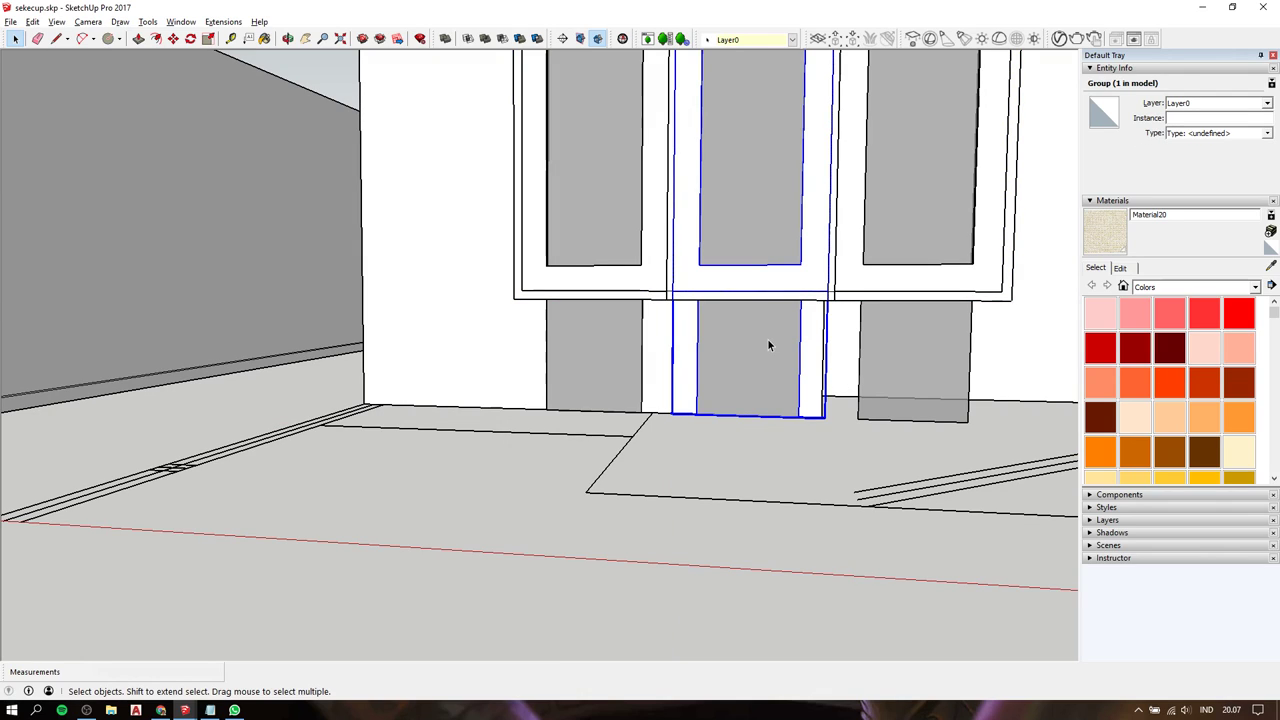
{"action": "right_click", "coordinate": [768, 341]}
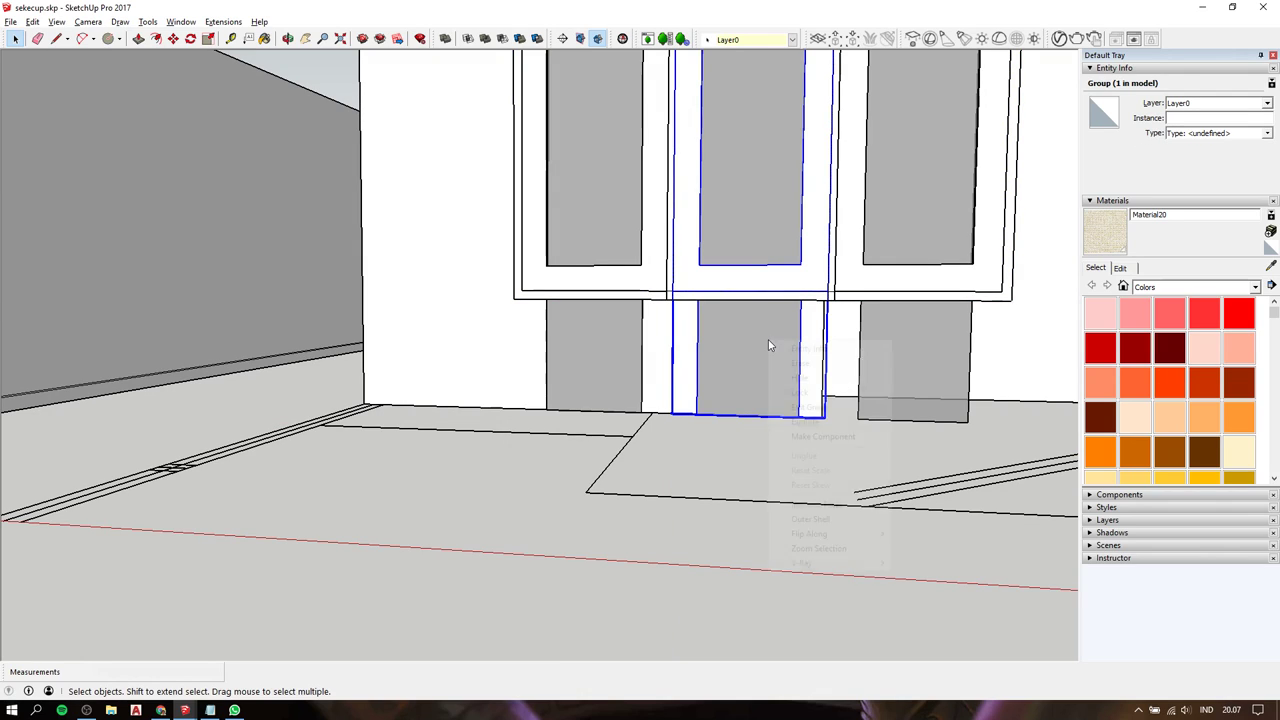
{"action": "left_click", "coordinate": [805, 422]}
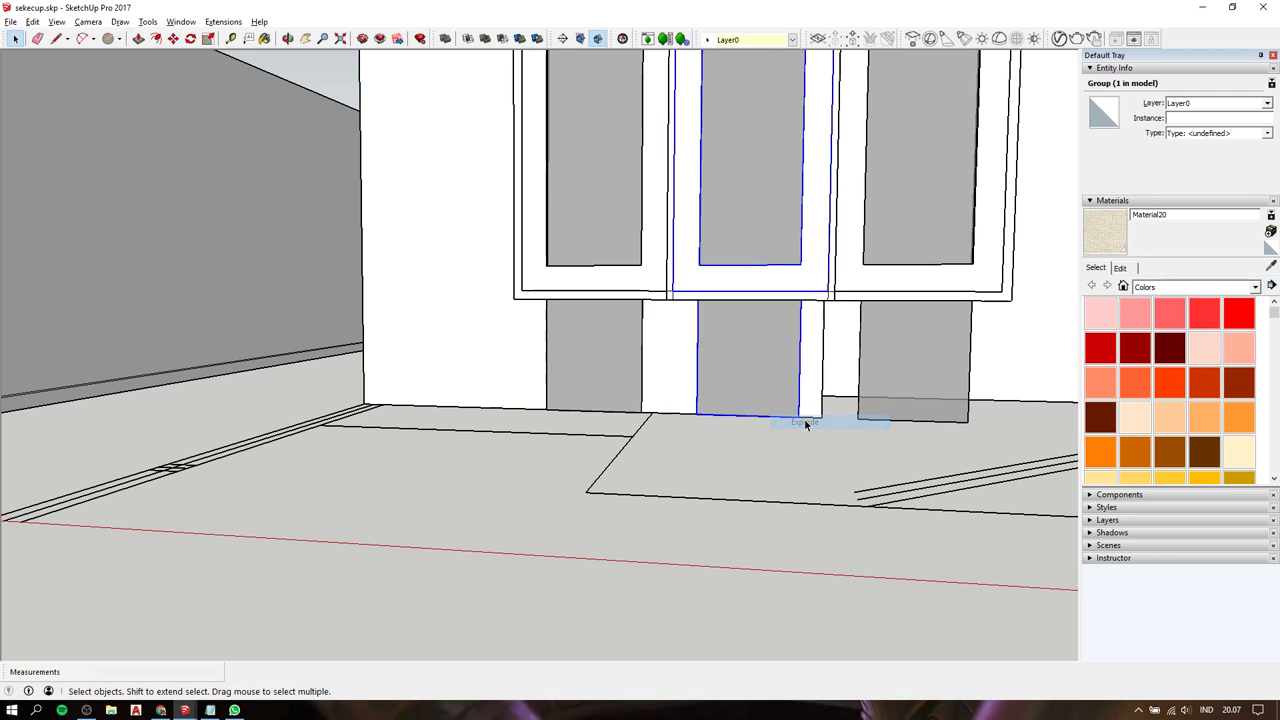
{"action": "right_click", "coordinate": [925, 355]}
{"action": "left_click", "coordinate": [950, 431]}
{"action": "left_click", "coordinate": [630, 370]}
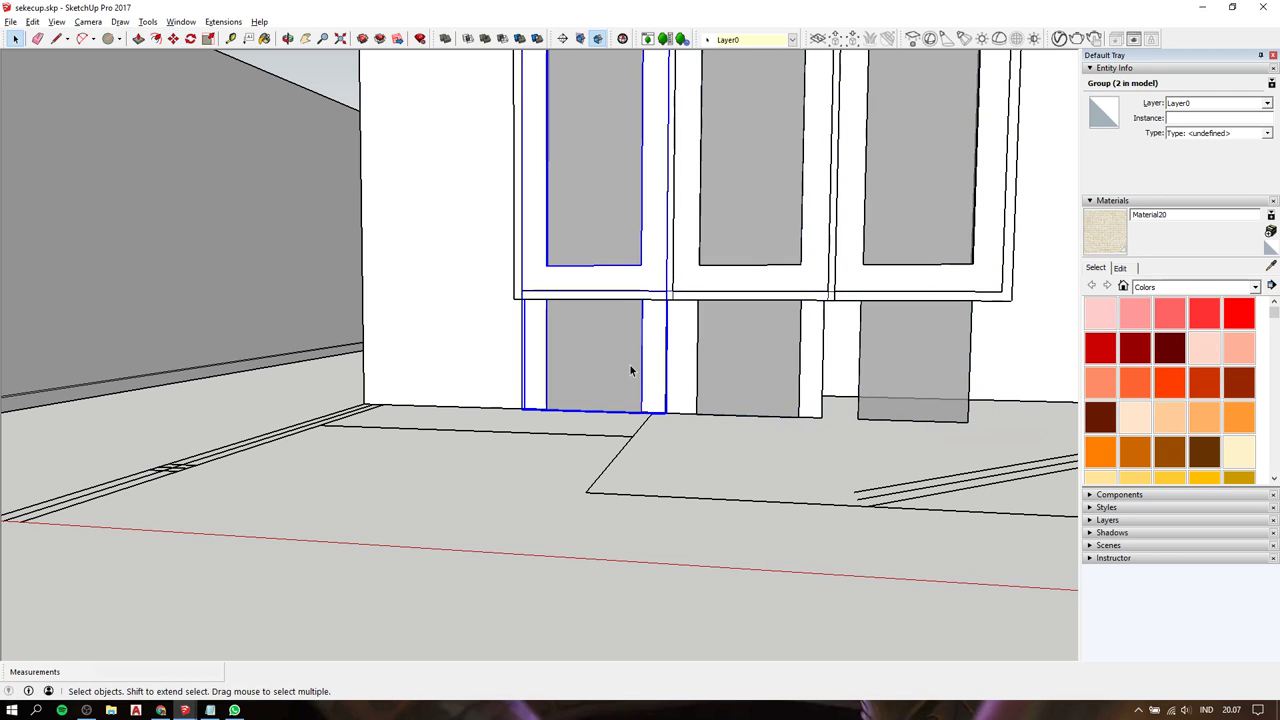
{"action": "right_click", "coordinate": [630, 365]}
{"action": "left_click", "coordinate": [657, 448]}
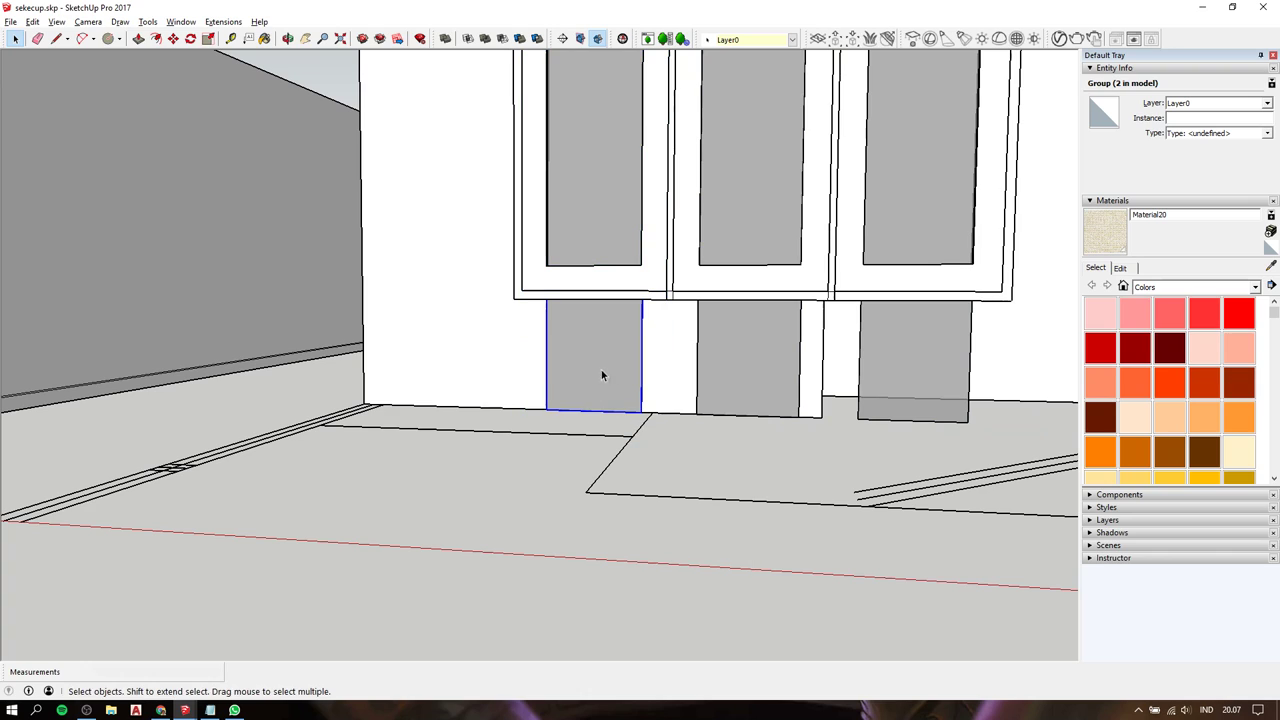
Select the three grey panels below the doors.
{"action": "left_click", "coordinate": [933, 376], "text": "shift"}
{"action": "left_click", "coordinate": [749, 363], "text": "shift"}
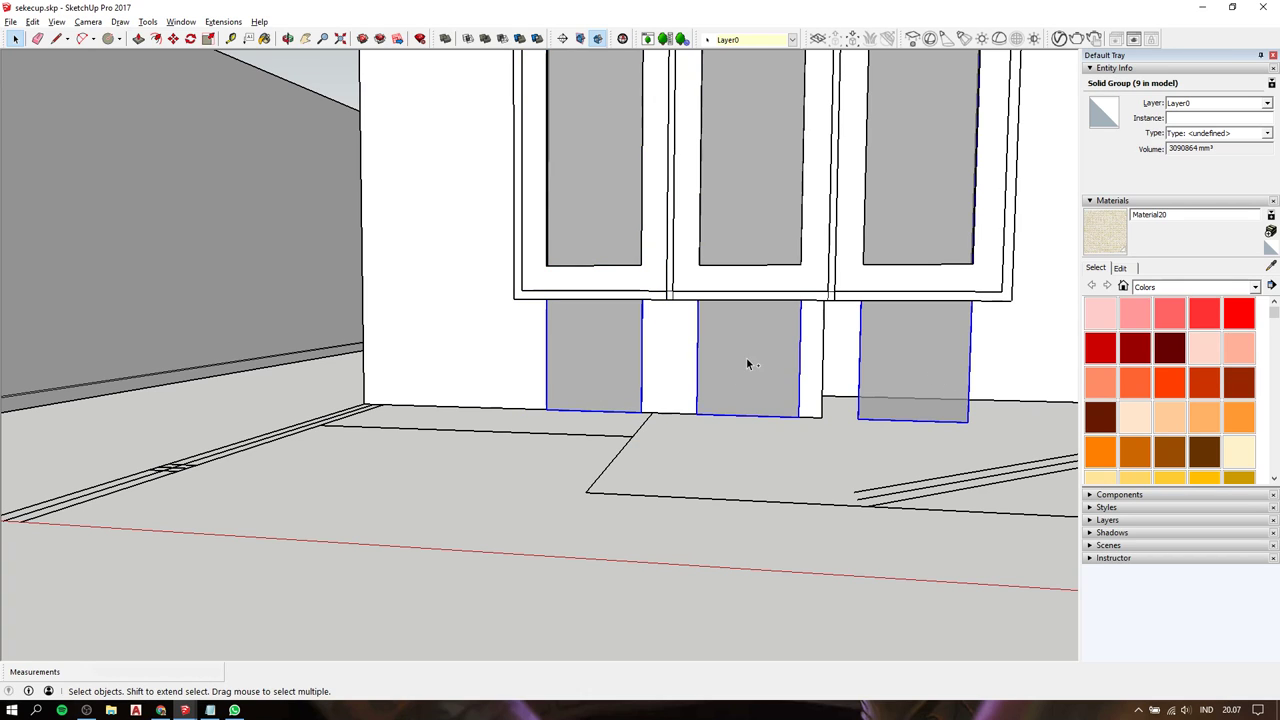
{"action": "mouse_move", "coordinate": [749, 363]}
{"action": "middle_mouse_down"}
{"action": "mouse_move", "coordinate": [763, 523]}
{"action": "mouse_move", "coordinate": [748, 465]}
{"action": "middle_mouse_up"}
Scale the grey panels to 0.70 along the blue axis, then select all window pieces.
{"action": "key", "text": "s"}
{"action": "scroll", "coordinate": [737, 452], "scroll_direction": "up", "scroll_amount": 3}
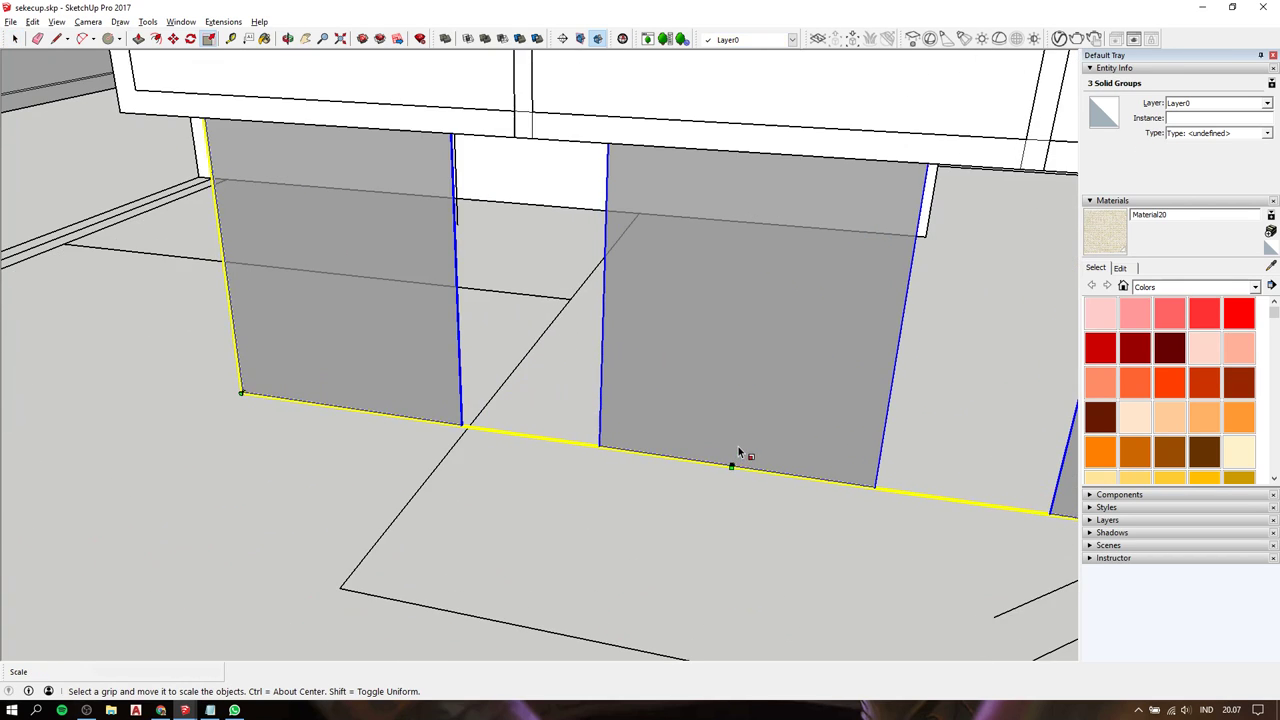
{"action": "scroll", "coordinate": [735, 468], "scroll_direction": "up", "scroll_amount": 2}
{"action": "scroll", "coordinate": [735, 470], "scroll_direction": "up", "scroll_amount": 2}
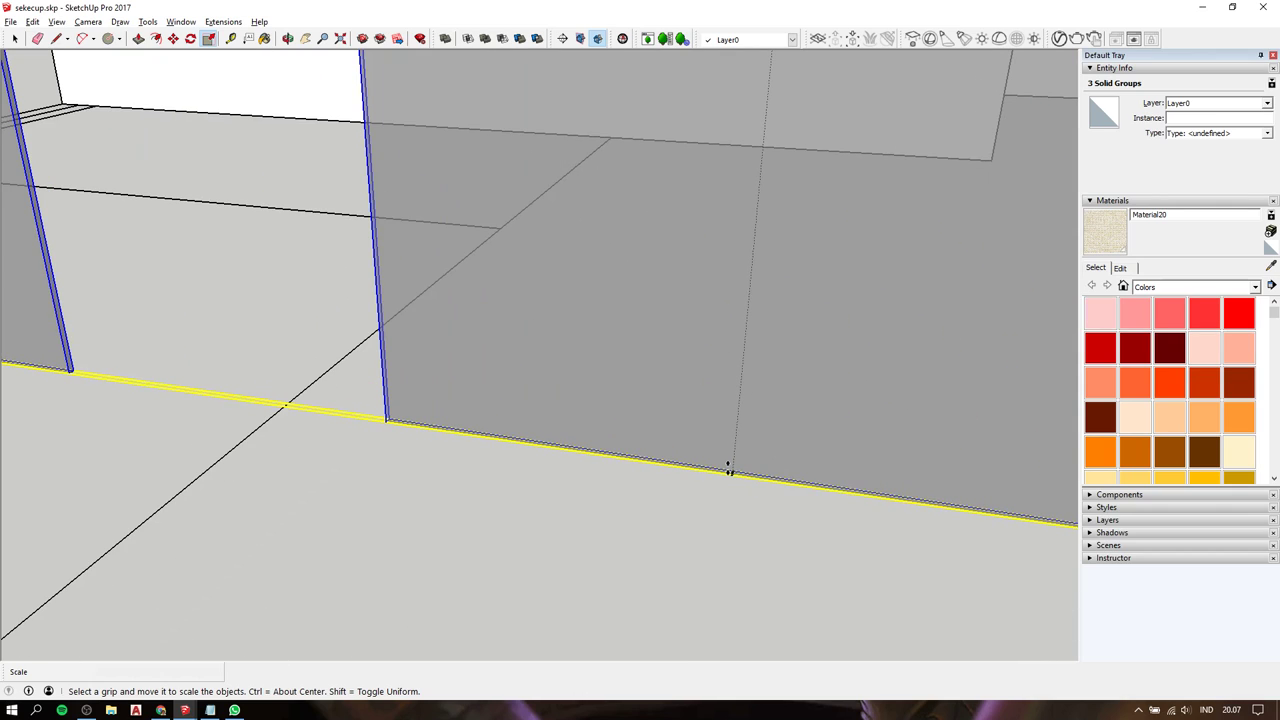
{"action": "left_click", "coordinate": [728, 470]}
{"action": "scroll", "coordinate": [726, 426], "scroll_direction": "down", "scroll_amount": 2}
{"action": "scroll", "coordinate": [726, 426], "scroll_direction": "down", "scroll_amount": 2}
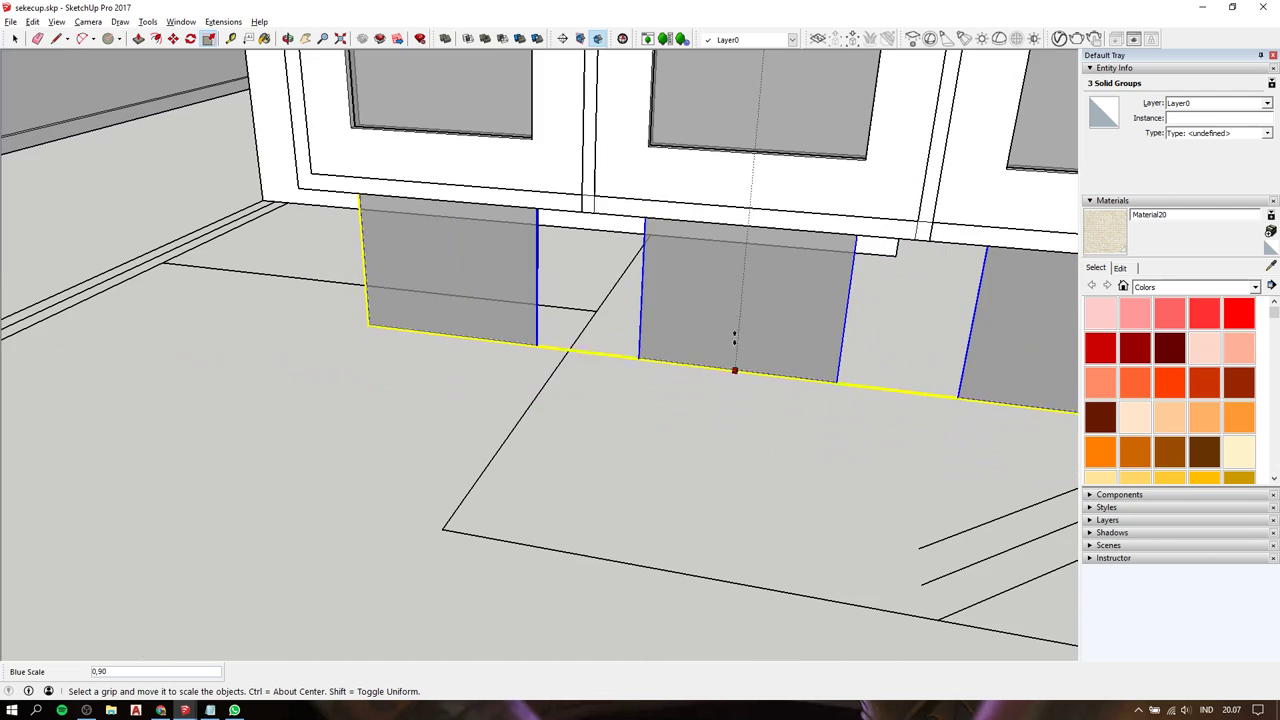
{"action": "scroll", "coordinate": [734, 366], "scroll_direction": "down", "scroll_amount": 2}
{"action": "left_click", "coordinate": [795, 172]}
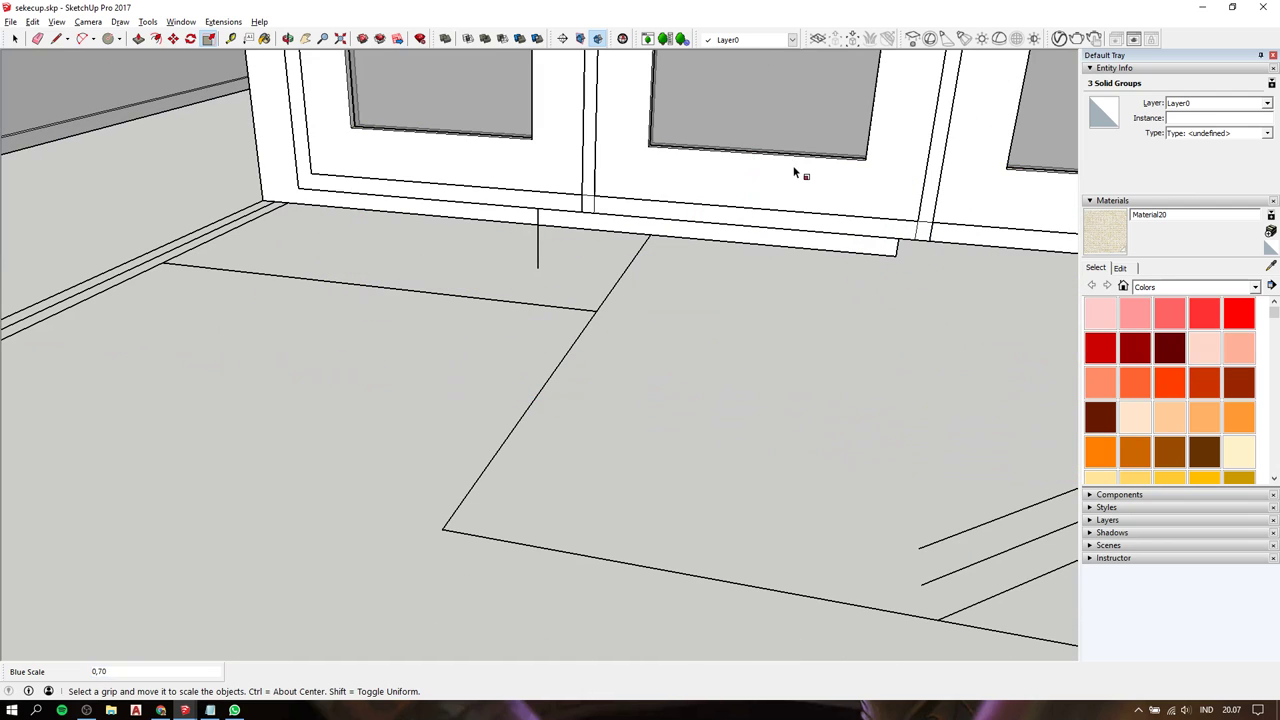
{"action": "scroll", "coordinate": [787, 187], "scroll_direction": "down", "scroll_amount": 2}
{"action": "key", "text": "space"}
{"action": "middle_click_drag", "start_coordinate": [780, 200], "coordinate": [775, 495]}
{"action": "left_click_drag", "start_coordinate": [598, 298], "coordinate": [1005, 605]}
Make the selected window pieces into one group.
{"action": "right_click", "coordinate": [841, 400]}
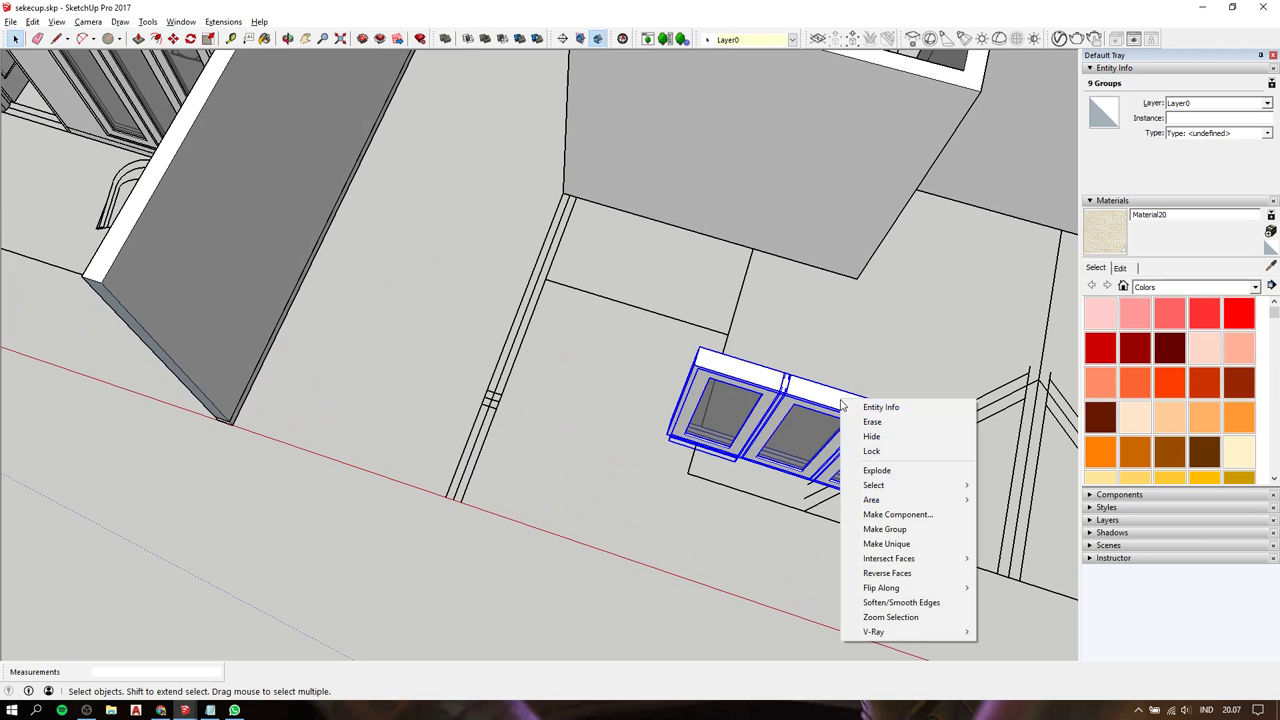
{"action": "left_click", "coordinate": [878, 530]}
{"action": "mouse_move", "coordinate": [878, 530]}
{"action": "middle_mouse_down"}
{"action": "mouse_move", "coordinate": [694, 389]}
{"action": "mouse_move", "coordinate": [662, 149]}
{"action": "mouse_move", "coordinate": [690, 152]}
{"action": "middle_mouse_up"}
{"action": "scroll", "coordinate": [690, 153], "scroll_direction": "up", "scroll_amount": 3}
{"action": "scroll", "coordinate": [690, 153], "scroll_direction": "up", "scroll_amount": 2}
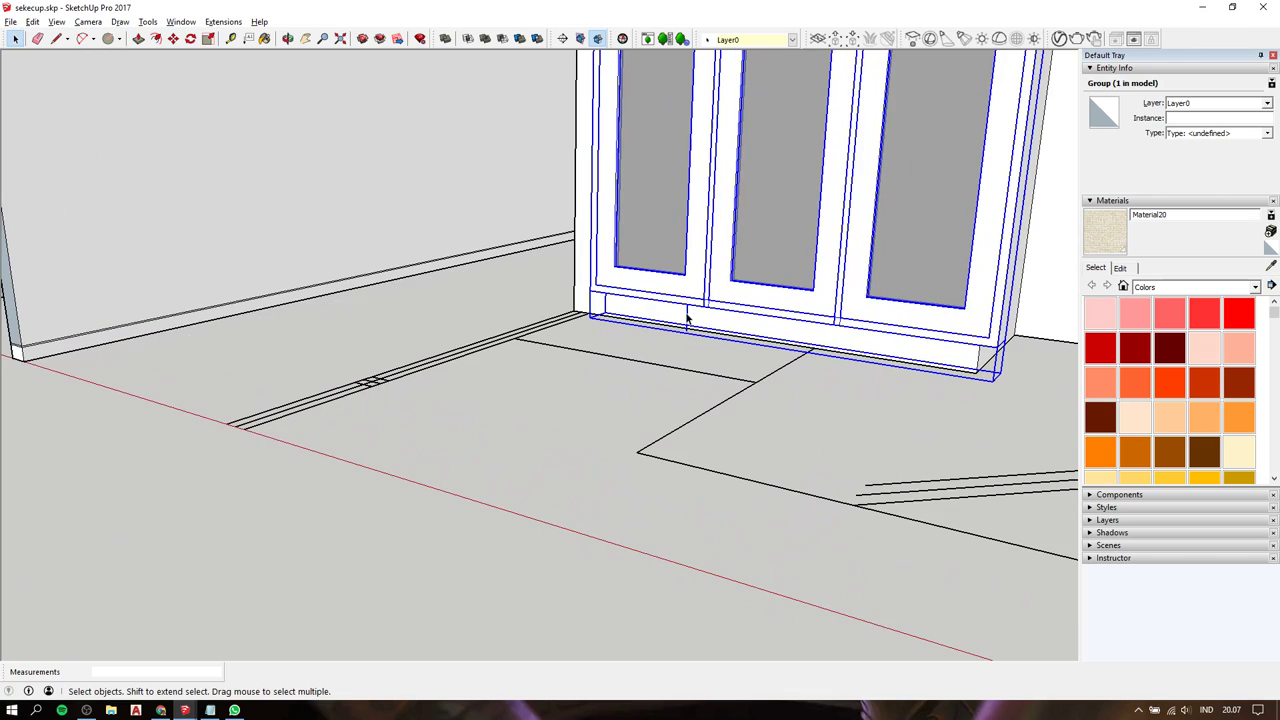
Open the new window group and inspect the left door leaf's frame geometry.
{"action": "double_click", "coordinate": [686, 318]}
{"action": "left_click", "coordinate": [686, 318]}
{"action": "double_click", "coordinate": [686, 318]}
{"action": "triple_click", "coordinate": [686, 318]}
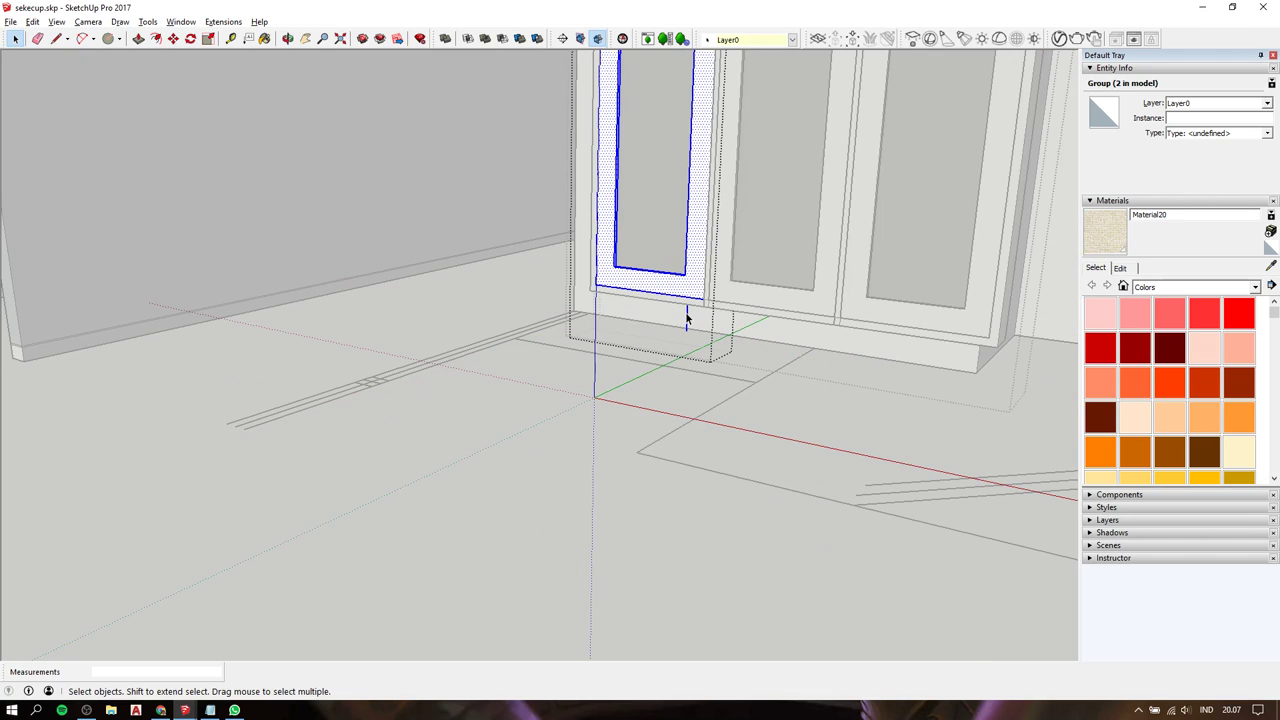
{"action": "left_click", "coordinate": [624, 340]}
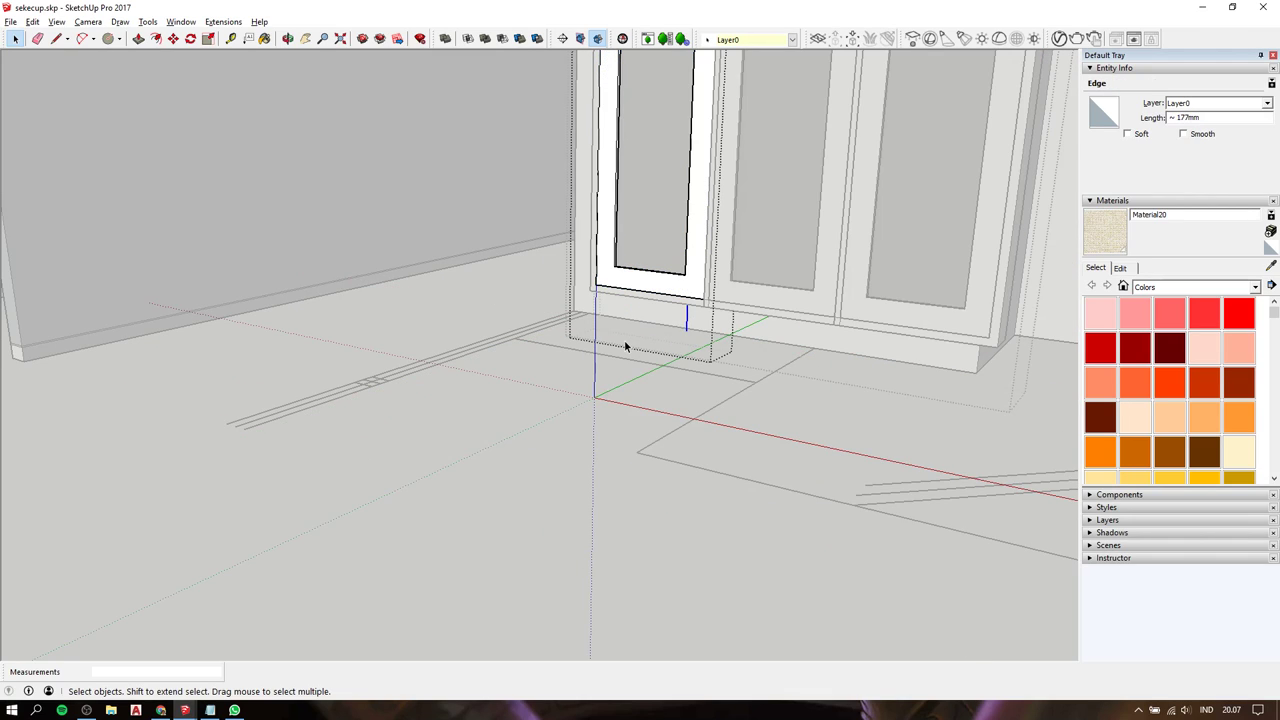
{"action": "middle_click_drag", "start_coordinate": [624, 340], "coordinate": [880, 438]}
{"action": "scroll", "coordinate": [880, 438], "scroll_direction": "up", "scroll_amount": 3}
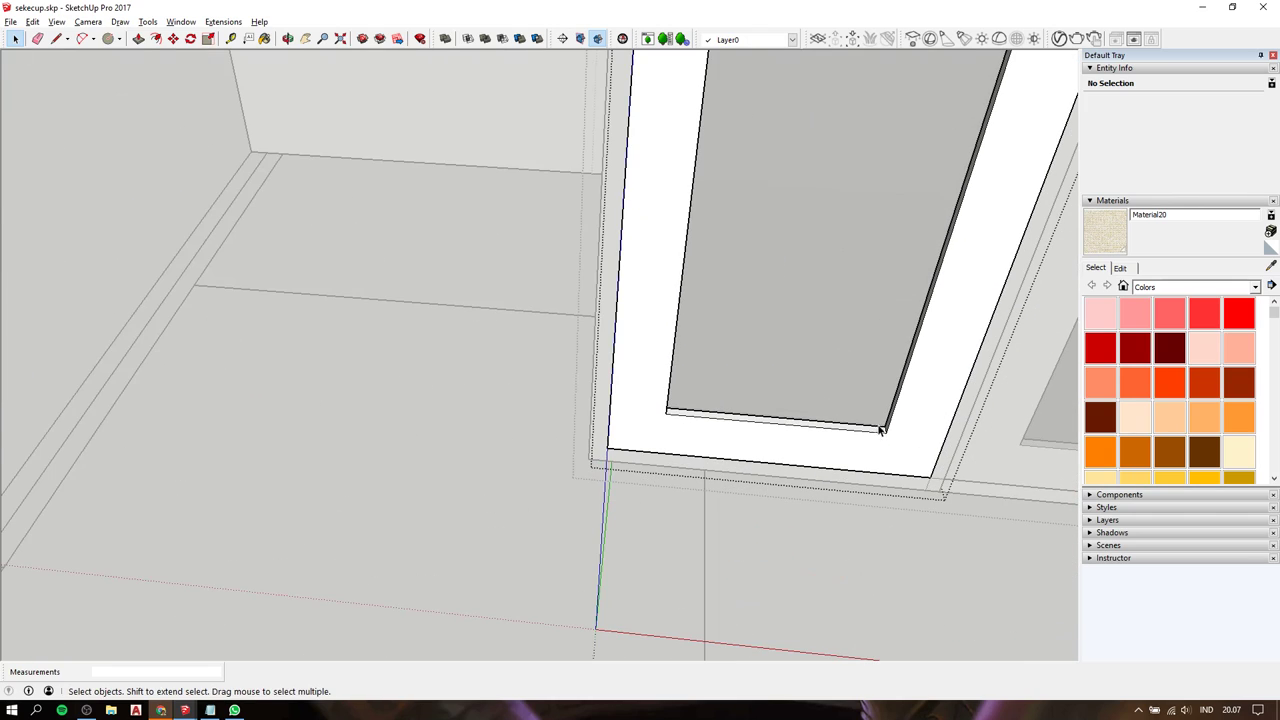
Press F1, then return to the SketchUp model window.
{"action": "key", "text": "F1"}
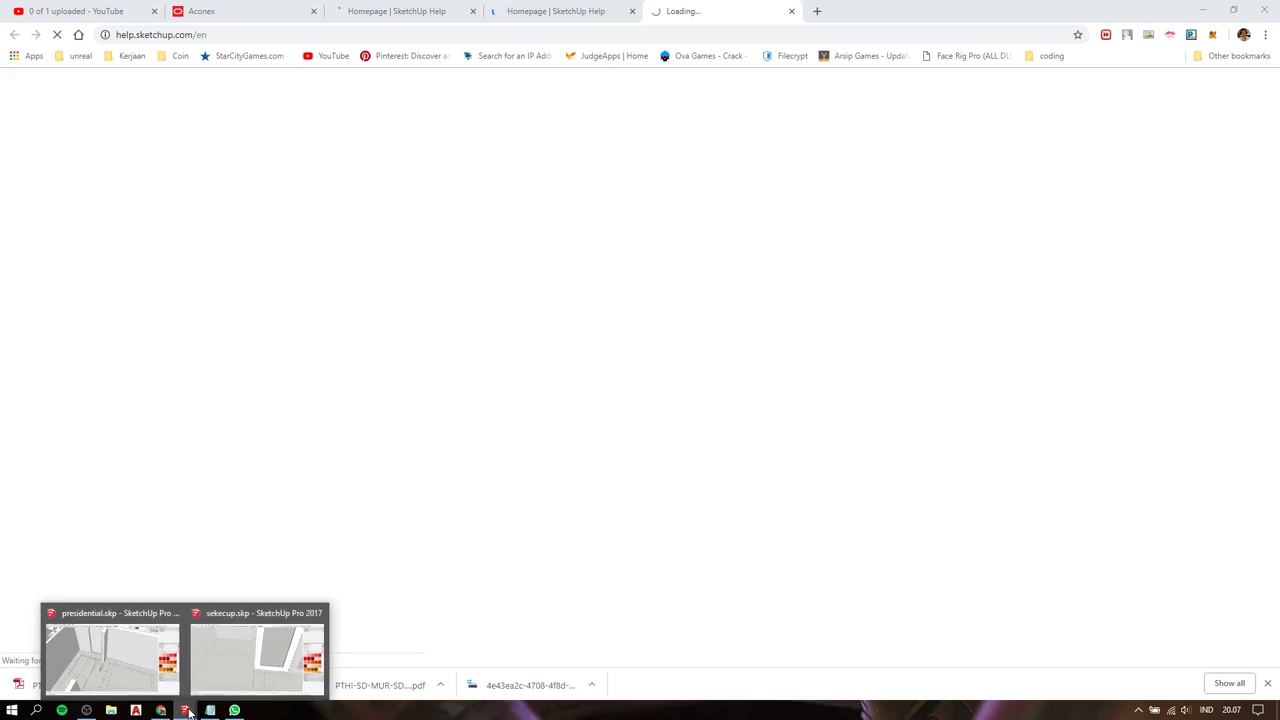
{"action": "left_click", "coordinate": [265, 623]}
{"action": "scroll", "coordinate": [274, 495], "scroll_direction": "down", "scroll_amount": 3}
{"action": "scroll", "coordinate": [277, 487], "scroll_direction": "down", "scroll_amount": 3}
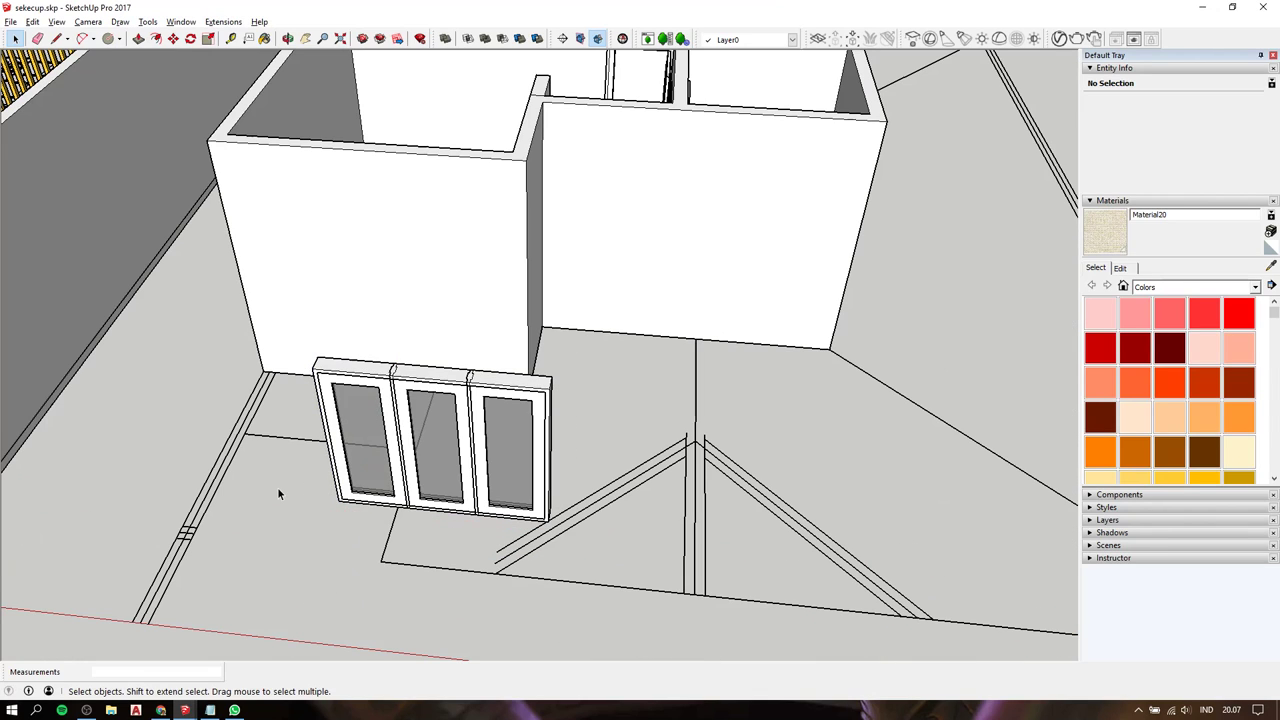
Select the window unit group and zoom in on it, with back edges shown.
{"action": "left_click", "coordinate": [419, 440]}
{"action": "middle_click_drag", "start_coordinate": [429, 457], "coordinate": [464, 500]}
{"action": "scroll", "coordinate": [464, 500], "scroll_direction": "down", "scroll_amount": 2}
{"action": "key", "text": "m"}
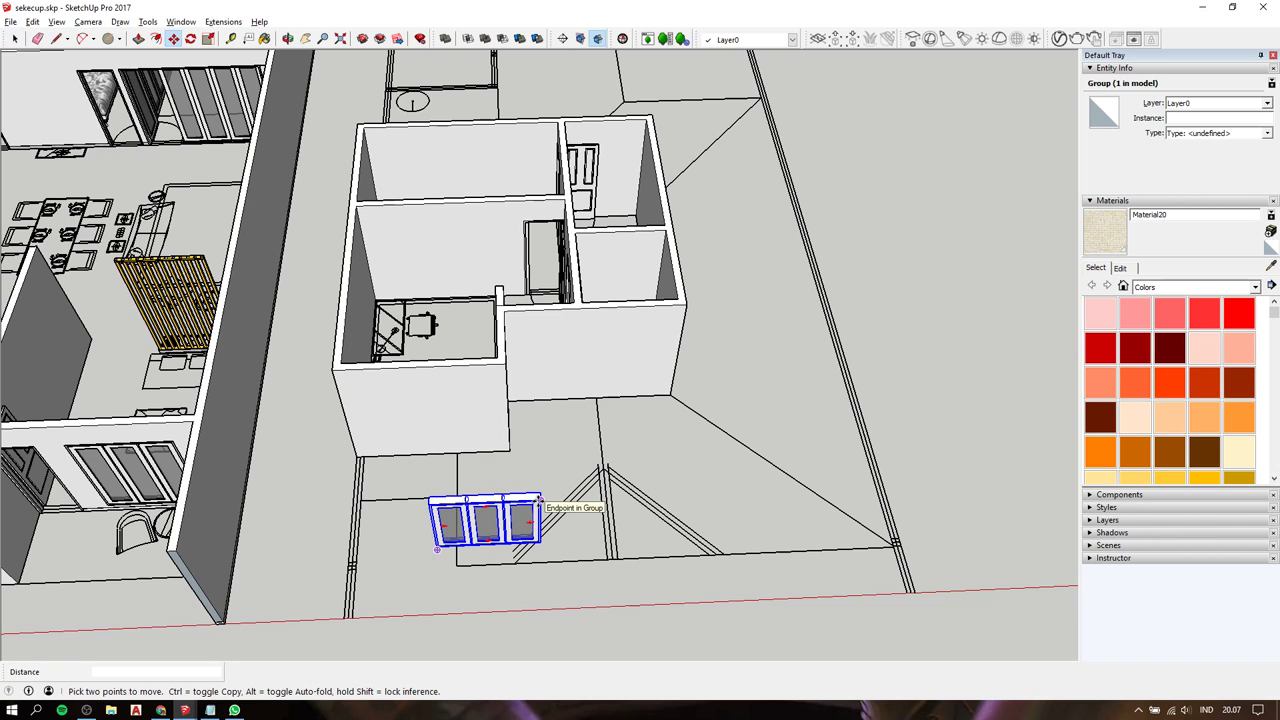
{"action": "key", "text": "space"}
{"action": "scroll", "coordinate": [458, 455], "scroll_direction": "up", "scroll_amount": 5}
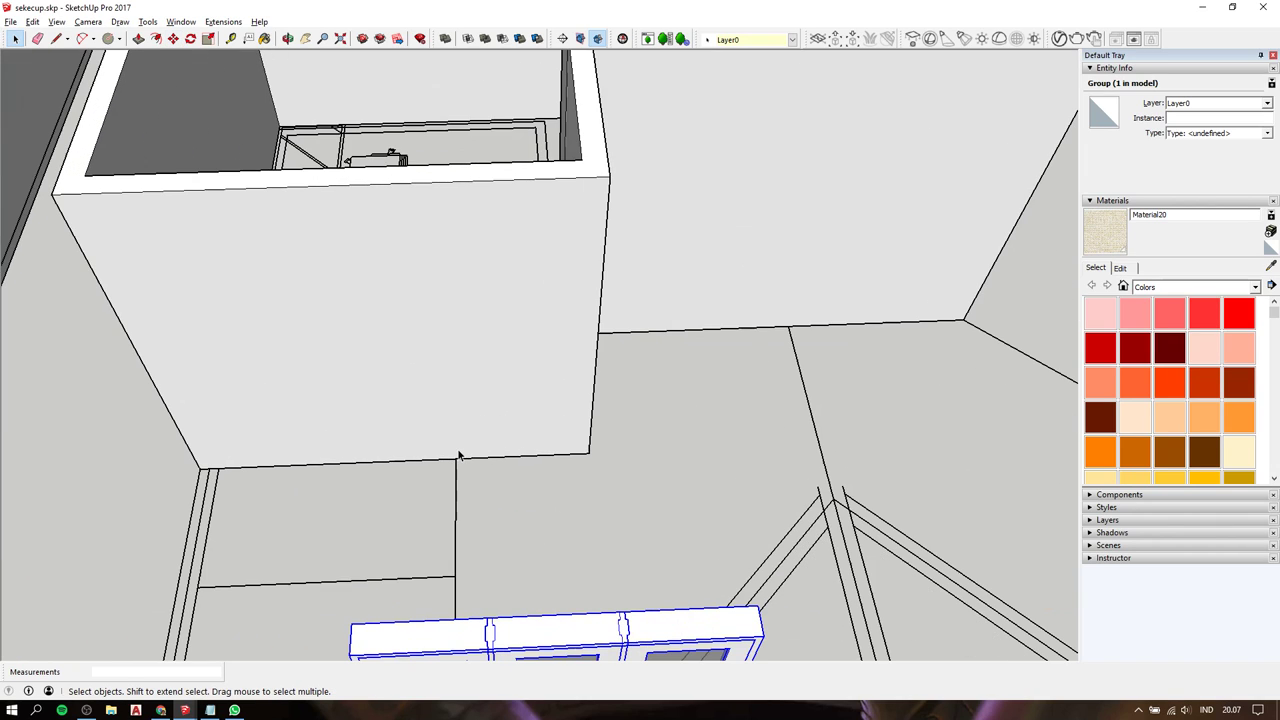
{"action": "key", "text": "k"}
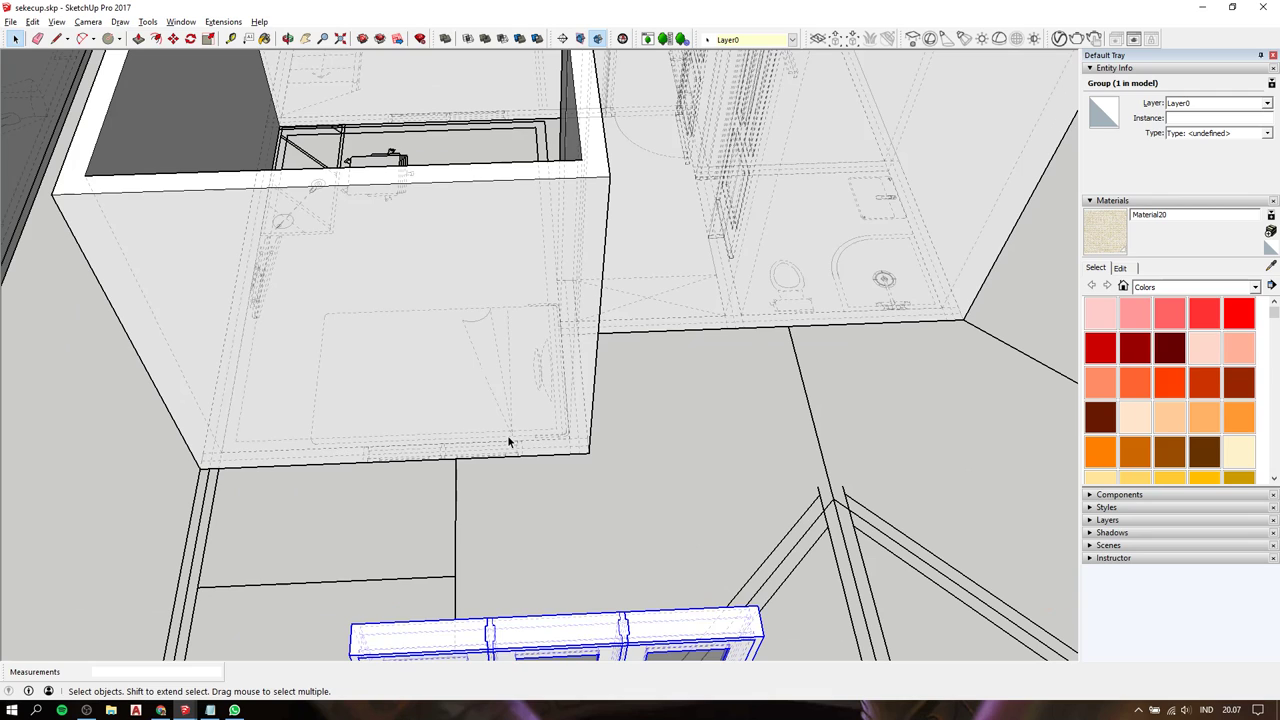
{"action": "key", "text": "t"}
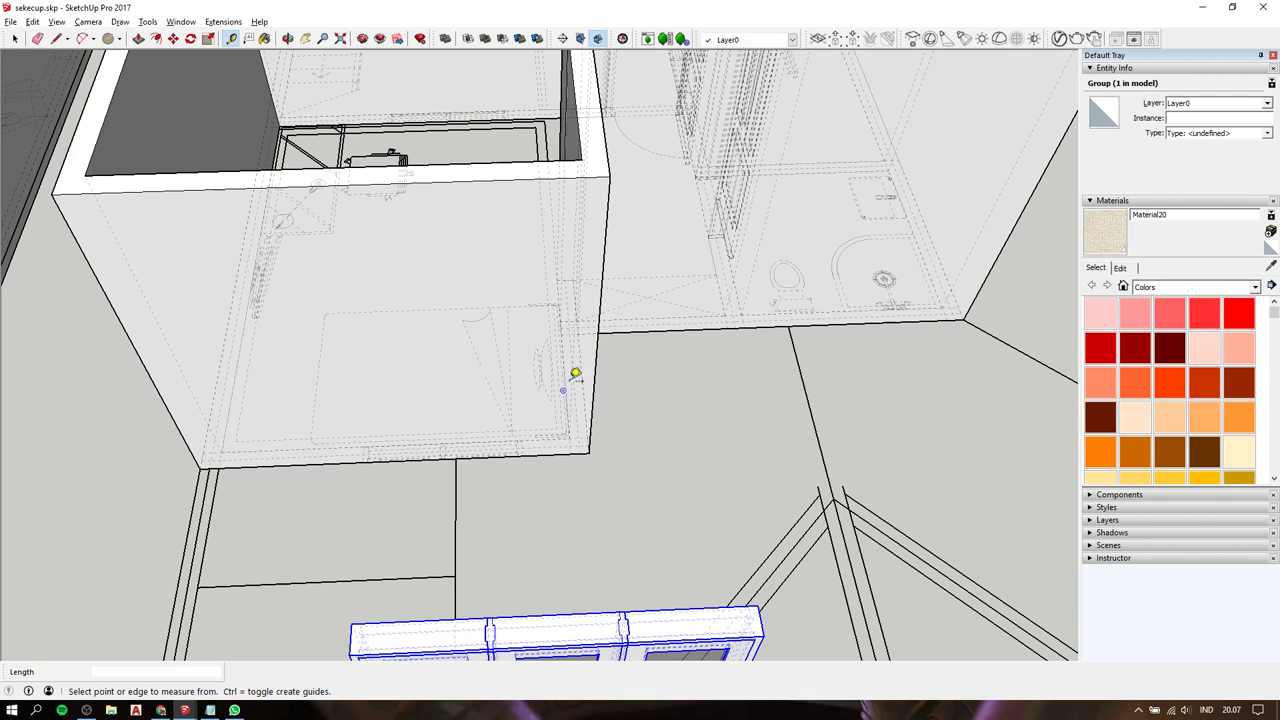
{"action": "scroll", "coordinate": [598, 353], "scroll_direction": "down", "scroll_amount": 2}
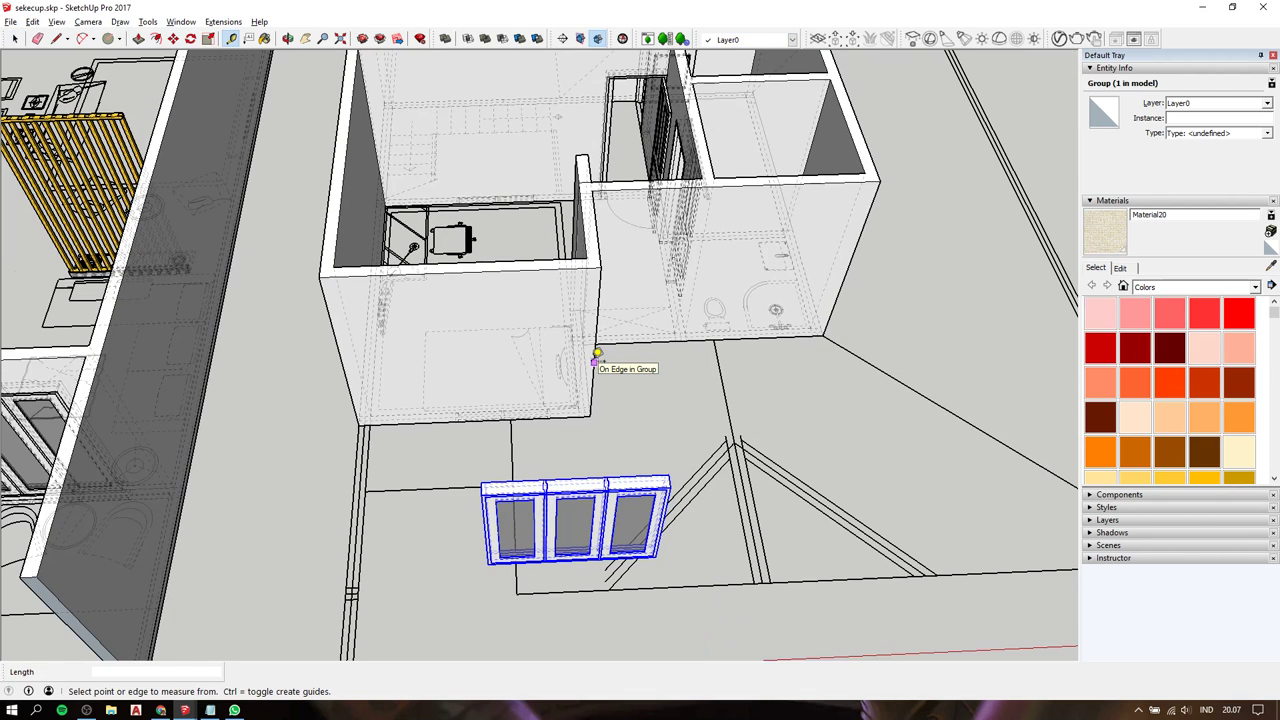
{"action": "scroll", "coordinate": [597, 353], "scroll_direction": "down", "scroll_amount": 2}
{"action": "scroll", "coordinate": [586, 457], "scroll_direction": "up", "scroll_amount": 4}
{"action": "scroll", "coordinate": [556, 398], "scroll_direction": "up", "scroll_amount": 2}
{"action": "key", "text": "space"}
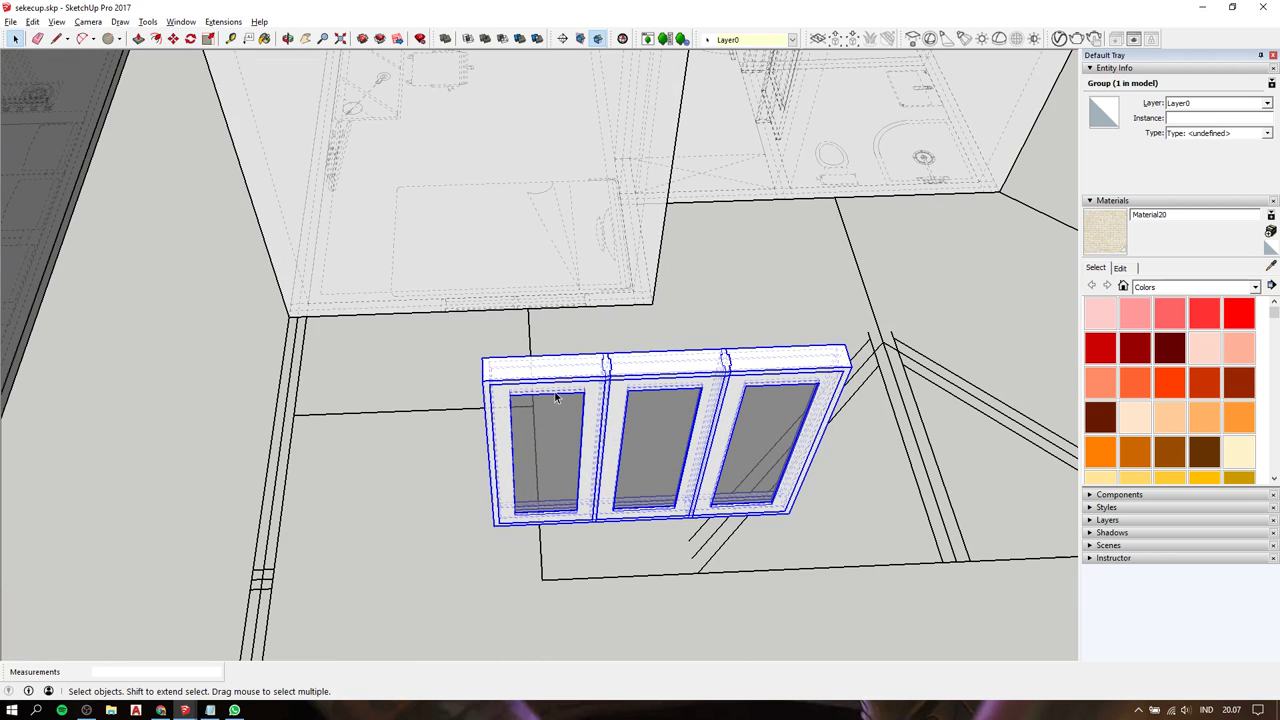
Inside the window group, remove the left pane and delete its glass.
{"action": "double_click", "coordinate": [556, 395]}
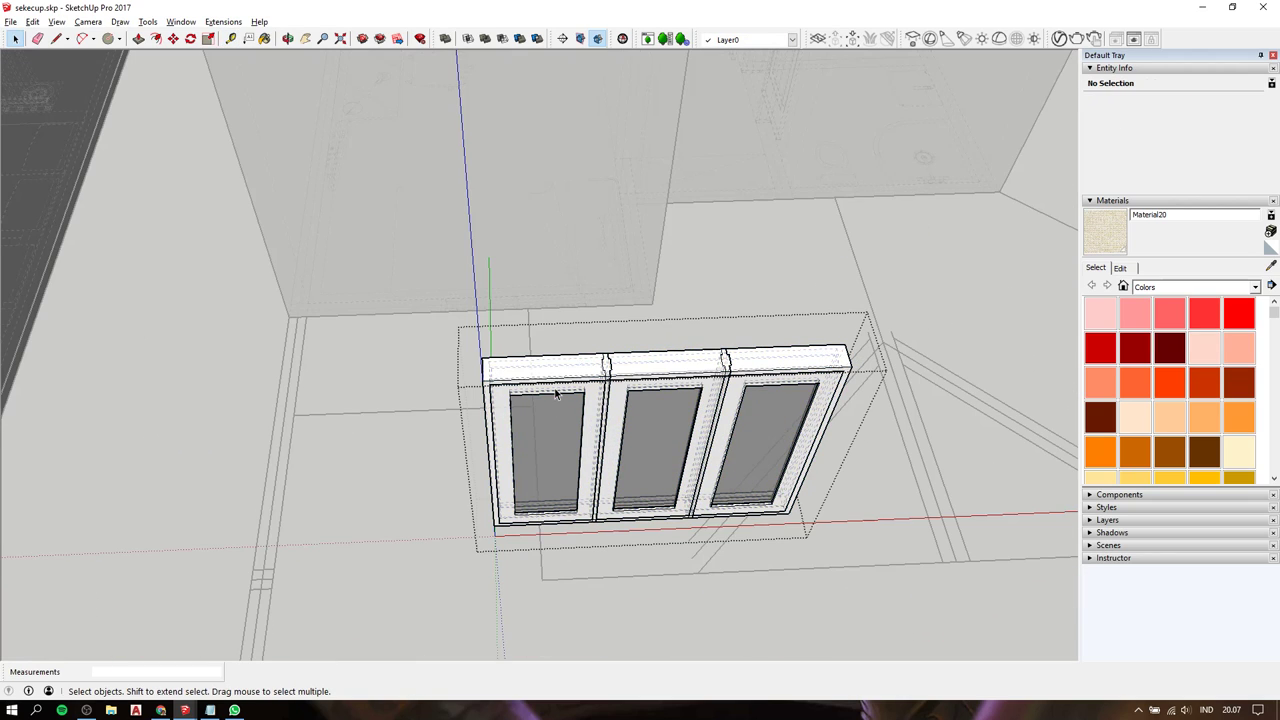
{"action": "left_click", "coordinate": [556, 395]}
{"action": "mouse_move", "coordinate": [556, 395]}
{"action": "middle_mouse_down"}
{"action": "mouse_move", "coordinate": [528, 391]}
{"action": "mouse_move", "coordinate": [521, 405]}
{"action": "middle_mouse_up"}
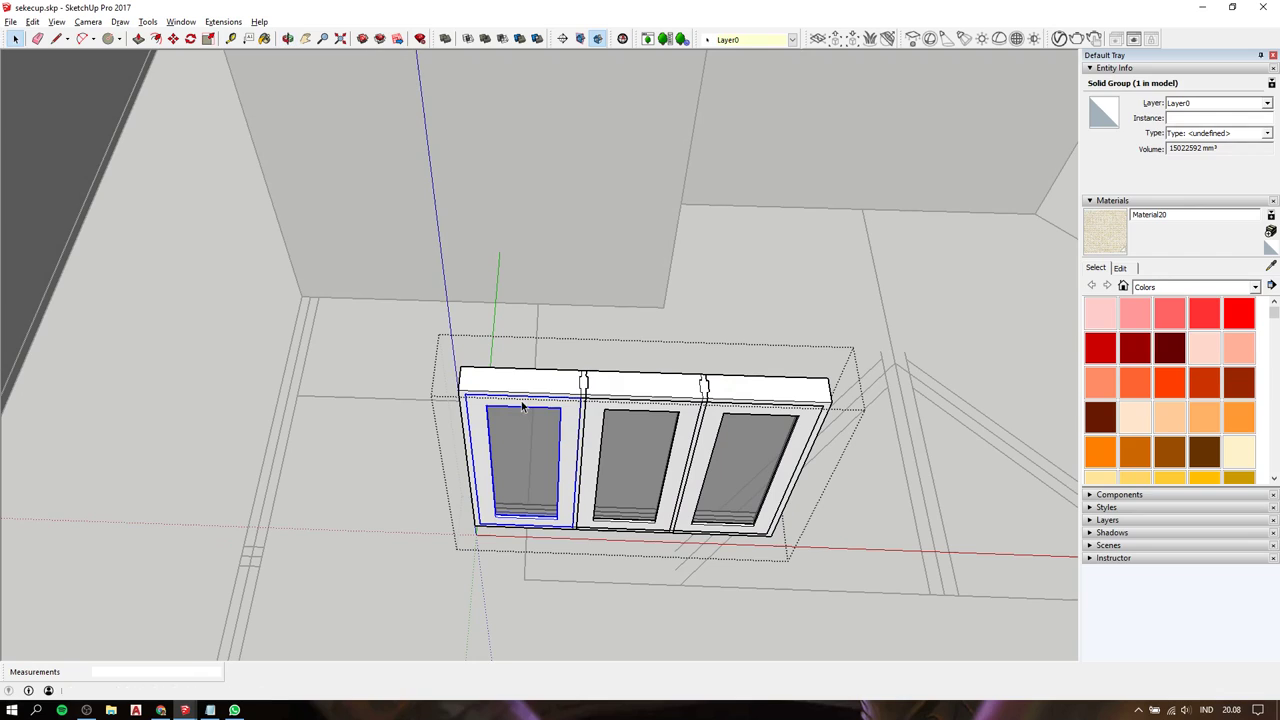
{"action": "scroll", "coordinate": [587, 427], "scroll_direction": "up", "scroll_amount": 2}
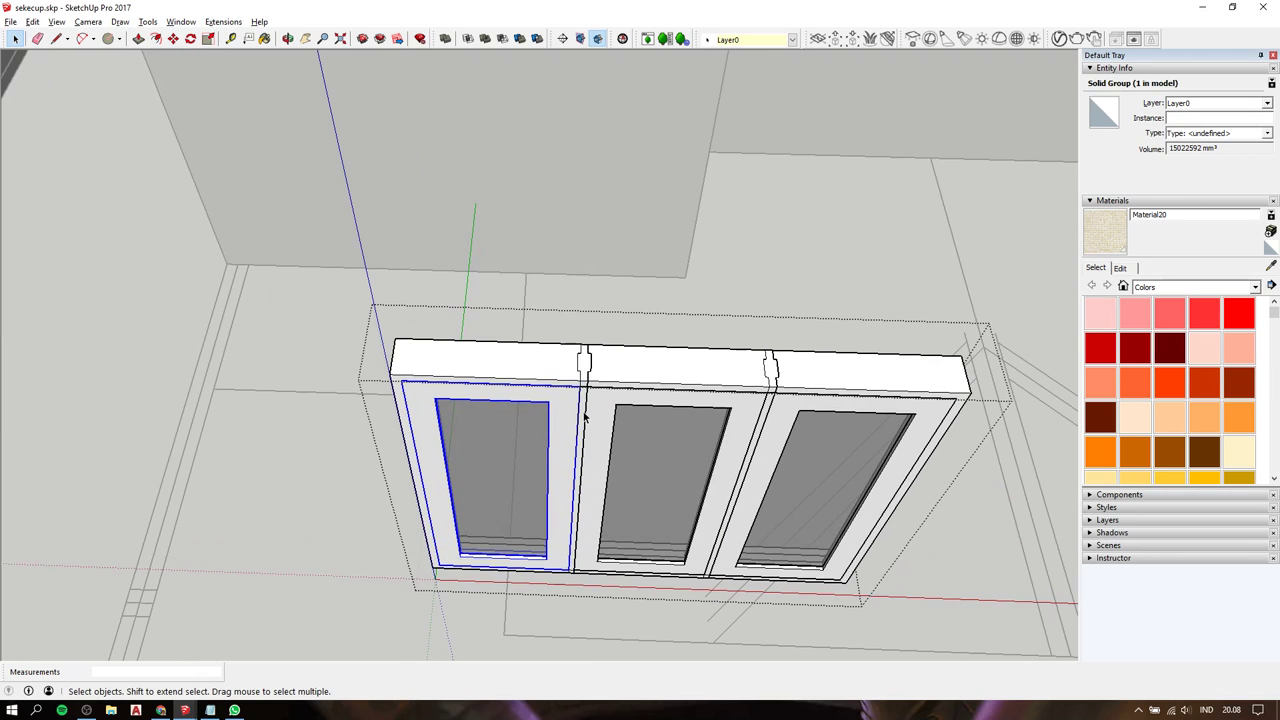
{"action": "key", "text": "ctrl+z"}
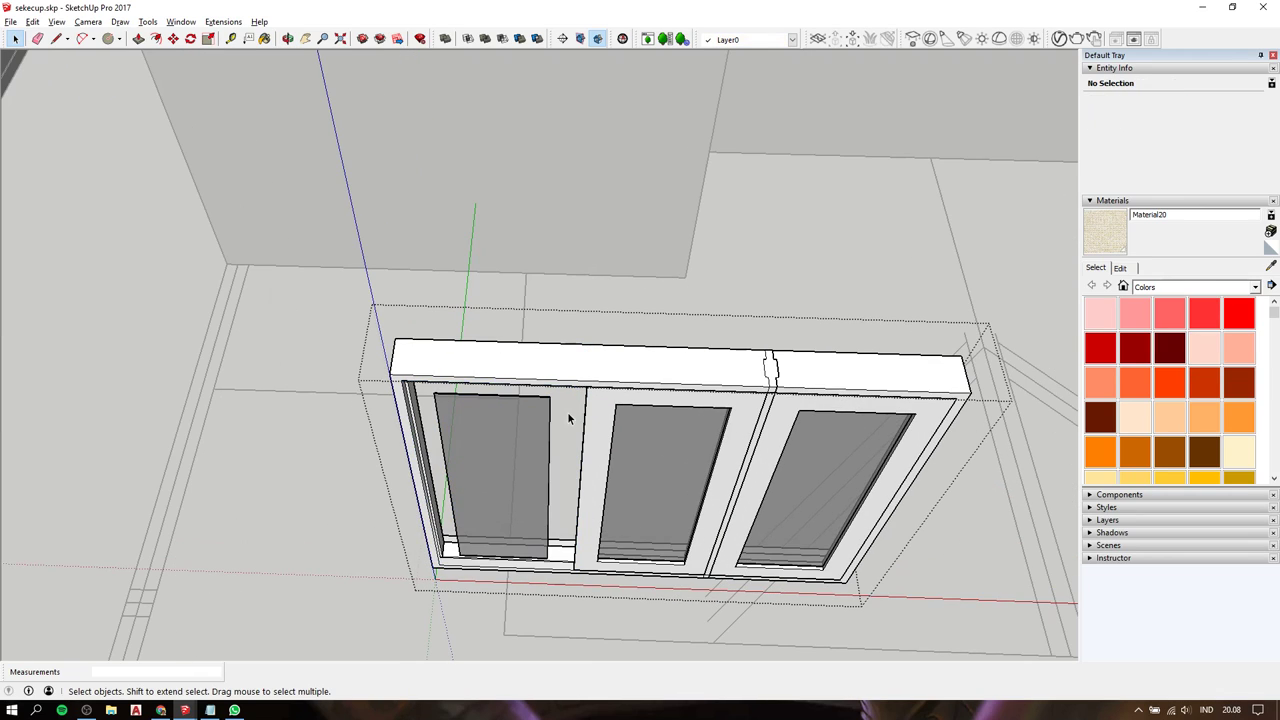
{"action": "left_click", "coordinate": [518, 425]}
{"action": "key", "text": "Delete"}
Move the frame's left stile inward about 603mm to close the gap.
{"action": "middle_click_drag", "start_coordinate": [517, 426], "coordinate": [537, 303]}
{"action": "left_click", "coordinate": [540, 303]}
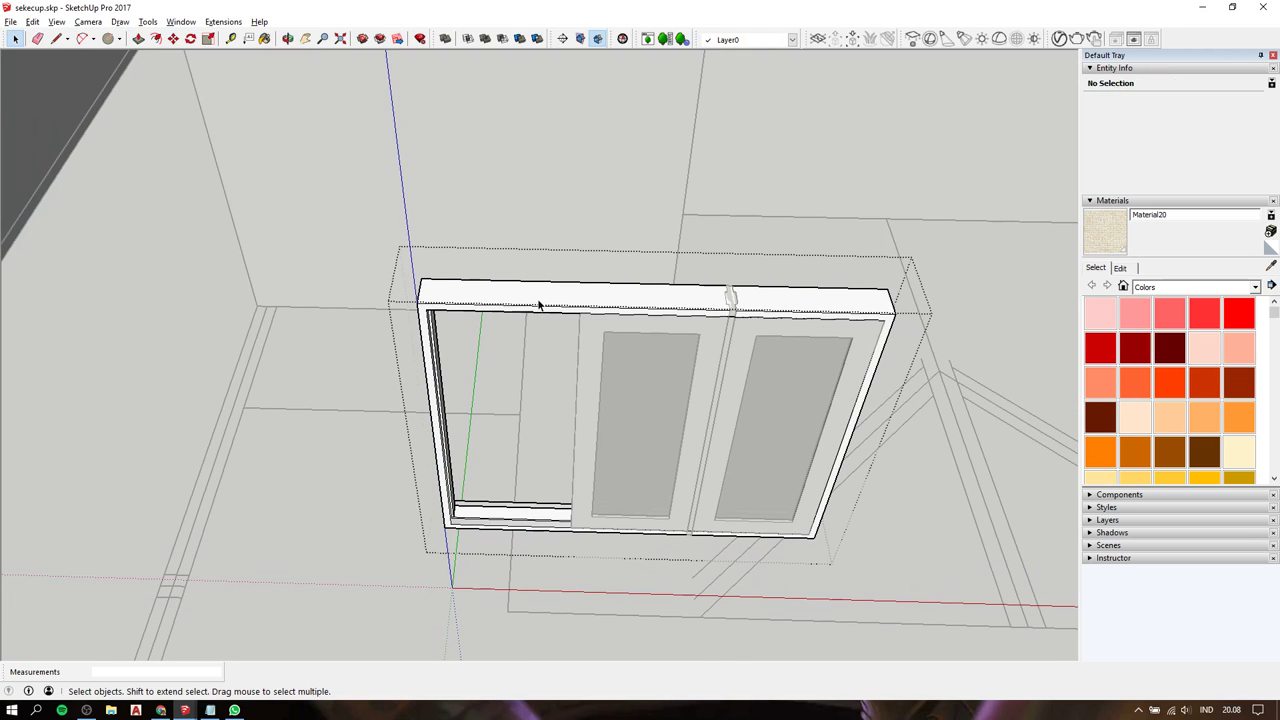
{"action": "left_click", "coordinate": [489, 294]}
{"action": "scroll", "coordinate": [476, 527], "scroll_direction": "up", "scroll_amount": 3}
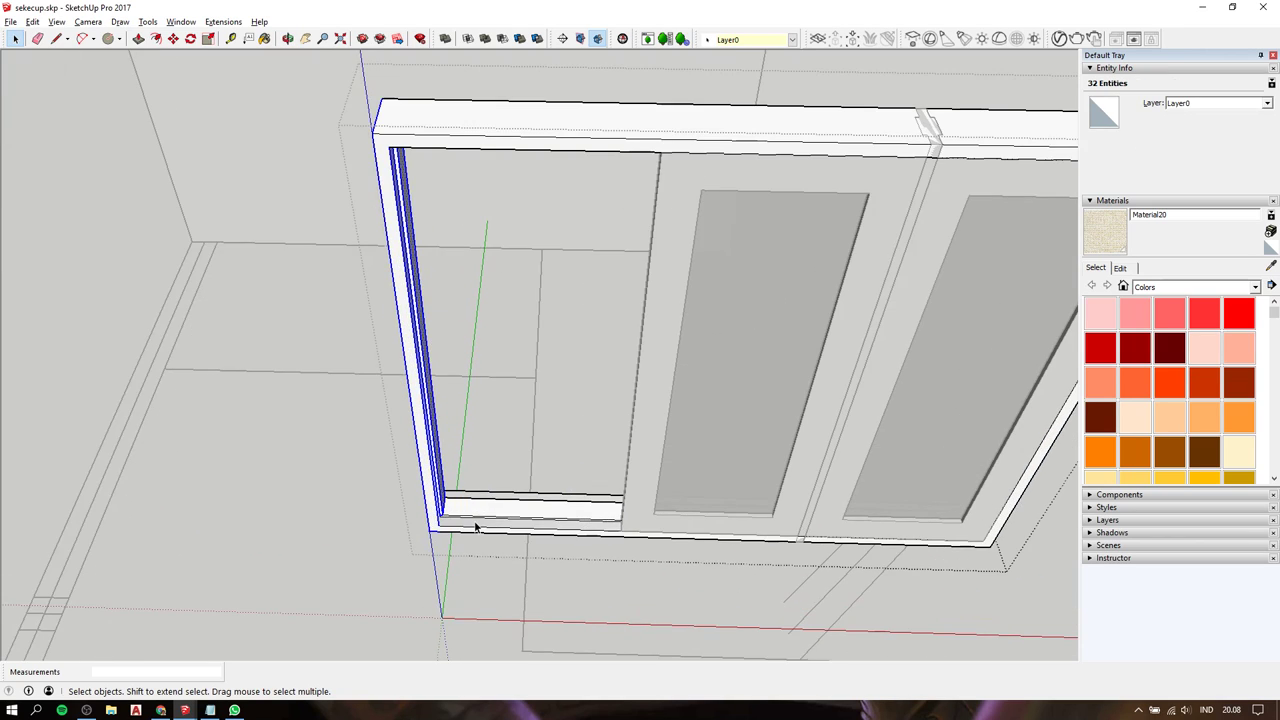
{"action": "key", "text": "m"}
{"action": "left_click", "coordinate": [440, 526]}
{"action": "scroll", "coordinate": [608, 523], "scroll_direction": "down", "scroll_amount": 3}
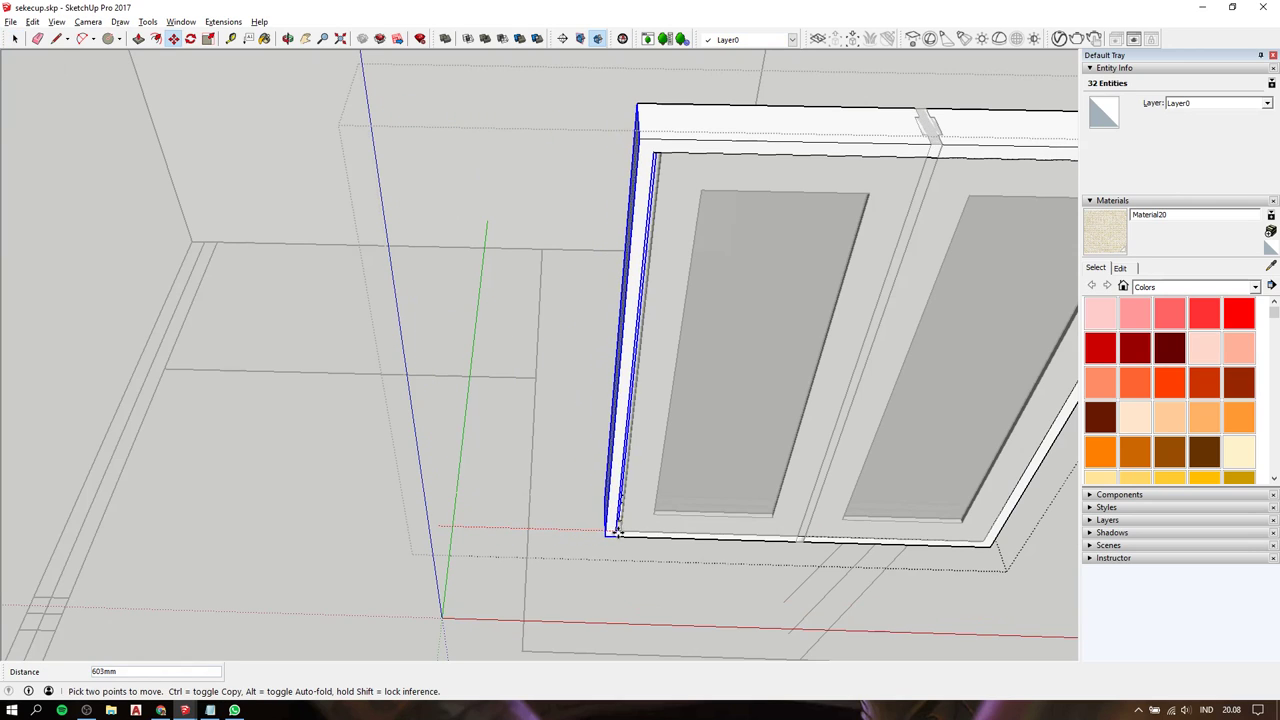
{"action": "scroll", "coordinate": [620, 532], "scroll_direction": "down", "scroll_amount": 2}
Exit the group and select the finished two-panel window.
{"action": "key", "text": "Escape"}
{"action": "key", "text": "space"}
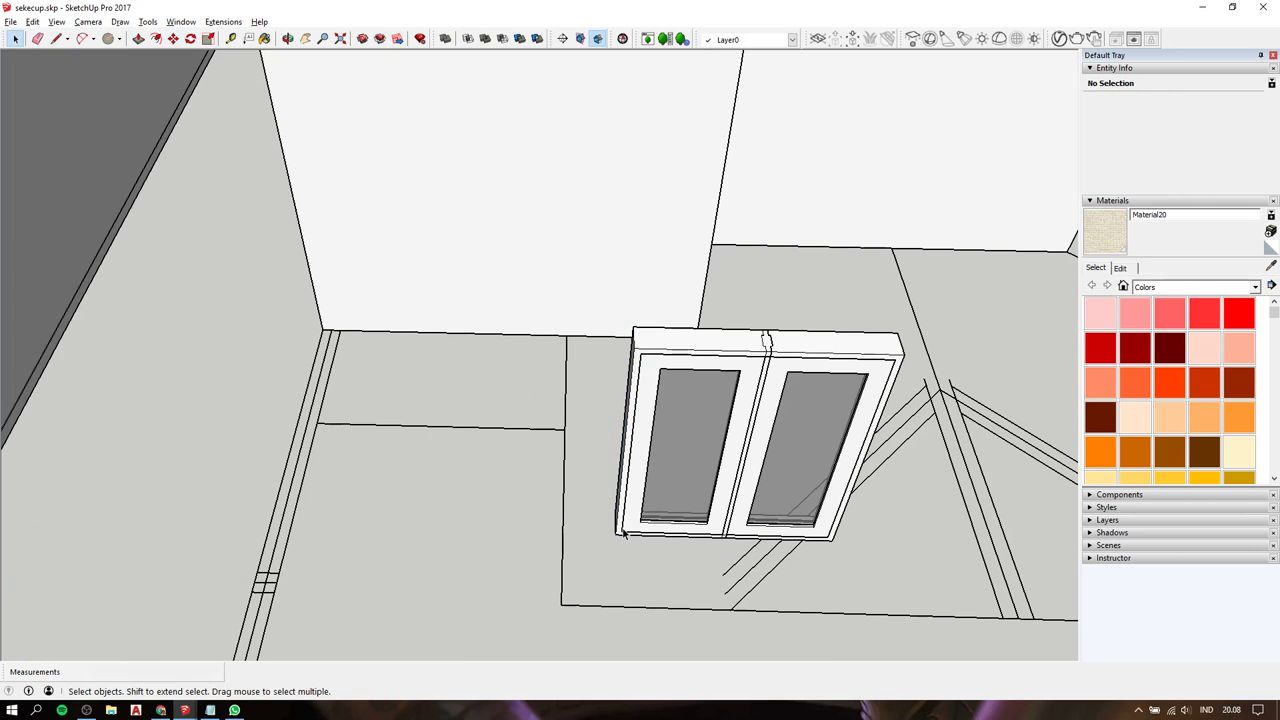
{"action": "middle_click_drag", "start_coordinate": [620, 532], "coordinate": [513, 440]}
{"action": "left_click", "coordinate": [513, 440]}
{"action": "scroll", "coordinate": [513, 440], "scroll_direction": "down", "scroll_amount": 3}
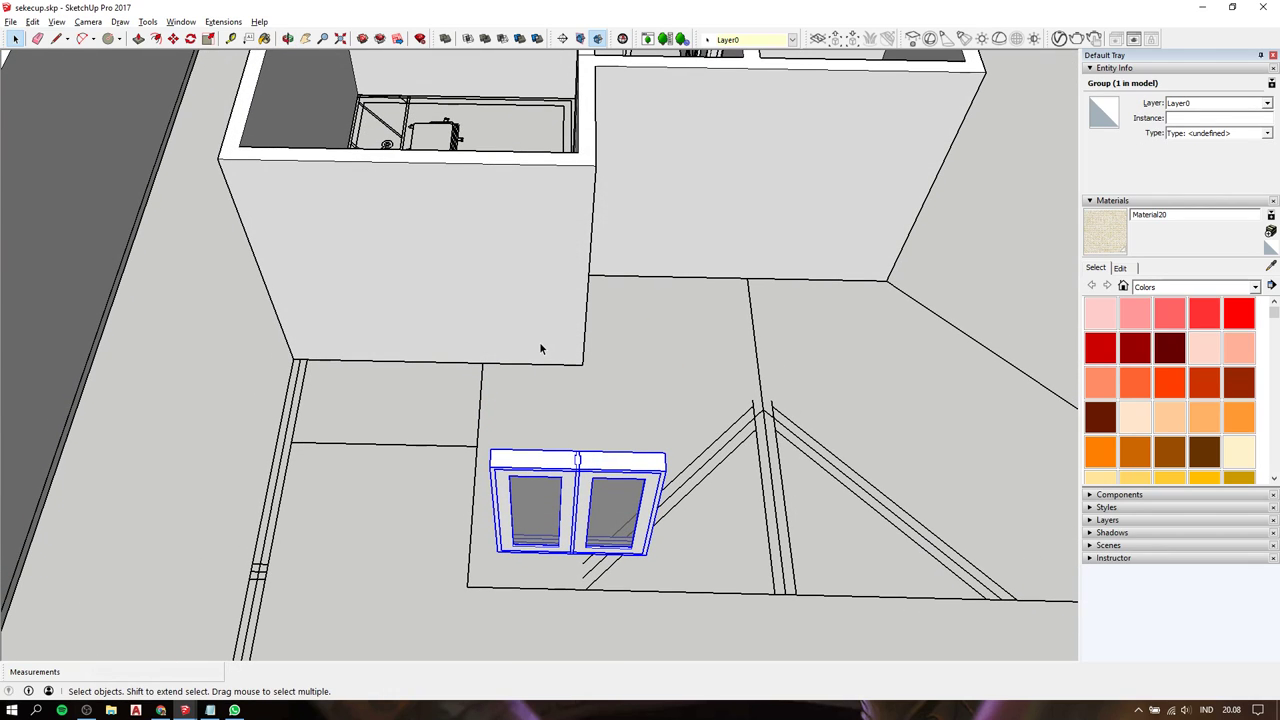
Turn on X-ray and measure along the room's outer wall edge.
{"action": "key", "text": "x"}
{"action": "key", "text": "t"}
{"action": "scroll", "coordinate": [545, 335], "scroll_direction": "up", "scroll_amount": 3}
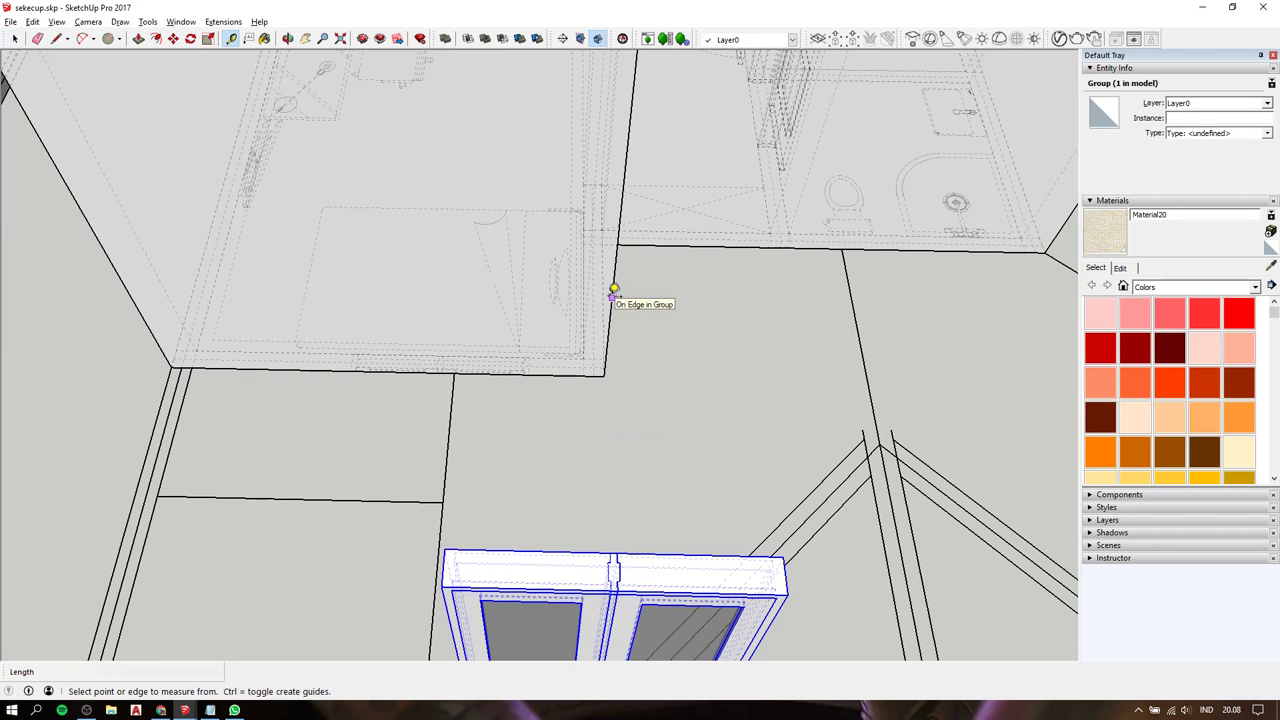
{"action": "left_click", "coordinate": [611, 296]}
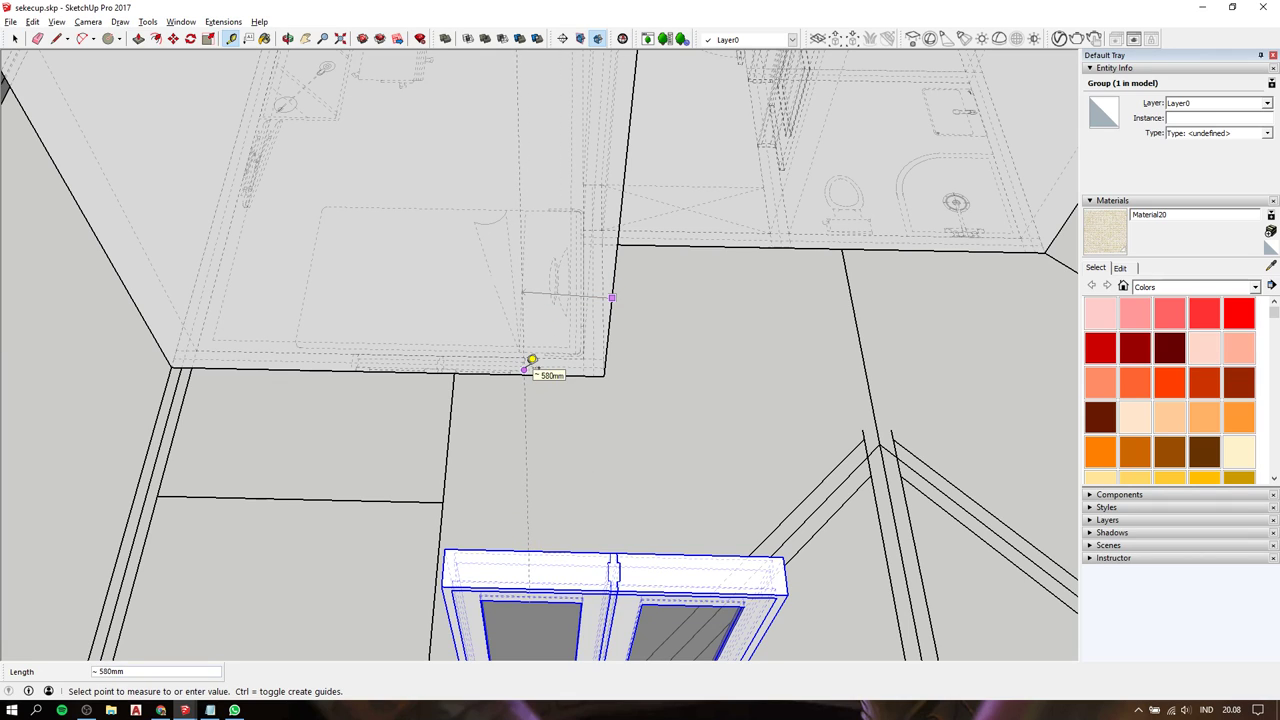
{"action": "left_click", "coordinate": [538, 361]}
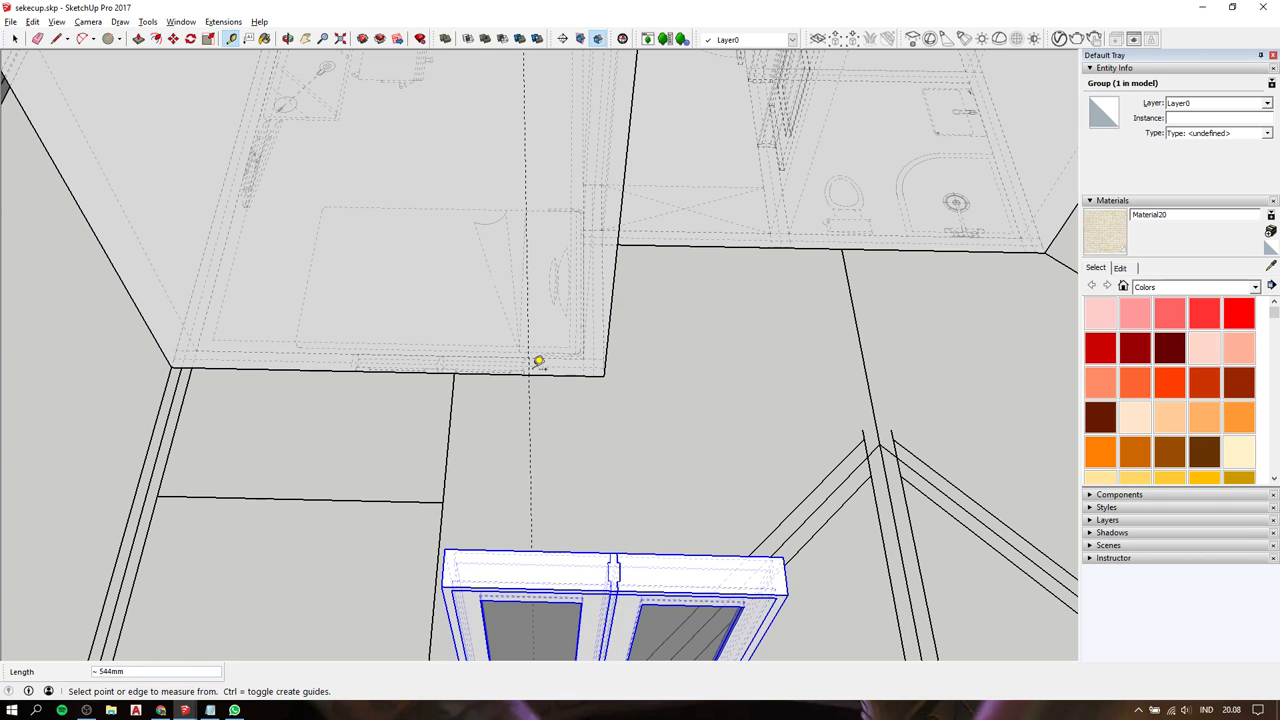
Place a guide line offset from the wall's bottom corner.
{"action": "scroll", "coordinate": [538, 361], "scroll_direction": "down", "scroll_amount": 5}
{"action": "scroll", "coordinate": [500, 345], "scroll_direction": "up", "scroll_amount": 1}
{"action": "scroll", "coordinate": [470, 330], "scroll_direction": "up", "scroll_amount": 1}
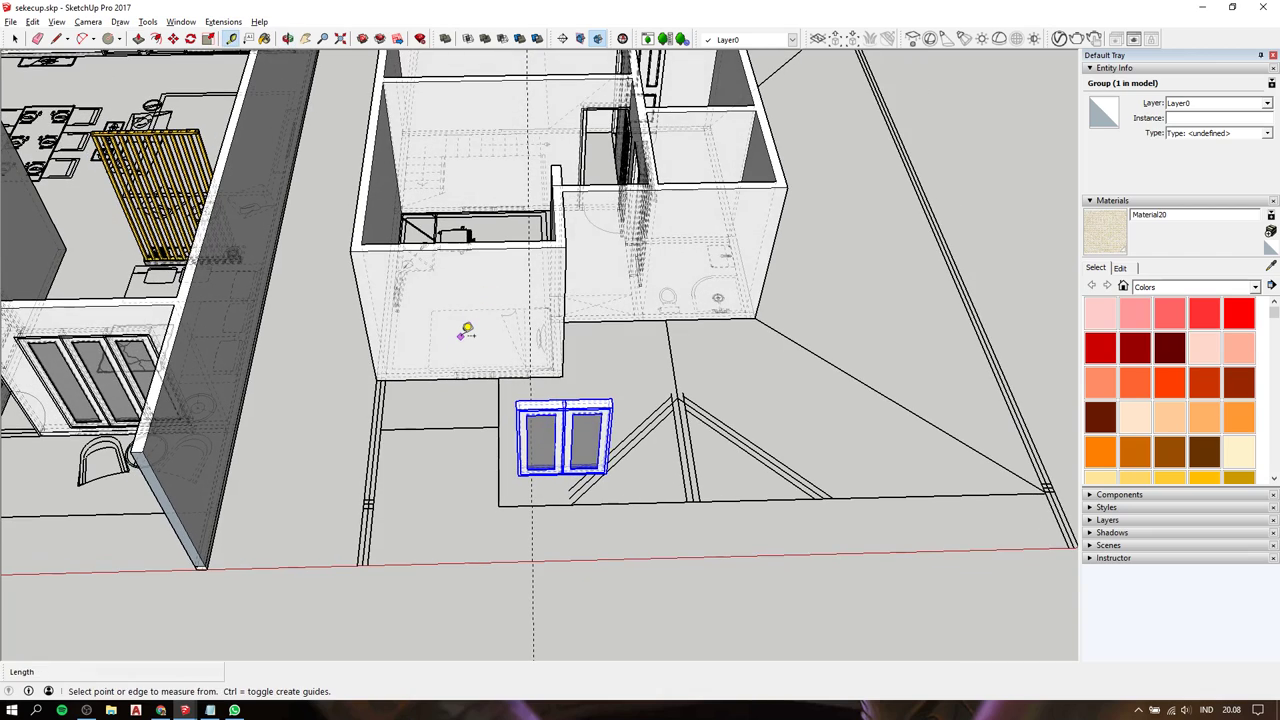
{"action": "scroll", "coordinate": [465, 330], "scroll_direction": "up", "scroll_amount": 1}
{"action": "scroll", "coordinate": [490, 335], "scroll_direction": "up", "scroll_amount": 1}
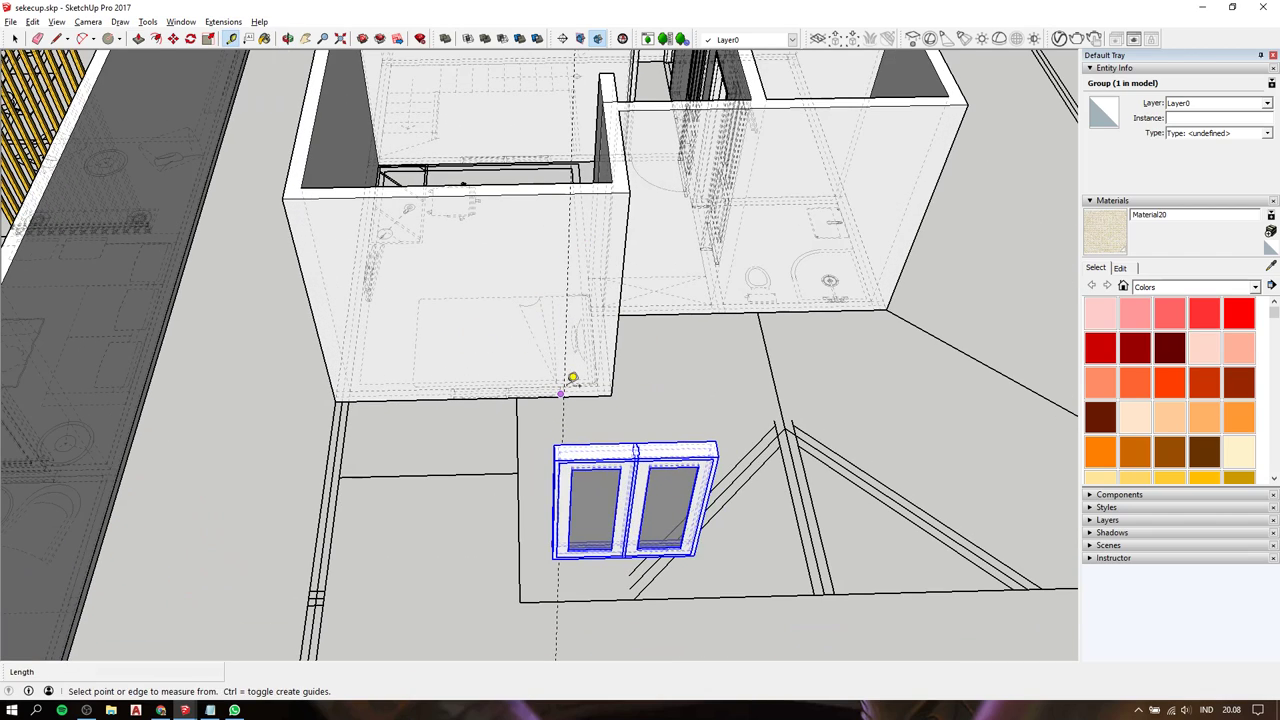
{"action": "scroll", "coordinate": [575, 382], "scroll_direction": "down", "scroll_amount": 2}
{"action": "scroll", "coordinate": [540, 380], "scroll_direction": "down", "scroll_amount": 1}
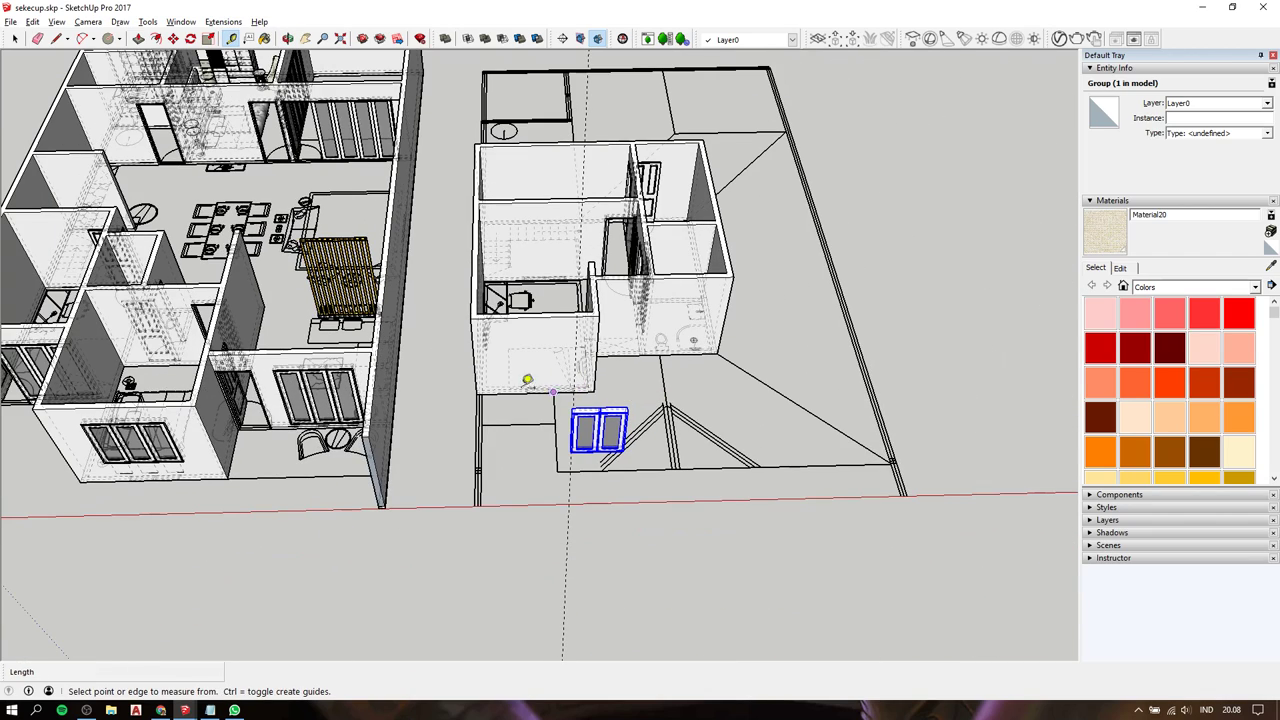
{"action": "scroll", "coordinate": [549, 363], "scroll_direction": "up", "scroll_amount": 1}
{"action": "scroll", "coordinate": [608, 390], "scroll_direction": "up", "scroll_amount": 2}
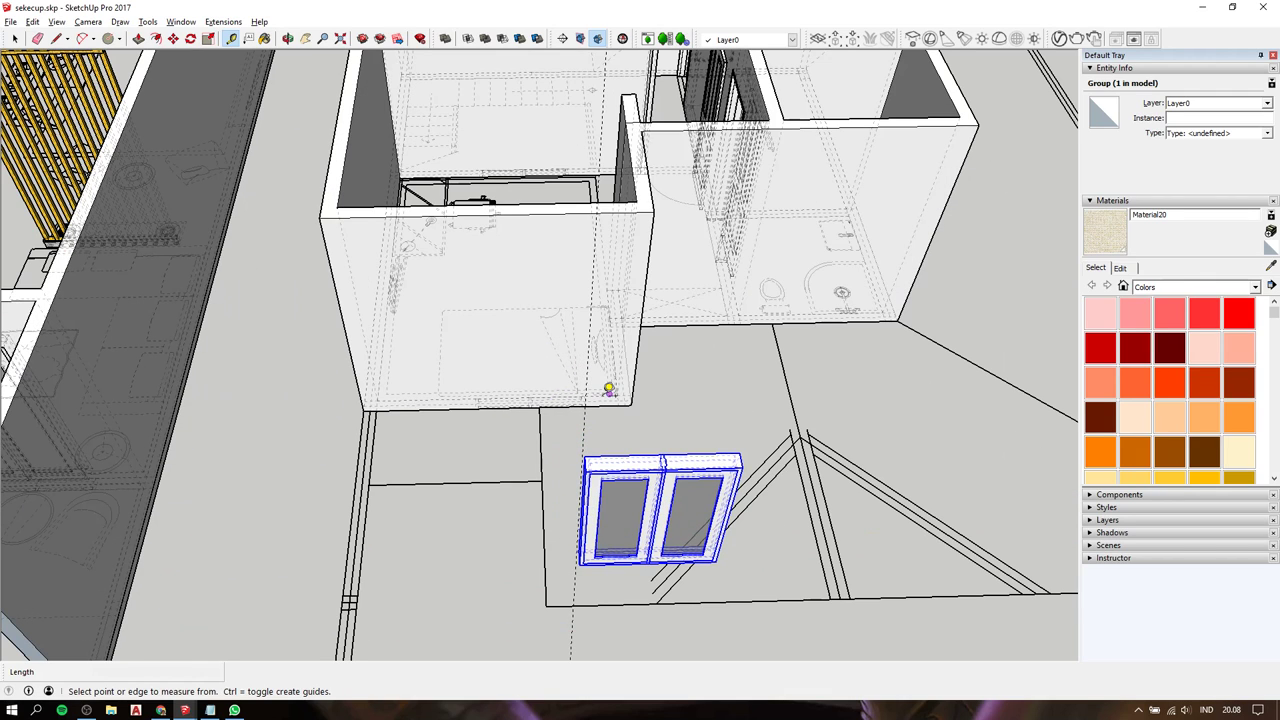
{"action": "left_click", "coordinate": [605, 404]}
{"action": "type", "text": "800"}
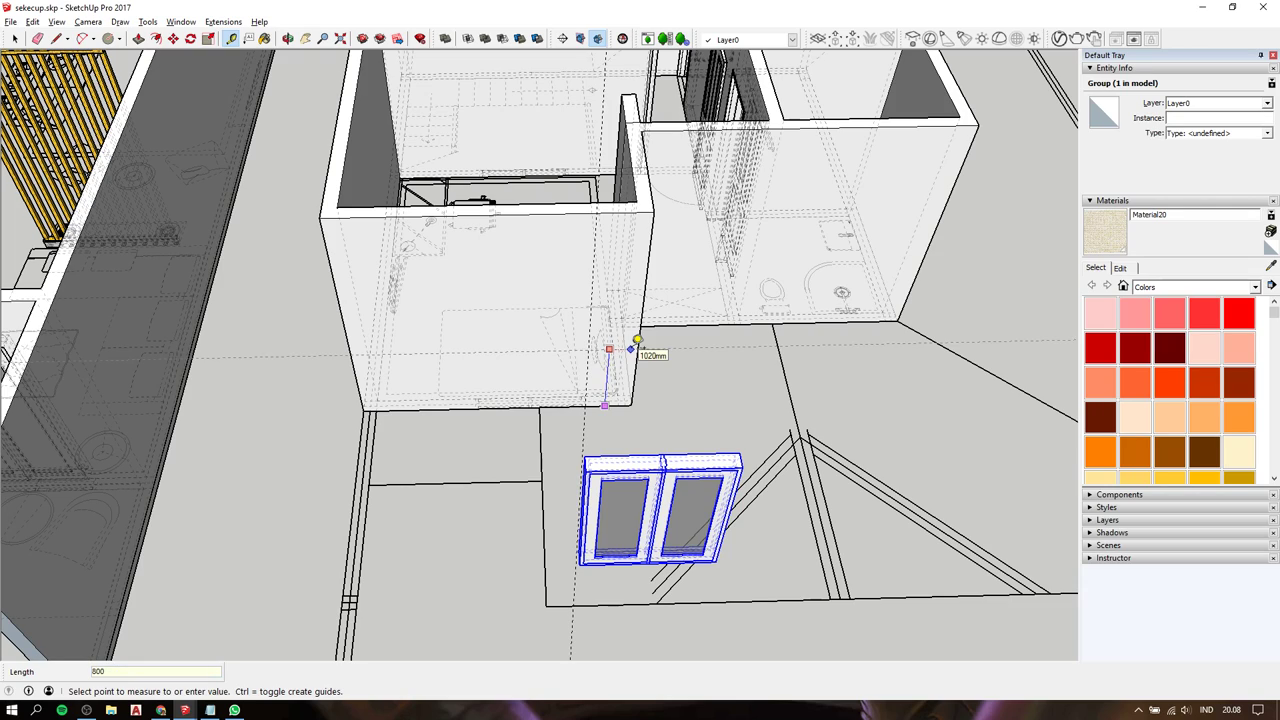
{"action": "left_click", "coordinate": [636, 341]}
Move the two-panel window onto the room's front wall.
{"action": "key", "text": "space"}
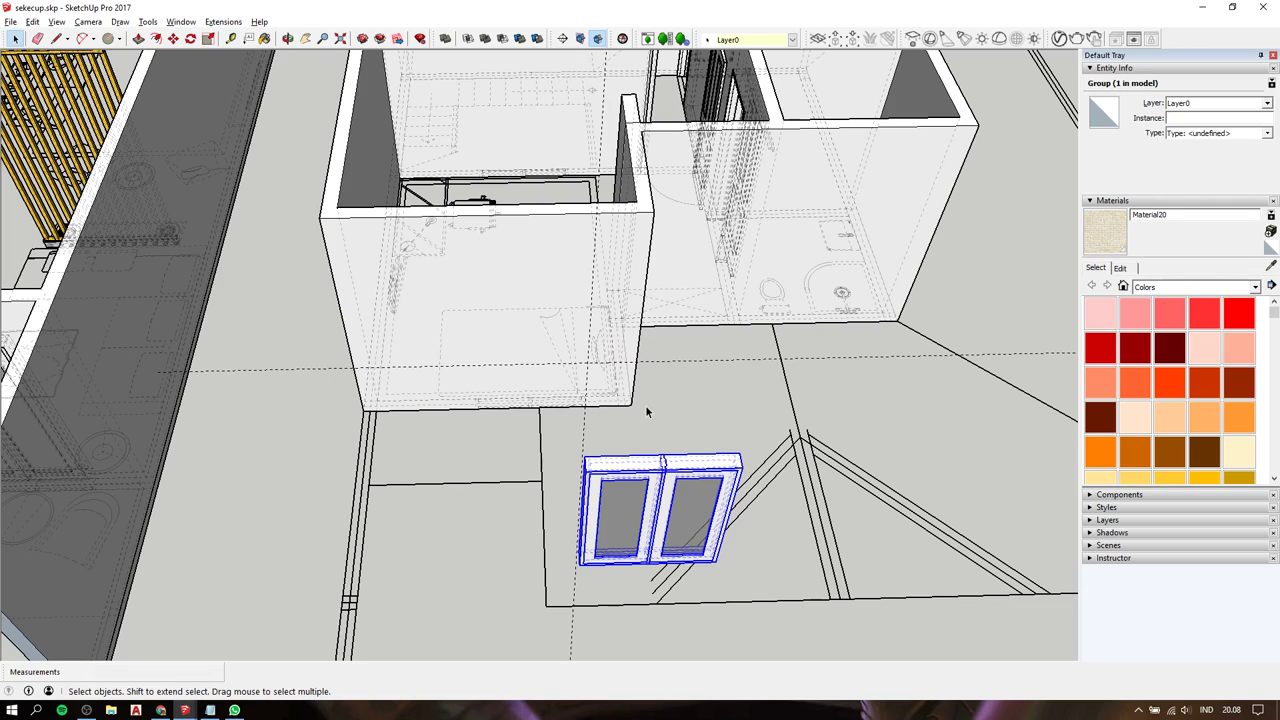
{"action": "key", "text": "m"}
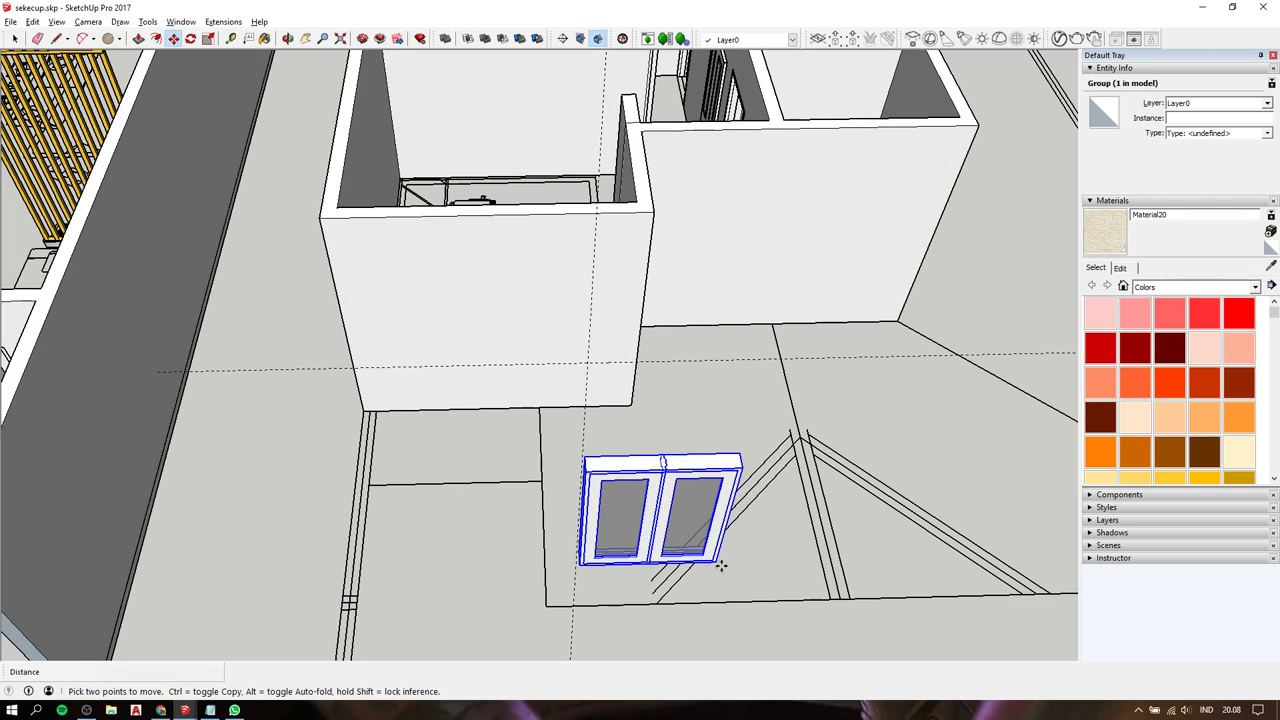
{"action": "left_click", "coordinate": [717, 561]}
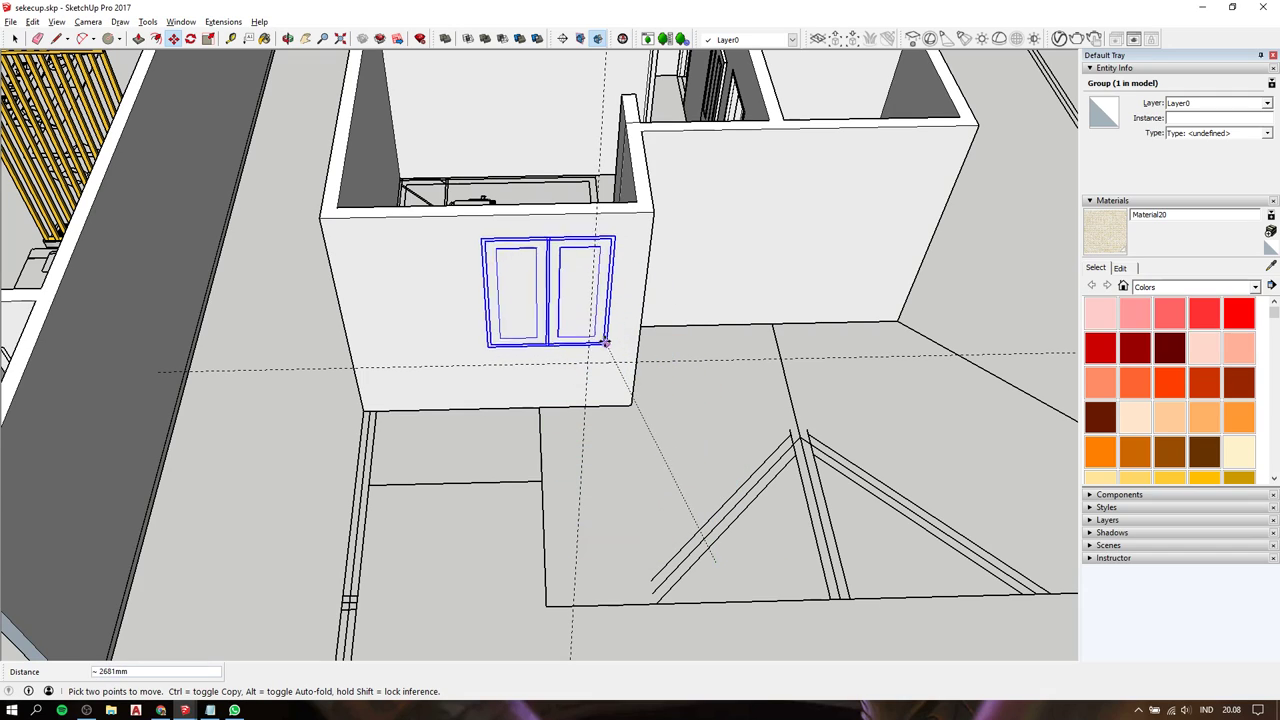
{"action": "left_click", "coordinate": [590, 366]}
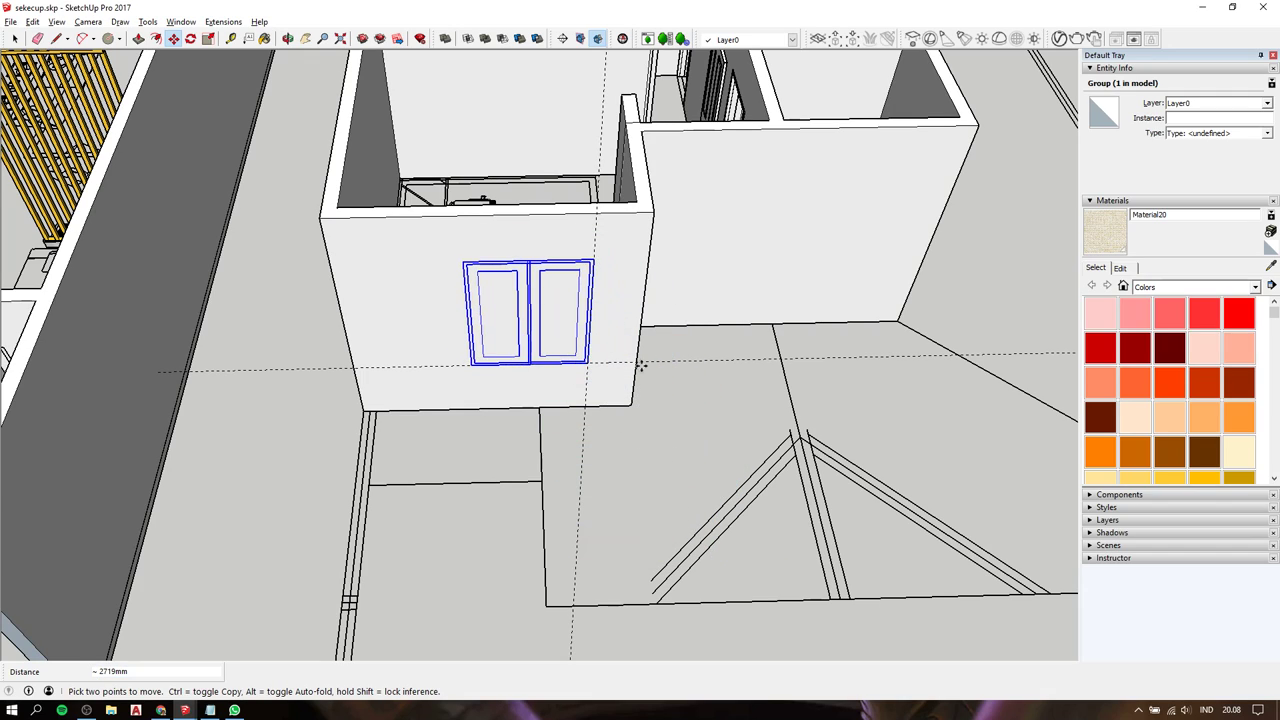
Place a copy of the window on the room's back wall.
{"action": "middle_click_drag", "start_coordinate": [637, 363], "coordinate": [540, 347]}
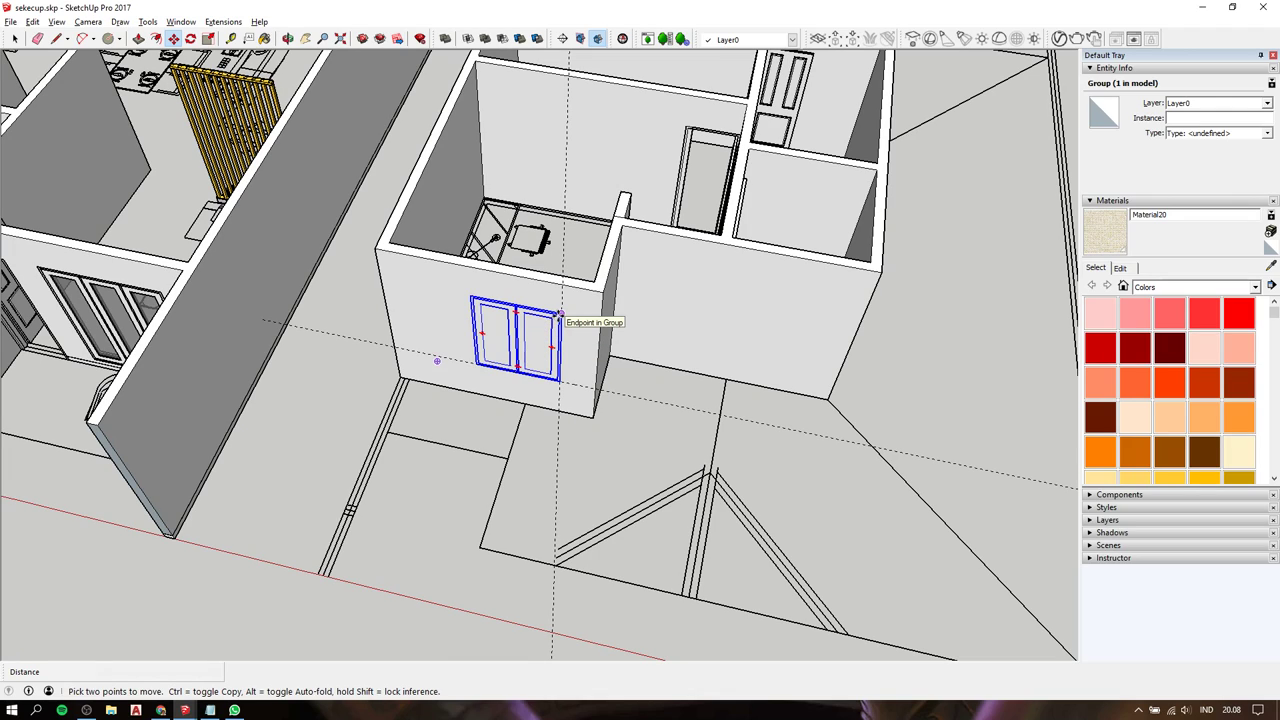
{"action": "left_click", "coordinate": [560, 314]}
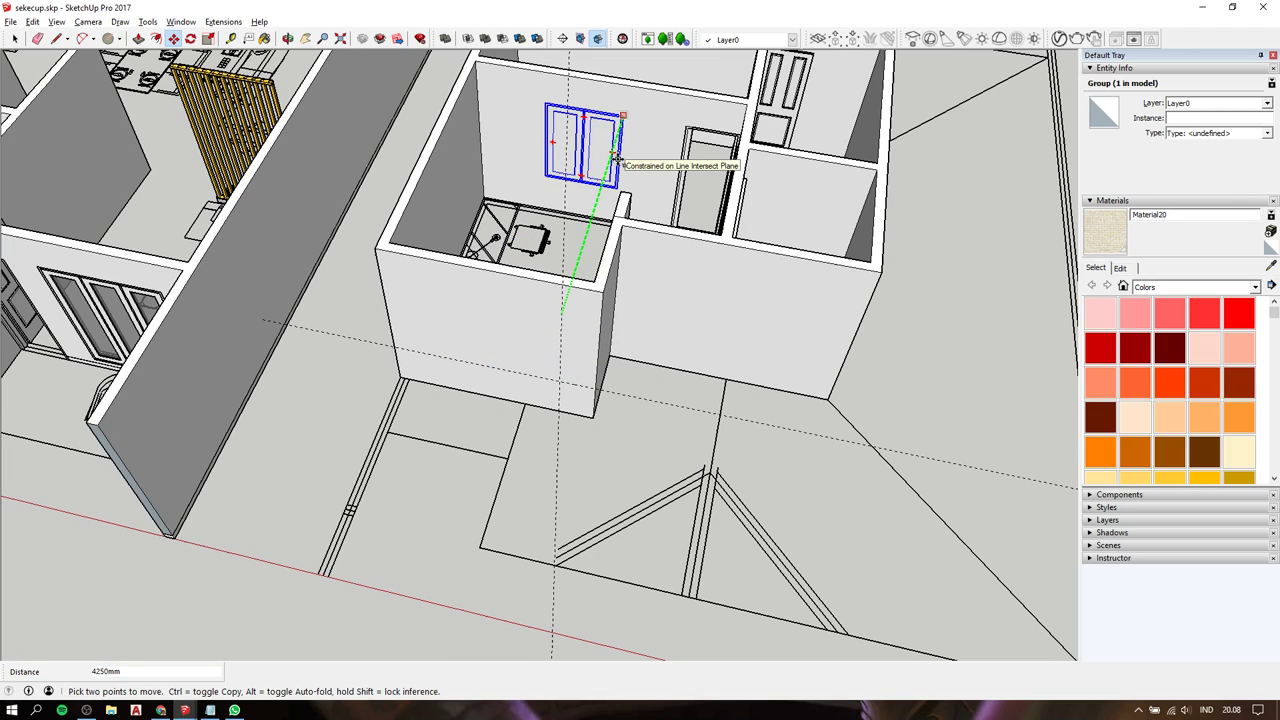
{"action": "left_click", "coordinate": [617, 157]}
{"action": "scroll", "coordinate": [565, 162], "scroll_direction": "up", "scroll_amount": 3}
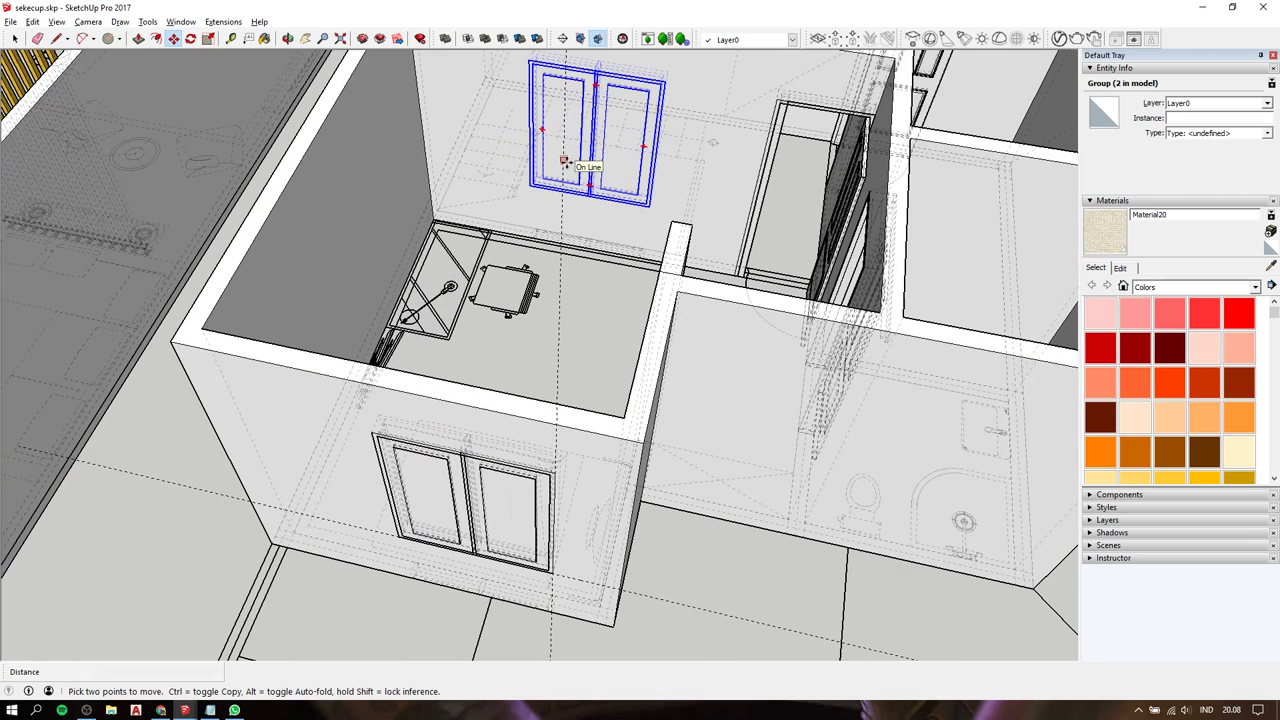
{"action": "scroll", "coordinate": [563, 163], "scroll_direction": "down", "scroll_amount": 2}
{"action": "scroll", "coordinate": [561, 160], "scroll_direction": "down", "scroll_amount": 3}
{"action": "key", "text": "space"}
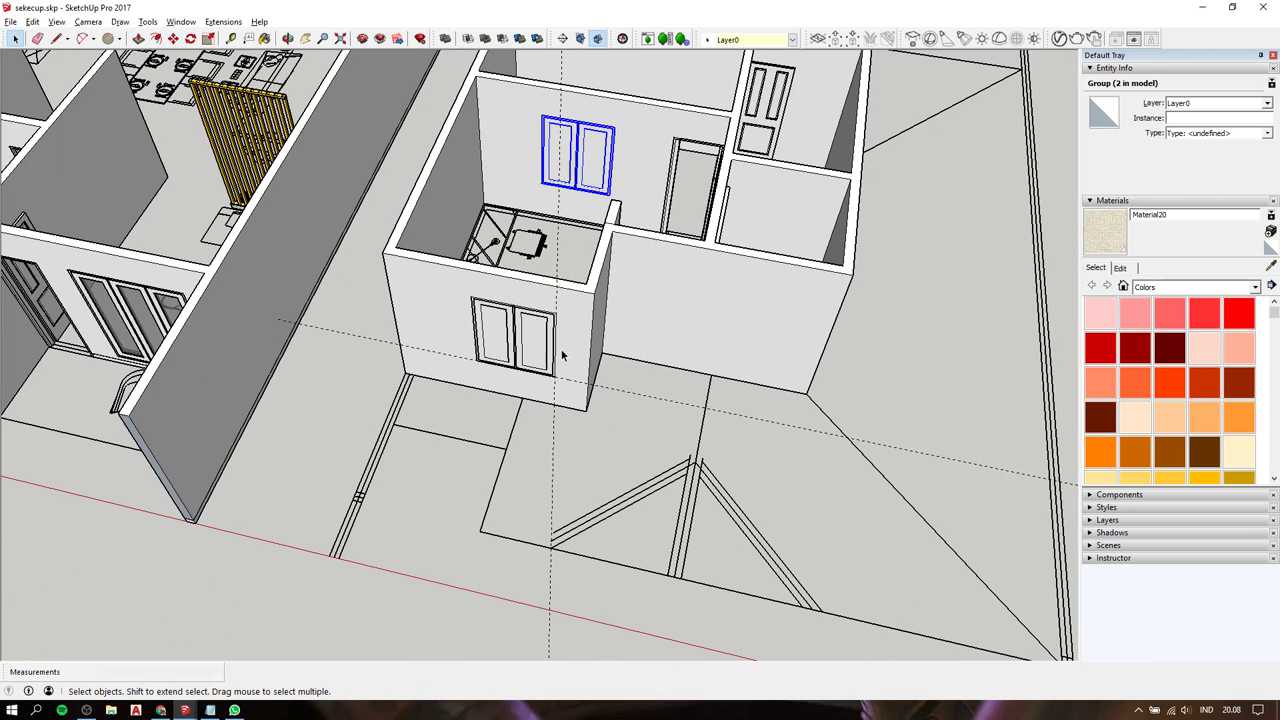
Inside the front wall group, draw a window-sized rectangle and push it 150mm through.
{"action": "scroll", "coordinate": [489, 333], "scroll_direction": "up", "scroll_amount": 2}
{"action": "double_click", "coordinate": [440, 267]}
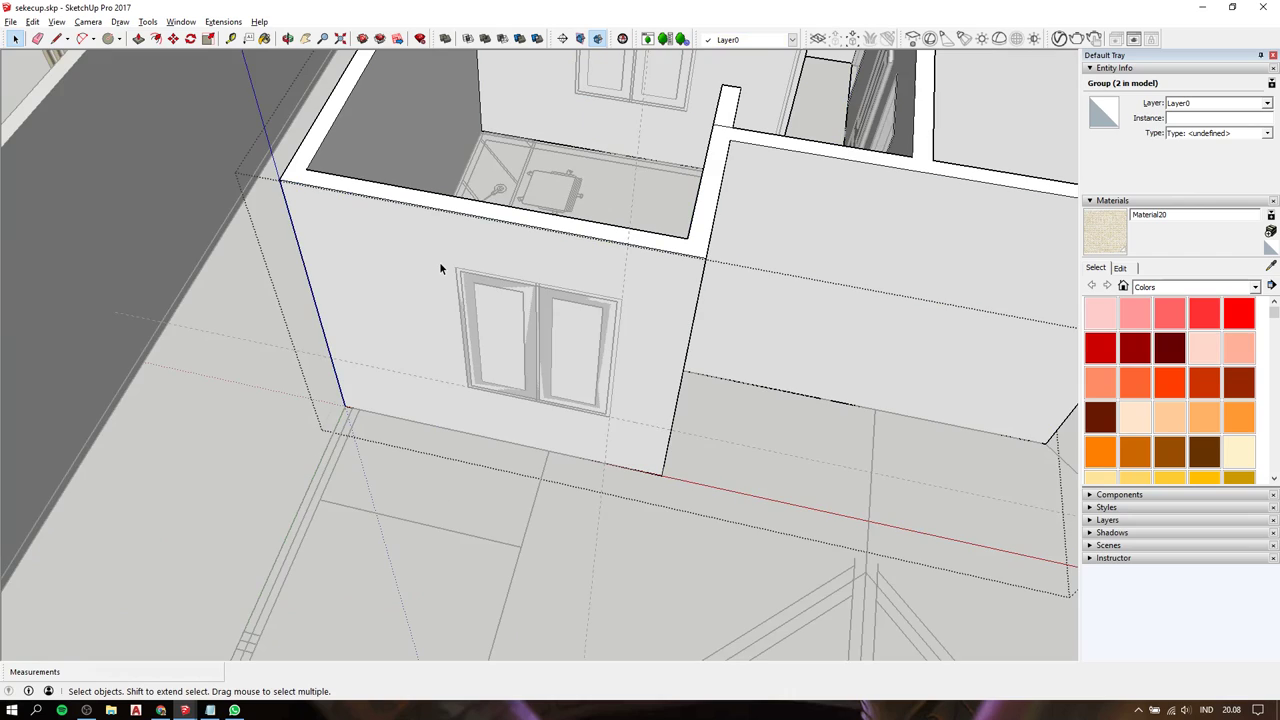
{"action": "key", "text": "r"}
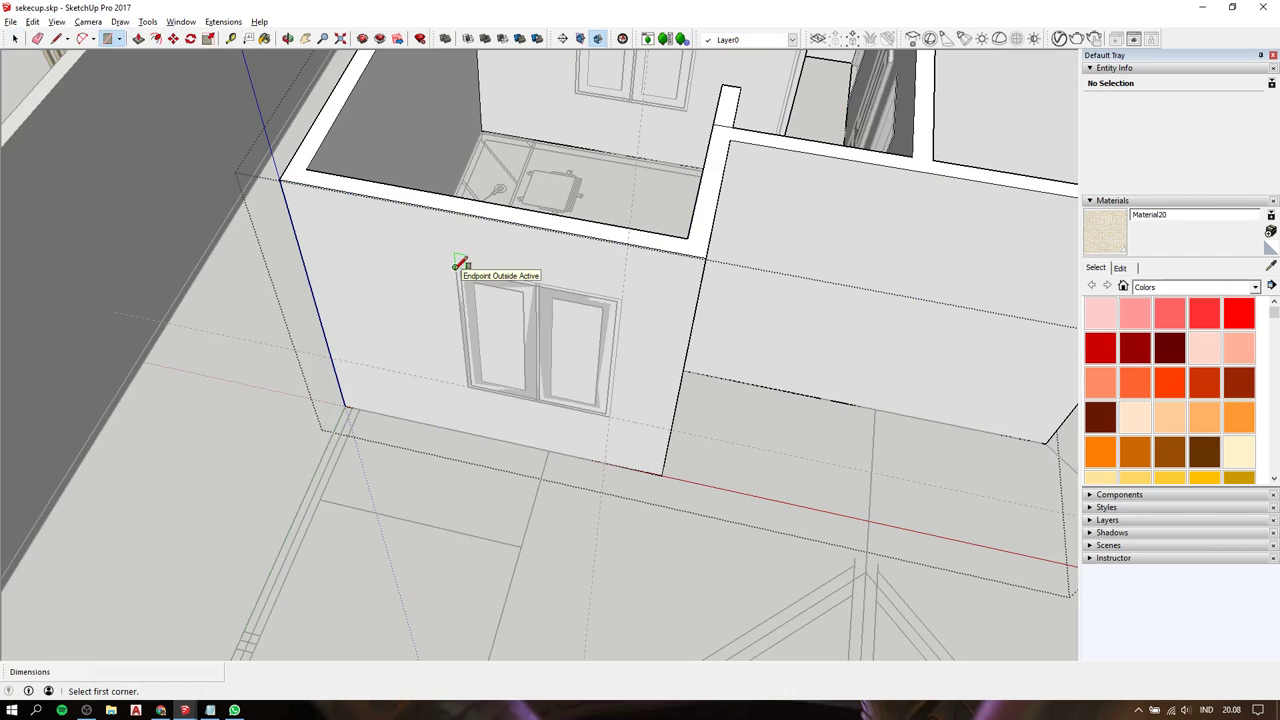
{"action": "left_click", "coordinate": [455, 268]}
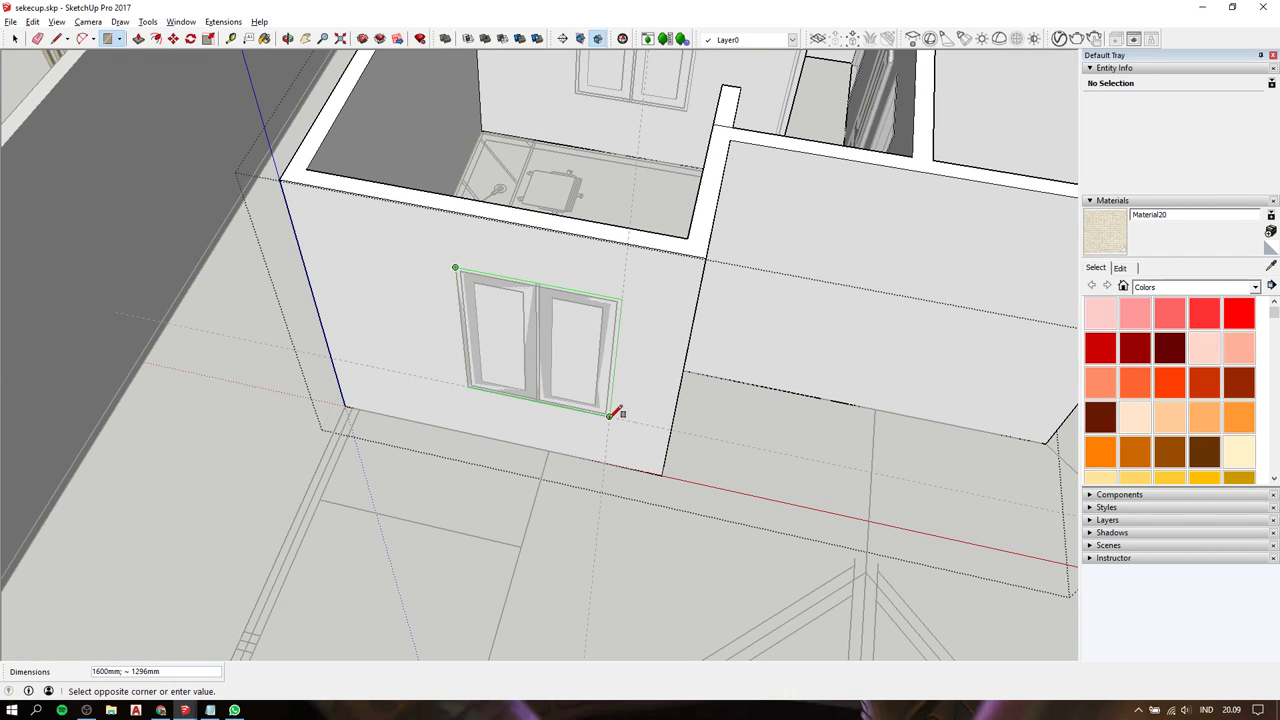
{"action": "left_click", "coordinate": [609, 417]}
{"action": "key", "text": "space"}
{"action": "left_click", "coordinate": [586, 364]}
{"action": "key", "text": "p"}
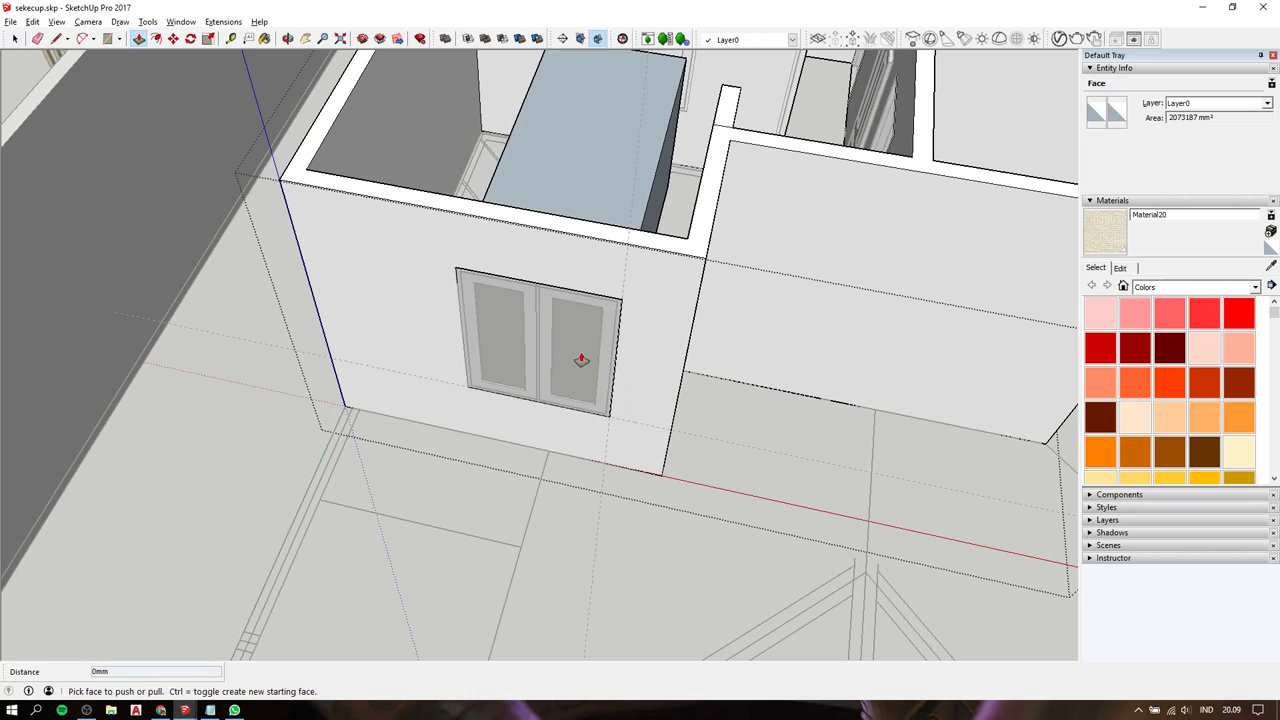
{"action": "left_click", "coordinate": [581, 358]}
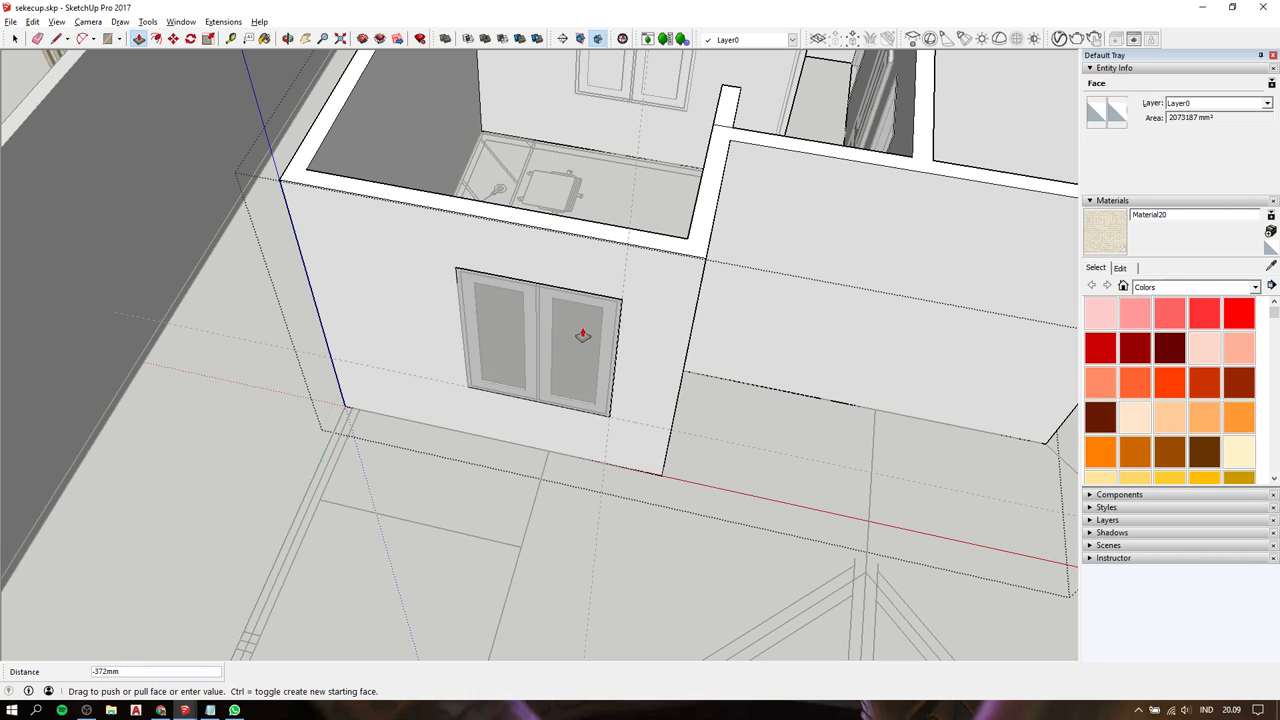
{"action": "left_click", "coordinate": [665, 245]}
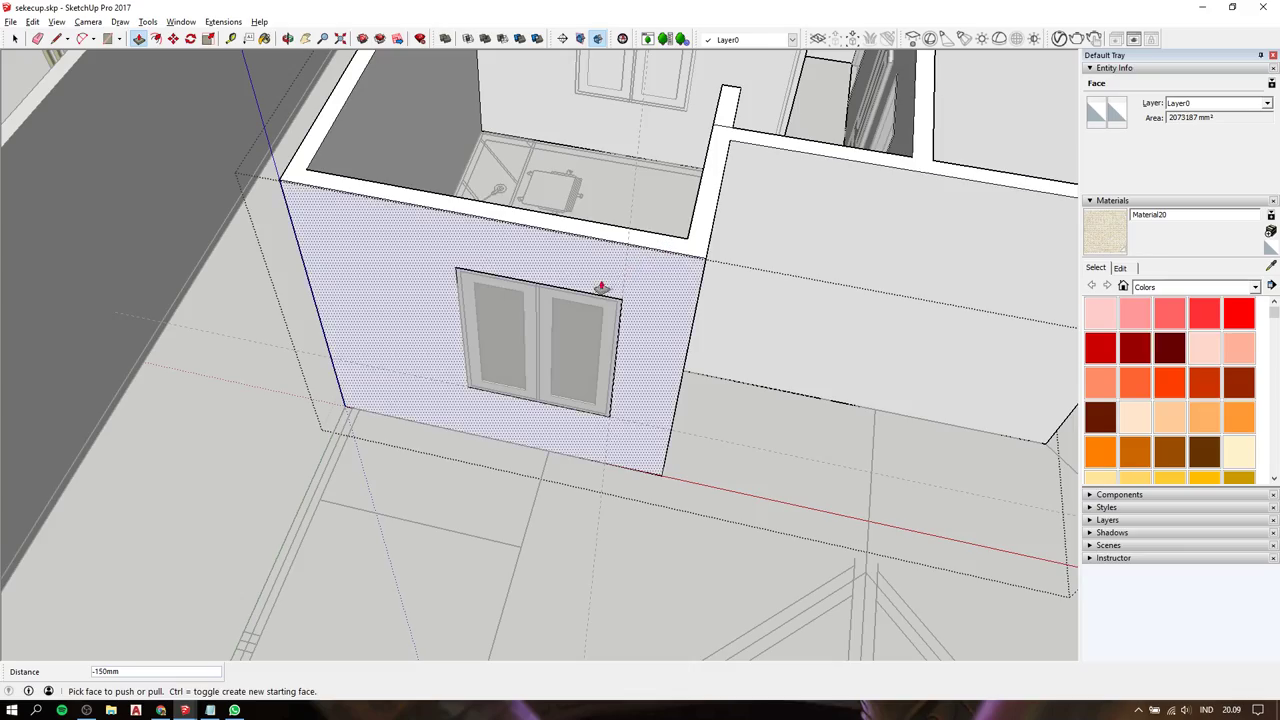
From inside, draw a 1565mm by 1261mm rectangle over the interior window.
{"action": "scroll", "coordinate": [600, 286], "scroll_direction": "down", "scroll_amount": 3}
{"action": "mouse_move", "coordinate": [588, 284]}
{"action": "middle_mouse_down"}
{"action": "mouse_move", "coordinate": [737, 305]}
{"action": "mouse_move", "coordinate": [586, 443]}
{"action": "middle_mouse_up"}
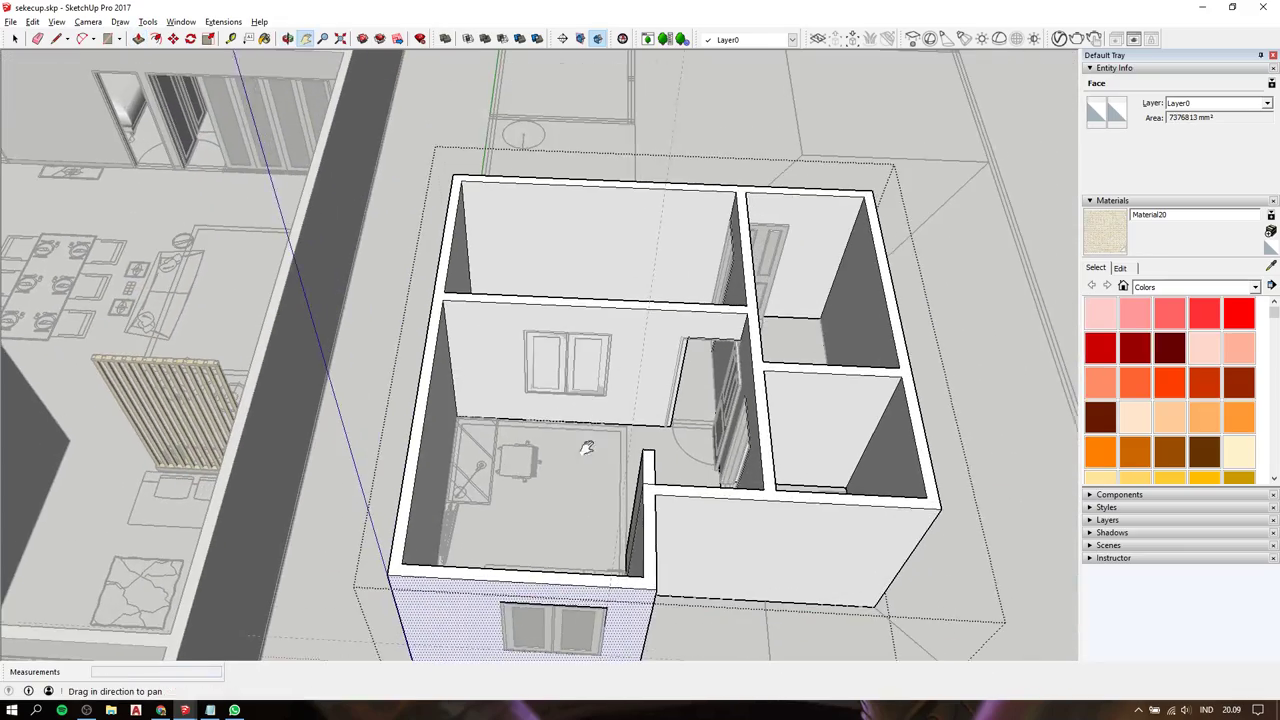
{"action": "scroll", "coordinate": [517, 343], "scroll_direction": "up", "scroll_amount": 3}
{"action": "key", "text": "r"}
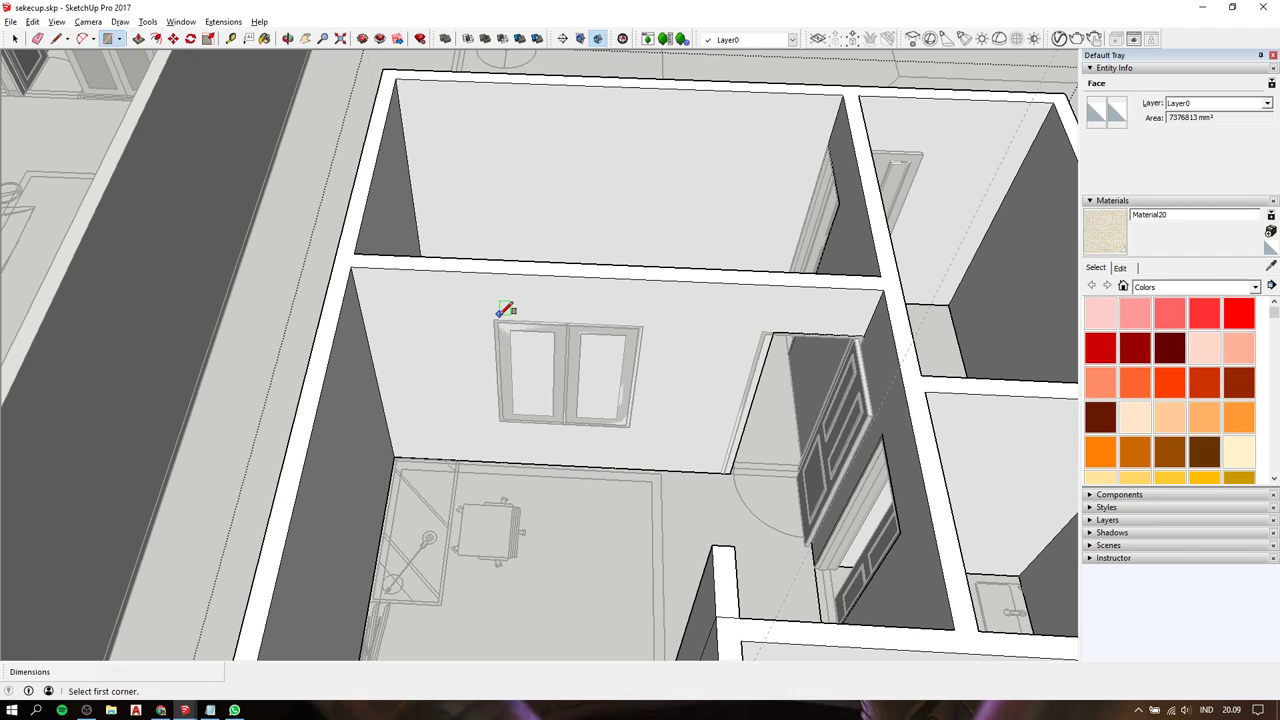
{"action": "left_click", "coordinate": [493, 319]}
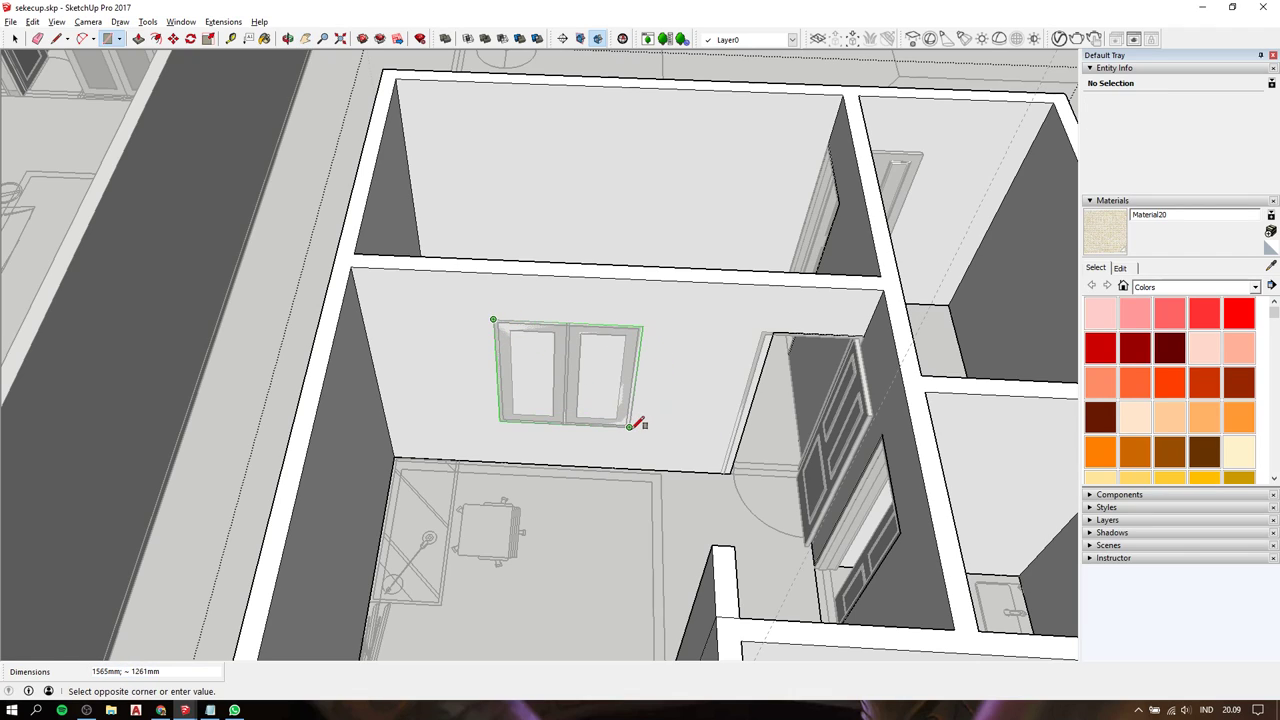
{"action": "left_click", "coordinate": [631, 426]}
{"action": "key", "text": "p"}
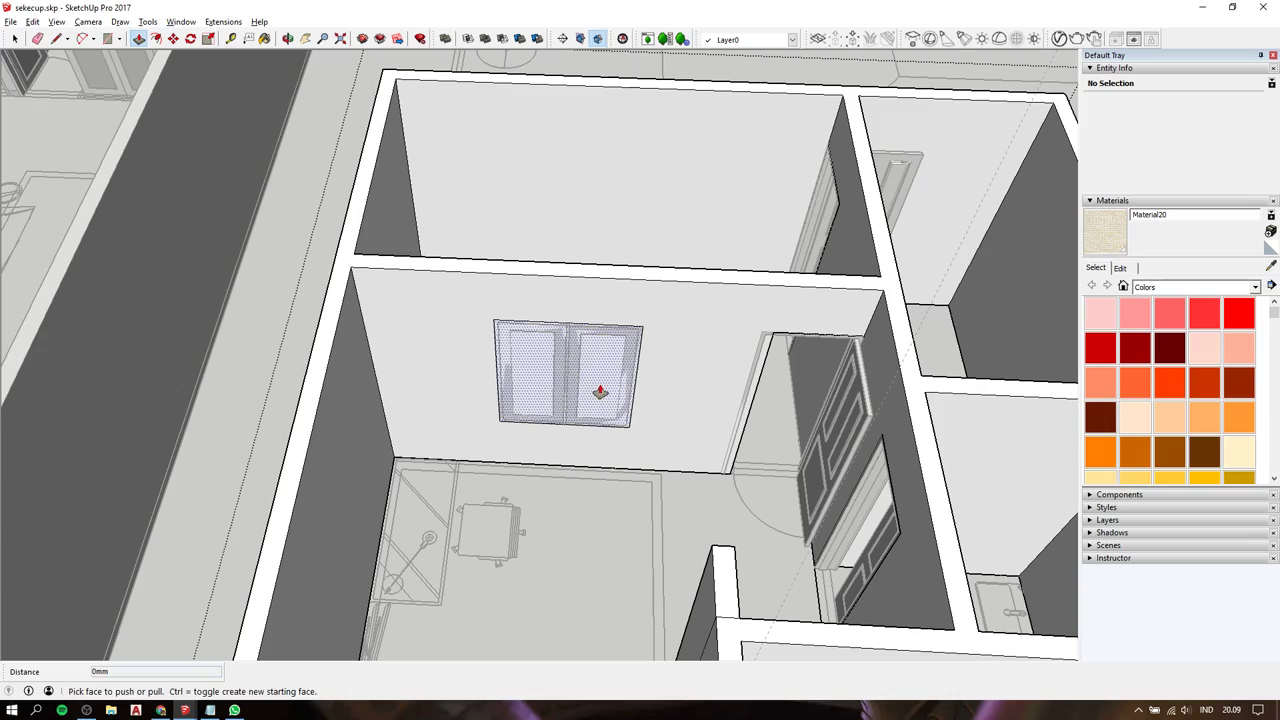
{"action": "scroll", "coordinate": [598, 390], "scroll_direction": "down", "scroll_amount": 5}
{"action": "scroll", "coordinate": [598, 390], "scroll_direction": "down", "scroll_amount": 2}
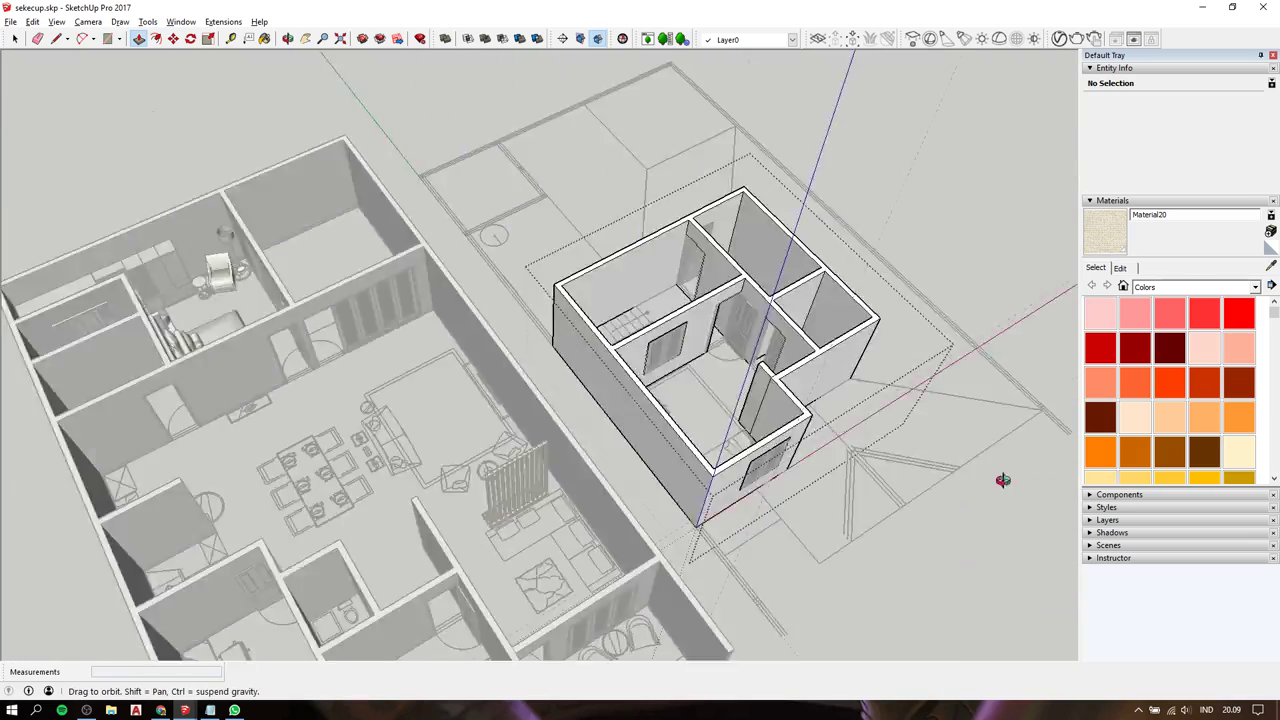
Flip the interior window group along Group's Red, then Group's Green.
{"action": "middle_click_drag", "start_coordinate": [600, 402], "coordinate": [694, 286]}
{"action": "scroll", "coordinate": [694, 286], "scroll_direction": "up", "scroll_amount": 3}
{"action": "scroll", "coordinate": [754, 318], "scroll_direction": "up", "scroll_amount": 3}
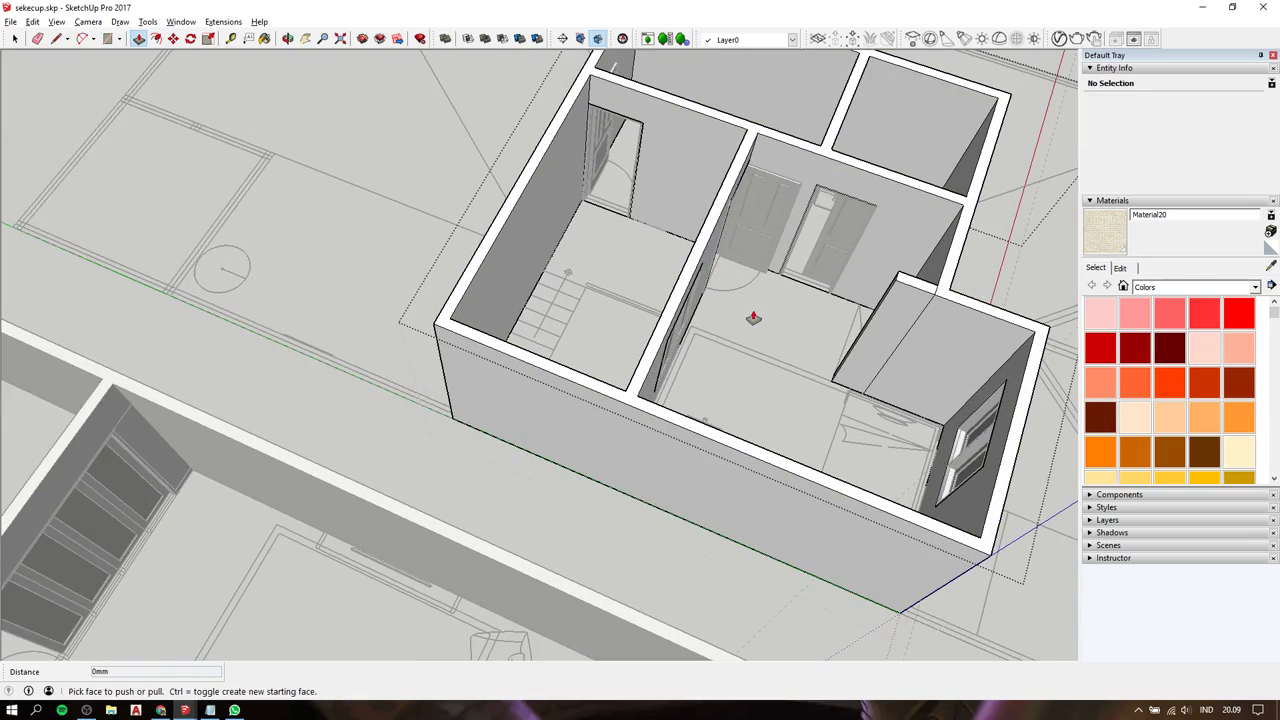
{"action": "mouse_move", "coordinate": [754, 318]}
{"action": "middle_mouse_down"}
{"action": "mouse_move", "coordinate": [346, 251]}
{"action": "mouse_move", "coordinate": [606, 329]}
{"action": "middle_mouse_up"}
{"action": "left_click", "coordinate": [629, 329]}
{"action": "key", "text": "space"}
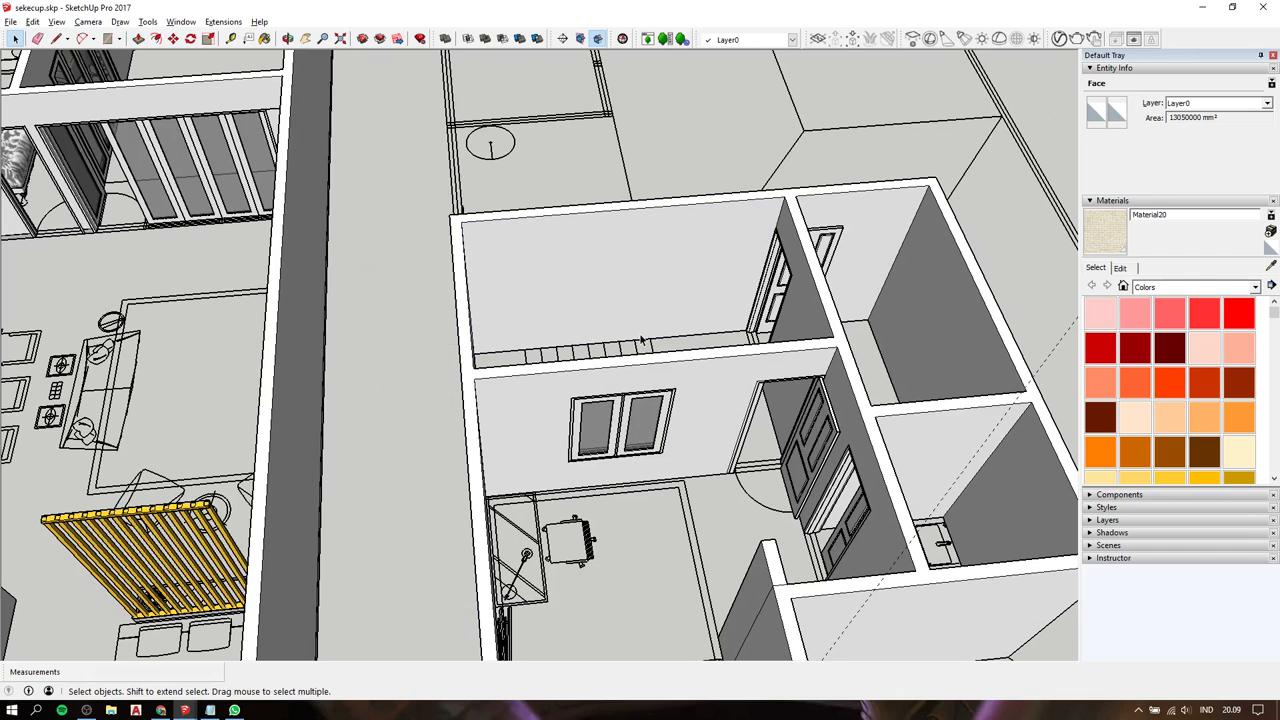
{"action": "left_click", "coordinate": [650, 440]}
{"action": "right_click", "coordinate": [651, 440]}
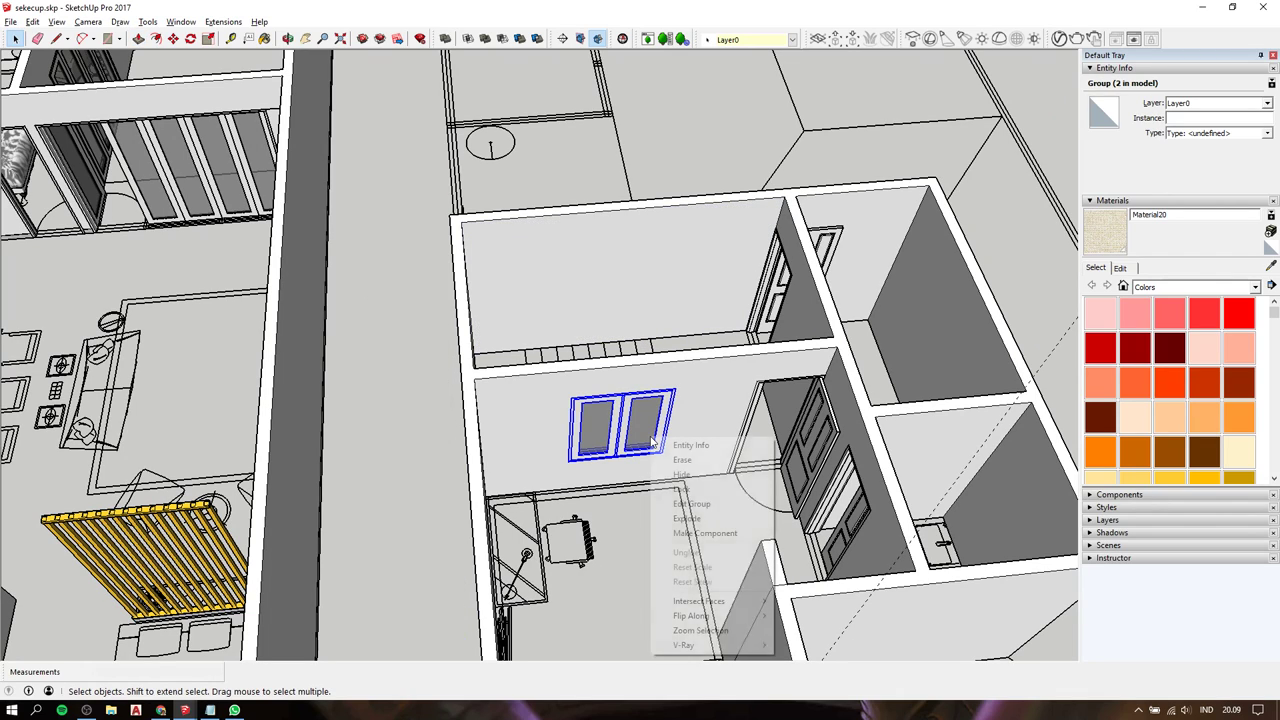
{"action": "left_click", "coordinate": [799, 617]}
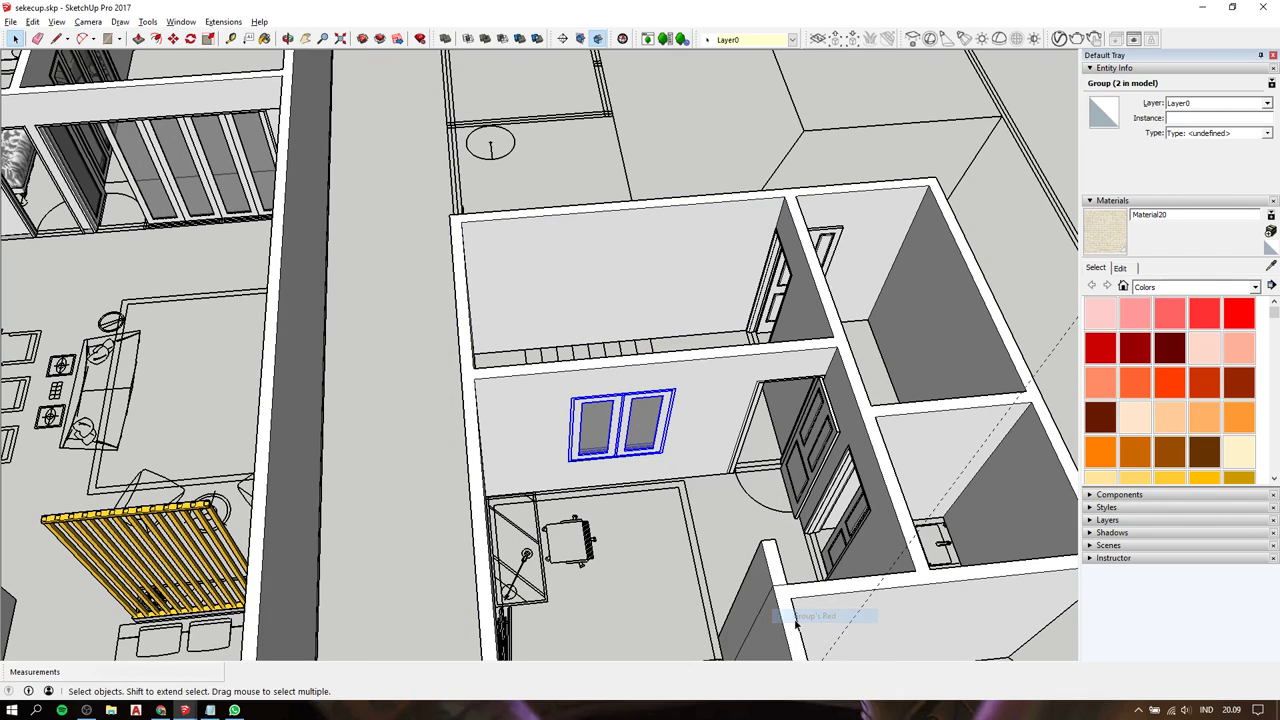
{"action": "right_click", "coordinate": [632, 444]}
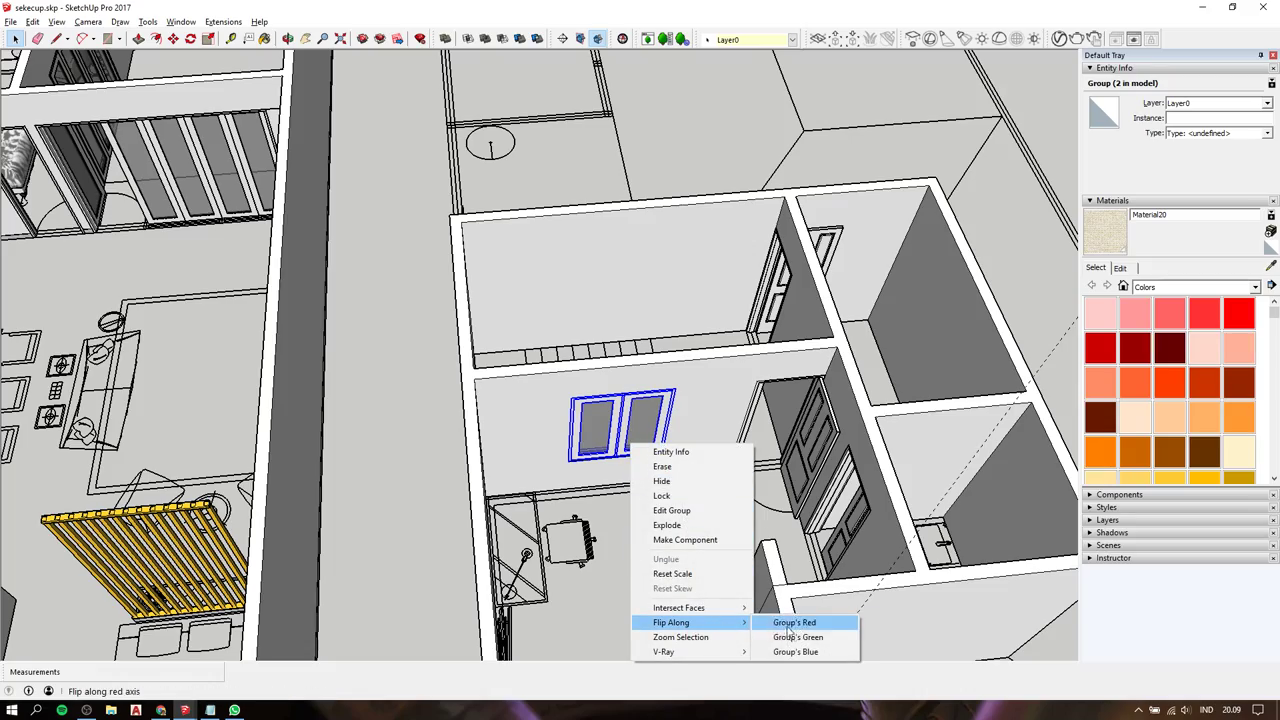
{"action": "left_click", "coordinate": [798, 638]}
{"action": "middle_click_drag", "start_coordinate": [798, 640], "coordinate": [821, 469]}
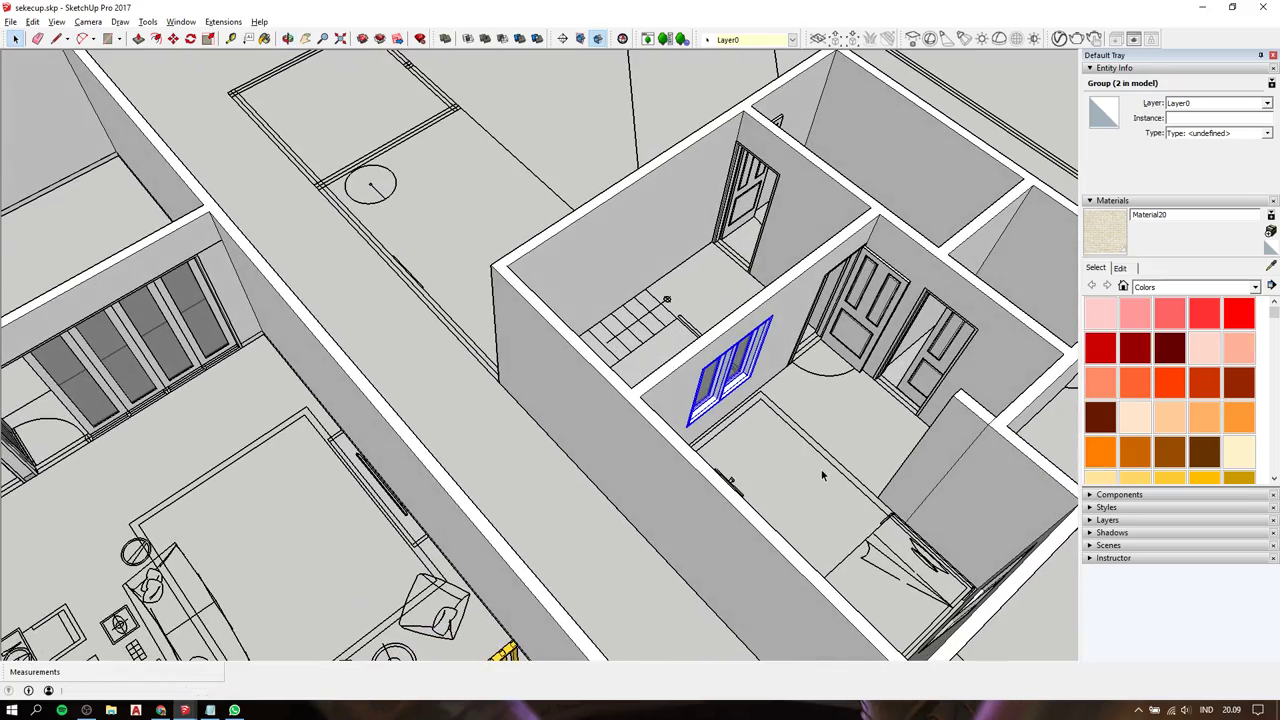
{"action": "mouse_move", "coordinate": [784, 408]}
{"action": "middle_mouse_down"}
{"action": "mouse_move", "coordinate": [244, 336]}
{"action": "mouse_move", "coordinate": [797, 580]}
{"action": "mouse_move", "coordinate": [780, 505]}
{"action": "mouse_move", "coordinate": [653, 457]}
{"action": "mouse_move", "coordinate": [820, 423]}
{"action": "mouse_move", "coordinate": [500, 470]}
{"action": "mouse_move", "coordinate": [457, 443]}
{"action": "mouse_move", "coordinate": [427, 347]}
{"action": "mouse_move", "coordinate": [903, 534]}
{"action": "mouse_move", "coordinate": [903, 520]}
{"action": "middle_mouse_up"}
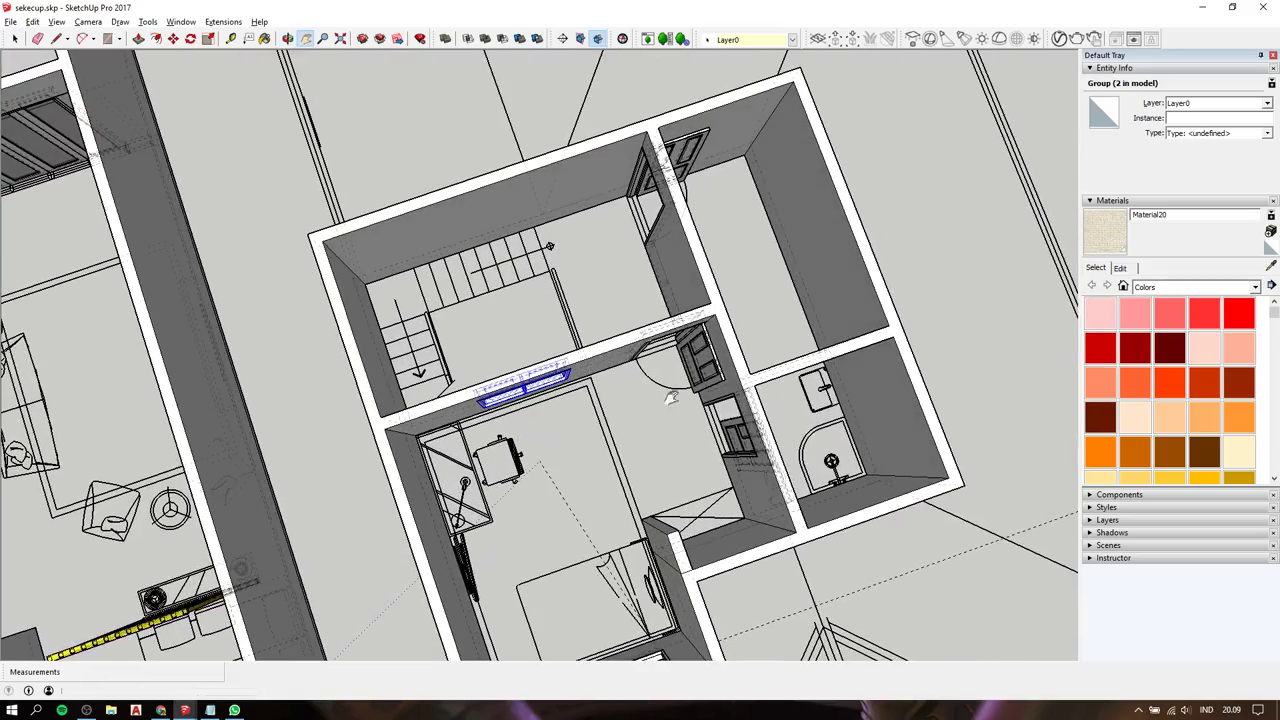
{"action": "middle_click_drag", "start_coordinate": [498, 318], "coordinate": [897, 320]}
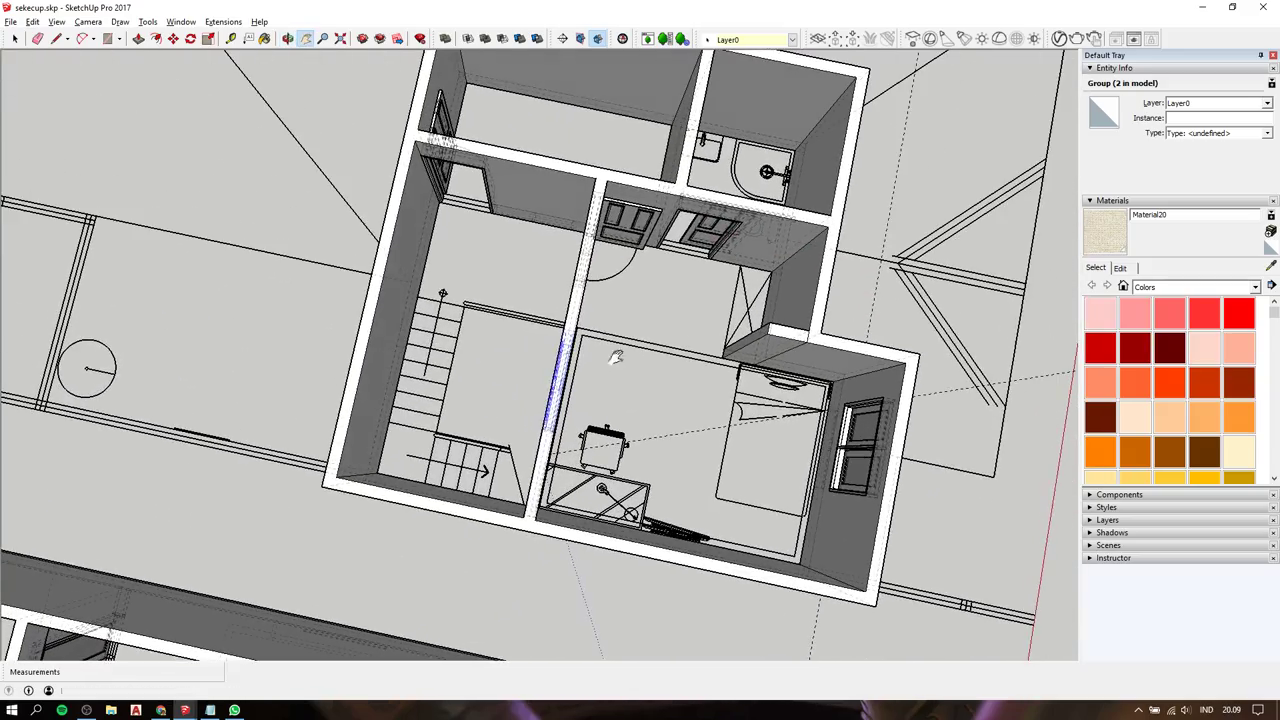
Make a copy of the two-panel window next to the original.
{"action": "middle_click_drag", "start_coordinate": [616, 357], "coordinate": [491, 232]}
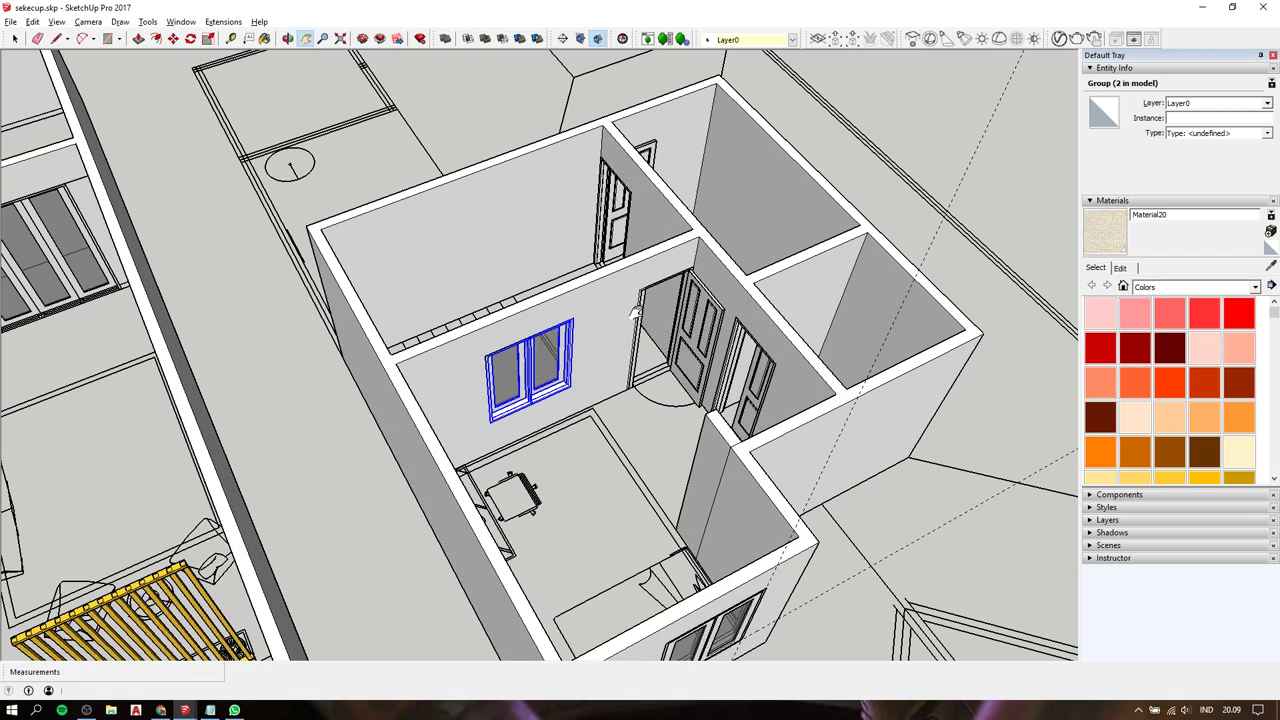
{"action": "key", "text": "m"}
{"action": "key", "text": "ctrl"}
{"action": "left_click", "coordinate": [574, 446]}
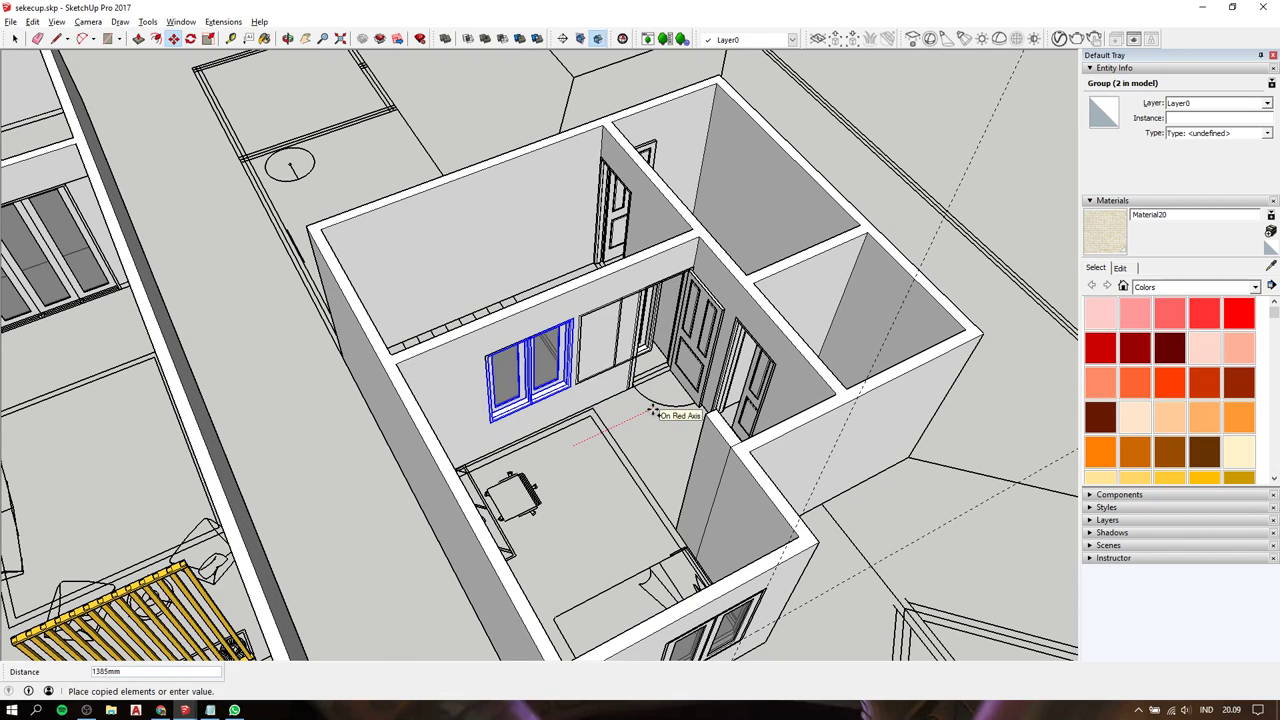
{"action": "left_click", "coordinate": [651, 408]}
Rotate the window copy 90 degrees about its corner.
{"action": "middle_click_drag", "start_coordinate": [651, 408], "coordinate": [995, 489]}
{"action": "scroll", "coordinate": [520, 250], "scroll_direction": "up", "scroll_amount": 3}
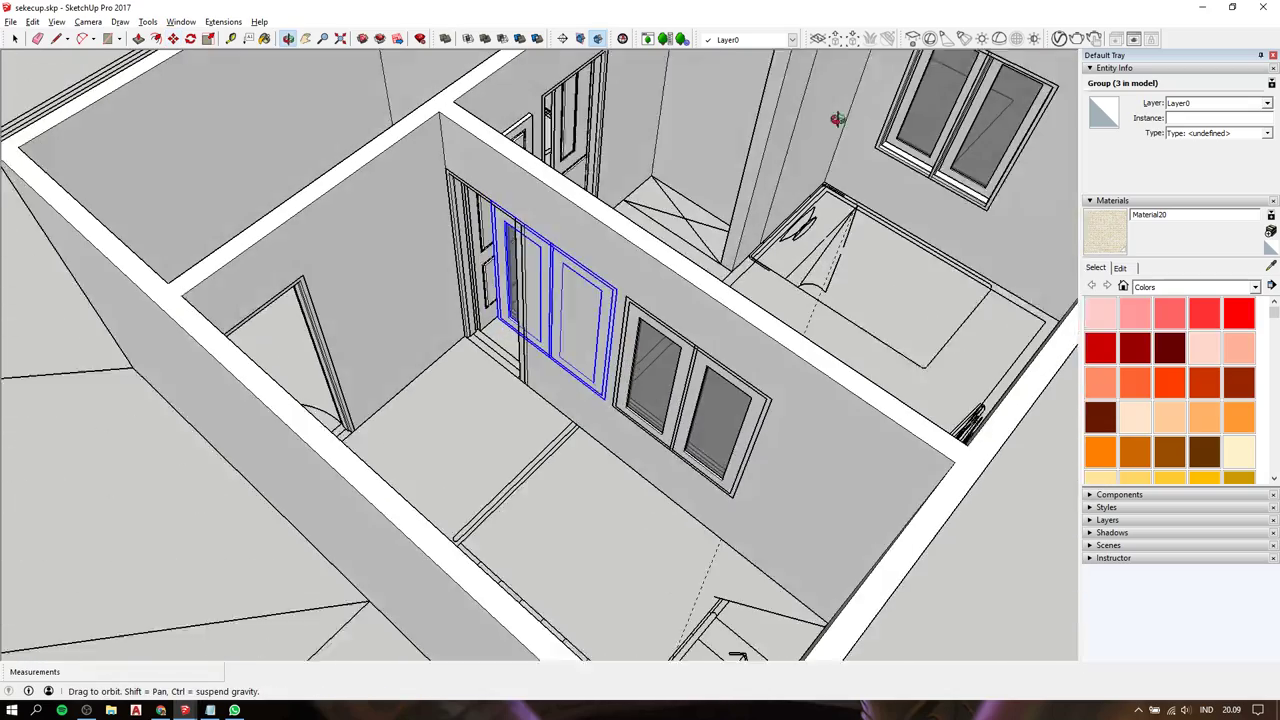
{"action": "middle_click_drag", "start_coordinate": [520, 250], "coordinate": [565, 218]}
{"action": "type", "text": "1"}
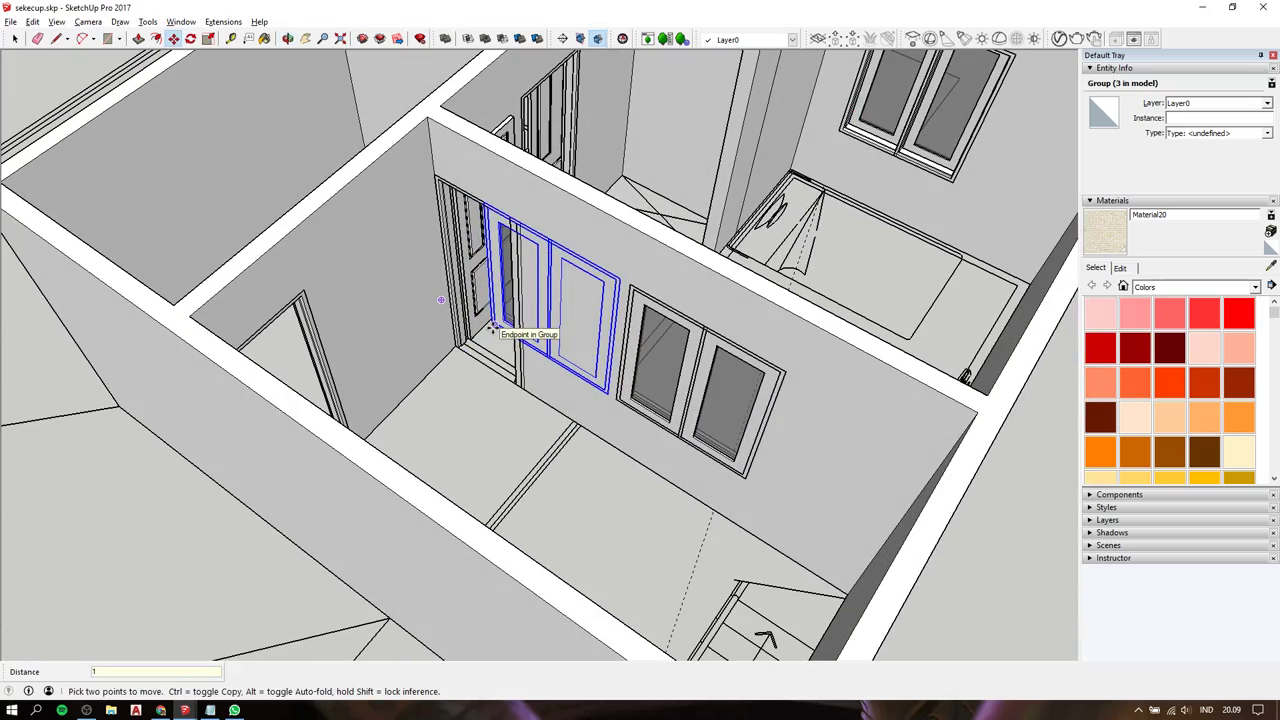
{"action": "type", "text": "q"}
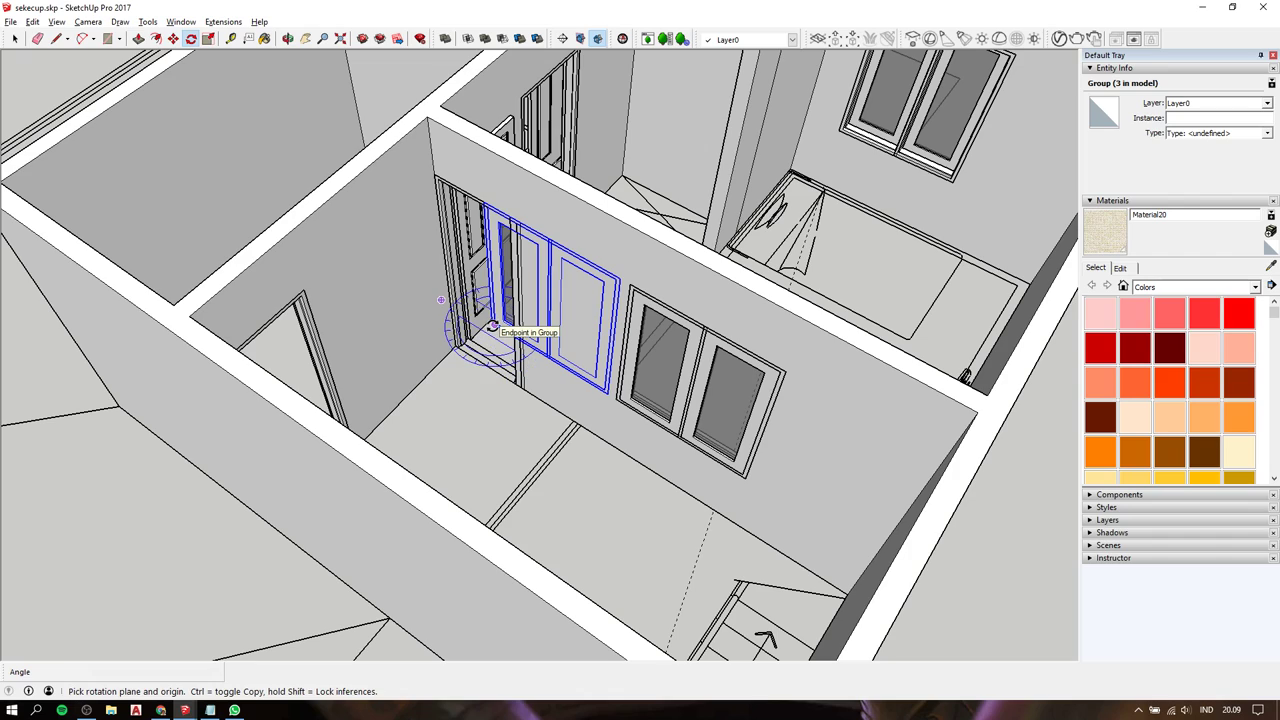
{"action": "left_click", "coordinate": [493, 325]}
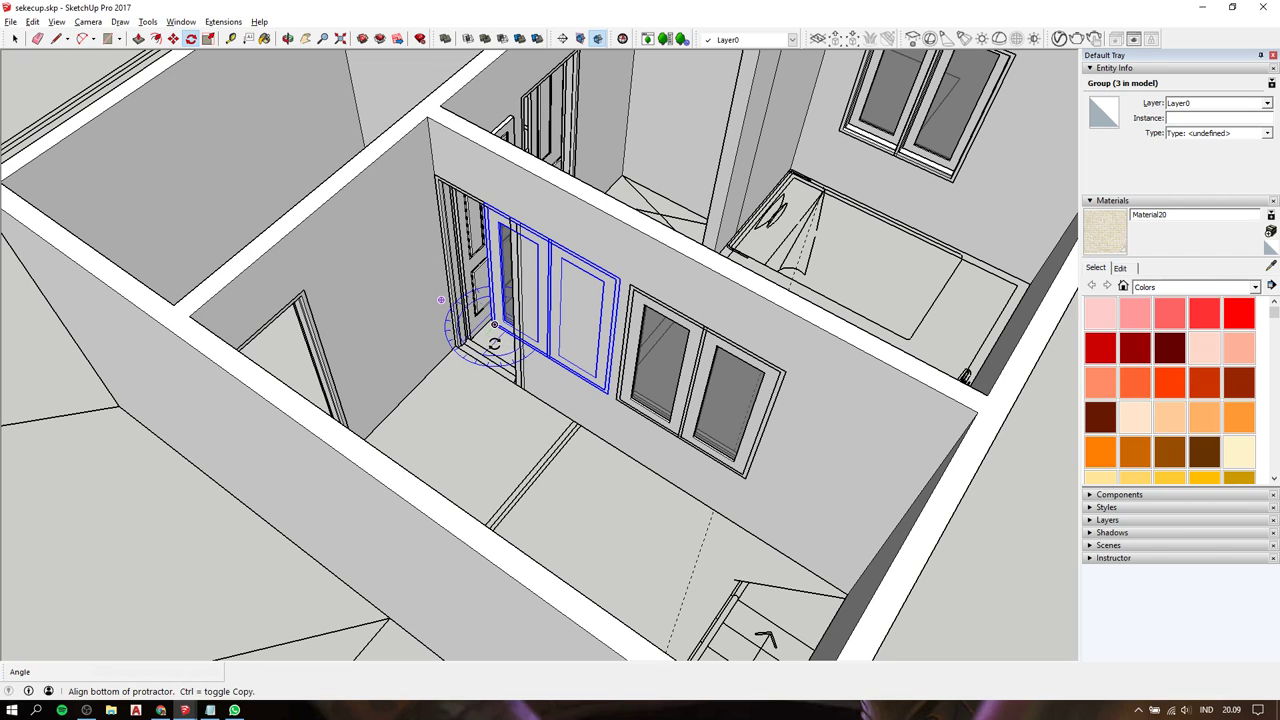
{"action": "left_click", "coordinate": [443, 377]}
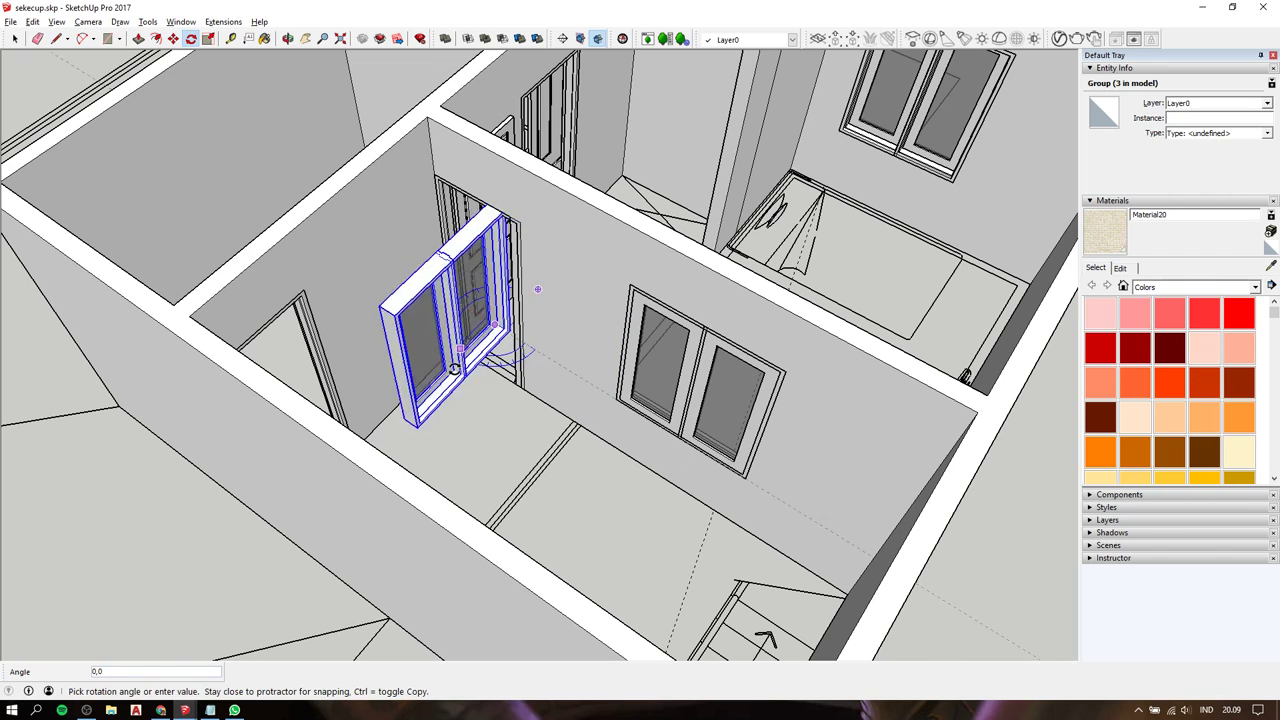
{"action": "middle_click_drag", "start_coordinate": [600, 317], "coordinate": [471, 434]}
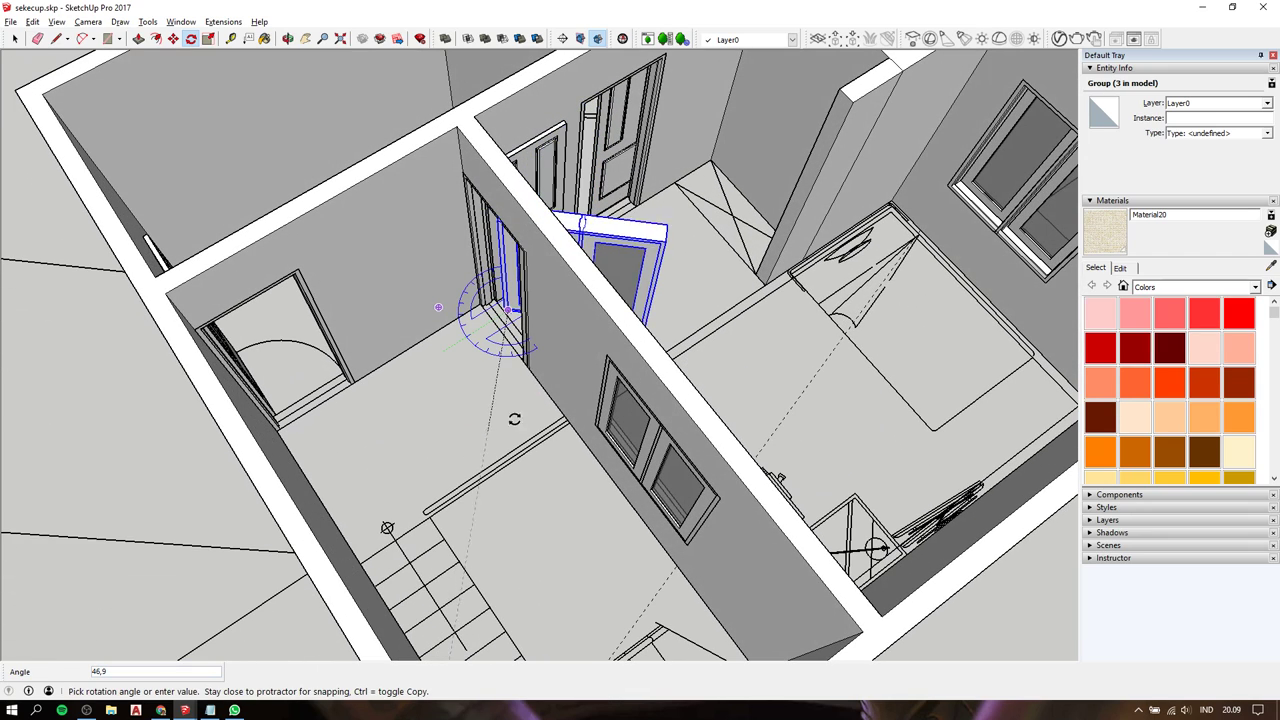
{"action": "left_click", "coordinate": [548, 364]}
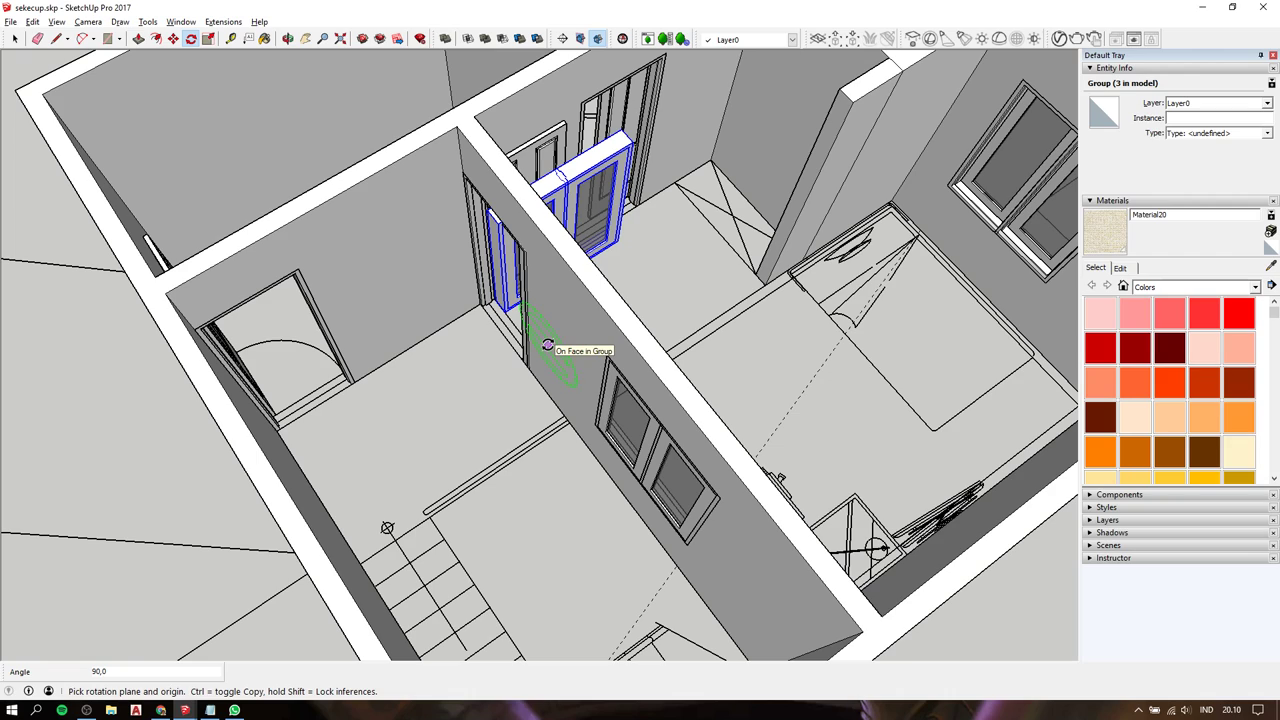
Move the rotated window about 1544mm onto the stairs-room wall beside the door.
{"action": "key", "text": "m"}
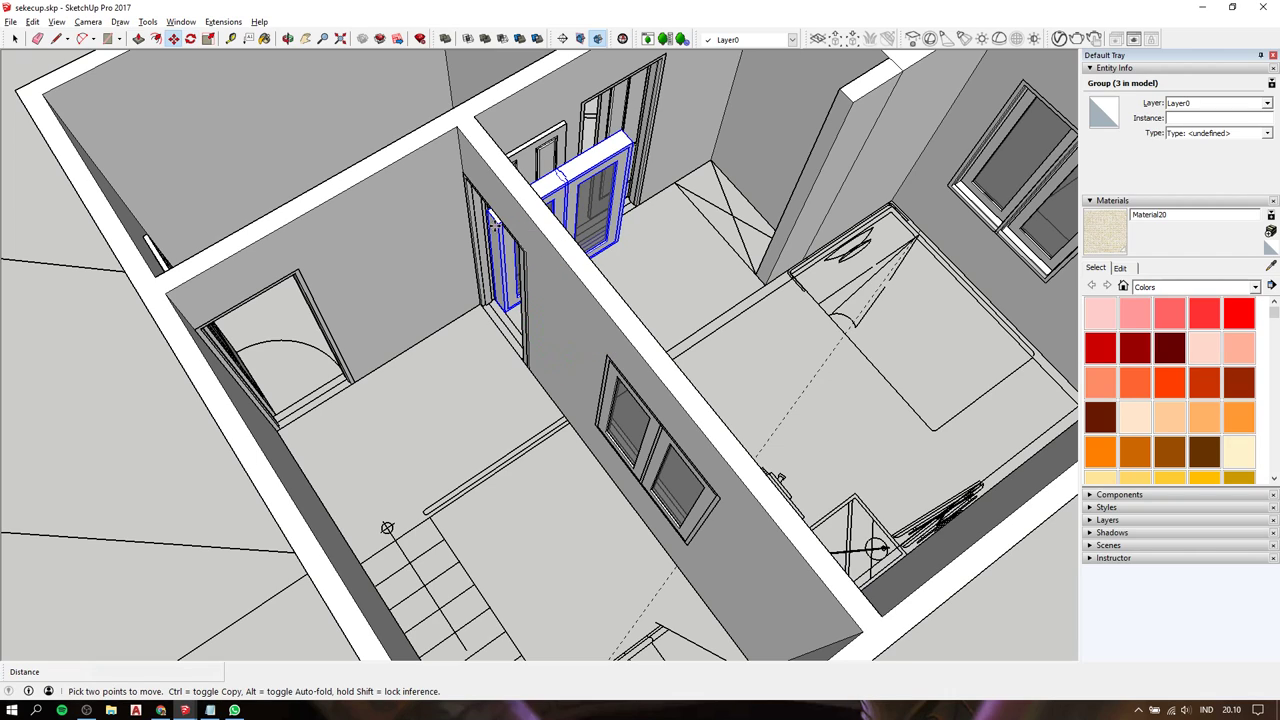
{"action": "left_click", "coordinate": [494, 222]}
{"action": "left_click", "coordinate": [295, 270]}
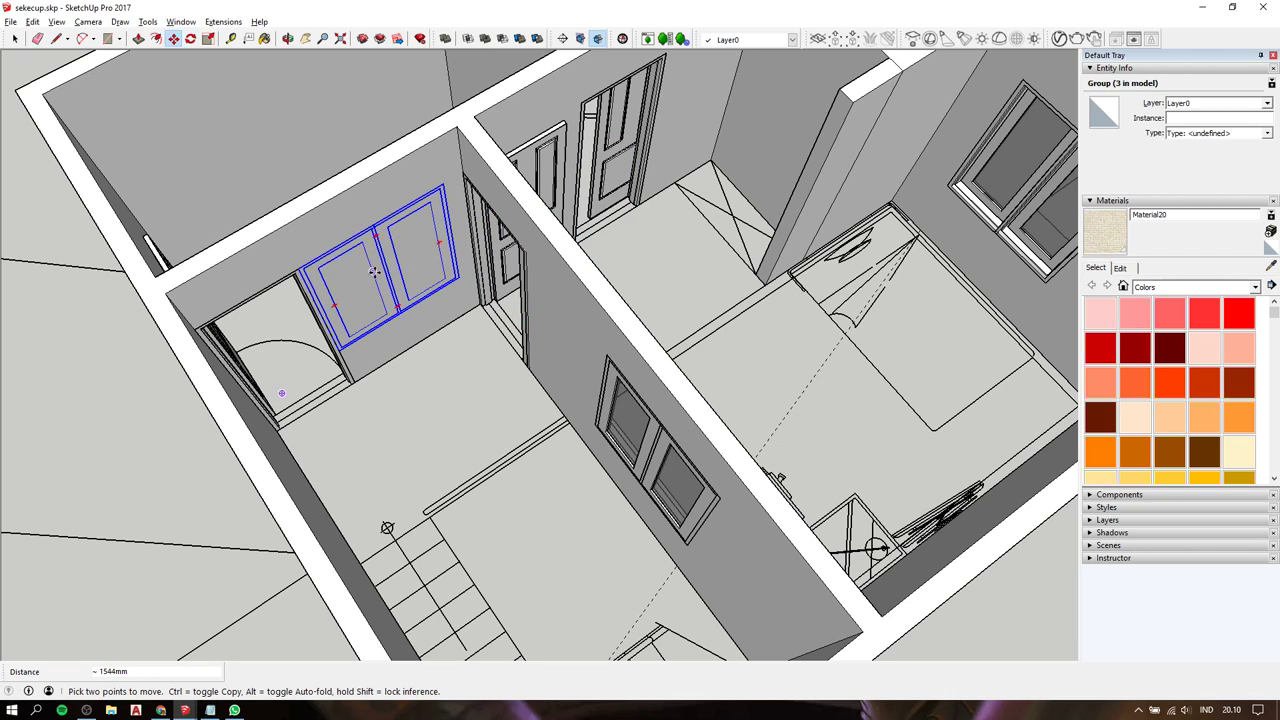
{"action": "key", "text": "space"}
Draw a rectangle over the rotated window in the wall group and push it through, leaving a roughly 1600mm opening.
{"action": "double_click", "coordinate": [389, 180]}
{"action": "key", "text": "r"}
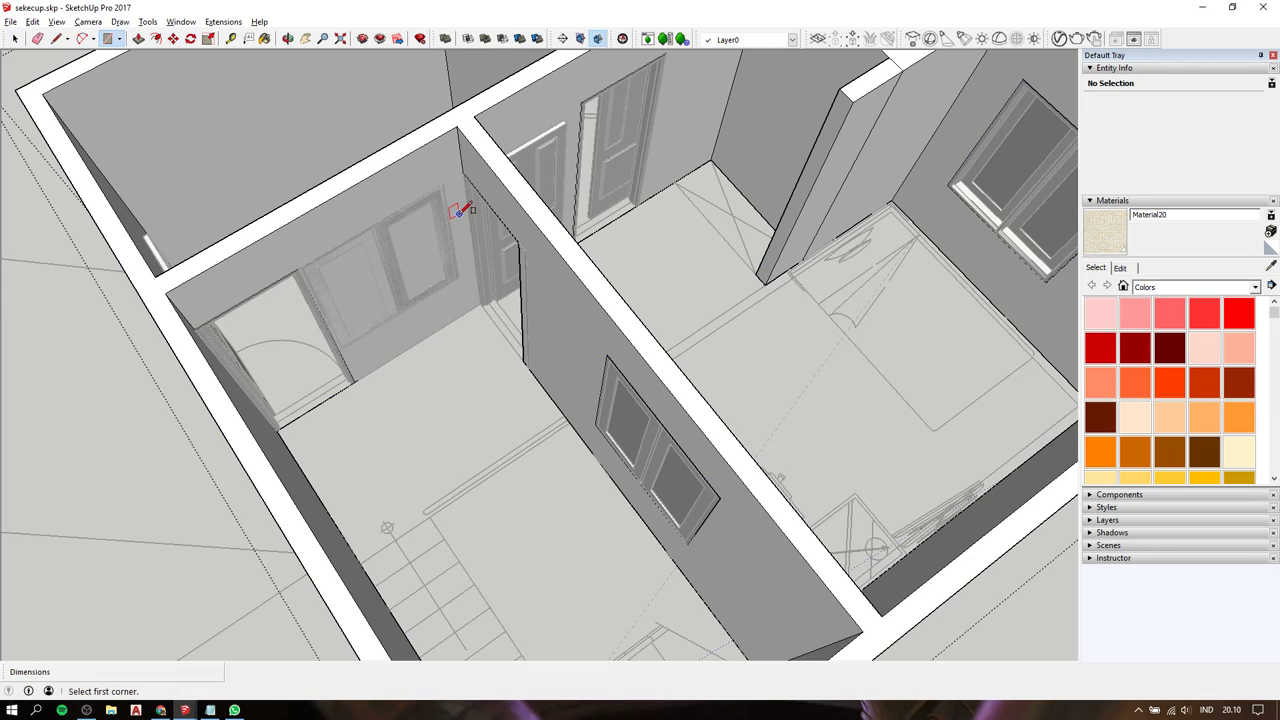
{"action": "left_click", "coordinate": [442, 184]}
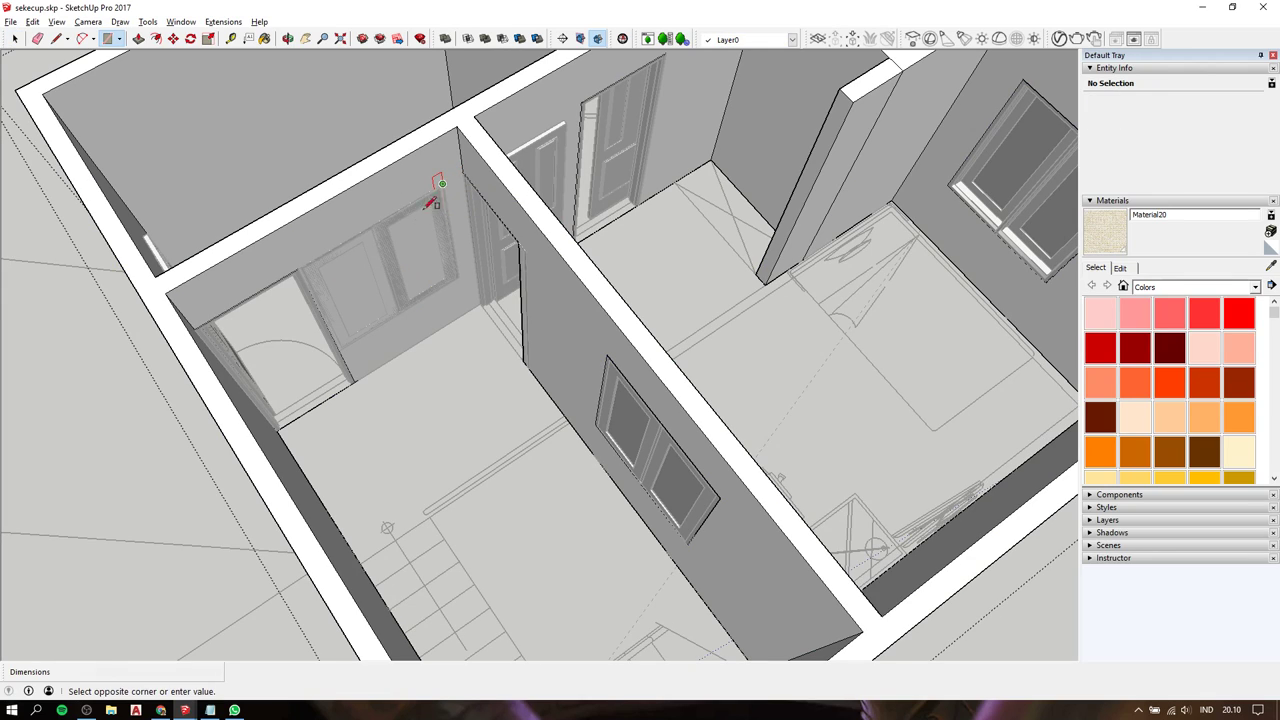
{"action": "left_click", "coordinate": [348, 351]}
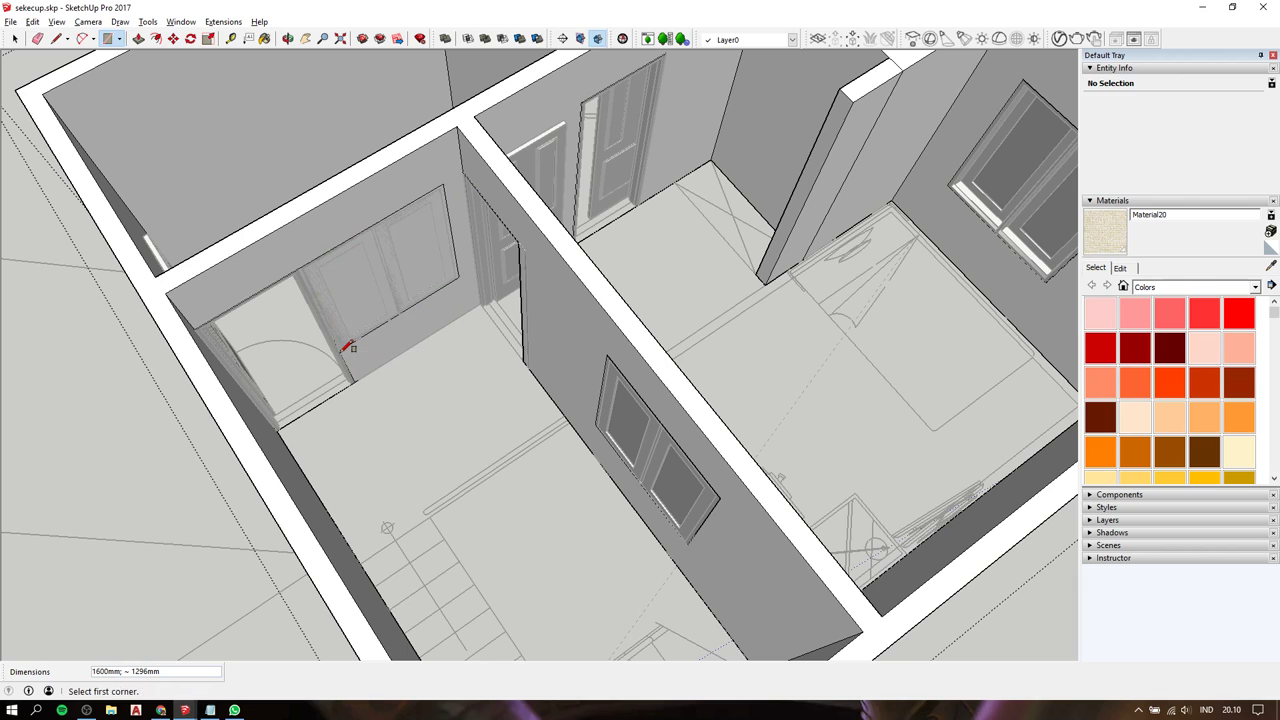
{"action": "key", "text": "space"}
{"action": "left_click", "coordinate": [356, 304]}
{"action": "key", "text": "p"}
{"action": "double_click", "coordinate": [356, 304]}
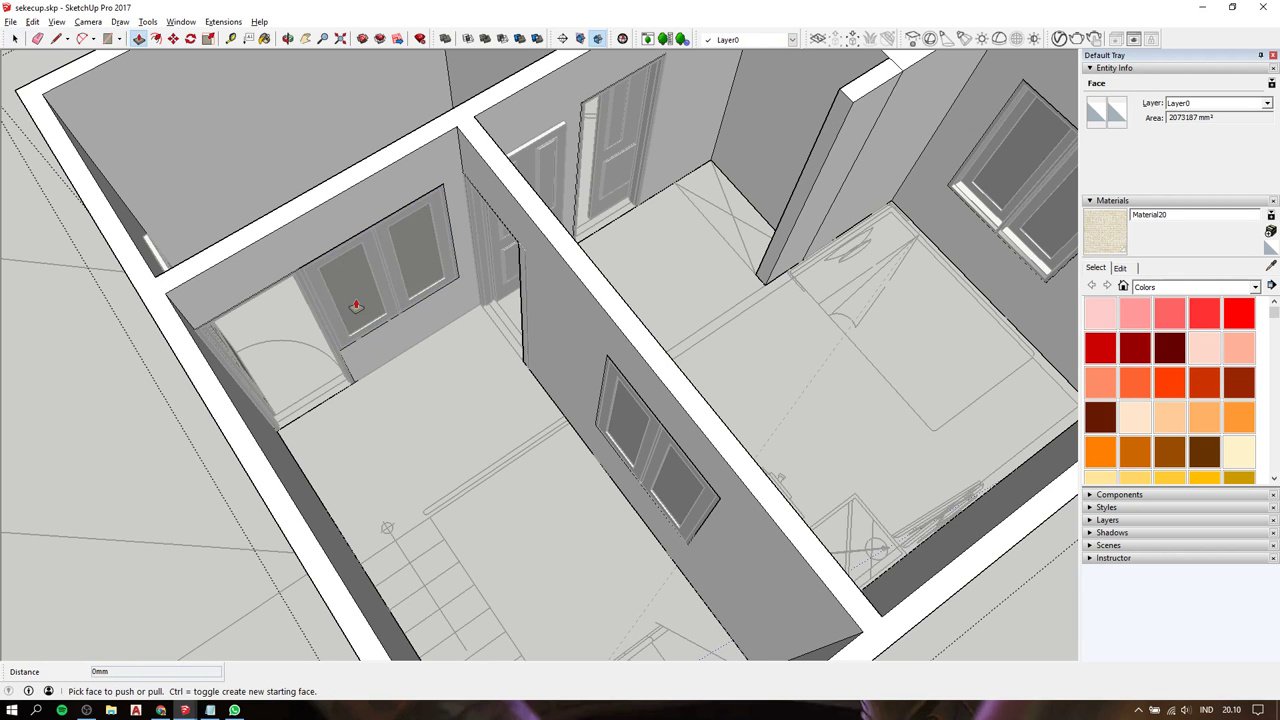
{"action": "key", "text": "space"}
{"action": "mouse_move", "coordinate": [429, 356]}
{"action": "middle_mouse_down"}
{"action": "mouse_move", "coordinate": [320, 225]}
{"action": "mouse_move", "coordinate": [766, 229]}
{"action": "mouse_move", "coordinate": [447, 240]}
{"action": "mouse_move", "coordinate": [480, 320]}
{"action": "mouse_move", "coordinate": [464, 313]}
{"action": "mouse_move", "coordinate": [836, 306]}
{"action": "middle_mouse_up"}
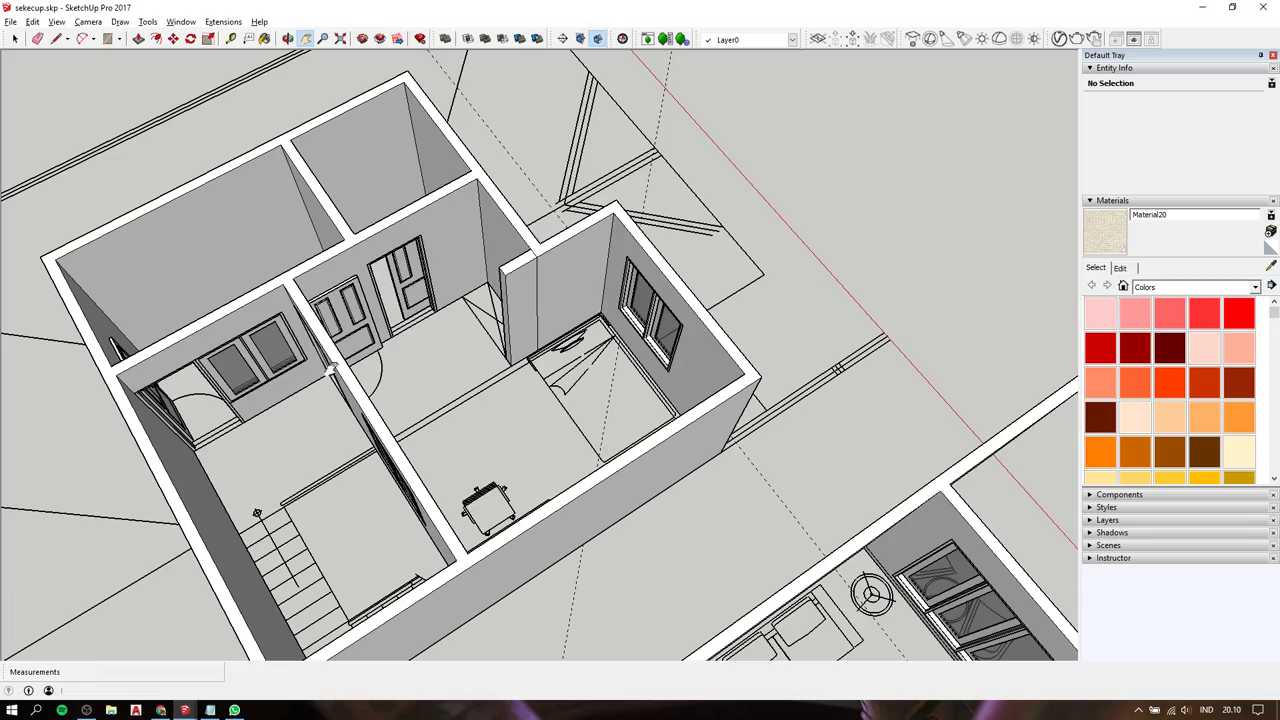
Orbit and zoom to a steep overhead close-up of the bedroom and bathroom walls.
{"action": "mouse_move", "coordinate": [329, 368]}
{"action": "middle_mouse_down"}
{"action": "mouse_move", "coordinate": [909, 346]}
{"action": "mouse_move", "coordinate": [714, 300]}
{"action": "mouse_move", "coordinate": [453, 292]}
{"action": "middle_mouse_up"}
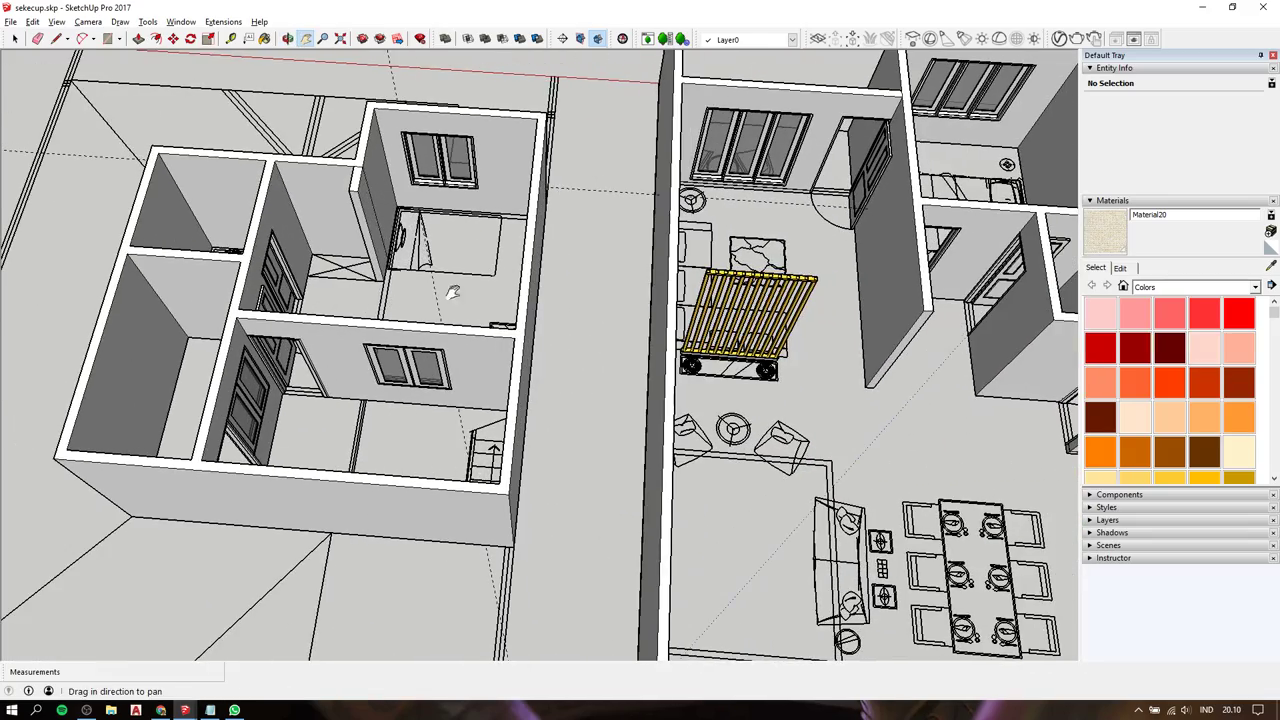
{"action": "mouse_move", "coordinate": [558, 331]}
{"action": "middle_mouse_down", "text": "shift"}
{"action": "mouse_move", "coordinate": [577, 358]}
{"action": "mouse_move", "coordinate": [421, 307]}
{"action": "mouse_move", "coordinate": [470, 280]}
{"action": "mouse_move", "coordinate": [481, 256]}
{"action": "mouse_move", "coordinate": [731, 406]}
{"action": "mouse_move", "coordinate": [864, 382]}
{"action": "middle_mouse_up", "text": "shift"}
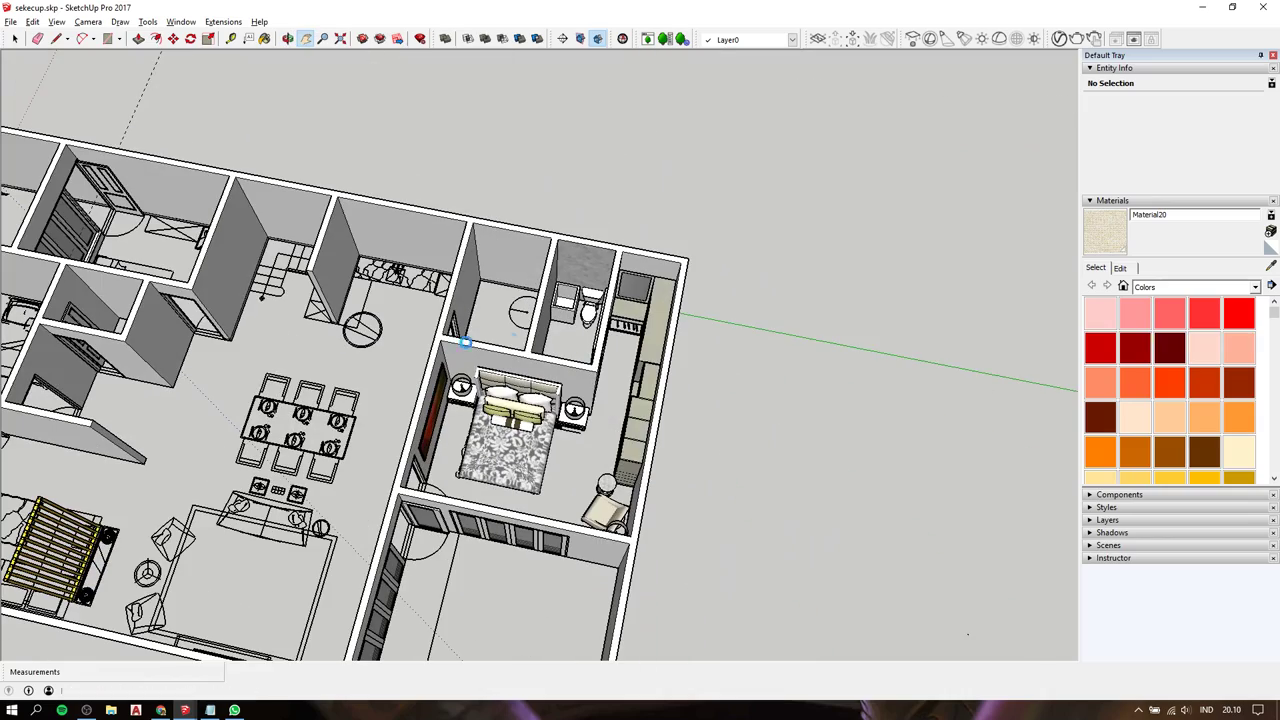
{"action": "middle_click_drag", "start_coordinate": [770, 313], "coordinate": [761, 314]}
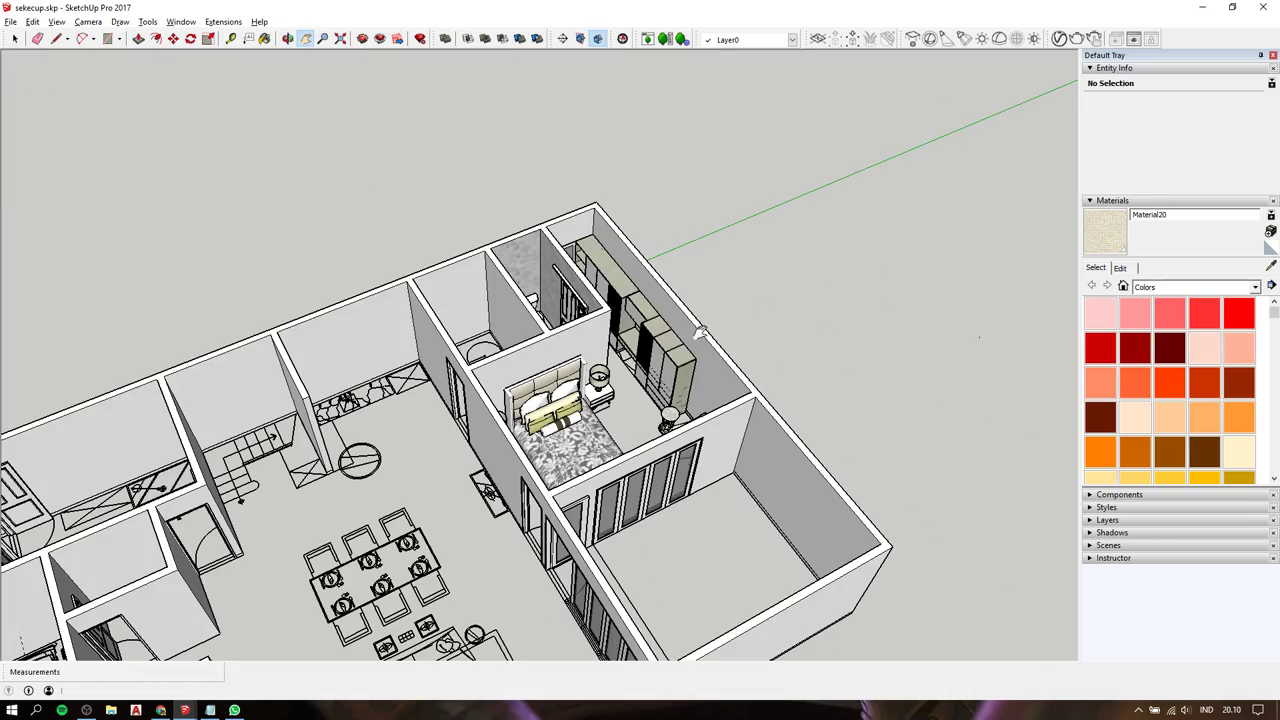
{"action": "scroll", "coordinate": [371, 512], "scroll_direction": "down", "scroll_amount": 3}
{"action": "scroll", "coordinate": [371, 512], "scroll_direction": "down", "scroll_amount": 2}
{"action": "mouse_move", "coordinate": [371, 512]}
{"action": "middle_mouse_down", "text": "shift"}
{"action": "mouse_move", "coordinate": [600, 300]}
{"action": "mouse_move", "coordinate": [929, 365]}
{"action": "middle_mouse_up", "text": "shift"}
{"action": "scroll", "coordinate": [660, 330], "scroll_direction": "up", "scroll_amount": 5}
{"action": "scroll", "coordinate": [457, 309], "scroll_direction": "up", "scroll_amount": 3}
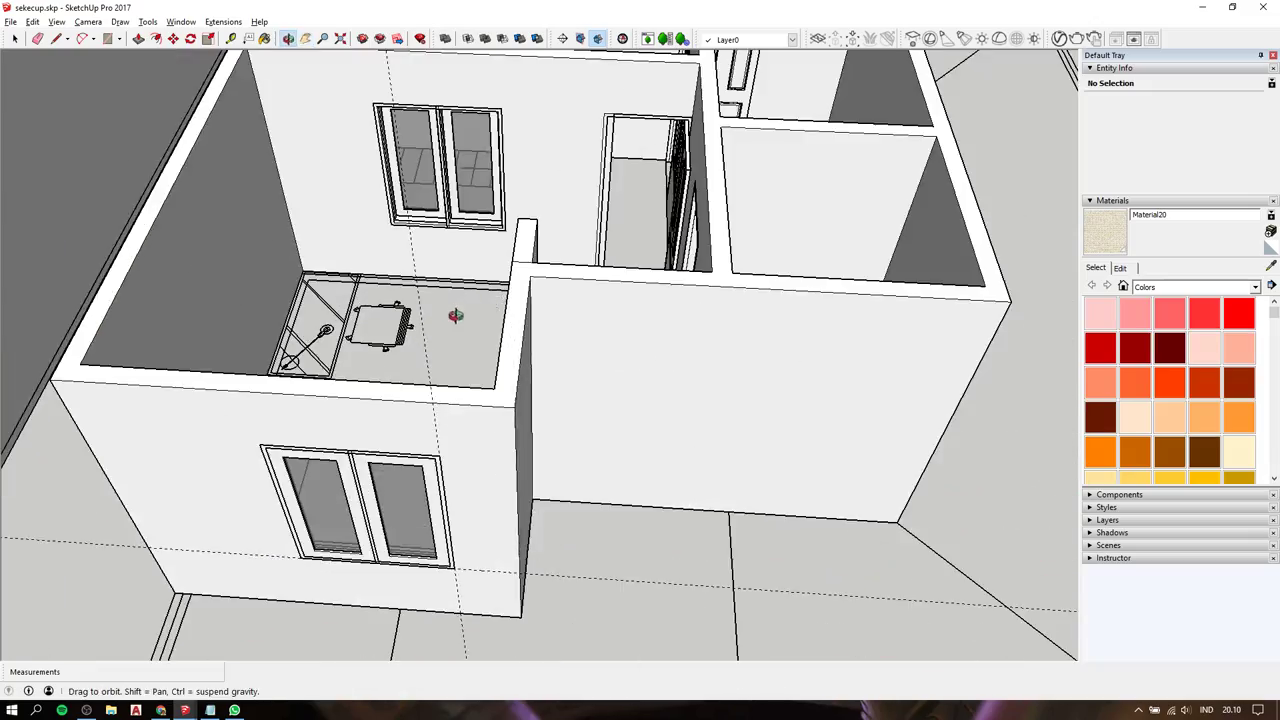
{"action": "mouse_move", "coordinate": [457, 309]}
{"action": "middle_mouse_down"}
{"action": "mouse_move", "coordinate": [635, 440]}
{"action": "mouse_move", "coordinate": [994, 414]}
{"action": "mouse_move", "coordinate": [880, 480]}
{"action": "mouse_move", "coordinate": [600, 430]}
{"action": "mouse_move", "coordinate": [326, 541]}
{"action": "middle_mouse_up"}
Open the 3D Warehouse website in the web browser.
{"action": "left_click", "coordinate": [160, 710]}
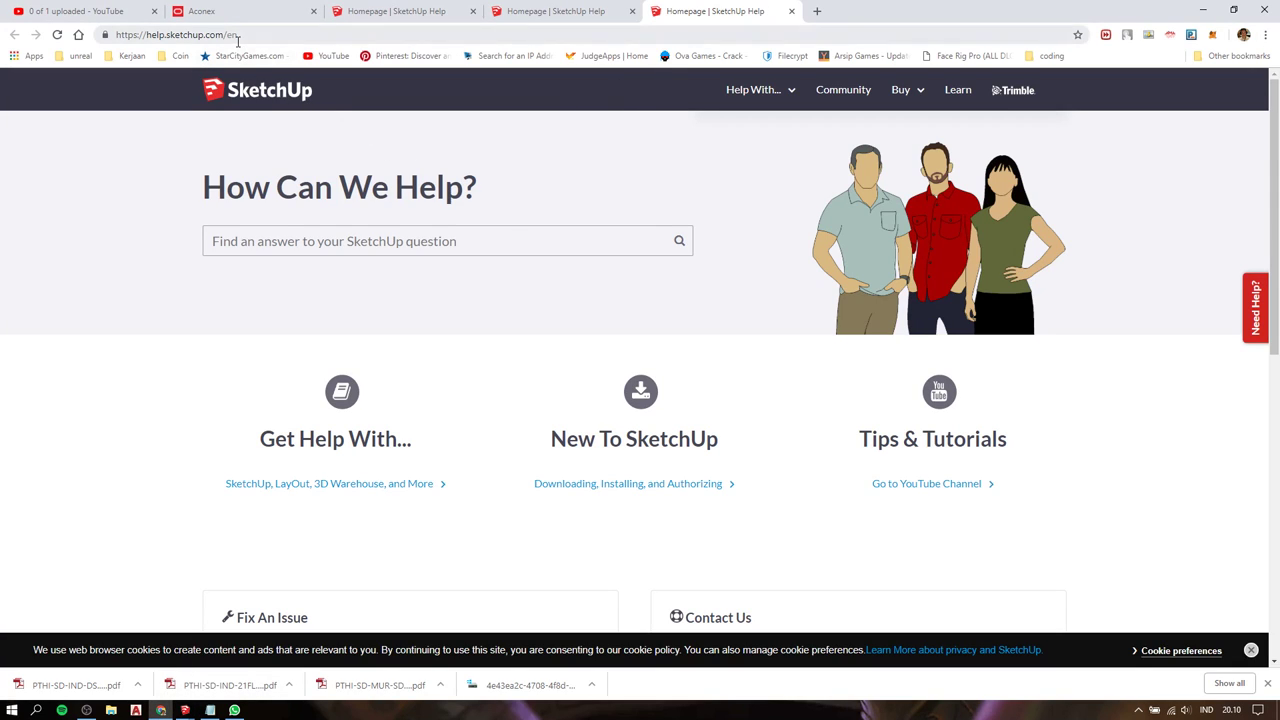
{"action": "left_click", "coordinate": [282, 36]}
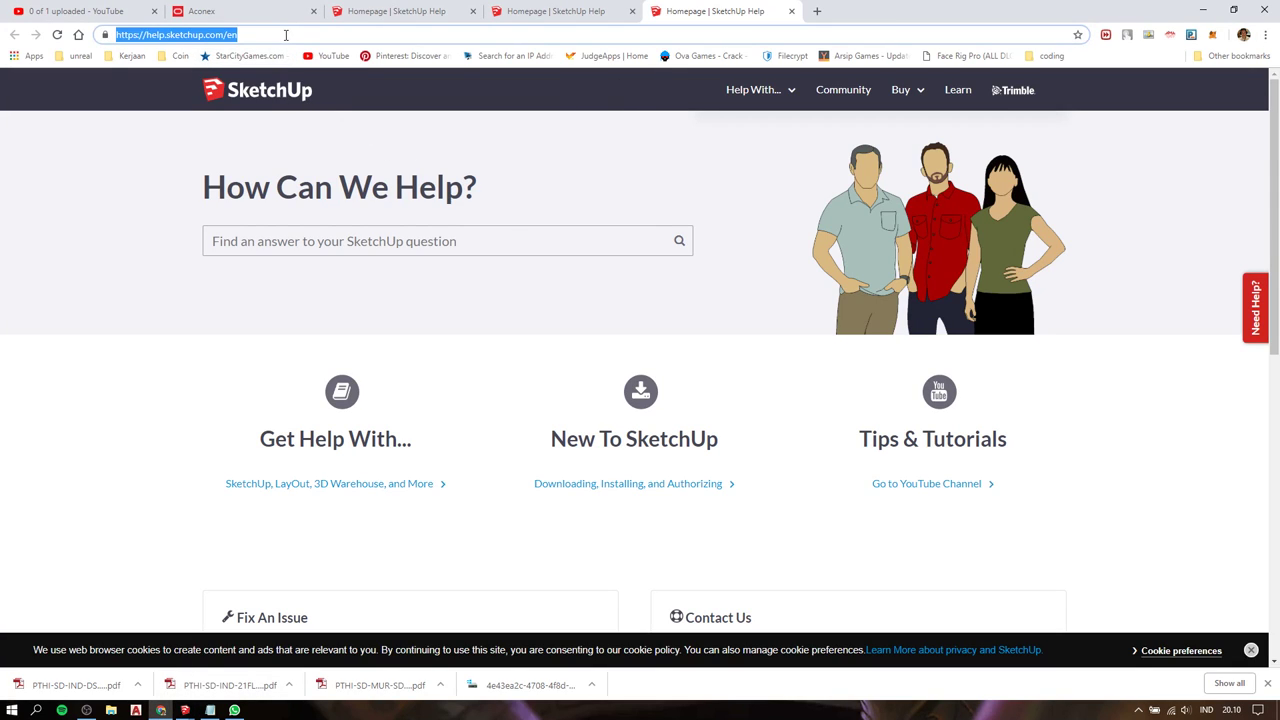
{"action": "type", "text": "3D"}
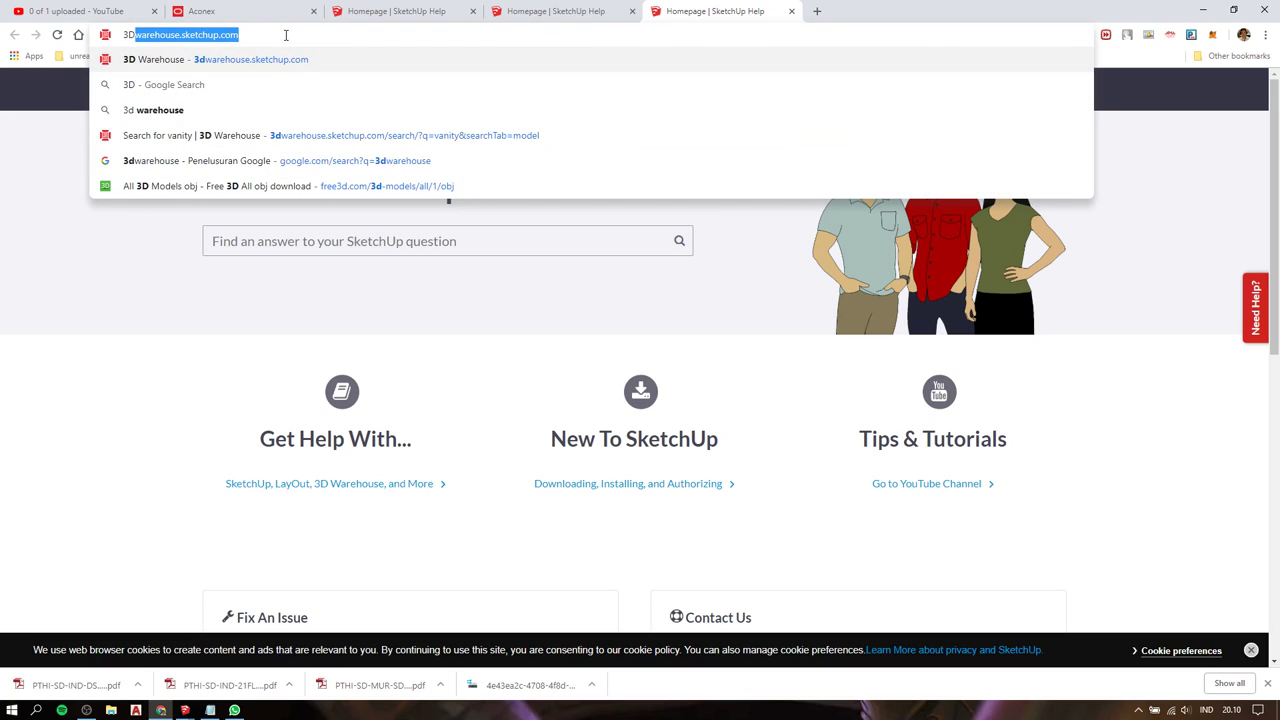
{"action": "key", "text": "Return"}
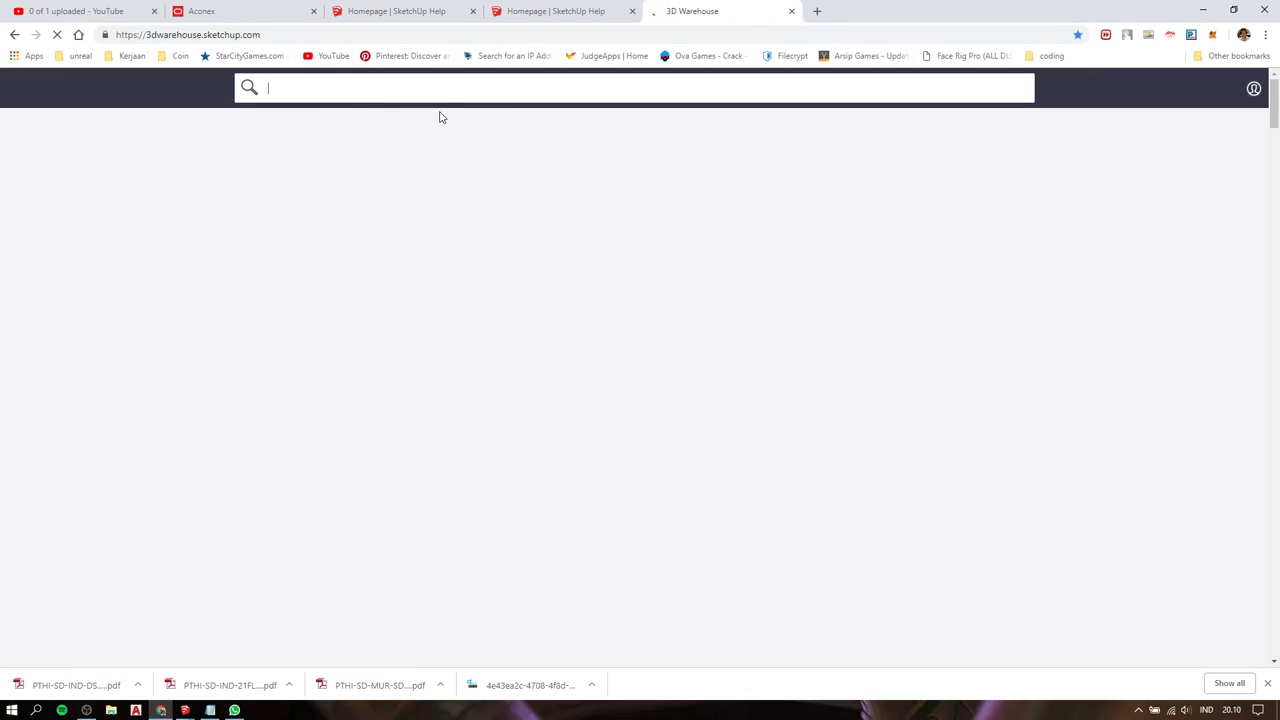
Search 3D Warehouse for single bed models.
{"action": "type", "text": "SINGE"}
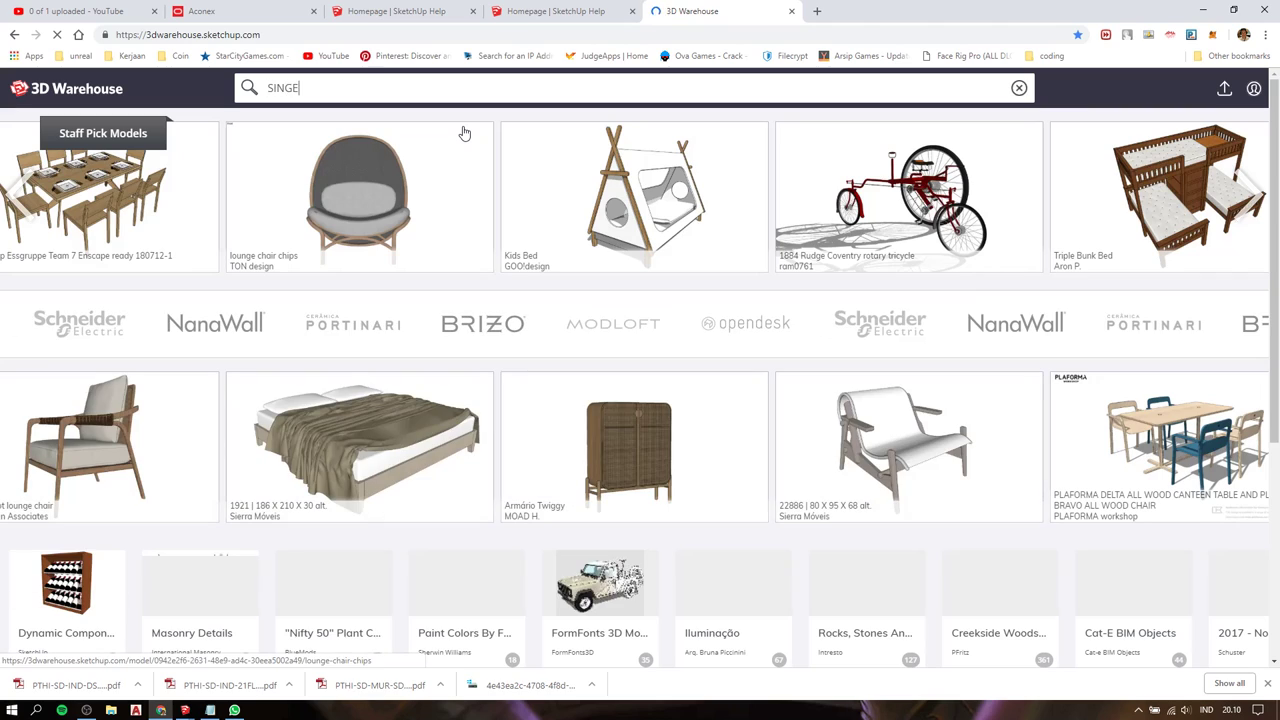
{"action": "type", "text": "L BED"}
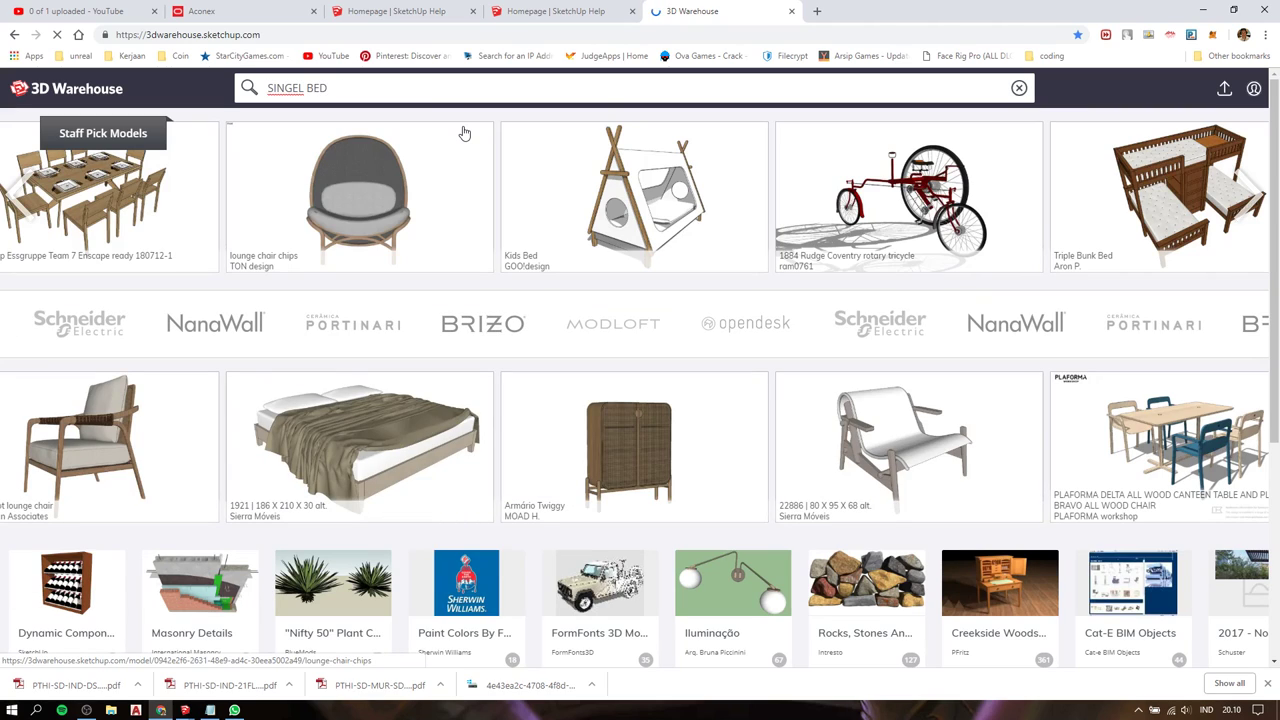
{"action": "key", "text": "Return"}
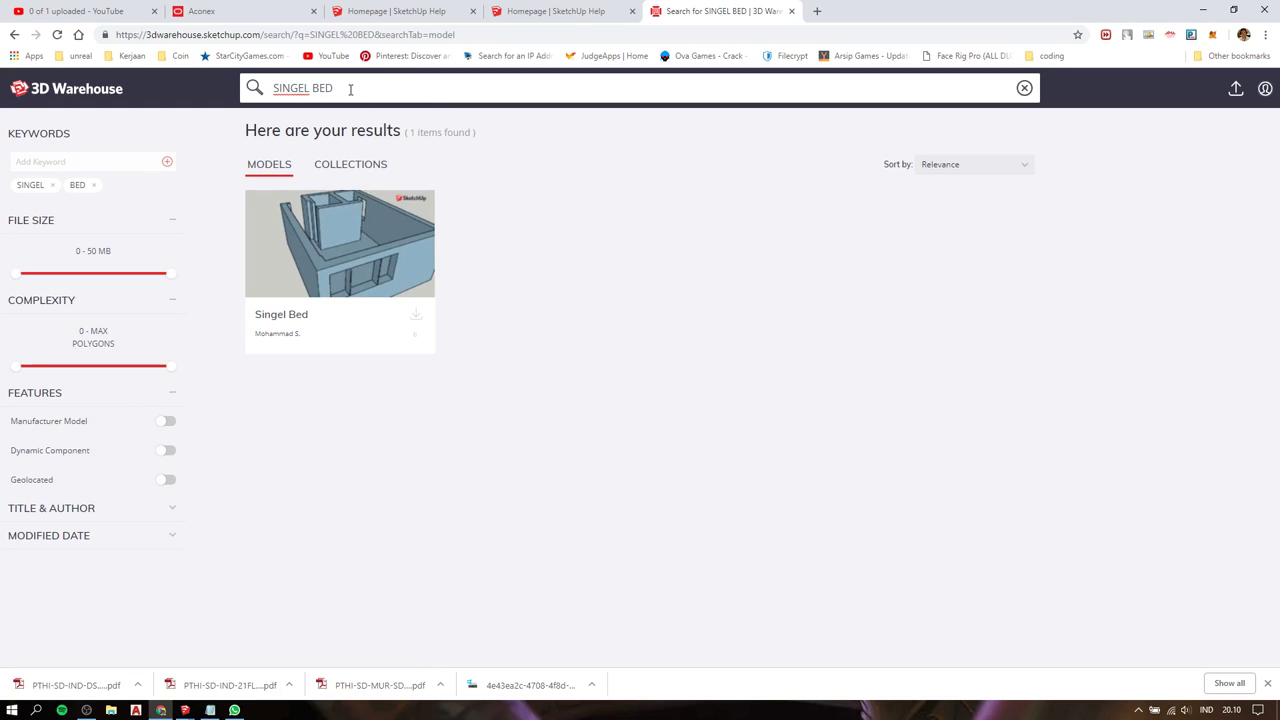
{"action": "type", "text": "e"}
{"action": "key", "text": "Return"}
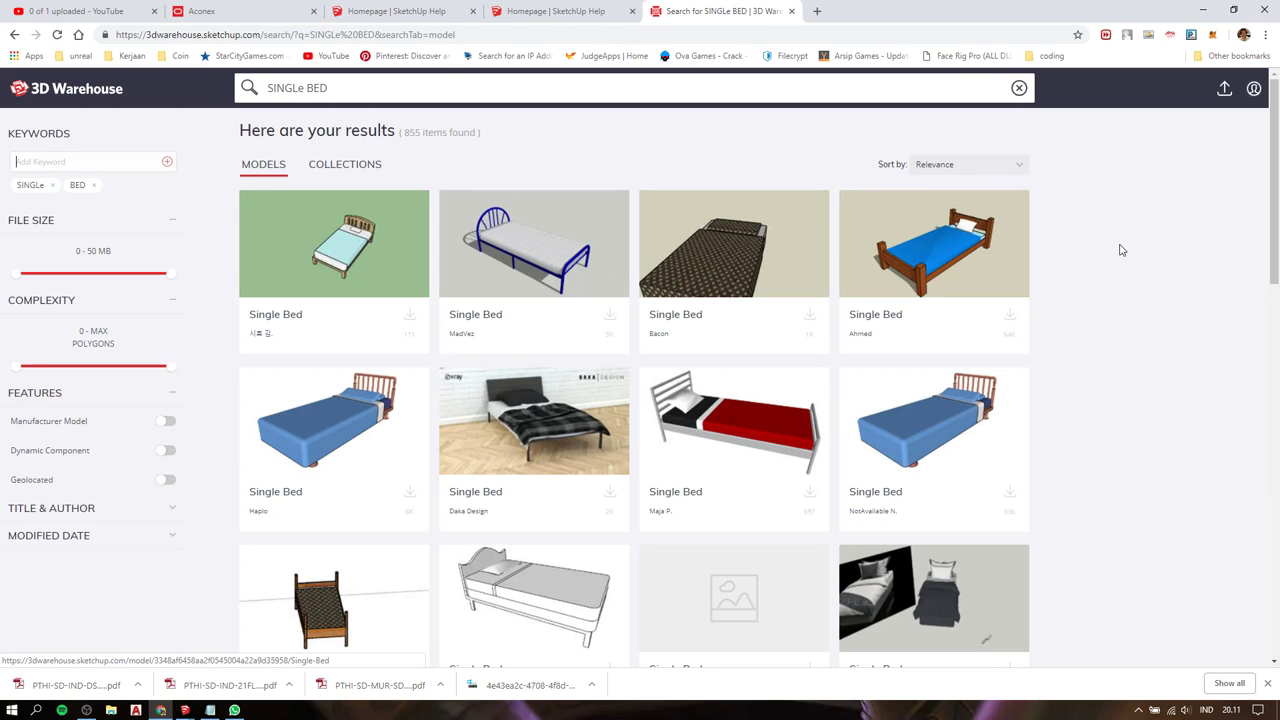
Sort the single bed search results by Popularity.
{"action": "scroll", "coordinate": [1121, 250], "scroll_direction": "down", "scroll_amount": 2}
{"action": "scroll", "coordinate": [1121, 250], "scroll_direction": "down", "scroll_amount": 2}
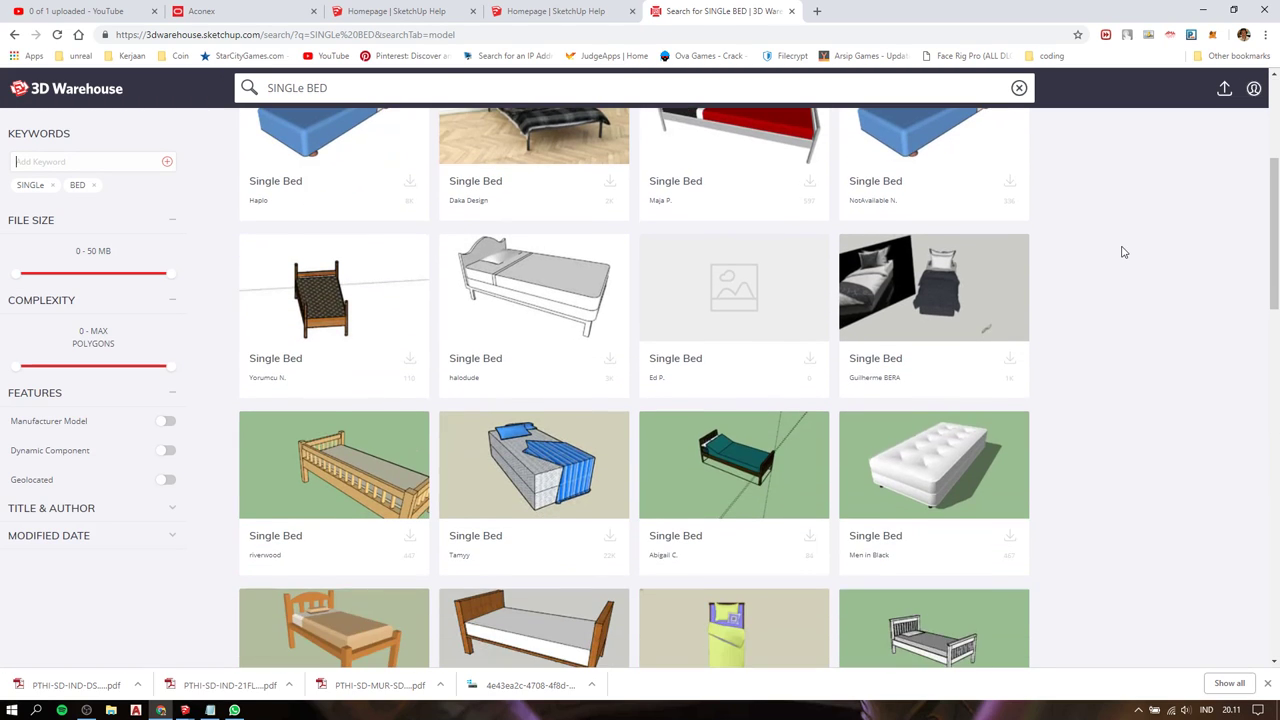
{"action": "scroll", "coordinate": [1121, 250], "scroll_direction": "down", "scroll_amount": 1}
{"action": "scroll", "coordinate": [1123, 252], "scroll_direction": "down", "scroll_amount": 3}
{"action": "scroll", "coordinate": [1122, 254], "scroll_direction": "down", "scroll_amount": 1}
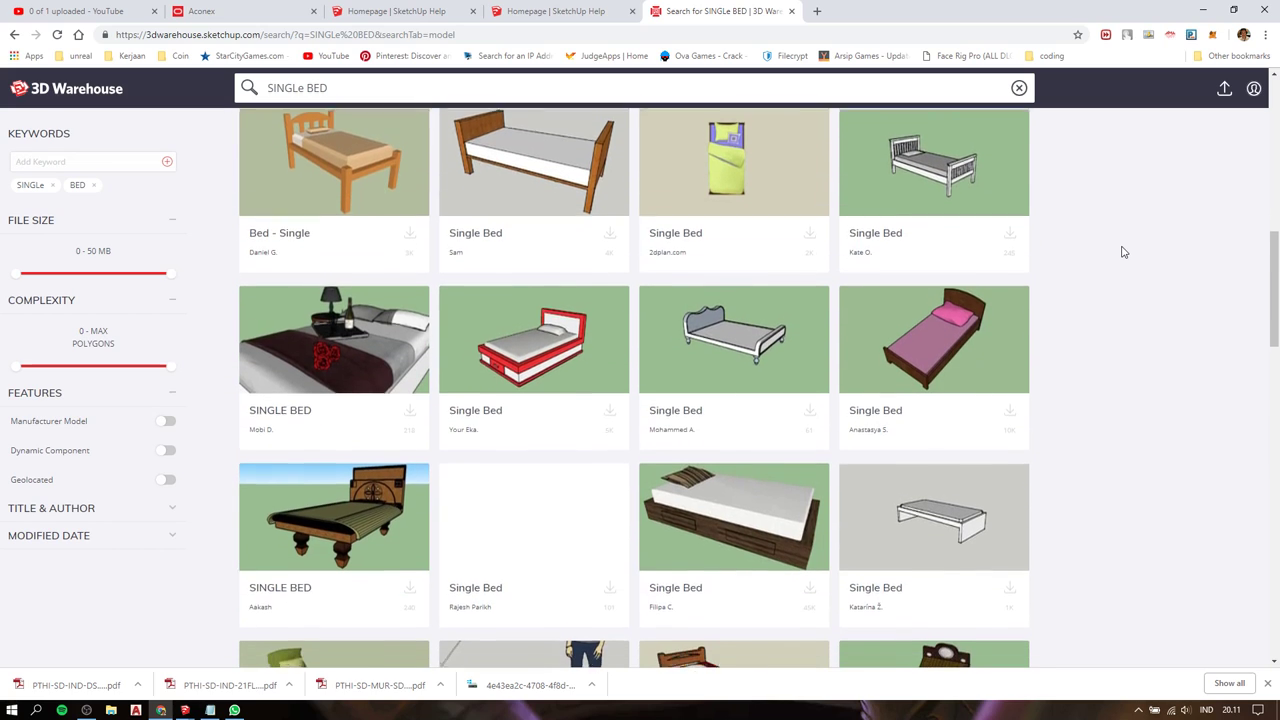
{"action": "scroll", "coordinate": [1121, 257], "scroll_direction": "down", "scroll_amount": 2}
{"action": "scroll", "coordinate": [1120, 260], "scroll_direction": "down", "scroll_amount": 1}
{"action": "scroll", "coordinate": [1118, 263], "scroll_direction": "down", "scroll_amount": 1}
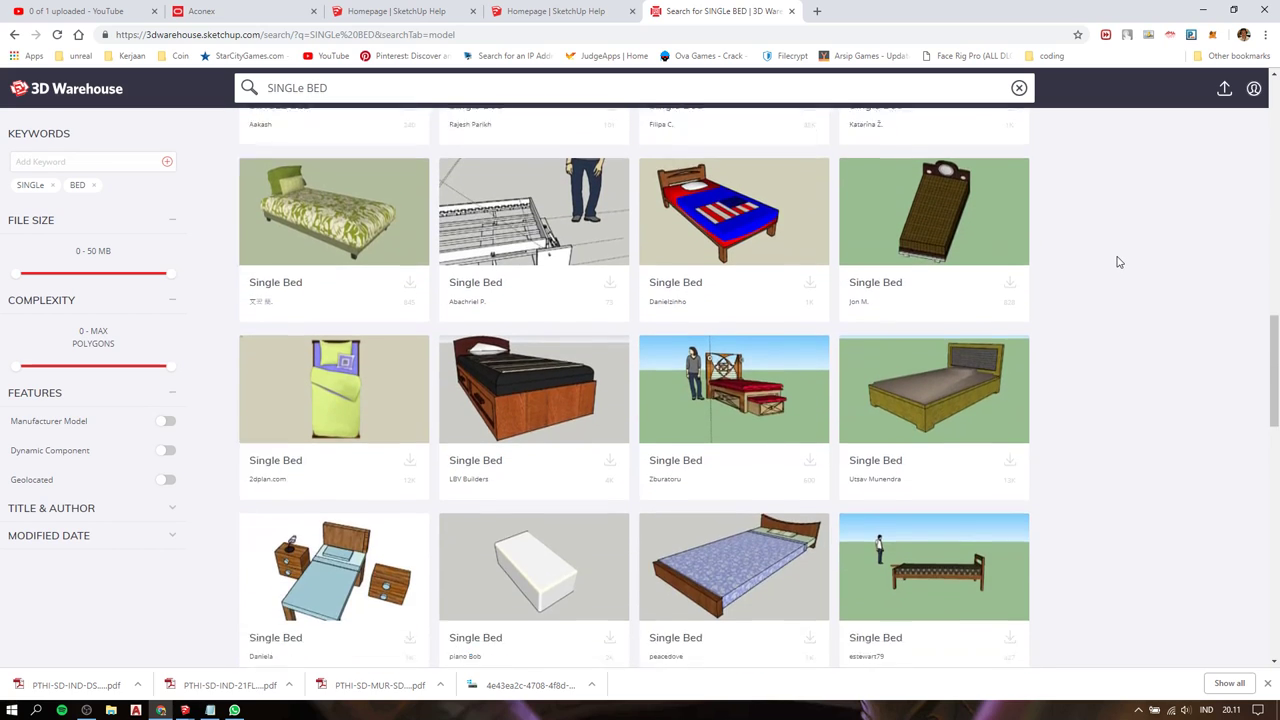
{"action": "scroll", "coordinate": [1111, 266], "scroll_direction": "up", "scroll_amount": 5}
{"action": "scroll", "coordinate": [1050, 260], "scroll_direction": "up", "scroll_amount": 8}
{"action": "left_click", "coordinate": [989, 167]}
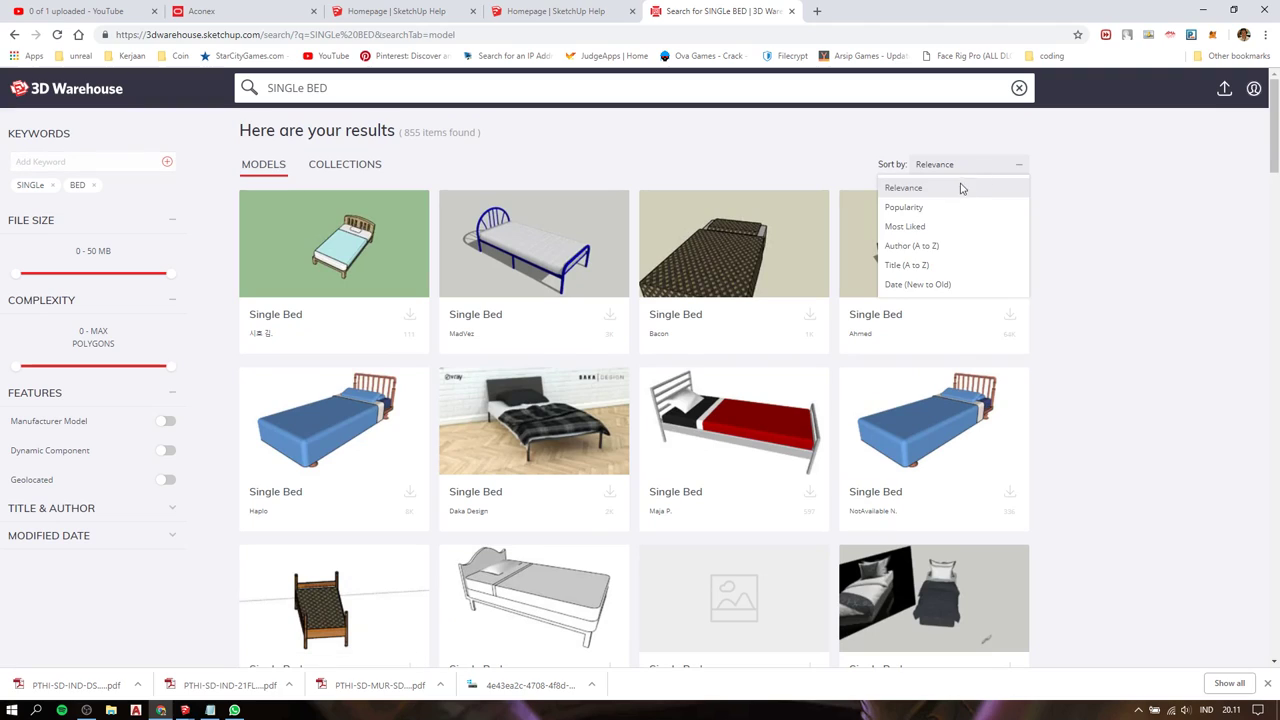
{"action": "left_click", "coordinate": [940, 208]}
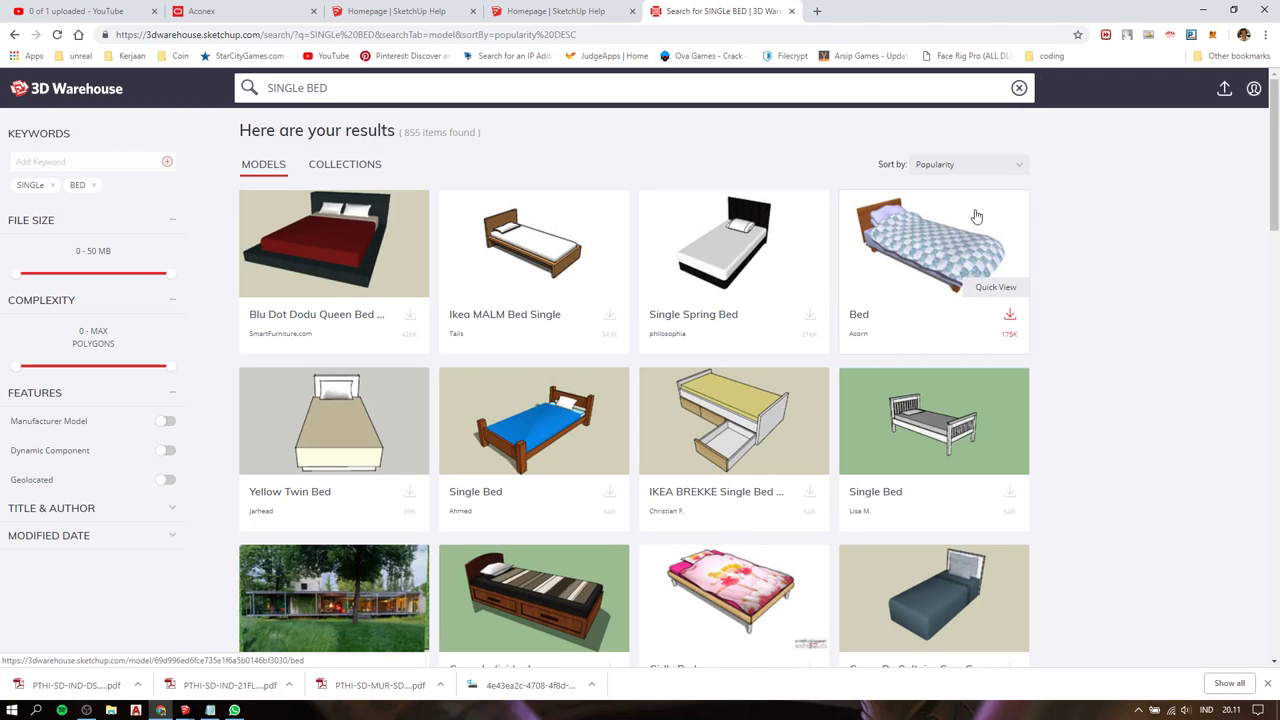
Browse the results and download Single Bed Ensemble as a SketchUp file.
{"action": "scroll", "coordinate": [1088, 262], "scroll_direction": "down", "scroll_amount": 2}
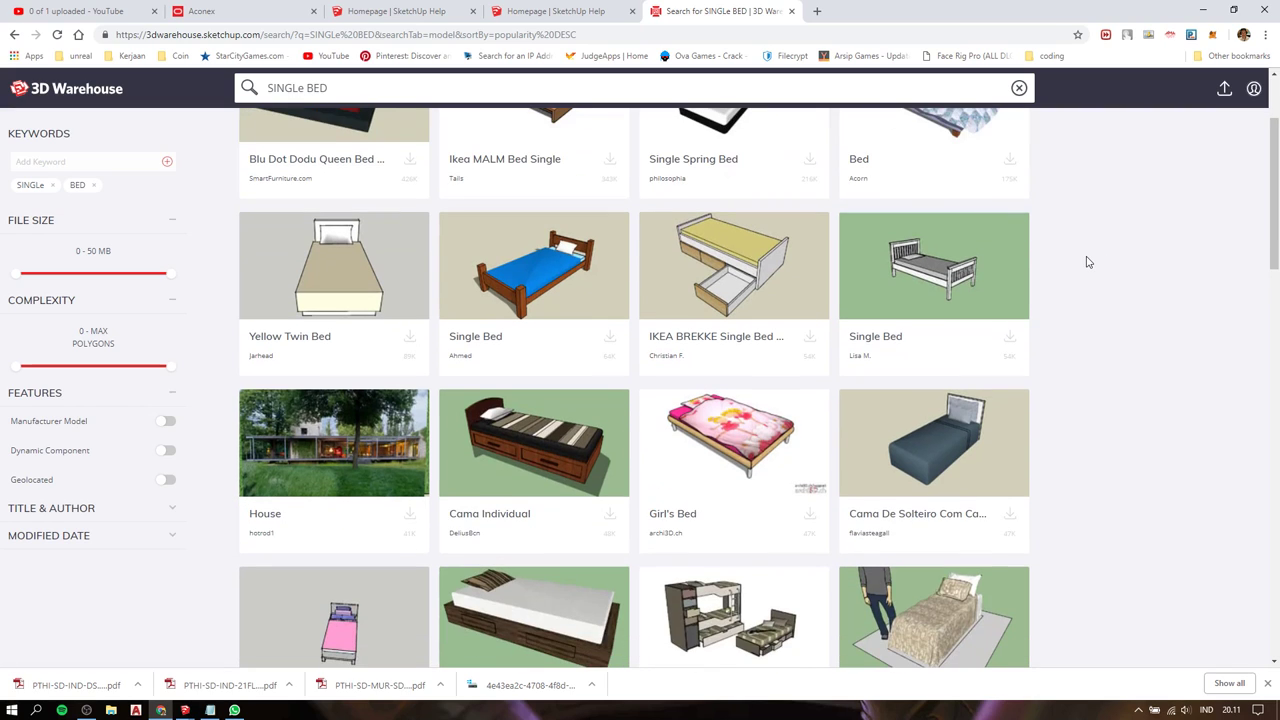
{"action": "scroll", "coordinate": [1088, 262], "scroll_direction": "down", "scroll_amount": 2}
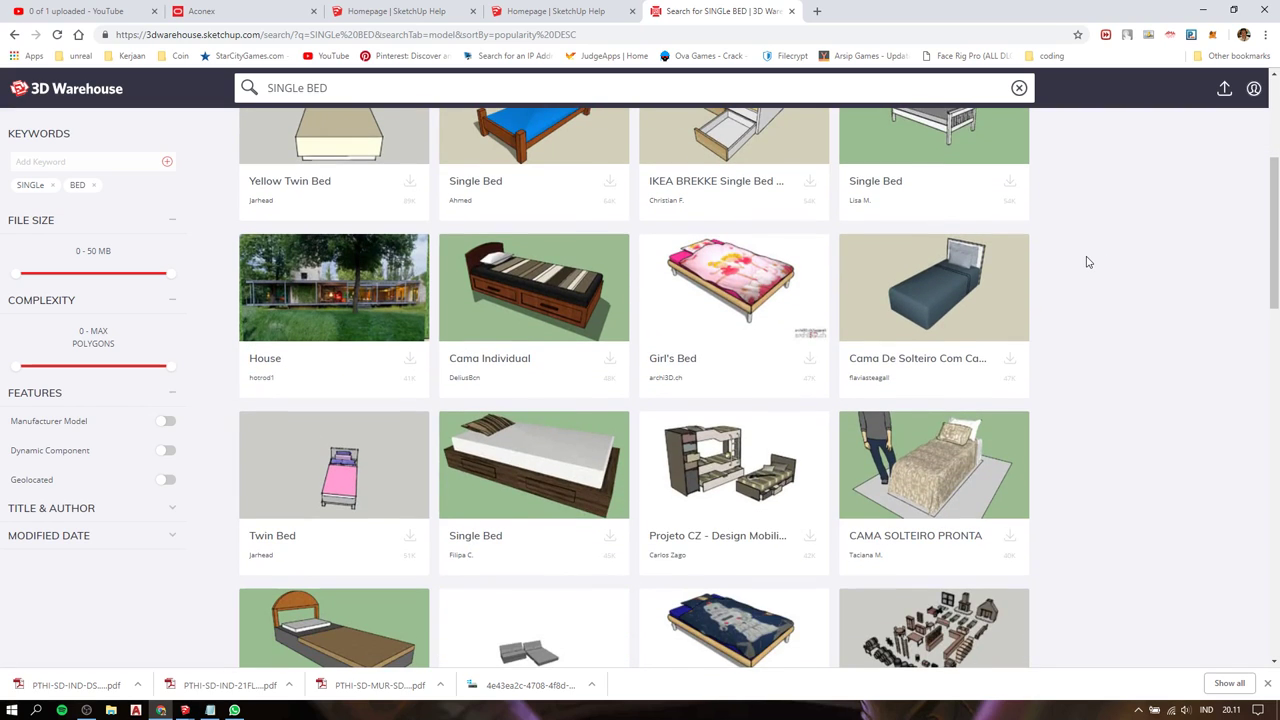
{"action": "scroll", "coordinate": [1088, 262], "scroll_direction": "down", "scroll_amount": 2}
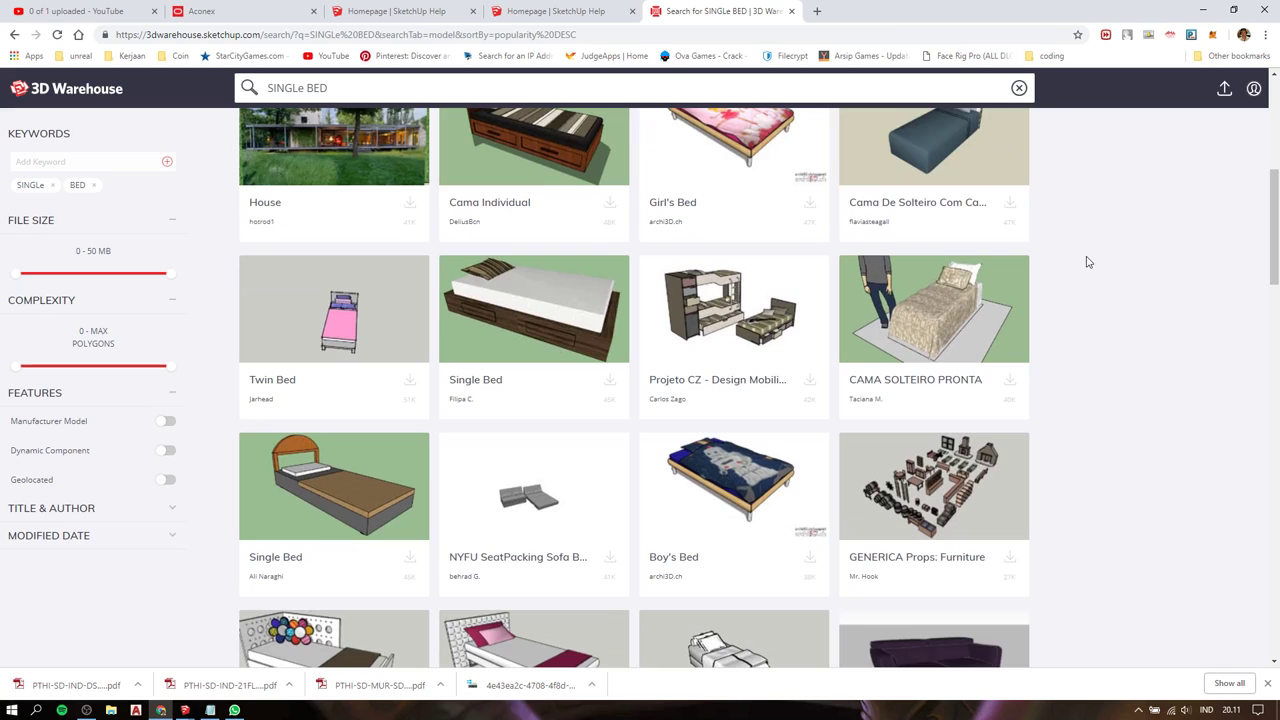
{"action": "scroll", "coordinate": [1088, 262], "scroll_direction": "down", "scroll_amount": 2}
{"action": "scroll", "coordinate": [1088, 262], "scroll_direction": "down", "scroll_amount": 2}
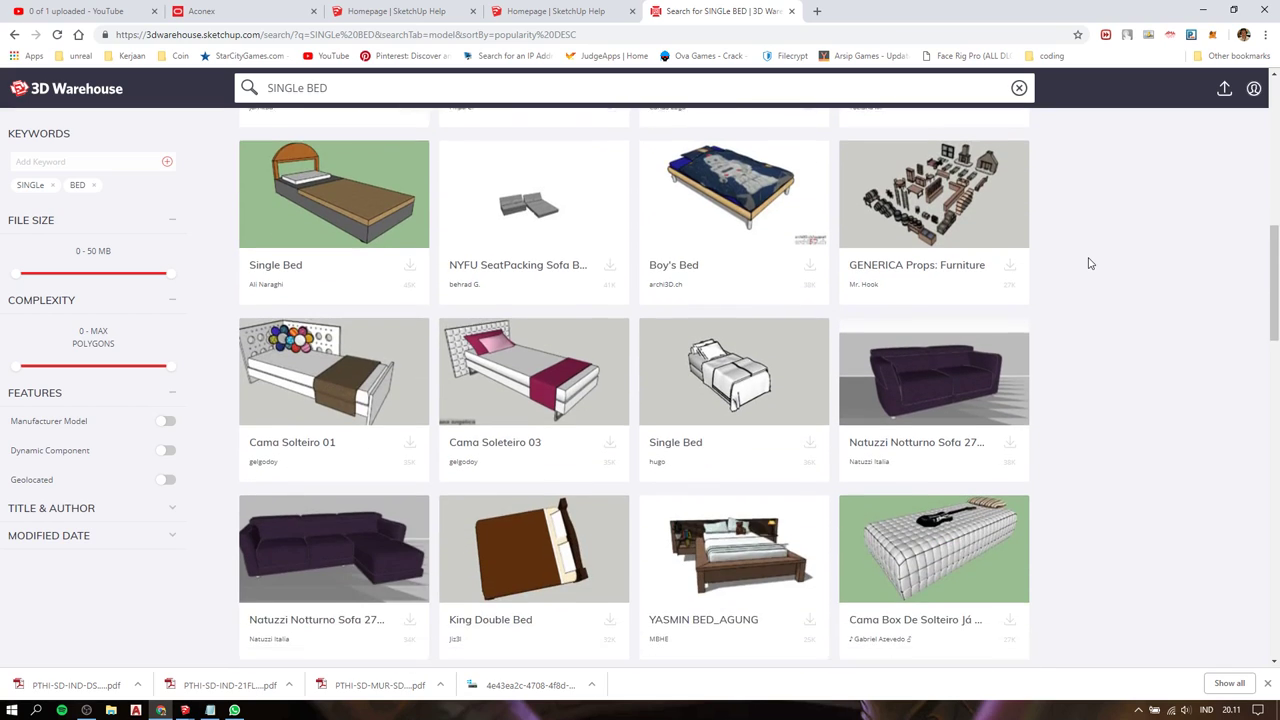
{"action": "scroll", "coordinate": [1090, 264], "scroll_direction": "down", "scroll_amount": 2}
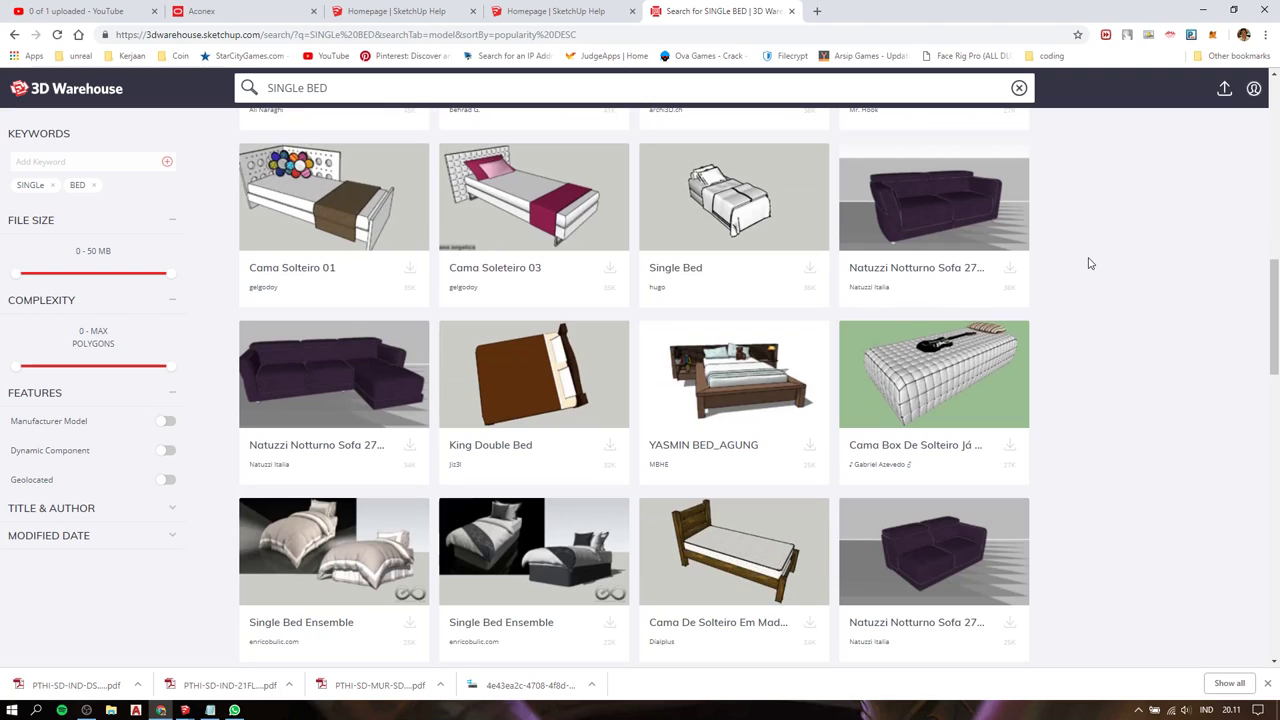
{"action": "mouse_move", "coordinate": [330, 550]}
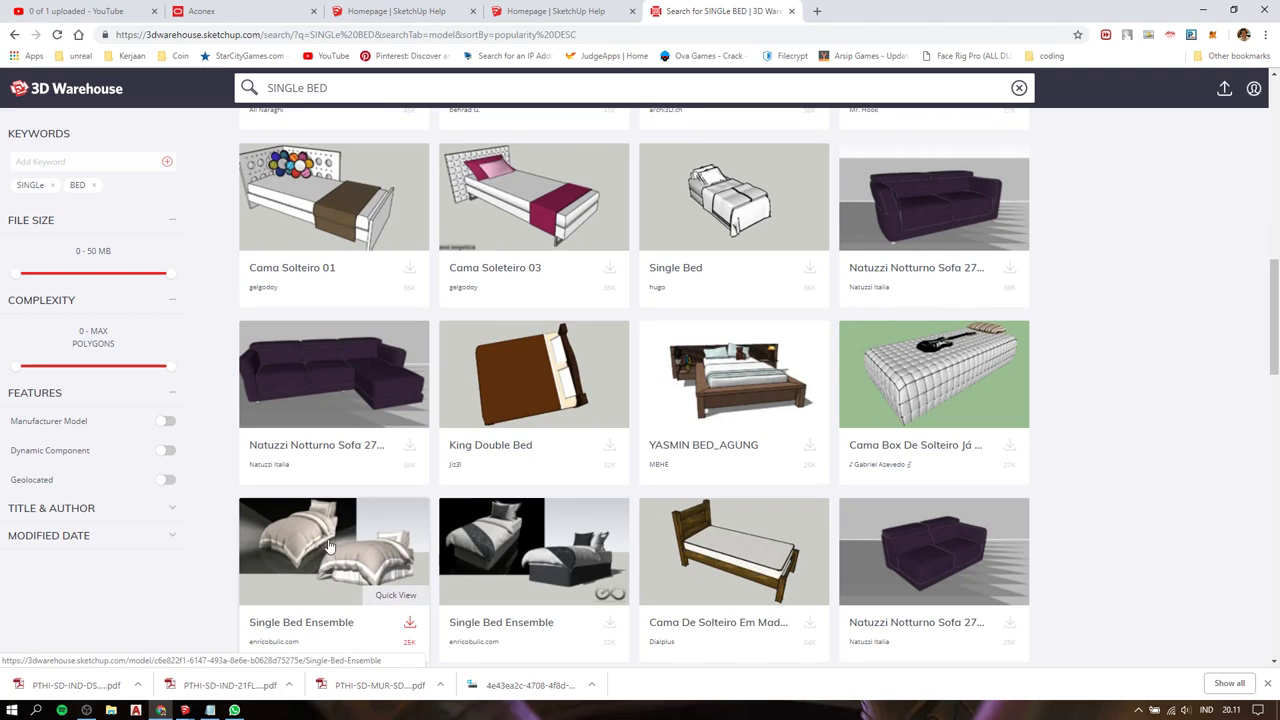
{"action": "scroll", "coordinate": [341, 553], "scroll_direction": "down", "scroll_amount": 2}
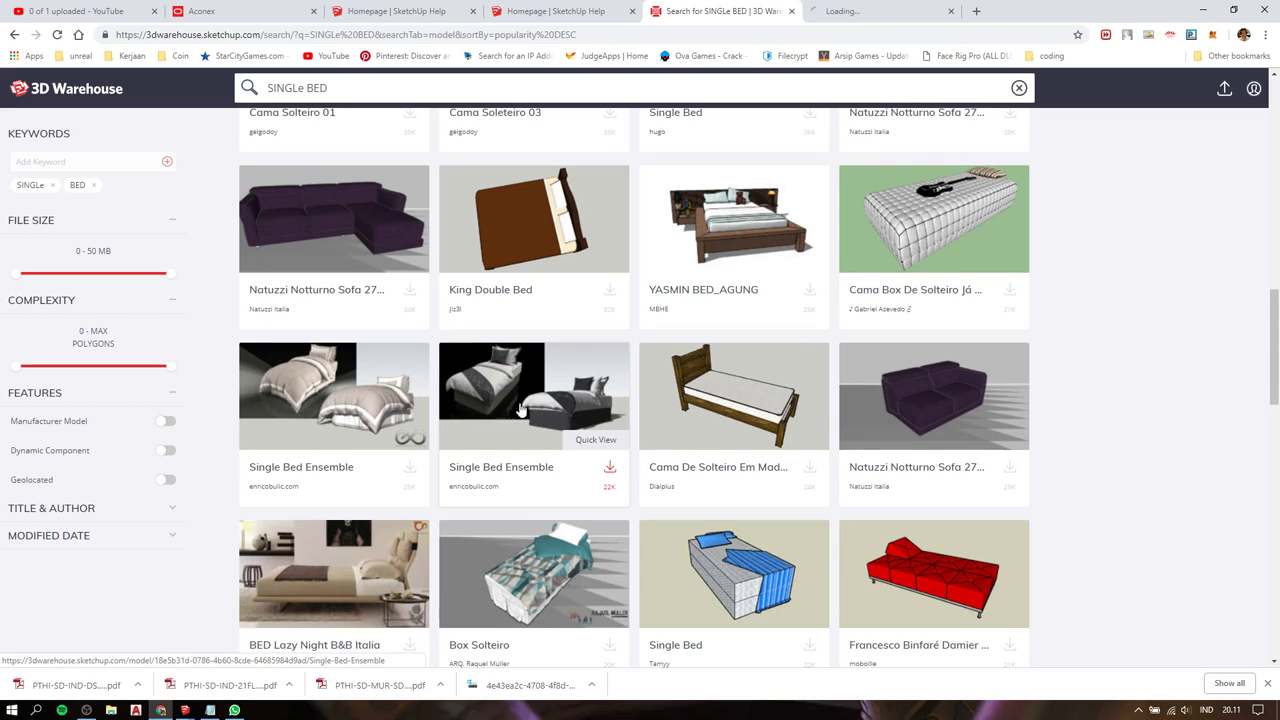
{"action": "scroll", "coordinate": [1057, 420], "scroll_direction": "down", "scroll_amount": 5}
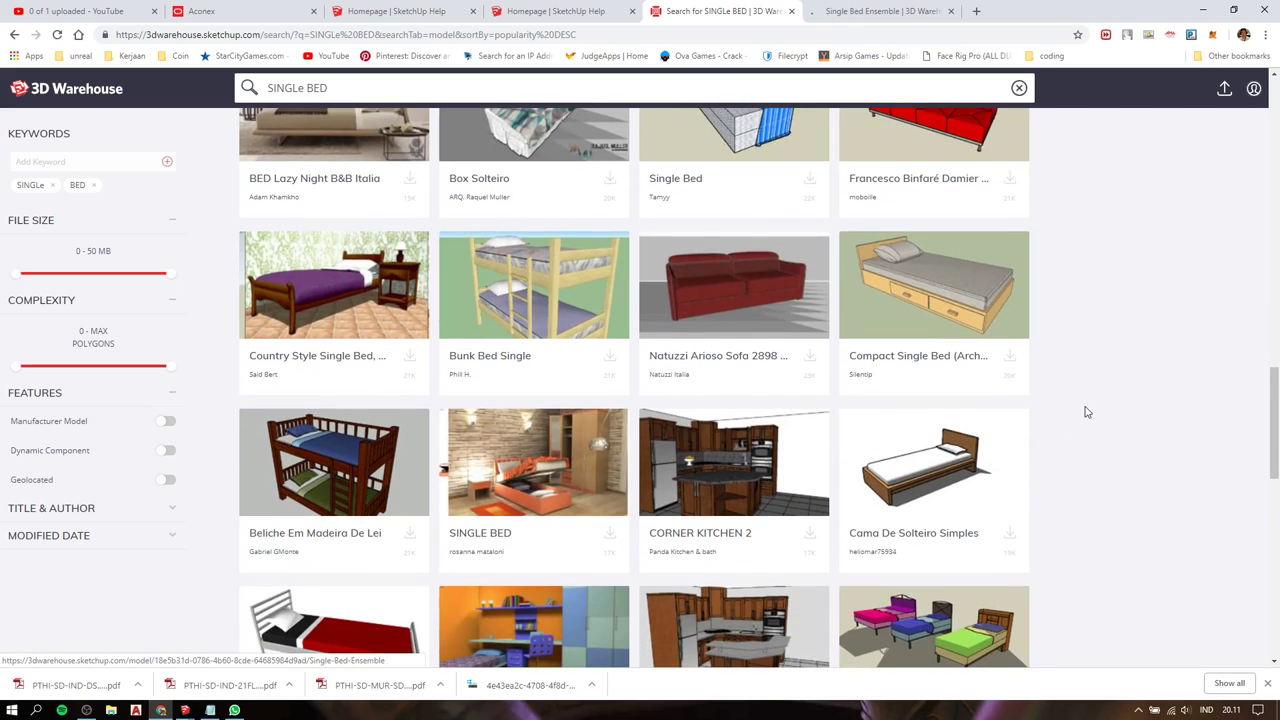
{"action": "scroll", "coordinate": [1087, 412], "scroll_direction": "down", "scroll_amount": 5}
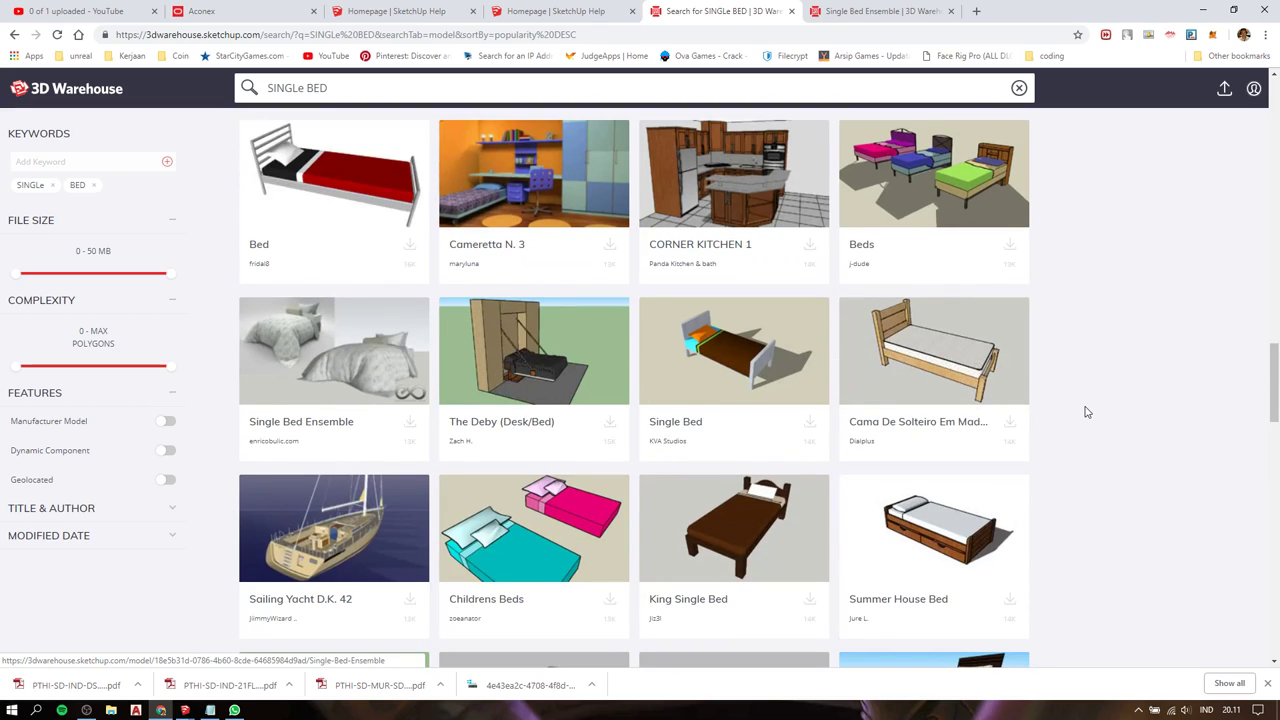
{"action": "scroll", "coordinate": [1087, 412], "scroll_direction": "down", "scroll_amount": 2}
{"action": "scroll", "coordinate": [1087, 412], "scroll_direction": "down", "scroll_amount": 2}
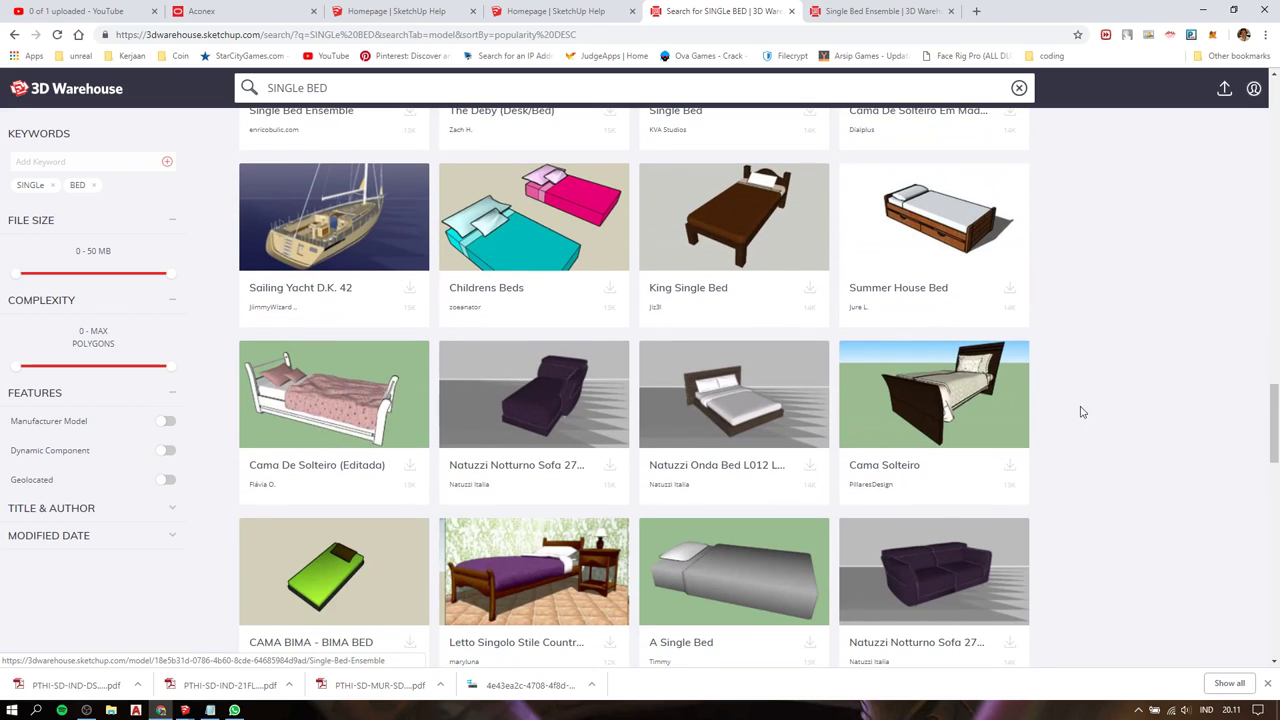
{"action": "left_click", "coordinate": [860, 11]}
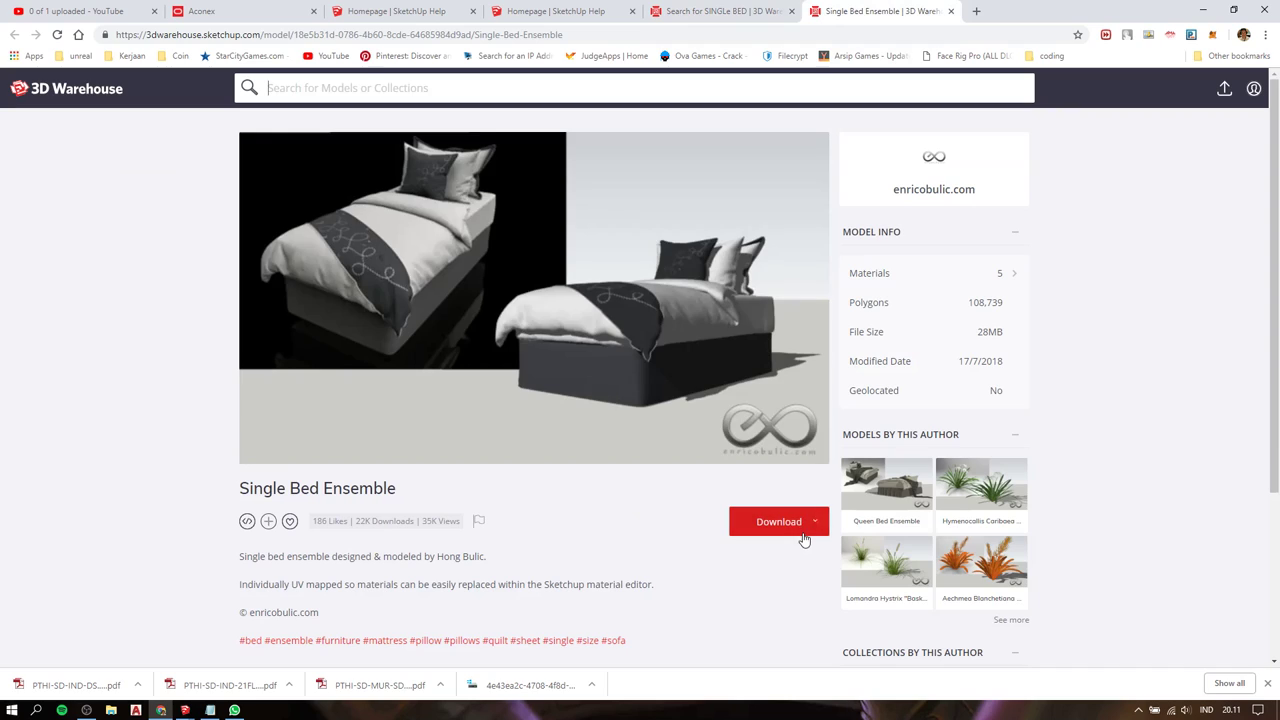
{"action": "left_click", "coordinate": [803, 540]}
{"action": "left_click", "coordinate": [750, 588]}
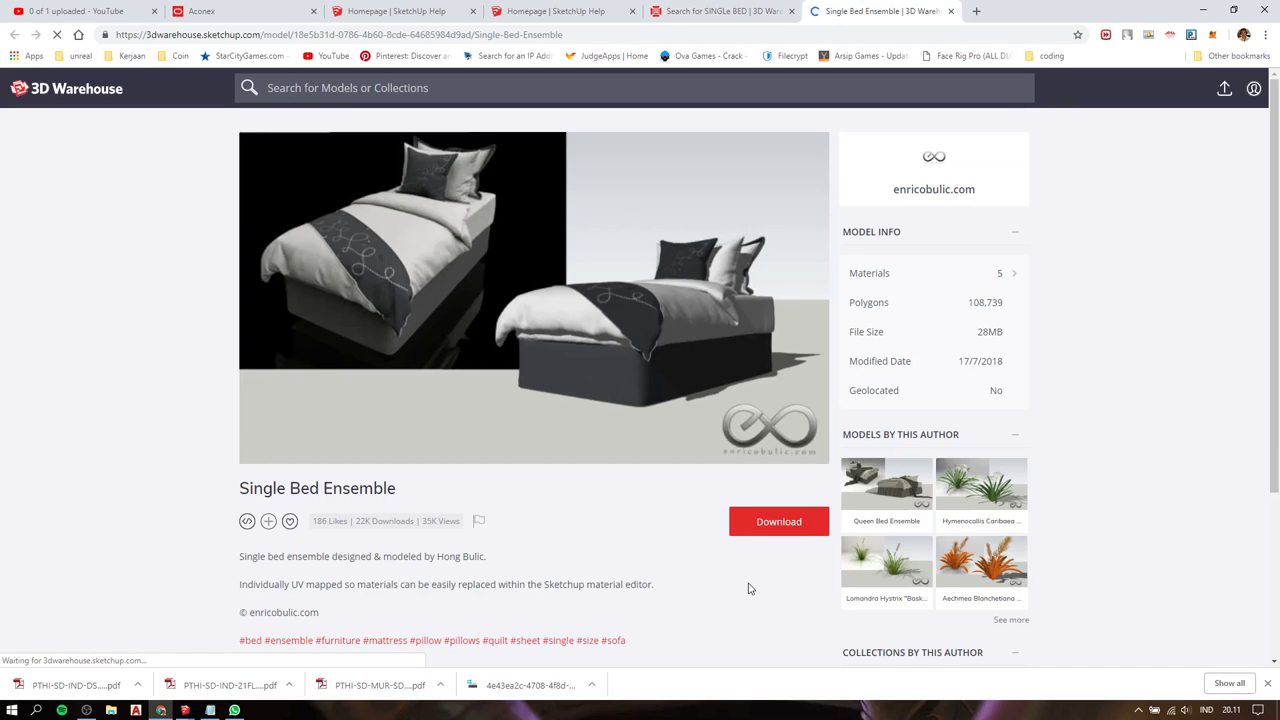
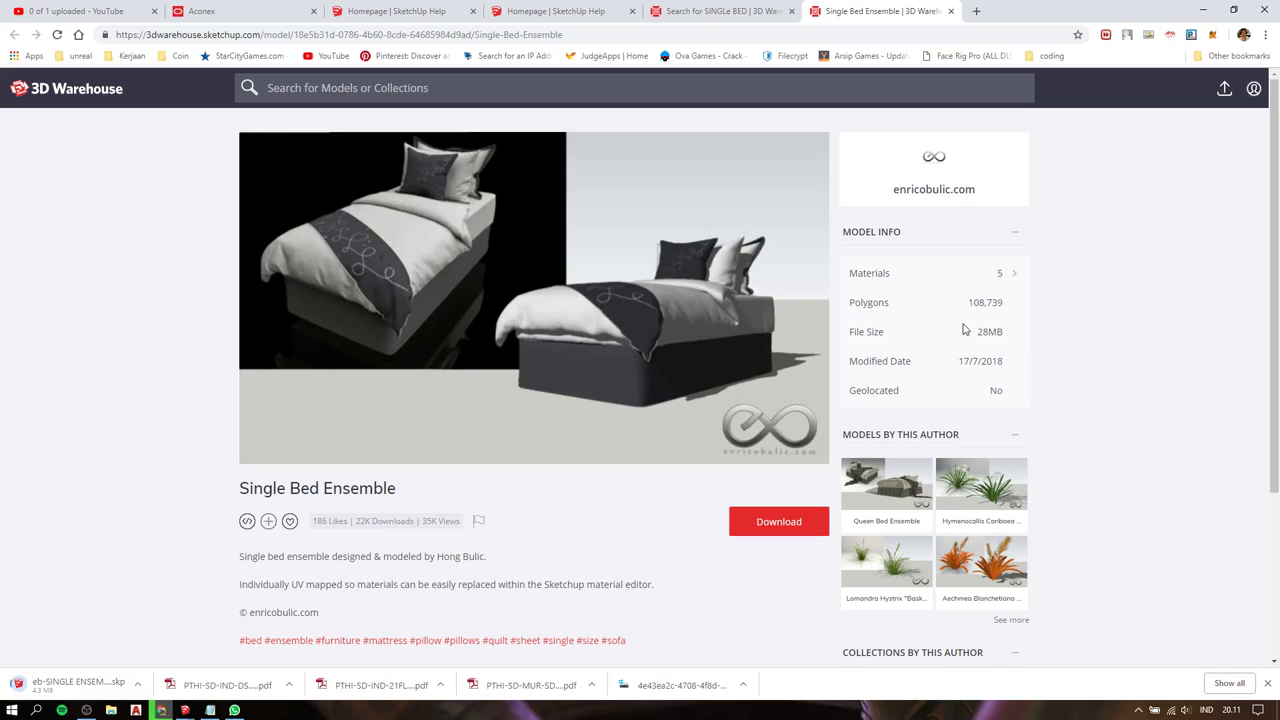
Cancel the Single Bed Ensemble .skp download from its 3D Warehouse page.
{"action": "left_click", "coordinate": [720, 11]}
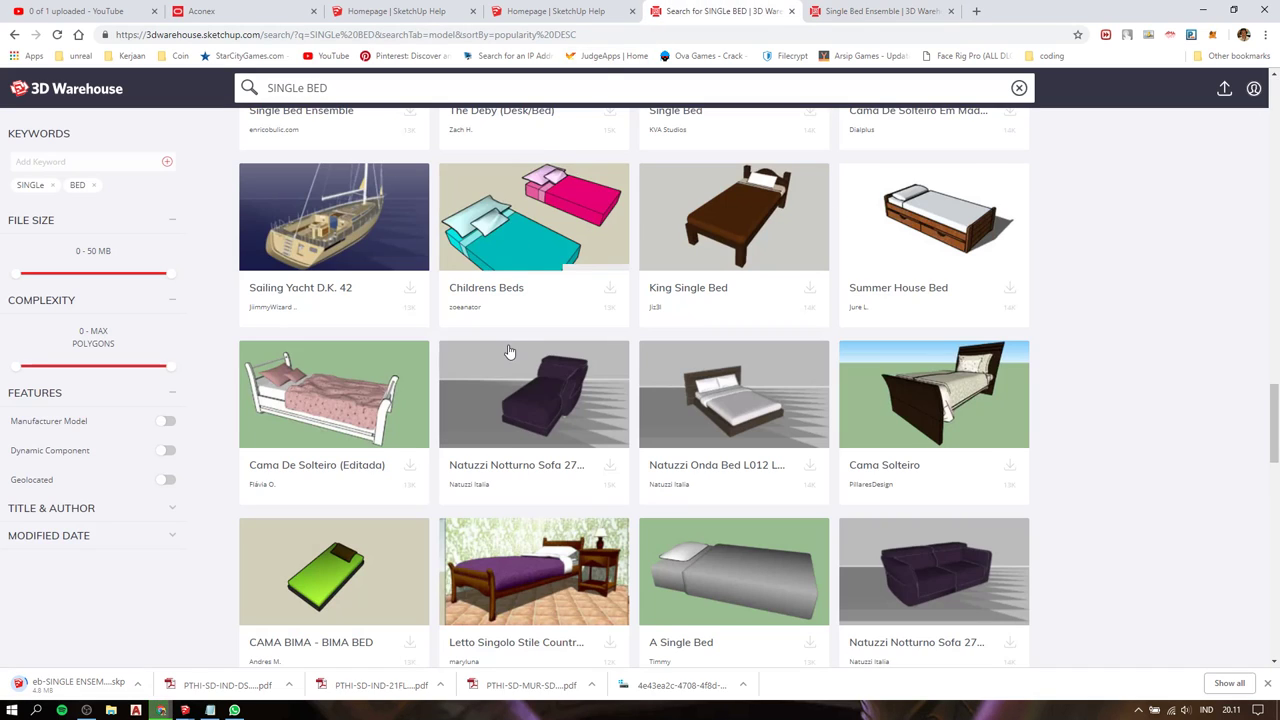
{"action": "scroll", "coordinate": [510, 350], "scroll_direction": "down", "scroll_amount": 4}
{"action": "scroll", "coordinate": [510, 350], "scroll_direction": "down", "scroll_amount": 2}
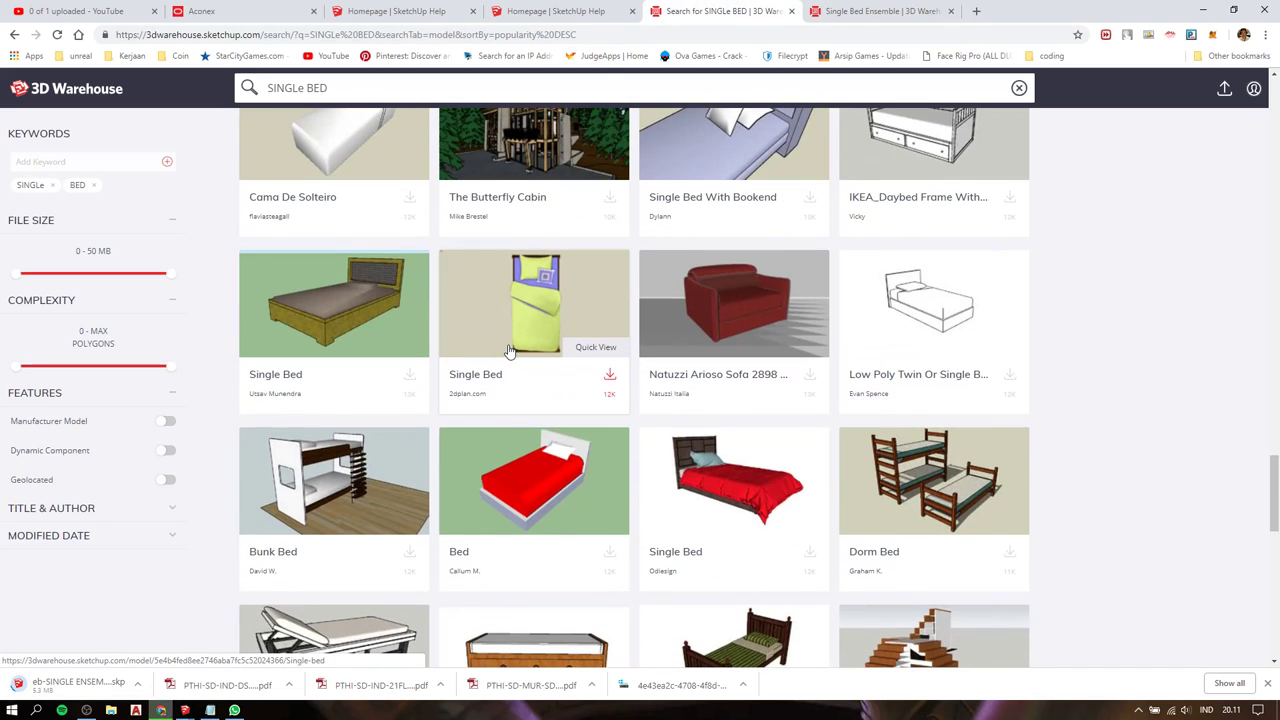
{"action": "mouse_move", "coordinate": [933, 303]}
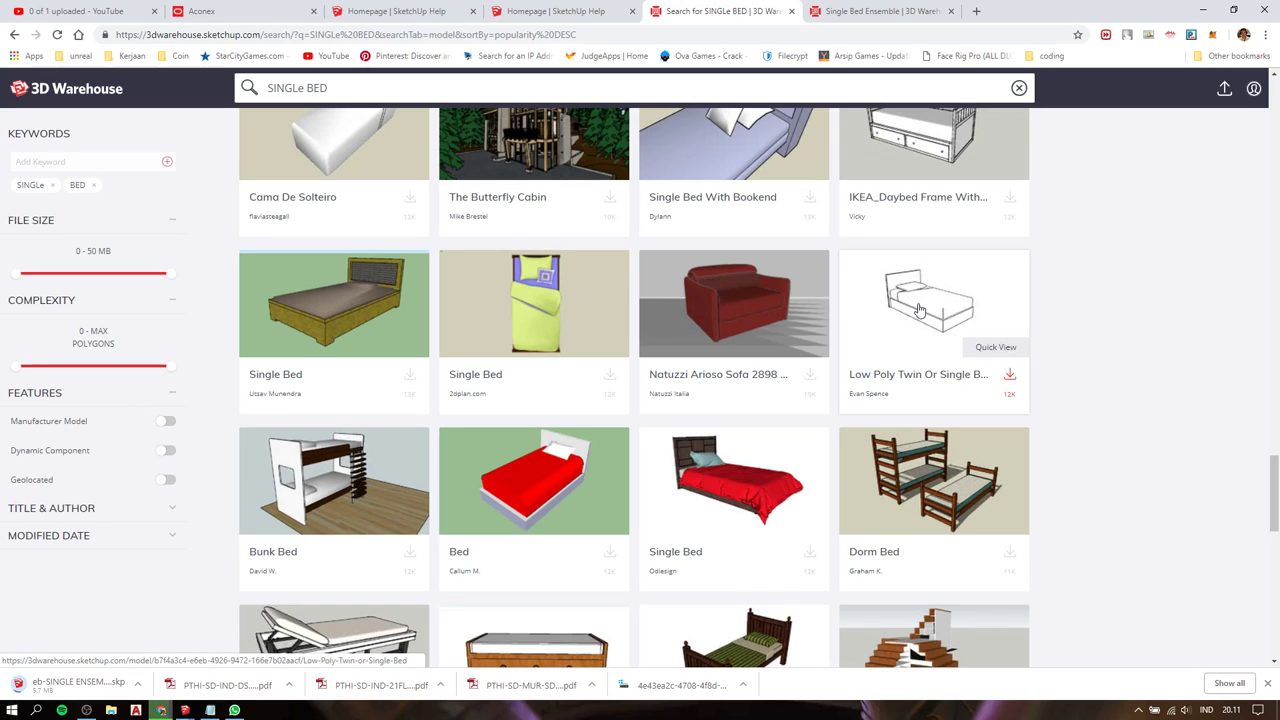
{"action": "scroll", "coordinate": [1064, 350], "scroll_direction": "down", "scroll_amount": 3}
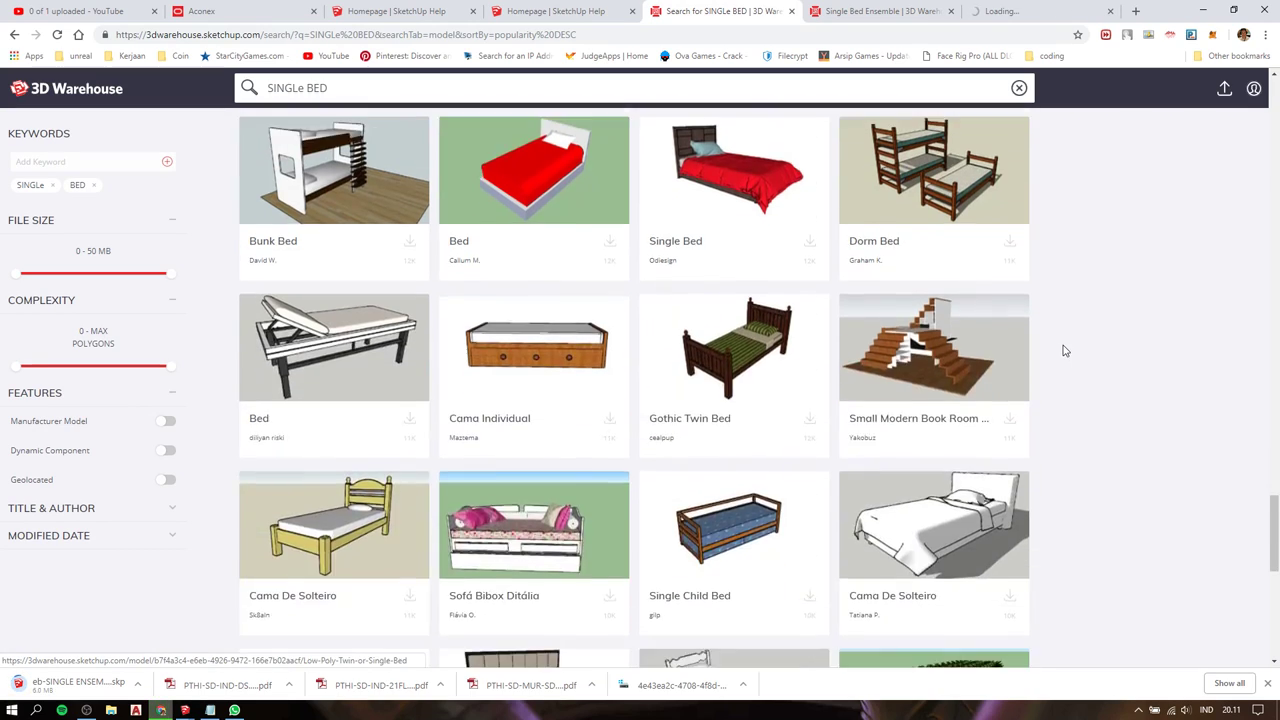
{"action": "left_click", "coordinate": [1030, 11]}
{"action": "left_click", "coordinate": [880, 11]}
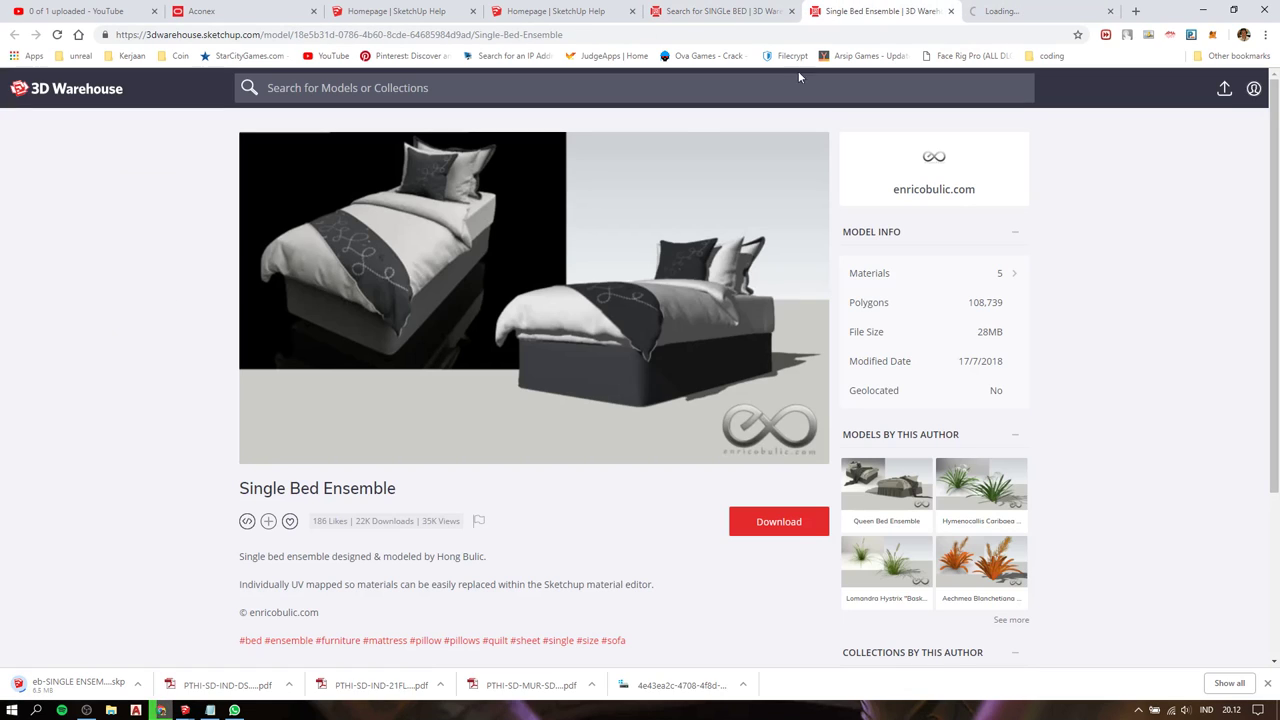
{"action": "left_click", "coordinate": [138, 683]}
{"action": "left_click", "coordinate": [160, 662]}
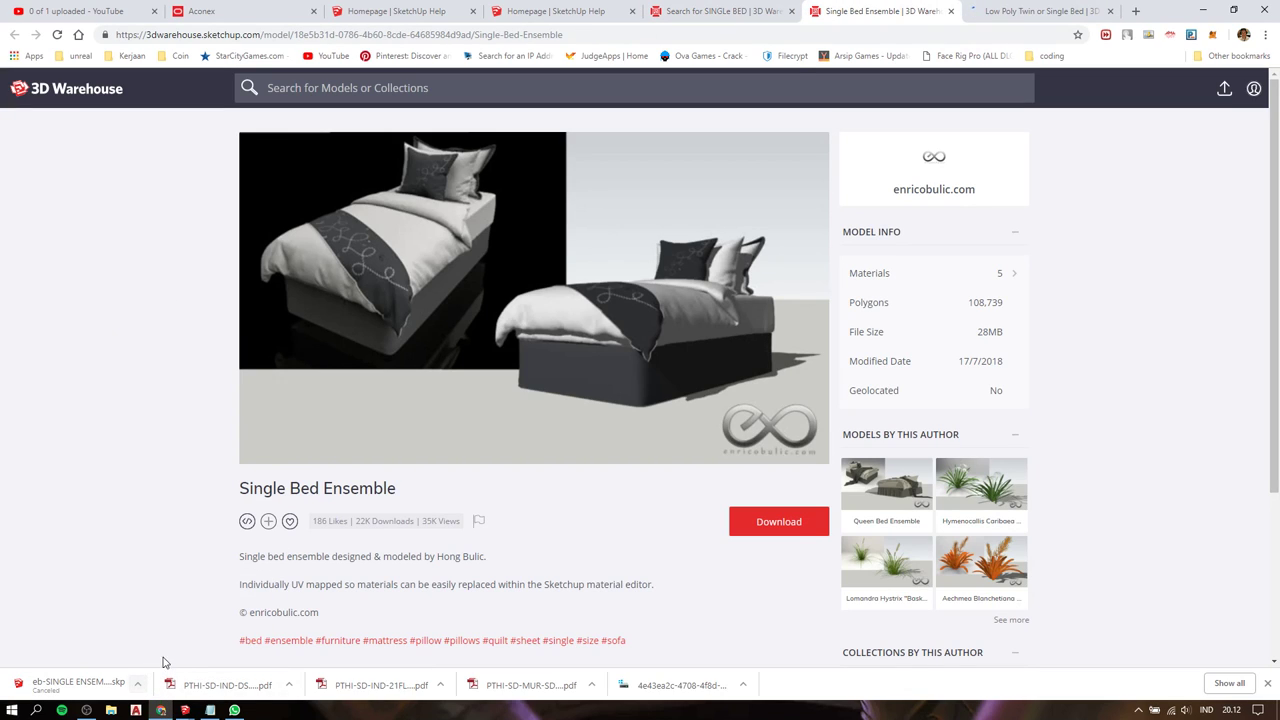
Download the Low Poly Twin or Single Bed for this SketchUp version as BED TWIN.skp and drag it in.
{"action": "left_click", "coordinate": [987, 9]}
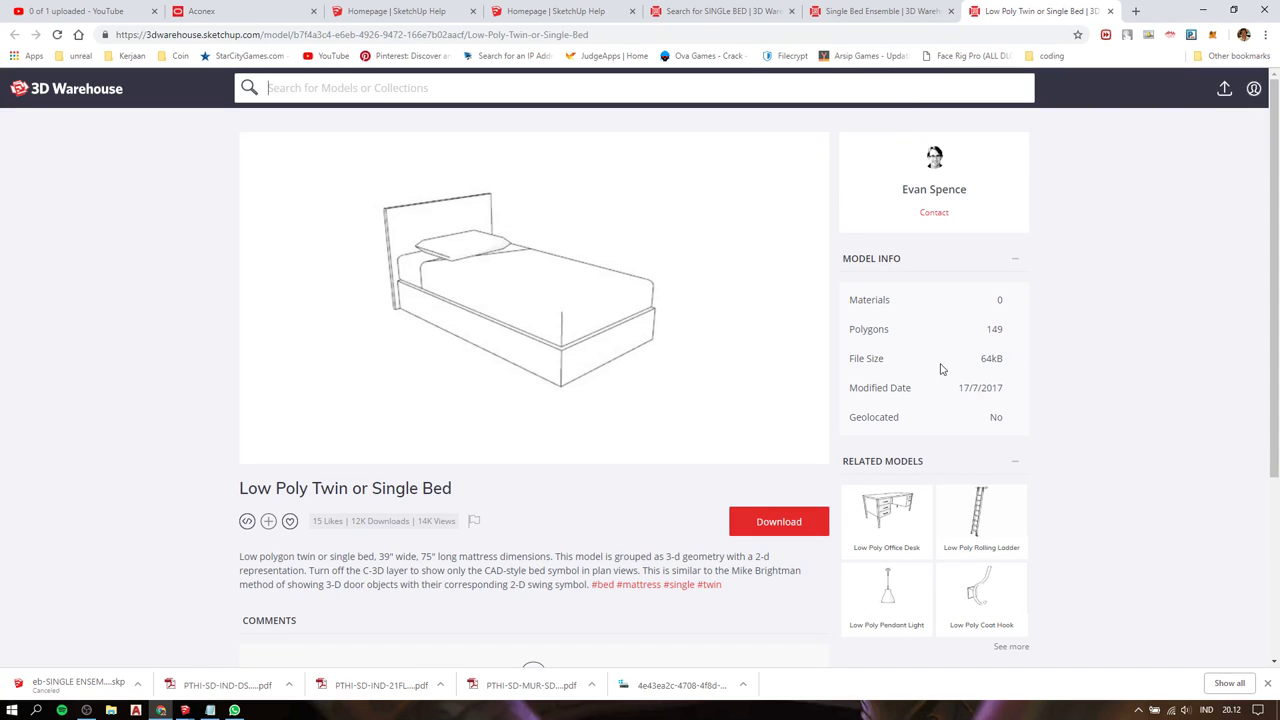
{"action": "left_click", "coordinate": [733, 538]}
{"action": "left_click", "coordinate": [753, 587]}
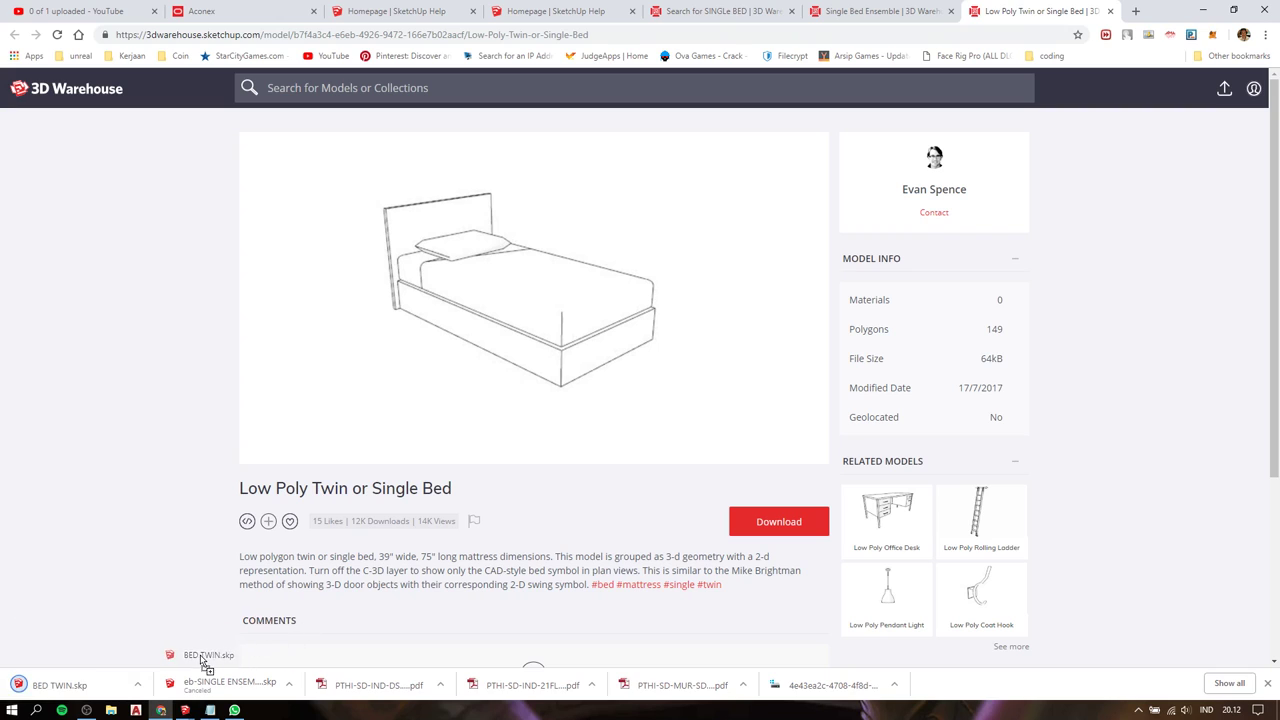
{"action": "mouse_move", "coordinate": [202, 661]}
{"action": "left_mouse_down"}
{"action": "mouse_move", "coordinate": [188, 695]}
{"action": "mouse_move", "coordinate": [255, 683]}
{"action": "mouse_move", "coordinate": [430, 500]}
{"action": "left_mouse_up"}
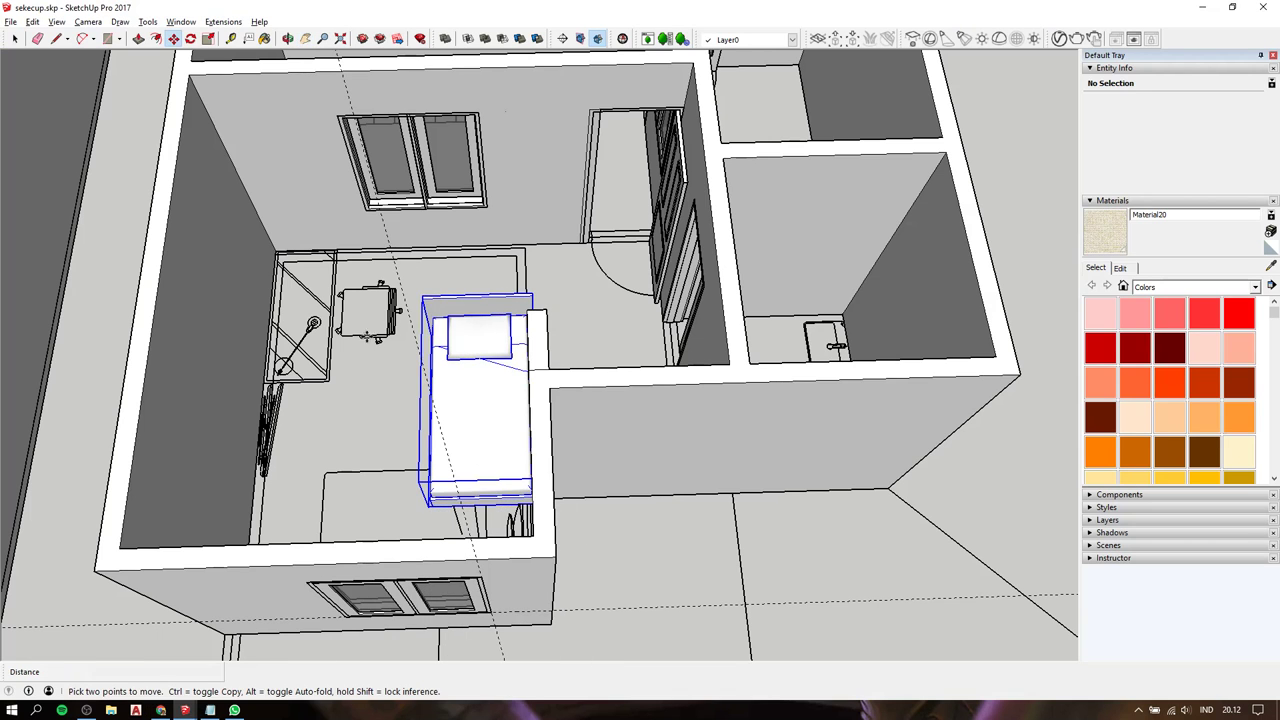
Drop the BED TWIN bed into the house and rotate it a quarter turn.
{"action": "left_click", "coordinate": [430, 500]}
{"action": "middle_click_drag", "start_coordinate": [430, 500], "coordinate": [740, 379]}
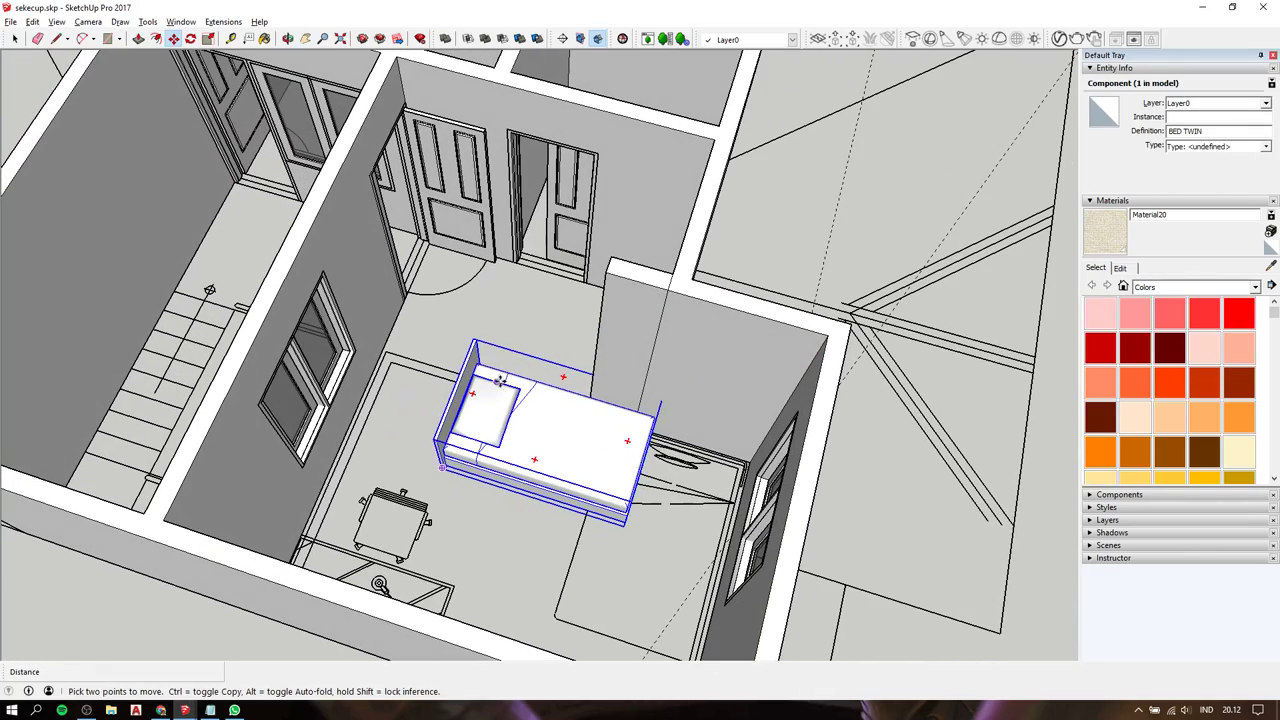
{"action": "key", "text": "q"}
{"action": "left_click", "coordinate": [549, 416]}
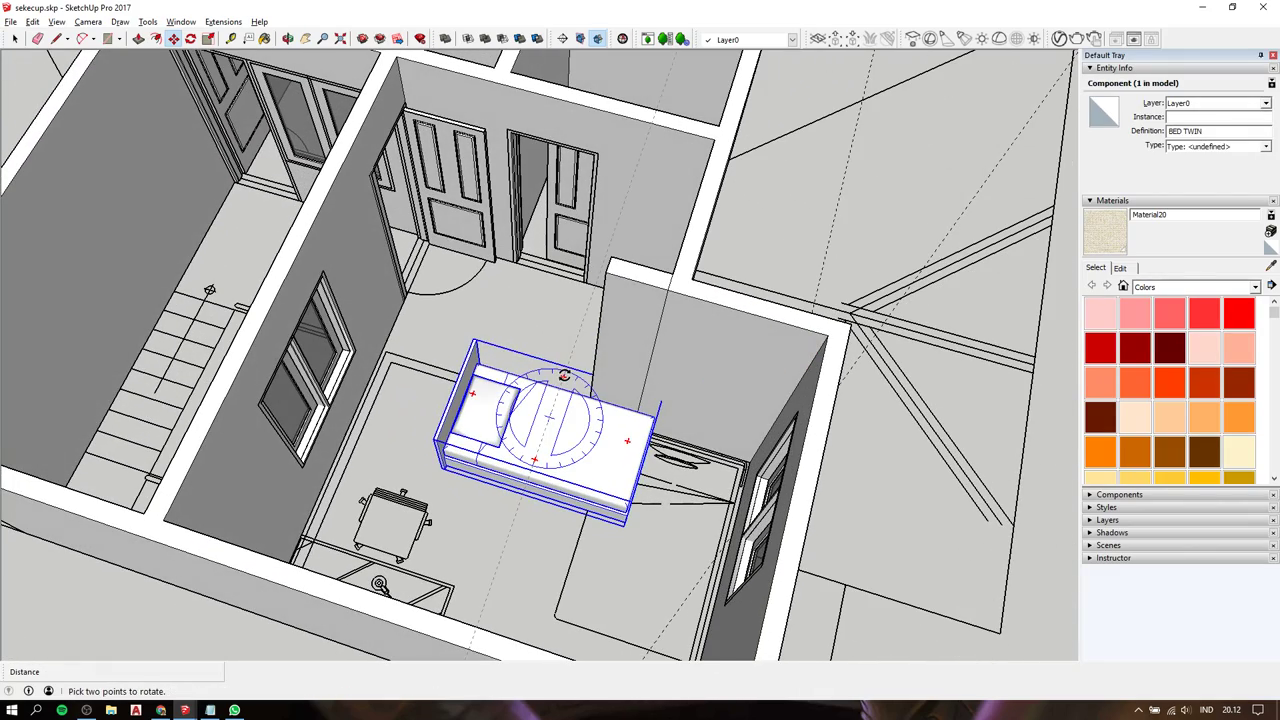
{"action": "left_click", "coordinate": [598, 414]}
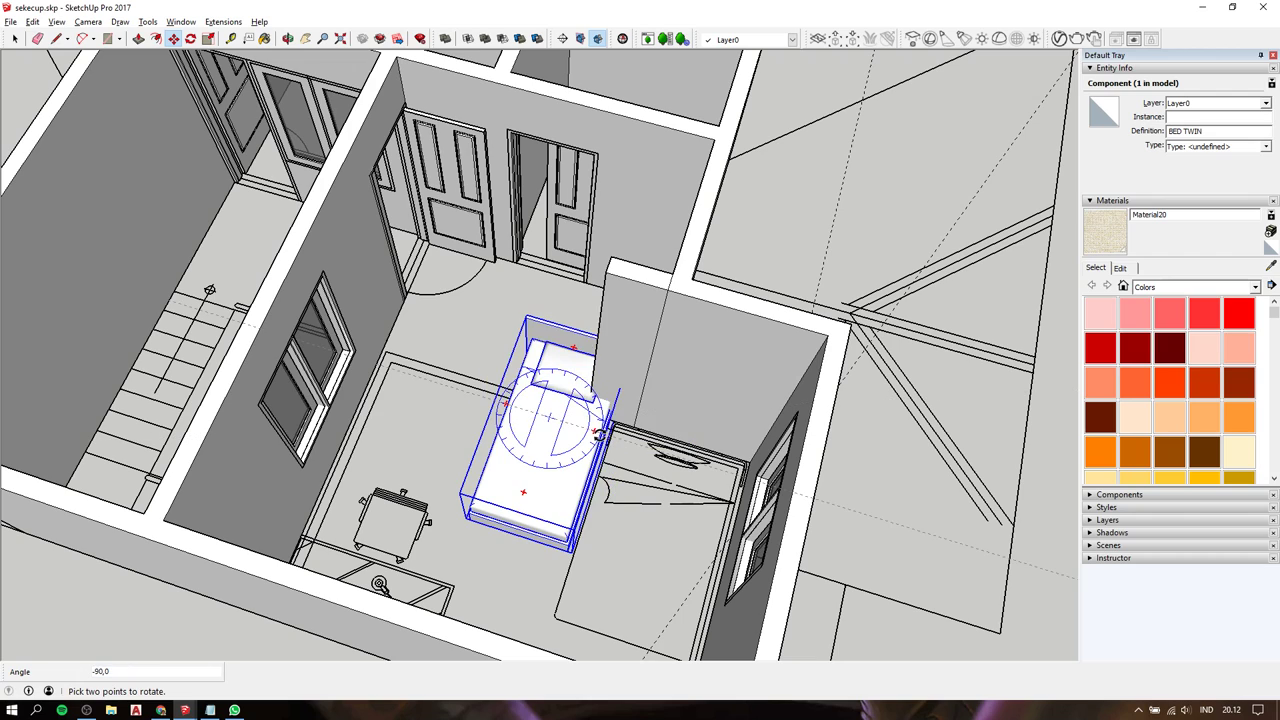
Move the bed into the bedroom's far corner, snug against the wall.
{"action": "left_click", "coordinate": [430, 425]}
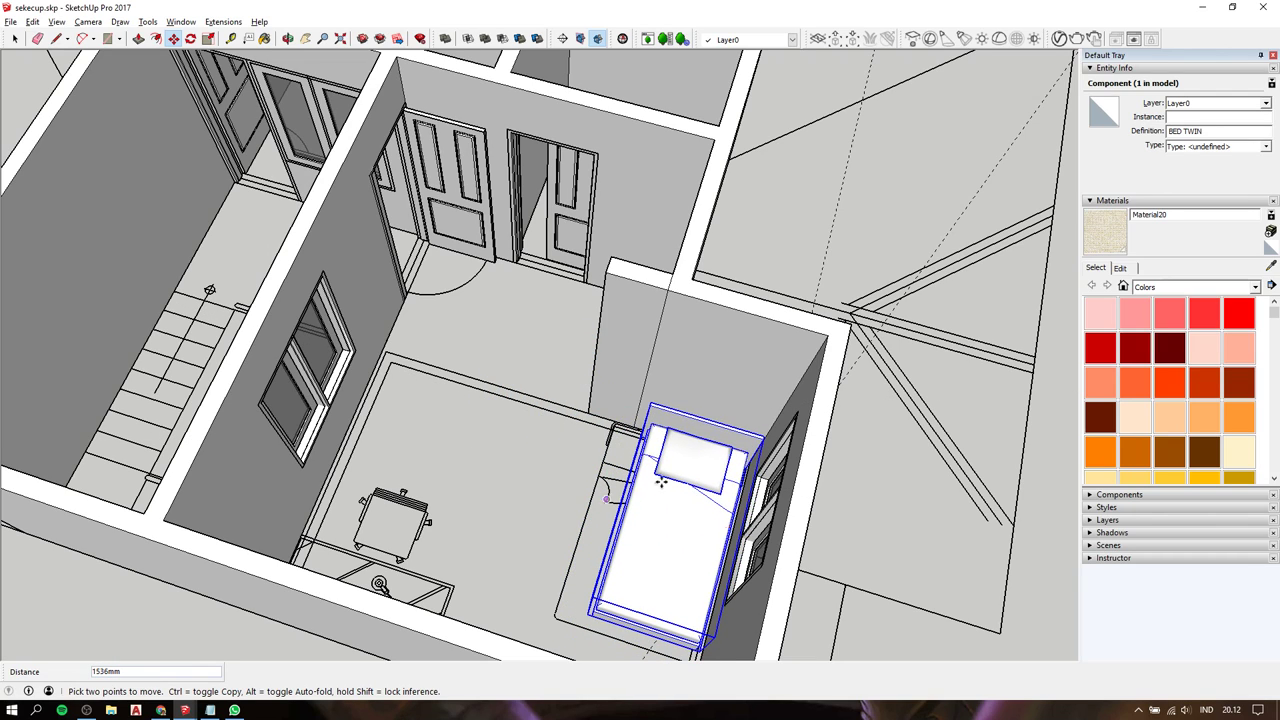
{"action": "scroll", "coordinate": [661, 482], "scroll_direction": "up", "scroll_amount": 2}
{"action": "scroll", "coordinate": [676, 442], "scroll_direction": "up", "scroll_amount": 2}
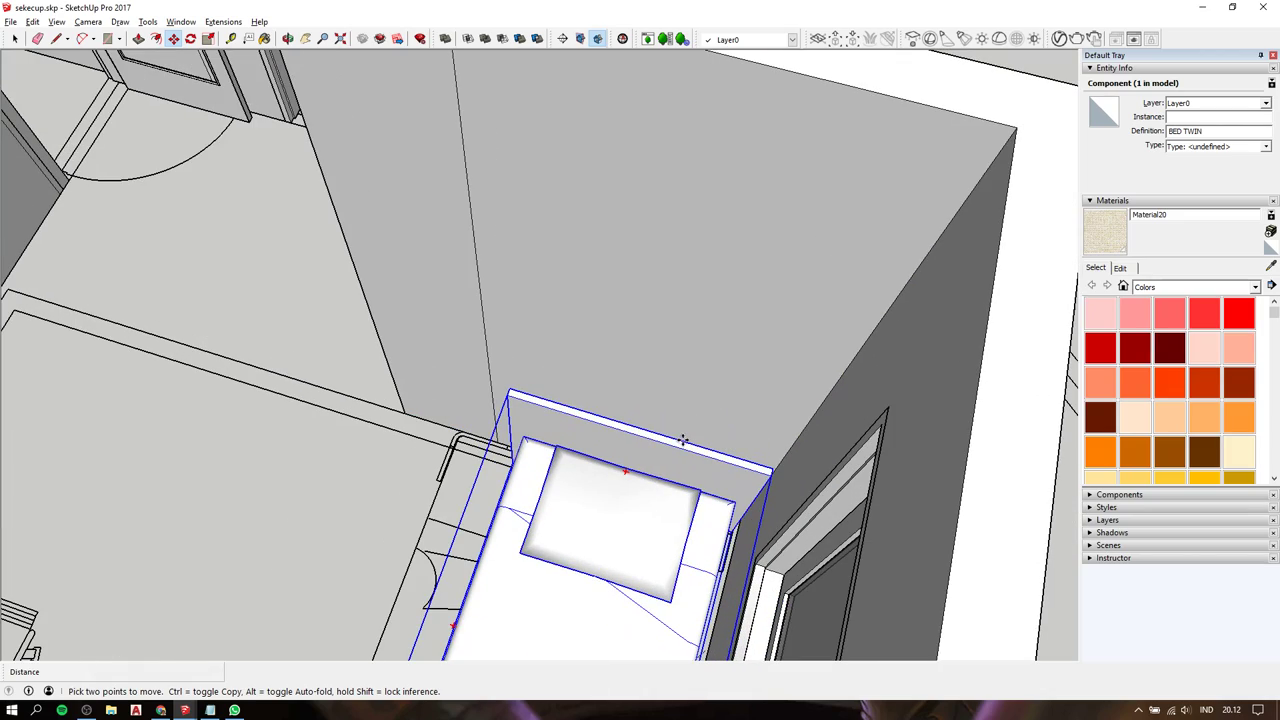
{"action": "left_click", "coordinate": [678, 439]}
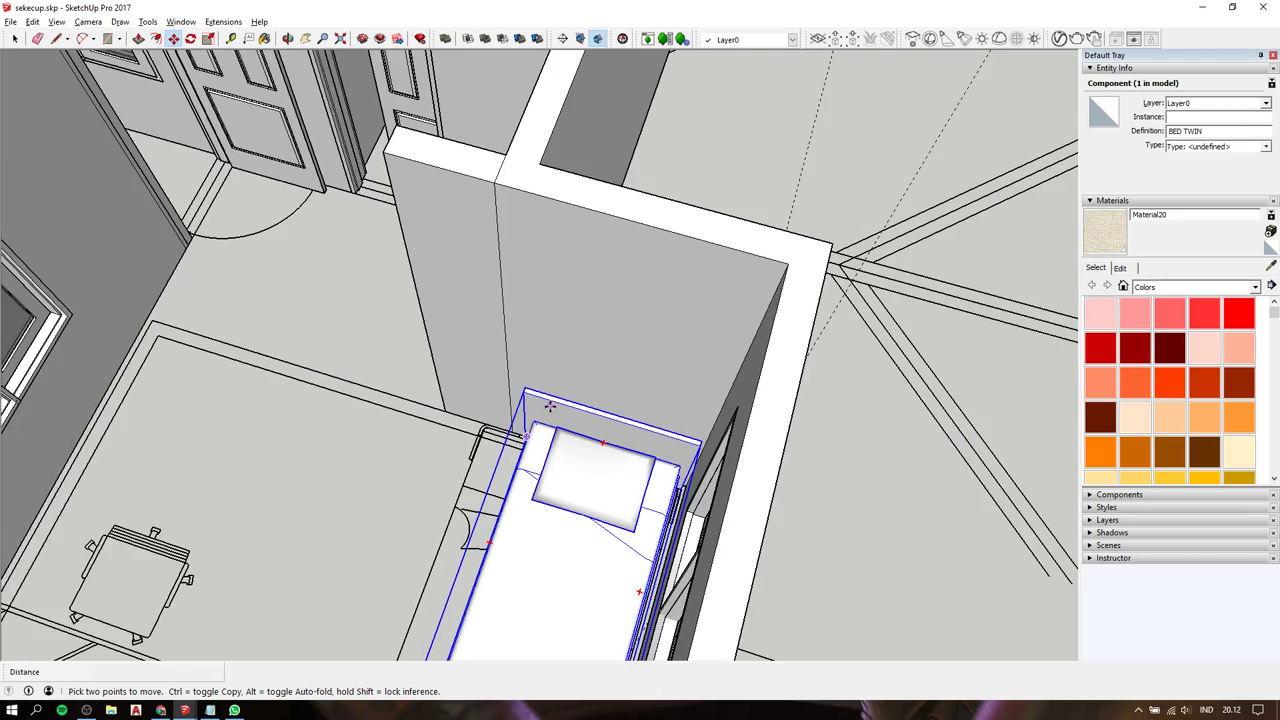
{"action": "scroll", "coordinate": [704, 364], "scroll_direction": "down", "scroll_amount": 3}
{"action": "middle_click_drag", "start_coordinate": [543, 400], "coordinate": [697, 450]}
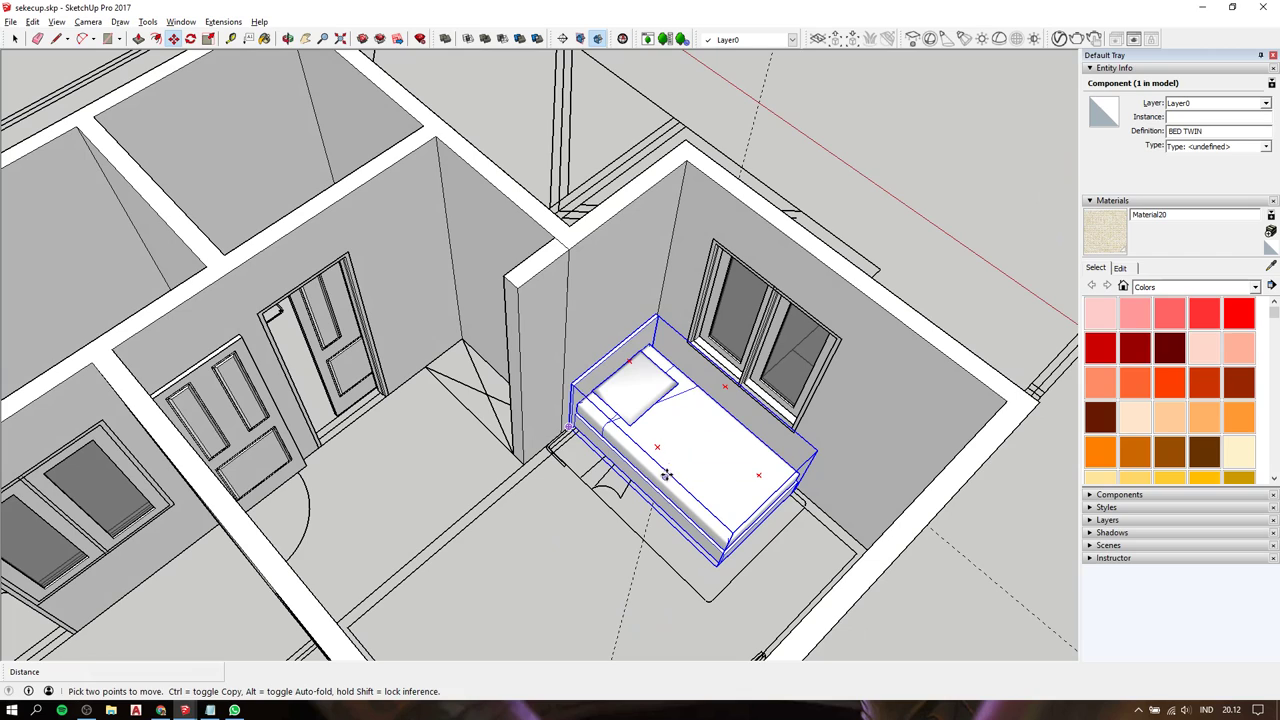
Scale the bed wider and longer to fit the room.
{"action": "key", "text": "s"}
{"action": "left_click_drag", "start_coordinate": [634, 484], "coordinate": [684, 580]}
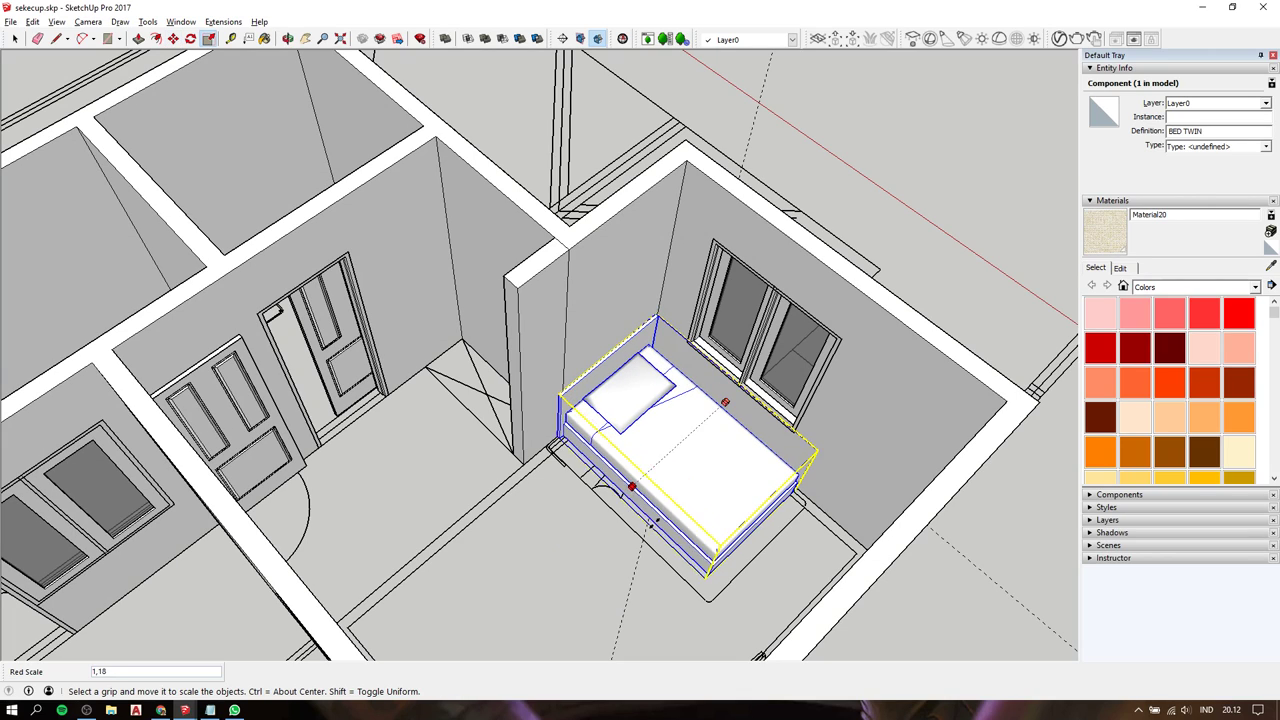
{"action": "left_click", "coordinate": [688, 583]}
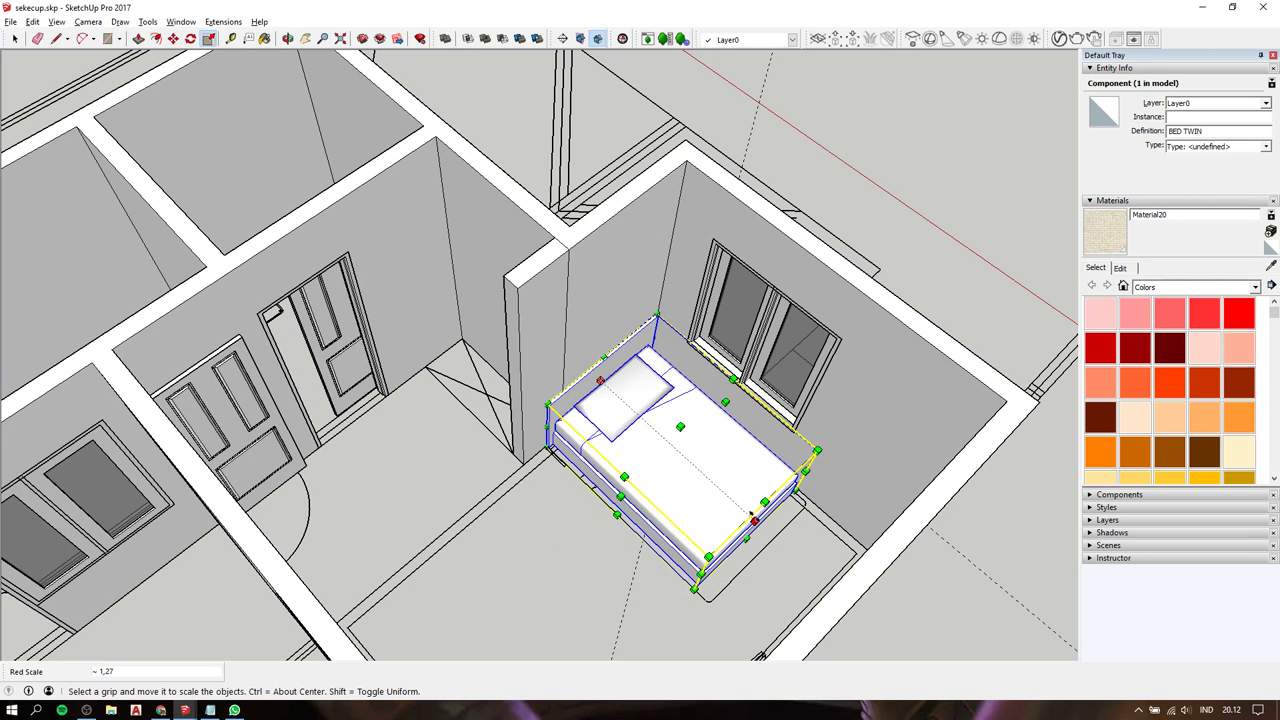
{"action": "left_click_drag", "start_coordinate": [751, 513], "coordinate": [731, 573]}
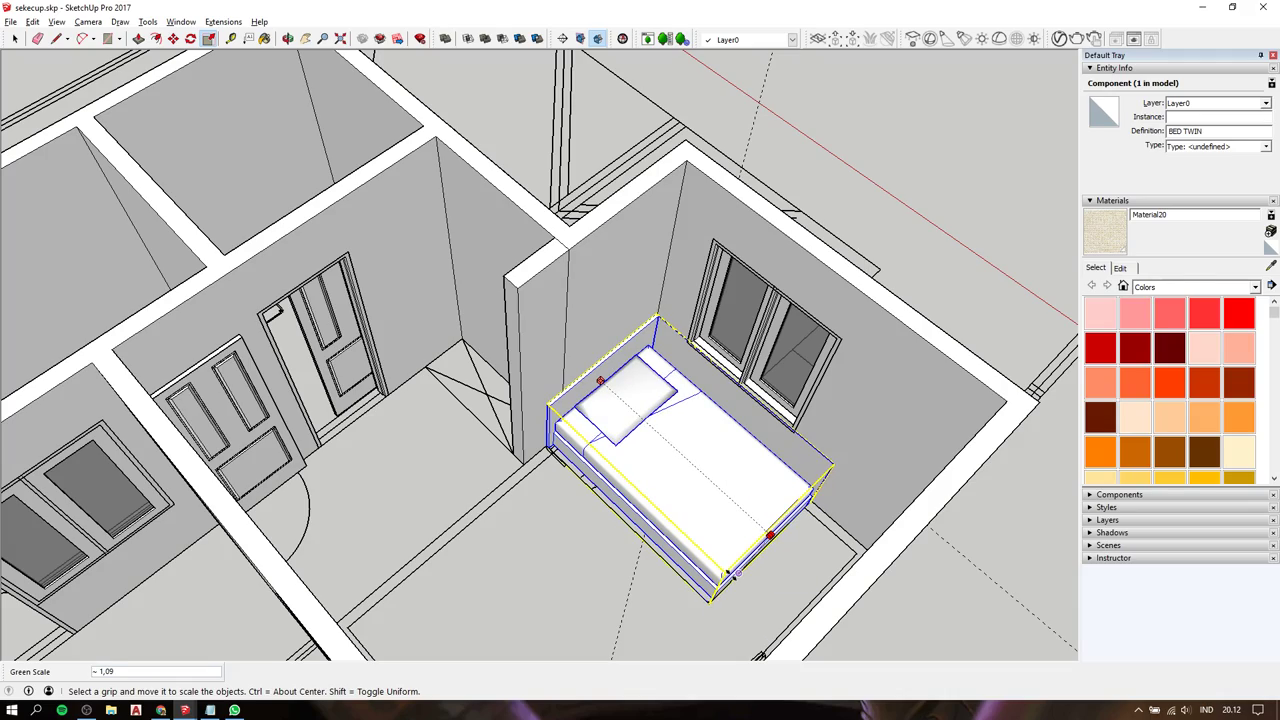
{"action": "left_click", "coordinate": [731, 573]}
{"action": "scroll", "coordinate": [731, 573], "scroll_direction": "down", "scroll_amount": 3}
{"action": "middle_click_drag", "start_coordinate": [731, 573], "coordinate": [746, 371]}
Reselect the bed and stretch its length by about 1.11 to reach the wall beneath the window.
{"action": "key", "text": "space"}
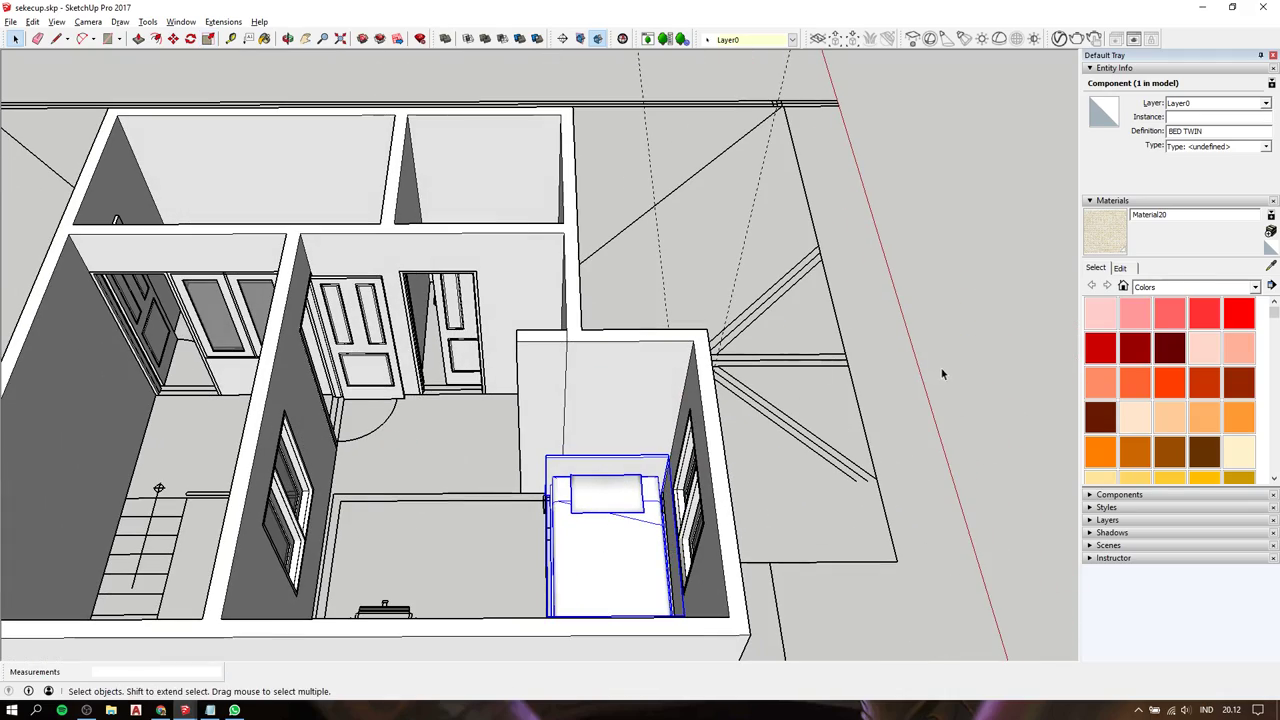
{"action": "left_click", "coordinate": [934, 366]}
{"action": "scroll", "coordinate": [529, 414], "scroll_direction": "up", "scroll_amount": 2}
{"action": "mouse_move", "coordinate": [529, 414]}
{"action": "middle_mouse_down"}
{"action": "mouse_move", "coordinate": [712, 381]}
{"action": "mouse_move", "coordinate": [677, 352]}
{"action": "middle_mouse_up"}
{"action": "scroll", "coordinate": [712, 381], "scroll_direction": "up", "scroll_amount": 3}
{"action": "scroll", "coordinate": [712, 381], "scroll_direction": "up", "scroll_amount": 2}
{"action": "scroll", "coordinate": [844, 457], "scroll_direction": "up", "scroll_amount": 3}
{"action": "left_click", "coordinate": [844, 457]}
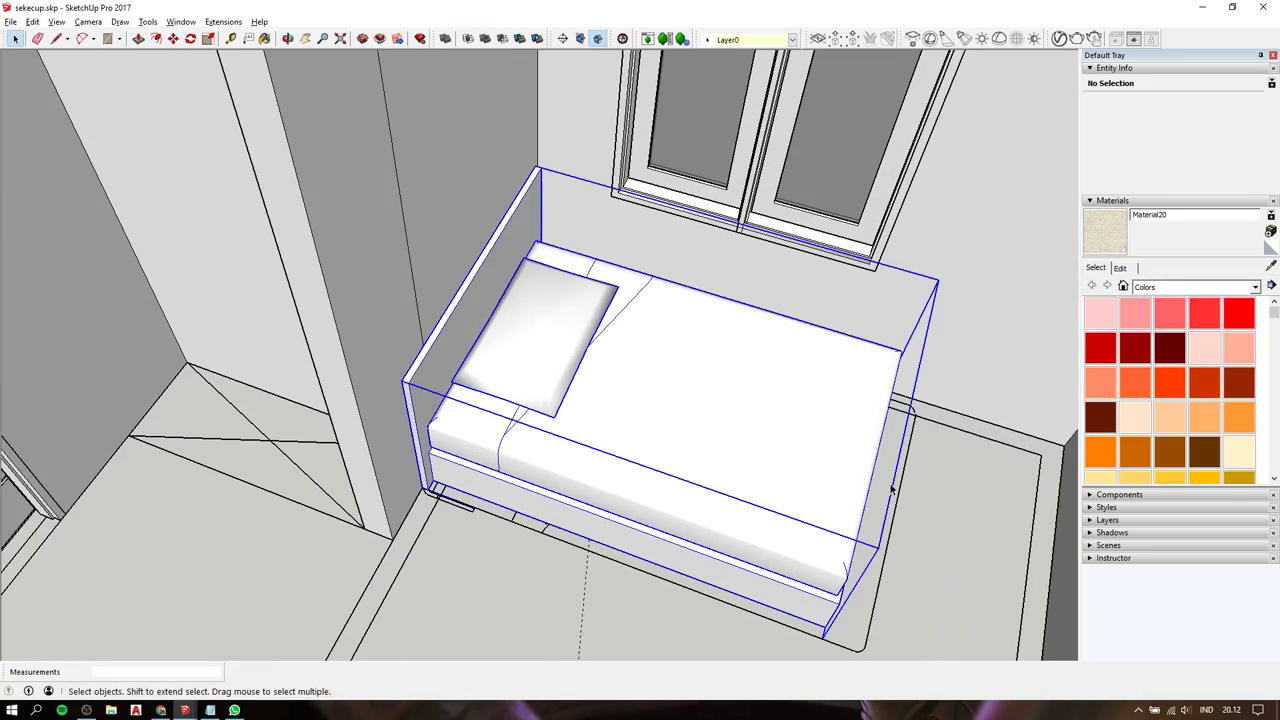
{"action": "scroll", "coordinate": [771, 440], "scroll_direction": "up", "scroll_amount": 2}
{"action": "key", "text": "s"}
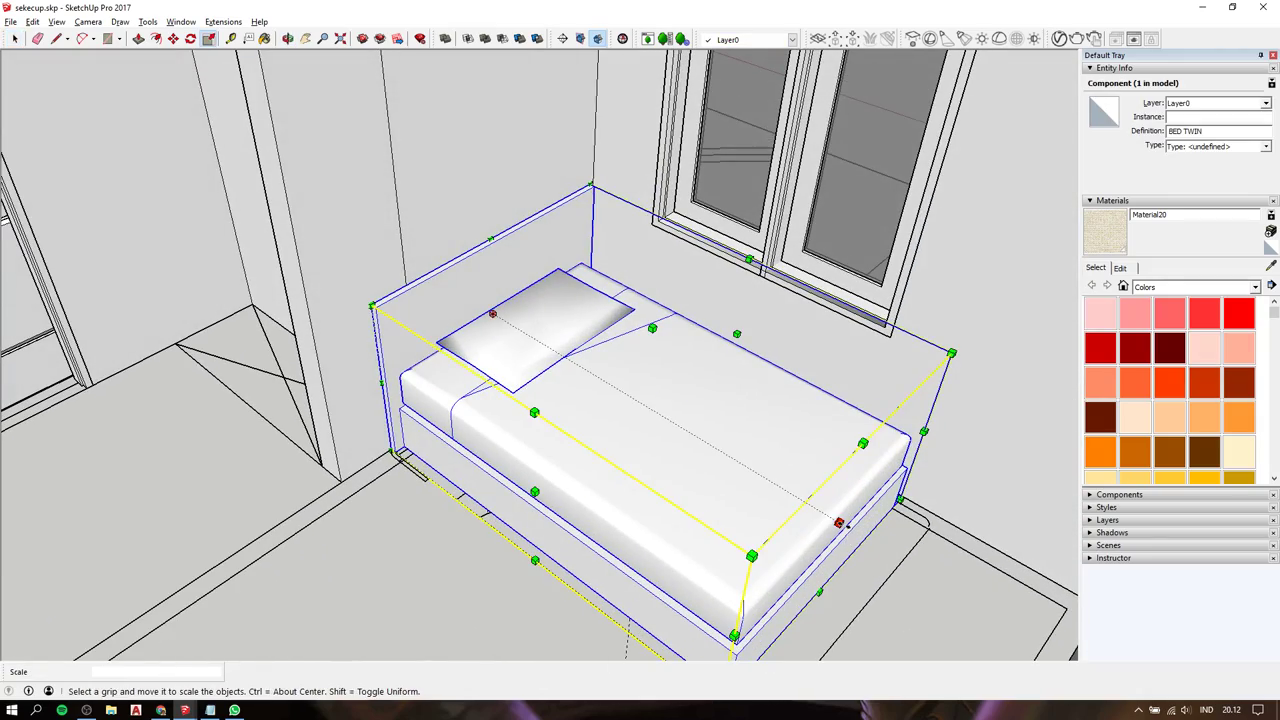
{"action": "left_click_drag", "start_coordinate": [838, 522], "coordinate": [915, 508]}
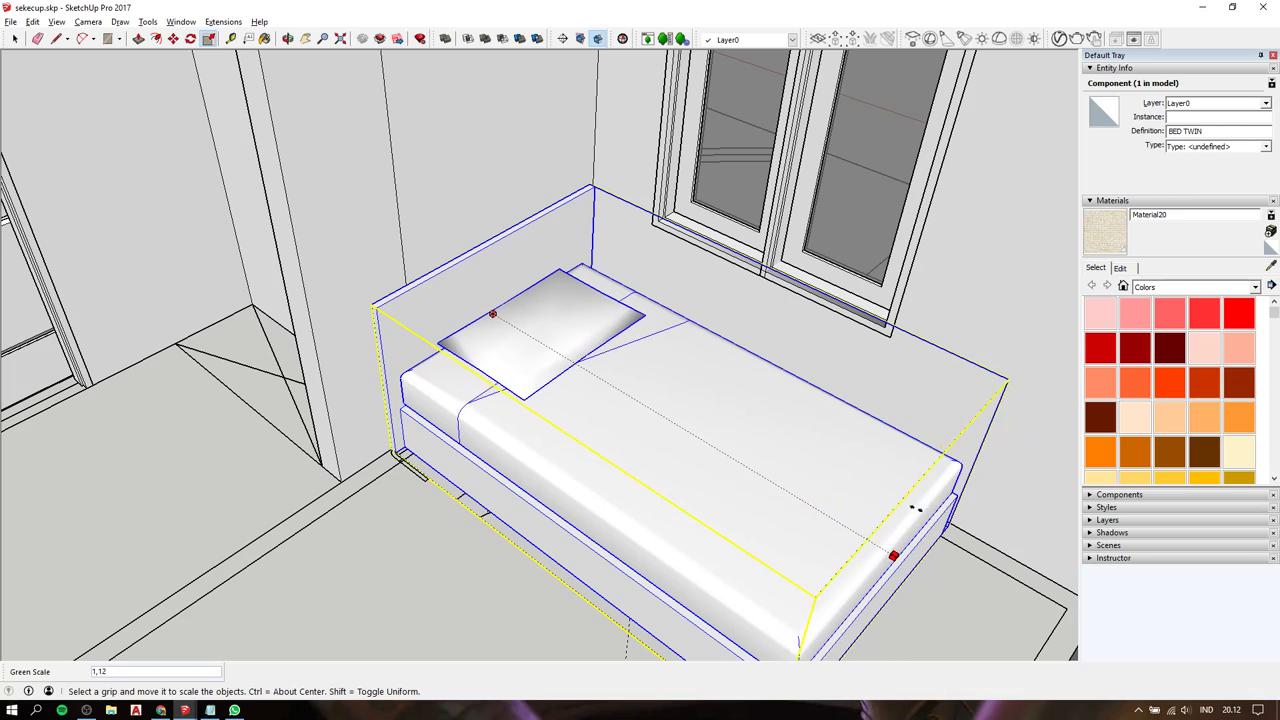
{"action": "left_click_drag", "start_coordinate": [915, 508], "coordinate": [840, 522]}
{"action": "mouse_move", "coordinate": [840, 522]}
{"action": "middle_mouse_down"}
{"action": "mouse_move", "coordinate": [1017, 508]}
{"action": "mouse_move", "coordinate": [908, 166]}
{"action": "middle_mouse_up"}
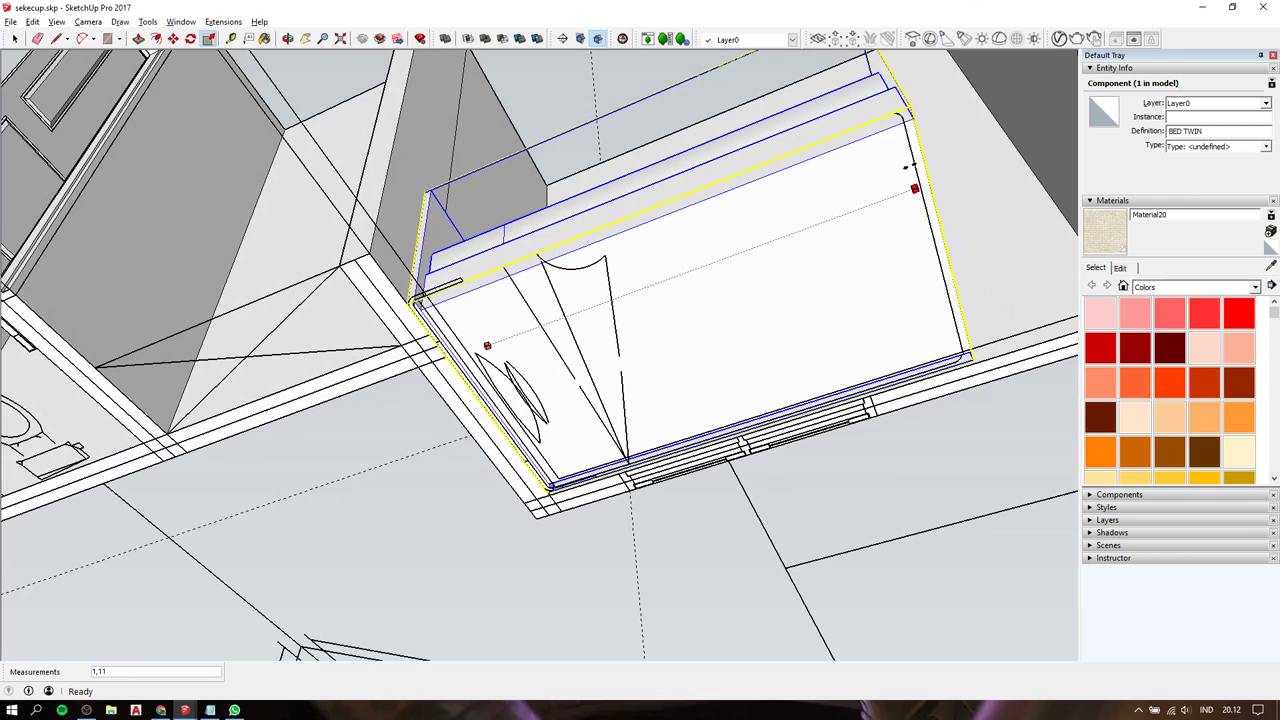
{"action": "key", "text": "space"}
{"action": "mouse_move", "coordinate": [904, 170]}
{"action": "middle_mouse_down"}
{"action": "mouse_move", "coordinate": [830, 465]}
{"action": "mouse_move", "coordinate": [685, 355]}
{"action": "mouse_move", "coordinate": [621, 522]}
{"action": "middle_mouse_up"}
{"action": "key", "text": "shift+z"}
Draw a rectangle over the small annex's floor area and erase the stray top face.
{"action": "left_click", "coordinate": [621, 522]}
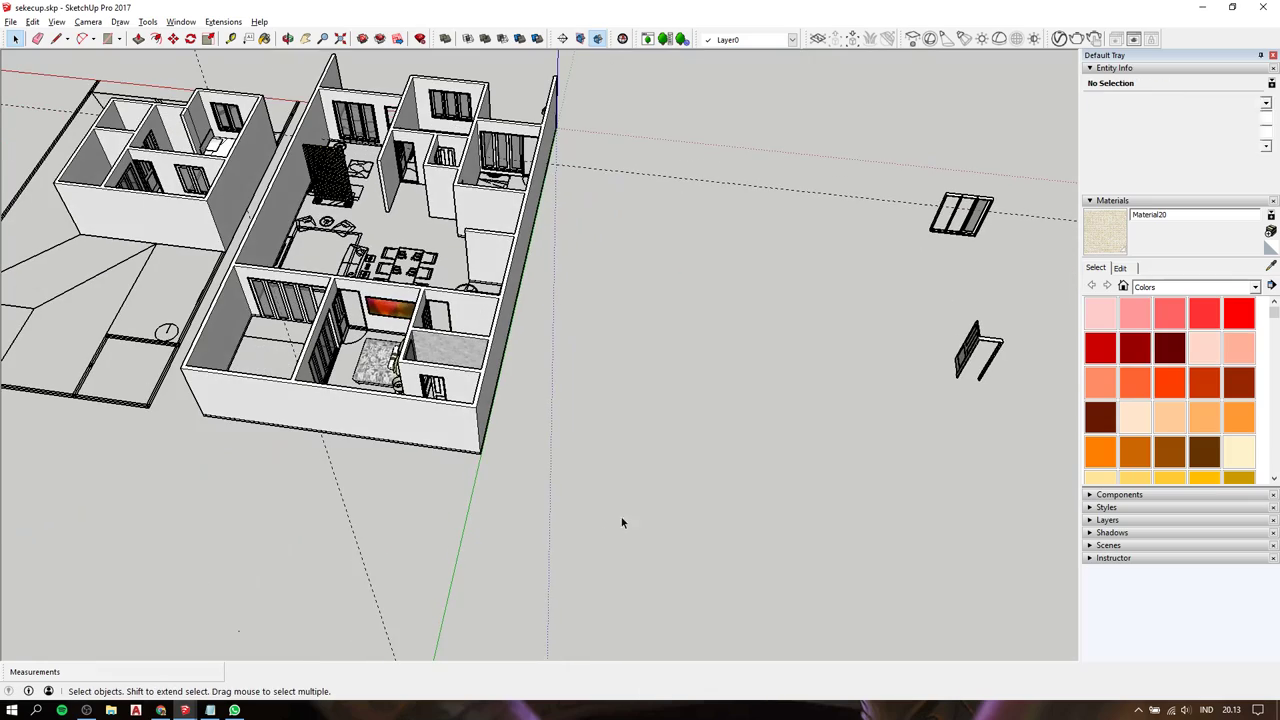
{"action": "left_click", "coordinate": [689, 268]}
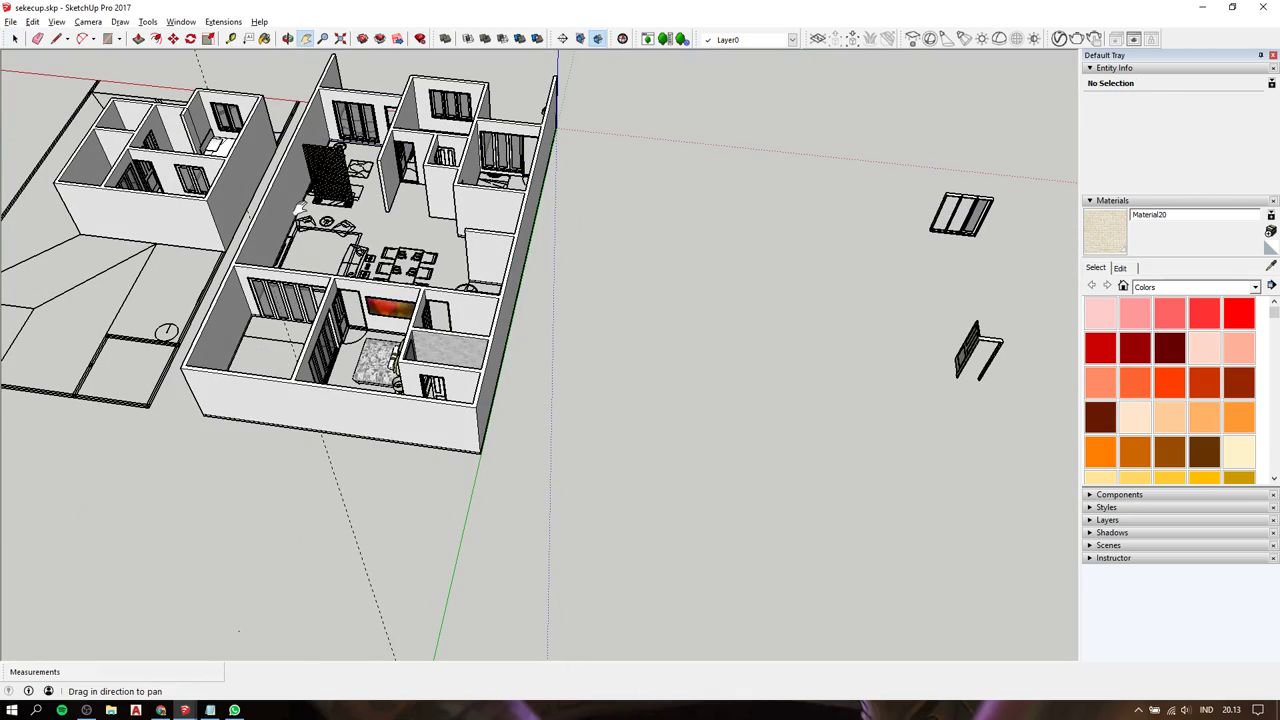
{"action": "middle_click_drag", "start_coordinate": [689, 268], "coordinate": [1000, 420], "text": "shift"}
{"action": "scroll", "coordinate": [384, 265], "scroll_direction": "up", "scroll_amount": 5}
{"action": "mouse_move", "coordinate": [500, 509]}
{"action": "middle_mouse_down"}
{"action": "mouse_move", "coordinate": [512, 441]}
{"action": "mouse_move", "coordinate": [797, 416]}
{"action": "mouse_move", "coordinate": [767, 403]}
{"action": "mouse_move", "coordinate": [608, 403]}
{"action": "mouse_move", "coordinate": [613, 418]}
{"action": "mouse_move", "coordinate": [586, 434]}
{"action": "mouse_move", "coordinate": [912, 348]}
{"action": "middle_mouse_up"}
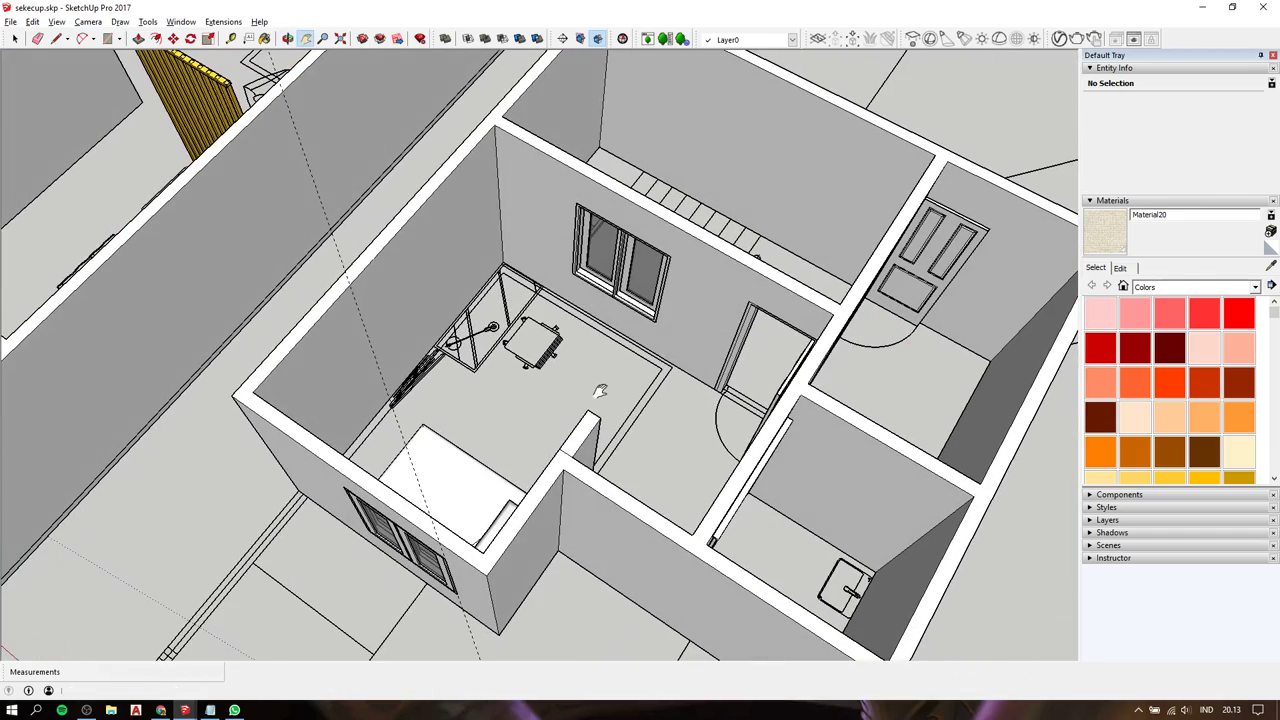
{"action": "mouse_move", "coordinate": [594, 369]}
{"action": "middle_mouse_down"}
{"action": "mouse_move", "coordinate": [811, 350]}
{"action": "mouse_move", "coordinate": [538, 408]}
{"action": "middle_mouse_up"}
{"action": "mouse_move", "coordinate": [564, 328]}
{"action": "middle_mouse_down", "text": "shift"}
{"action": "mouse_move", "coordinate": [449, 457]}
{"action": "mouse_move", "coordinate": [371, 449]}
{"action": "mouse_move", "coordinate": [371, 436]}
{"action": "middle_mouse_up", "text": "shift"}
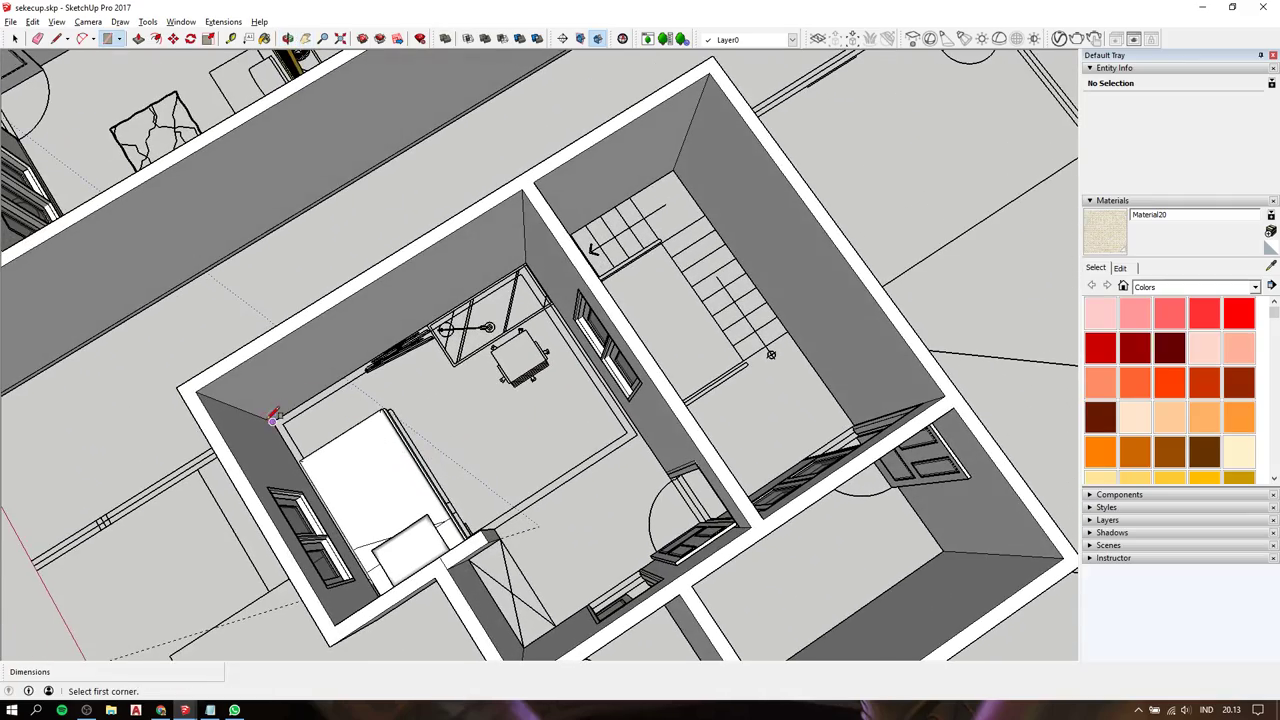
{"action": "scroll", "coordinate": [273, 420], "scroll_direction": "down", "scroll_amount": 3}
{"action": "middle_click_drag", "start_coordinate": [273, 420], "coordinate": [522, 378]}
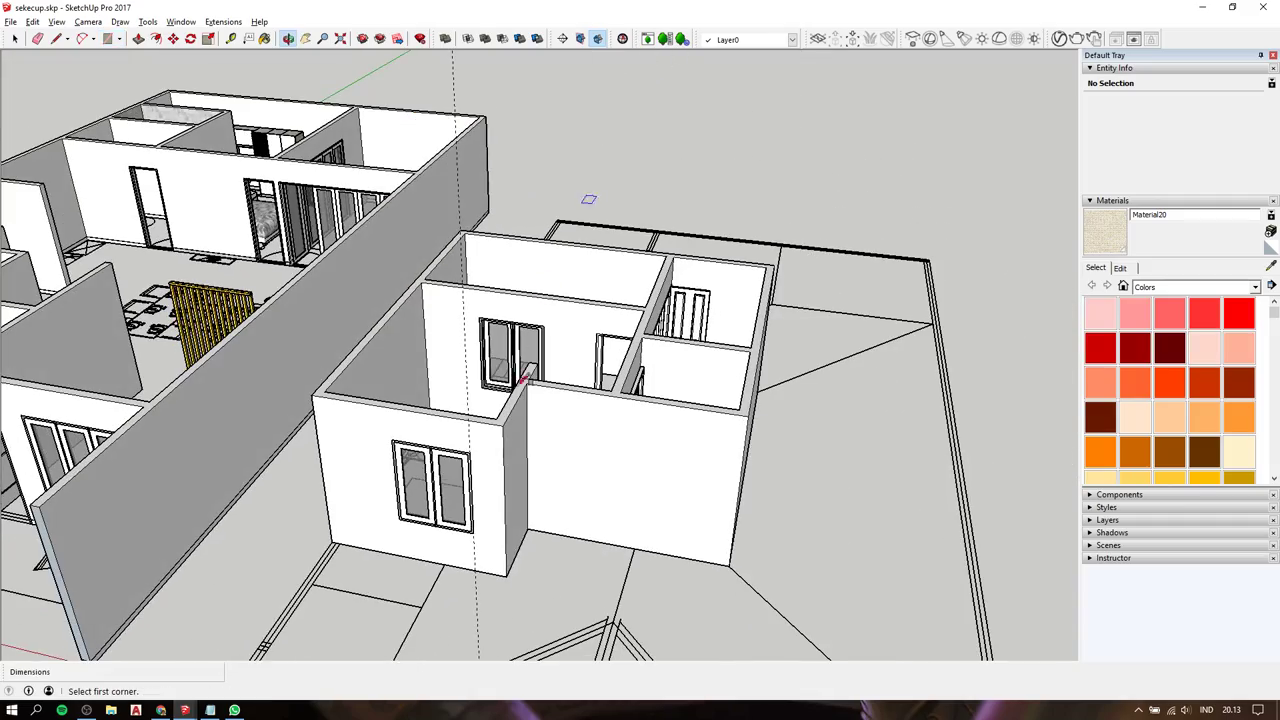
{"action": "middle_click_drag", "start_coordinate": [494, 455], "coordinate": [521, 127]}
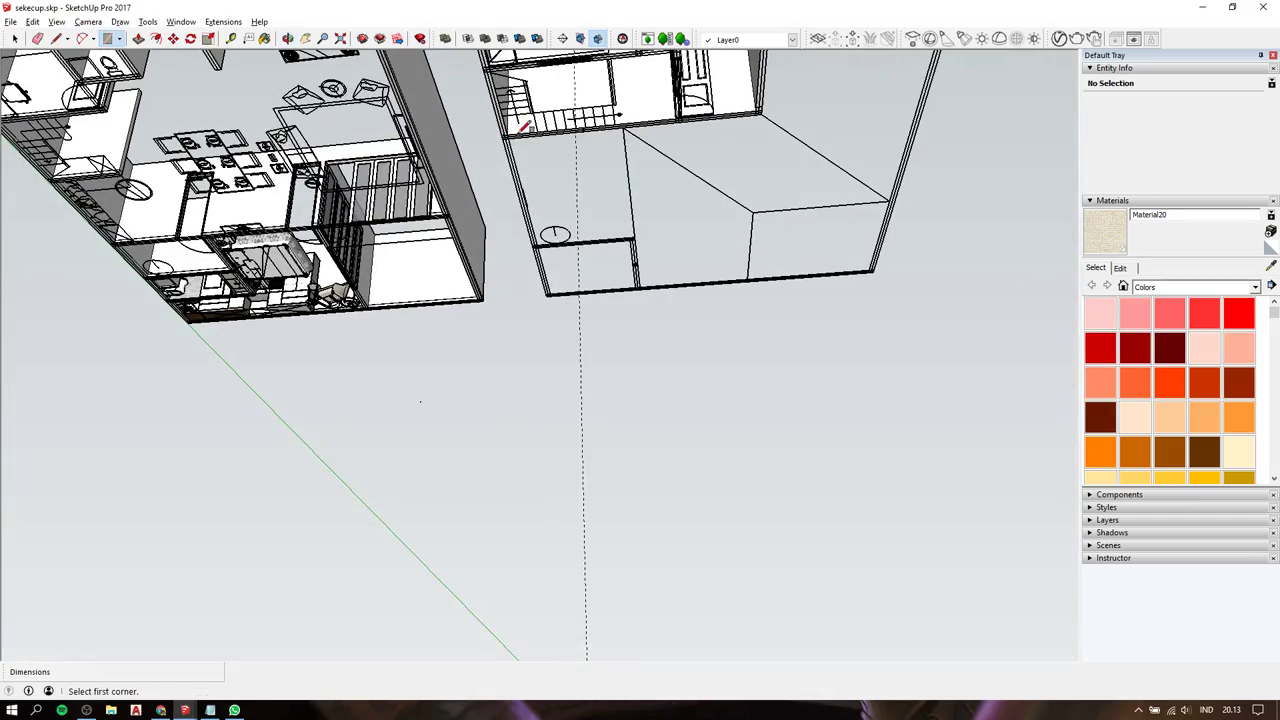
{"action": "middle_click_drag", "start_coordinate": [567, 192], "coordinate": [564, 300]}
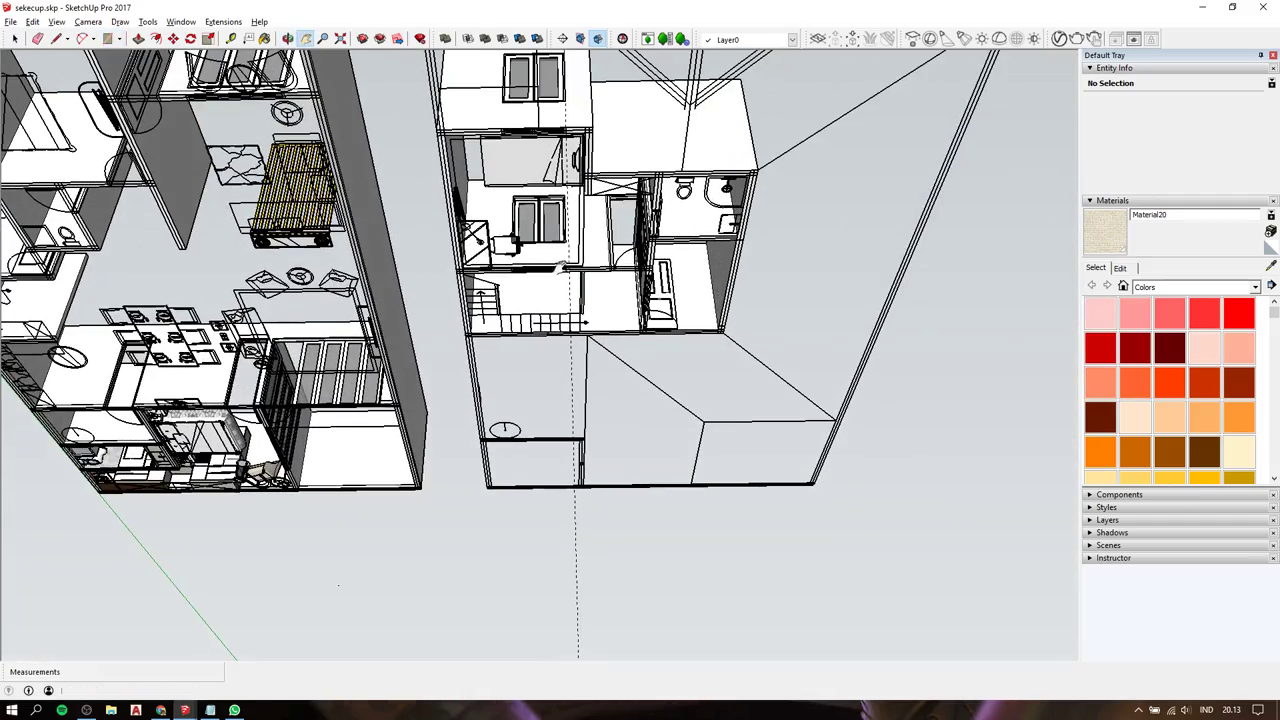
{"action": "left_click", "coordinate": [436, 130]}
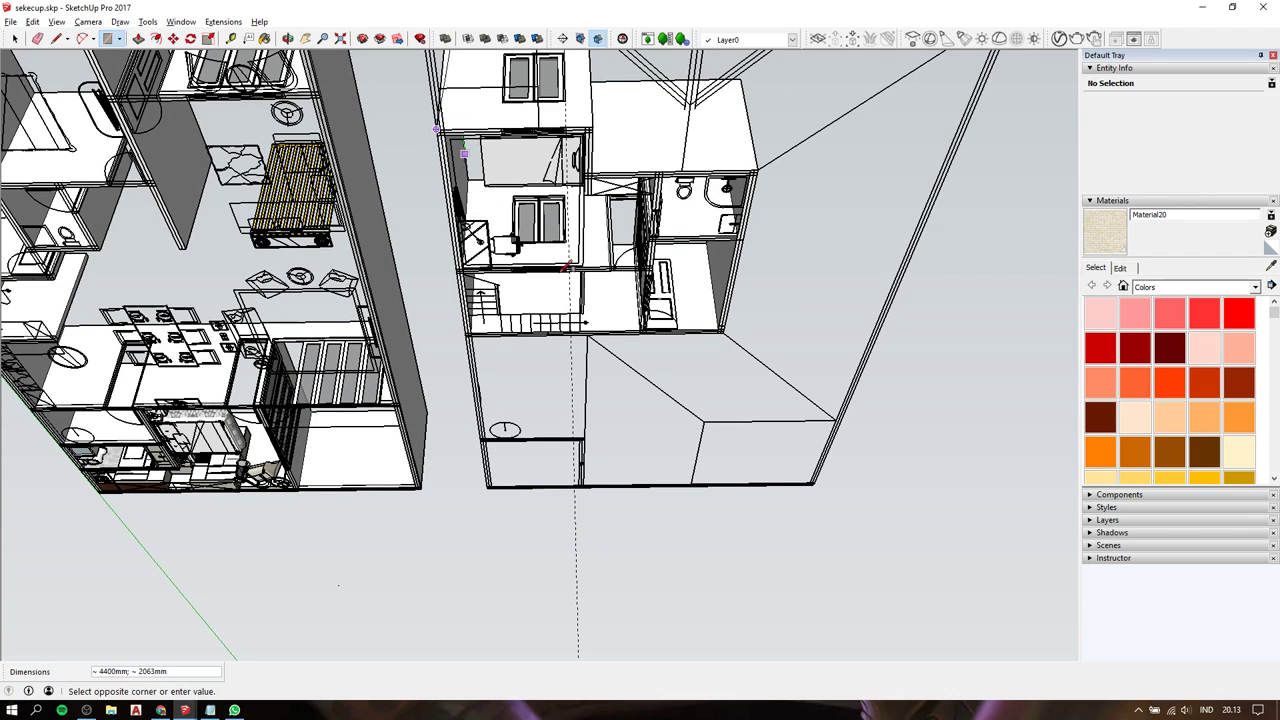
{"action": "left_click", "coordinate": [727, 333]}
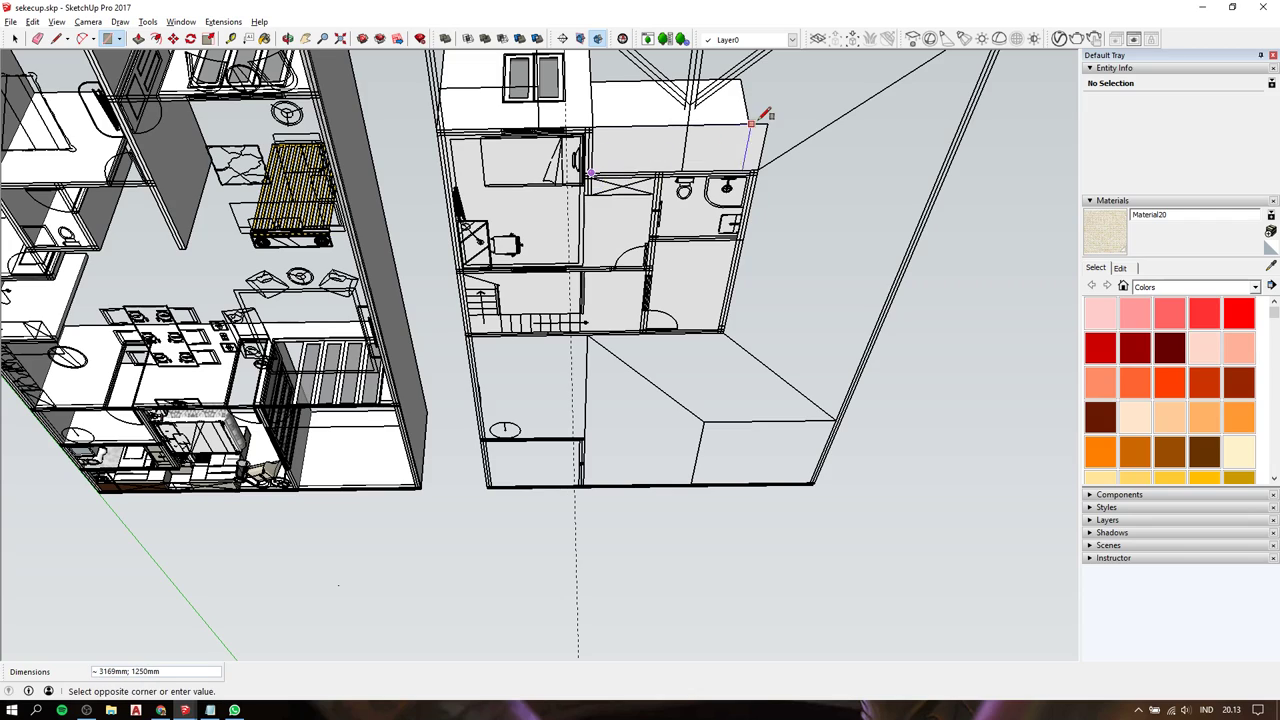
{"action": "key", "text": "e"}
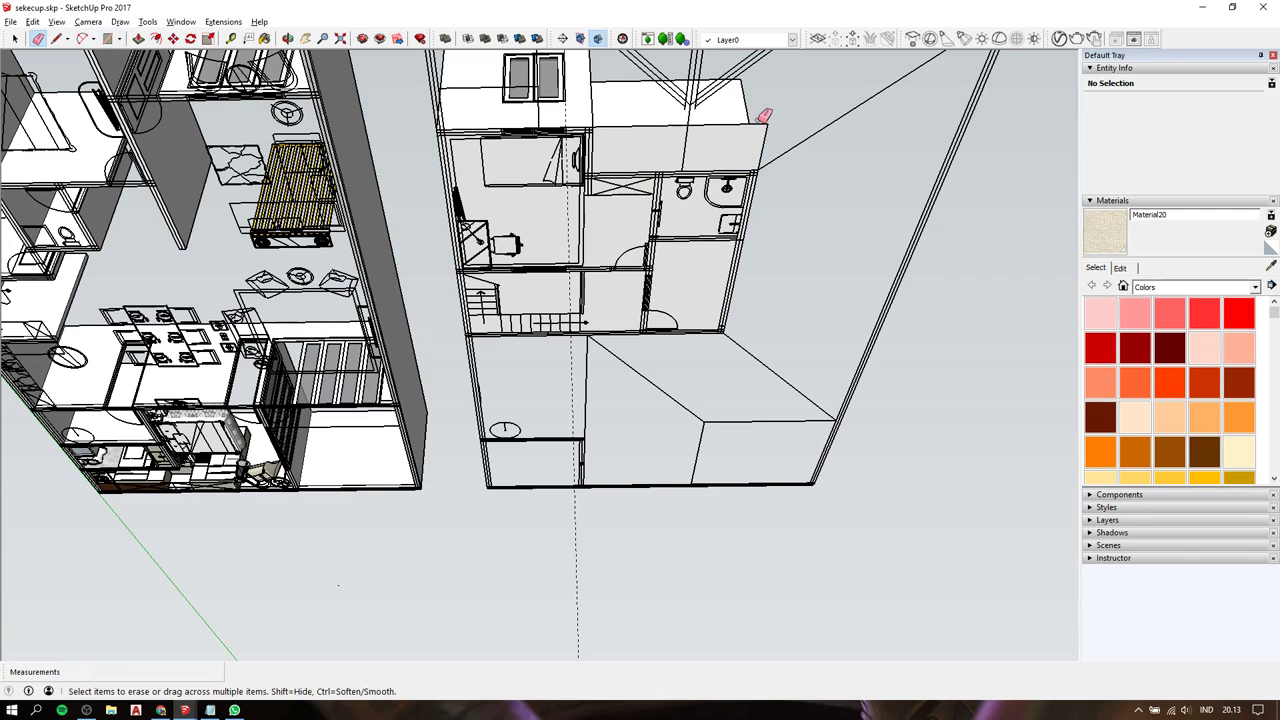
{"action": "left_click", "coordinate": [766, 145]}
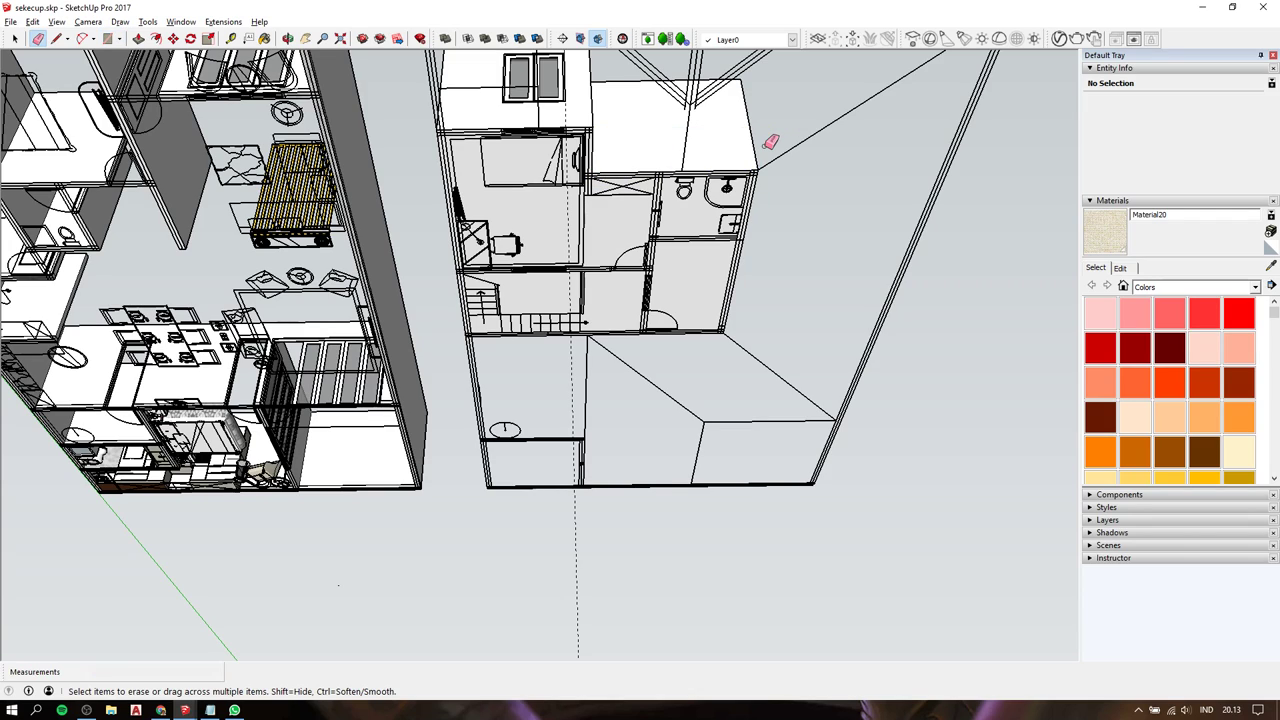
Push/Pull the face up into a 120 mm slab and make it a group.
{"action": "key", "text": "p"}
{"action": "left_click", "coordinate": [685, 265]}
{"action": "type", "text": "12"}
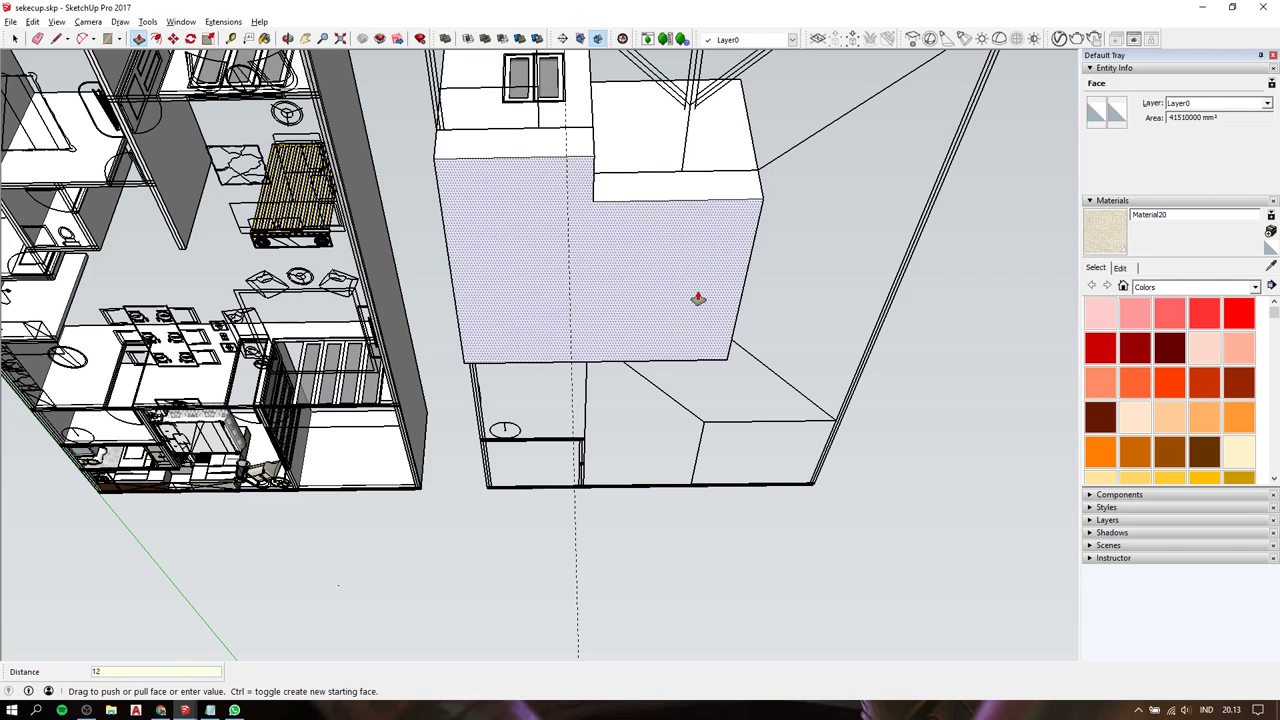
{"action": "key", "text": "Return"}
{"action": "key", "text": "space"}
{"action": "left_click", "coordinate": [697, 269]}
{"action": "right_click", "coordinate": [698, 268]}
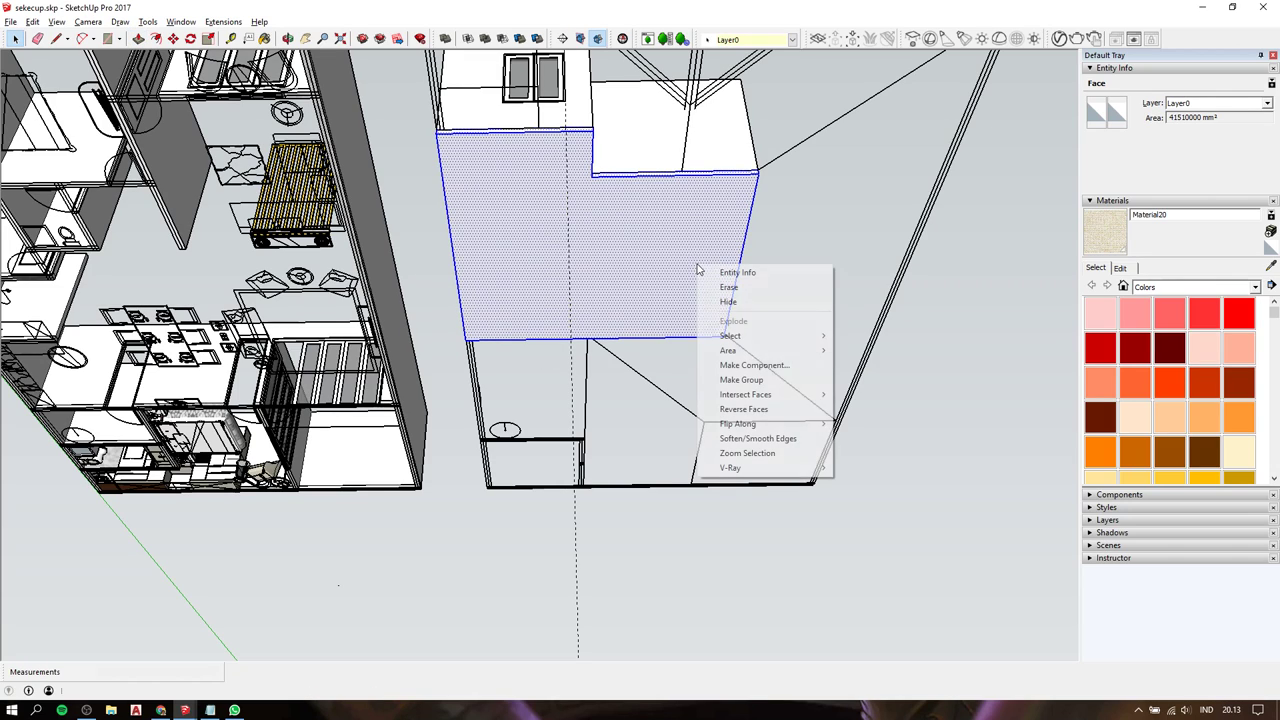
{"action": "left_click", "coordinate": [741, 379]}
{"action": "mouse_move", "coordinate": [626, 209]}
{"action": "middle_mouse_down"}
{"action": "mouse_move", "coordinate": [565, 455]}
{"action": "mouse_move", "coordinate": [453, 551]}
{"action": "mouse_move", "coordinate": [550, 432]}
{"action": "mouse_move", "coordinate": [568, 478]}
{"action": "middle_mouse_up"}
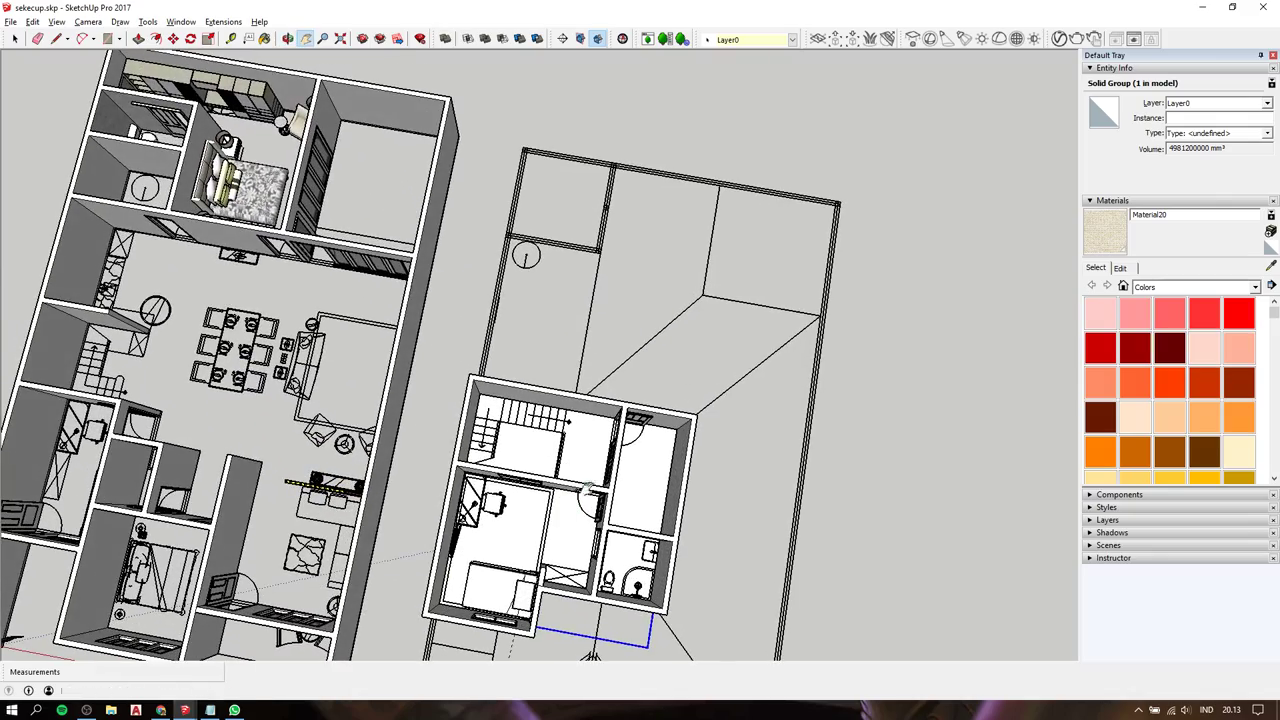
Inside the slab group, draw a rectangle over the stair flight and push it through as a hole.
{"action": "middle_click_drag", "start_coordinate": [591, 655], "coordinate": [488, 418]}
{"action": "scroll", "coordinate": [488, 418], "scroll_direction": "up", "scroll_amount": 5}
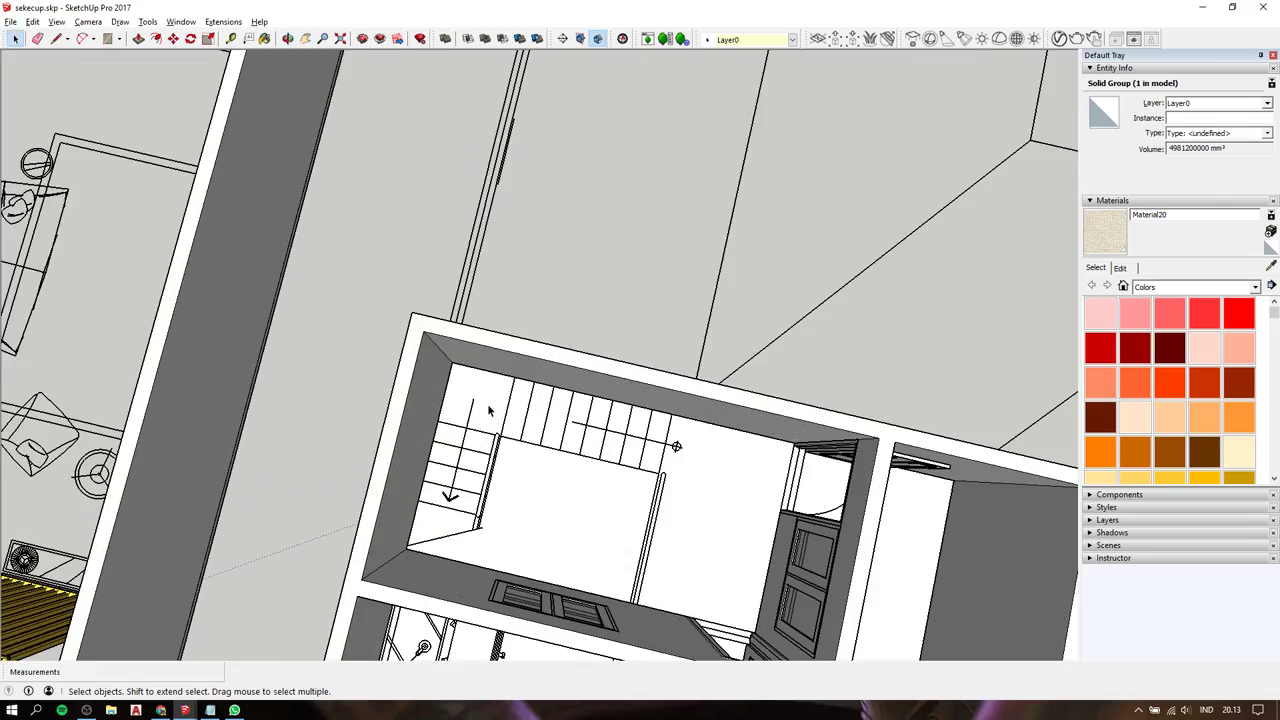
{"action": "double_click", "coordinate": [488, 409]}
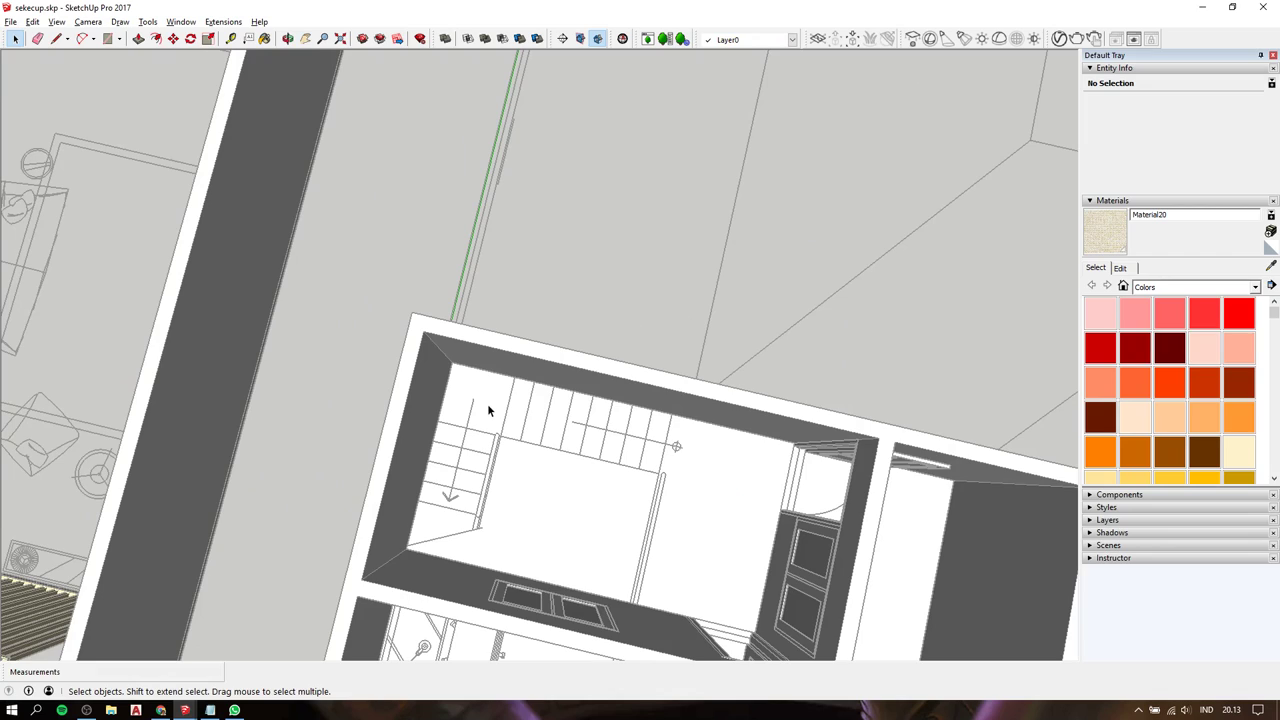
{"action": "key", "text": "e"}
{"action": "key", "text": "r"}
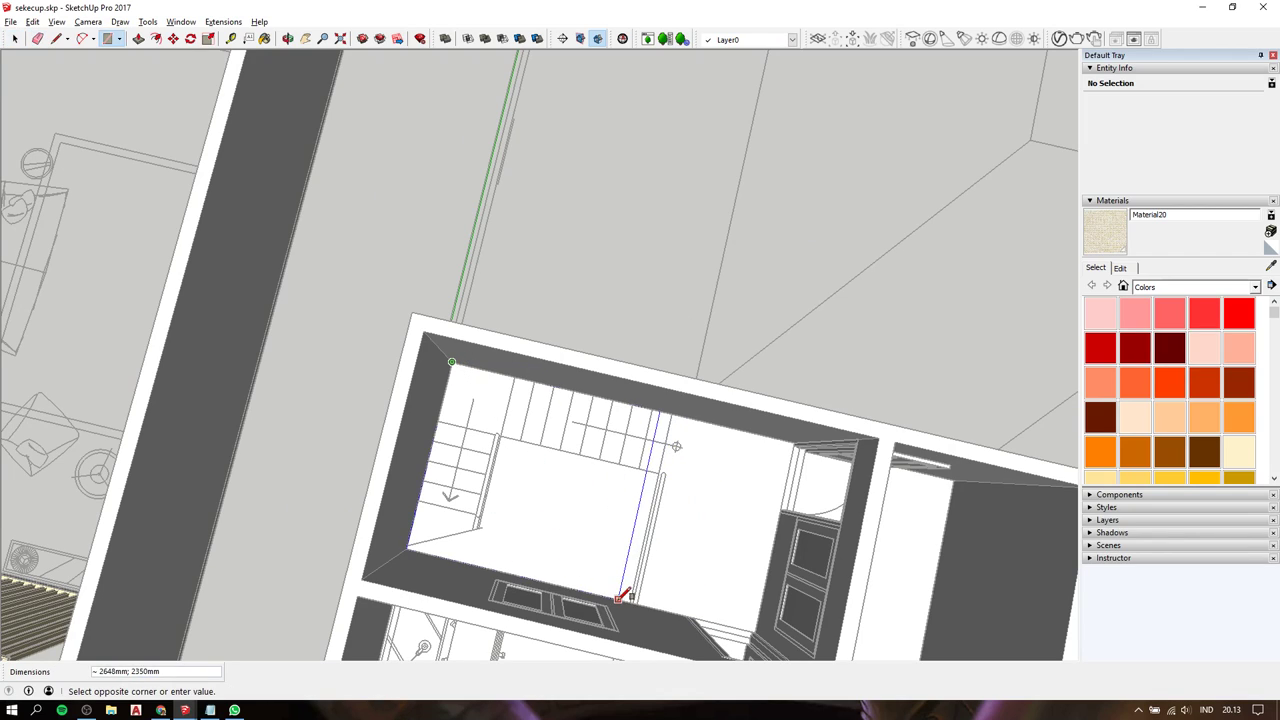
{"action": "key", "text": "space"}
{"action": "left_click", "coordinate": [574, 536]}
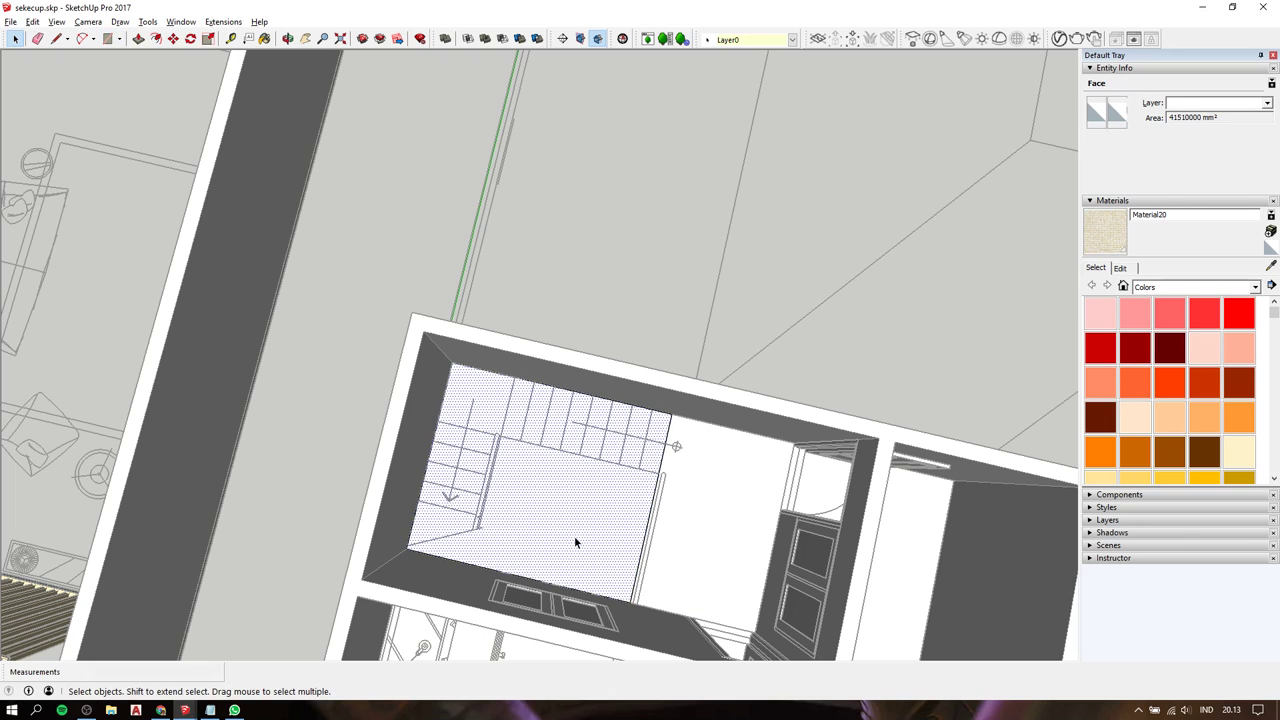
{"action": "key", "text": "p"}
{"action": "left_click", "coordinate": [574, 536]}
{"action": "left_click", "coordinate": [568, 503]}
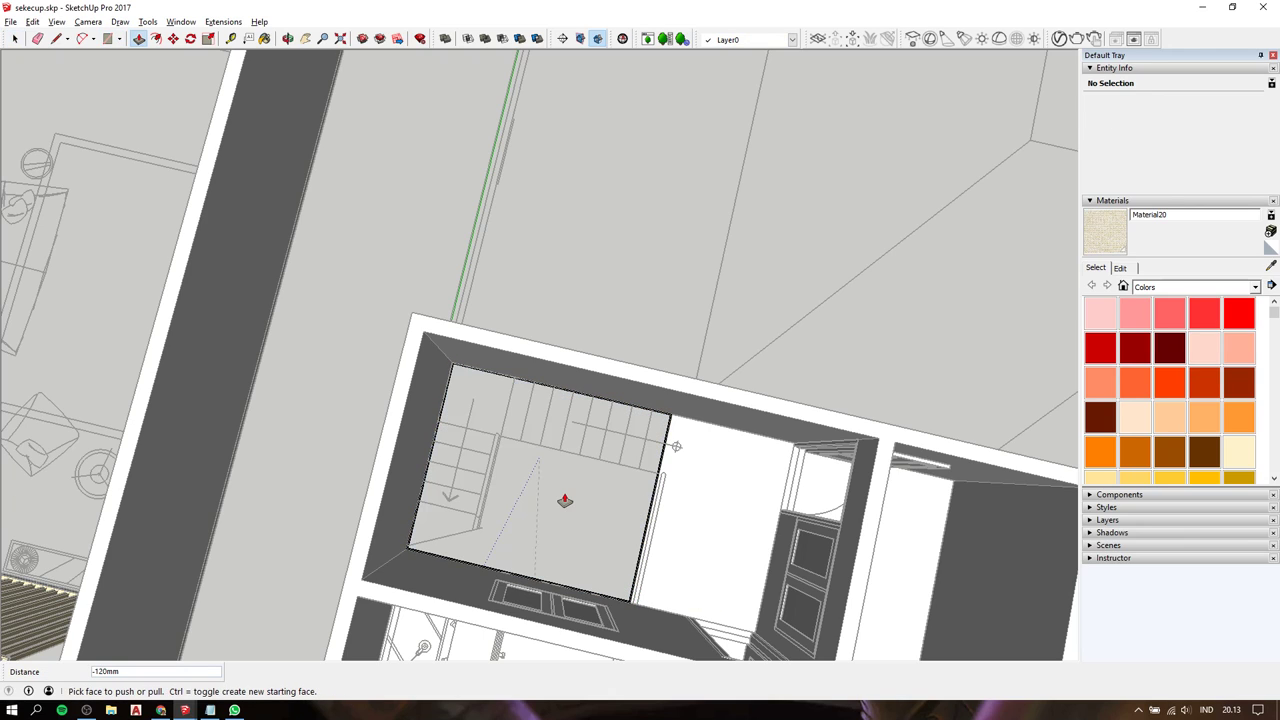
{"action": "key", "text": "space"}
{"action": "left_click", "coordinate": [672, 512]}
Pick up the toilet in the main house's bathroom with Move to copy it.
{"action": "mouse_move", "coordinate": [689, 545]}
{"action": "middle_mouse_down"}
{"action": "mouse_move", "coordinate": [574, 291]}
{"action": "mouse_move", "coordinate": [560, 297]}
{"action": "mouse_move", "coordinate": [574, 417]}
{"action": "mouse_move", "coordinate": [317, 200]}
{"action": "mouse_move", "coordinate": [74, 314]}
{"action": "mouse_move", "coordinate": [677, 357]}
{"action": "mouse_move", "coordinate": [643, 392]}
{"action": "mouse_move", "coordinate": [694, 486]}
{"action": "mouse_move", "coordinate": [609, 249]}
{"action": "mouse_move", "coordinate": [560, 430]}
{"action": "mouse_move", "coordinate": [546, 437]}
{"action": "mouse_move", "coordinate": [700, 555]}
{"action": "mouse_move", "coordinate": [510, 655]}
{"action": "middle_mouse_up"}
{"action": "scroll", "coordinate": [520, 549], "scroll_direction": "up", "scroll_amount": 3}
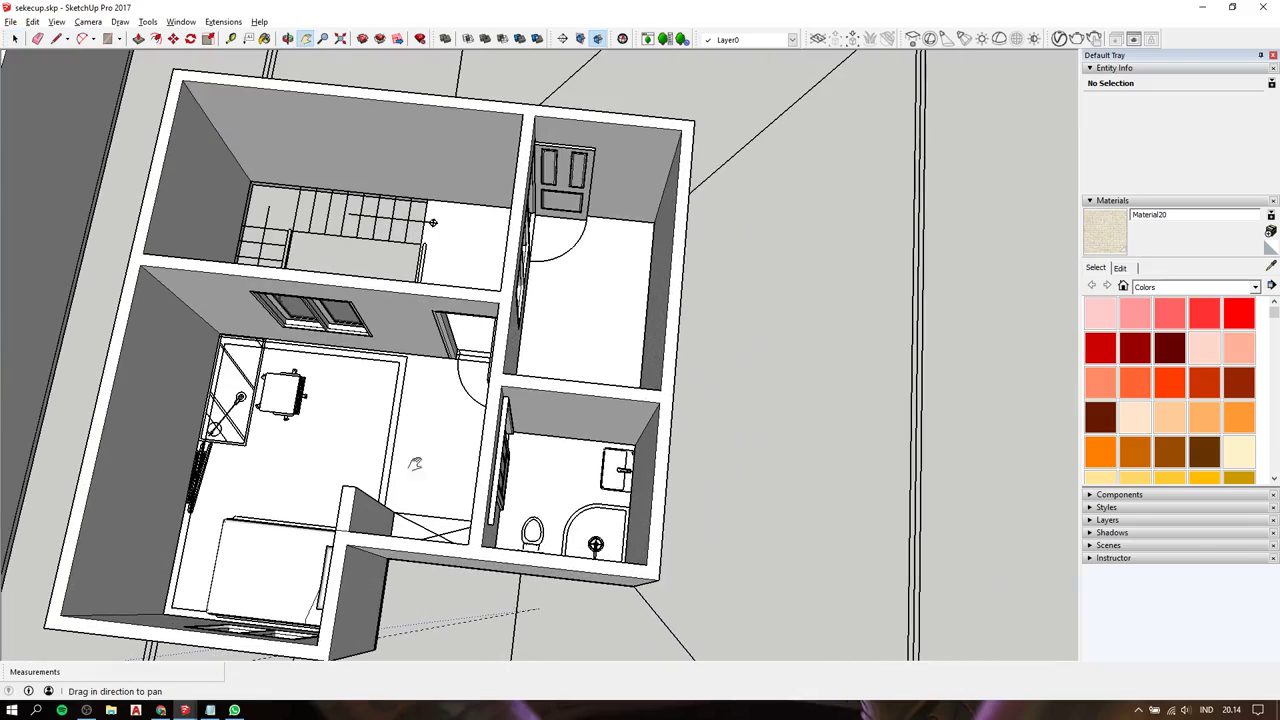
{"action": "scroll", "coordinate": [415, 463], "scroll_direction": "down", "scroll_amount": 3}
{"action": "left_click_drag", "start_coordinate": [415, 463], "coordinate": [640, 560]}
{"action": "scroll", "coordinate": [400, 480], "scroll_direction": "up", "scroll_amount": 2}
{"action": "scroll", "coordinate": [323, 268], "scroll_direction": "up", "scroll_amount": 3}
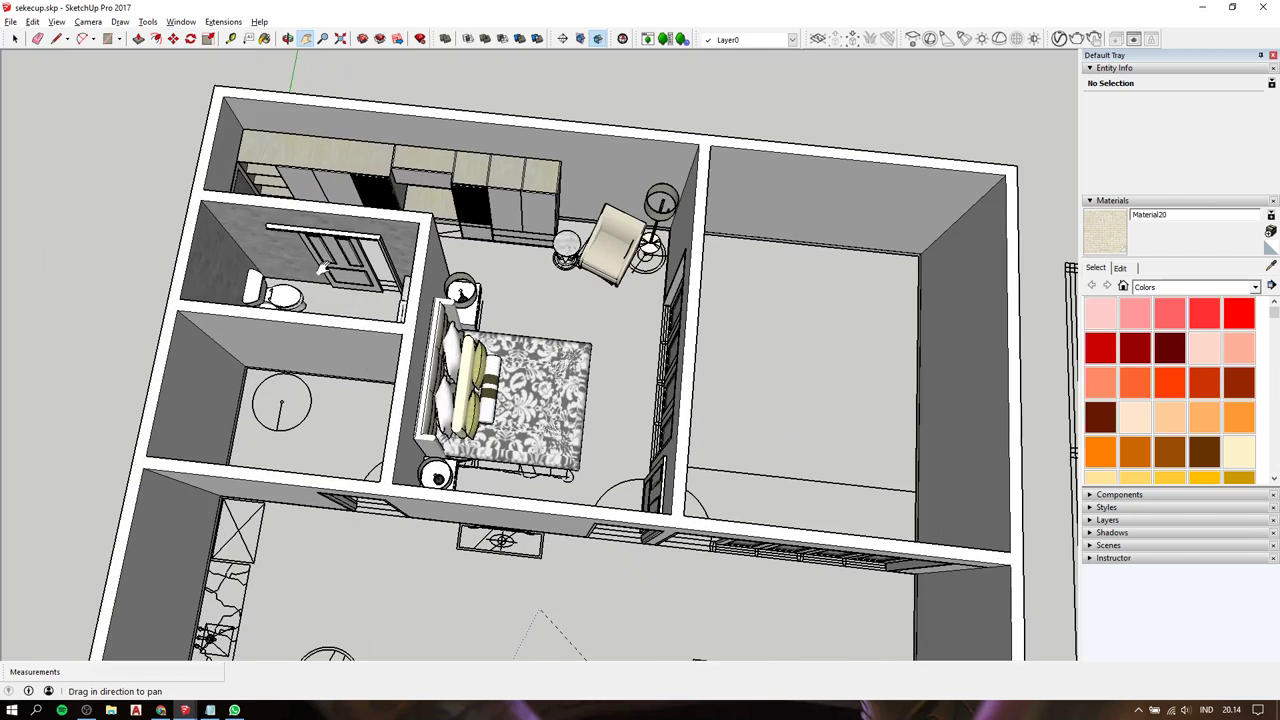
{"action": "middle_click_drag", "start_coordinate": [322, 268], "coordinate": [281, 316]}
{"action": "key", "text": "space"}
{"action": "key", "text": "m"}
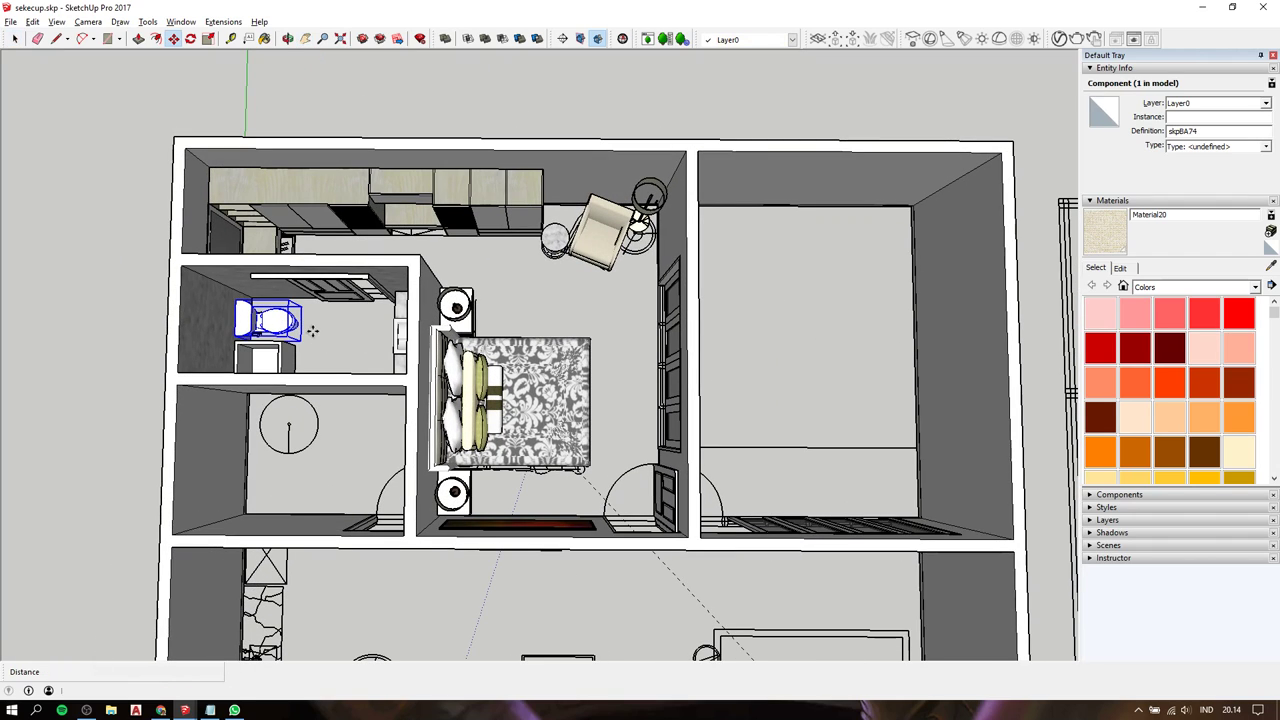
{"action": "left_click", "coordinate": [318, 338]}
{"action": "scroll", "coordinate": [318, 338], "scroll_direction": "down", "scroll_amount": 3}
{"action": "scroll", "coordinate": [423, 409], "scroll_direction": "down", "scroll_amount": 2}
Drop the toilet copy into the annex bathroom and rotate it 90°.
{"action": "scroll", "coordinate": [608, 523], "scroll_direction": "up", "scroll_amount": 2}
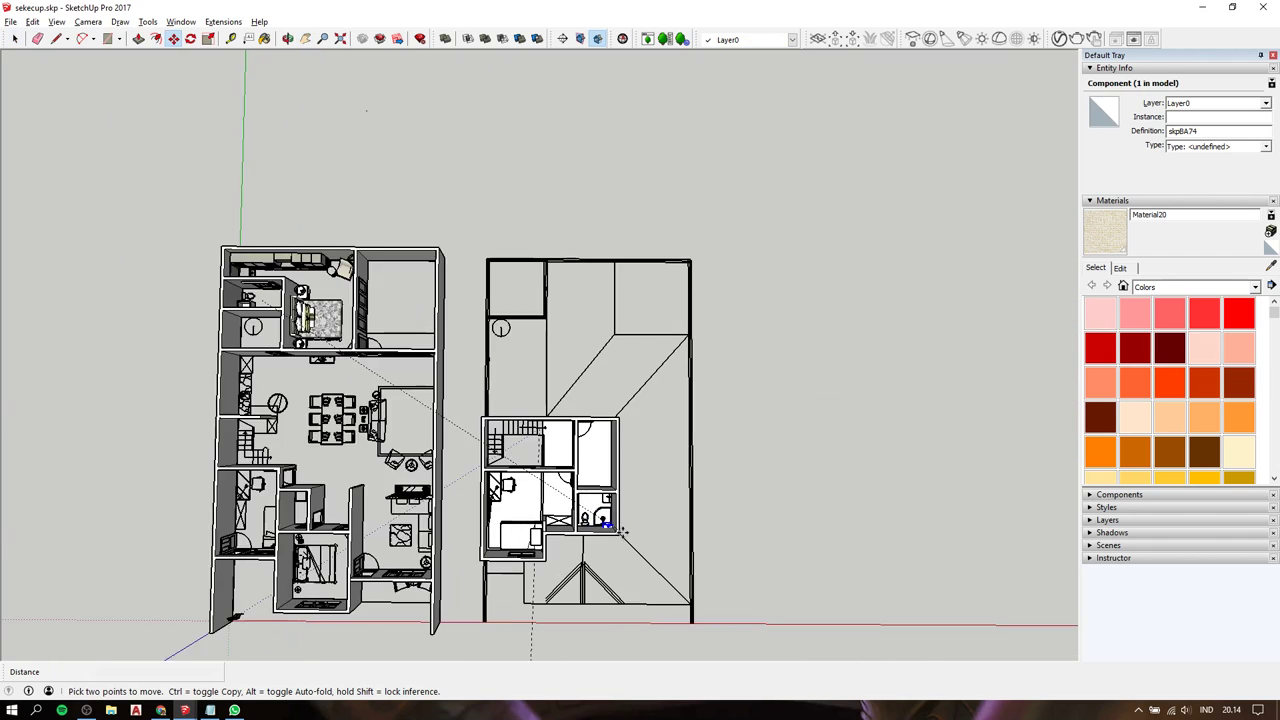
{"action": "scroll", "coordinate": [577, 500], "scroll_direction": "up", "scroll_amount": 4}
{"action": "scroll", "coordinate": [577, 500], "scroll_direction": "up", "scroll_amount": 5}
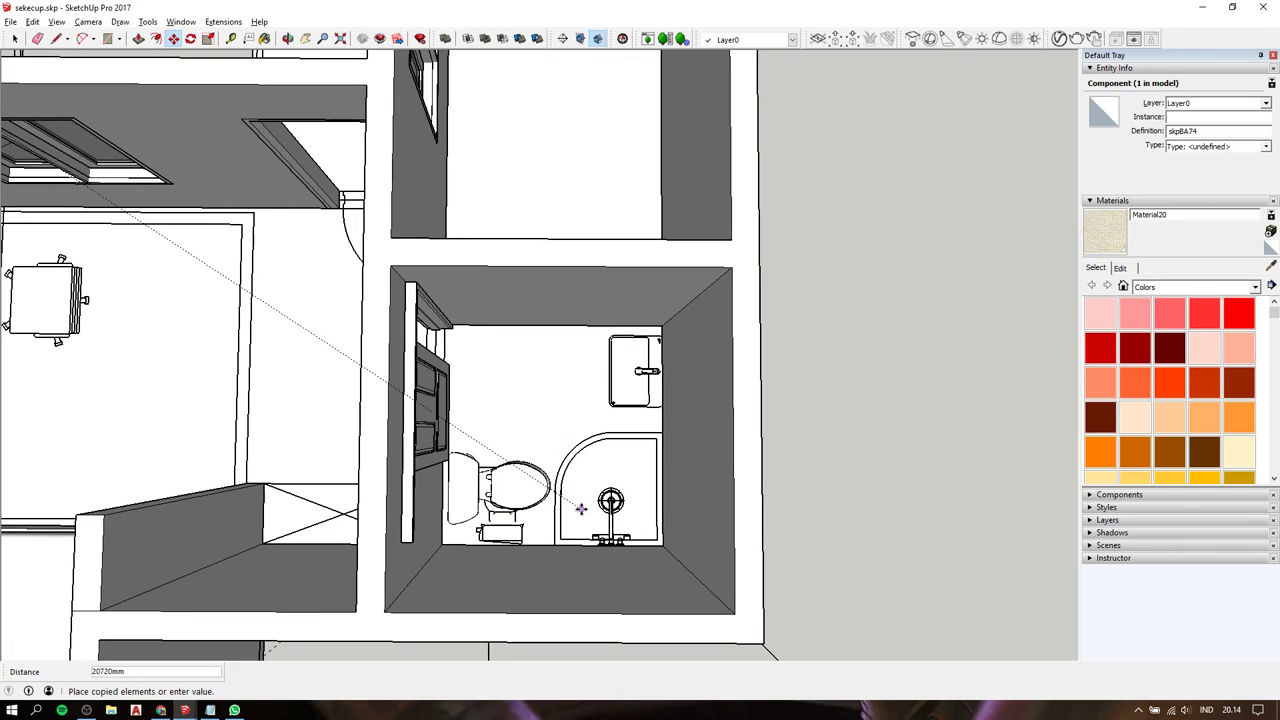
{"action": "left_click", "coordinate": [537, 497]}
{"action": "scroll", "coordinate": [537, 497], "scroll_direction": "up", "scroll_amount": 3}
{"action": "key", "text": "q"}
{"action": "left_click", "coordinate": [473, 480]}
{"action": "left_click", "coordinate": [473, 437]}
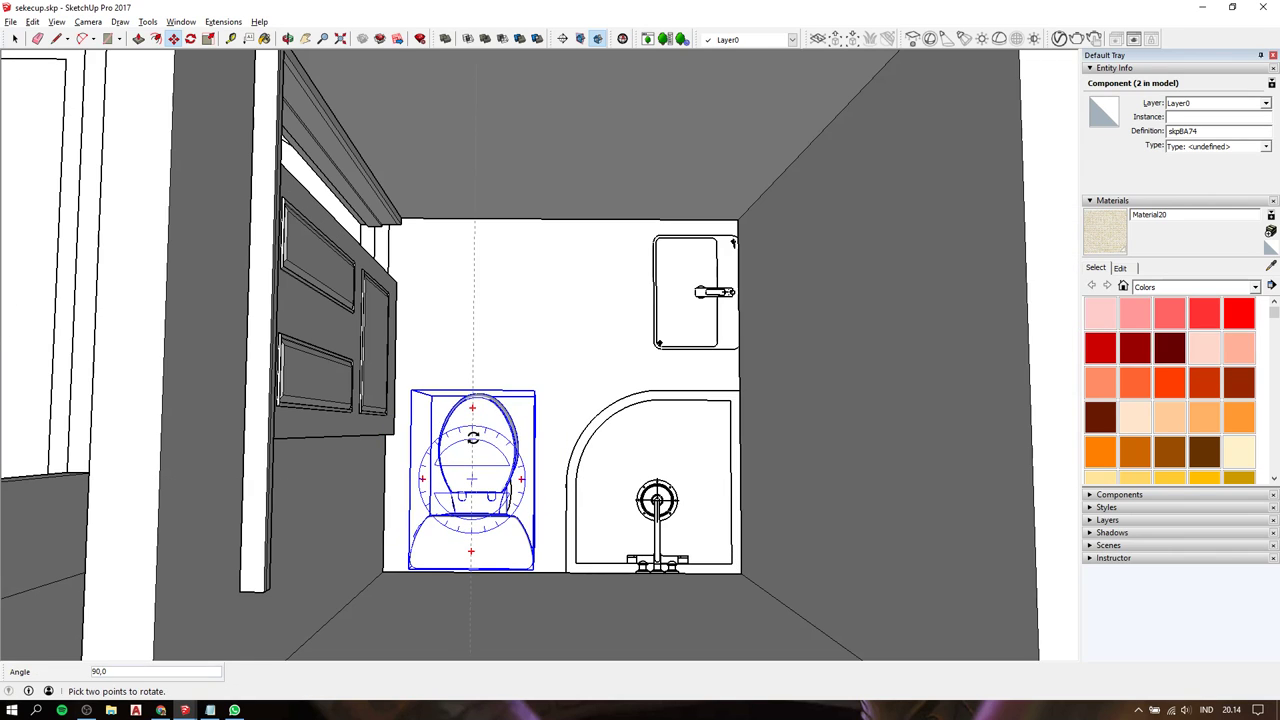
Move the toilet against the wall beside the corner shower and washbasin.
{"action": "key", "text": "m"}
{"action": "middle_click_drag", "start_coordinate": [515, 545], "coordinate": [400, 510]}
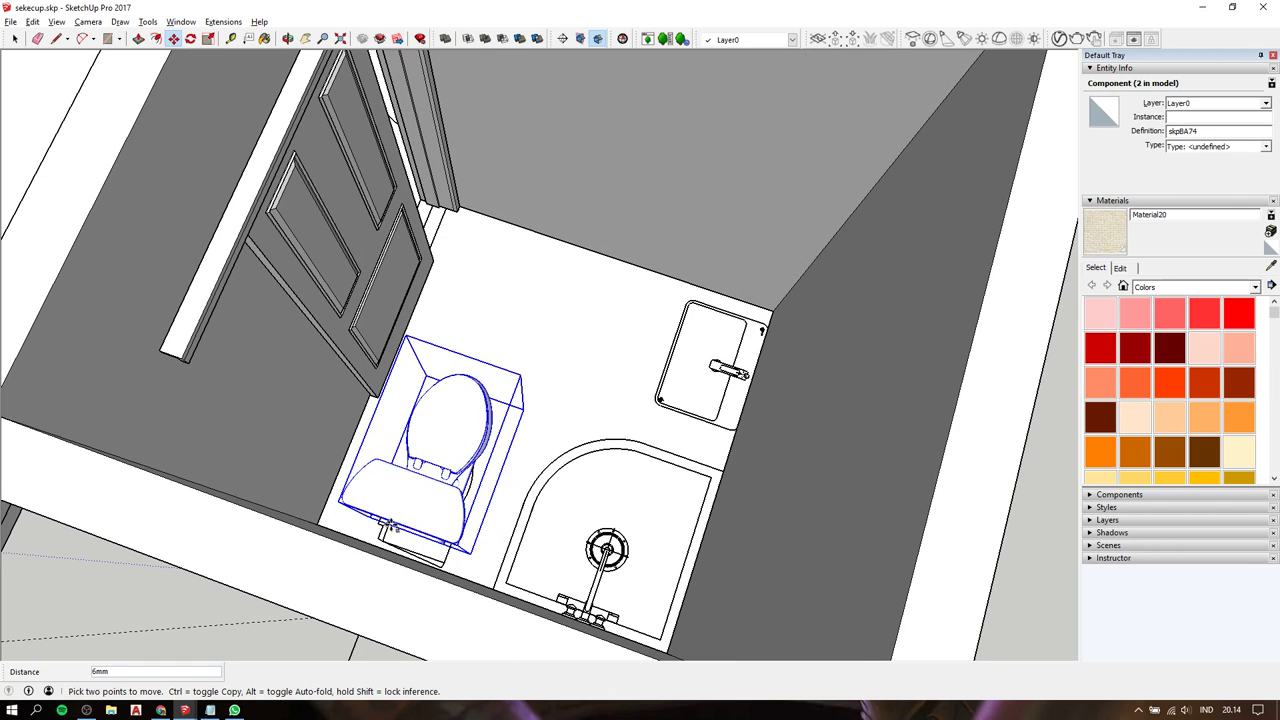
{"action": "left_click", "coordinate": [391, 563]}
{"action": "mouse_move", "coordinate": [391, 563]}
{"action": "middle_mouse_down"}
{"action": "mouse_move", "coordinate": [418, 549]}
{"action": "mouse_move", "coordinate": [84, 135]}
{"action": "mouse_move", "coordinate": [674, 263]}
{"action": "mouse_move", "coordinate": [531, 411]}
{"action": "mouse_move", "coordinate": [510, 316]}
{"action": "middle_mouse_up"}
{"action": "mouse_move", "coordinate": [391, 307]}
{"action": "middle_mouse_down"}
{"action": "mouse_move", "coordinate": [777, 343]}
{"action": "mouse_move", "coordinate": [631, 377]}
{"action": "mouse_move", "coordinate": [447, 377]}
{"action": "mouse_move", "coordinate": [410, 245]}
{"action": "middle_mouse_up"}
{"action": "scroll", "coordinate": [447, 377], "scroll_direction": "down", "scroll_amount": 3}
{"action": "scroll", "coordinate": [410, 245], "scroll_direction": "down", "scroll_amount": 2}
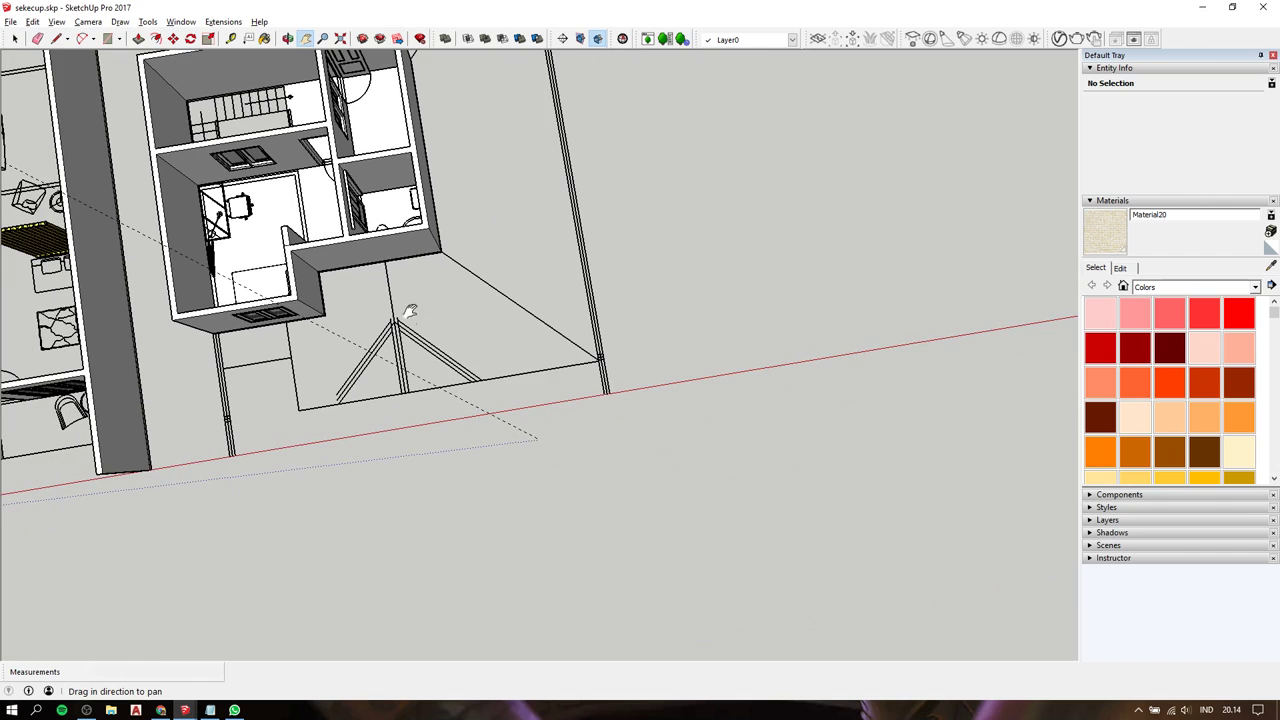
{"action": "mouse_move", "coordinate": [405, 330]}
{"action": "middle_mouse_down"}
{"action": "mouse_move", "coordinate": [374, 137]}
{"action": "mouse_move", "coordinate": [386, 191]}
{"action": "mouse_move", "coordinate": [377, 231]}
{"action": "middle_mouse_up"}
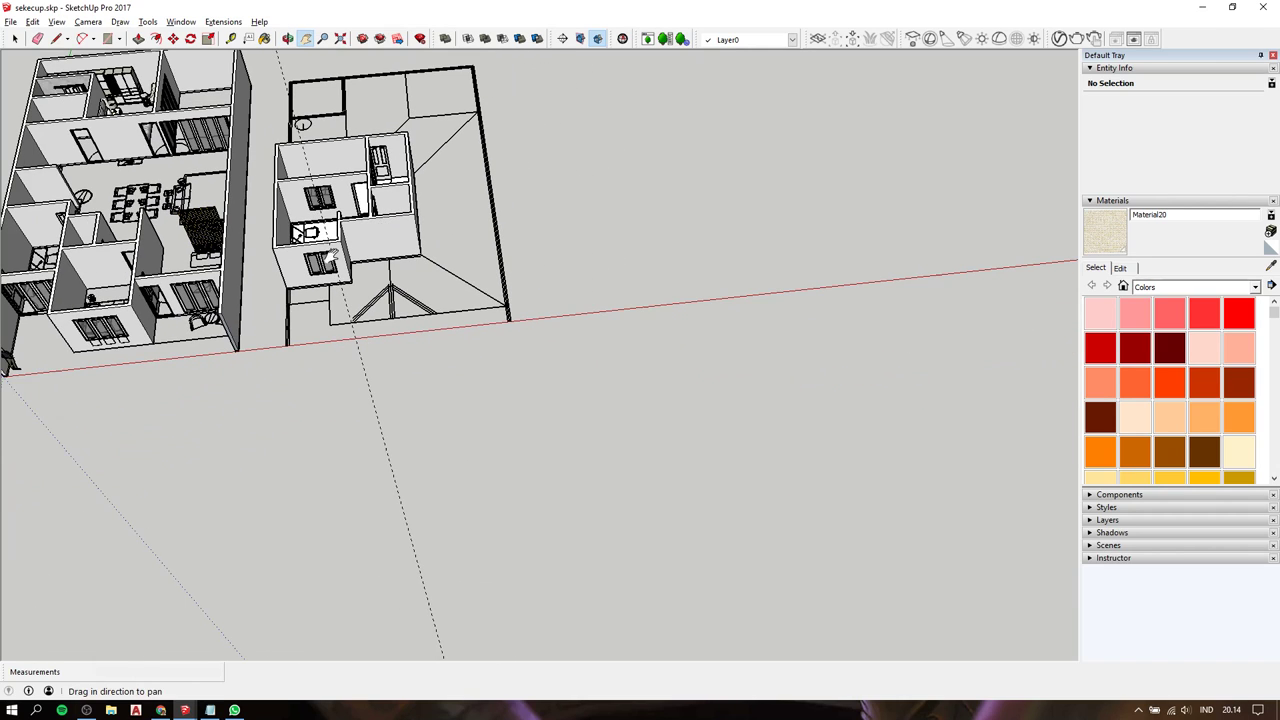
{"action": "left_click_drag", "start_coordinate": [333, 257], "coordinate": [517, 257]}
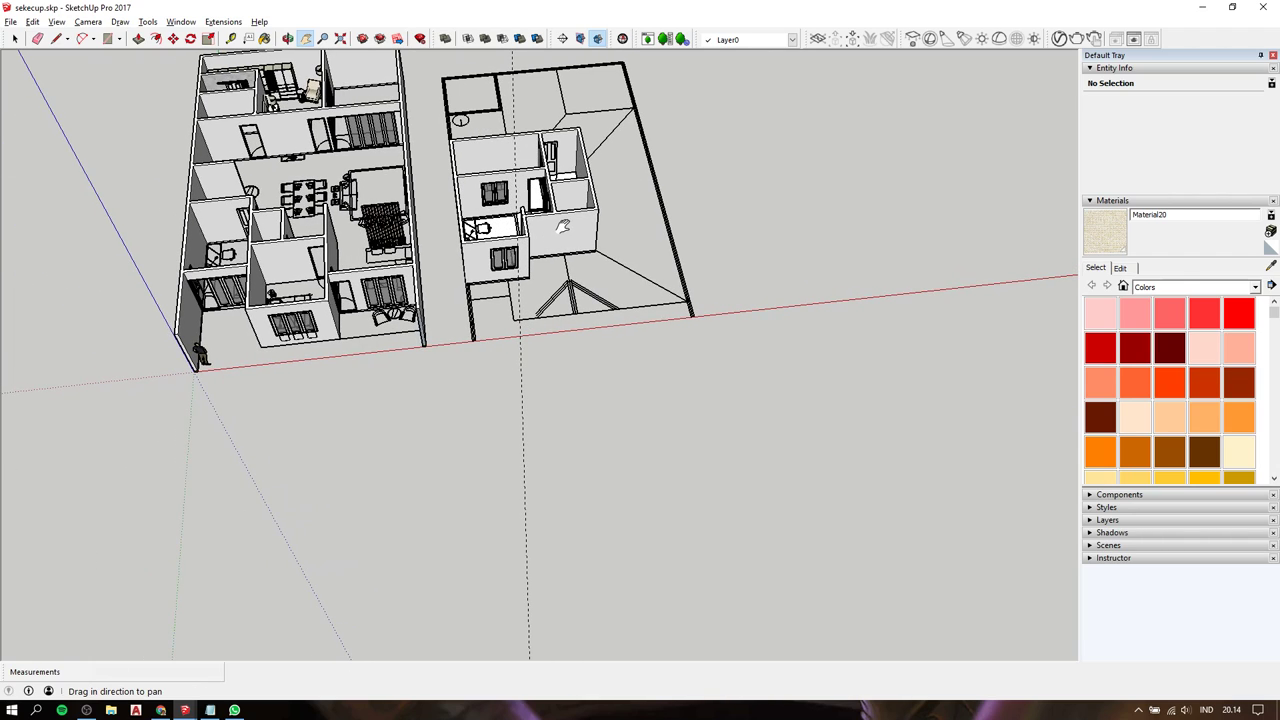
{"action": "scroll", "coordinate": [565, 228], "scroll_direction": "up", "scroll_amount": 1}
{"action": "scroll", "coordinate": [562, 225], "scroll_direction": "up", "scroll_amount": 2}
{"action": "scroll", "coordinate": [557, 221], "scroll_direction": "up", "scroll_amount": 3}
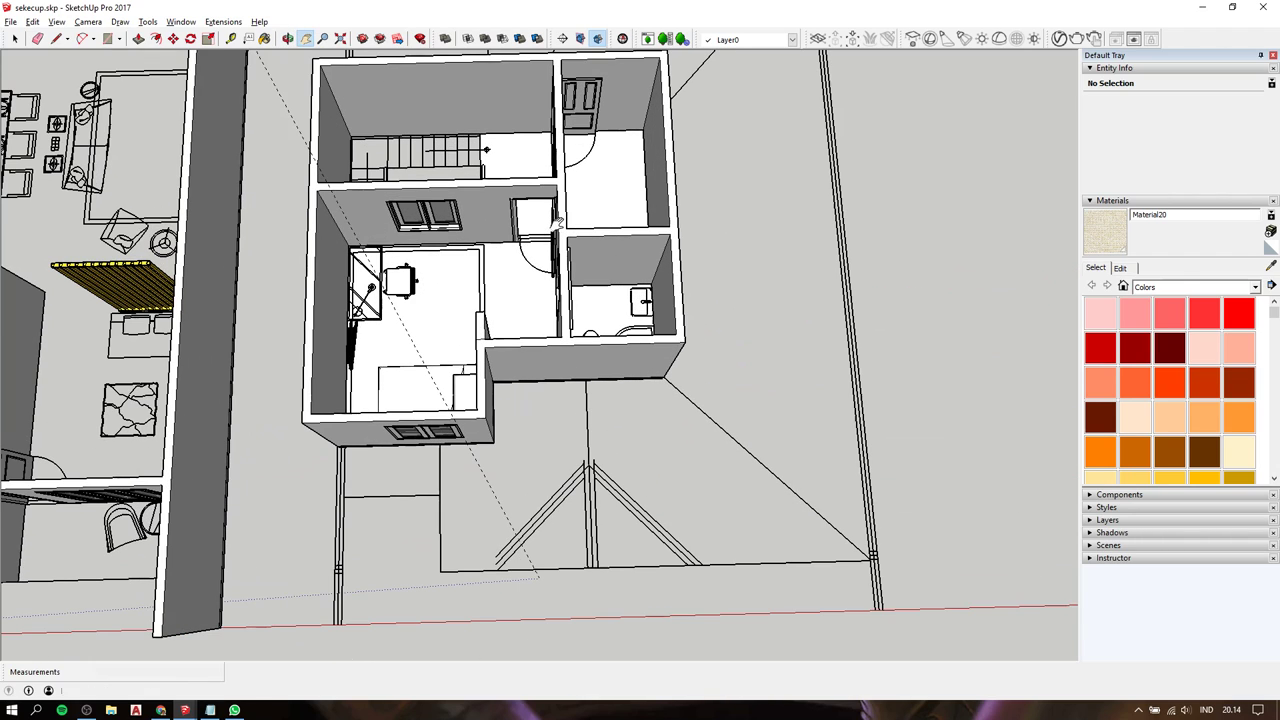
{"action": "left_click_drag", "start_coordinate": [572, 231], "coordinate": [536, 317]}
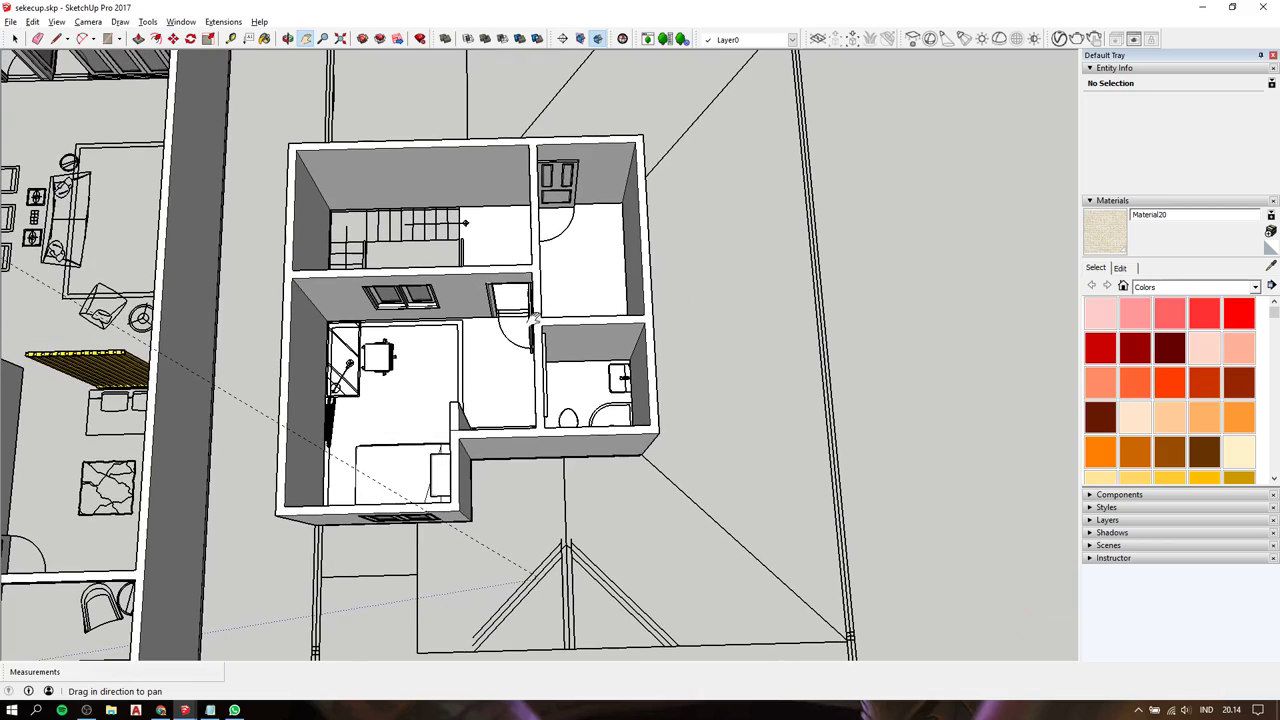
{"action": "mouse_move", "coordinate": [523, 344]}
{"action": "middle_mouse_down"}
{"action": "mouse_move", "coordinate": [514, 129]}
{"action": "mouse_move", "coordinate": [429, 177]}
{"action": "mouse_move", "coordinate": [470, 151]}
{"action": "middle_mouse_up"}
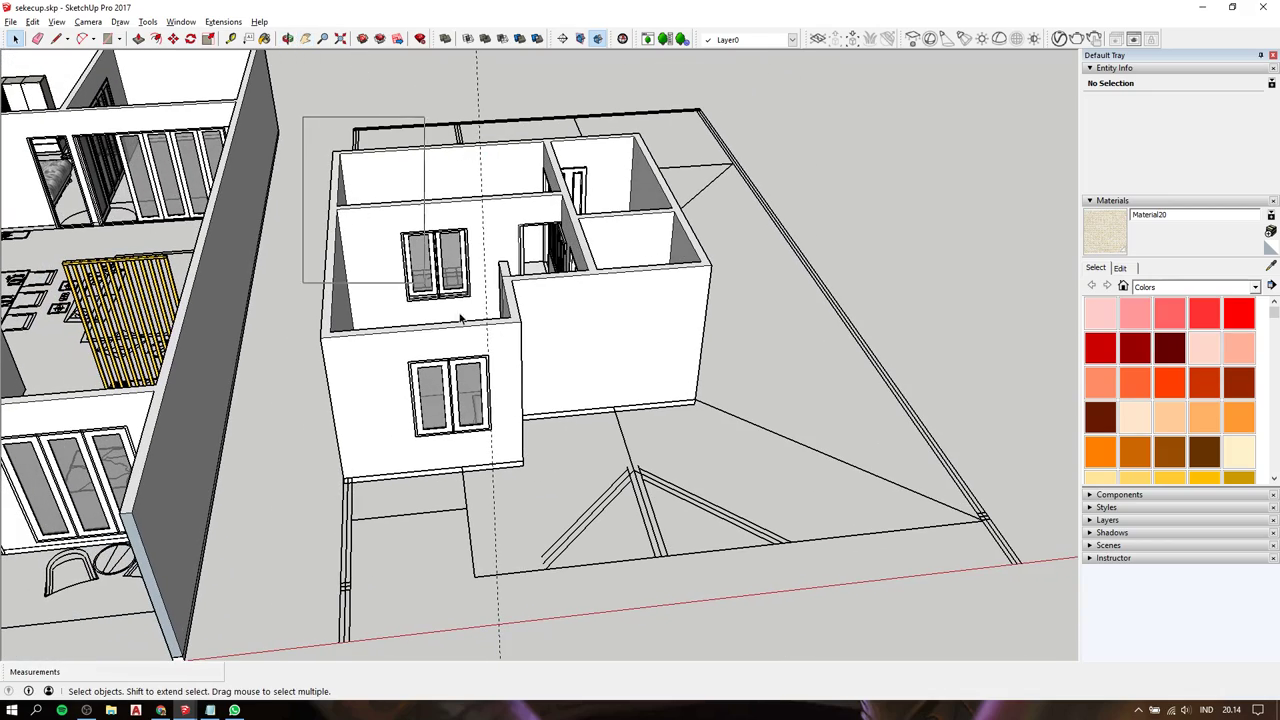
Group all parts of the smaller building into a single group.
{"action": "left_click_drag", "start_coordinate": [460, 318], "coordinate": [737, 571]}
{"action": "right_click", "coordinate": [589, 346]}
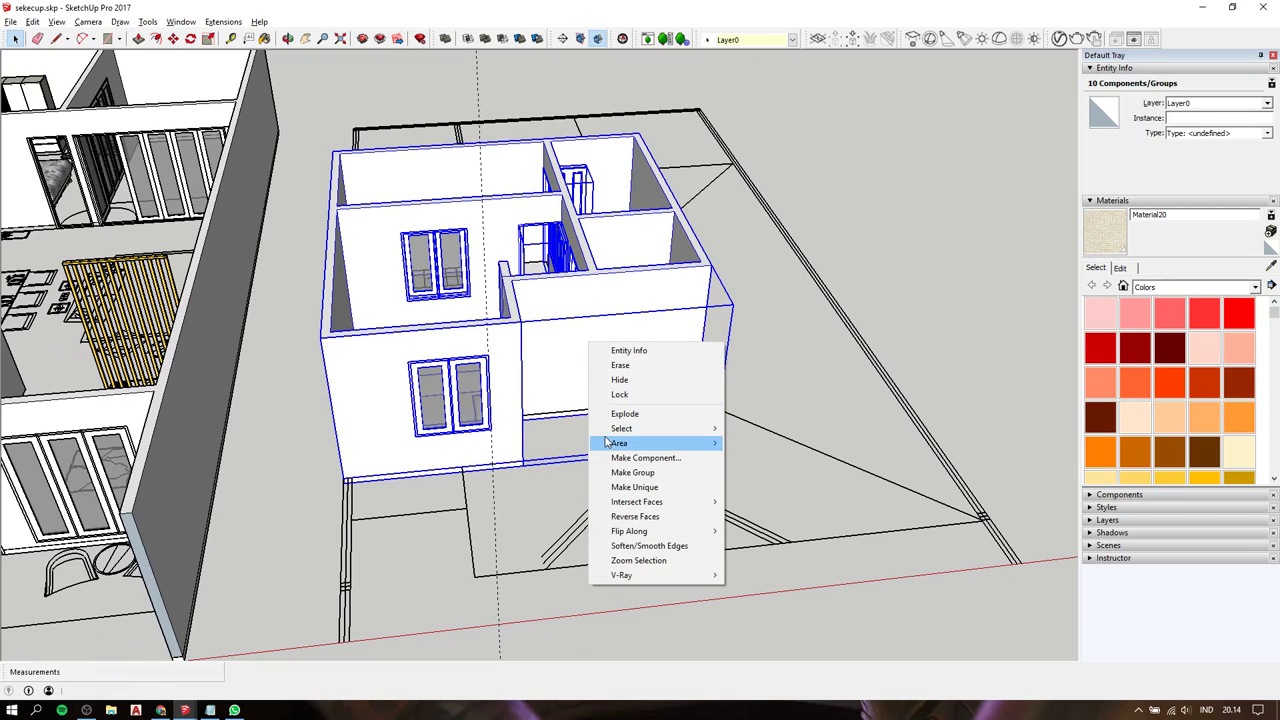
{"action": "left_click", "coordinate": [632, 472]}
Start moving the group toward the main house, then cancel and reorient to face the window wall.
{"action": "key", "text": "m"}
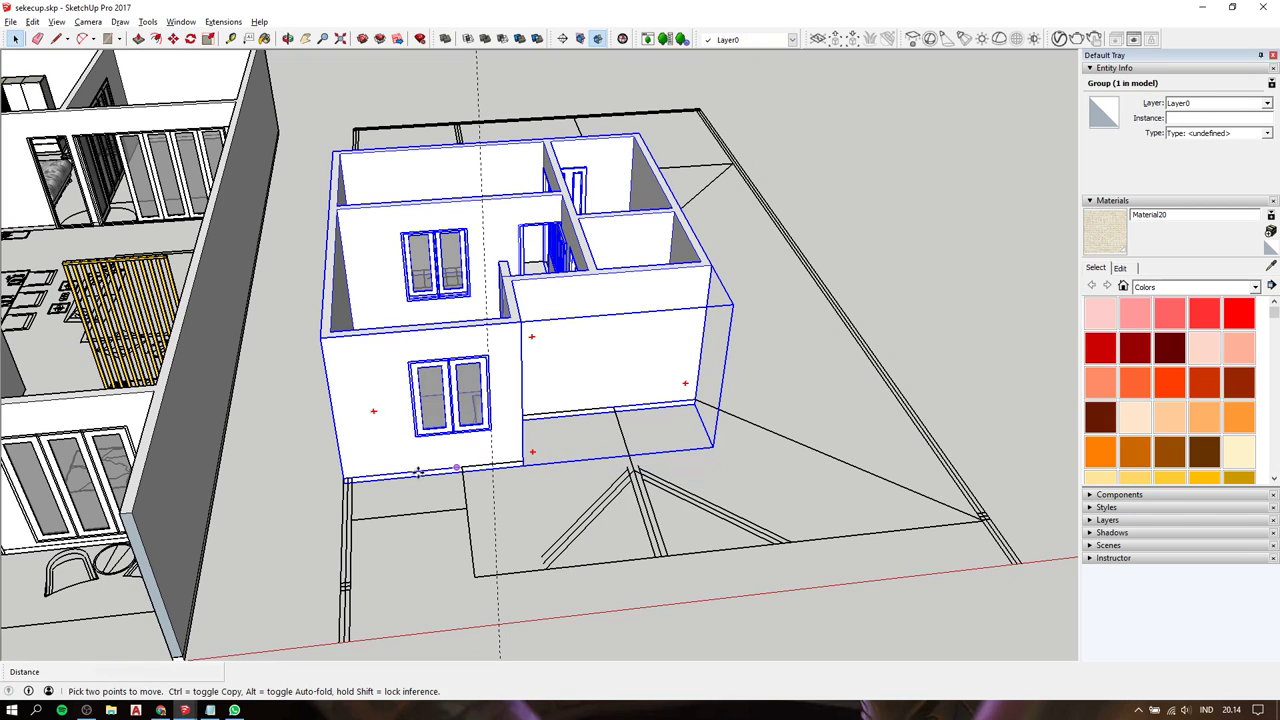
{"action": "middle_click_drag", "start_coordinate": [325, 475], "coordinate": [537, 314]}
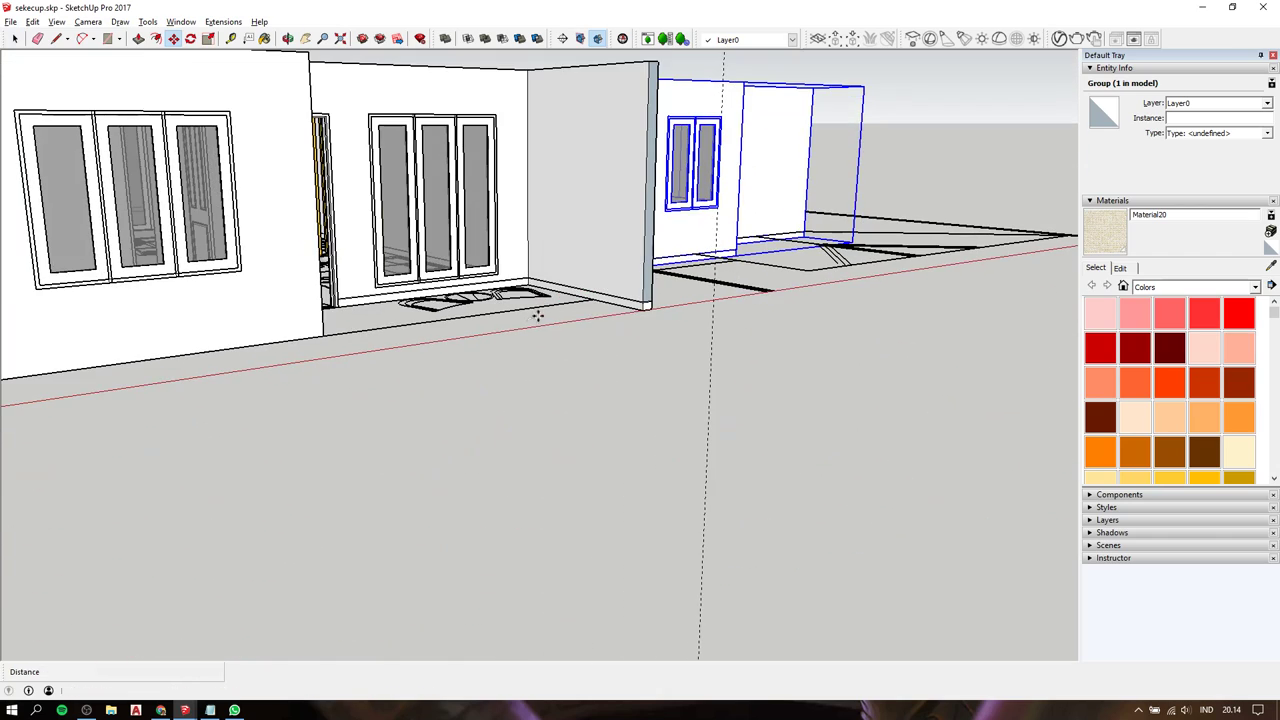
{"action": "scroll", "coordinate": [563, 220], "scroll_direction": "up", "scroll_amount": 2}
{"action": "scroll", "coordinate": [625, 292], "scroll_direction": "up", "scroll_amount": 2}
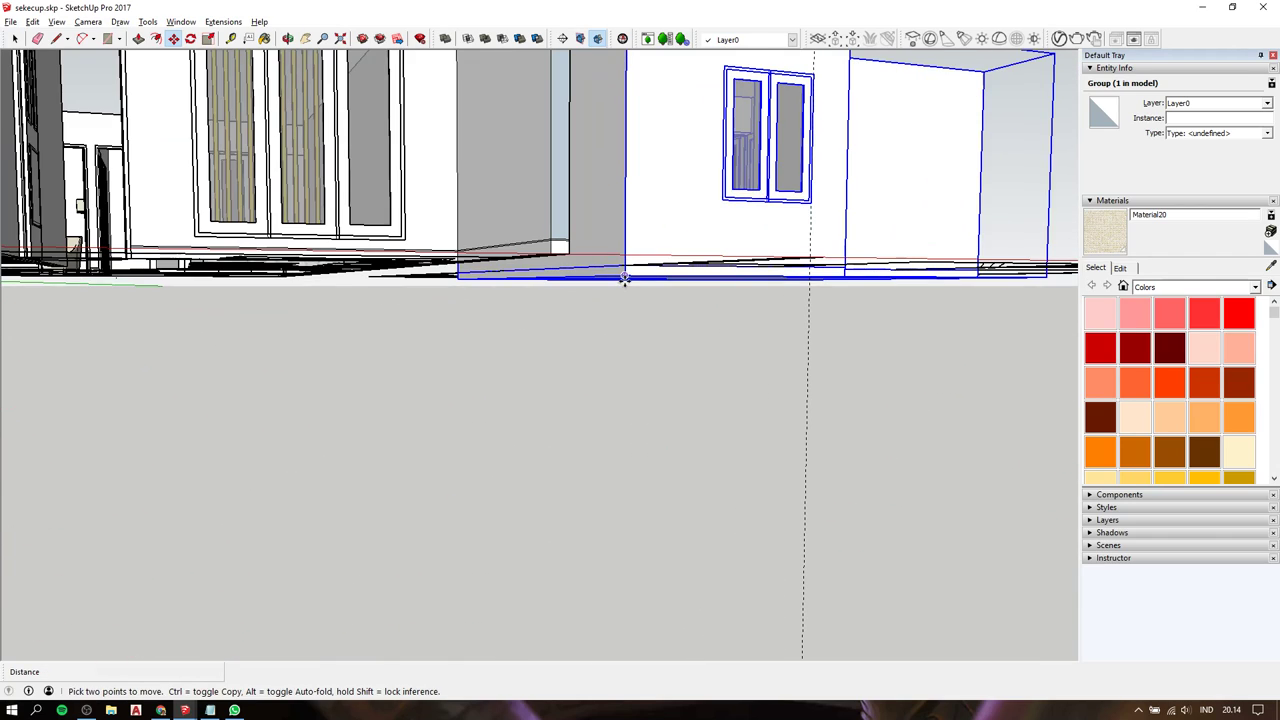
{"action": "scroll", "coordinate": [625, 277], "scroll_direction": "down", "scroll_amount": 3}
{"action": "scroll", "coordinate": [610, 295], "scroll_direction": "down", "scroll_amount": 3}
{"action": "middle_click_drag", "start_coordinate": [597, 309], "coordinate": [574, 520]}
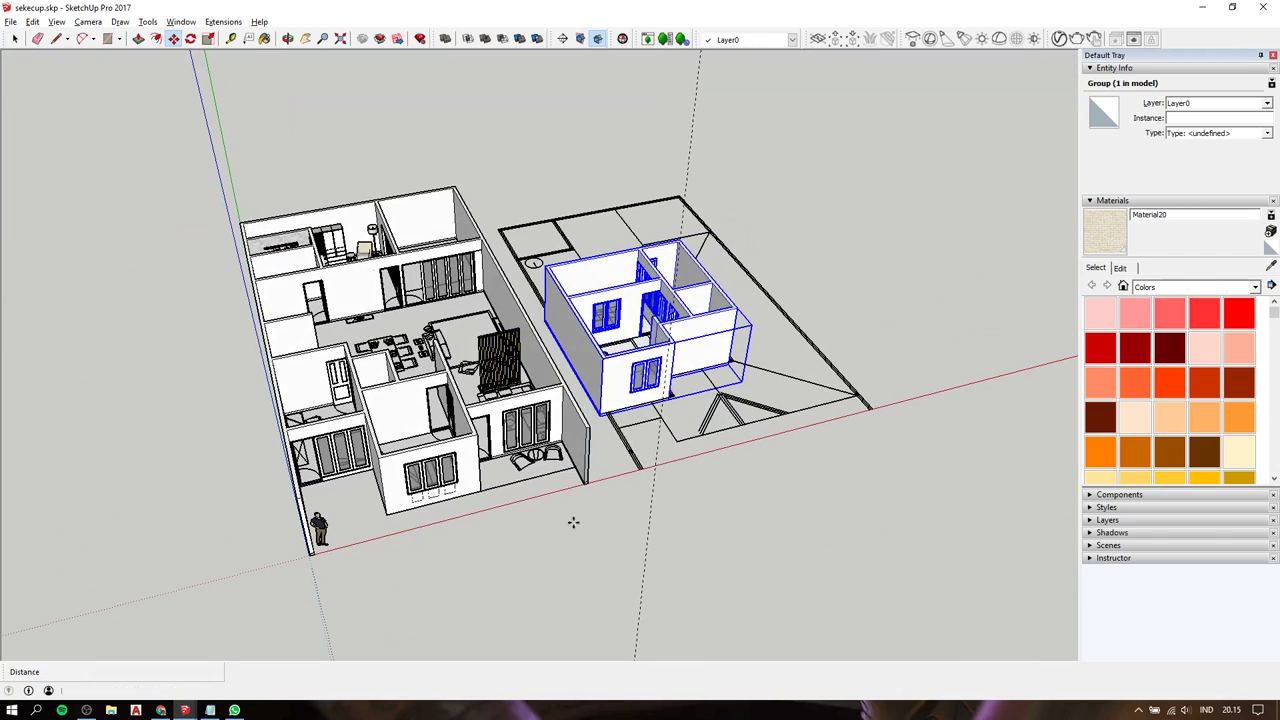
{"action": "left_click", "coordinate": [574, 520]}
{"action": "key", "text": "Escape"}
{"action": "key", "text": "space"}
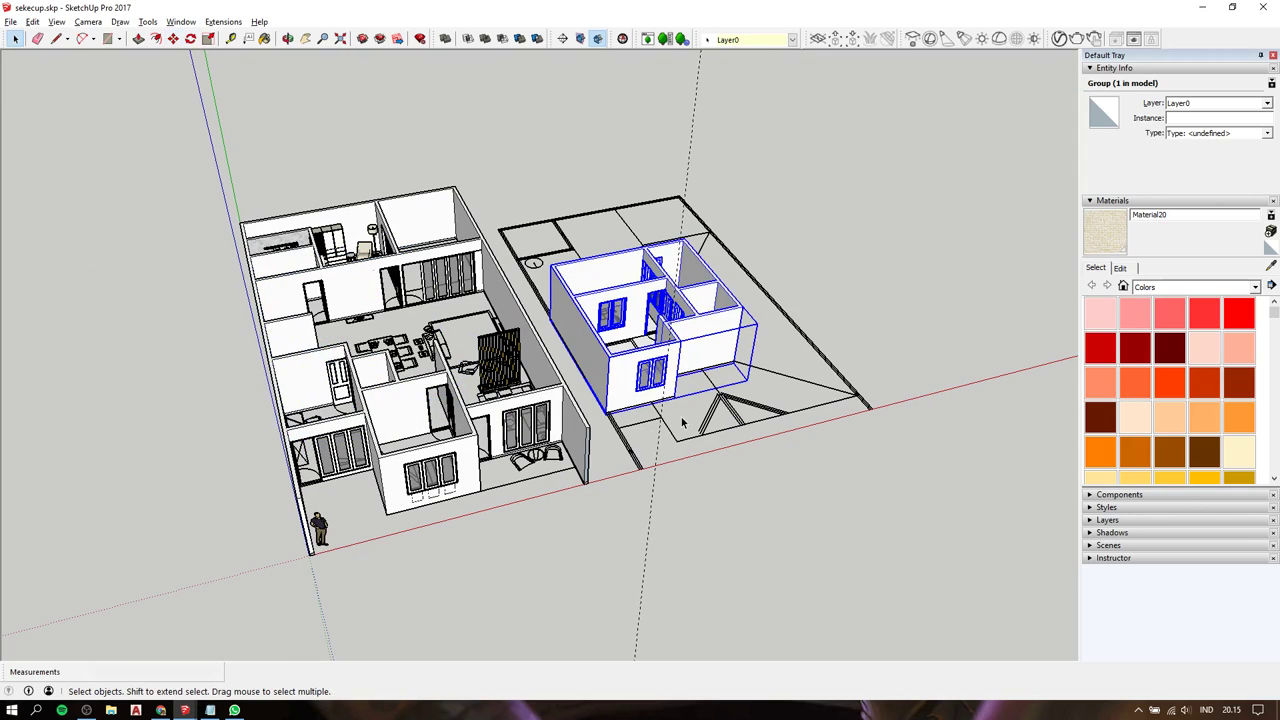
{"action": "scroll", "coordinate": [596, 392], "scroll_direction": "up", "scroll_amount": 5}
{"action": "scroll", "coordinate": [596, 392], "scroll_direction": "up", "scroll_amount": 3}
{"action": "mouse_move", "coordinate": [596, 392]}
{"action": "middle_mouse_down"}
{"action": "mouse_move", "coordinate": [389, 263]}
{"action": "mouse_move", "coordinate": [467, 347]}
{"action": "middle_mouse_up"}
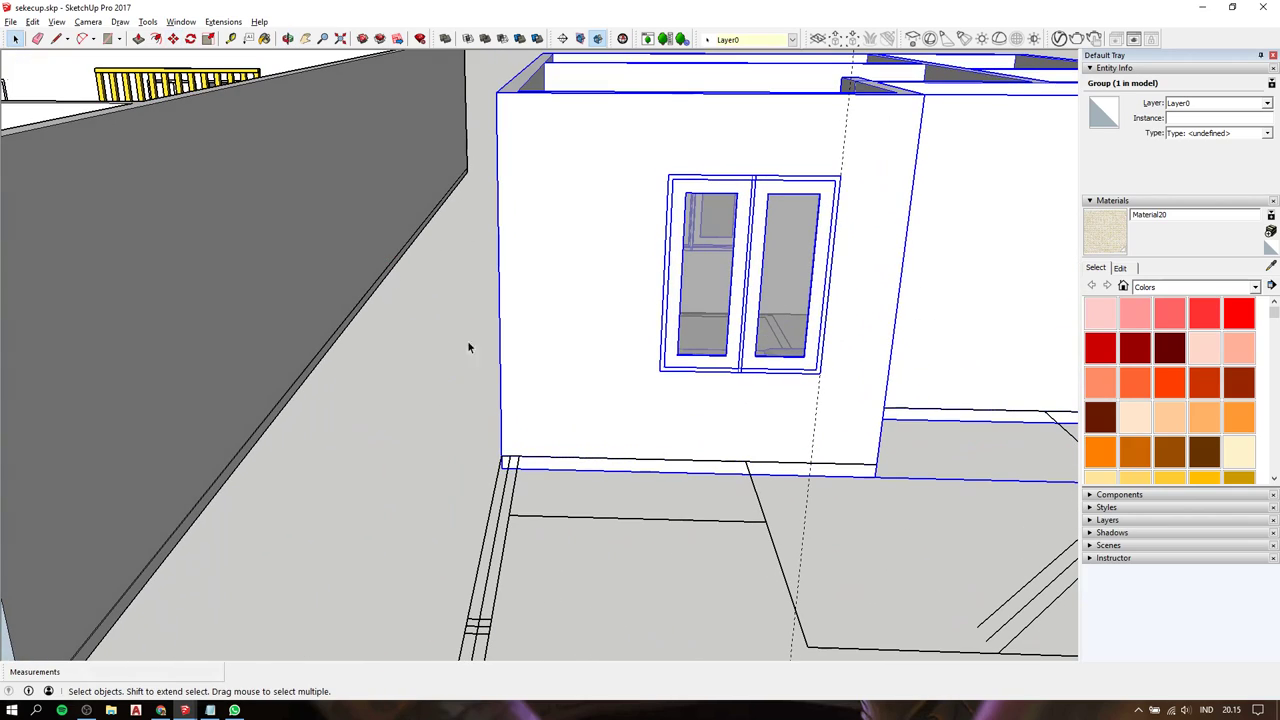
Snap the group's corner onto the ground-floor house and raise it 120 mm along the blue axis.
{"action": "key", "text": "m"}
{"action": "left_click", "coordinate": [522, 460]}
{"action": "scroll", "coordinate": [522, 460], "scroll_direction": "down", "scroll_amount": 6}
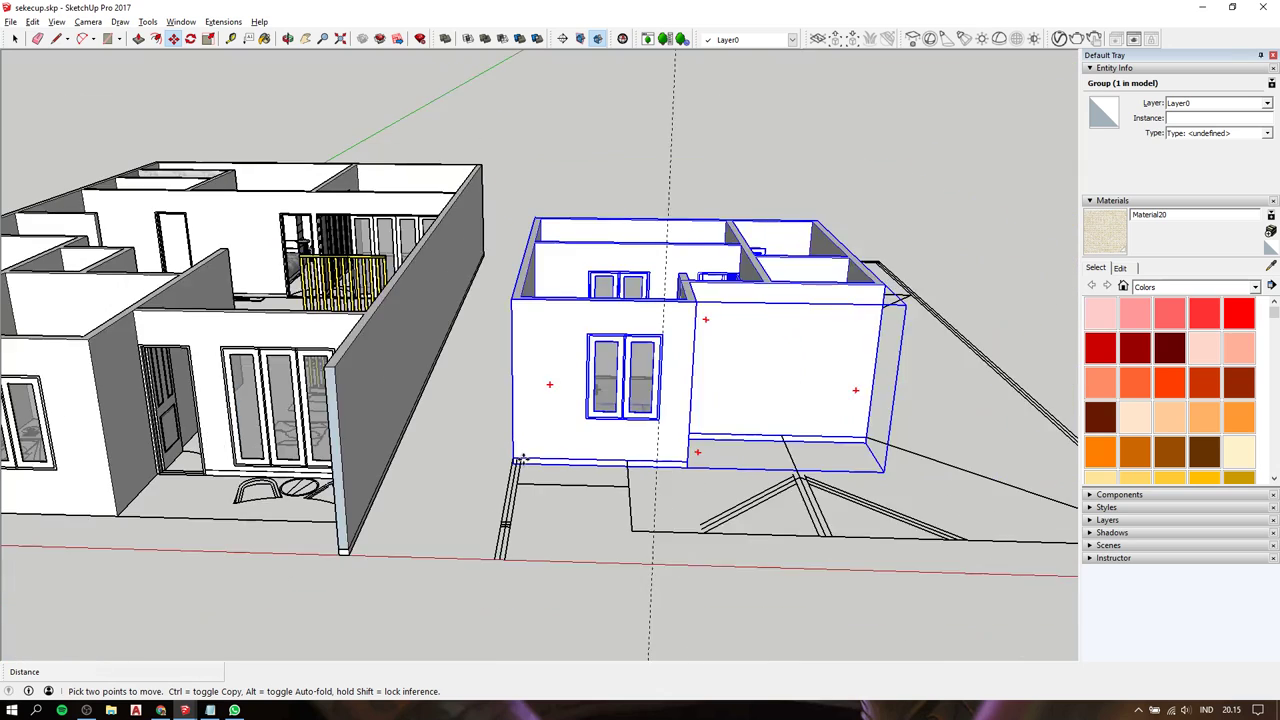
{"action": "scroll", "coordinate": [522, 460], "scroll_direction": "down", "scroll_amount": 3}
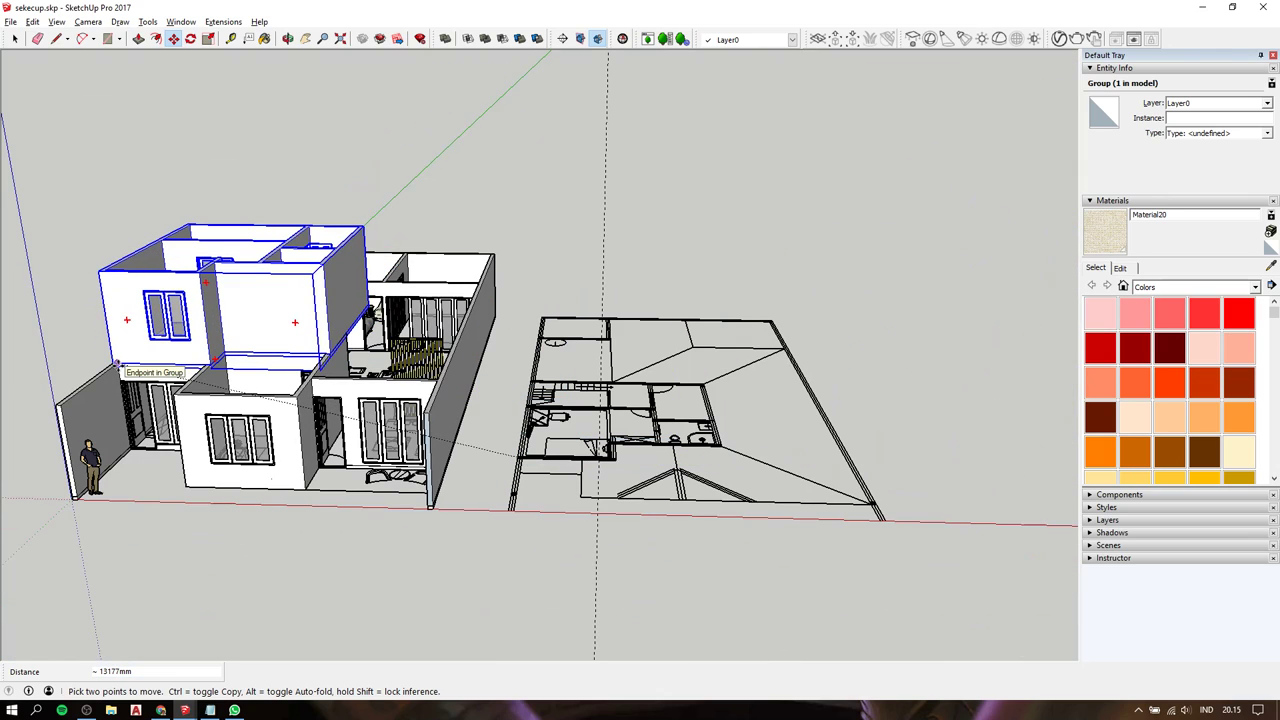
{"action": "left_click", "coordinate": [167, 375]}
{"action": "scroll", "coordinate": [167, 375], "scroll_direction": "up", "scroll_amount": 3}
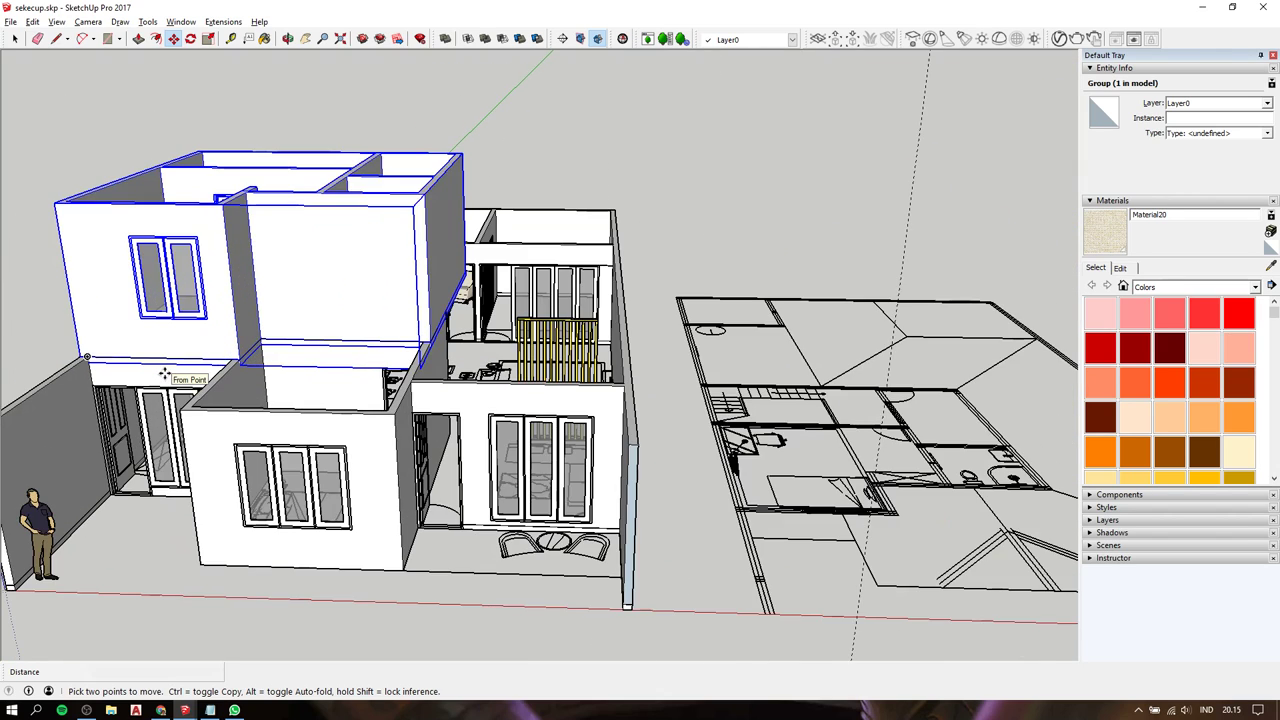
{"action": "scroll", "coordinate": [149, 366], "scroll_direction": "up", "scroll_amount": 3}
{"action": "mouse_move", "coordinate": [149, 366]}
{"action": "middle_mouse_down"}
{"action": "mouse_move", "coordinate": [374, 374]}
{"action": "mouse_move", "coordinate": [596, 515]}
{"action": "mouse_move", "coordinate": [474, 480]}
{"action": "mouse_move", "coordinate": [376, 361]}
{"action": "middle_mouse_up"}
{"action": "type", "text": "120"}
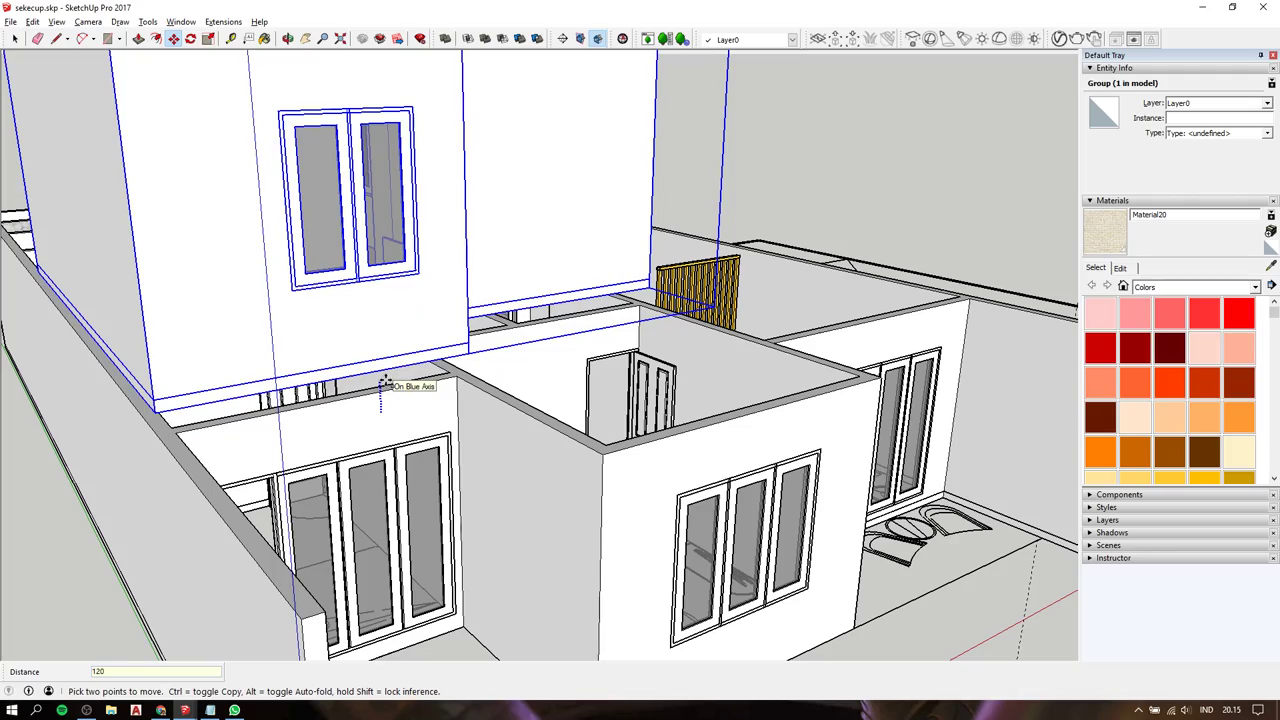
{"action": "key", "text": "Return"}
{"action": "scroll", "coordinate": [386, 378], "scroll_direction": "down", "scroll_amount": 2}
{"action": "scroll", "coordinate": [390, 375], "scroll_direction": "down", "scroll_amount": 3}
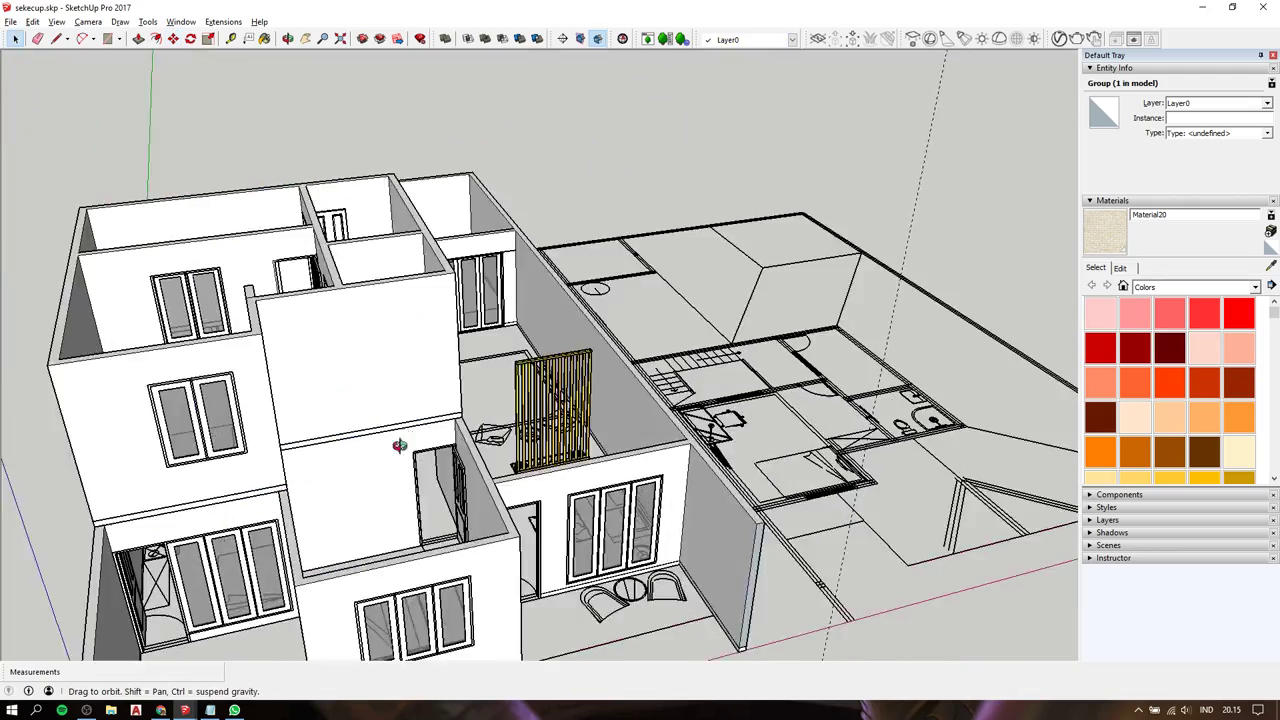
{"action": "middle_click_drag", "start_coordinate": [643, 249], "coordinate": [727, 437]}
{"action": "mouse_move", "coordinate": [268, 582]}
{"action": "middle_mouse_down"}
{"action": "mouse_move", "coordinate": [355, 480]}
{"action": "mouse_move", "coordinate": [258, 478]}
{"action": "mouse_move", "coordinate": [396, 320]}
{"action": "mouse_move", "coordinate": [788, 200]}
{"action": "mouse_move", "coordinate": [523, 97]}
{"action": "mouse_move", "coordinate": [43, 171]}
{"action": "middle_mouse_up"}
{"action": "scroll", "coordinate": [396, 320], "scroll_direction": "up", "scroll_amount": 2}
{"action": "mouse_move", "coordinate": [366, 186]}
{"action": "middle_mouse_down"}
{"action": "mouse_move", "coordinate": [345, 360]}
{"action": "mouse_move", "coordinate": [332, 324]}
{"action": "middle_mouse_up"}
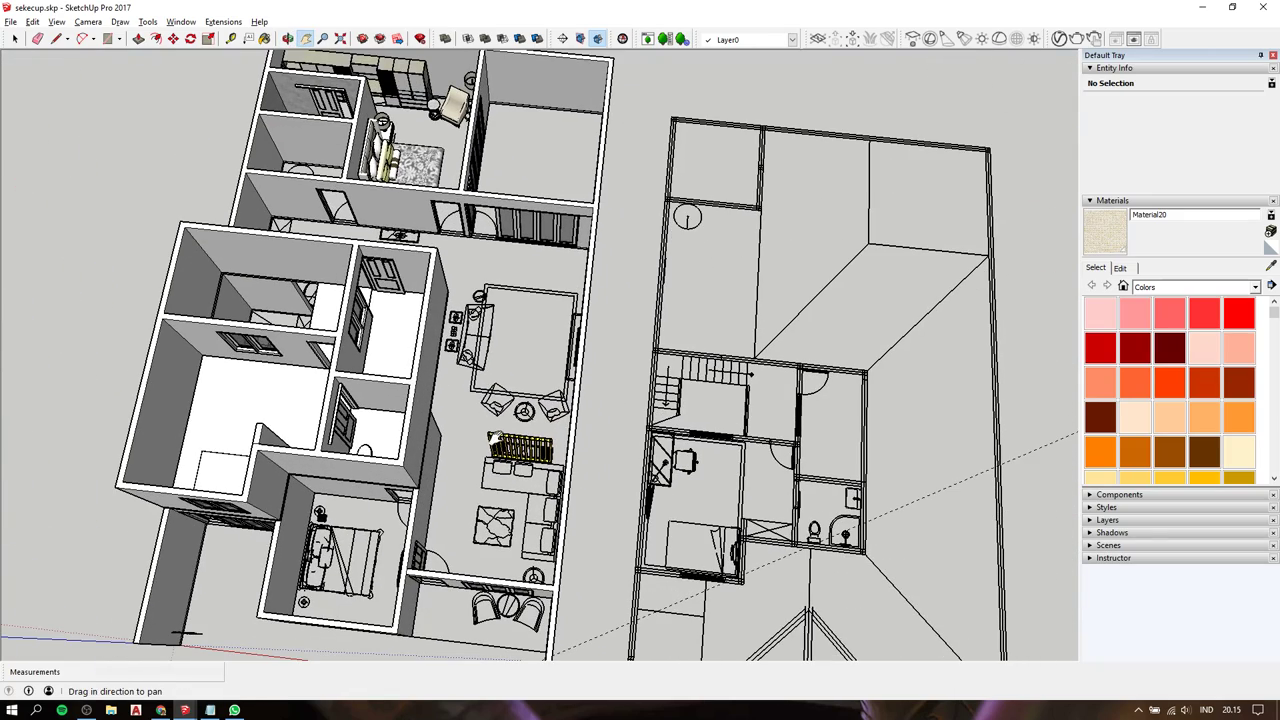
{"action": "middle_click_drag", "start_coordinate": [500, 357], "coordinate": [494, 240]}
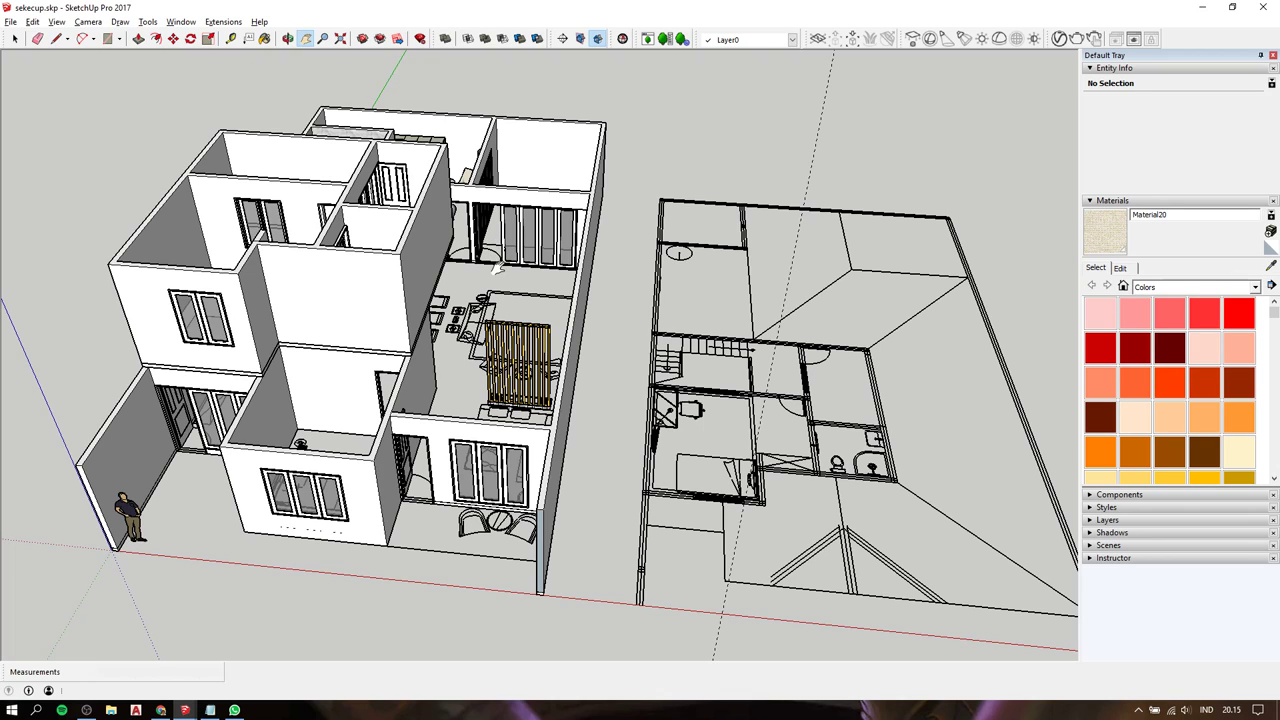
{"action": "scroll", "coordinate": [427, 317], "scroll_direction": "up", "scroll_amount": 3}
{"action": "mouse_move", "coordinate": [427, 317]}
{"action": "middle_mouse_down"}
{"action": "mouse_move", "coordinate": [452, 323]}
{"action": "mouse_move", "coordinate": [438, 418]}
{"action": "mouse_move", "coordinate": [498, 327]}
{"action": "mouse_move", "coordinate": [480, 462]}
{"action": "middle_mouse_up"}
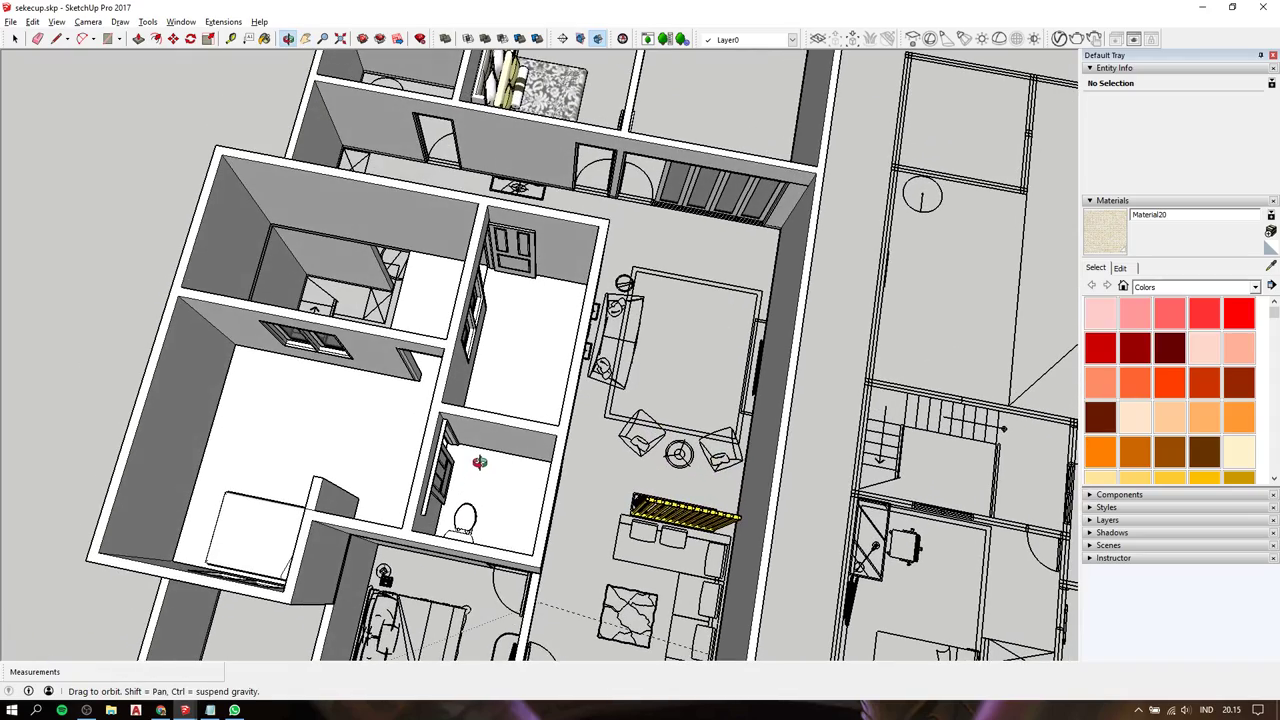
{"action": "middle_click_drag", "start_coordinate": [510, 370], "coordinate": [502, 426], "text": "shift"}
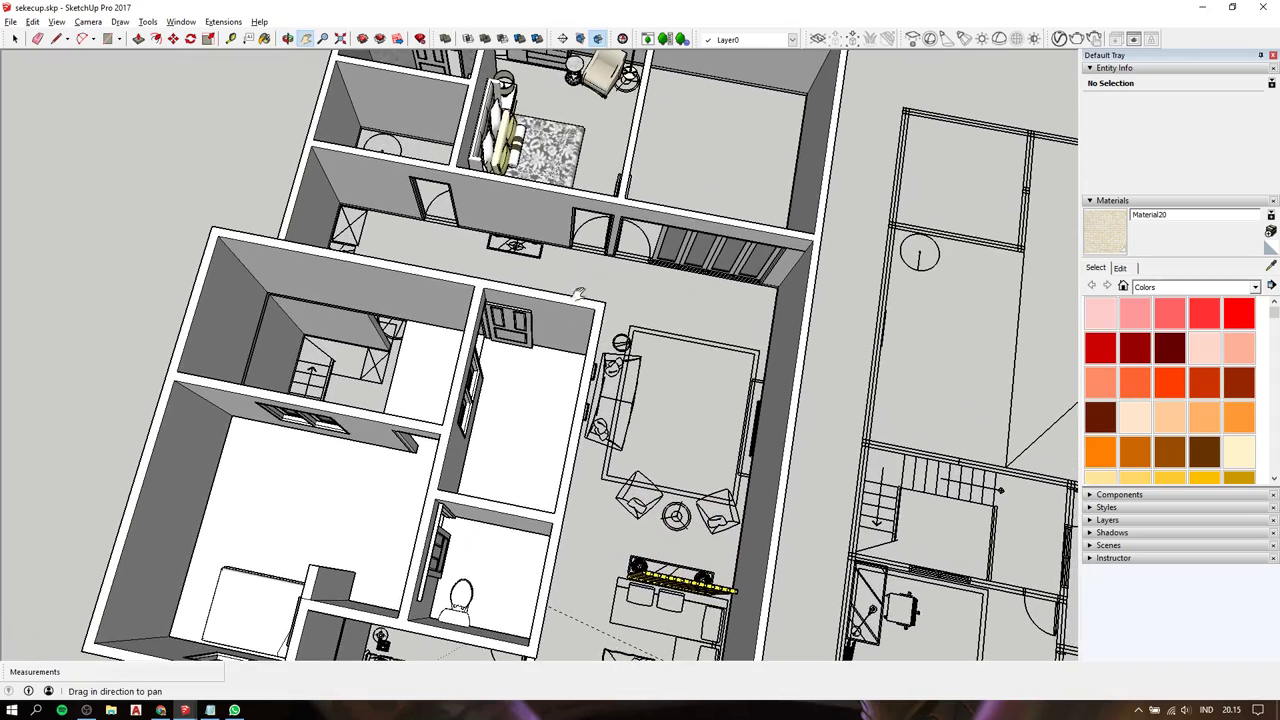
{"action": "mouse_move", "coordinate": [578, 294]}
{"action": "middle_mouse_down", "text": "shift"}
{"action": "mouse_move", "coordinate": [513, 443]}
{"action": "mouse_move", "coordinate": [350, 70]}
{"action": "mouse_move", "coordinate": [474, 180]}
{"action": "mouse_move", "coordinate": [430, 330]}
{"action": "middle_mouse_up", "text": "shift"}
{"action": "scroll", "coordinate": [409, 358], "scroll_direction": "up", "scroll_amount": 5}
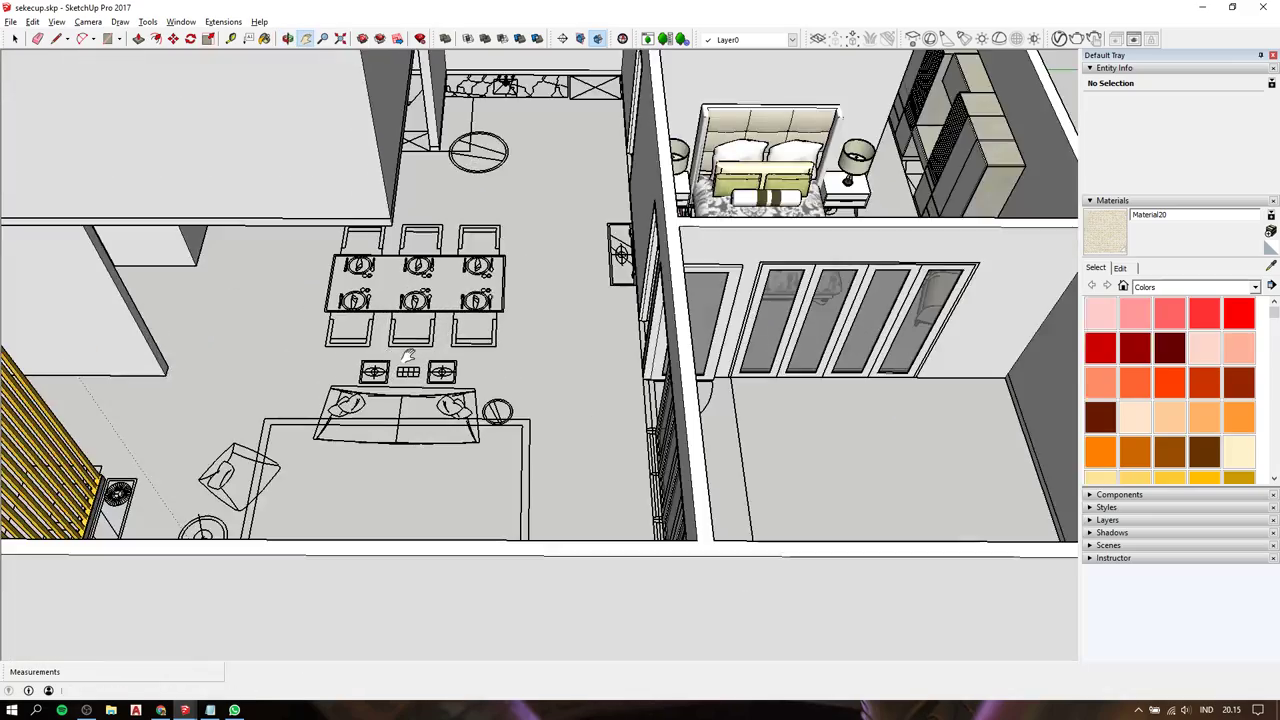
{"action": "scroll", "coordinate": [390, 378], "scroll_direction": "up", "scroll_amount": 1}
{"action": "scroll", "coordinate": [390, 378], "scroll_direction": "up", "scroll_amount": 1}
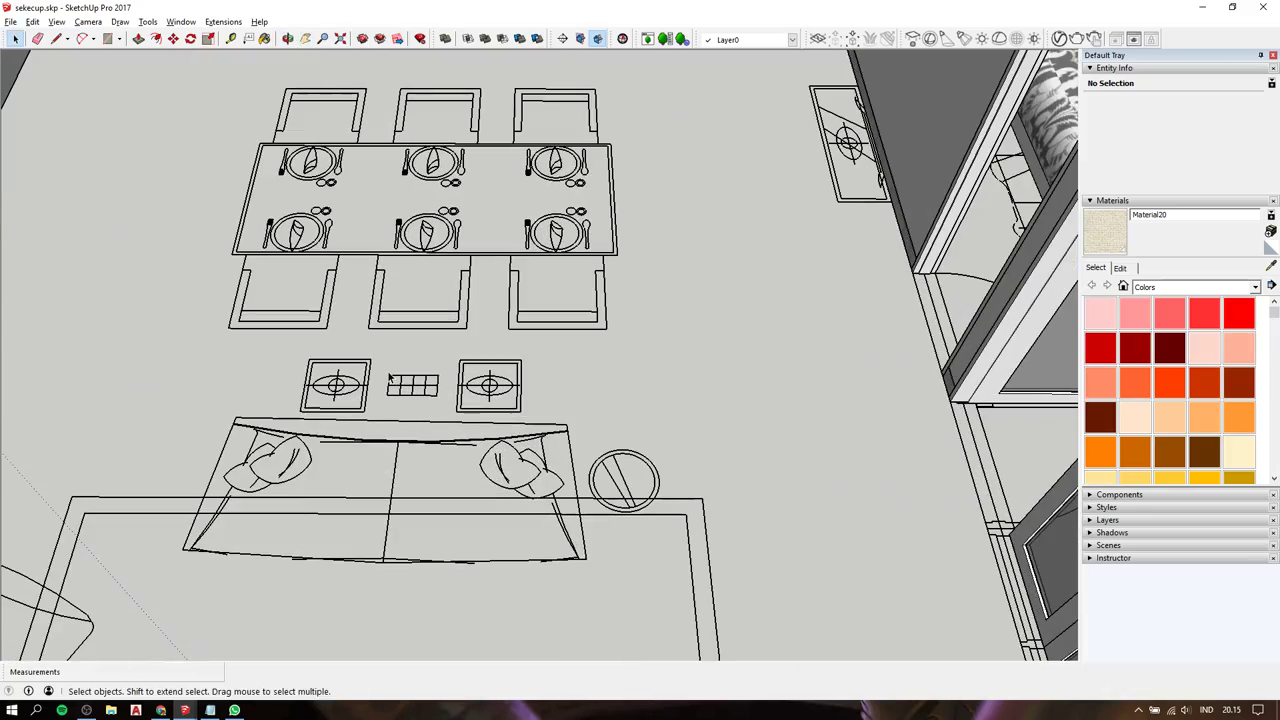
Draw a small rectangle between the sofa's two side tables.
{"action": "key", "text": "r"}
{"action": "left_click", "coordinate": [389, 377]}
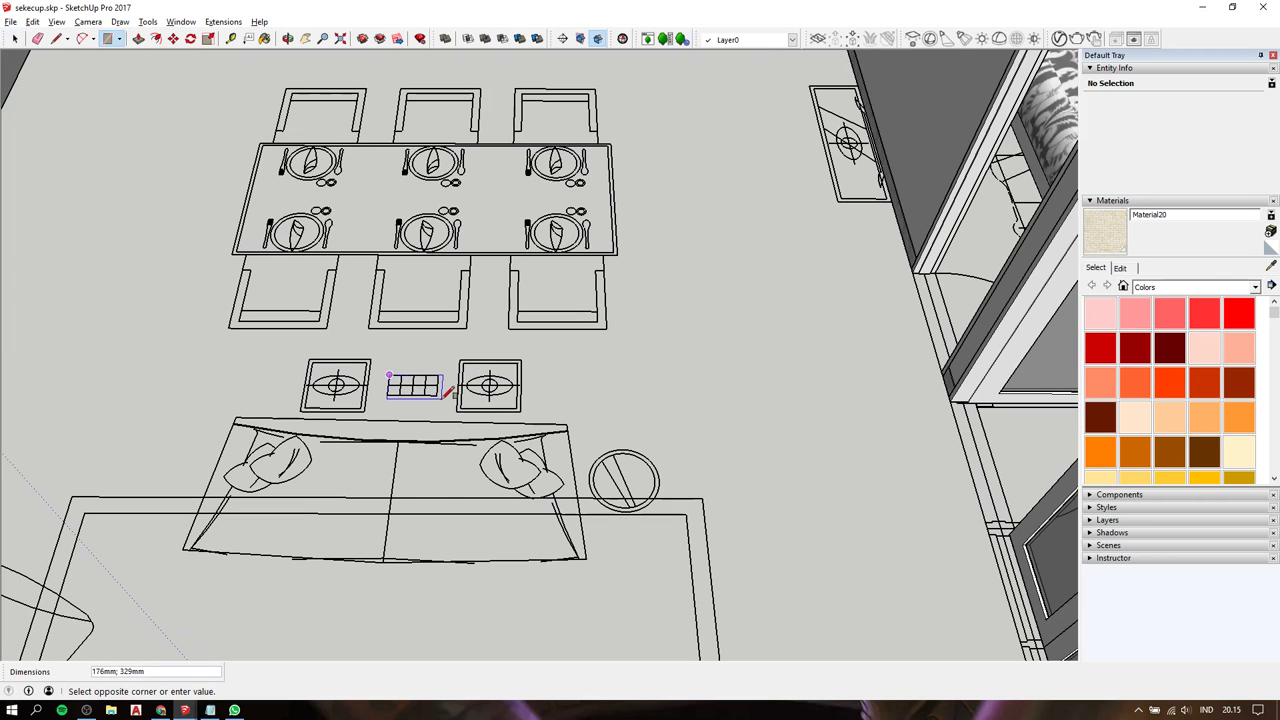
{"action": "left_click", "coordinate": [437, 394]}
{"action": "key", "text": "space"}
Push/pull the rectangle up 3000 mm into a post.
{"action": "key", "text": "p"}
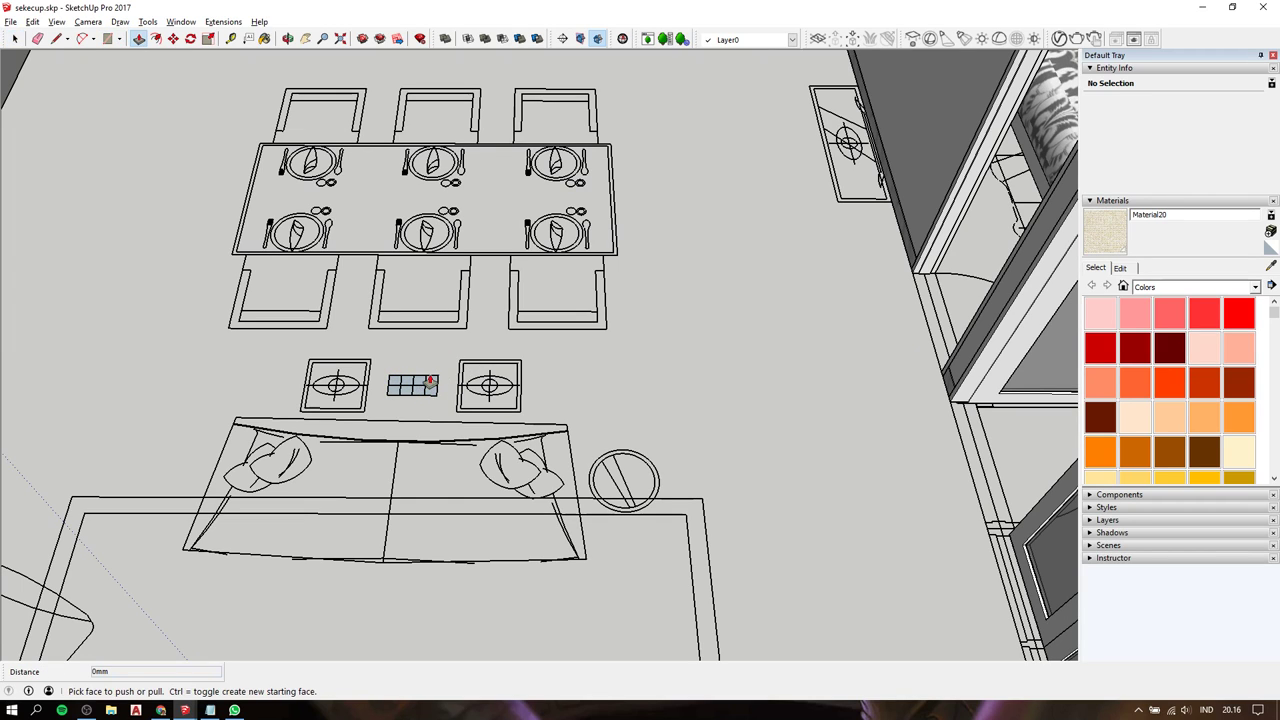
{"action": "left_click", "coordinate": [432, 388]}
{"action": "scroll", "coordinate": [432, 388], "scroll_direction": "down", "scroll_amount": 5}
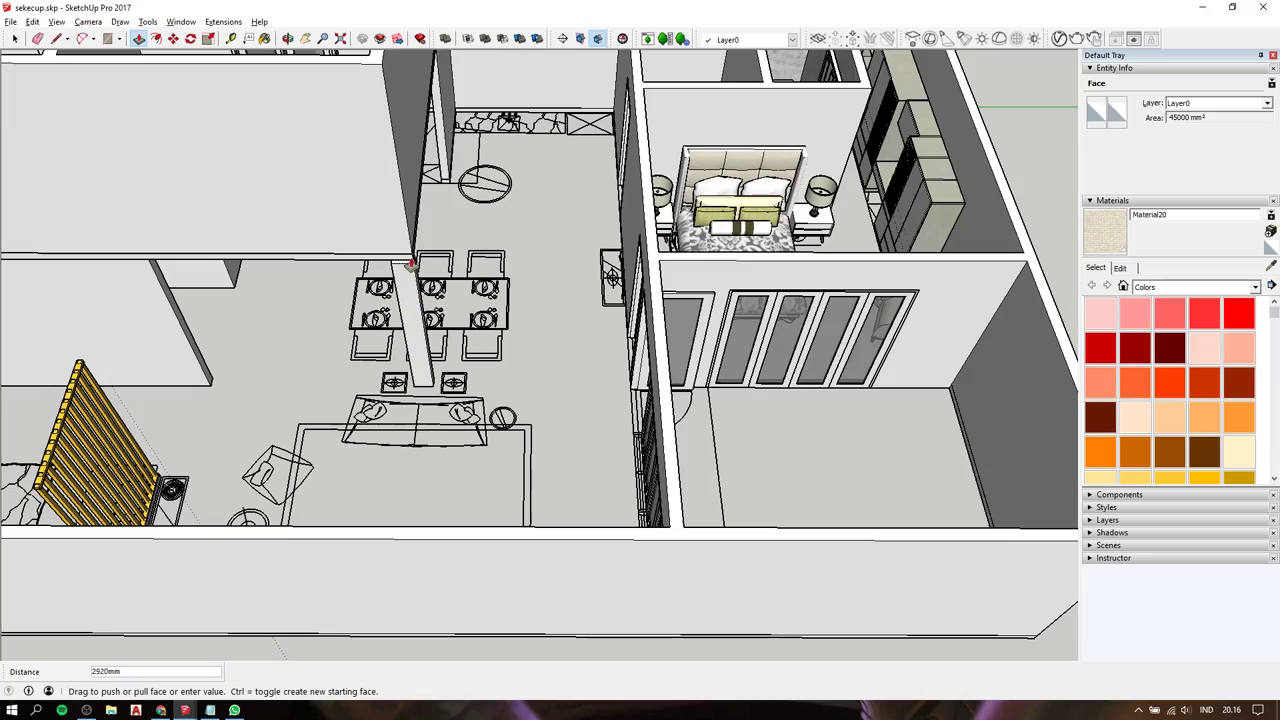
{"action": "type", "text": "3000"}
{"action": "left_click", "coordinate": [354, 257]}
{"action": "mouse_move", "coordinate": [300, 223]}
{"action": "middle_mouse_down"}
{"action": "mouse_move", "coordinate": [303, 189]}
{"action": "mouse_move", "coordinate": [703, 157]}
{"action": "mouse_move", "coordinate": [403, 246]}
{"action": "mouse_move", "coordinate": [575, 232]}
{"action": "middle_mouse_up"}
{"action": "scroll", "coordinate": [303, 189], "scroll_direction": "down", "scroll_amount": 3}
{"action": "scroll", "coordinate": [340, 190], "scroll_direction": "down", "scroll_amount": 3}
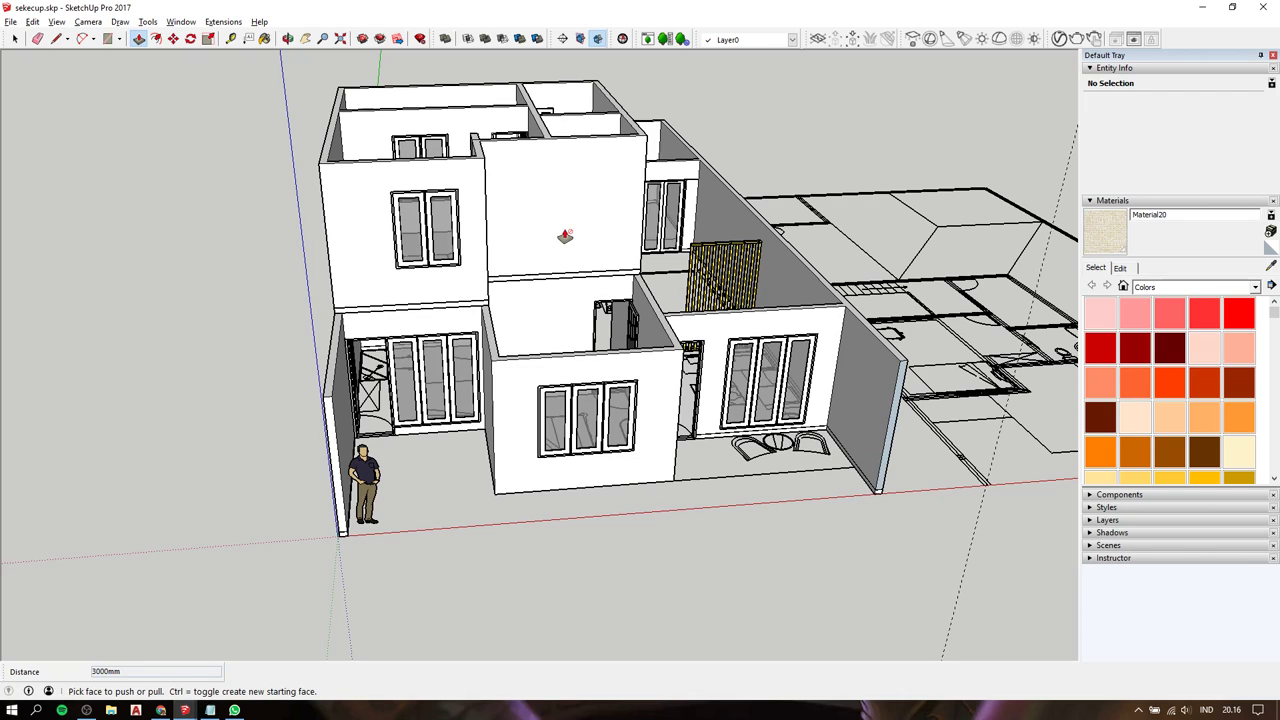
Hide the upper-storey walls group over the stairs to reveal the ground-floor stair flight.
{"action": "middle_click_drag", "start_coordinate": [565, 236], "coordinate": [826, 345]}
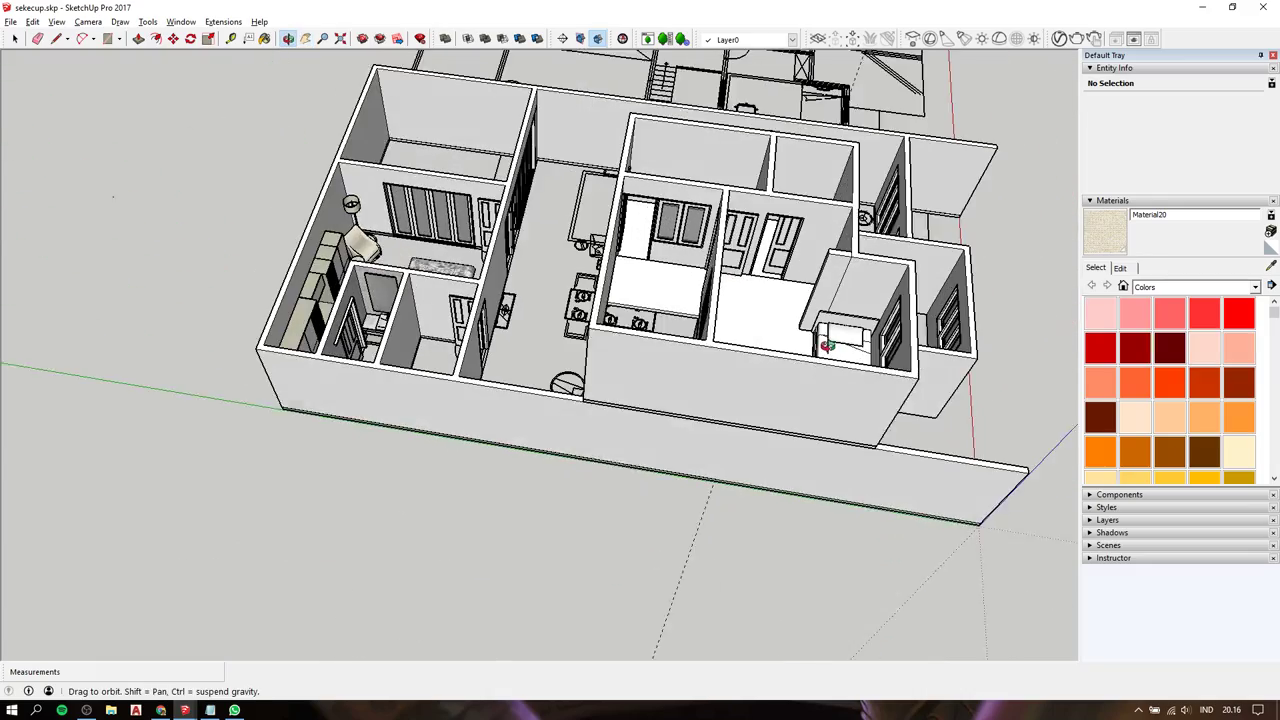
{"action": "mouse_move", "coordinate": [826, 345]}
{"action": "middle_mouse_down"}
{"action": "mouse_move", "coordinate": [164, 403]}
{"action": "mouse_move", "coordinate": [39, 311]}
{"action": "mouse_move", "coordinate": [443, 386]}
{"action": "middle_mouse_up"}
{"action": "scroll", "coordinate": [443, 386], "scroll_direction": "up", "scroll_amount": 5}
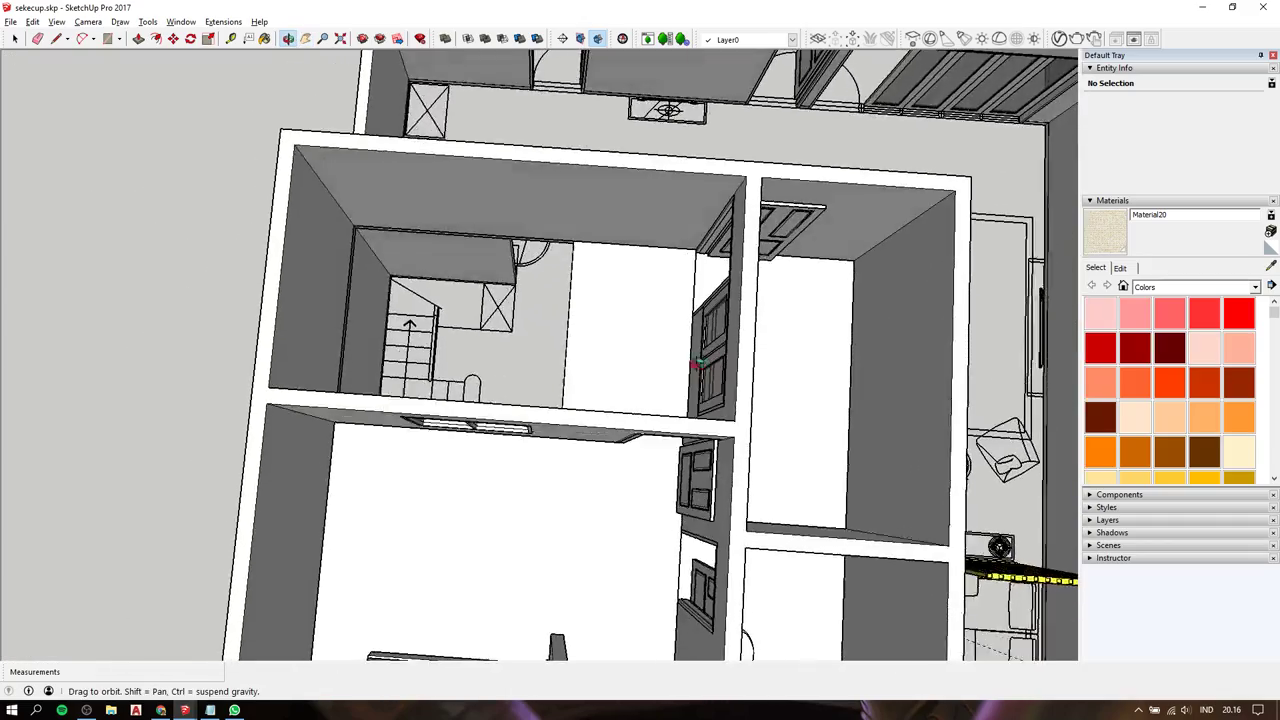
{"action": "middle_click_drag", "start_coordinate": [694, 365], "coordinate": [623, 167]}
{"action": "key", "text": "space"}
{"action": "left_click", "coordinate": [623, 167]}
{"action": "right_click", "coordinate": [623, 167]}
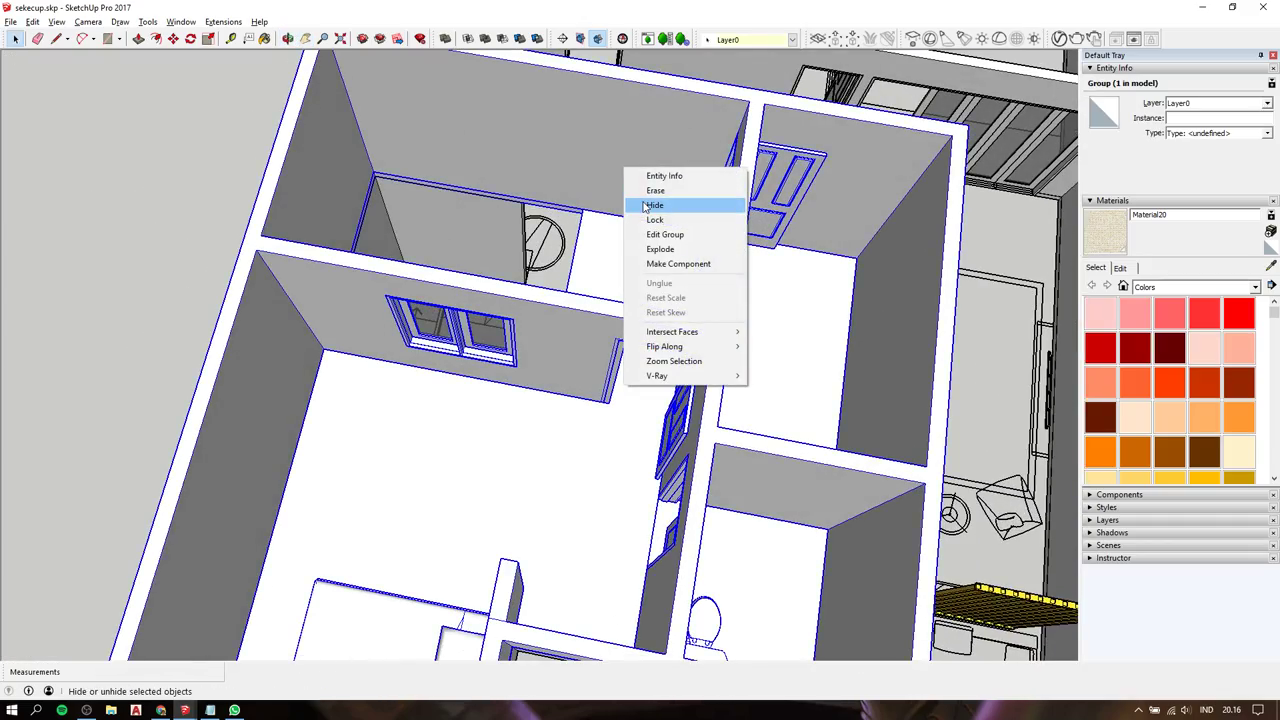
{"action": "left_click", "coordinate": [650, 205]}
{"action": "scroll", "coordinate": [642, 200], "scroll_direction": "up", "scroll_amount": 3}
{"action": "mouse_move", "coordinate": [520, 320]}
{"action": "middle_mouse_down"}
{"action": "mouse_move", "coordinate": [421, 335]}
{"action": "mouse_move", "coordinate": [251, 329]}
{"action": "mouse_move", "coordinate": [394, 323]}
{"action": "middle_mouse_up"}
{"action": "scroll", "coordinate": [421, 335], "scroll_direction": "up", "scroll_amount": 2}
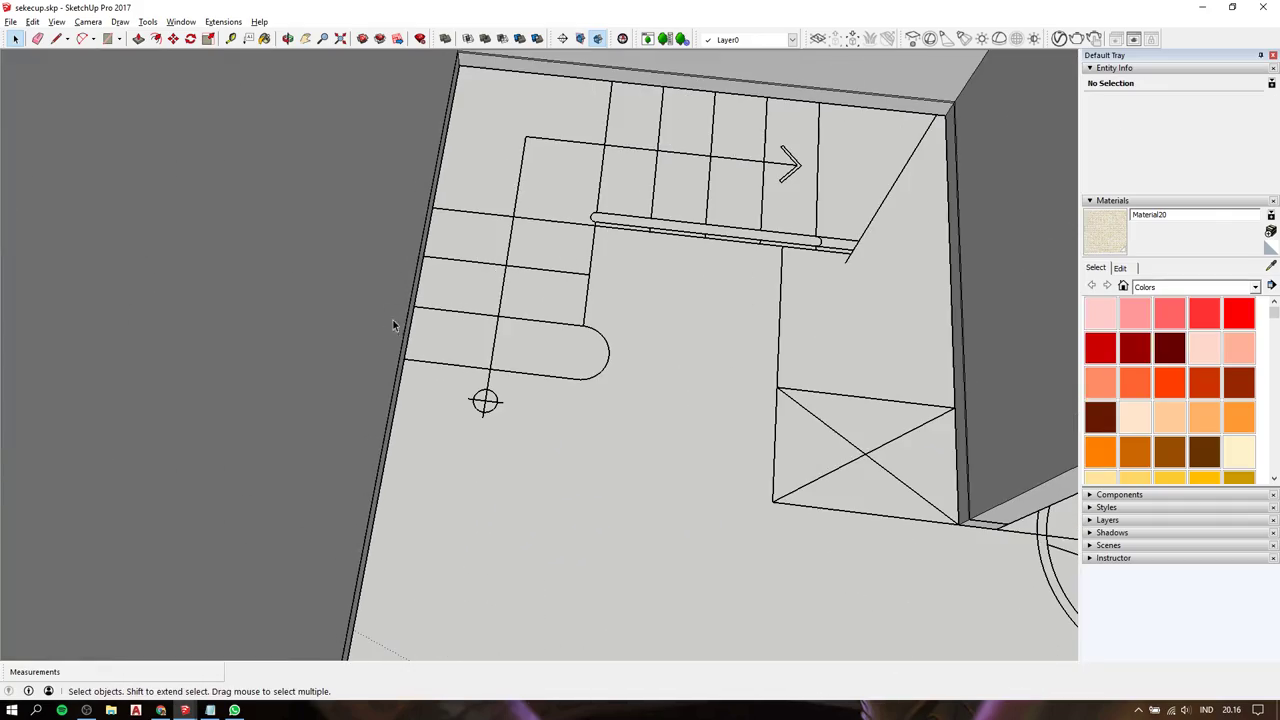
{"action": "key", "text": "l"}
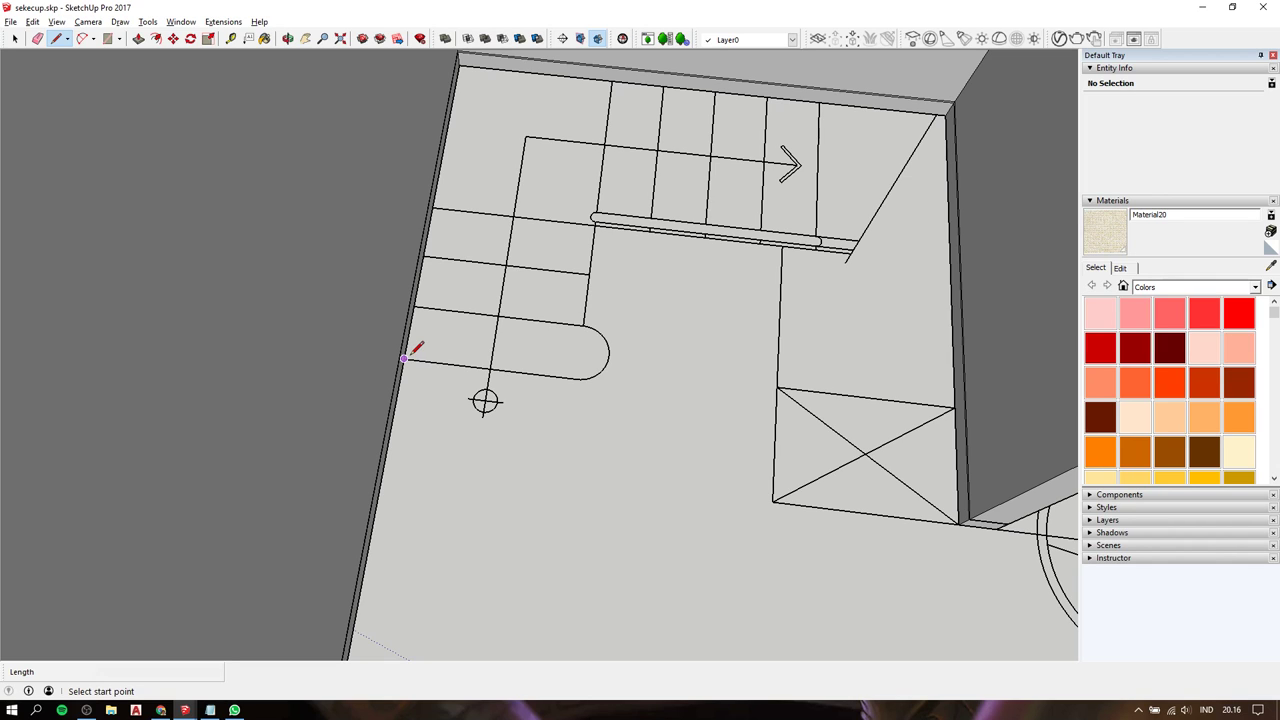
{"action": "left_click", "coordinate": [404, 358]}
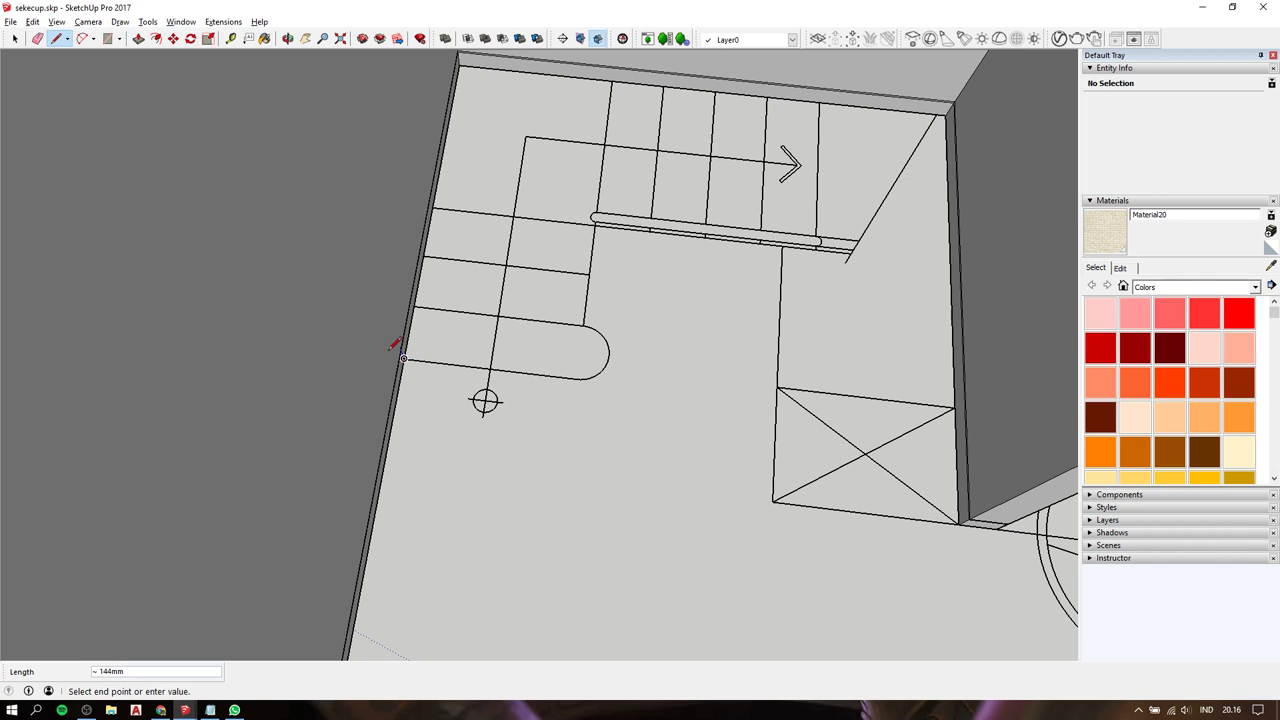
{"action": "middle_click_drag", "start_coordinate": [400, 345], "coordinate": [191, 203]}
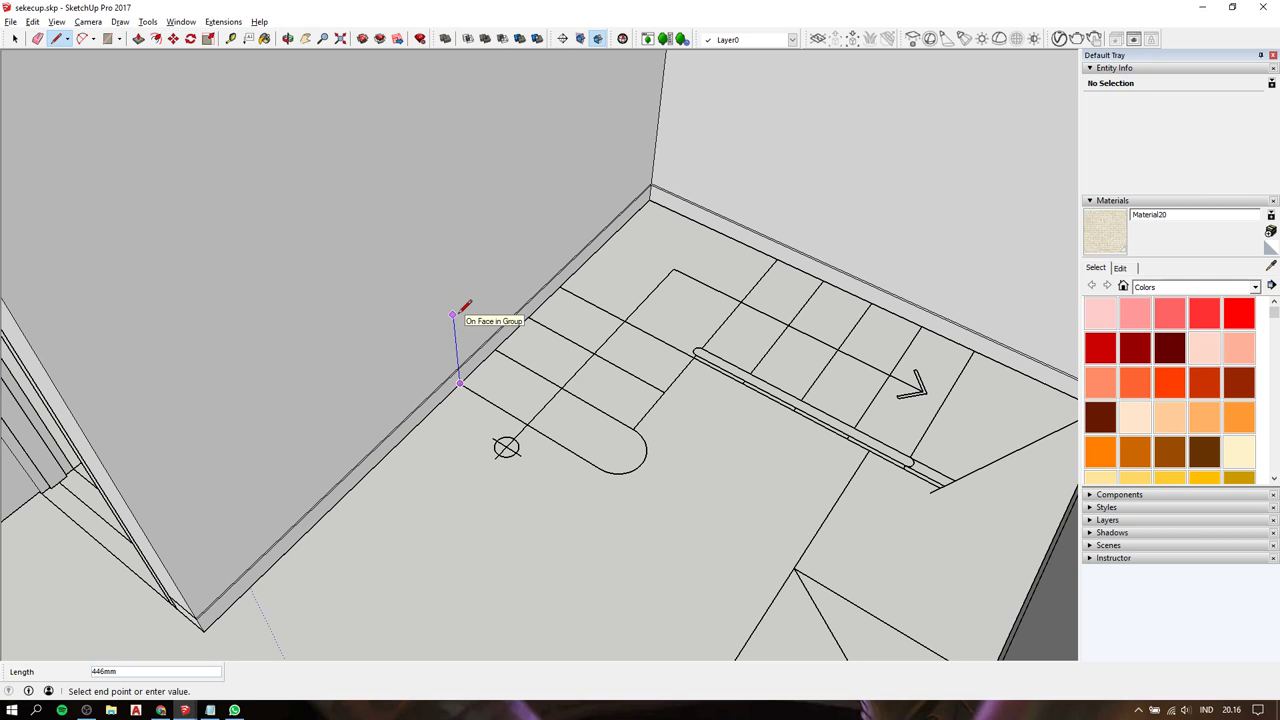
{"action": "key", "text": "space"}
{"action": "middle_click_drag", "start_coordinate": [458, 315], "coordinate": [571, 345]}
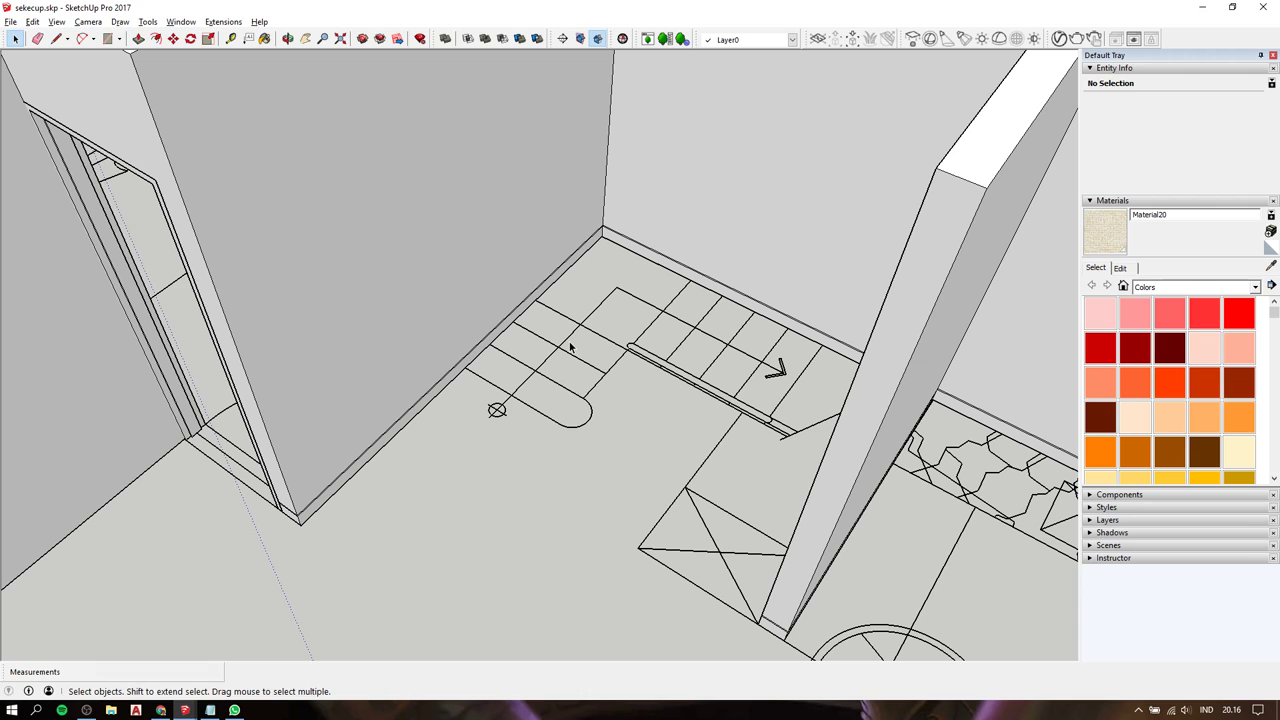
{"action": "middle_click_drag", "start_coordinate": [571, 345], "coordinate": [652, 362]}
{"action": "key", "text": "t"}
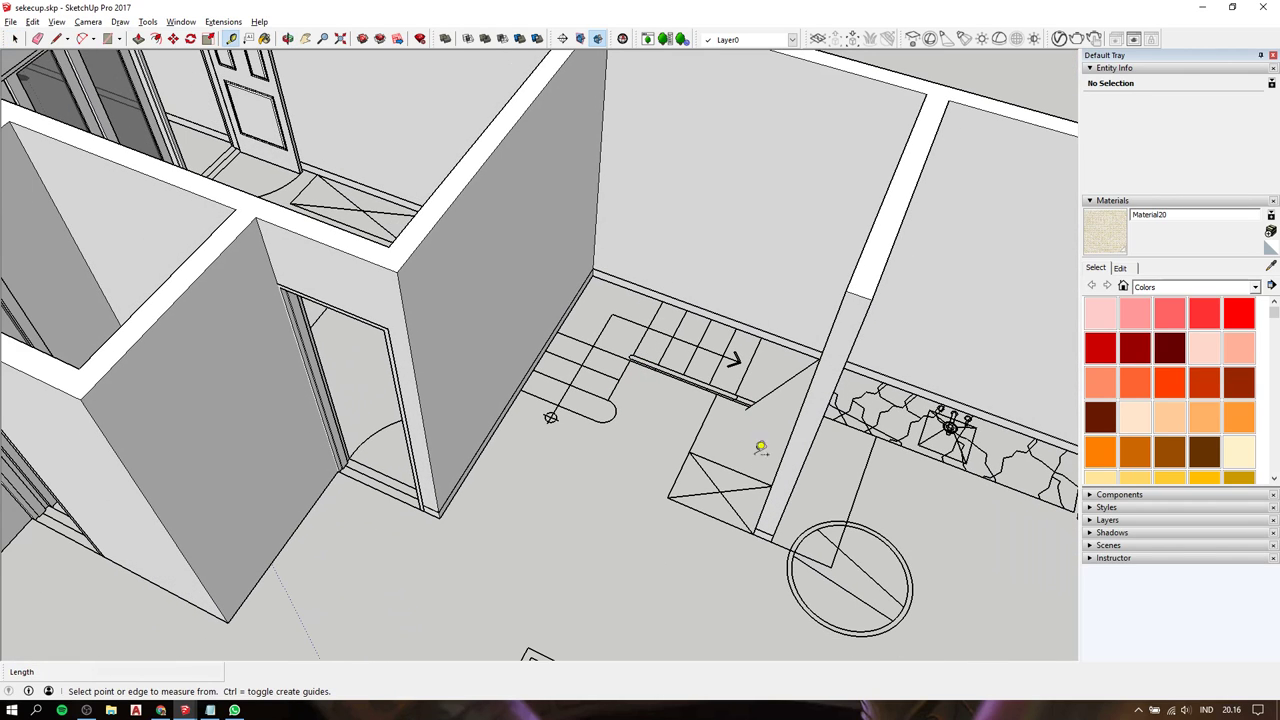
{"action": "left_click", "coordinate": [762, 537]}
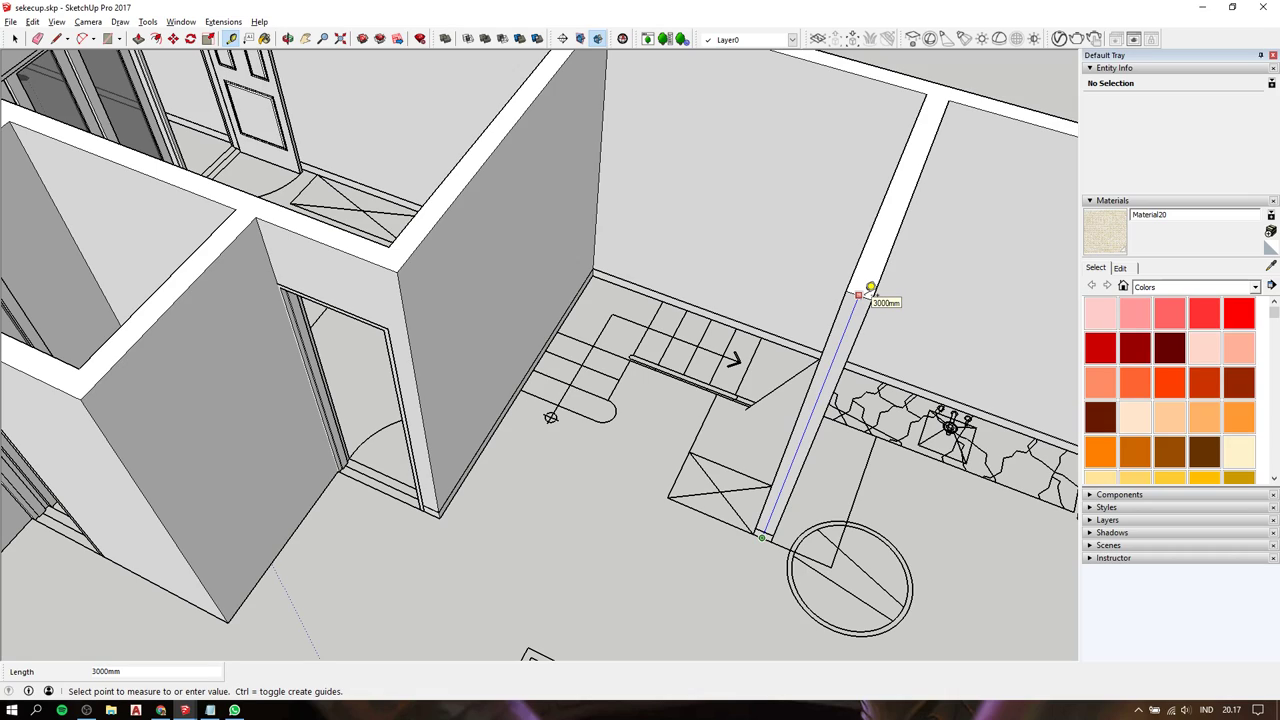
{"action": "key", "text": "space"}
{"action": "scroll", "coordinate": [870, 288], "scroll_direction": "down", "scroll_amount": 5}
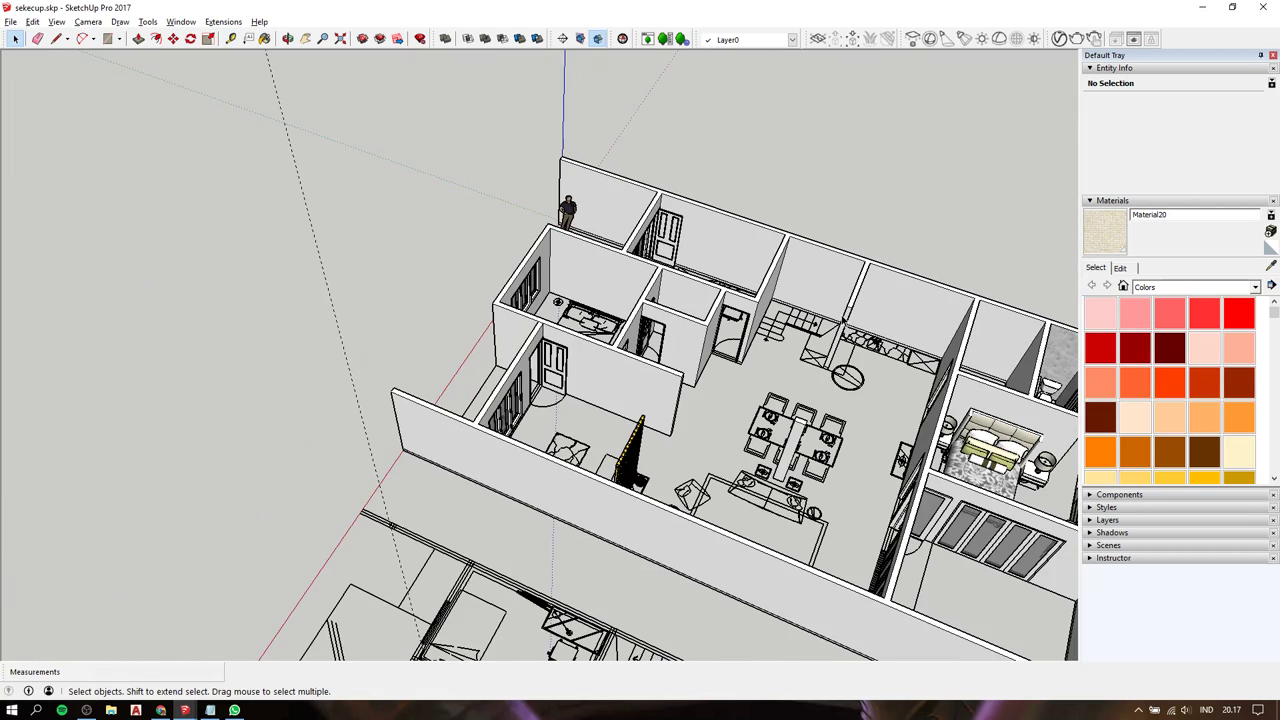
Frame the stair and bathroom plan and switch to the standard Top view.
{"action": "mouse_move", "coordinate": [870, 288]}
{"action": "middle_mouse_down"}
{"action": "mouse_move", "coordinate": [712, 122]}
{"action": "mouse_move", "coordinate": [706, 300]}
{"action": "middle_mouse_up"}
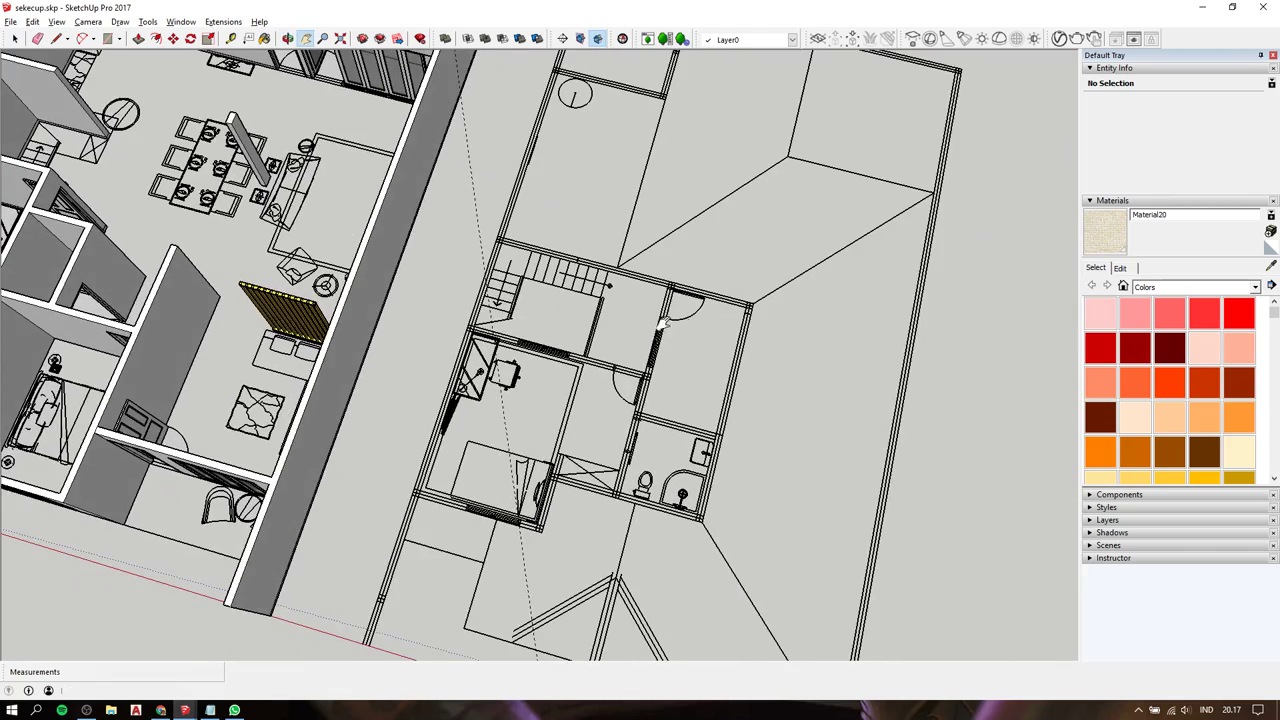
{"action": "scroll", "coordinate": [547, 323], "scroll_direction": "up", "scroll_amount": 5}
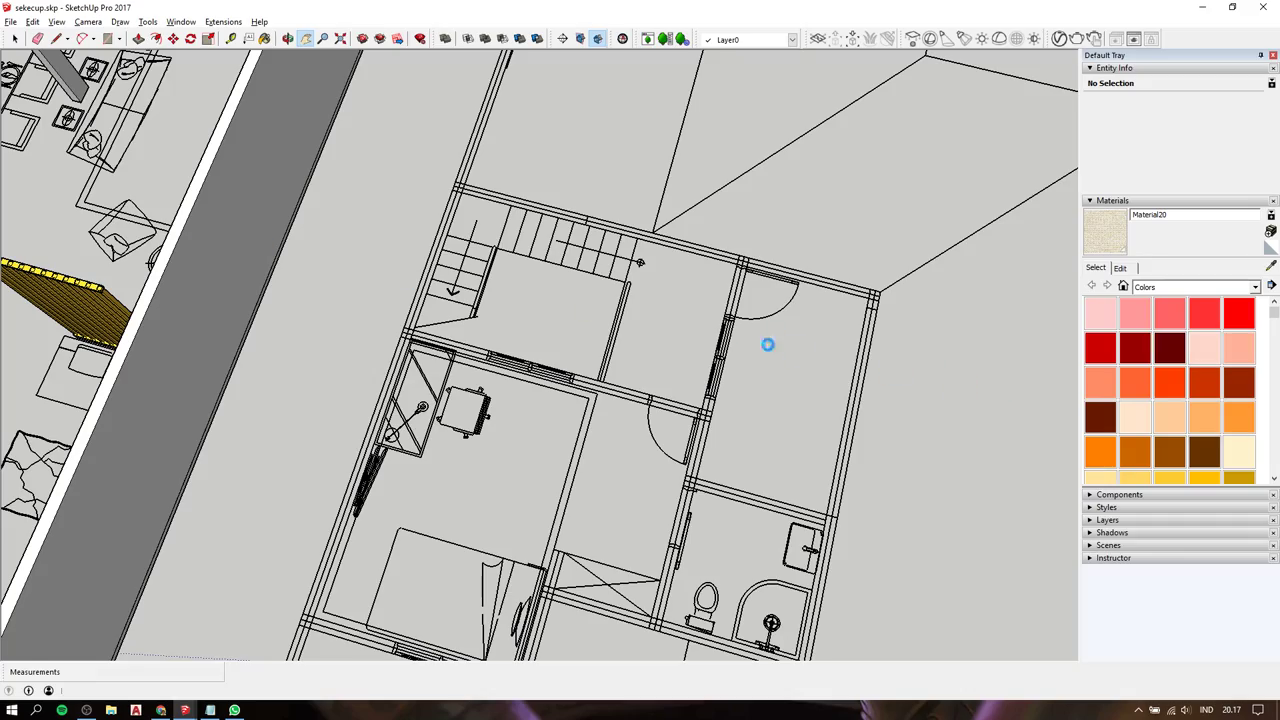
{"action": "left_click_drag", "start_coordinate": [767, 344], "coordinate": [727, 340]}
{"action": "key", "text": "F2"}
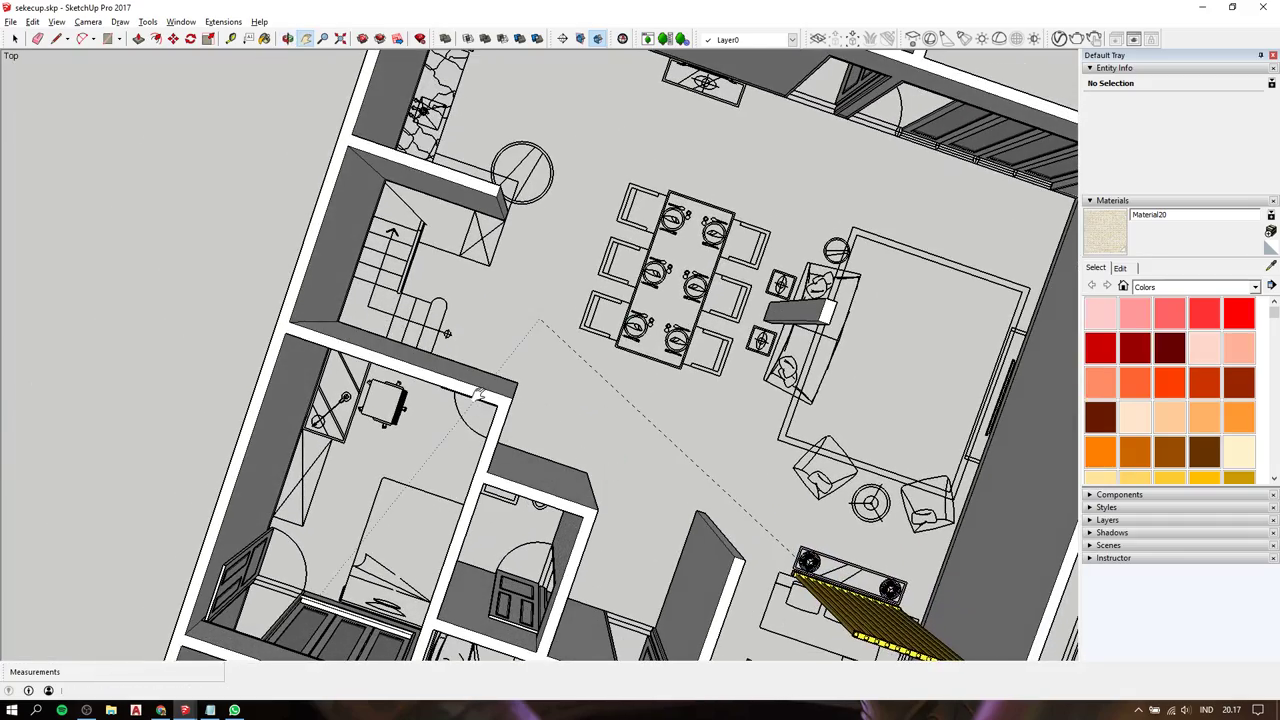
Compute 3120 ÷ 18 in Calculator (about 173.33 per riser), then close it.
{"action": "middle_click_drag", "start_coordinate": [756, 373], "coordinate": [628, 202]}
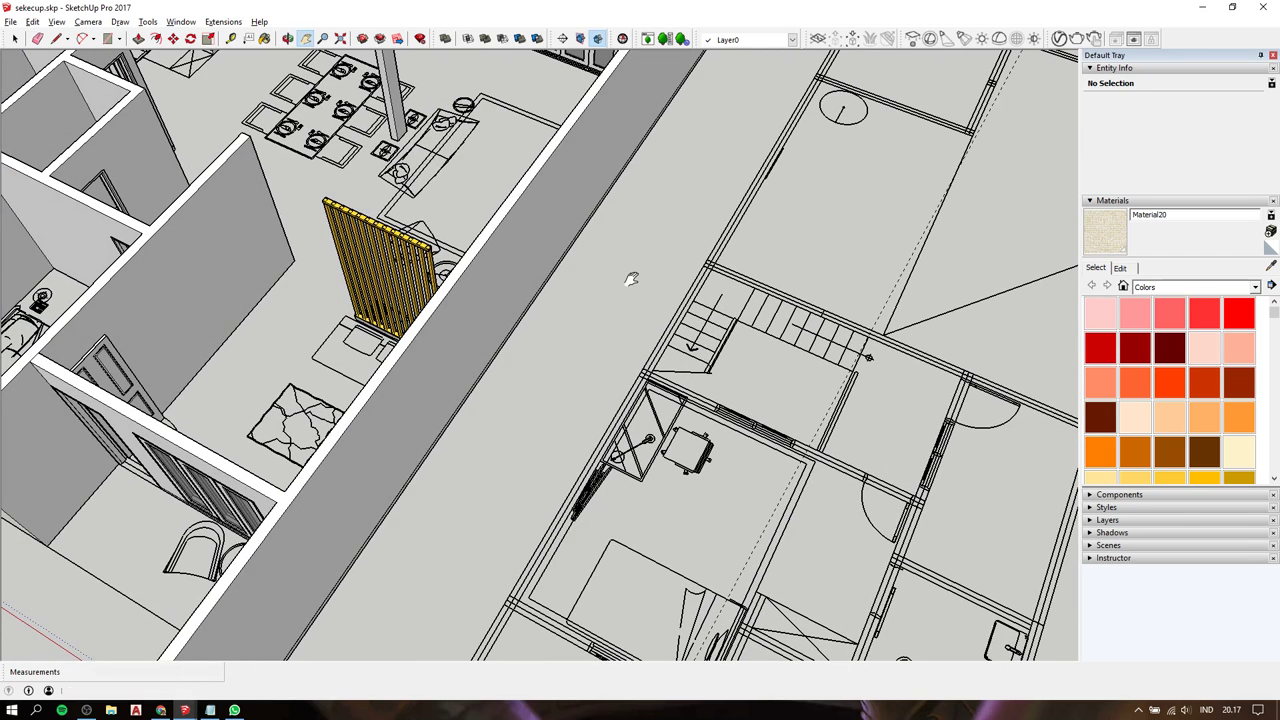
{"action": "type", "text": "3"}
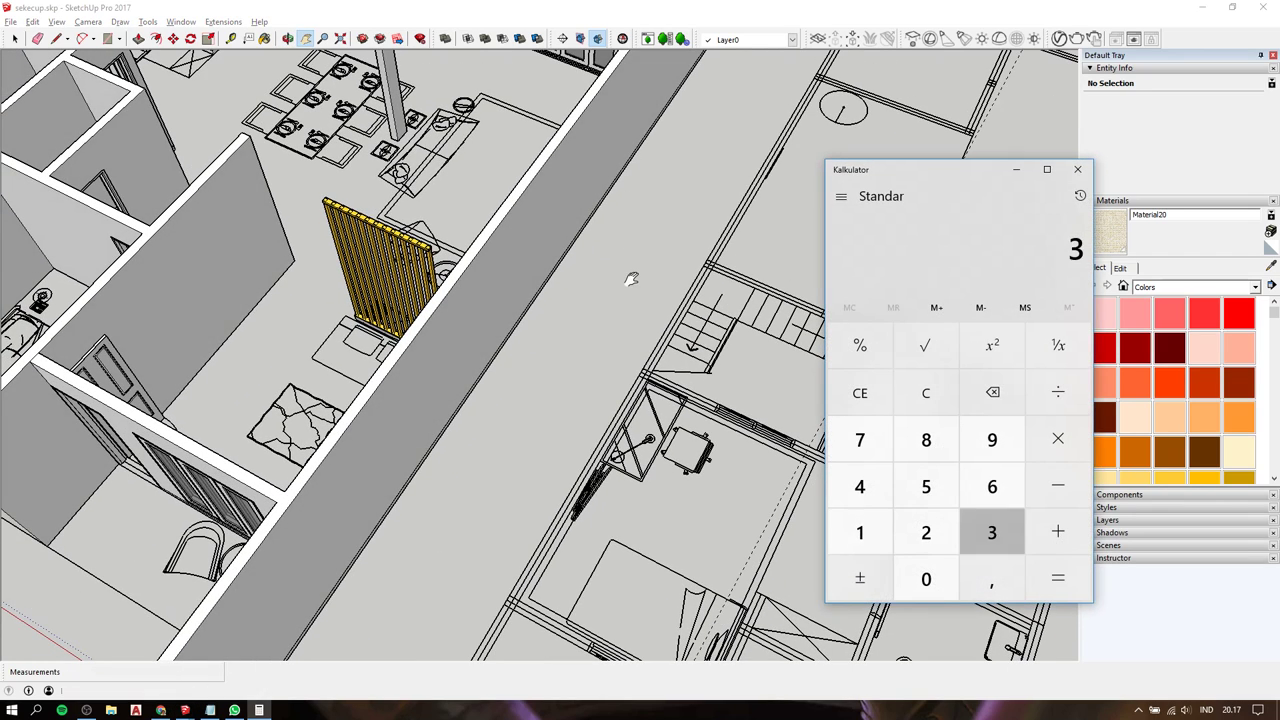
{"action": "type", "text": ".120"}
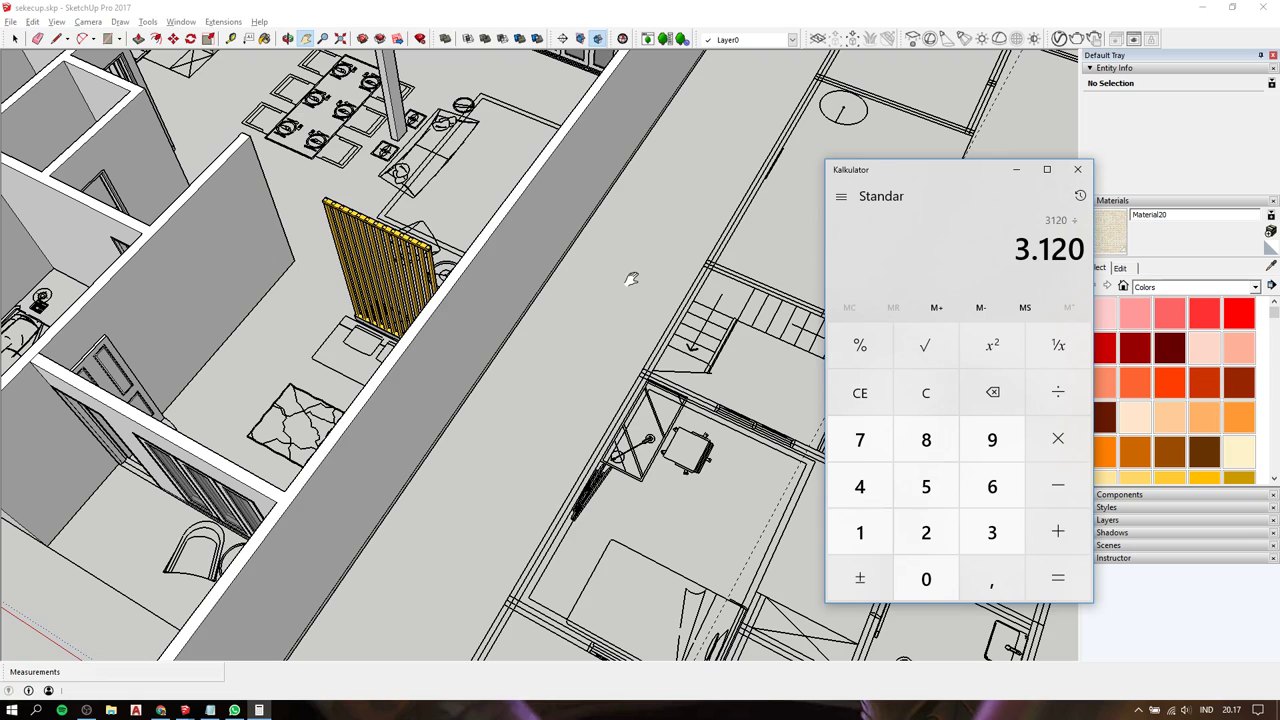
{"action": "type", "text": "18"}
{"action": "key", "text": "Return"}
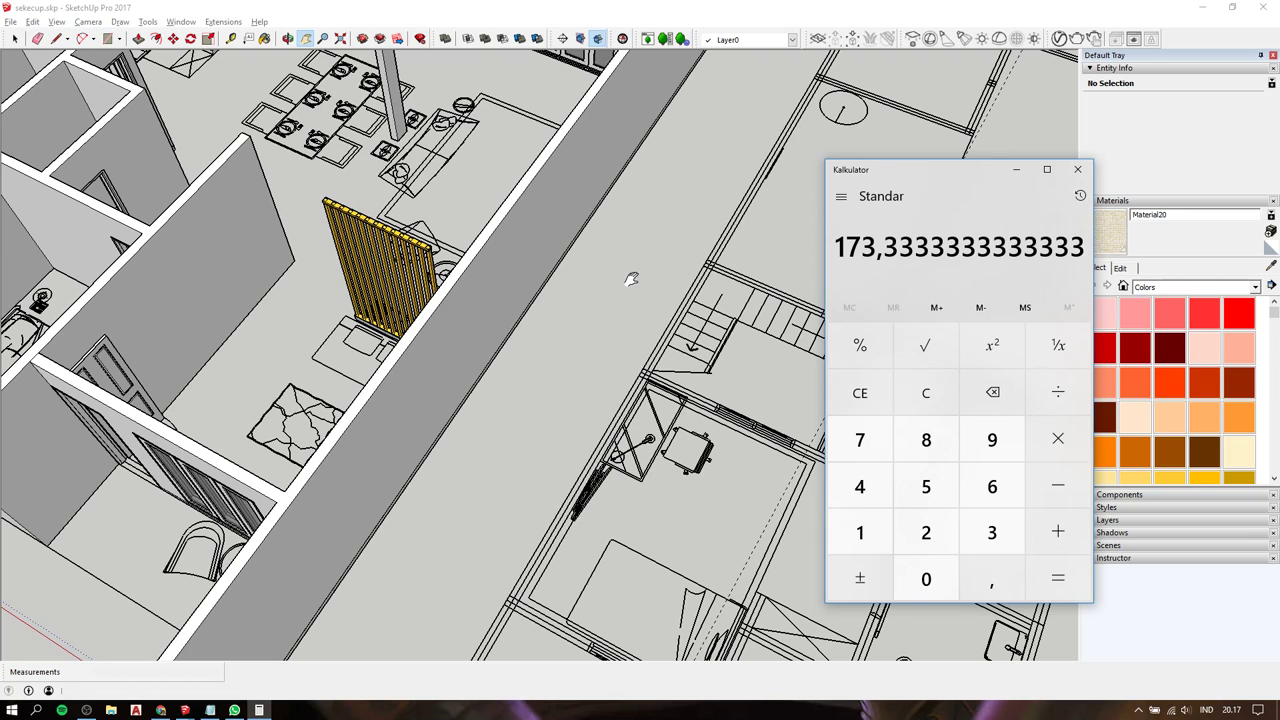
{"action": "left_click", "coordinate": [1077, 169]}
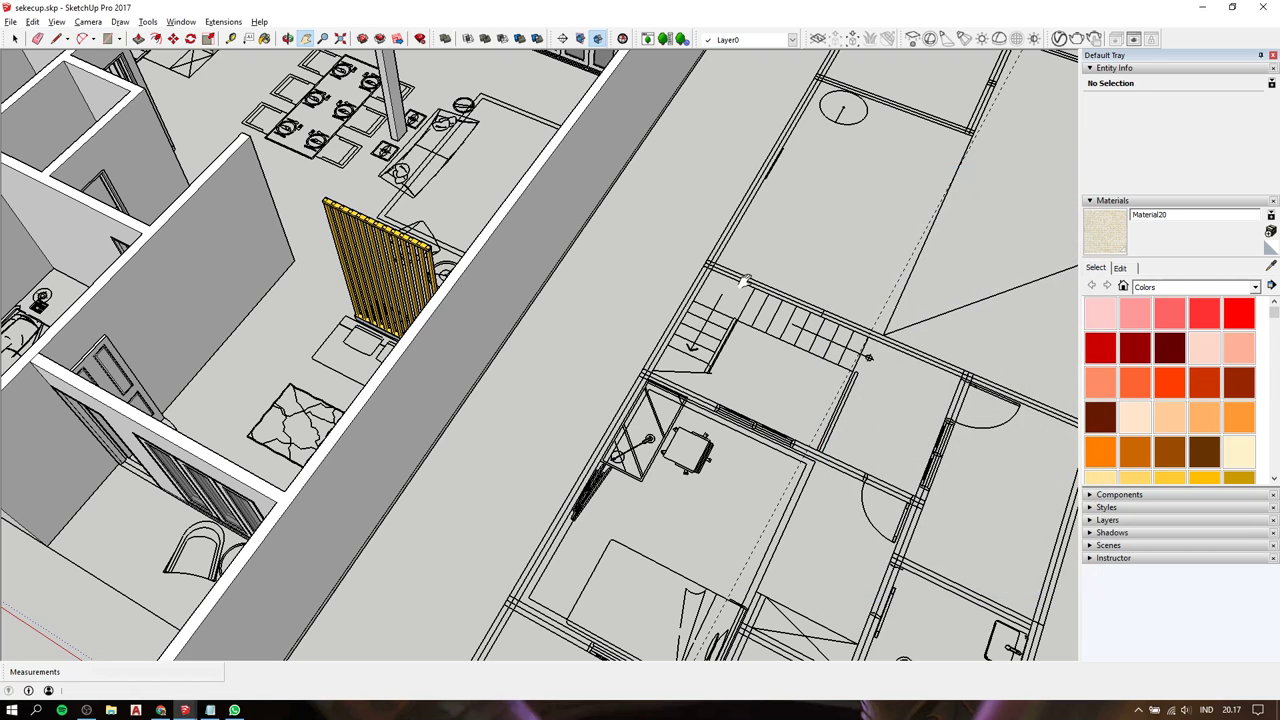
Draw the first riser and 250 mm tread outline at the stair corner.
{"action": "middle_click_drag", "start_coordinate": [420, 197], "coordinate": [390, 225]}
{"action": "scroll", "coordinate": [405, 210], "scroll_direction": "down", "scroll_amount": 3}
{"action": "scroll", "coordinate": [387, 228], "scroll_direction": "up", "scroll_amount": 3}
{"action": "scroll", "coordinate": [387, 228], "scroll_direction": "up", "scroll_amount": 5}
{"action": "scroll", "coordinate": [383, 229], "scroll_direction": "up", "scroll_amount": 3}
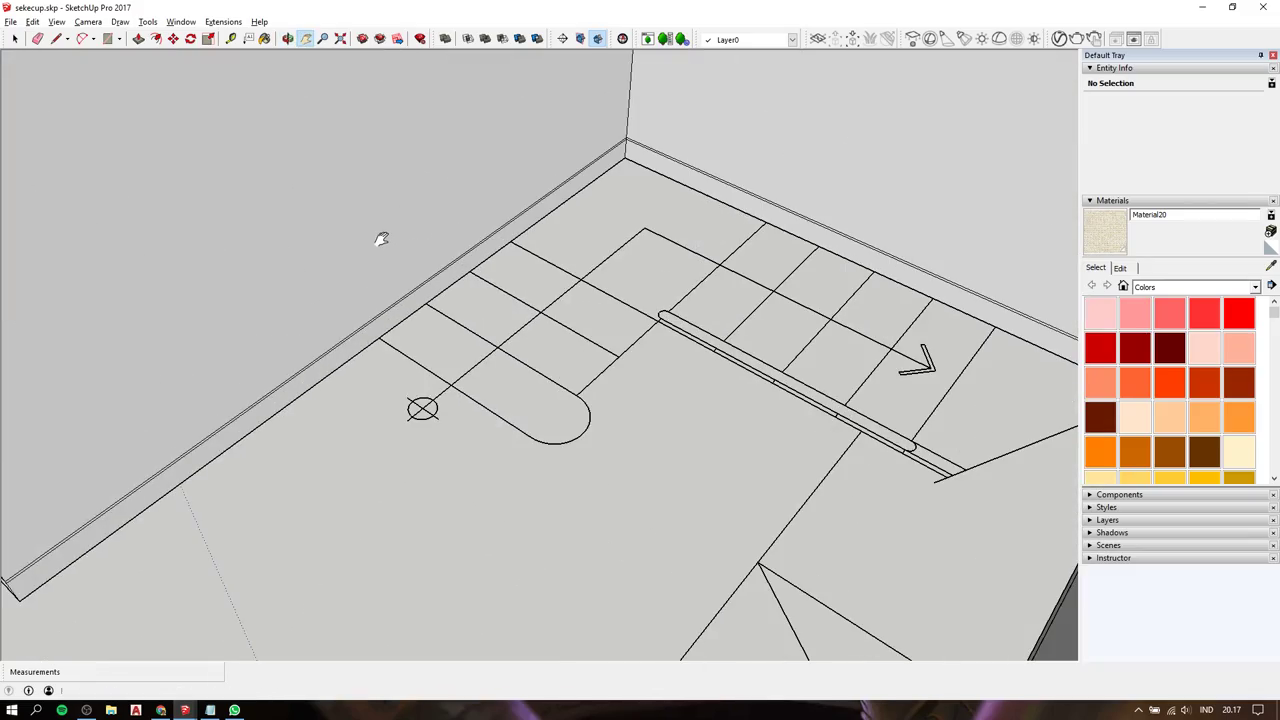
{"action": "key", "text": "l"}
{"action": "left_click", "coordinate": [378, 338]}
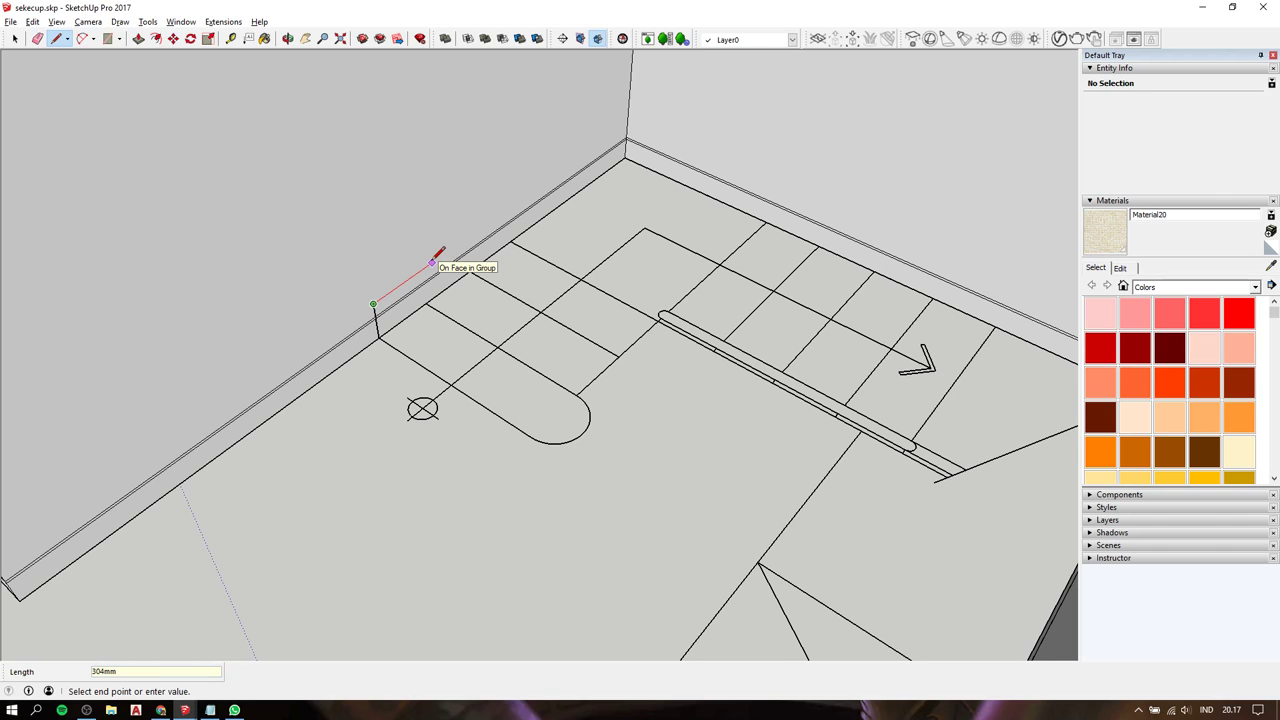
{"action": "type", "text": "250"}
{"action": "key", "text": "Return"}
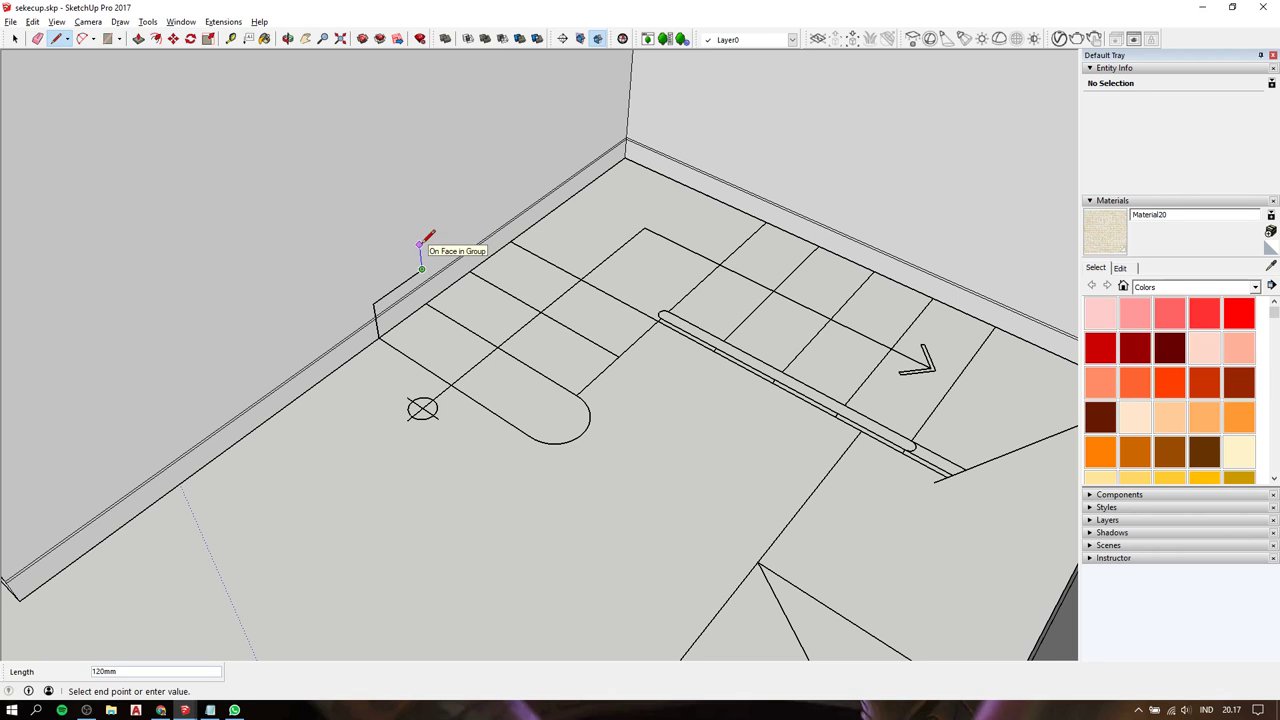
Copy the riser and tread up the wall with Move+Ctrl, arraying them x2 then x4.
{"action": "scroll", "coordinate": [425, 237], "scroll_direction": "up", "scroll_amount": 2}
{"action": "key", "text": "space"}
{"action": "left_click_drag", "start_coordinate": [283, 240], "coordinate": [443, 451]}
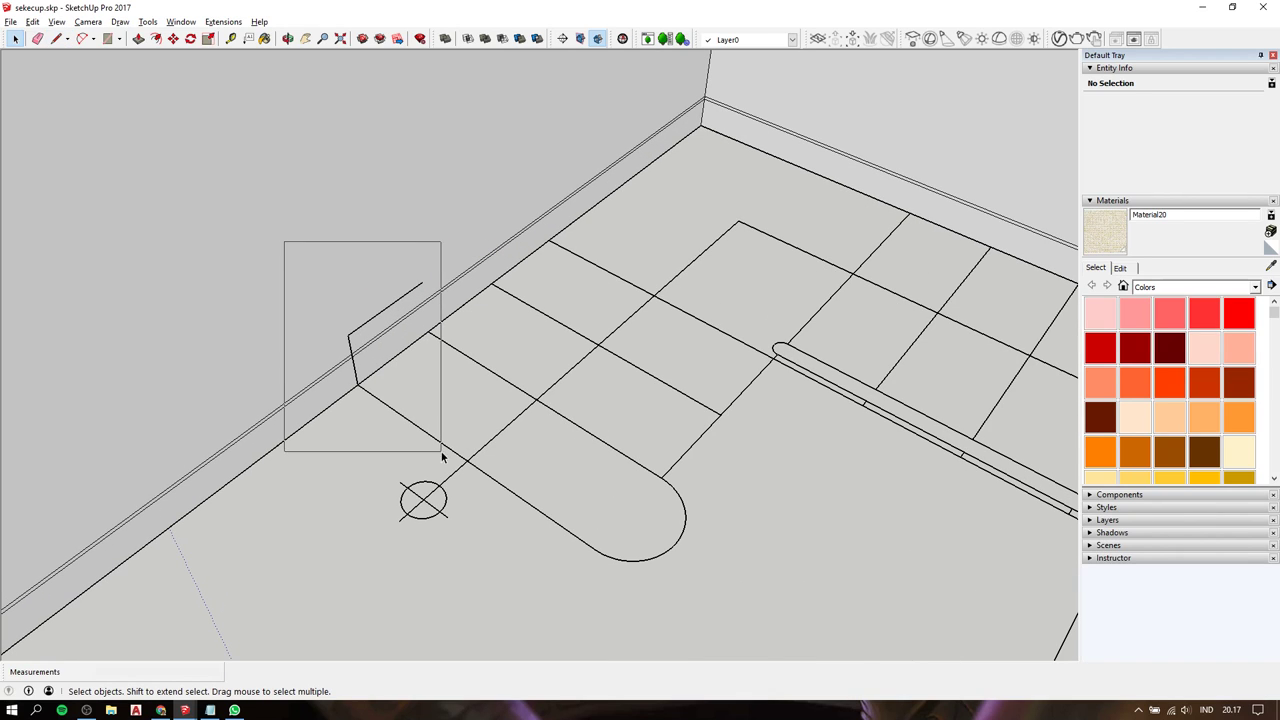
{"action": "key", "text": "m"}
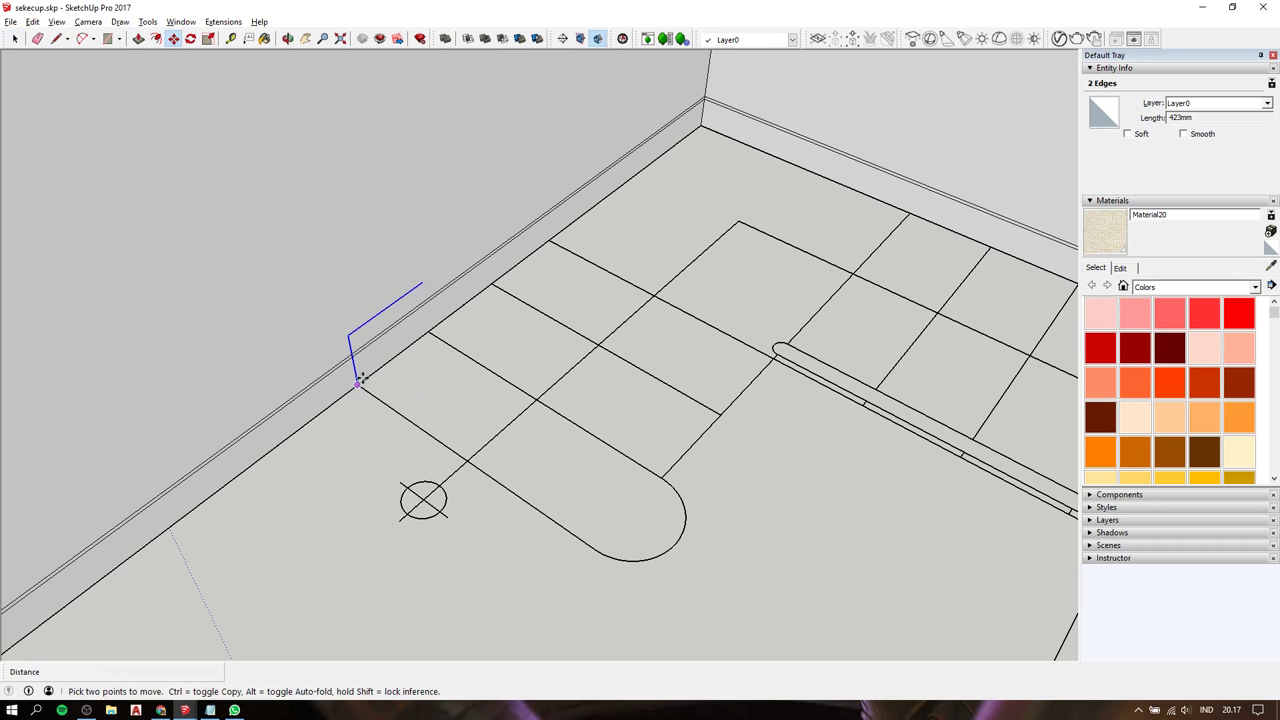
{"action": "left_click", "coordinate": [357, 383]}
{"action": "key", "text": "ctrl"}
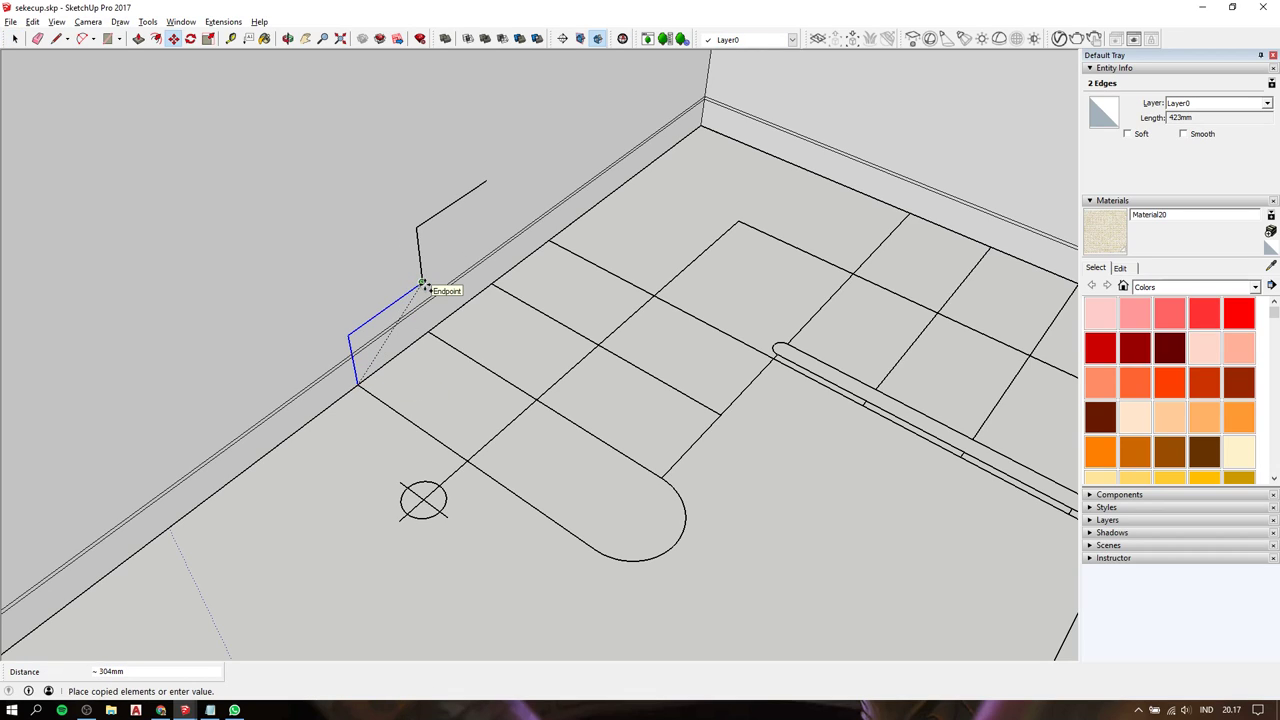
{"action": "left_click", "coordinate": [421, 283]}
{"action": "type", "text": "x2"}
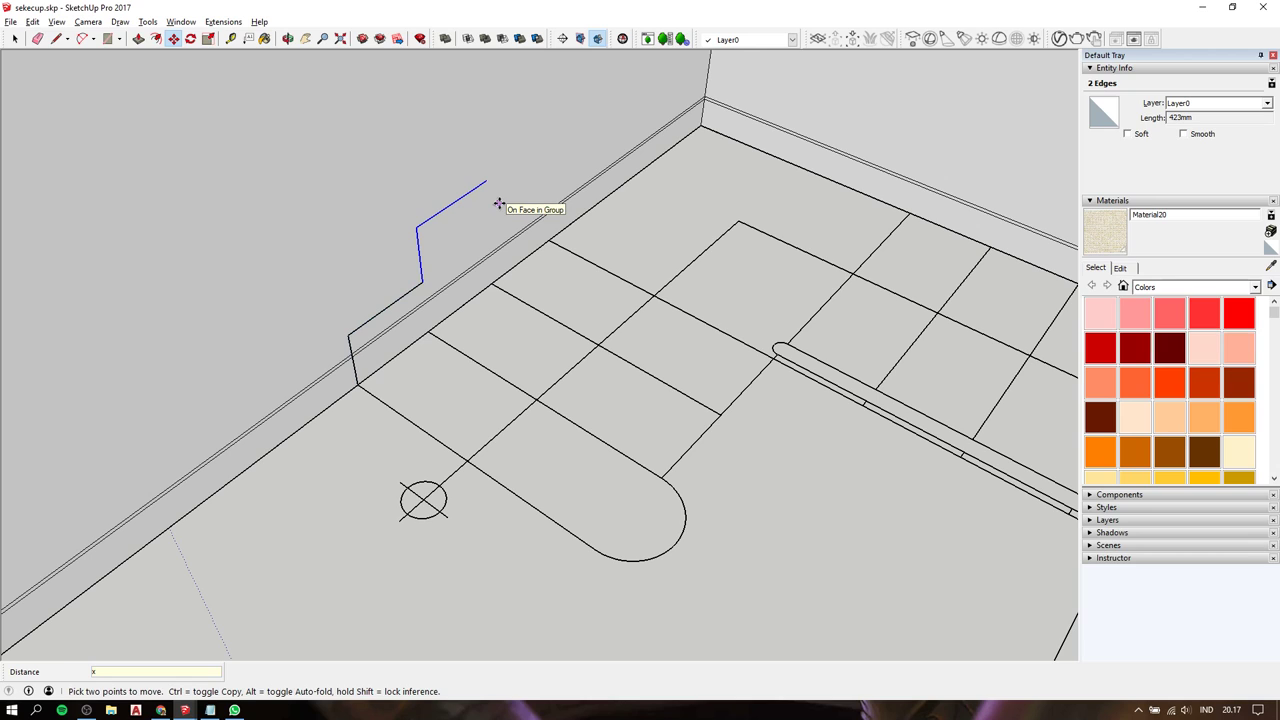
{"action": "key", "text": "Return"}
{"action": "middle_click_drag", "start_coordinate": [634, 180], "coordinate": [479, 204]}
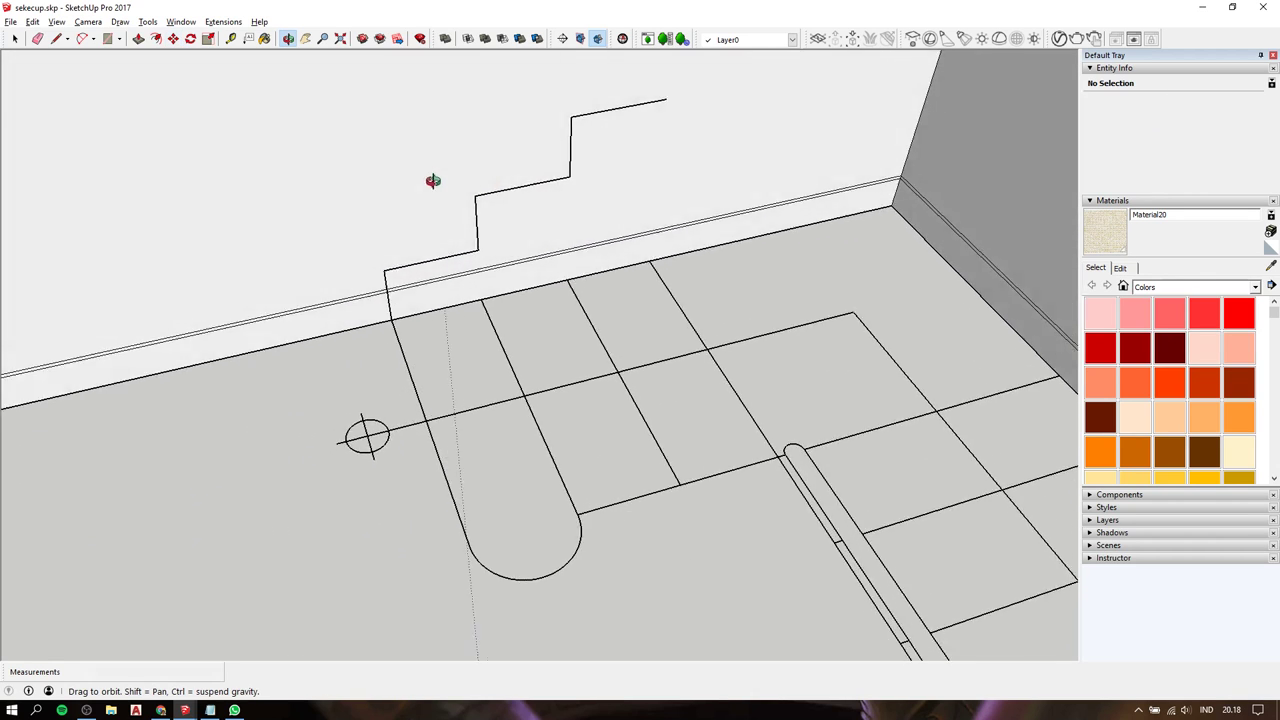
{"action": "type", "text": "x4"}
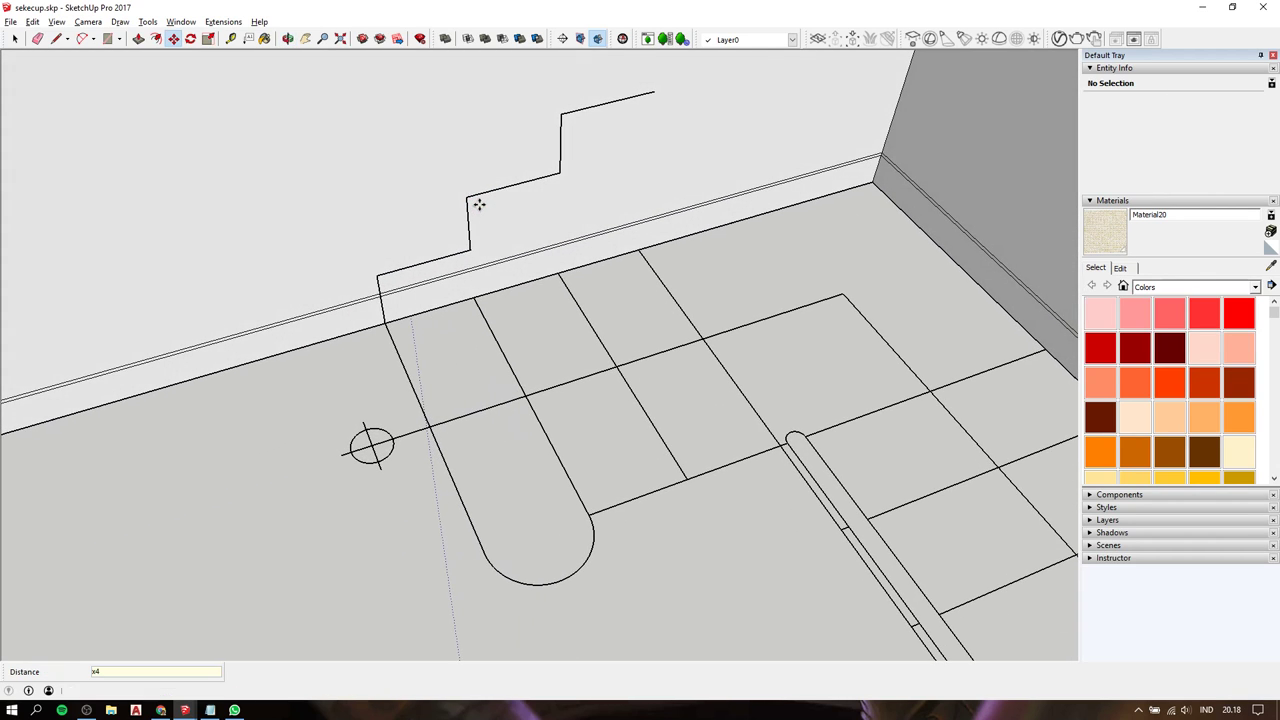
{"action": "mouse_move", "coordinate": [634, 189]}
{"action": "middle_mouse_down"}
{"action": "mouse_move", "coordinate": [266, 300]}
{"action": "mouse_move", "coordinate": [371, 274]}
{"action": "middle_mouse_up"}
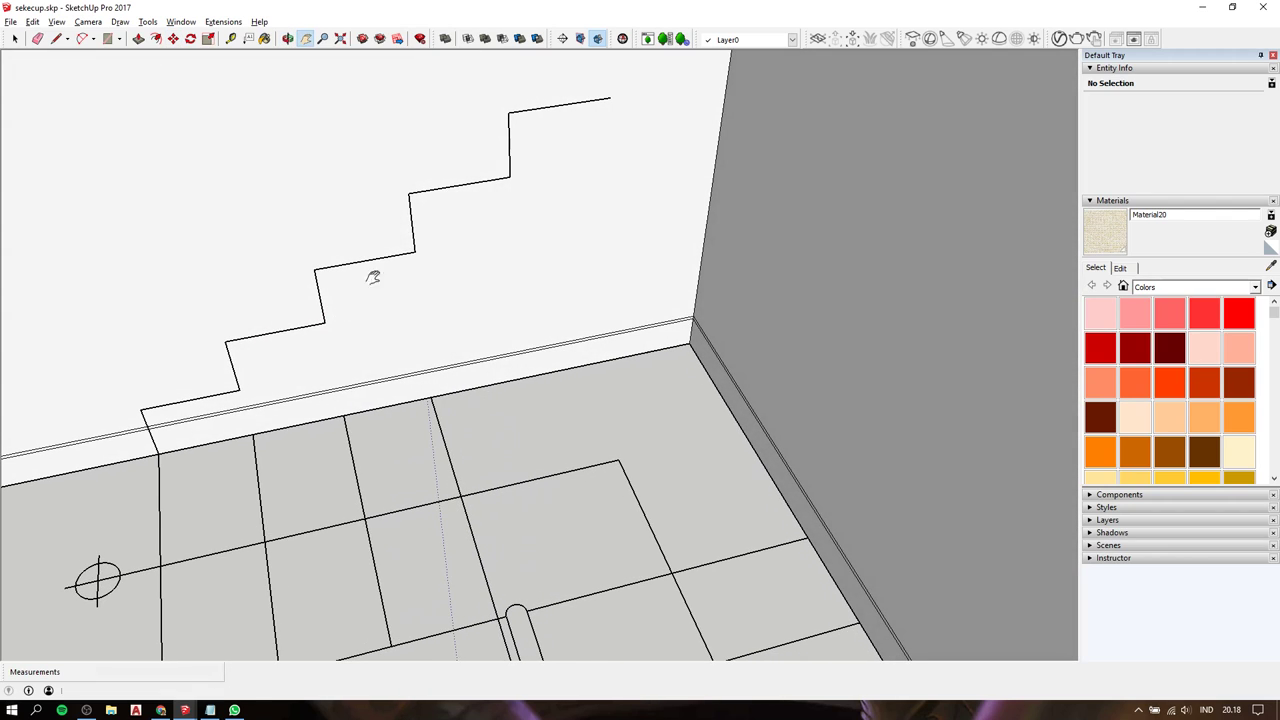
{"action": "left_click", "coordinate": [594, 283]}
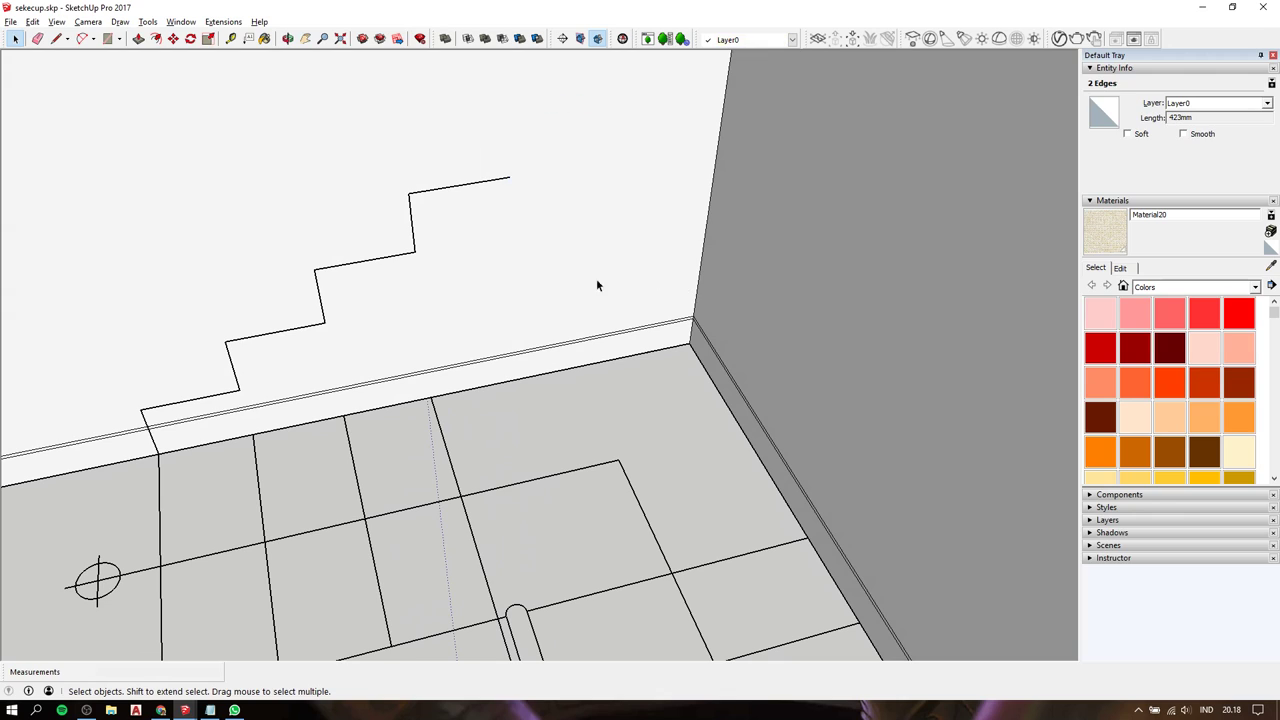
{"action": "middle_click_drag", "start_coordinate": [434, 206], "coordinate": [506, 214]}
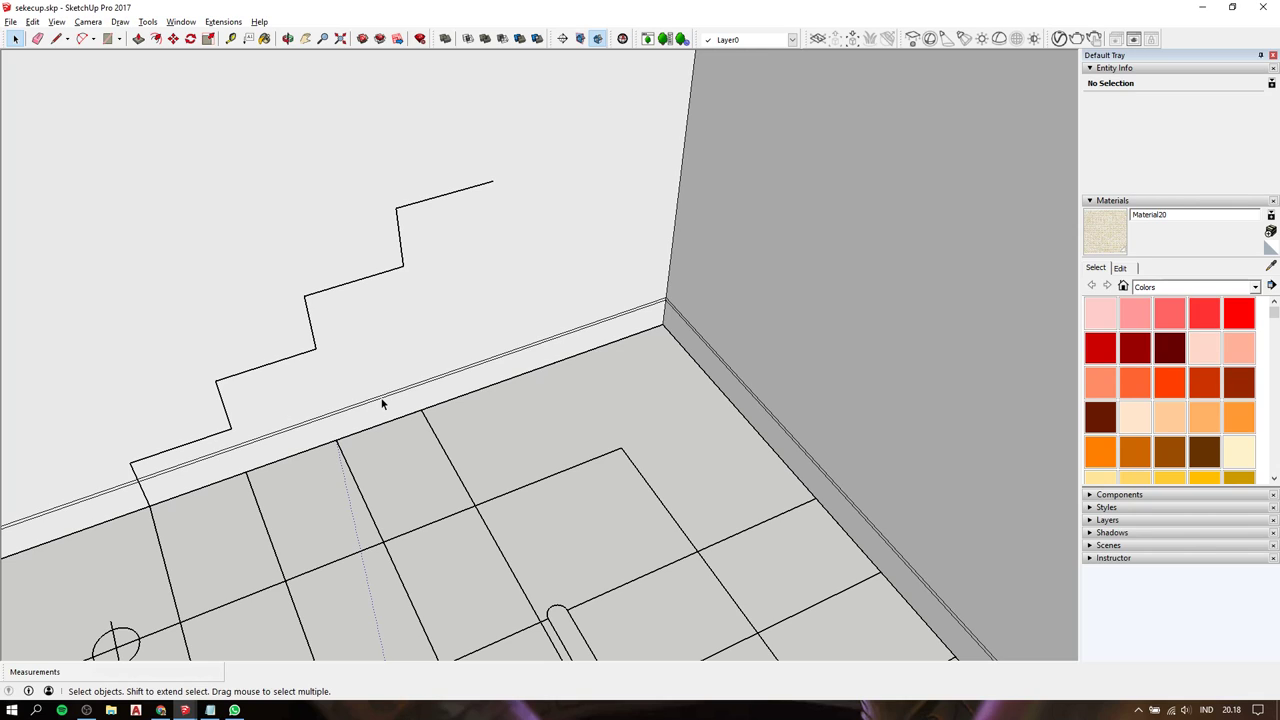
Draw the landing edge to the wall corner and along the adjoining wall, then a 173 mm riser and tread.
{"action": "key", "text": "l"}
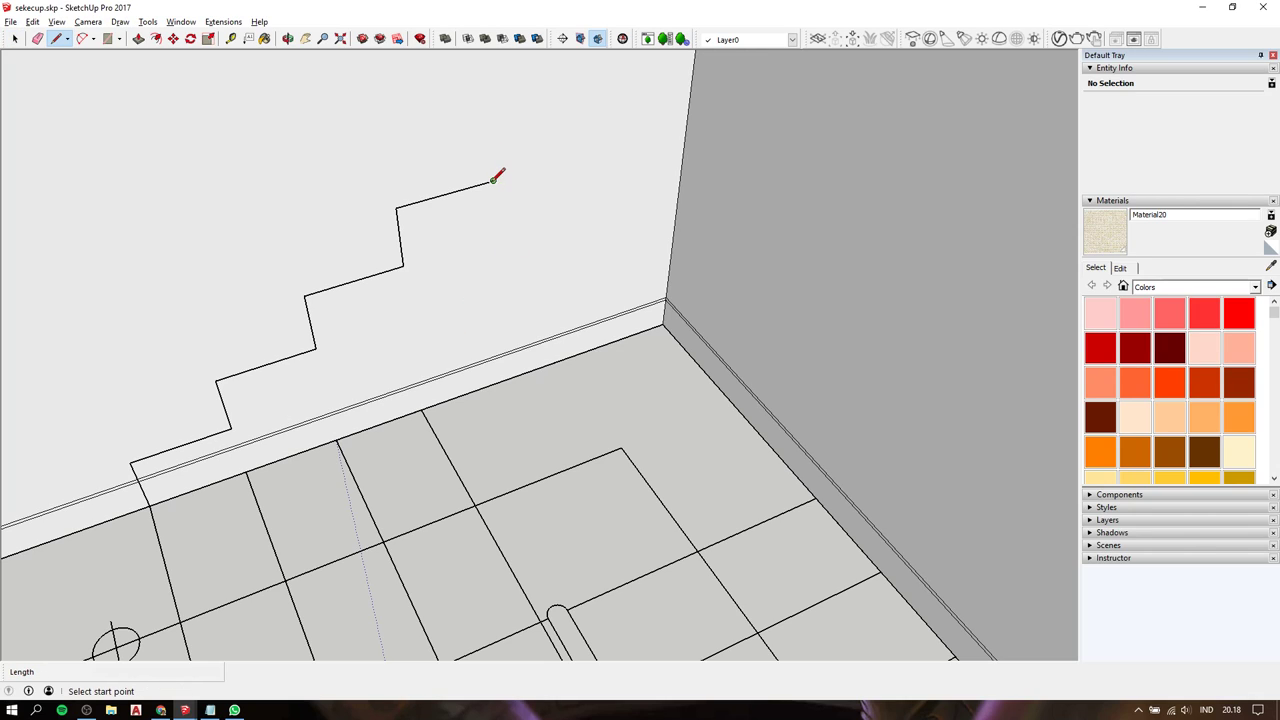
{"action": "left_click", "coordinate": [494, 181]}
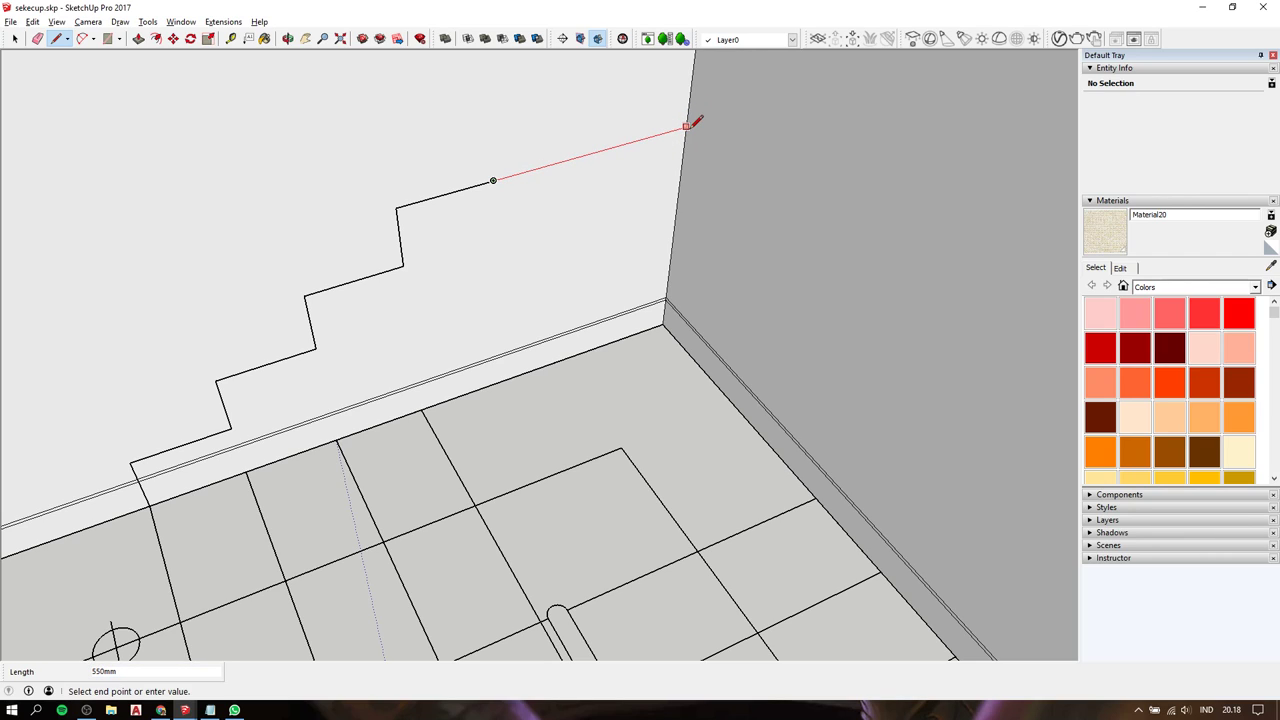
{"action": "left_click", "coordinate": [687, 127]}
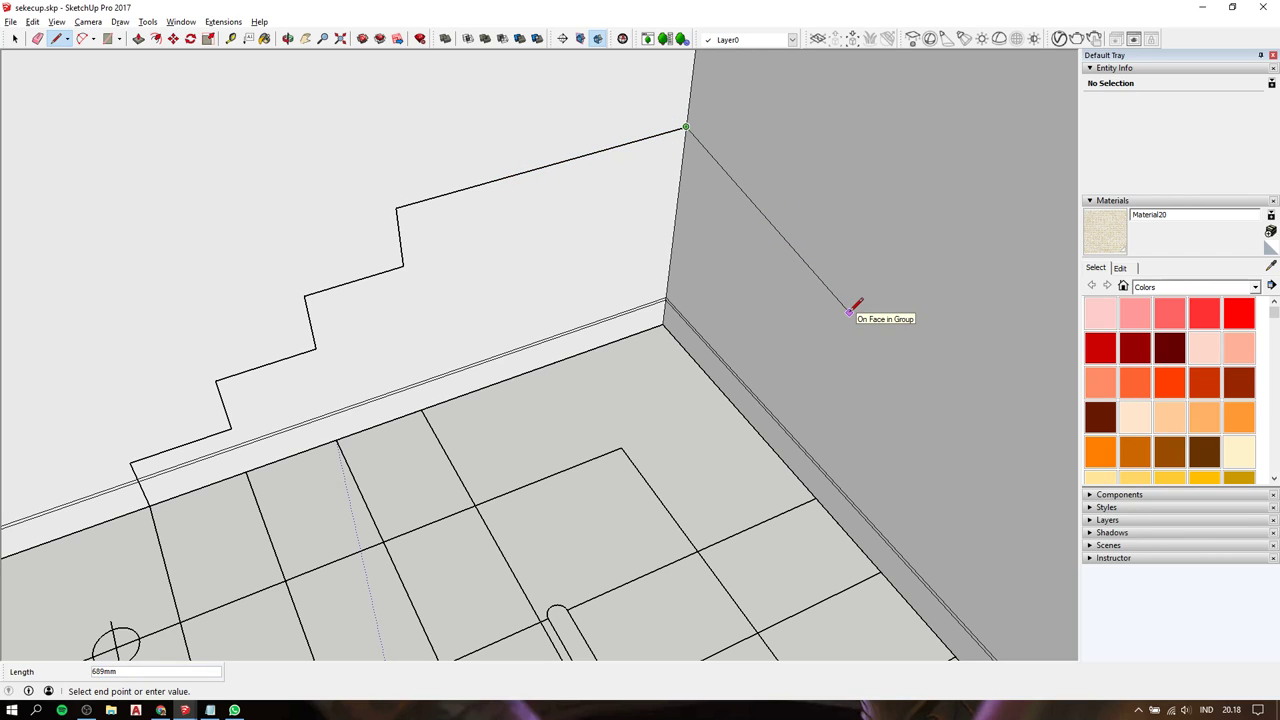
{"action": "left_click", "coordinate": [818, 497]}
{"action": "middle_click_drag", "start_coordinate": [811, 443], "coordinate": [903, 408]}
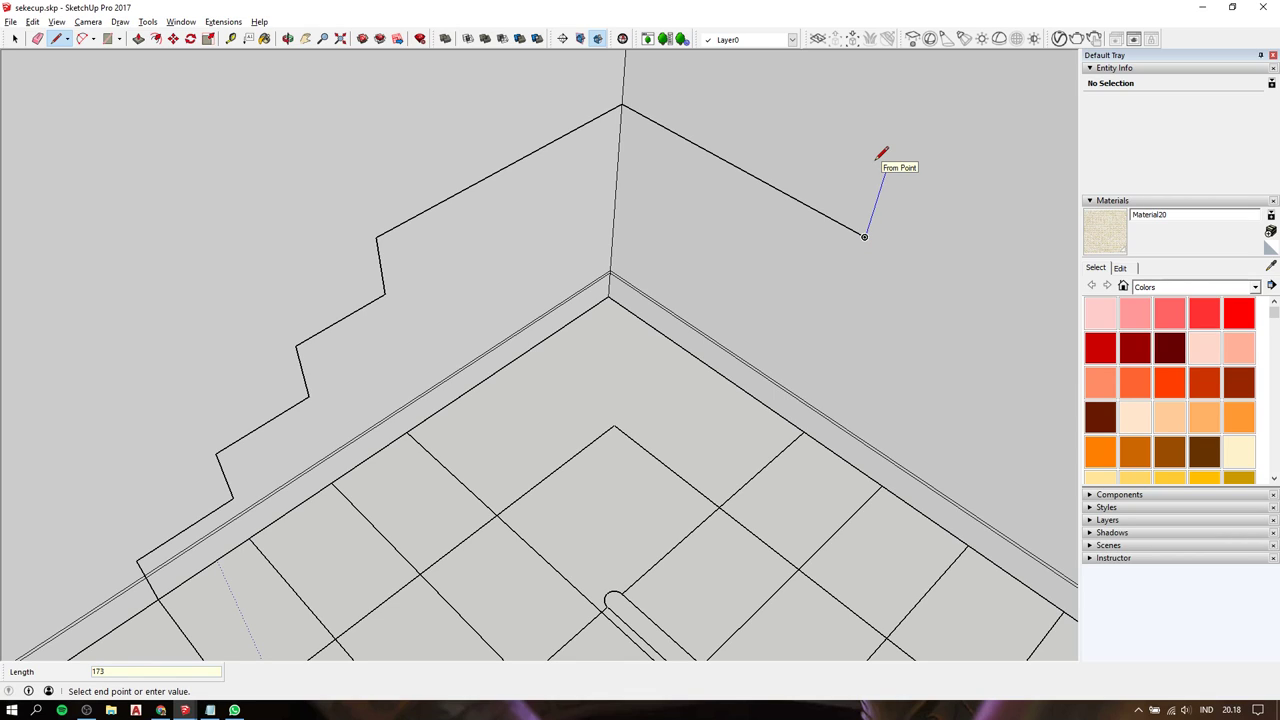
{"action": "scroll", "coordinate": [880, 156], "scroll_direction": "down", "scroll_amount": 1}
{"action": "scroll", "coordinate": [880, 156], "scroll_direction": "down", "scroll_amount": 1}
{"action": "left_click", "coordinate": [882, 170]}
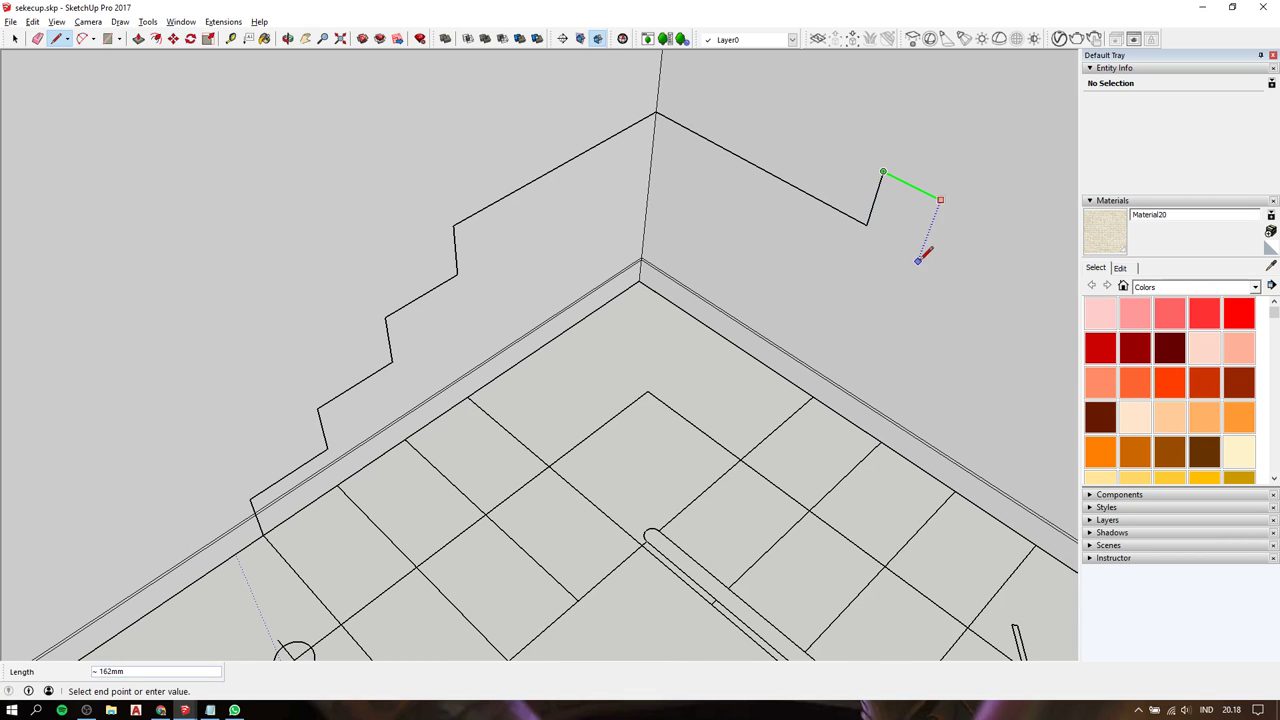
{"action": "left_click", "coordinate": [881, 420]}
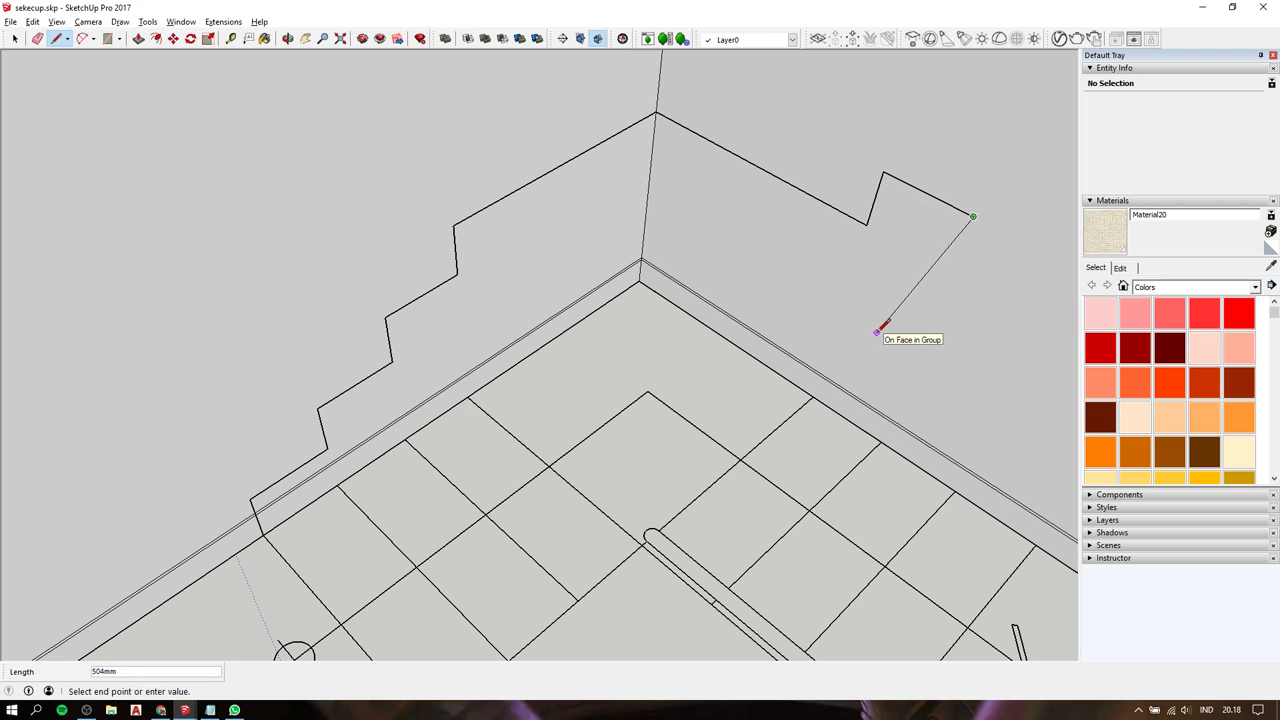
{"action": "mouse_move", "coordinate": [799, 266]}
{"action": "middle_mouse_down", "text": "shift"}
{"action": "mouse_move", "coordinate": [686, 271]}
{"action": "mouse_move", "coordinate": [761, 224]}
{"action": "middle_mouse_up", "text": "shift"}
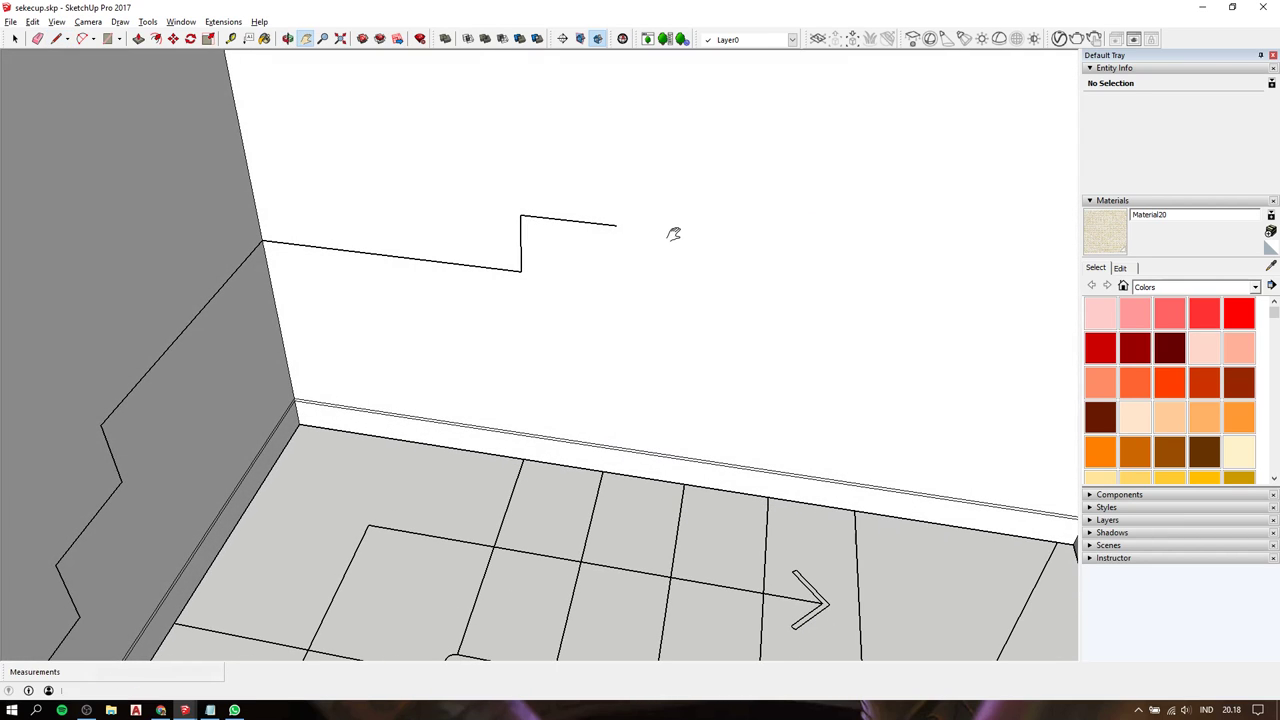
Copy the new step into a four-step run for the second flight.
{"action": "key", "text": "space"}
{"action": "key", "text": "m"}
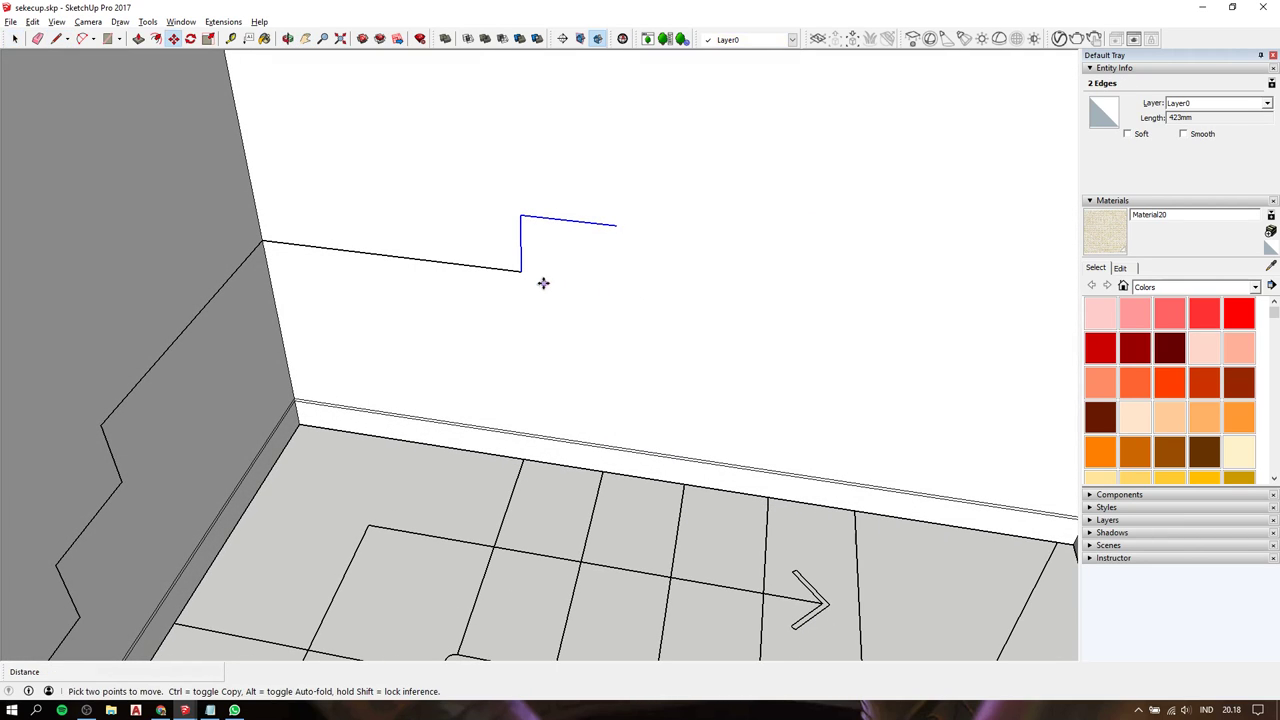
{"action": "left_click", "coordinate": [520, 271], "text": "ctrl"}
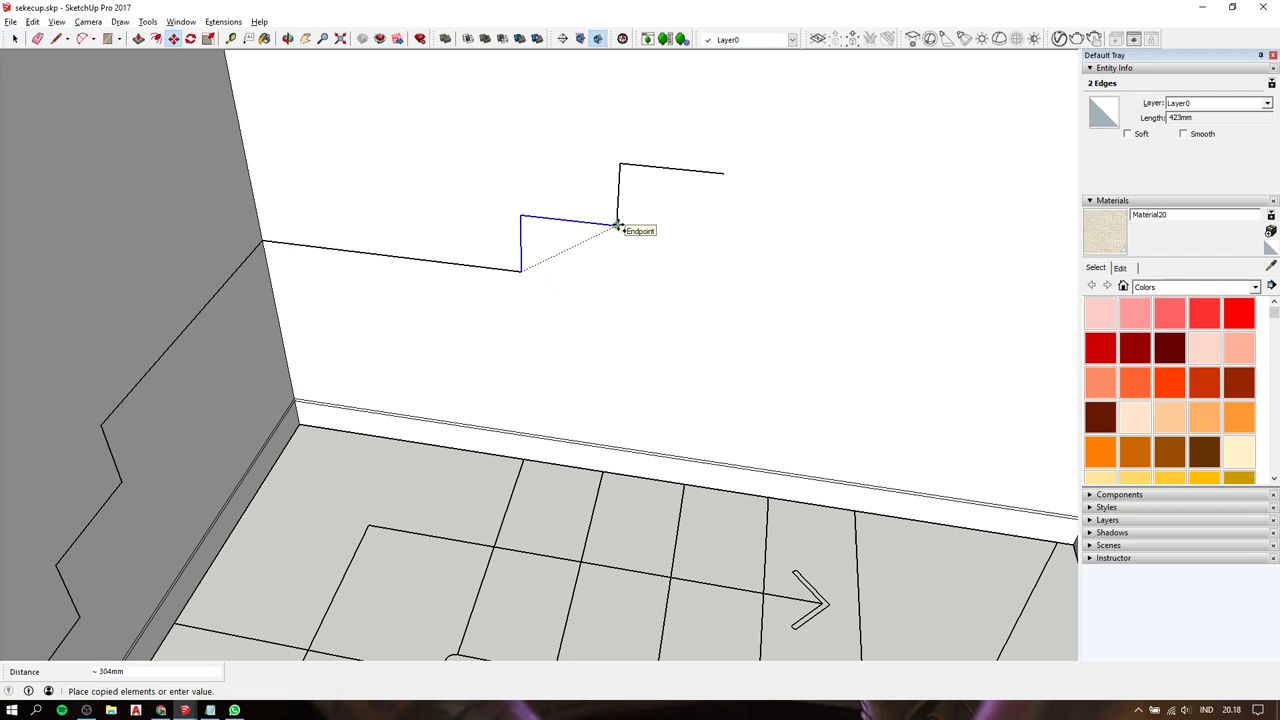
{"action": "left_click", "coordinate": [617, 225]}
{"action": "type", "text": "x4"}
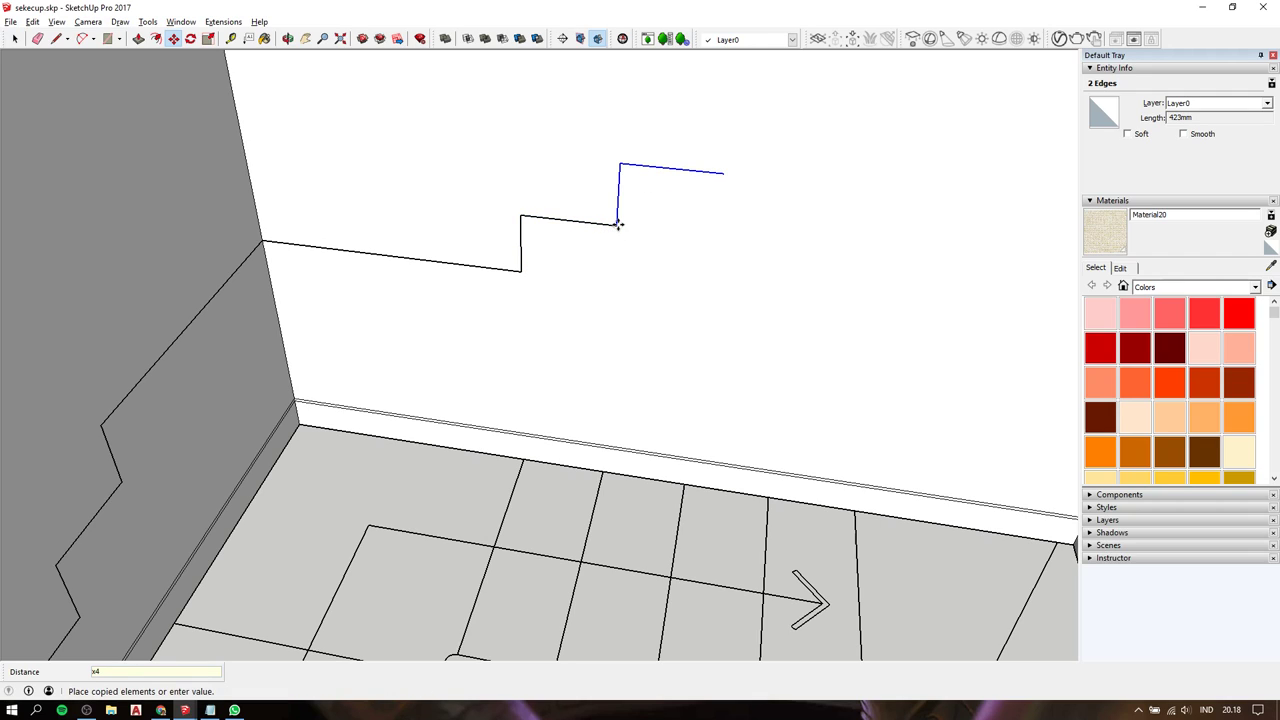
{"action": "key", "text": "Return"}
{"action": "mouse_move", "coordinate": [620, 226]}
{"action": "middle_mouse_down", "text": "shift"}
{"action": "mouse_move", "coordinate": [688, 344]}
{"action": "mouse_move", "coordinate": [751, 289]}
{"action": "mouse_move", "coordinate": [757, 329]}
{"action": "mouse_move", "coordinate": [608, 380]}
{"action": "mouse_move", "coordinate": [694, 366]}
{"action": "middle_mouse_up", "text": "shift"}
Draw the next landing edge from the flight's top along the red axis to the following corner.
{"action": "key", "text": "l"}
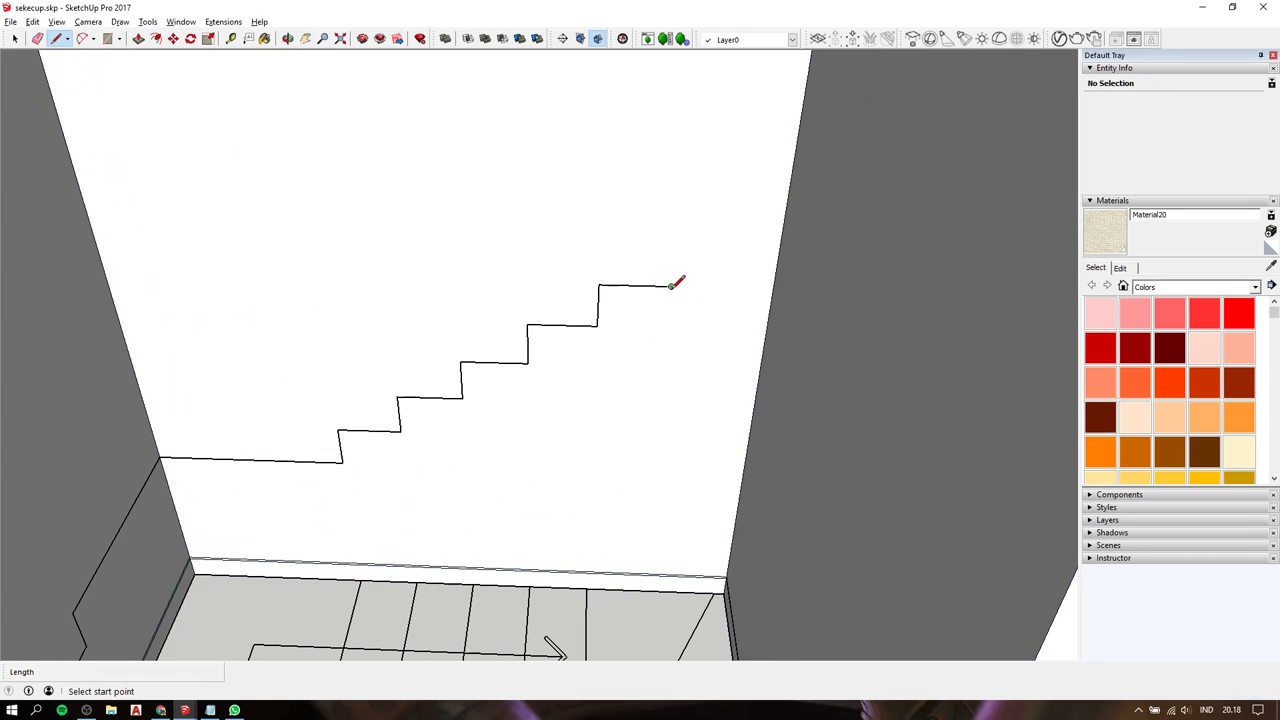
{"action": "left_click", "coordinate": [671, 287]}
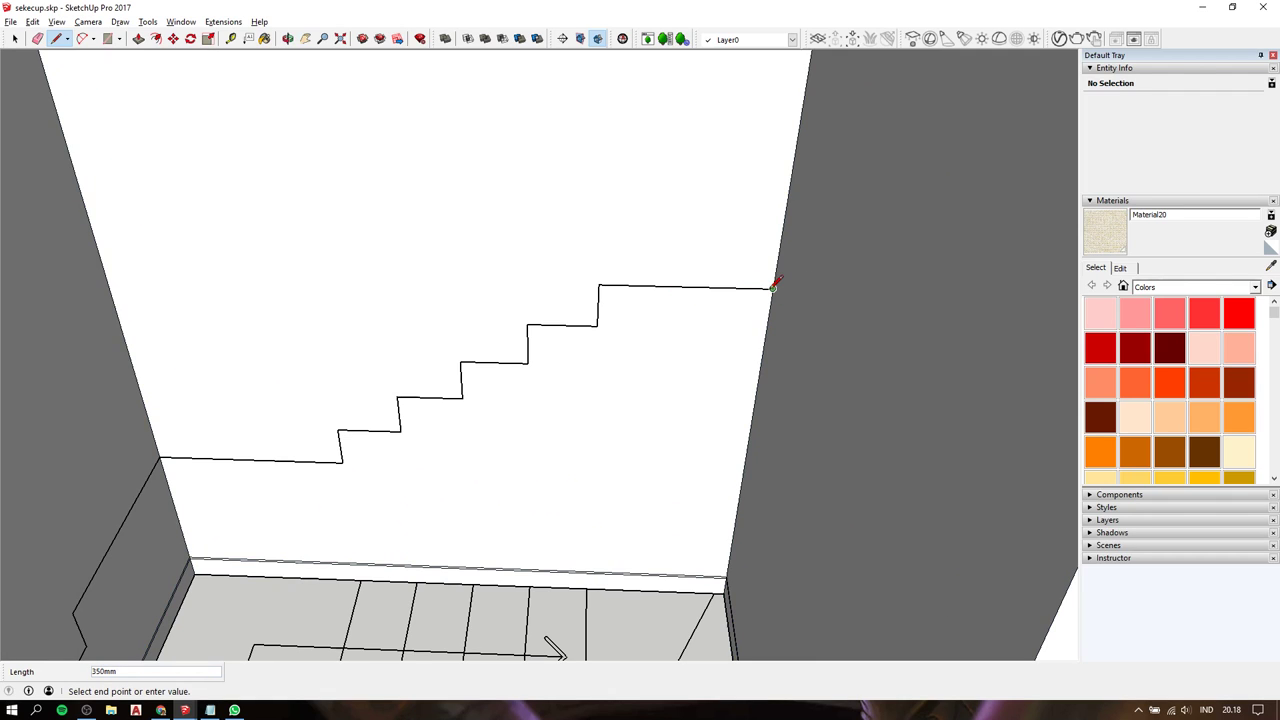
{"action": "mouse_move", "coordinate": [777, 282]}
{"action": "middle_mouse_down"}
{"action": "mouse_move", "coordinate": [760, 300]}
{"action": "mouse_move", "coordinate": [994, 303]}
{"action": "mouse_move", "coordinate": [968, 314]}
{"action": "mouse_move", "coordinate": [960, 460]}
{"action": "middle_mouse_up"}
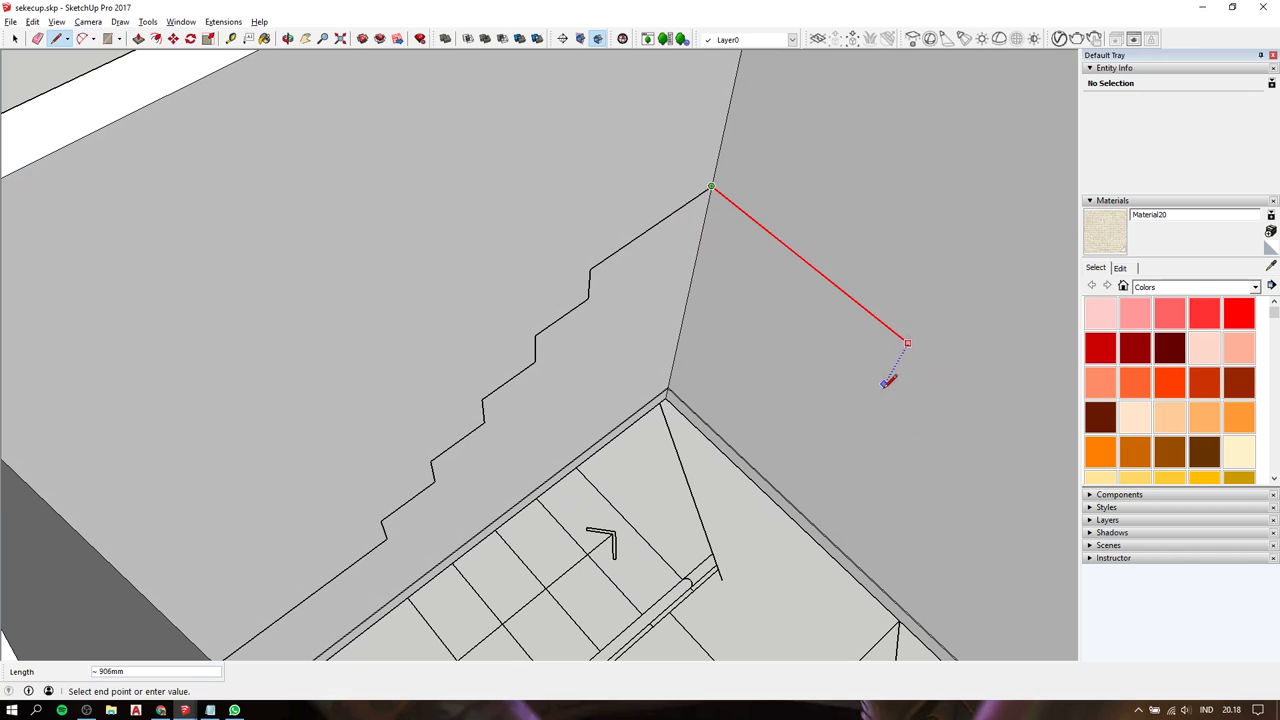
{"action": "key", "text": "shift"}
{"action": "left_click", "coordinate": [706, 578]}
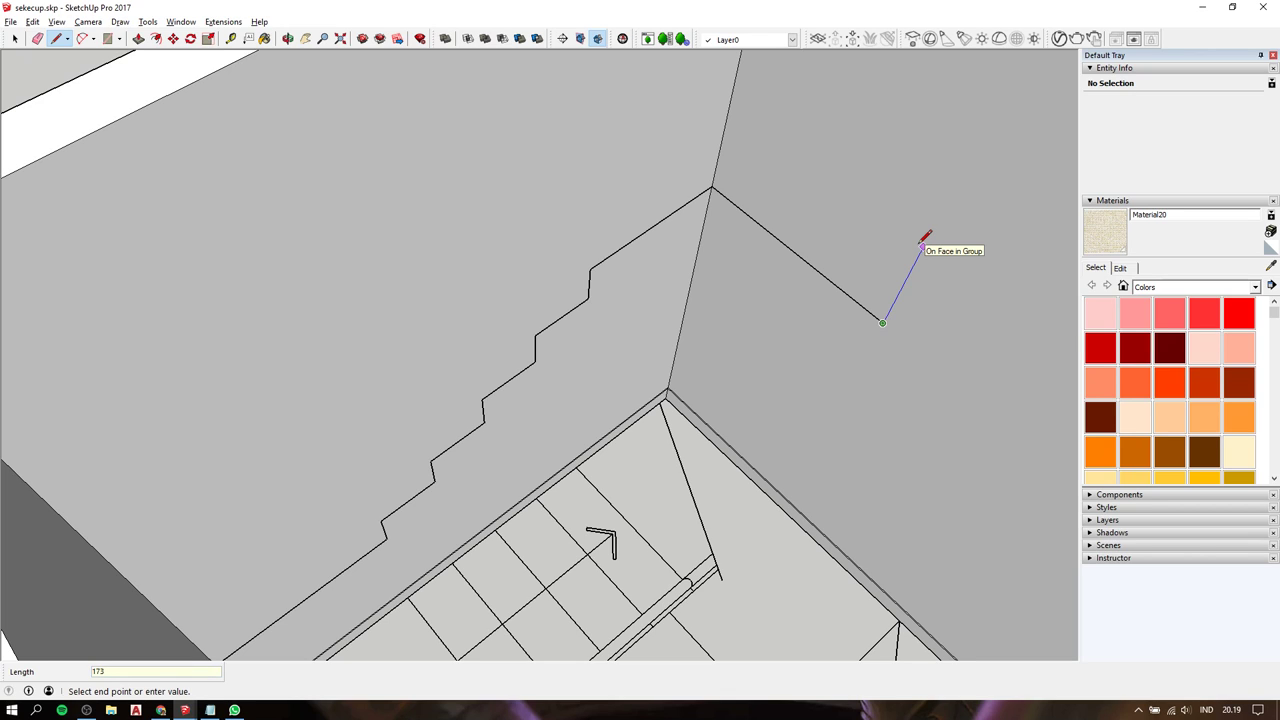
{"action": "scroll", "coordinate": [986, 330], "scroll_direction": "down", "scroll_amount": 2}
Draw a new riser and 250 mm tread at the end of the step profile.
{"action": "middle_click_drag", "start_coordinate": [989, 337], "coordinate": [1072, 341]}
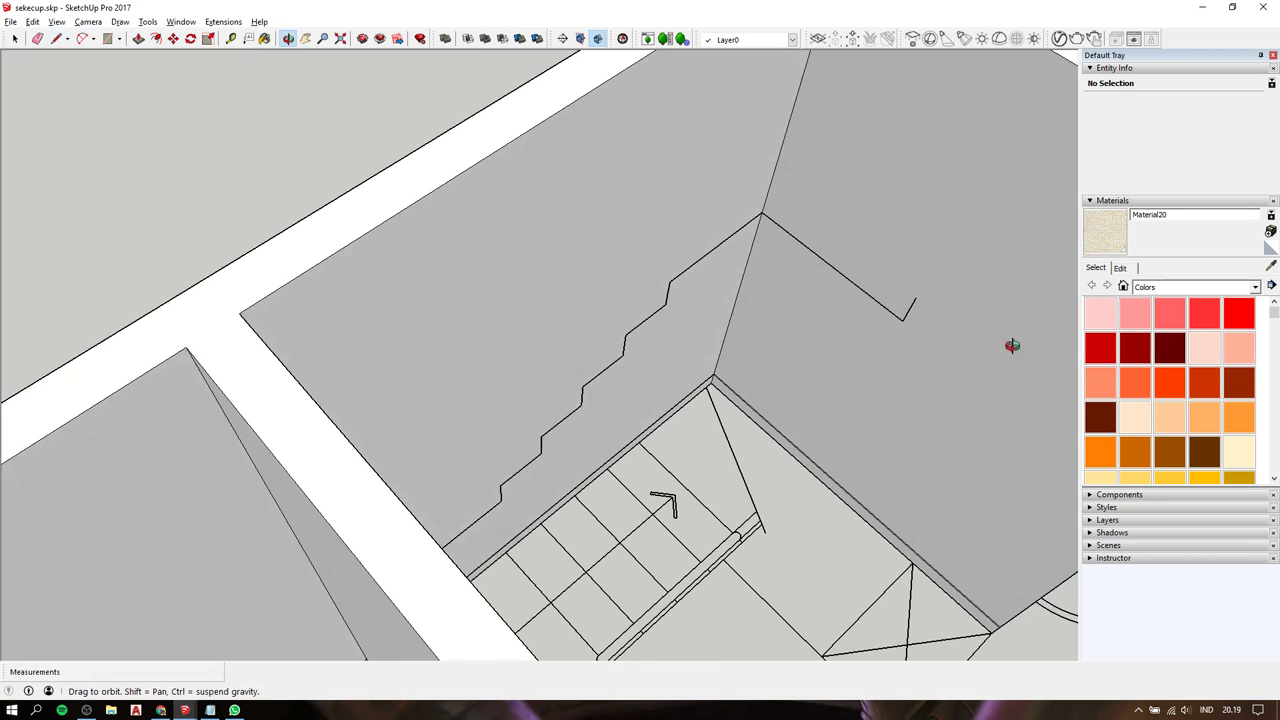
{"action": "mouse_move", "coordinate": [966, 286]}
{"action": "middle_mouse_down", "text": "shift"}
{"action": "mouse_move", "coordinate": [789, 286]}
{"action": "mouse_move", "coordinate": [620, 309]}
{"action": "mouse_move", "coordinate": [771, 323]}
{"action": "mouse_move", "coordinate": [735, 302]}
{"action": "middle_mouse_up", "text": "shift"}
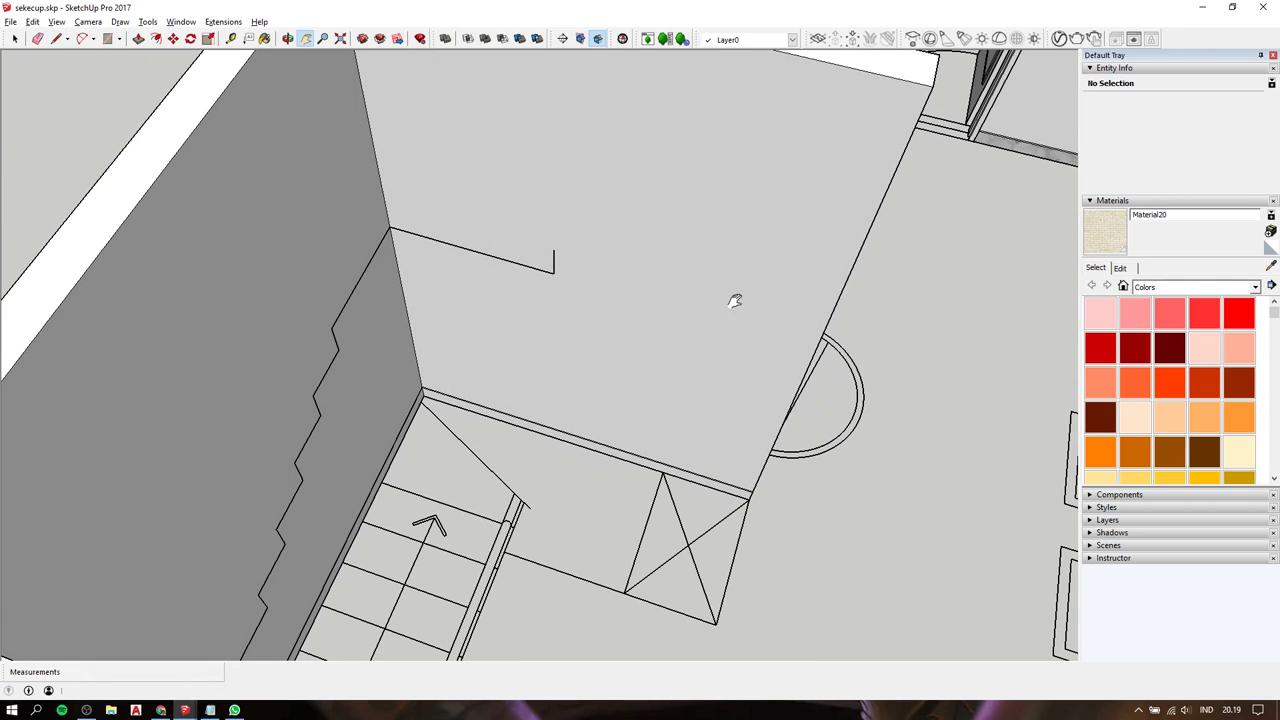
{"action": "middle_click_drag", "start_coordinate": [591, 250], "coordinate": [594, 254], "text": "shift"}
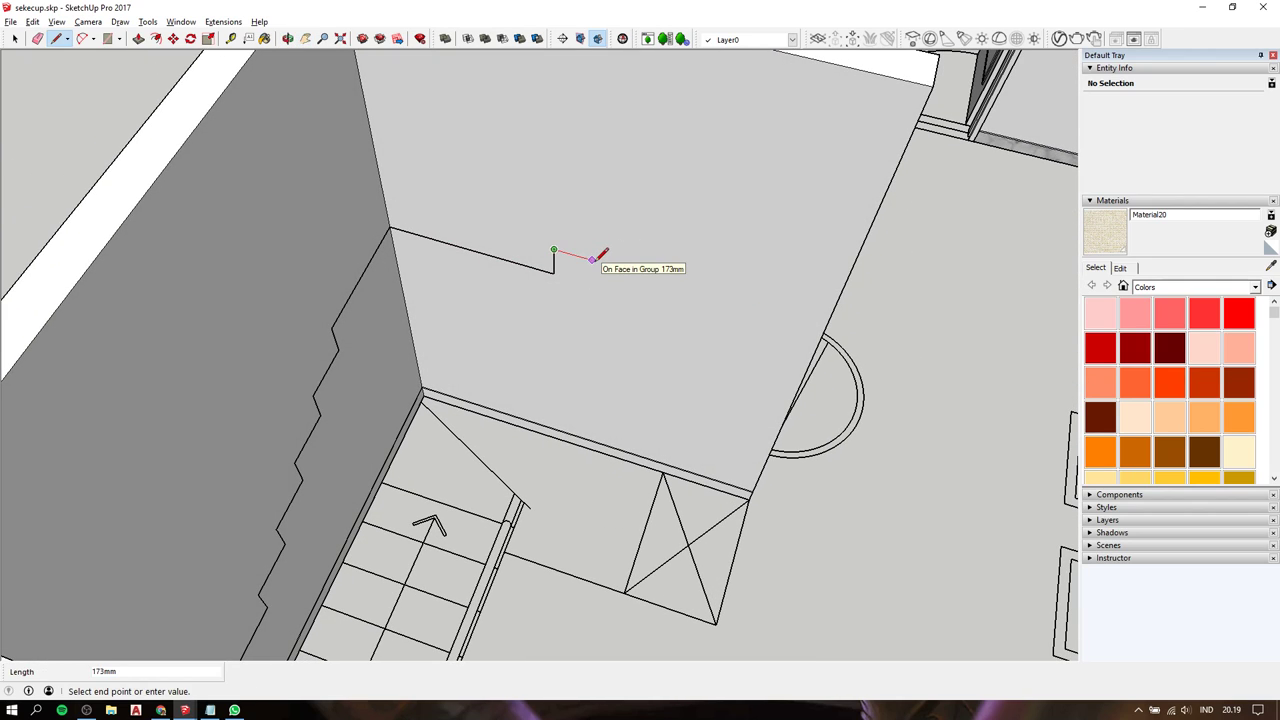
{"action": "scroll", "coordinate": [592, 260], "scroll_direction": "down", "scroll_amount": 3}
{"action": "scroll", "coordinate": [592, 258], "scroll_direction": "down", "scroll_amount": 2}
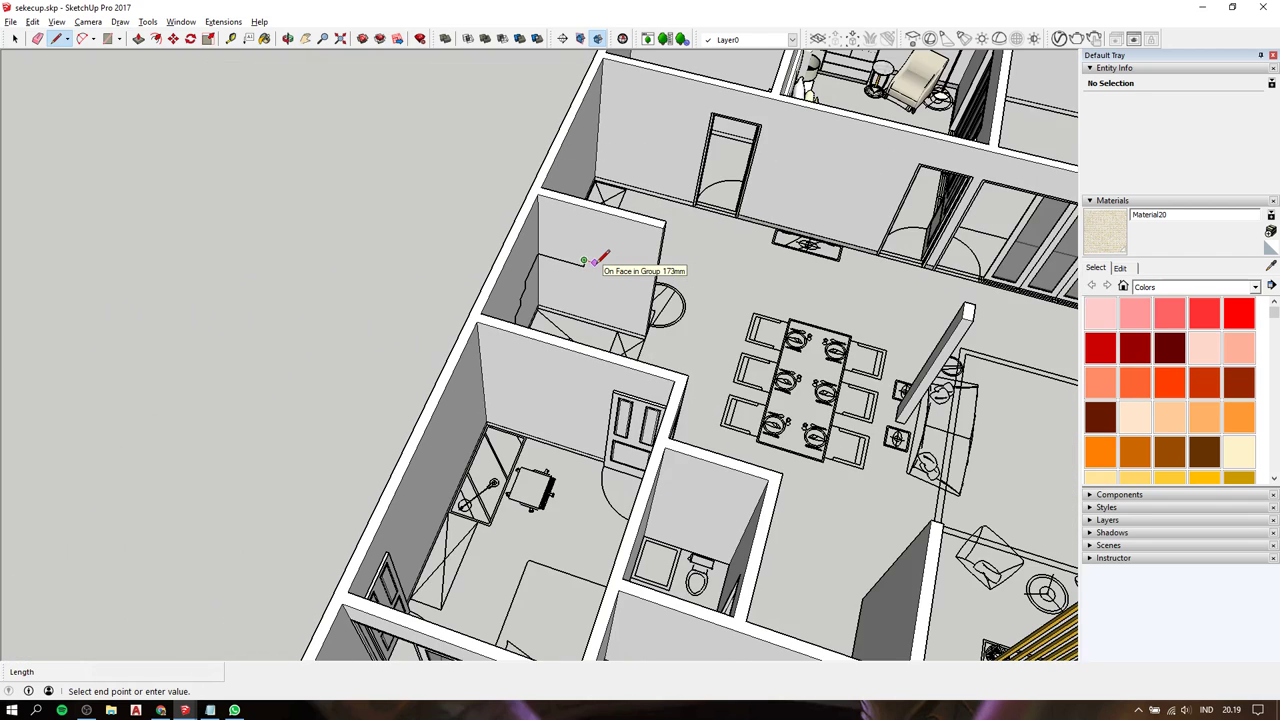
{"action": "scroll", "coordinate": [594, 261], "scroll_direction": "up", "scroll_amount": 5}
{"action": "key", "text": "space"}
{"action": "scroll", "coordinate": [494, 290], "scroll_direction": "up", "scroll_amount": 2}
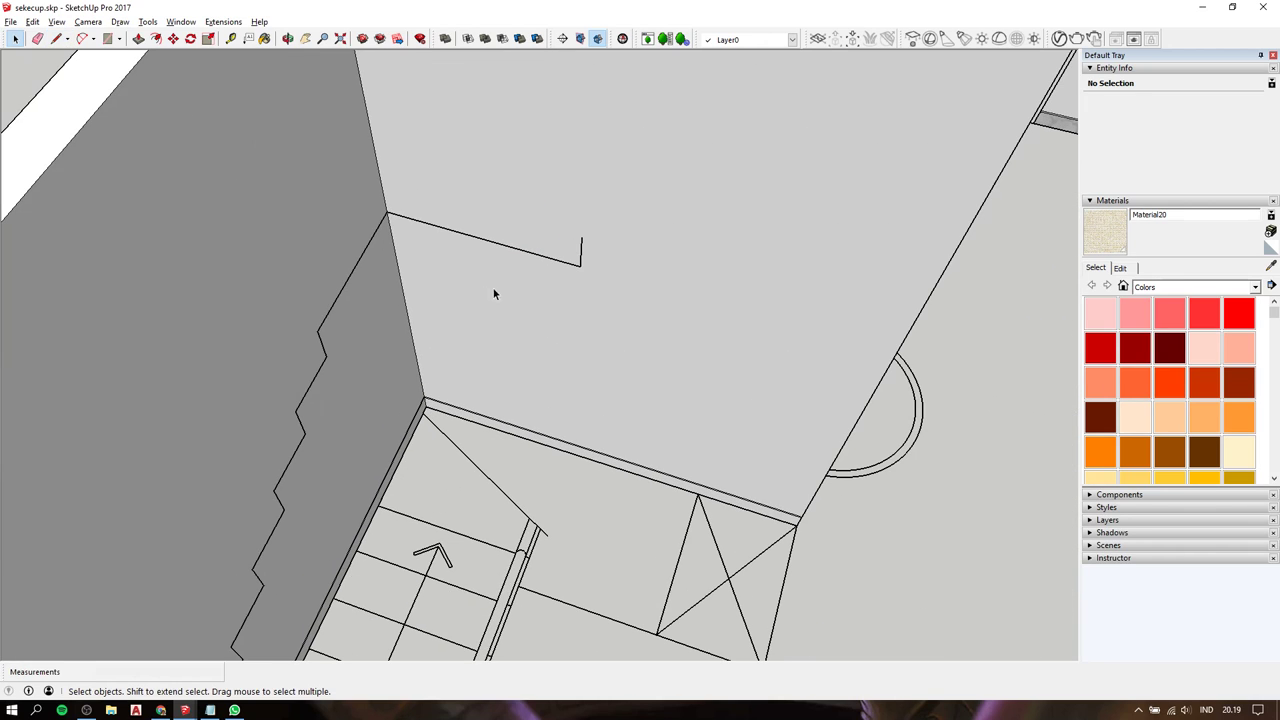
{"action": "key", "text": "t"}
{"action": "left_click", "coordinate": [296, 410]}
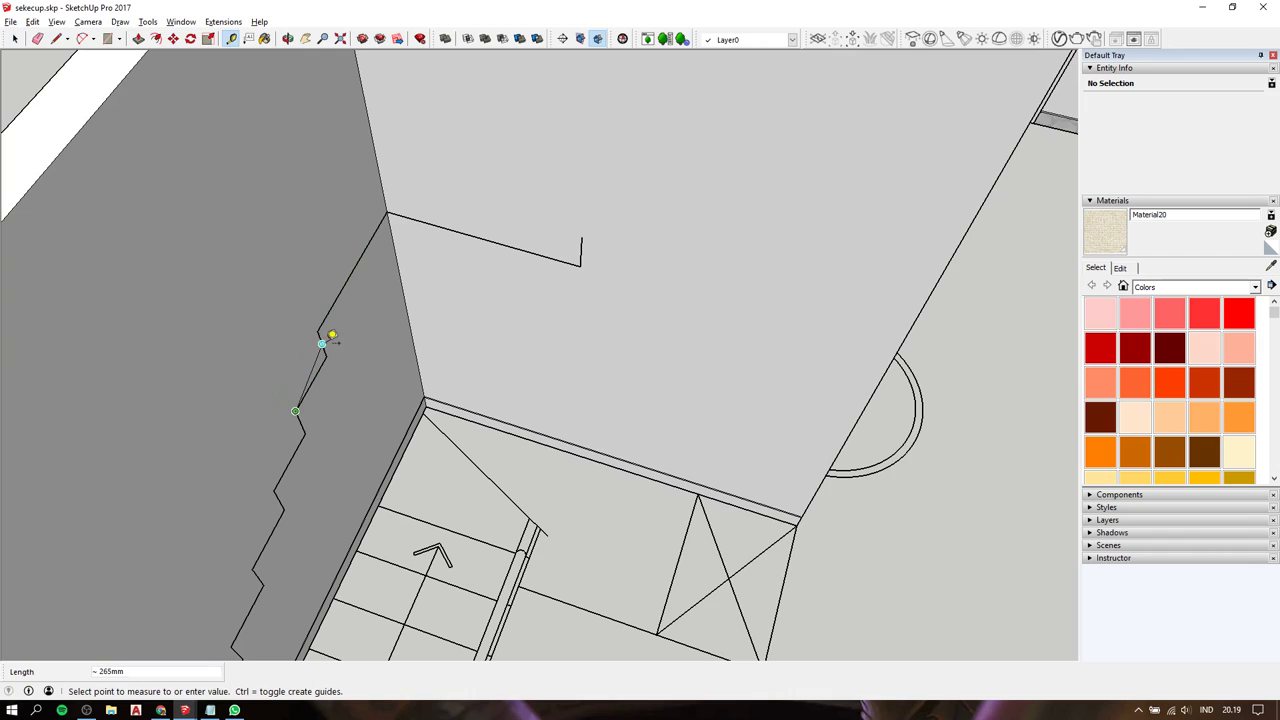
{"action": "key", "text": "space"}
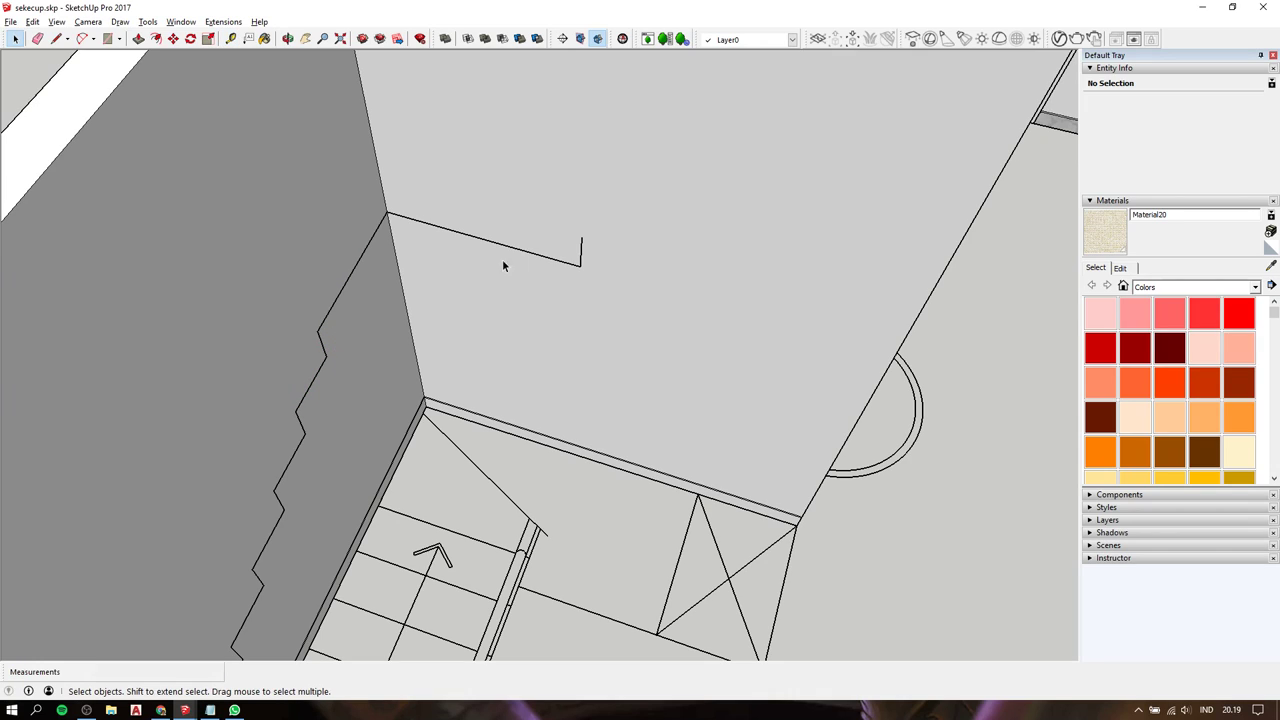
{"action": "key", "text": "l"}
{"action": "left_click", "coordinate": [581, 238]}
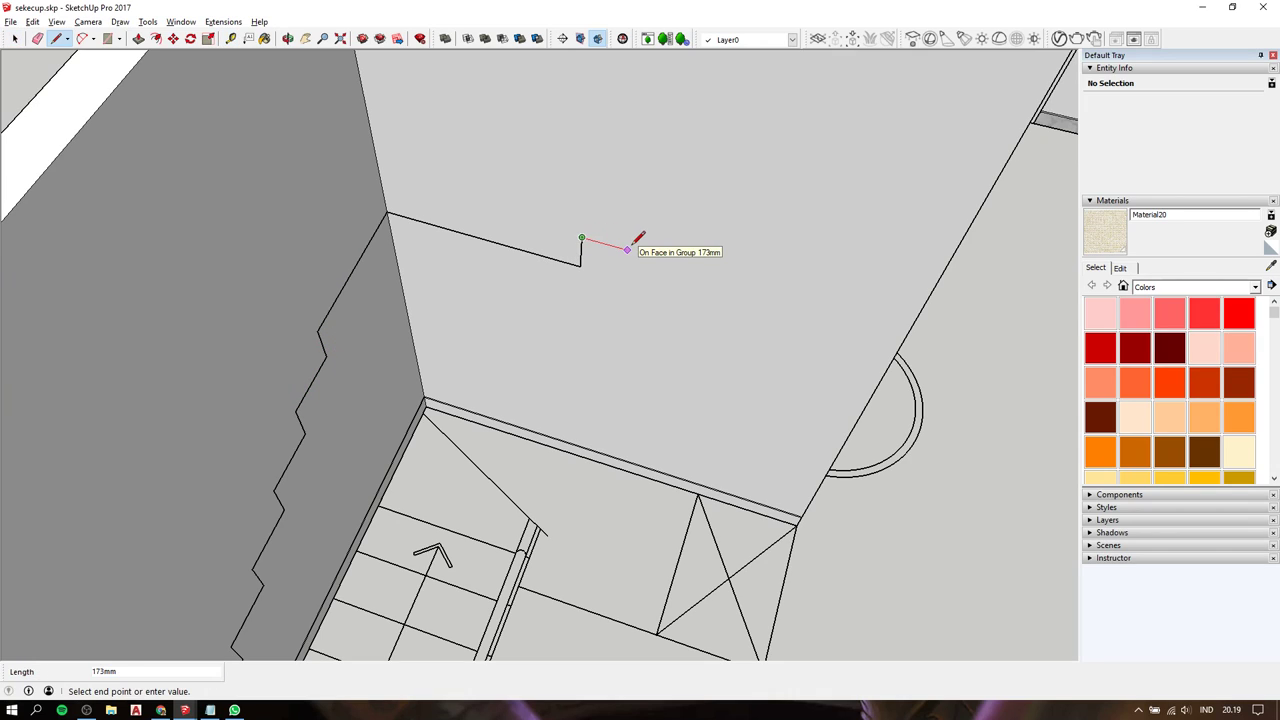
{"action": "key", "text": "Return"}
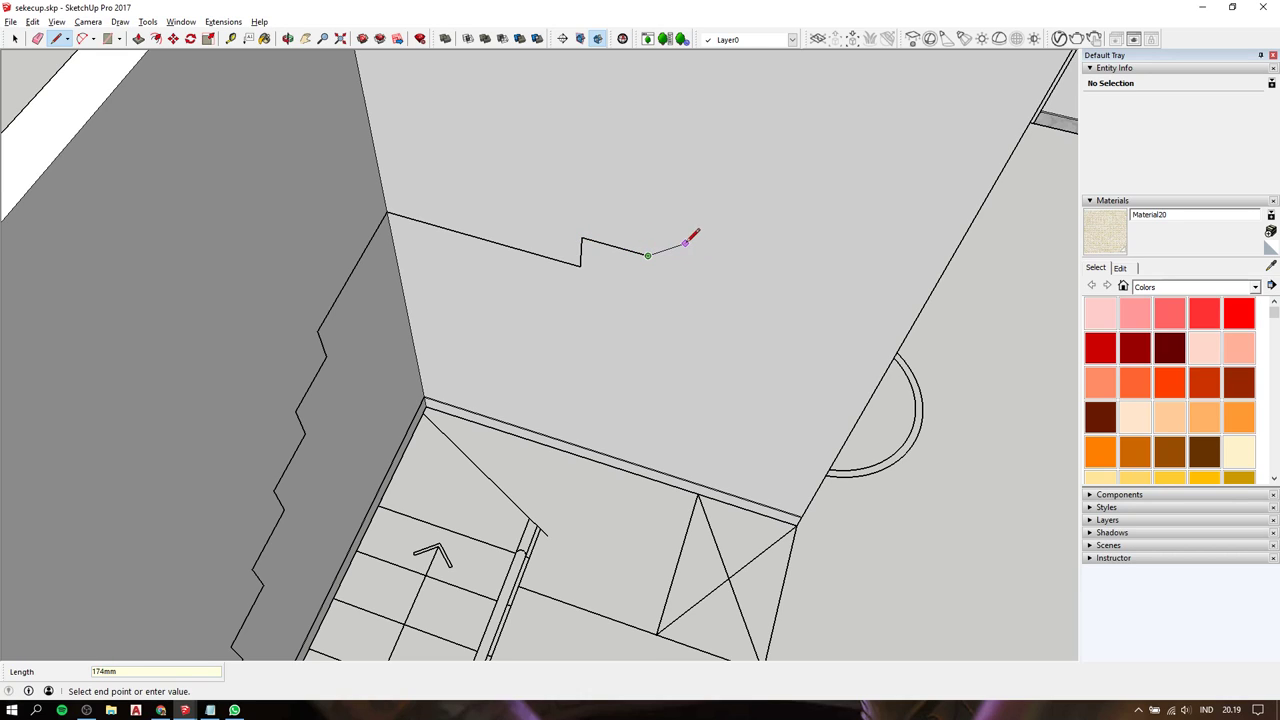
Copy the new step with Move+Ctrl and repeat it four times along the wall.
{"action": "key", "text": "space"}
{"action": "left_click_drag", "start_coordinate": [534, 210], "coordinate": [688, 328]}
{"action": "key", "text": "m"}
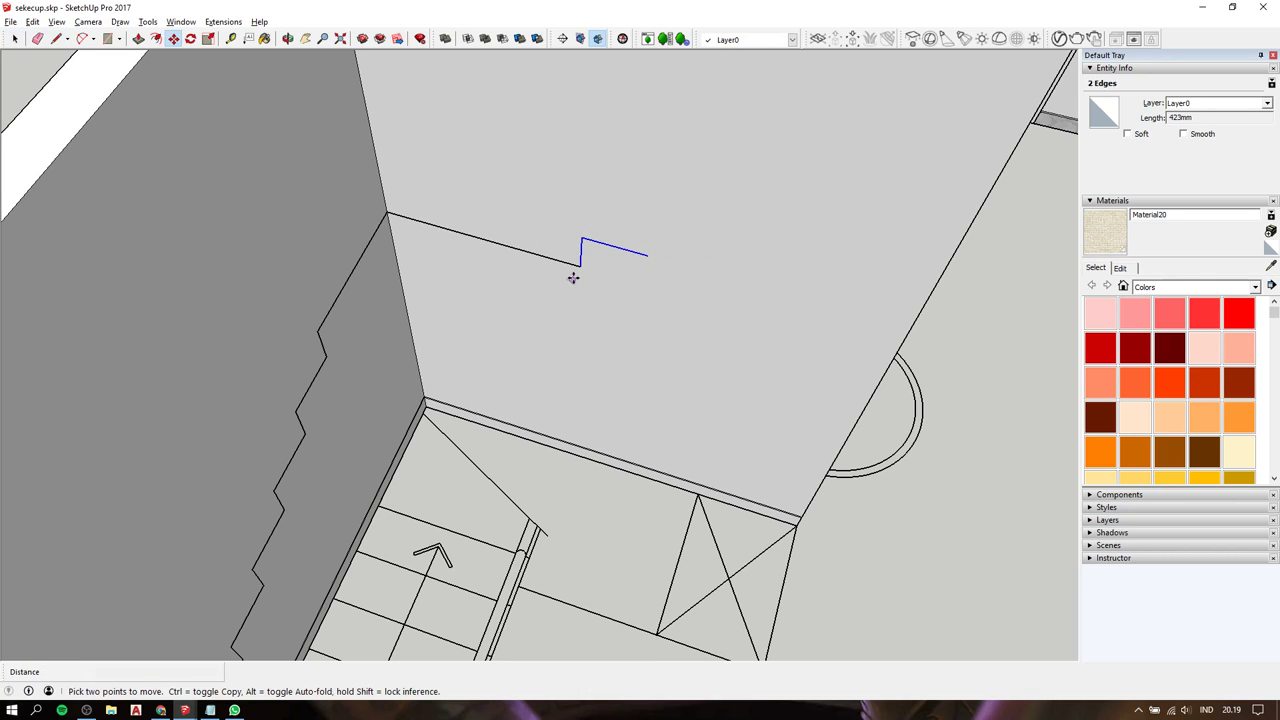
{"action": "left_click", "coordinate": [581, 265]}
{"action": "key", "text": "ctrl"}
{"action": "left_click", "coordinate": [648, 254]}
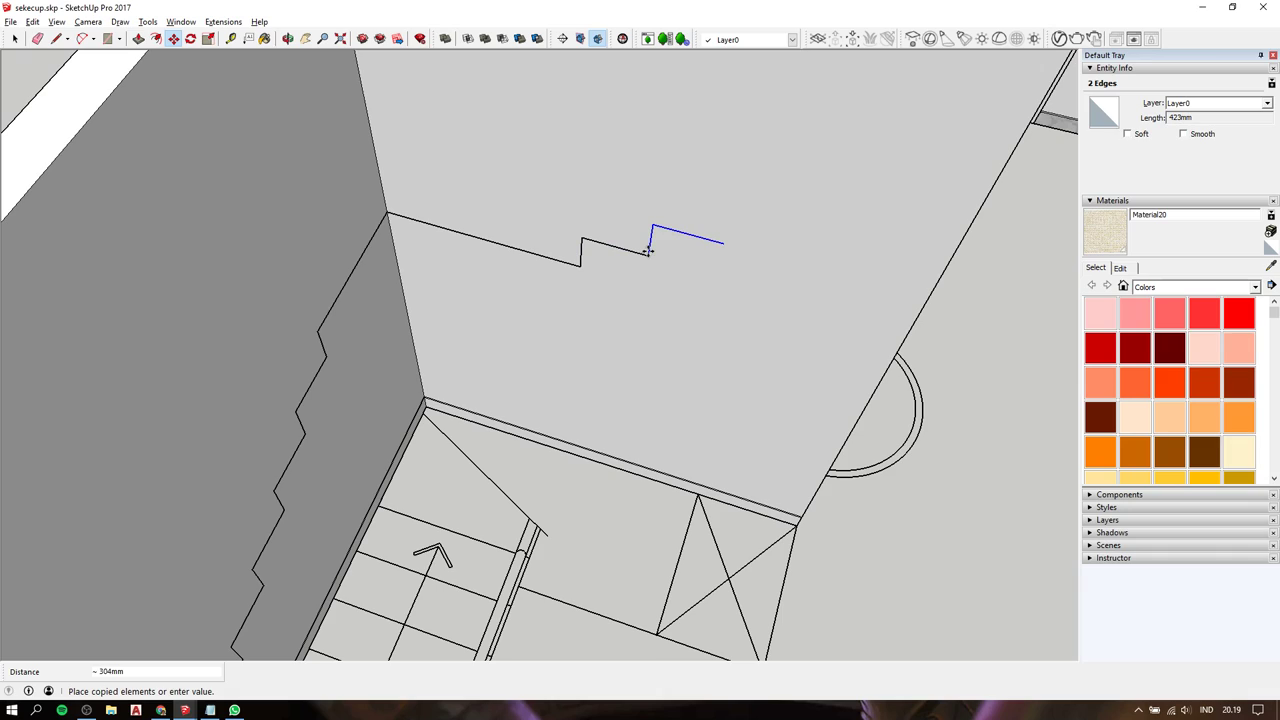
{"action": "key", "text": "Return"}
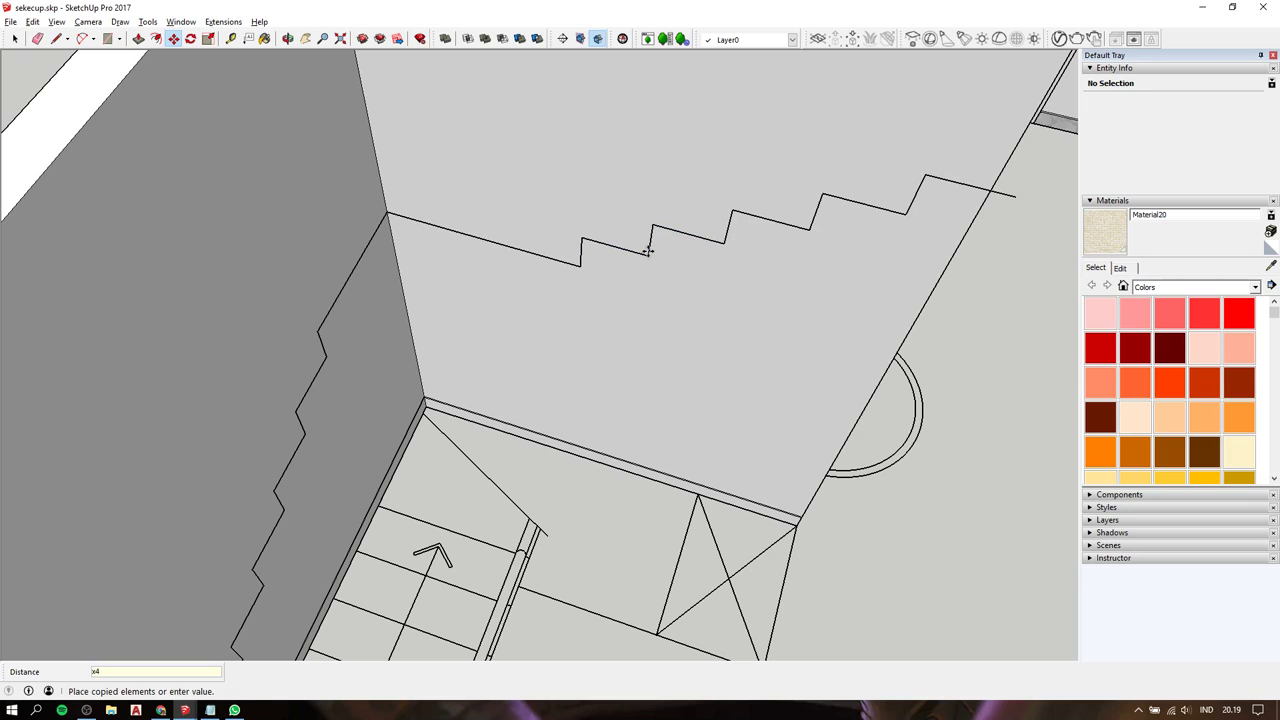
{"action": "mouse_move", "coordinate": [648, 252]}
{"action": "middle_mouse_down"}
{"action": "mouse_move", "coordinate": [743, 186]}
{"action": "mouse_move", "coordinate": [214, 217]}
{"action": "middle_mouse_up"}
Copy the top step once more onto the top corner of the profile.
{"action": "key", "text": "m"}
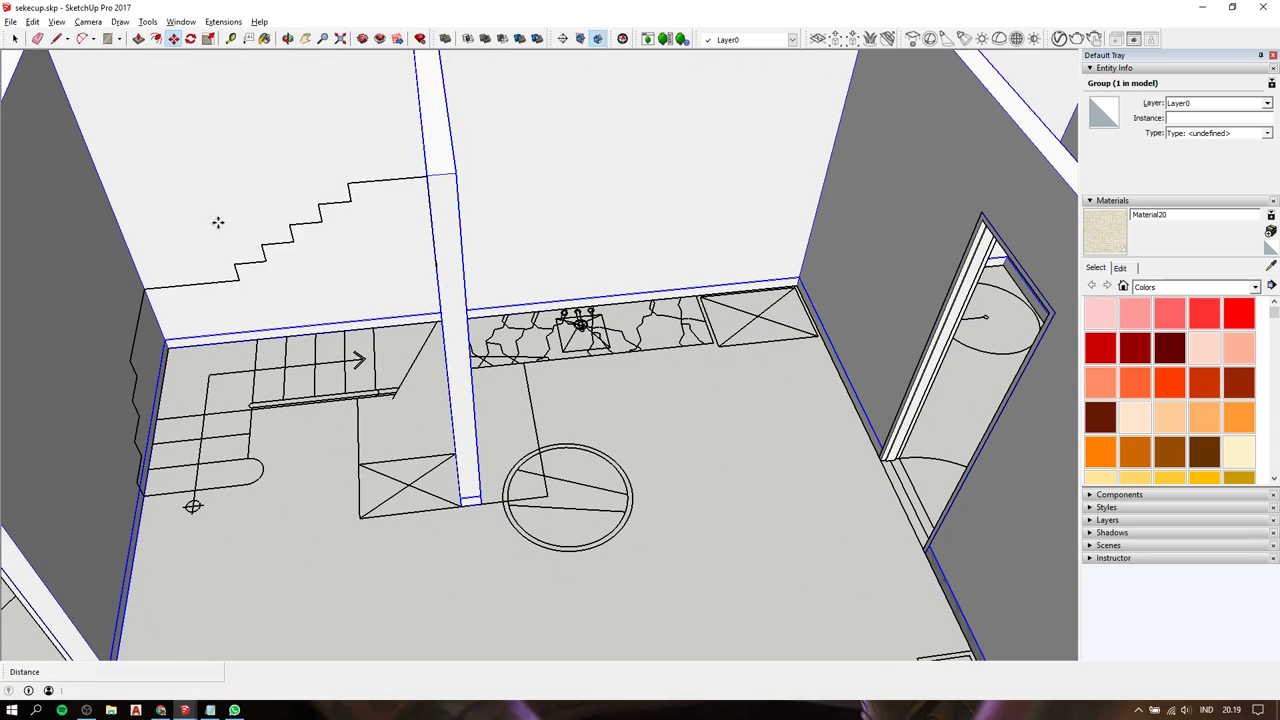
{"action": "middle_click_drag", "start_coordinate": [218, 222], "coordinate": [771, 286]}
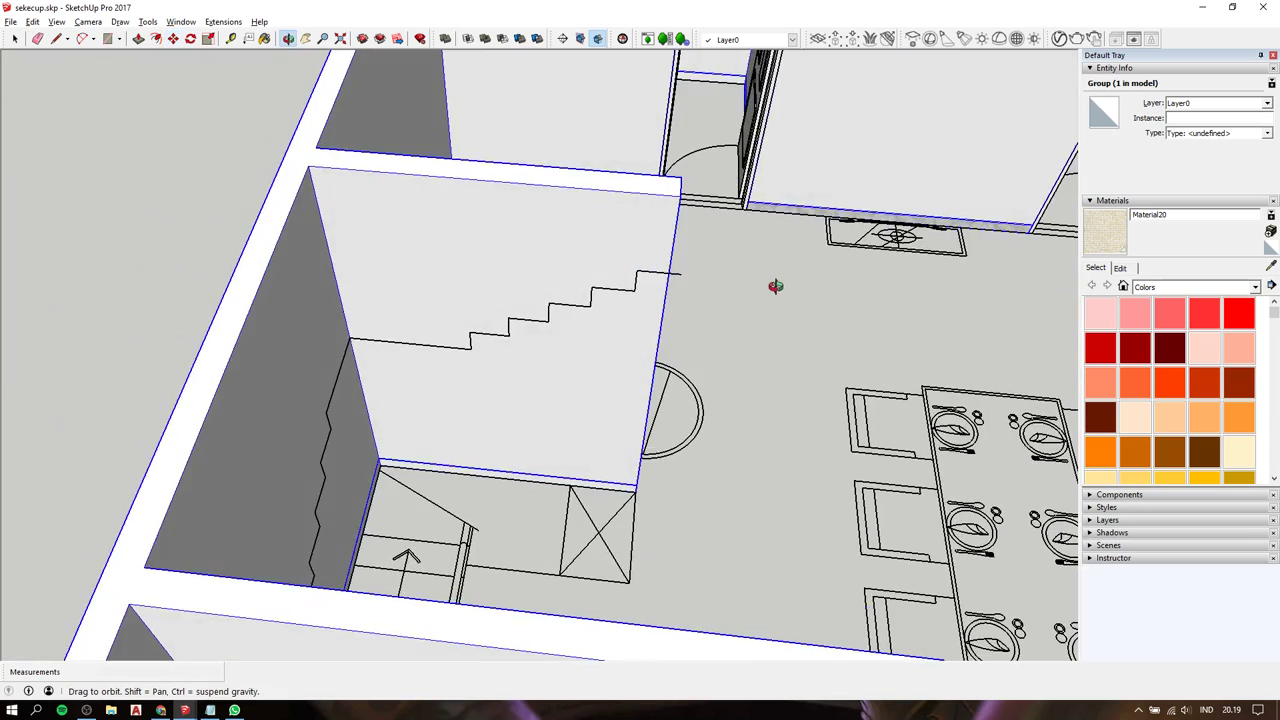
{"action": "scroll", "coordinate": [628, 262], "scroll_direction": "up", "scroll_amount": 2}
{"action": "key", "text": "space"}
{"action": "left_click_drag", "start_coordinate": [628, 262], "coordinate": [787, 371]}
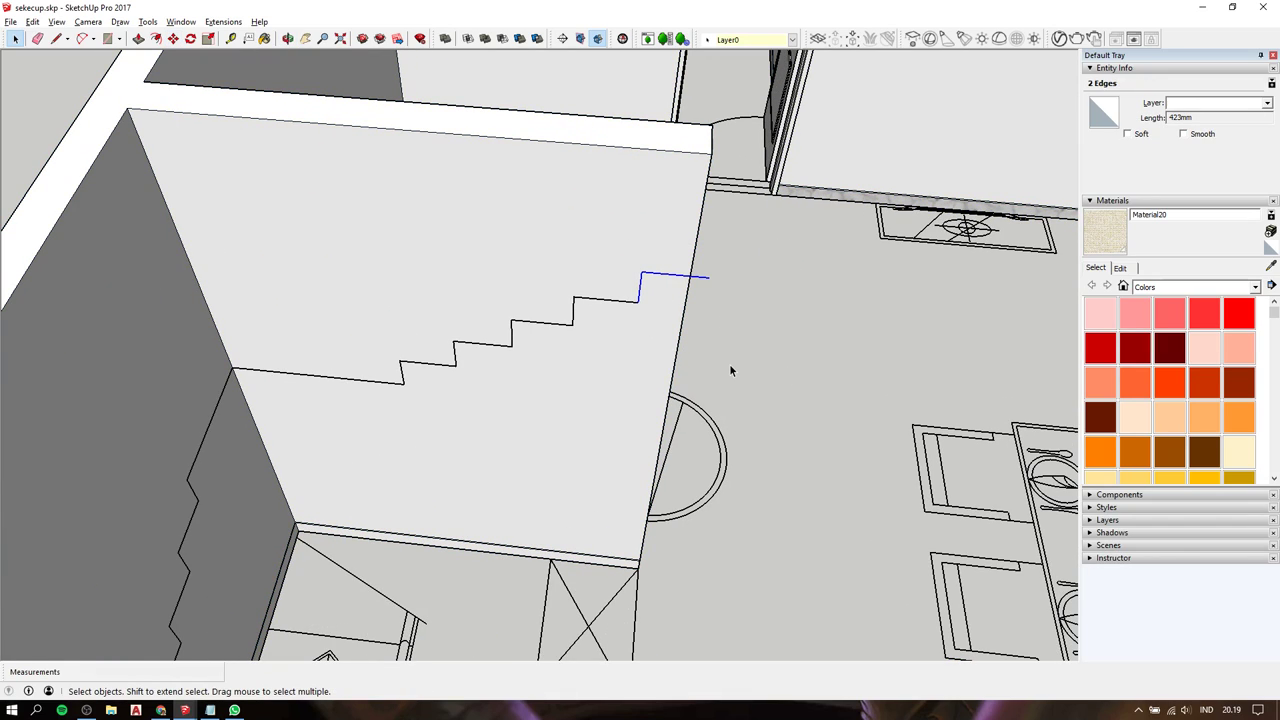
{"action": "key", "text": "m"}
{"action": "left_click", "coordinate": [641, 302]}
{"action": "key", "text": "ctrl"}
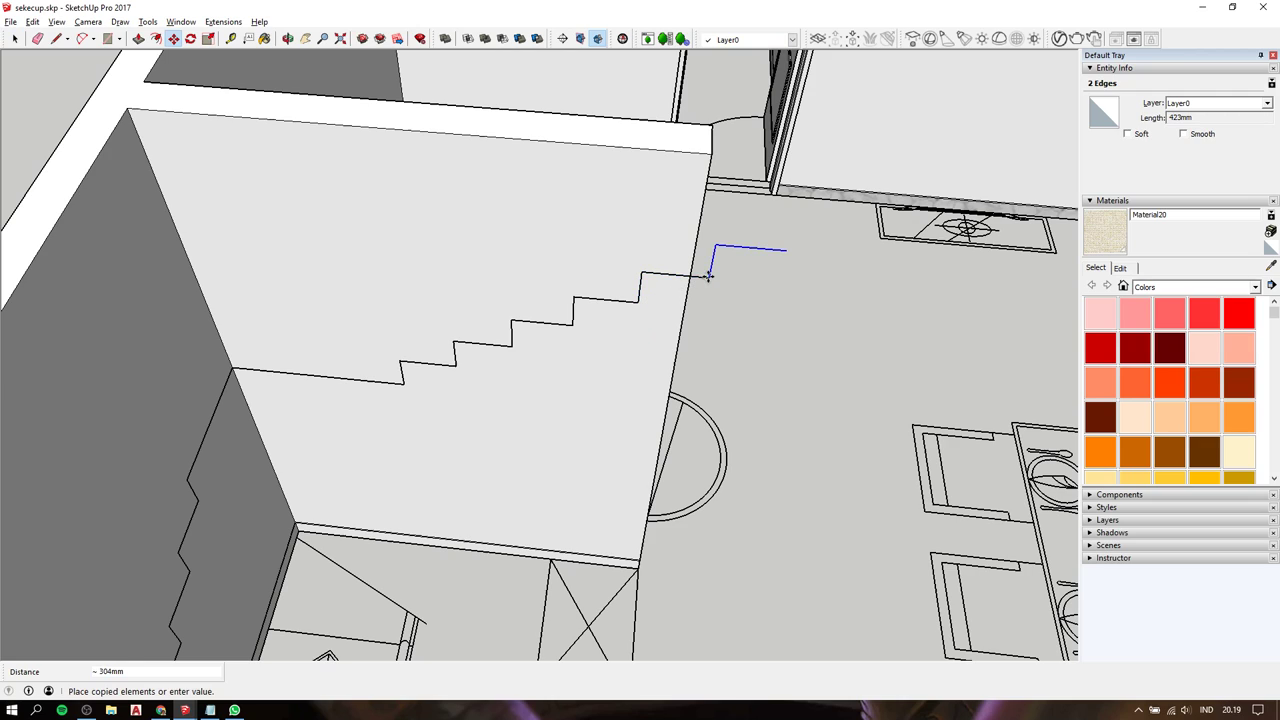
{"action": "left_click", "coordinate": [709, 276]}
Orbit out to view the whole stairwell profile and clear the selection.
{"action": "mouse_move", "coordinate": [709, 274]}
{"action": "middle_mouse_down"}
{"action": "mouse_move", "coordinate": [677, 209]}
{"action": "mouse_move", "coordinate": [609, 181]}
{"action": "mouse_move", "coordinate": [542, 83]}
{"action": "mouse_move", "coordinate": [586, 57]}
{"action": "mouse_move", "coordinate": [609, 71]}
{"action": "mouse_move", "coordinate": [620, 106]}
{"action": "mouse_move", "coordinate": [526, 224]}
{"action": "middle_mouse_up"}
{"action": "scroll", "coordinate": [486, 266], "scroll_direction": "down", "scroll_amount": 2}
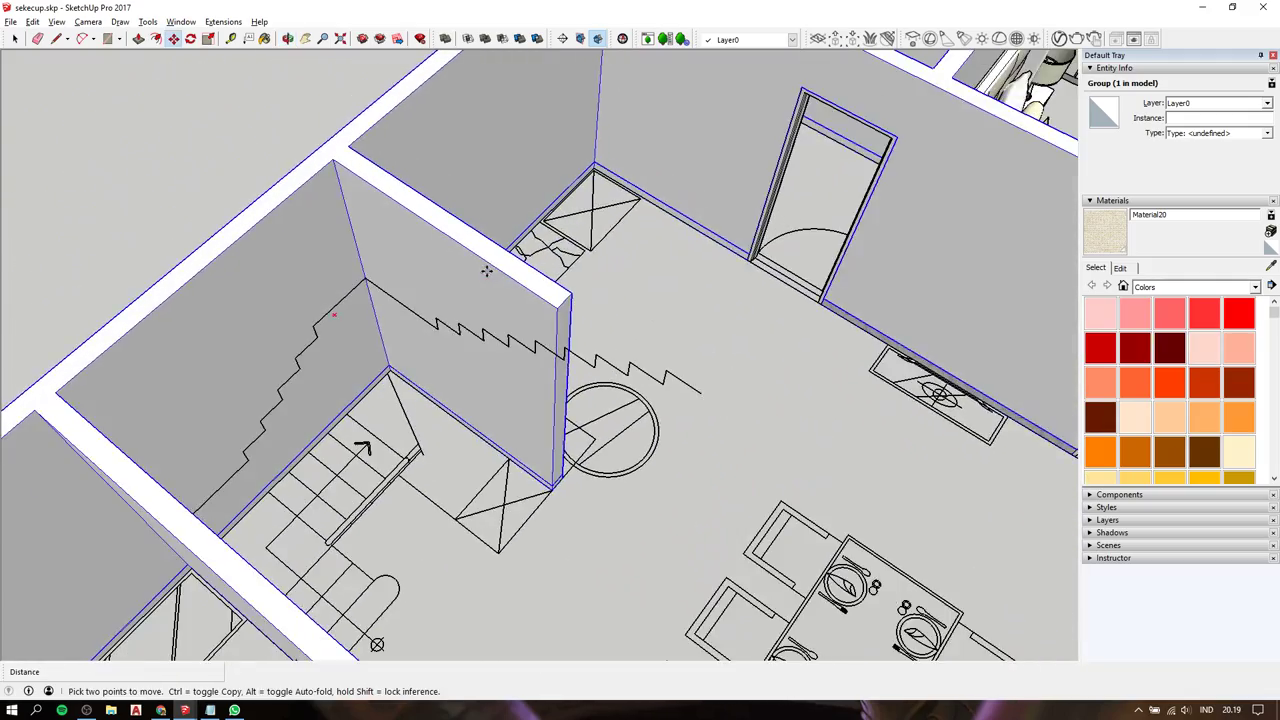
{"action": "scroll", "coordinate": [486, 270], "scroll_direction": "down", "scroll_amount": 2}
{"action": "middle_click_drag", "start_coordinate": [486, 270], "coordinate": [591, 237]}
{"action": "key", "text": "space"}
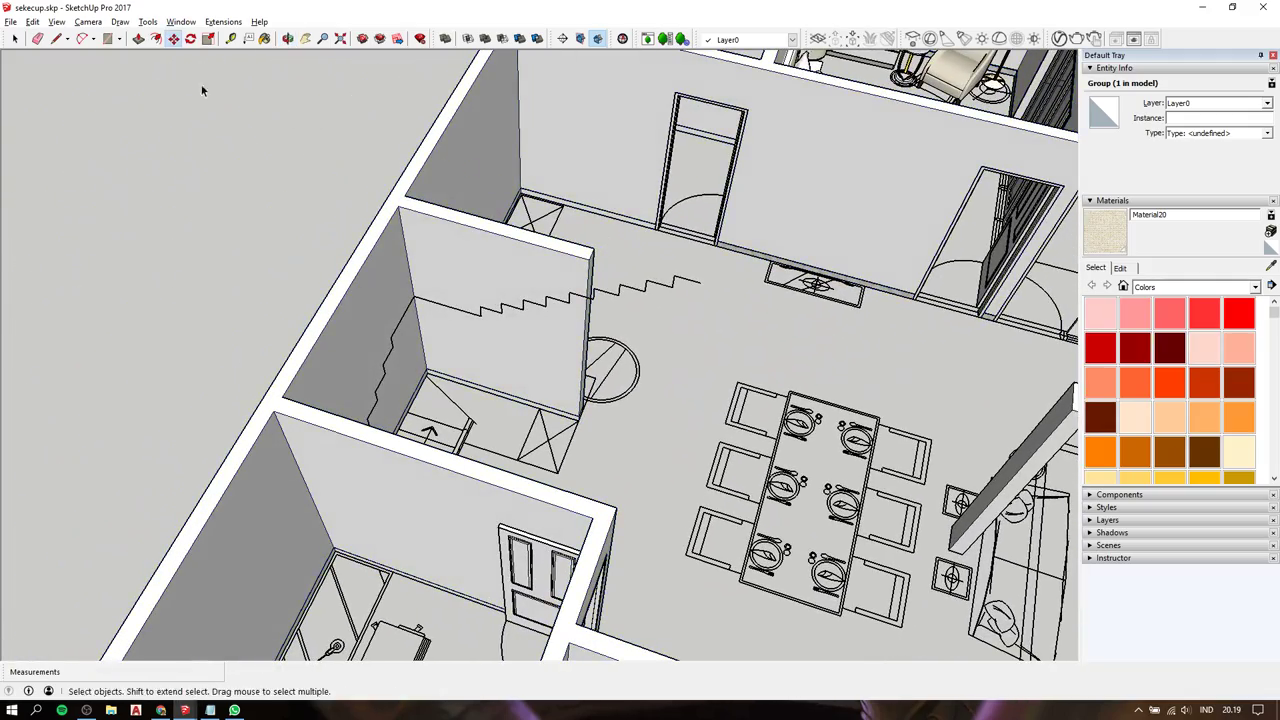
{"action": "left_click", "coordinate": [200, 89]}
{"action": "left_click", "coordinate": [34, 22]}
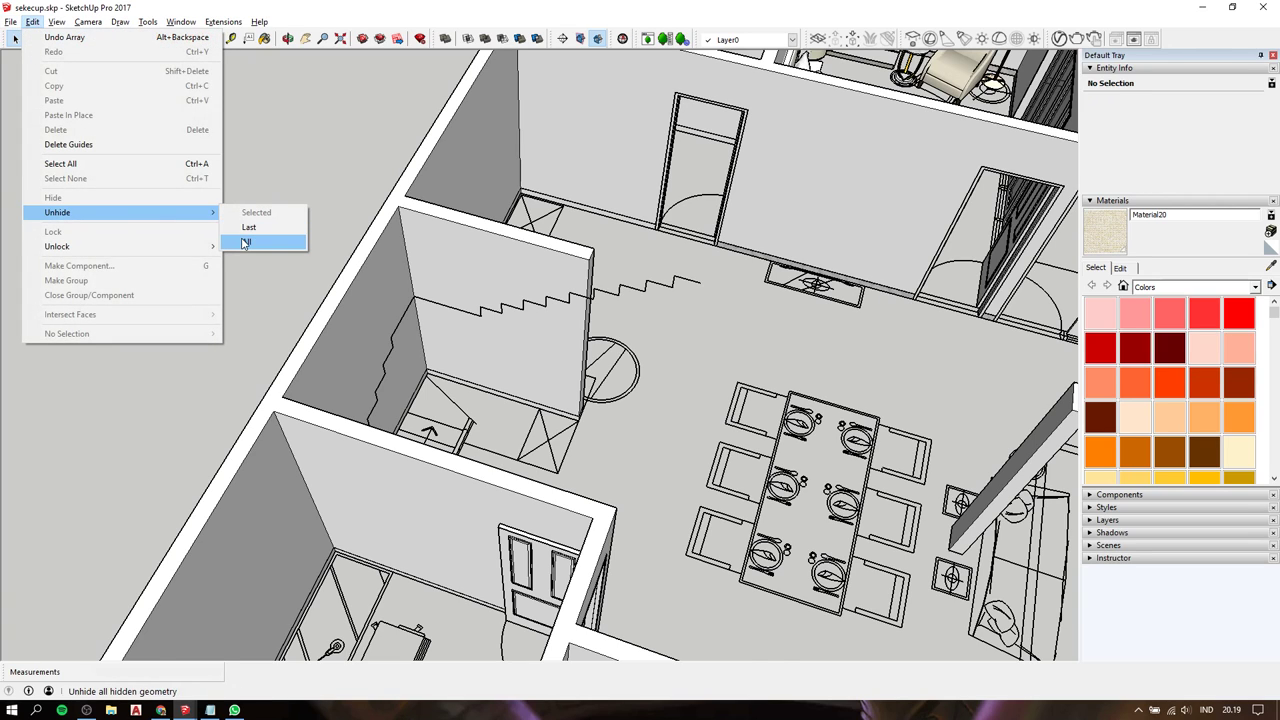
Unhide all geometry via Edit > Unhide > All and zoom into the stair room.
{"action": "left_click", "coordinate": [241, 239]}
{"action": "mouse_move", "coordinate": [448, 217]}
{"action": "middle_mouse_down"}
{"action": "mouse_move", "coordinate": [534, 340]}
{"action": "mouse_move", "coordinate": [686, 251]}
{"action": "mouse_move", "coordinate": [754, 246]}
{"action": "mouse_move", "coordinate": [829, 214]}
{"action": "mouse_move", "coordinate": [831, 226]}
{"action": "mouse_move", "coordinate": [817, 237]}
{"action": "mouse_move", "coordinate": [623, 217]}
{"action": "middle_mouse_up"}
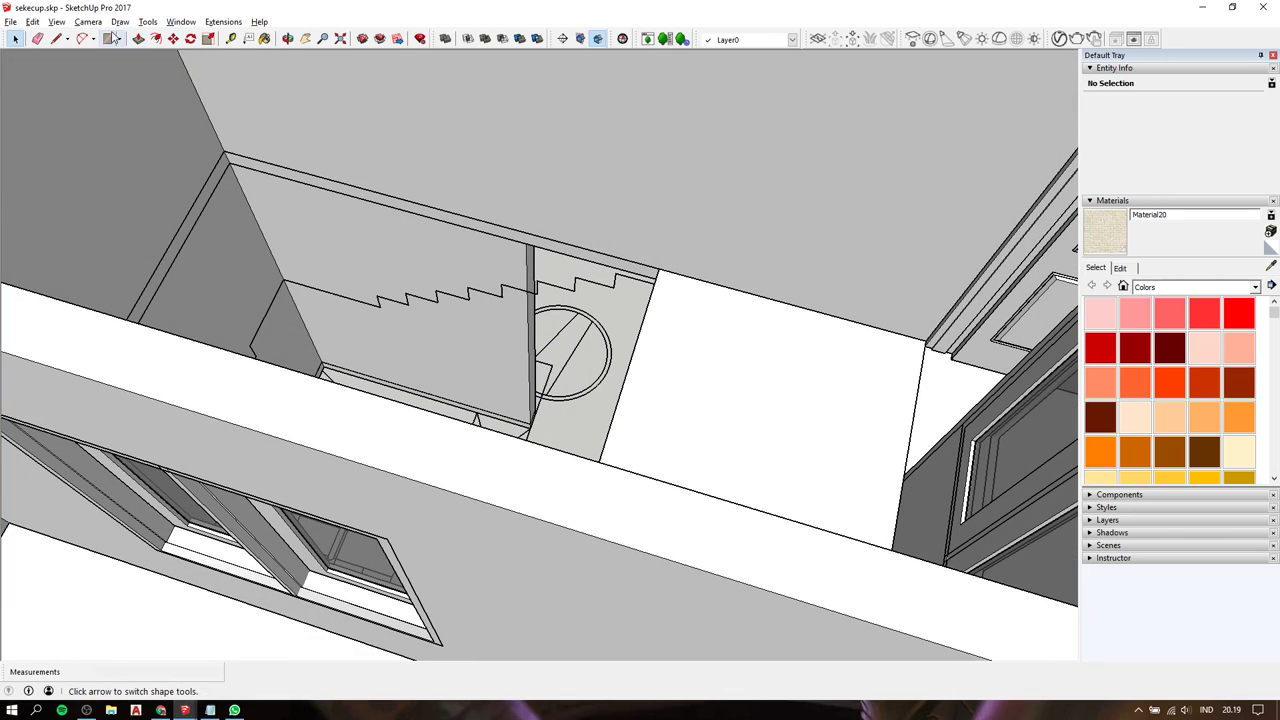
{"action": "scroll", "coordinate": [402, 147], "scroll_direction": "down", "scroll_amount": 3}
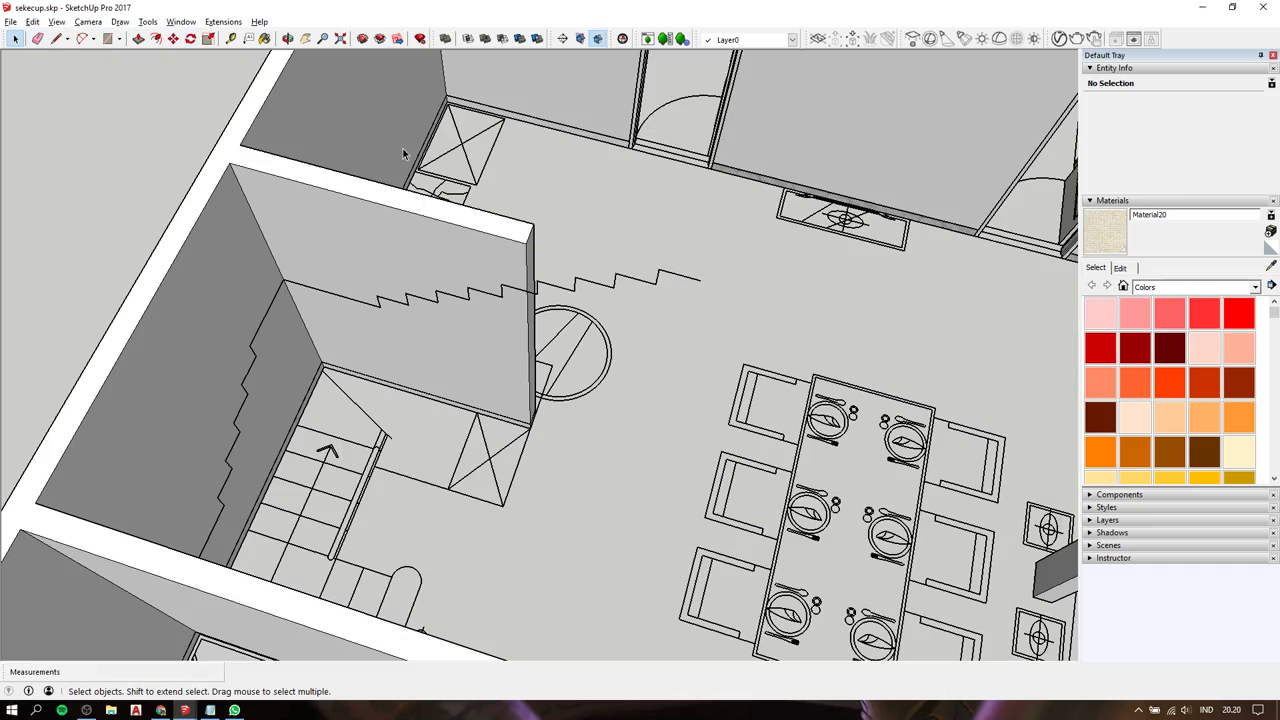
{"action": "mouse_move", "coordinate": [402, 147]}
{"action": "middle_mouse_down"}
{"action": "mouse_move", "coordinate": [307, 205]}
{"action": "mouse_move", "coordinate": [334, 181]}
{"action": "mouse_move", "coordinate": [331, 257]}
{"action": "middle_mouse_up"}
{"action": "scroll", "coordinate": [363, 168], "scroll_direction": "up", "scroll_amount": 3}
{"action": "scroll", "coordinate": [363, 168], "scroll_direction": "up", "scroll_amount": 2}
{"action": "scroll", "coordinate": [363, 168], "scroll_direction": "down", "scroll_amount": 2}
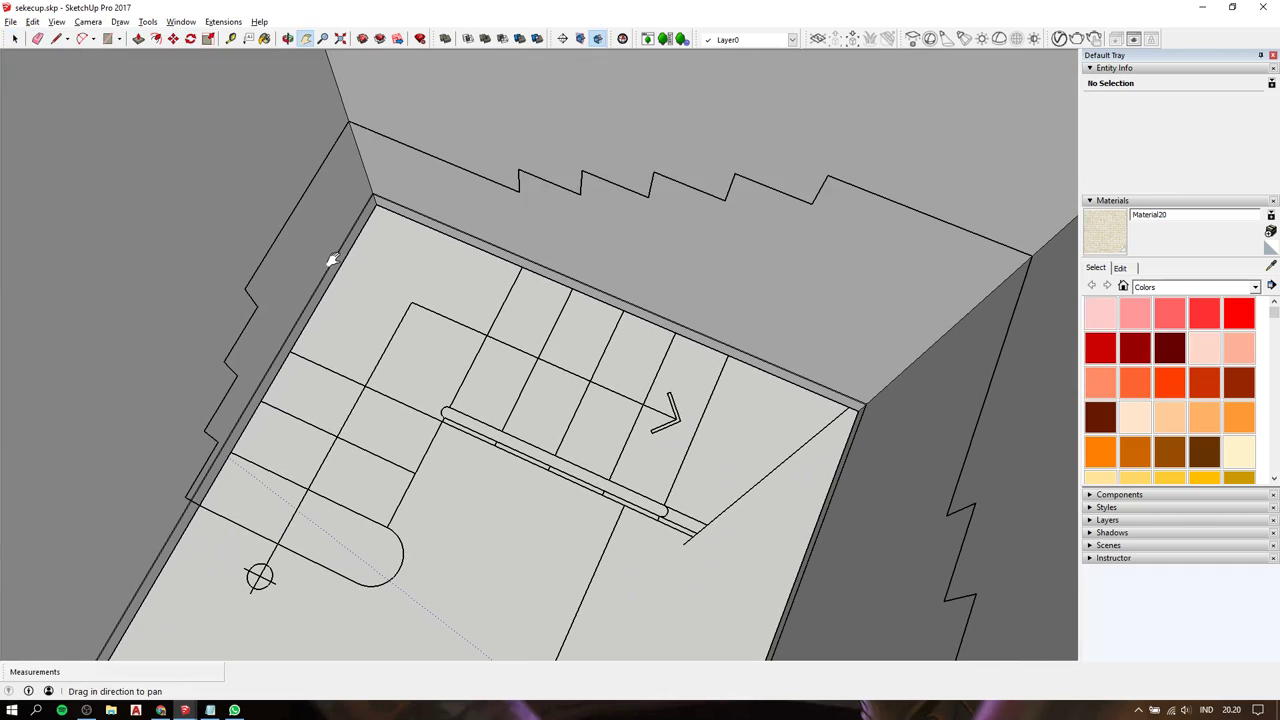
Close the left wall's step strip with a line and push/pull it 750 mm into solid stairs.
{"action": "key", "text": "l"}
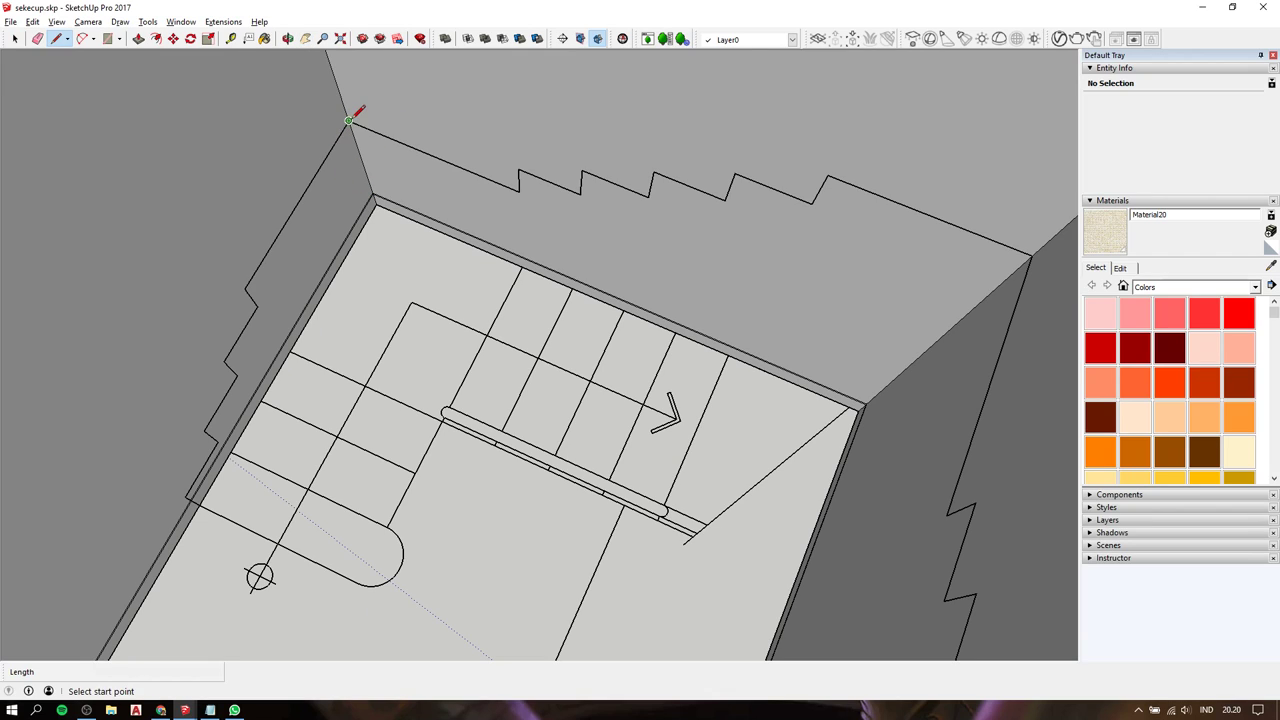
{"action": "left_click", "coordinate": [375, 204]}
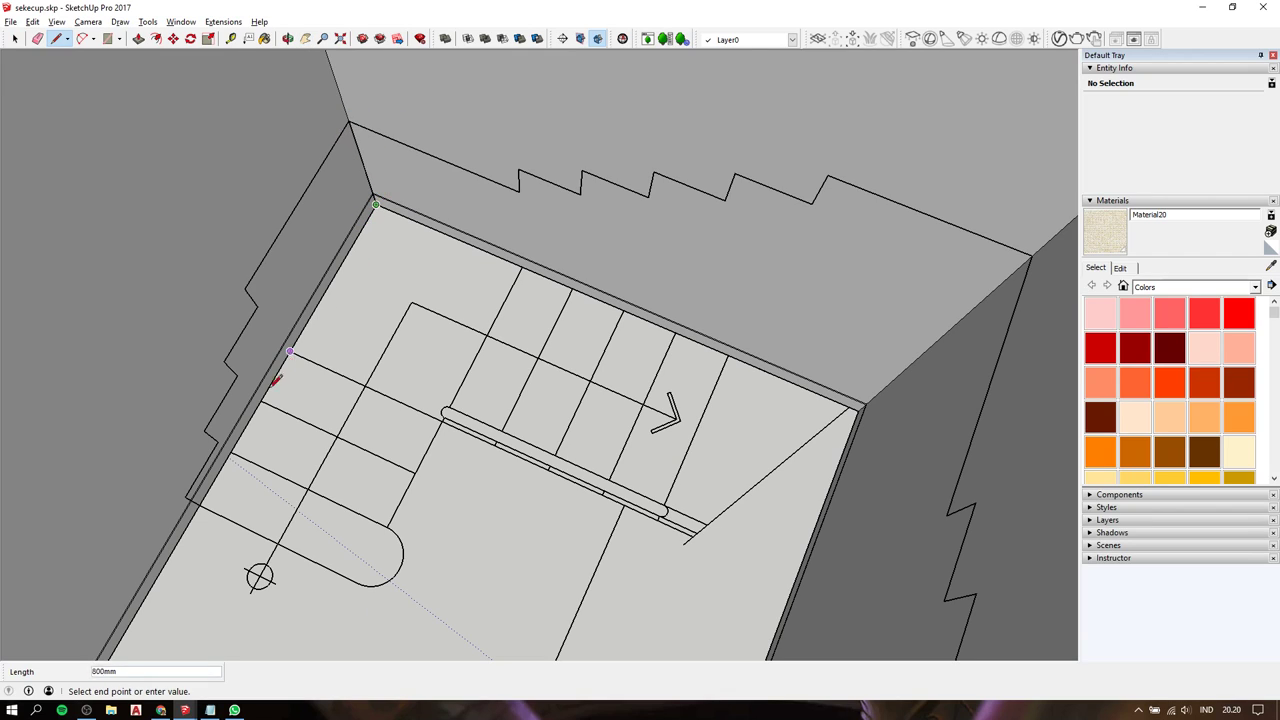
{"action": "left_click", "coordinate": [207, 509]}
{"action": "key", "text": "space"}
{"action": "left_click", "coordinate": [294, 263]}
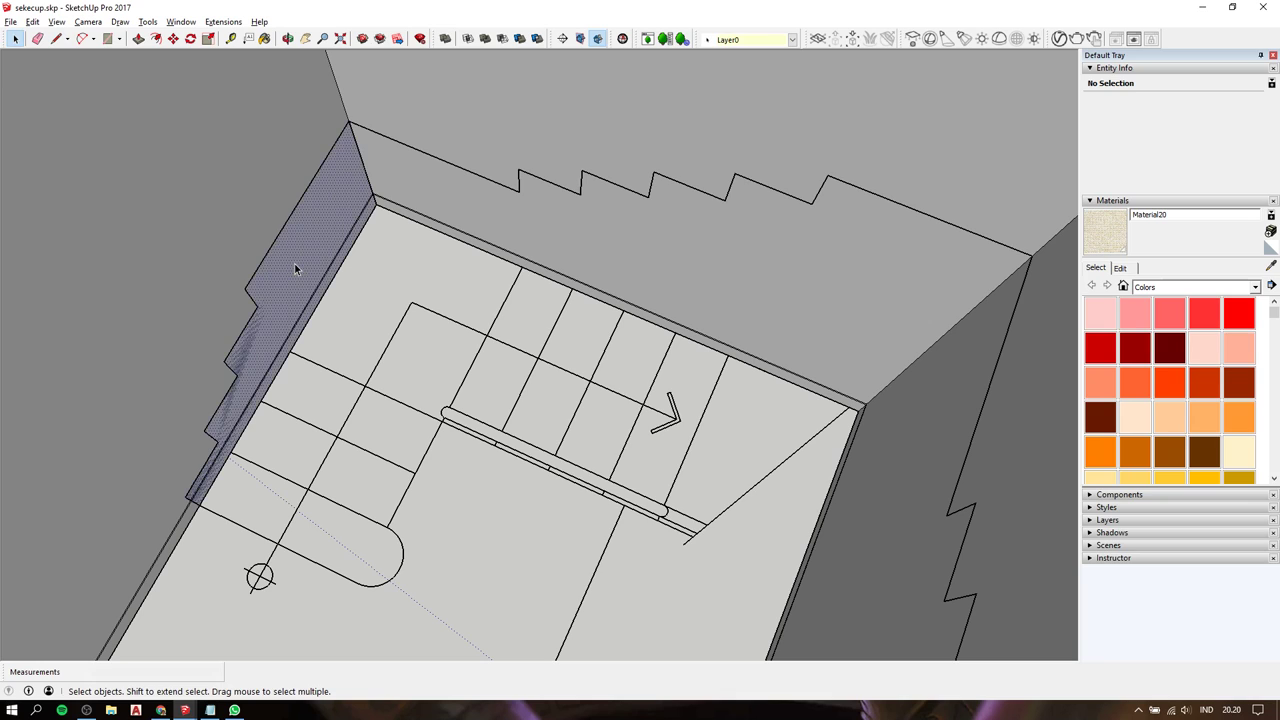
{"action": "key", "text": "p"}
{"action": "left_click_drag", "start_coordinate": [300, 308], "coordinate": [437, 436]}
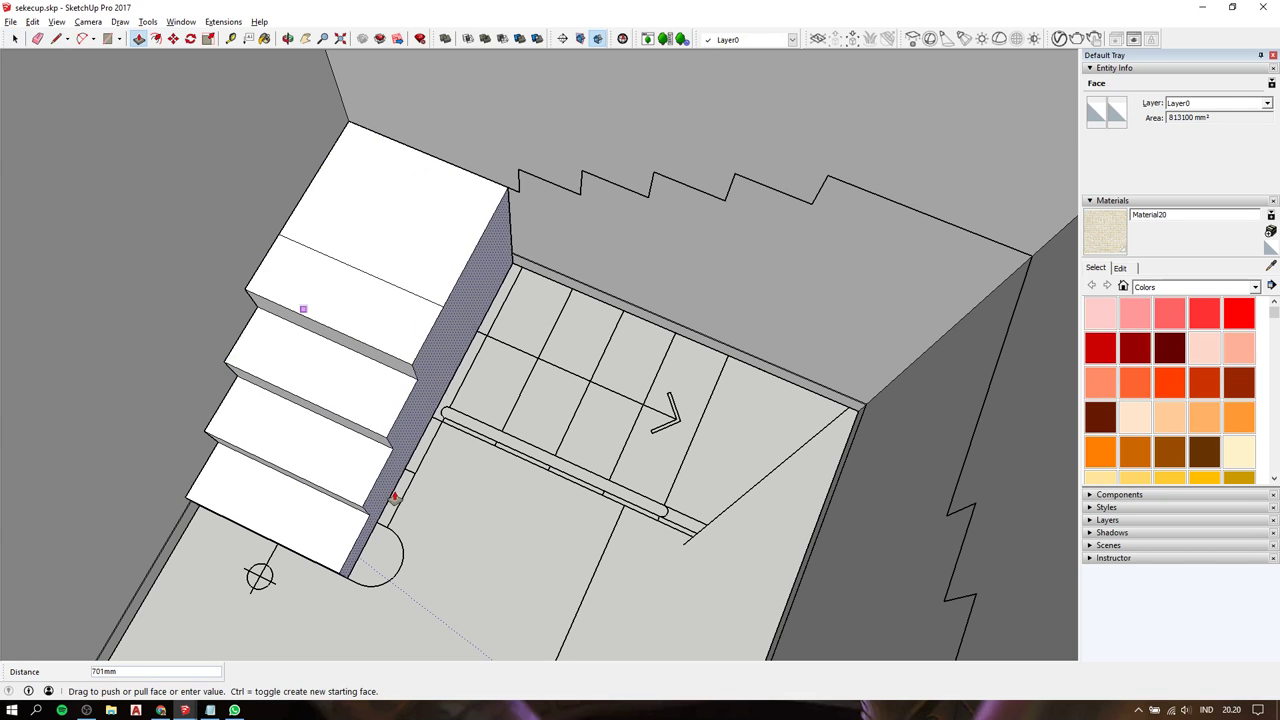
{"action": "left_click", "coordinate": [437, 436]}
{"action": "mouse_move", "coordinate": [399, 460]}
{"action": "middle_mouse_down"}
{"action": "mouse_move", "coordinate": [364, 347]}
{"action": "mouse_move", "coordinate": [551, 343]}
{"action": "middle_mouse_up"}
{"action": "key", "text": "space"}
{"action": "left_click", "coordinate": [546, 232]}
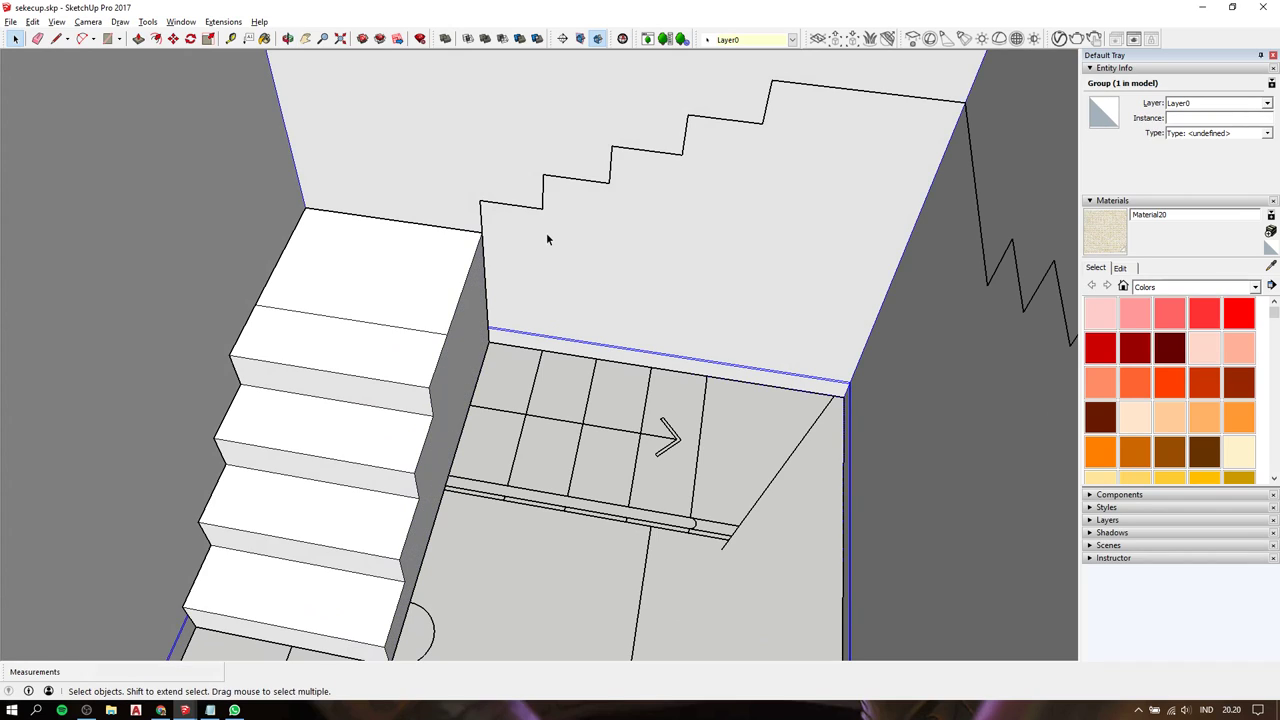
Draw lines down the wall corner and along the bottom edge to close the upper flight's stepped face.
{"action": "key", "text": "l"}
{"action": "left_click", "coordinate": [480, 200]}
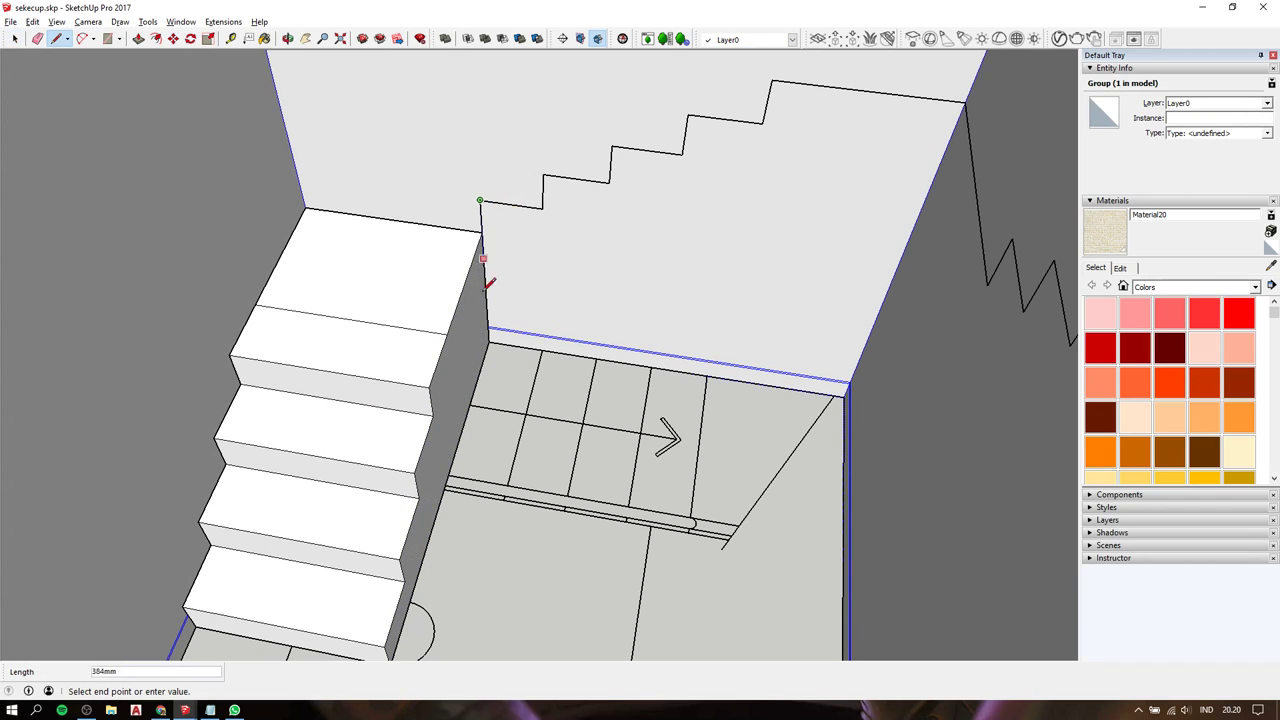
{"action": "left_click", "coordinate": [965, 101]}
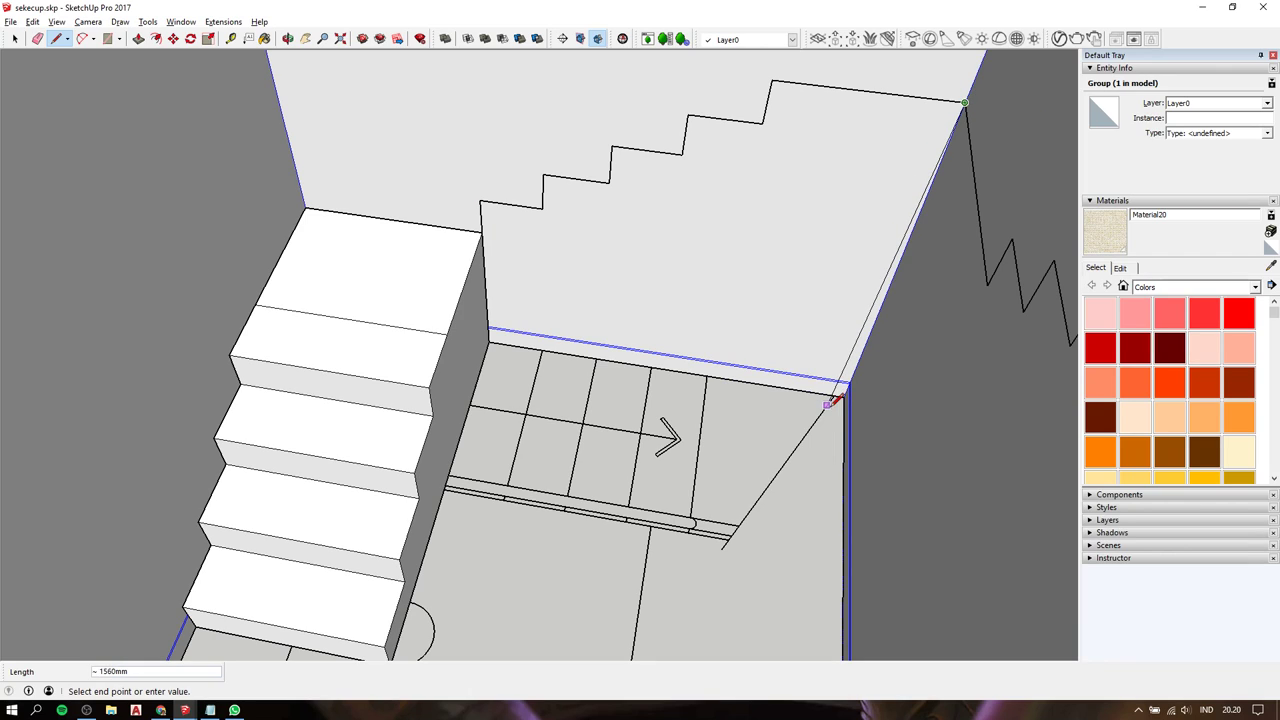
{"action": "left_click", "coordinate": [843, 397]}
{"action": "key", "text": "Escape"}
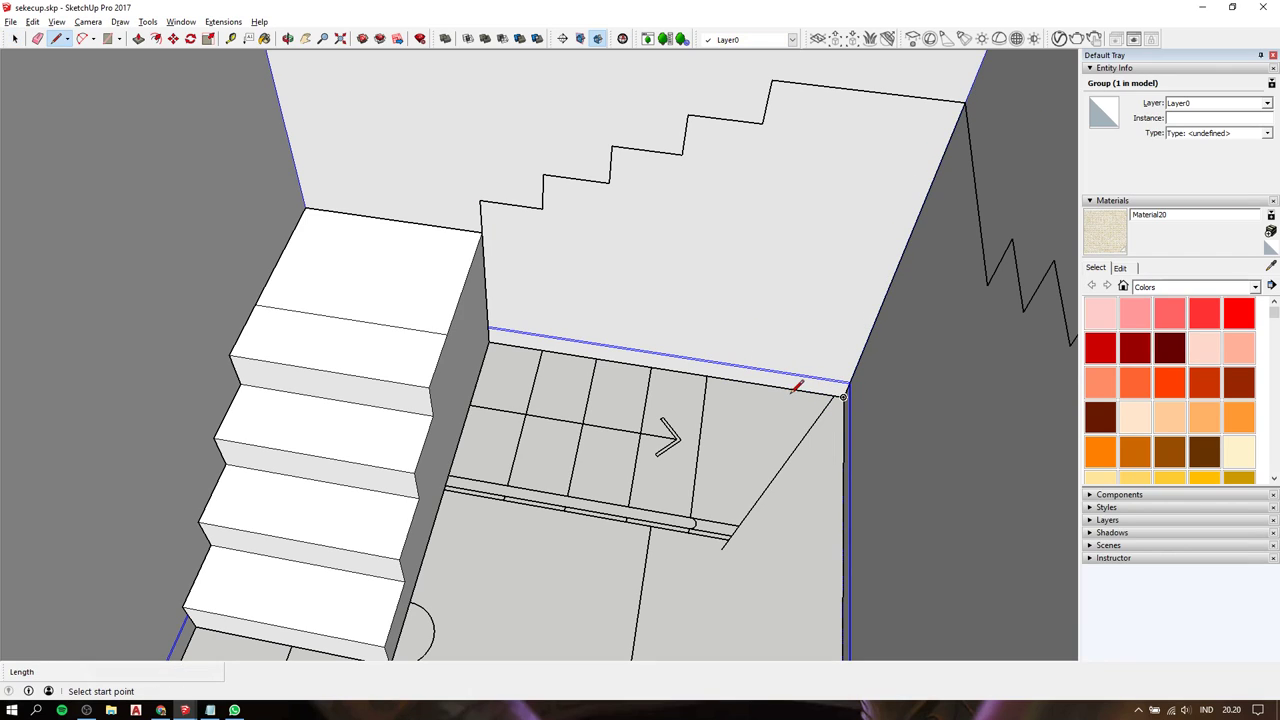
{"action": "left_click", "coordinate": [843, 395]}
{"action": "left_click", "coordinate": [488, 328]}
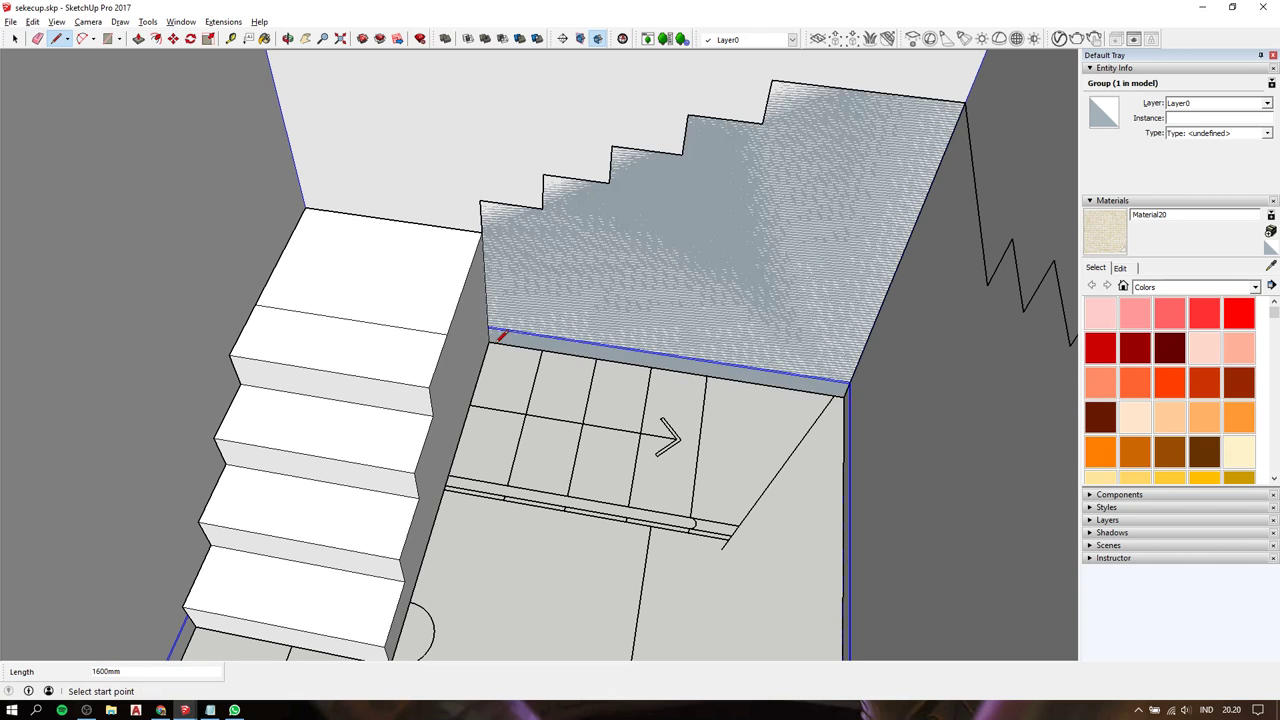
Push/pull the stepped face 800mm into solid steps flush with the landing, then select the top step.
{"action": "key", "text": "space"}
{"action": "left_click", "coordinate": [638, 289]}
{"action": "key", "text": "p"}
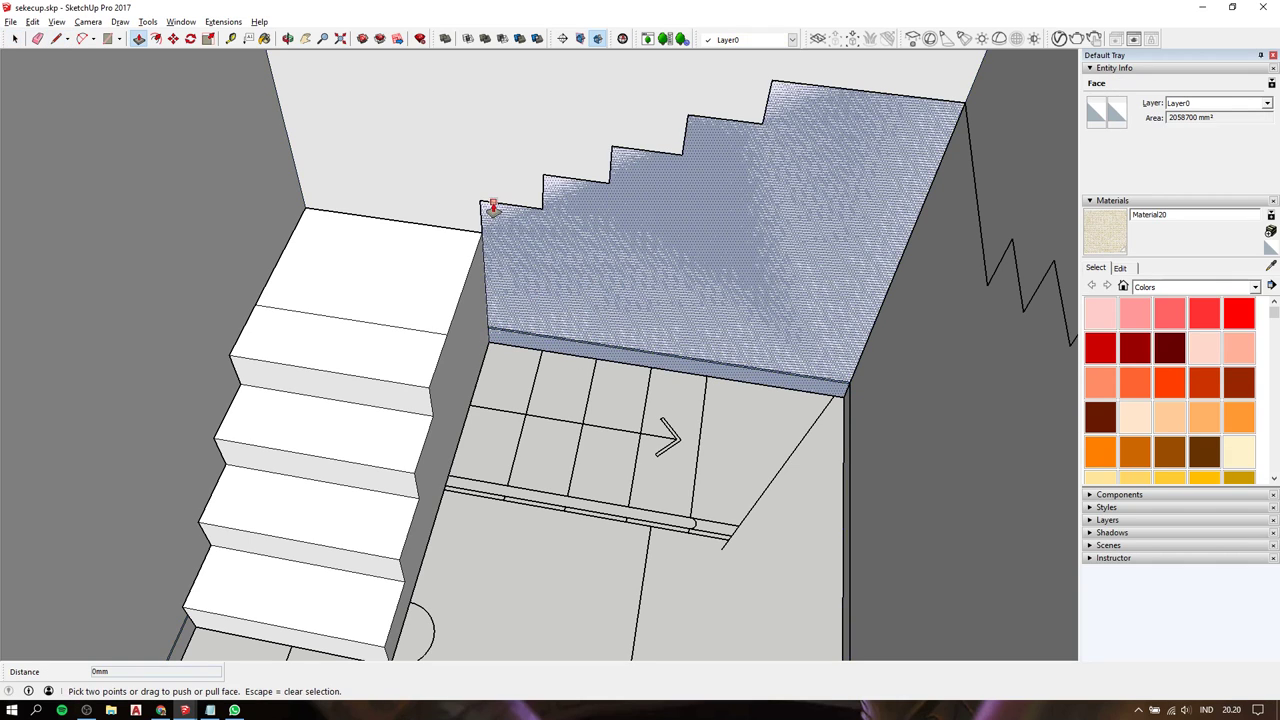
{"action": "left_click", "coordinate": [480, 205]}
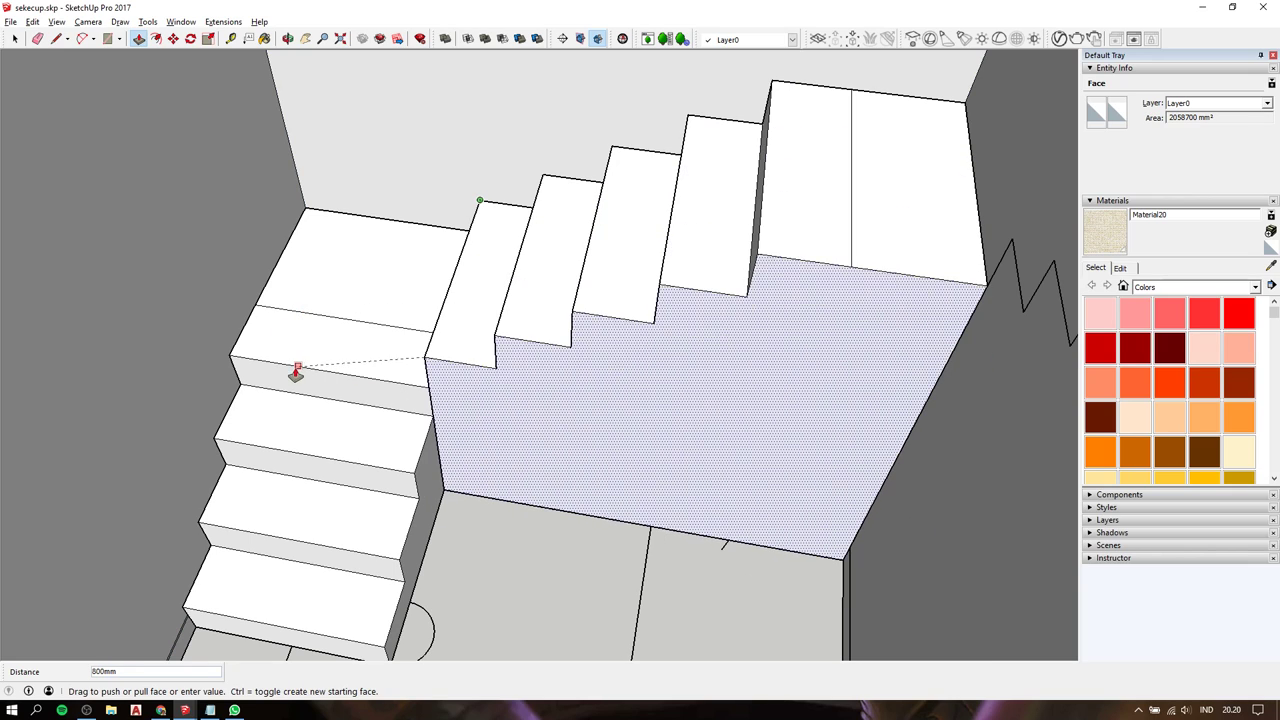
{"action": "left_click", "coordinate": [285, 375]}
{"action": "mouse_move", "coordinate": [291, 360]}
{"action": "middle_mouse_down"}
{"action": "mouse_move", "coordinate": [534, 317]}
{"action": "mouse_move", "coordinate": [394, 380]}
{"action": "mouse_move", "coordinate": [404, 376]}
{"action": "mouse_move", "coordinate": [360, 351]}
{"action": "mouse_move", "coordinate": [469, 255]}
{"action": "mouse_move", "coordinate": [660, 274]}
{"action": "middle_mouse_up"}
{"action": "key", "text": "space"}
{"action": "left_click", "coordinate": [389, 383]}
{"action": "left_click", "coordinate": [394, 390]}
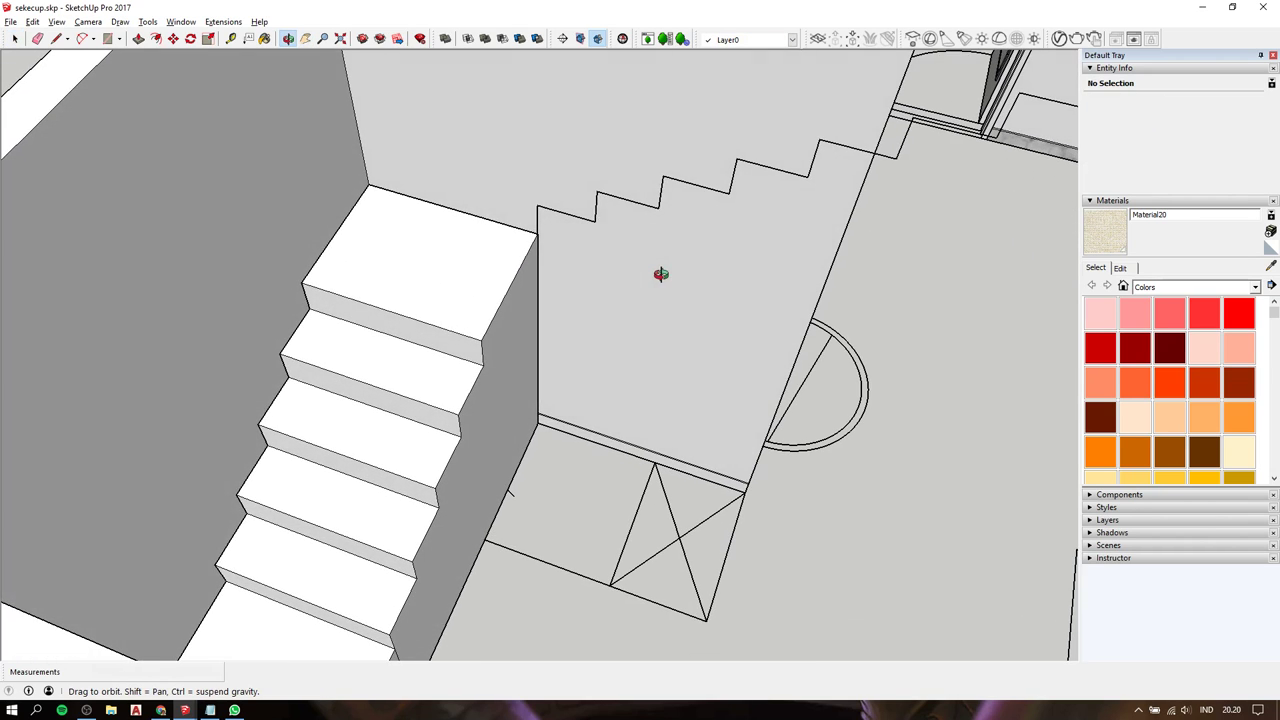
Pan to the next stepped outline and draw its missing edges to close it into a face.
{"action": "scroll", "coordinate": [664, 280], "scroll_direction": "down", "scroll_amount": 2}
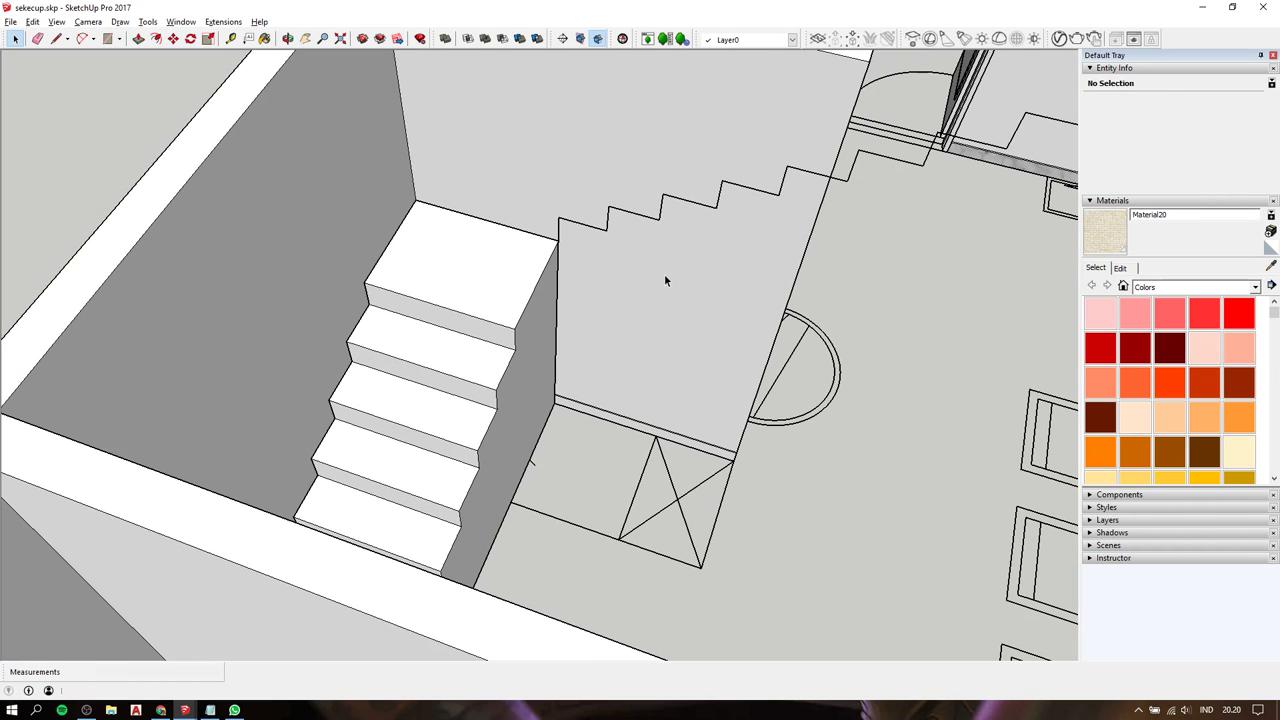
{"action": "key", "text": "h"}
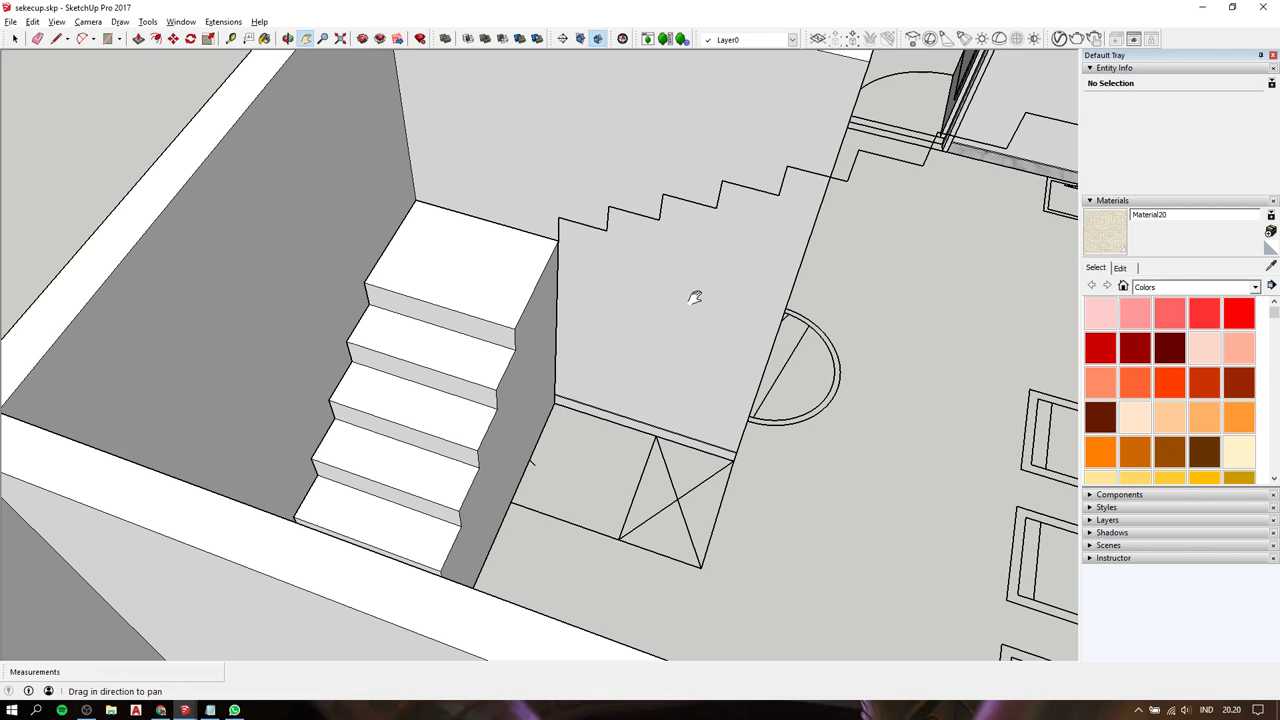
{"action": "left_click_drag", "start_coordinate": [694, 294], "coordinate": [610, 283]}
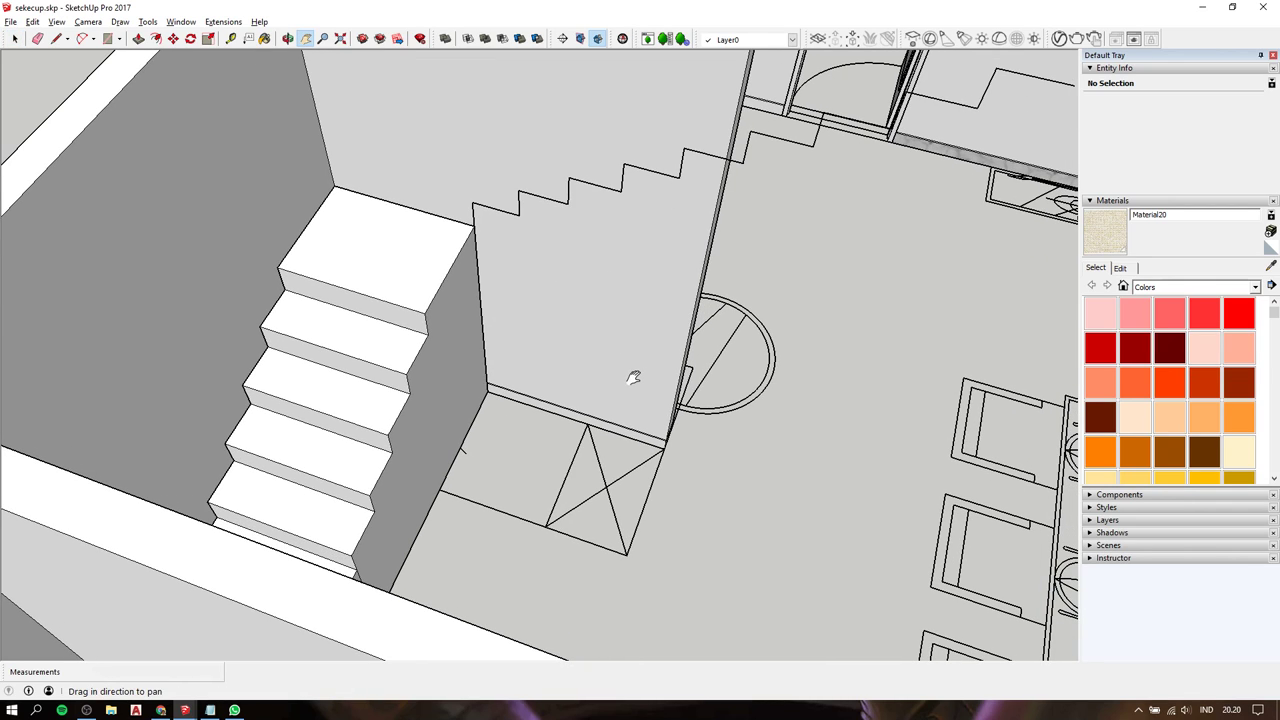
{"action": "key", "text": "l"}
{"action": "left_click", "coordinate": [727, 156]}
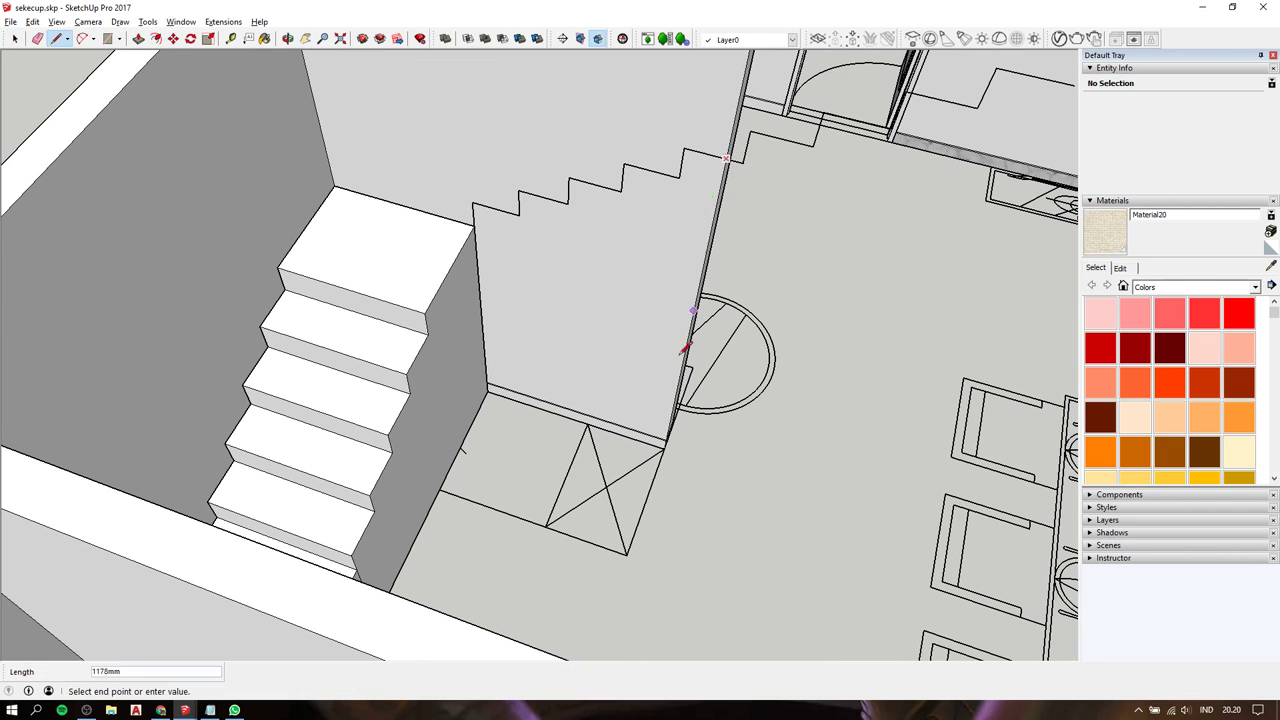
{"action": "left_click", "coordinate": [664, 447]}
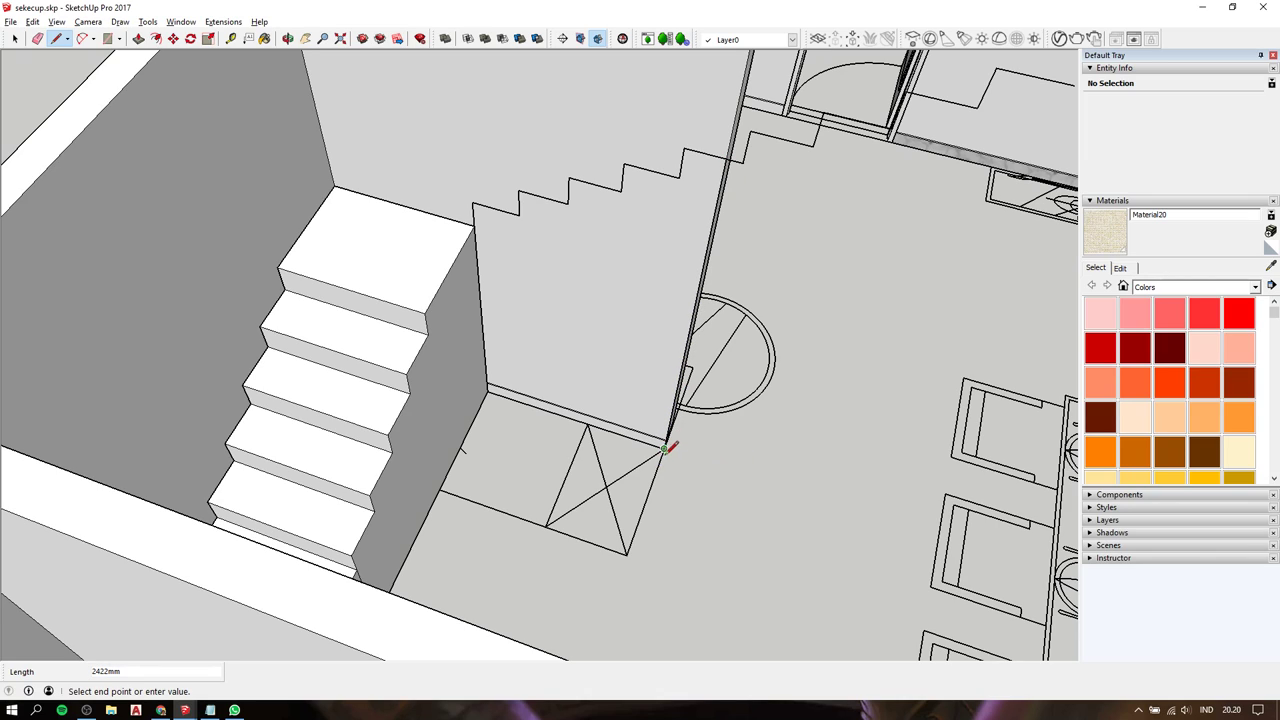
{"action": "left_click", "coordinate": [488, 390]}
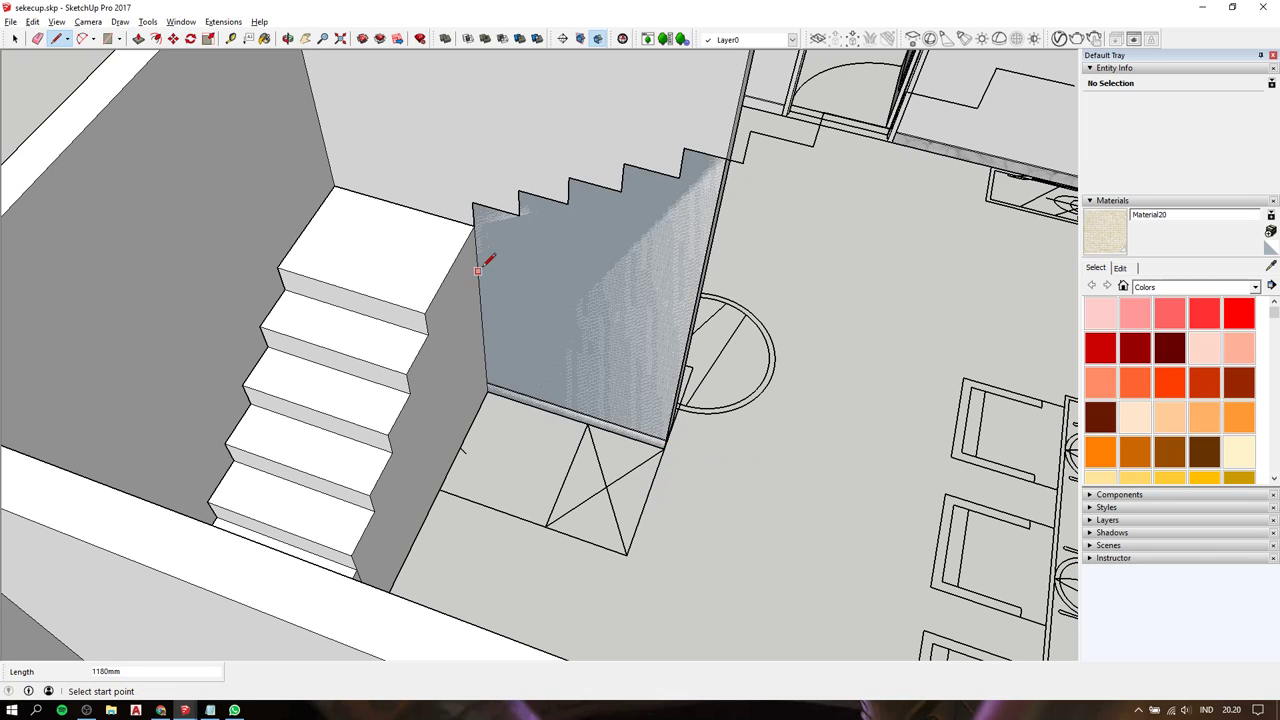
{"action": "key", "text": "space"}
Push/pull the new stair-shaped face 600mm outward into a solid stair block.
{"action": "left_click", "coordinate": [534, 283]}
{"action": "key", "text": "p"}
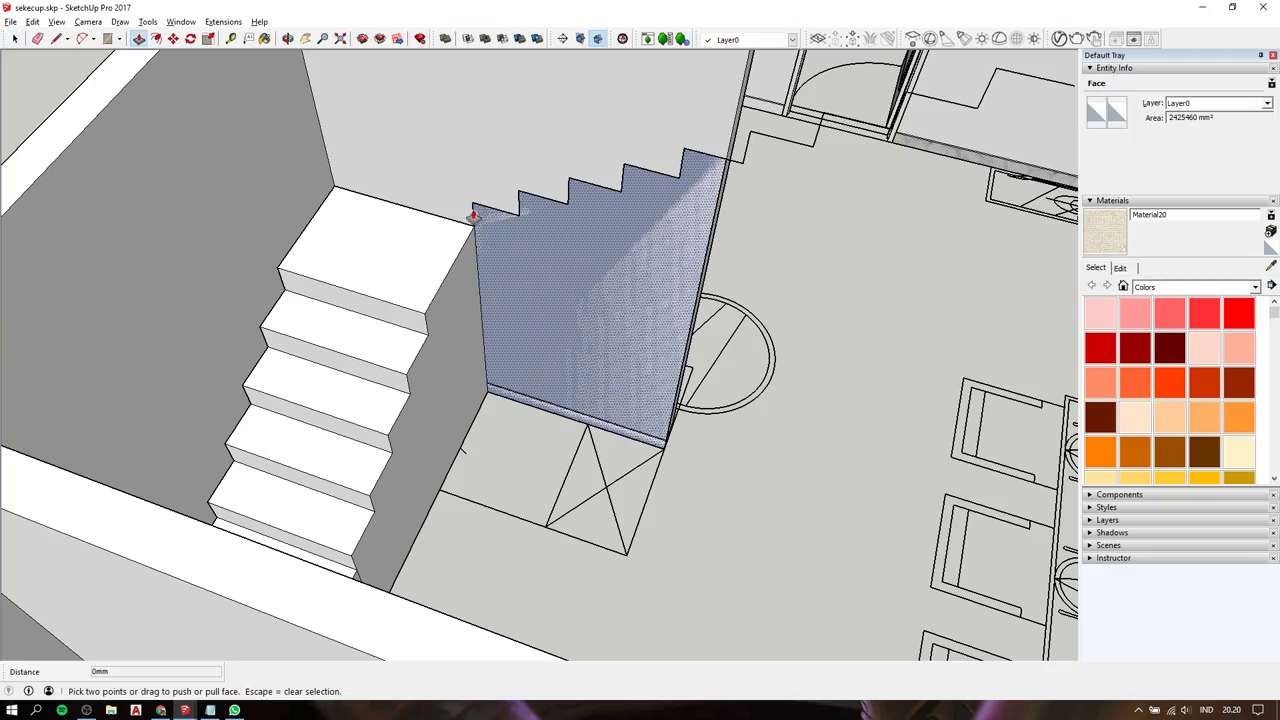
{"action": "left_click", "coordinate": [471, 206]}
{"action": "left_click", "coordinate": [309, 283]}
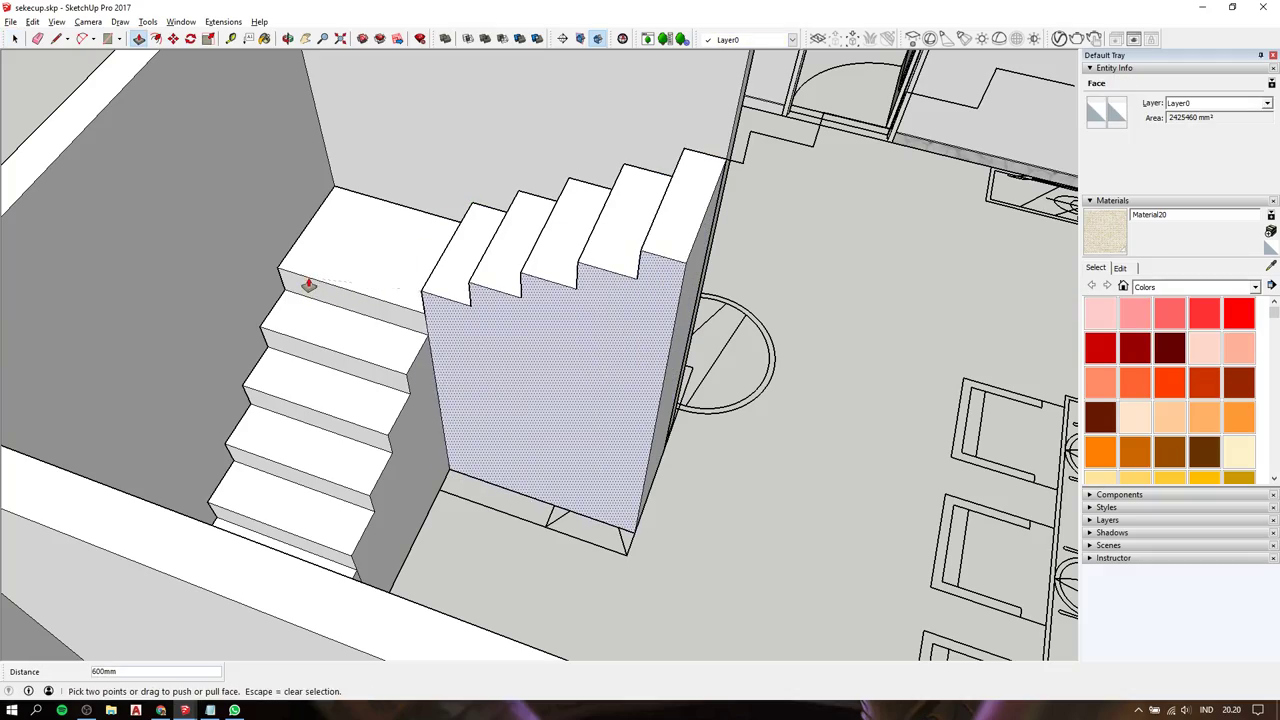
{"action": "mouse_move", "coordinate": [309, 283]}
{"action": "middle_mouse_down"}
{"action": "mouse_move", "coordinate": [811, 407]}
{"action": "mouse_move", "coordinate": [405, 349]}
{"action": "middle_mouse_up"}
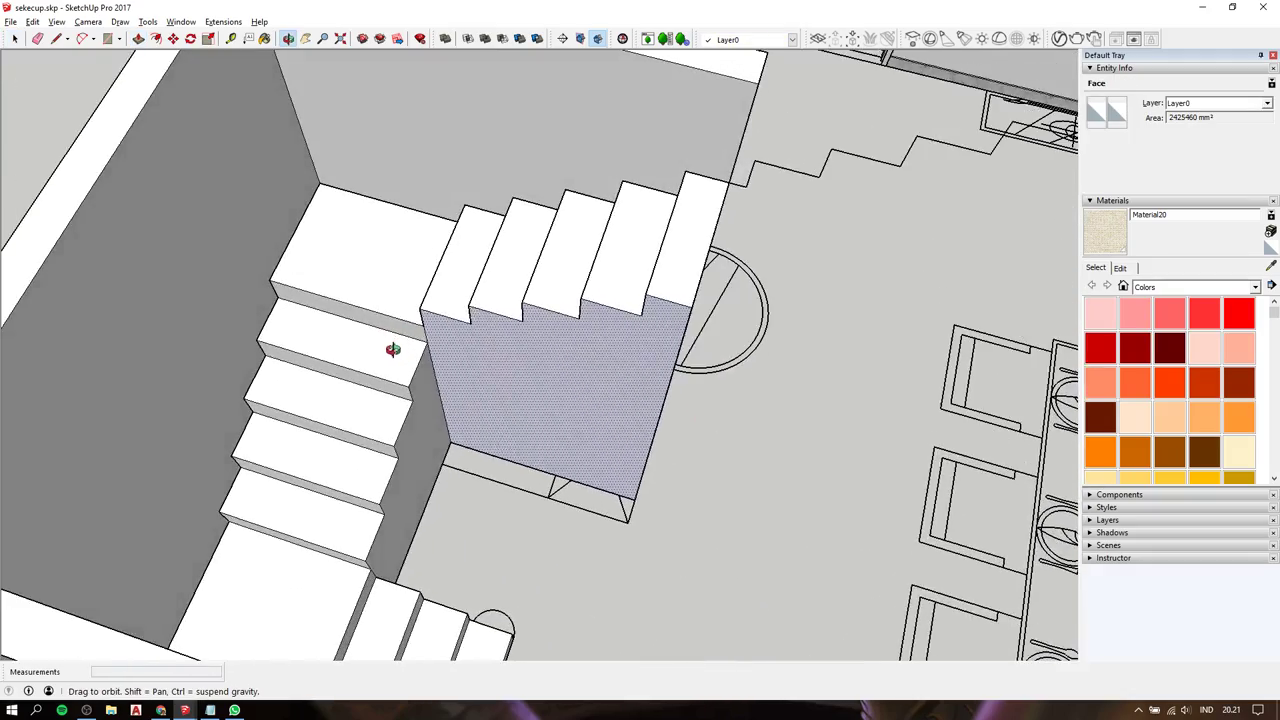
Push the stair block's face back 250mm.
{"action": "left_click", "coordinate": [419, 319]}
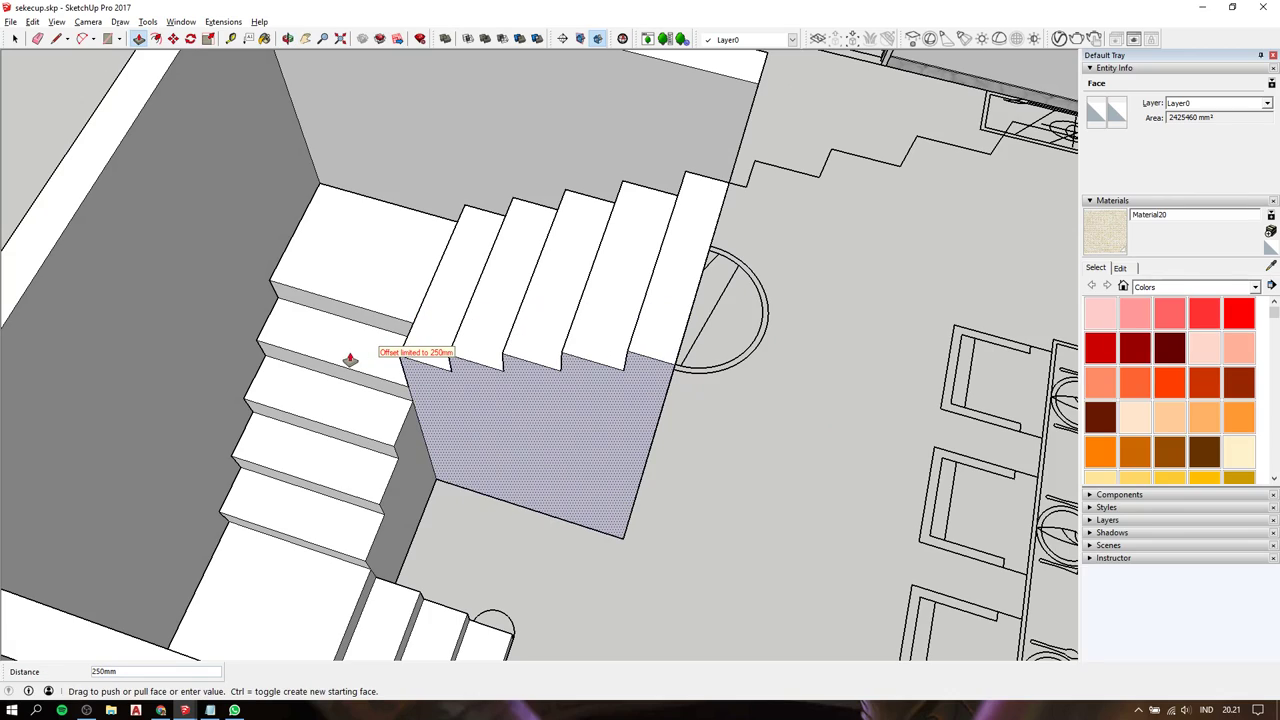
{"action": "left_click", "coordinate": [356, 374]}
{"action": "mouse_move", "coordinate": [394, 329]}
{"action": "middle_mouse_down"}
{"action": "mouse_move", "coordinate": [786, 257]}
{"action": "mouse_move", "coordinate": [120, 260]}
{"action": "middle_mouse_up"}
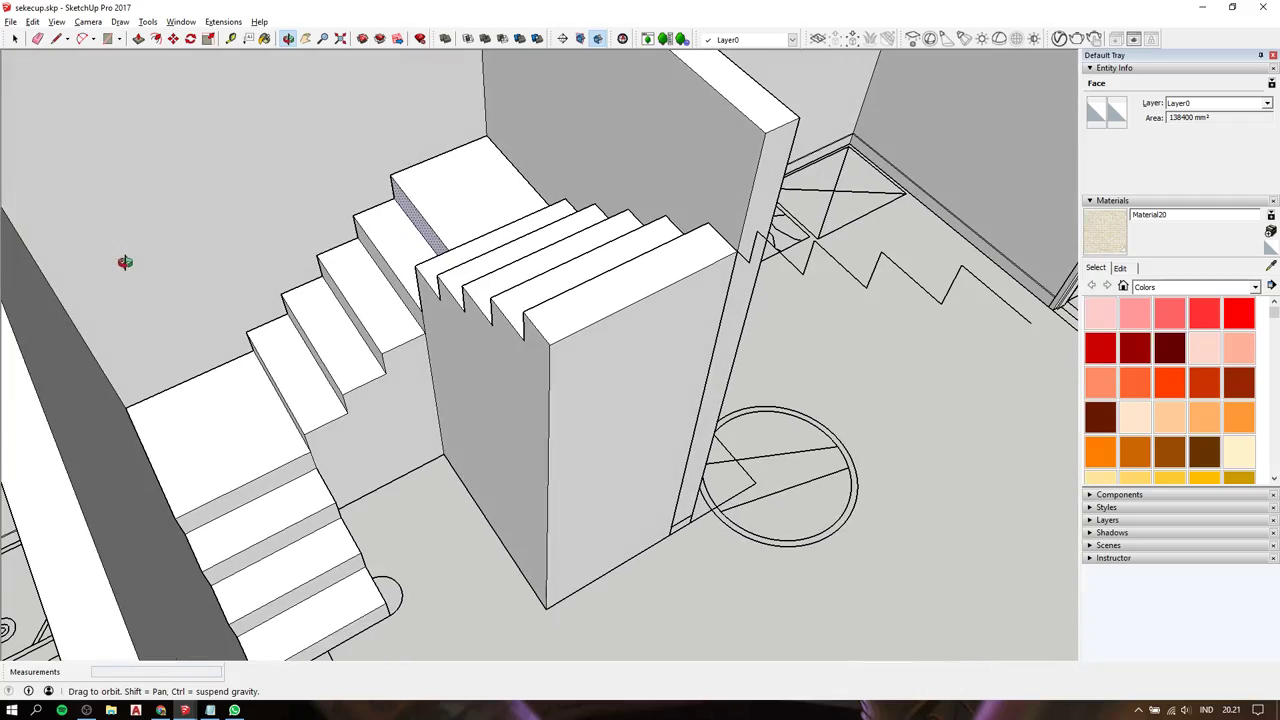
{"action": "scroll", "coordinate": [186, 266], "scroll_direction": "down", "scroll_amount": 1}
{"action": "scroll", "coordinate": [234, 276], "scroll_direction": "down", "scroll_amount": 2}
{"action": "mouse_move", "coordinate": [234, 276]}
{"action": "middle_mouse_down"}
{"action": "mouse_move", "coordinate": [409, 391]}
{"action": "mouse_move", "coordinate": [694, 297]}
{"action": "mouse_move", "coordinate": [661, 321]}
{"action": "mouse_move", "coordinate": [211, 329]}
{"action": "middle_mouse_up"}
{"action": "scroll", "coordinate": [409, 391], "scroll_direction": "up", "scroll_amount": 3}
{"action": "scroll", "coordinate": [380, 411], "scroll_direction": "up", "scroll_amount": 3}
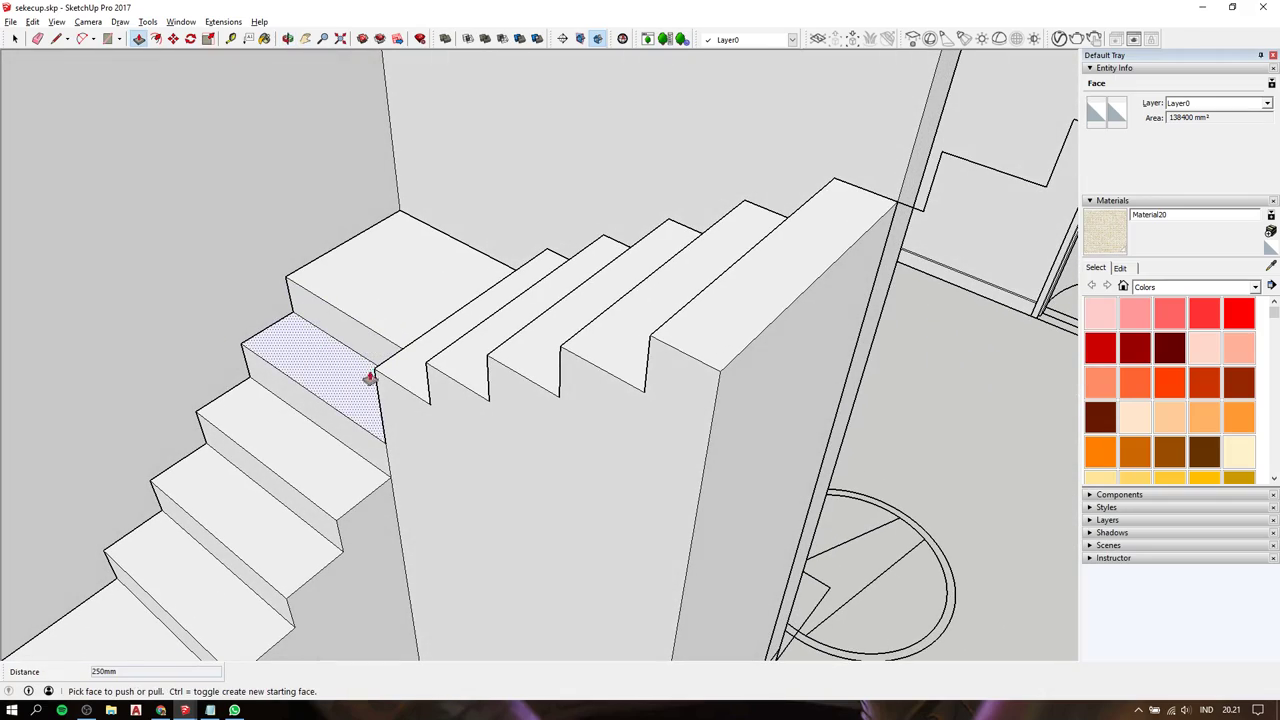
Push the landing face 250mm to close the gap, then orbit out to a room overview.
{"action": "left_click_drag", "start_coordinate": [407, 427], "coordinate": [359, 327]}
{"action": "left_click", "coordinate": [359, 327]}
{"action": "scroll", "coordinate": [355, 318], "scroll_direction": "down", "scroll_amount": 2}
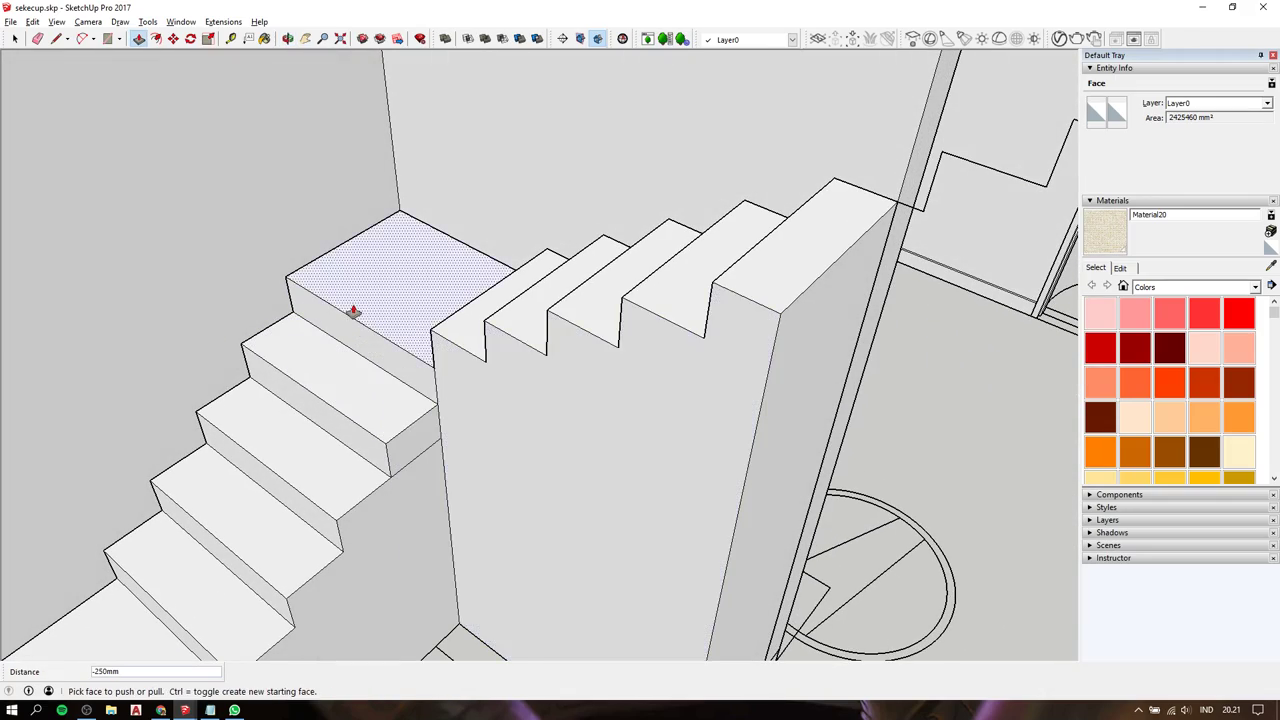
{"action": "scroll", "coordinate": [350, 290], "scroll_direction": "down", "scroll_amount": 4}
{"action": "mouse_move", "coordinate": [349, 286]}
{"action": "middle_mouse_down"}
{"action": "mouse_move", "coordinate": [471, 374]}
{"action": "mouse_move", "coordinate": [245, 340]}
{"action": "mouse_move", "coordinate": [171, 314]}
{"action": "mouse_move", "coordinate": [423, 310]}
{"action": "mouse_move", "coordinate": [528, 286]}
{"action": "mouse_move", "coordinate": [457, 280]}
{"action": "mouse_move", "coordinate": [335, 234]}
{"action": "middle_mouse_up"}
Measure the stair block's height with the Tape Measure, then orbit to an overhead view.
{"action": "key", "text": "p"}
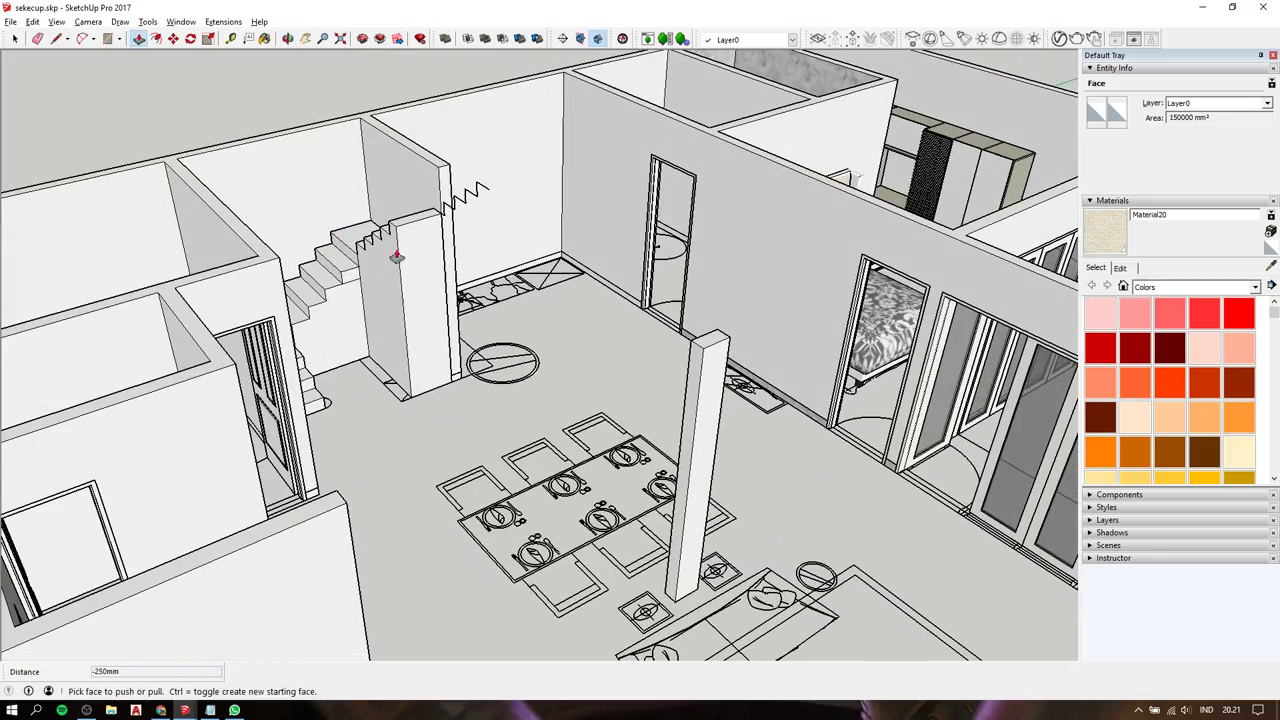
{"action": "key", "text": "t"}
{"action": "left_click", "coordinate": [451, 381]}
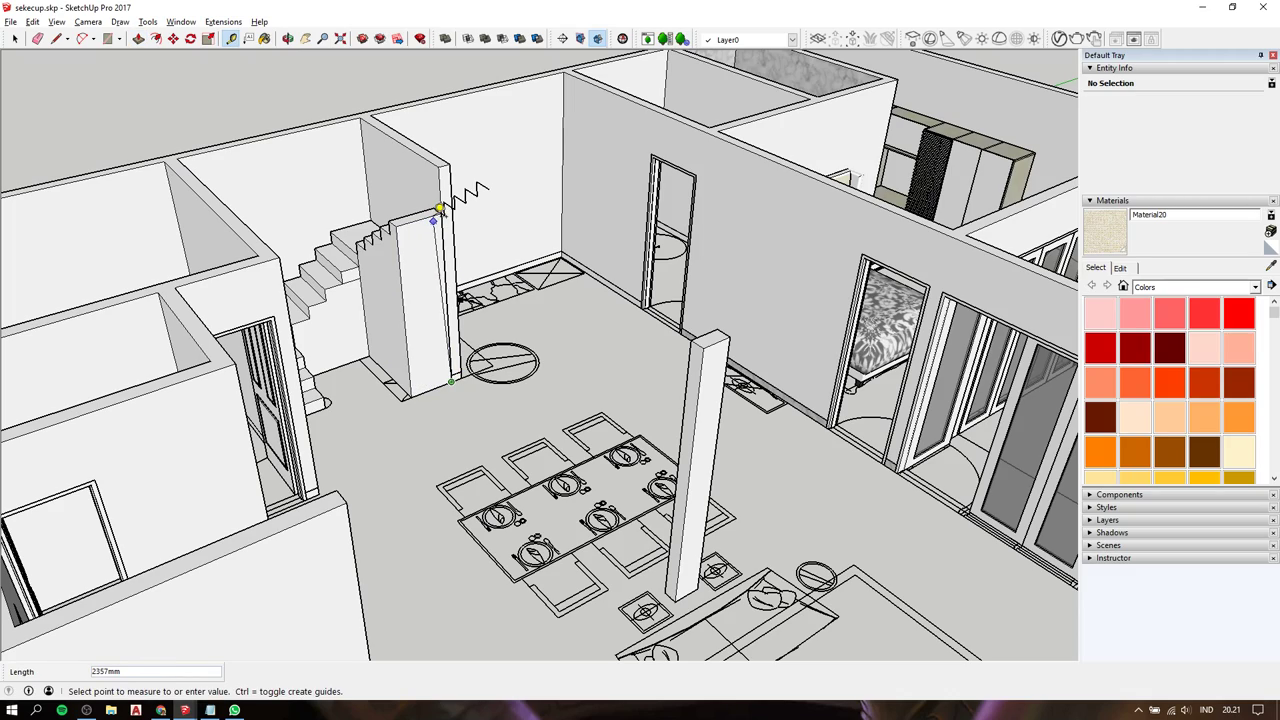
{"action": "key", "text": "space"}
{"action": "middle_click_drag", "start_coordinate": [444, 210], "coordinate": [600, 230]}
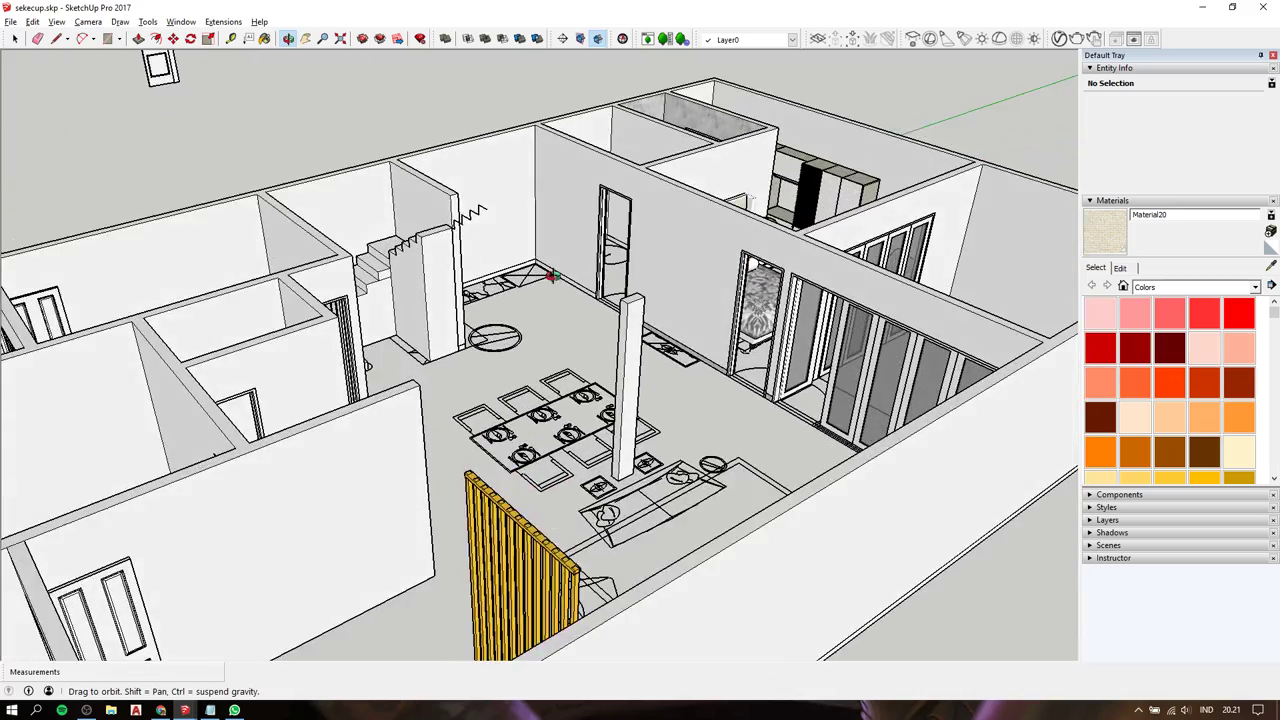
{"action": "mouse_move", "coordinate": [255, 275]}
{"action": "middle_mouse_down"}
{"action": "mouse_move", "coordinate": [680, 312]}
{"action": "mouse_move", "coordinate": [560, 286]}
{"action": "middle_mouse_up"}
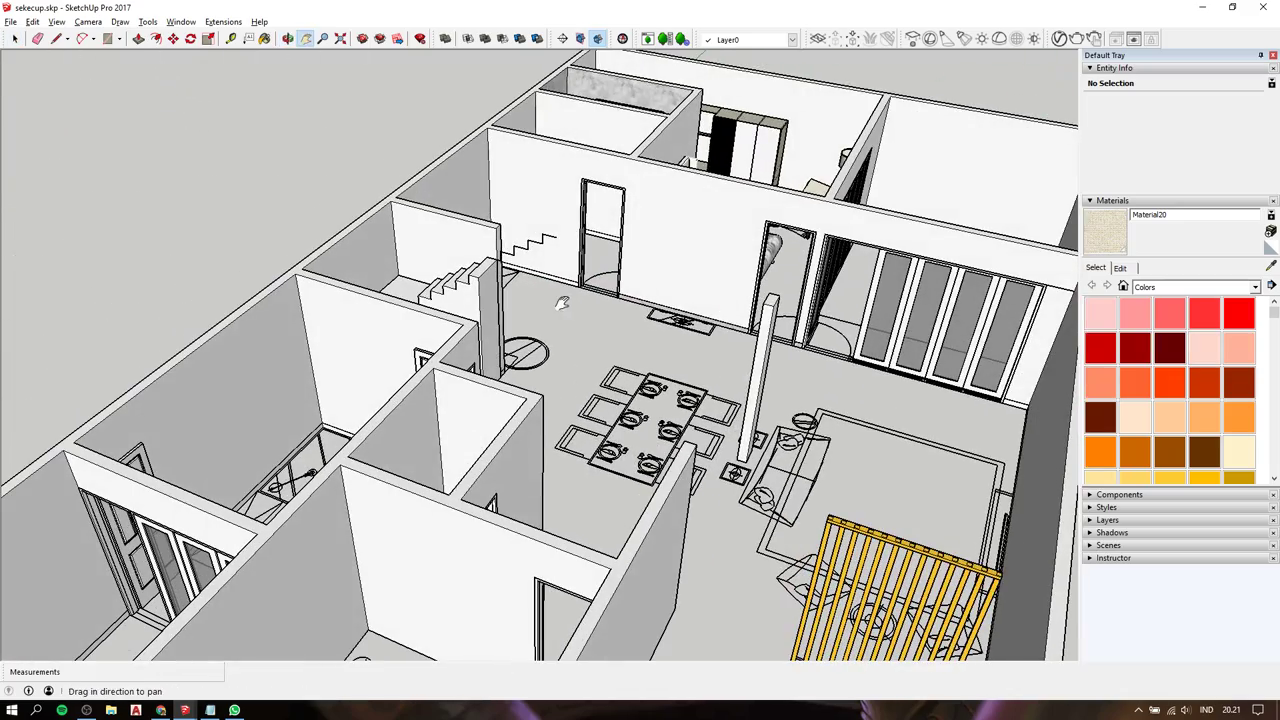
{"action": "scroll", "coordinate": [530, 295], "scroll_direction": "up", "scroll_amount": 3}
{"action": "scroll", "coordinate": [502, 300], "scroll_direction": "up", "scroll_amount": 3}
{"action": "scroll", "coordinate": [502, 300], "scroll_direction": "up", "scroll_amount": 2}
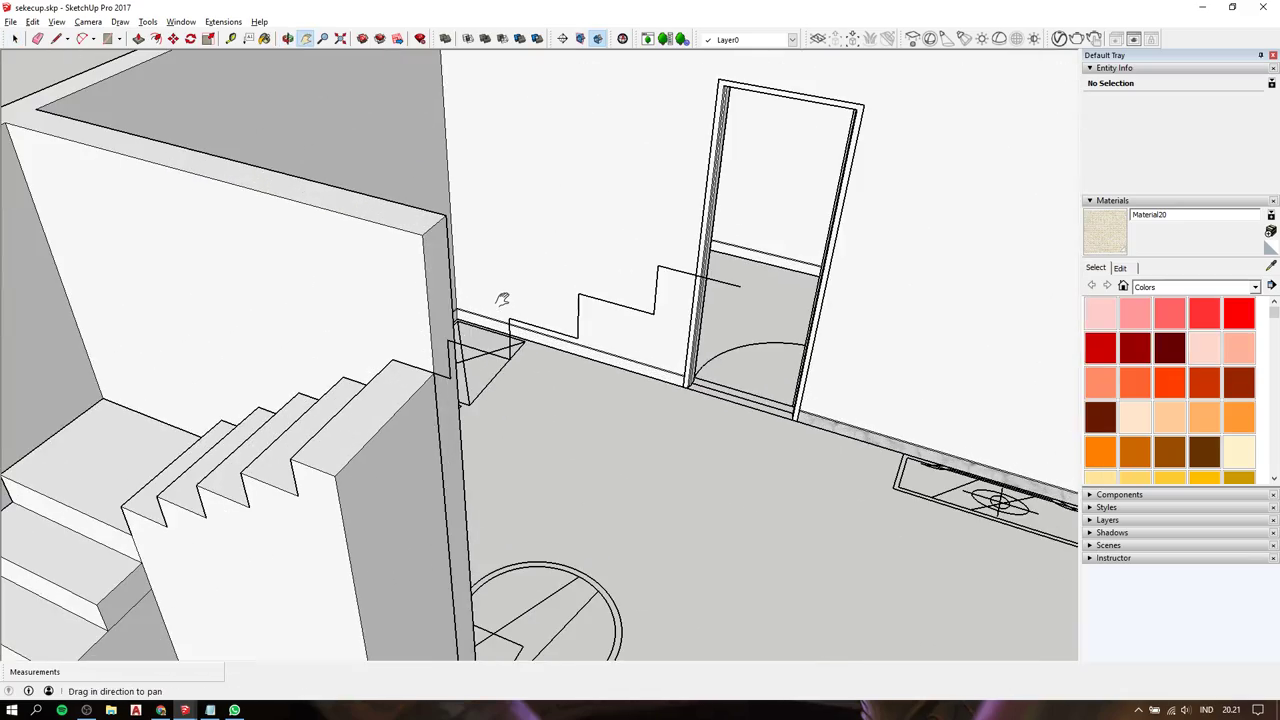
Undo the tall stair block and upper flight extrusions, then zoom in on the stair plan.
{"action": "key", "text": "l"}
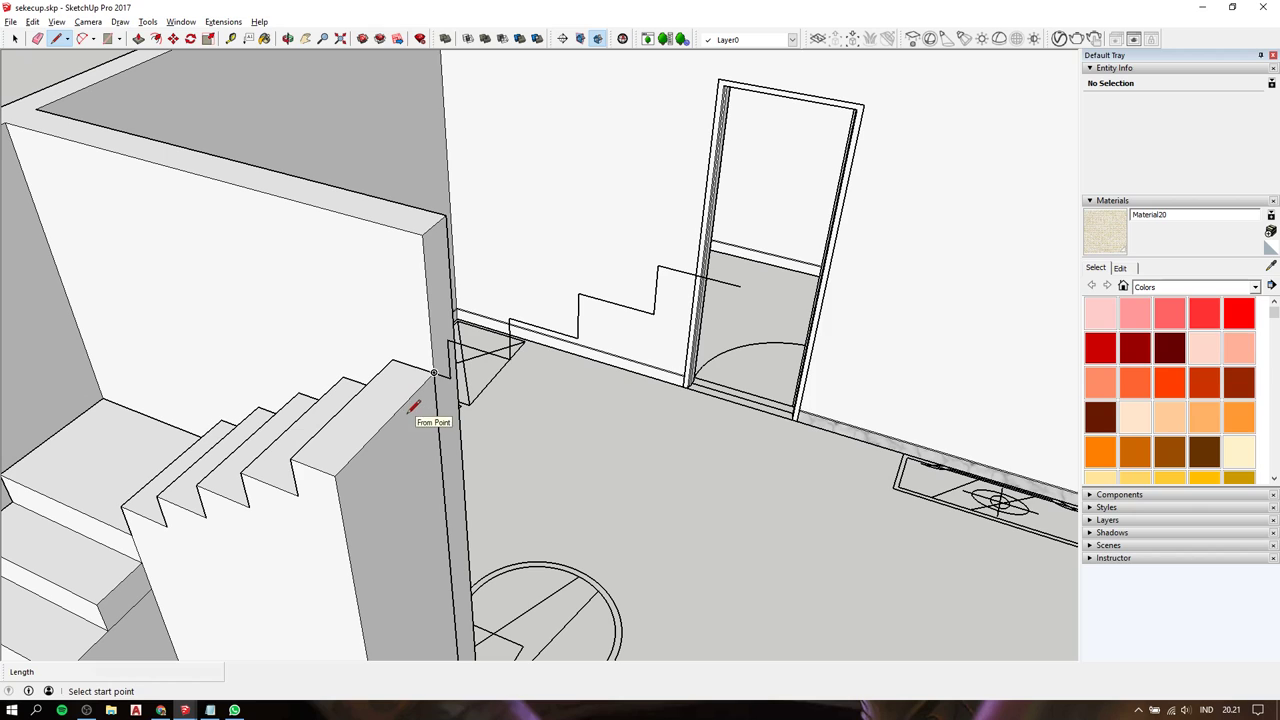
{"action": "mouse_move", "coordinate": [413, 366]}
{"action": "middle_mouse_down"}
{"action": "mouse_move", "coordinate": [516, 305]}
{"action": "mouse_move", "coordinate": [119, 394]}
{"action": "middle_mouse_up"}
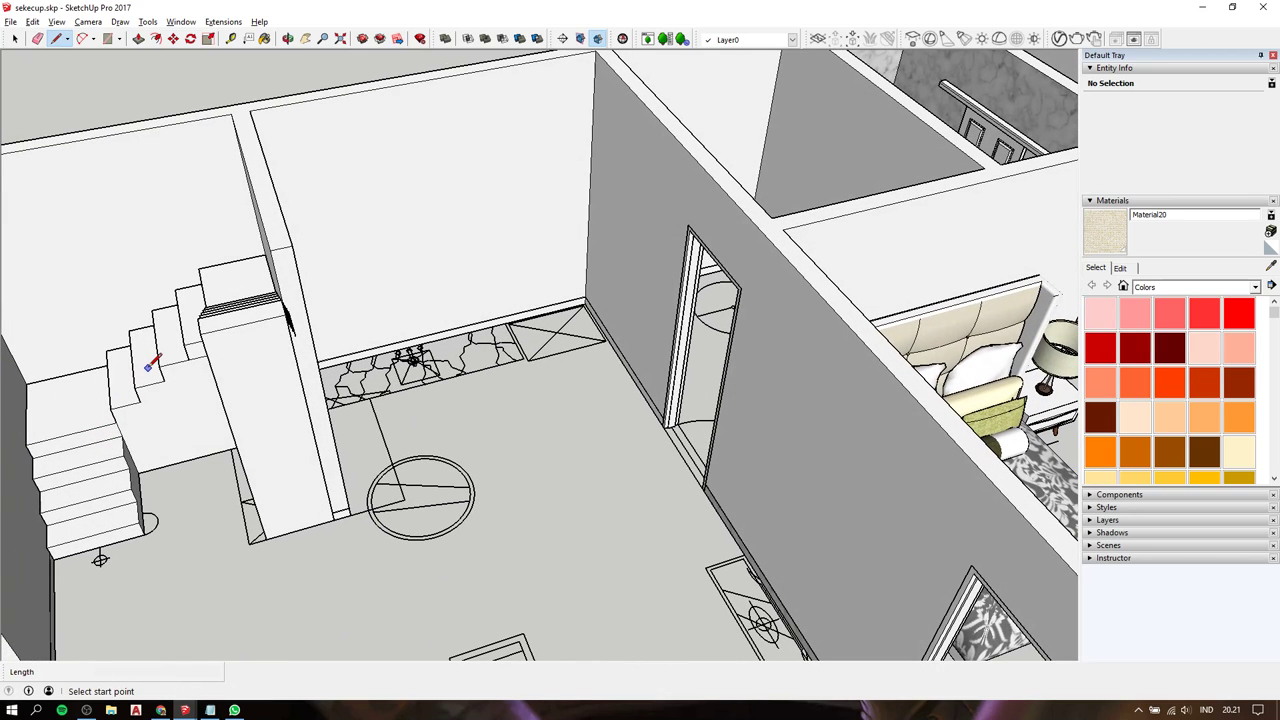
{"action": "key", "text": "ctrl+z"}
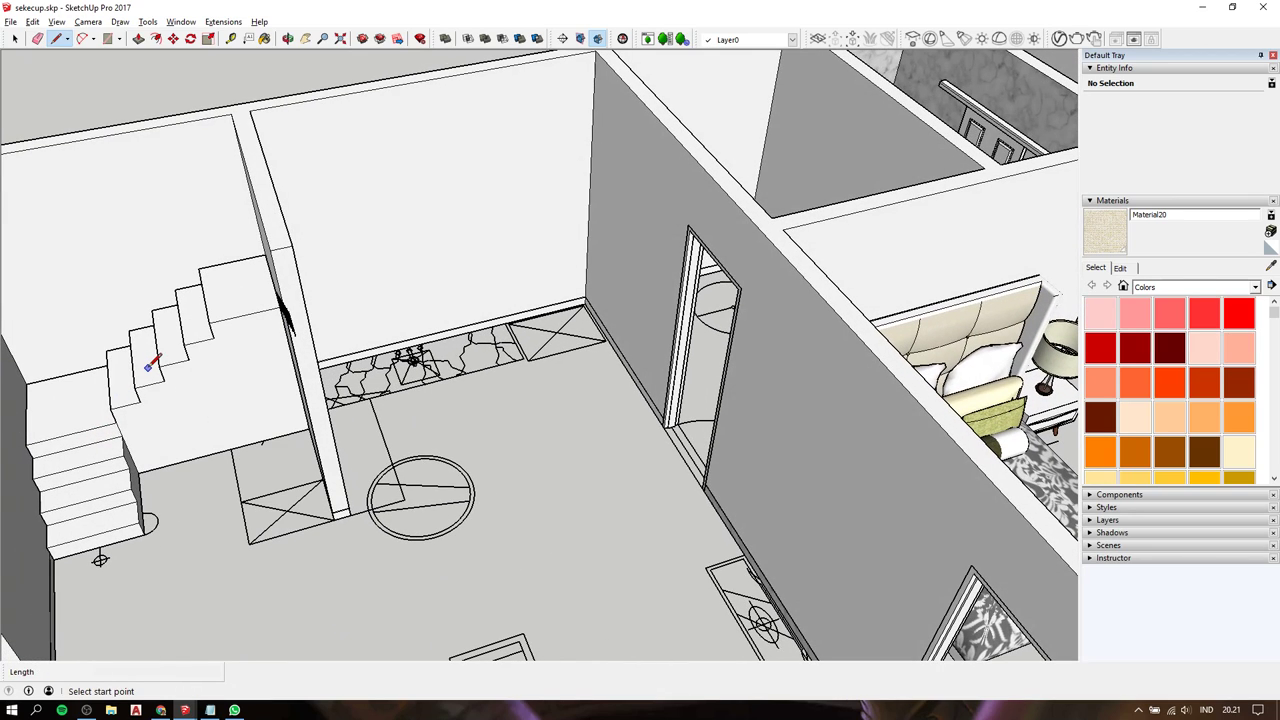
{"action": "key", "text": "ctrl+z"}
{"action": "key", "text": "ctrl+z"}
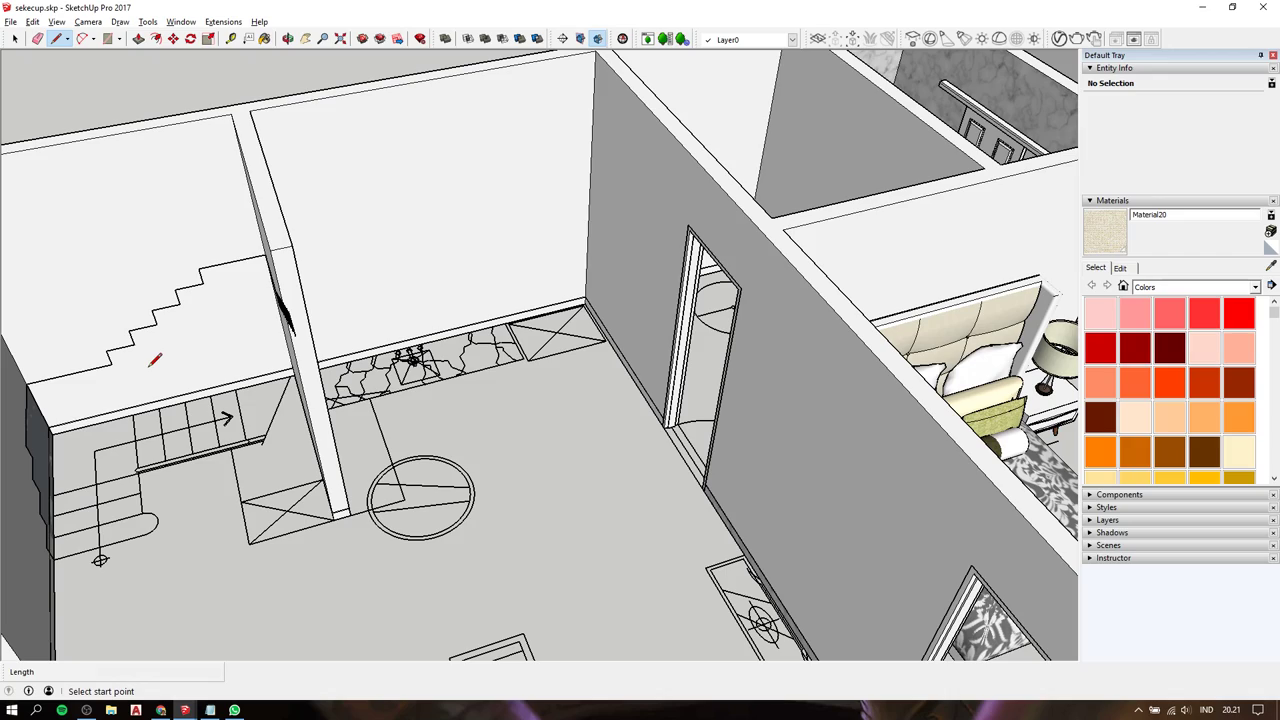
{"action": "middle_click_drag", "start_coordinate": [155, 360], "coordinate": [18, 440]}
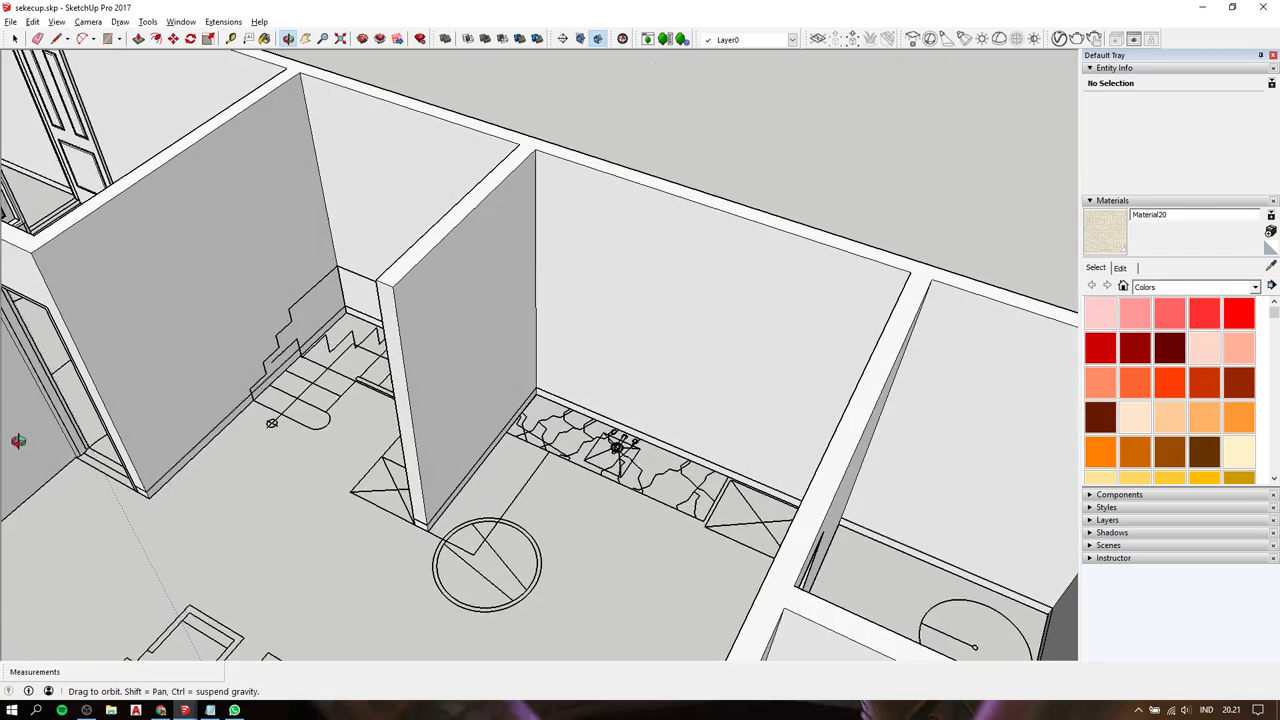
{"action": "scroll", "coordinate": [18, 440], "scroll_direction": "up", "scroll_amount": 5}
{"action": "mouse_move", "coordinate": [200, 420]}
{"action": "middle_mouse_down", "text": "shift"}
{"action": "mouse_move", "coordinate": [280, 328]}
{"action": "mouse_move", "coordinate": [443, 317]}
{"action": "middle_mouse_up", "text": "shift"}
{"action": "scroll", "coordinate": [344, 316], "scroll_direction": "down", "scroll_amount": 5}
Draw a 120 mm ledge from the first flight's bottom corner.
{"action": "scroll", "coordinate": [309, 324], "scroll_direction": "up", "scroll_amount": 5}
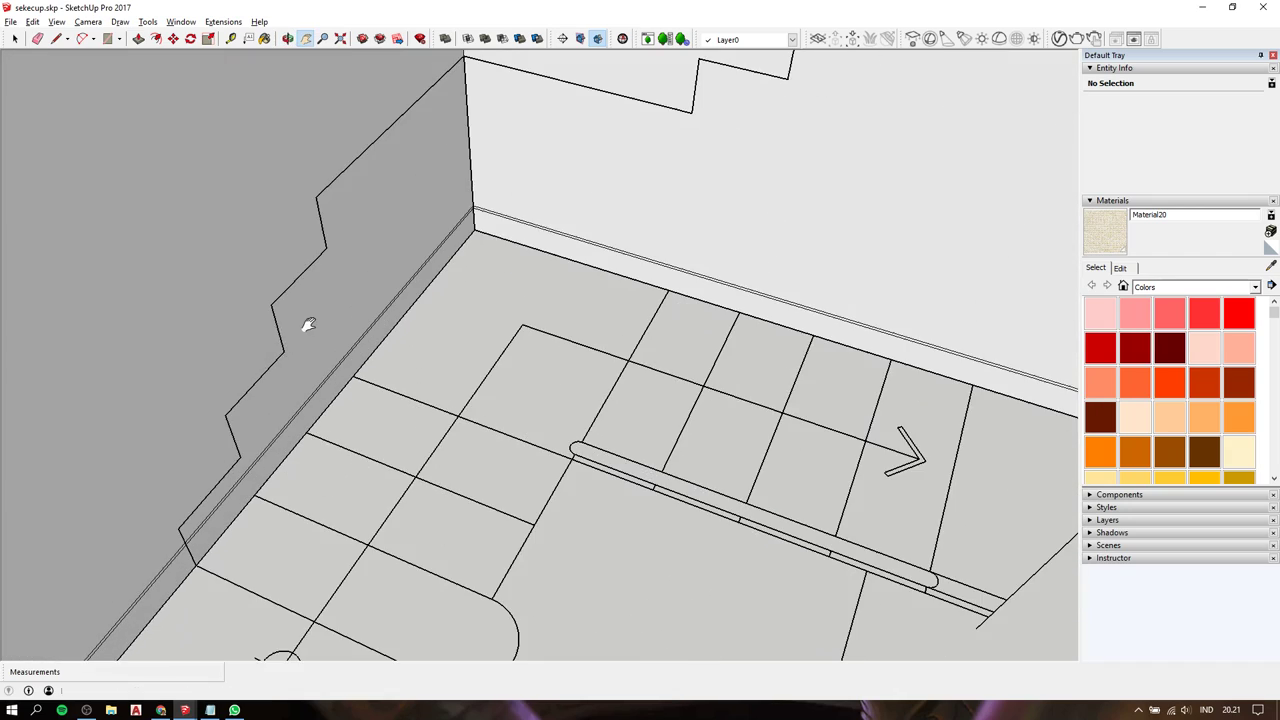
{"action": "mouse_move", "coordinate": [309, 324]}
{"action": "middle_mouse_down"}
{"action": "mouse_move", "coordinate": [166, 200]}
{"action": "mouse_move", "coordinate": [195, 264]}
{"action": "middle_mouse_up"}
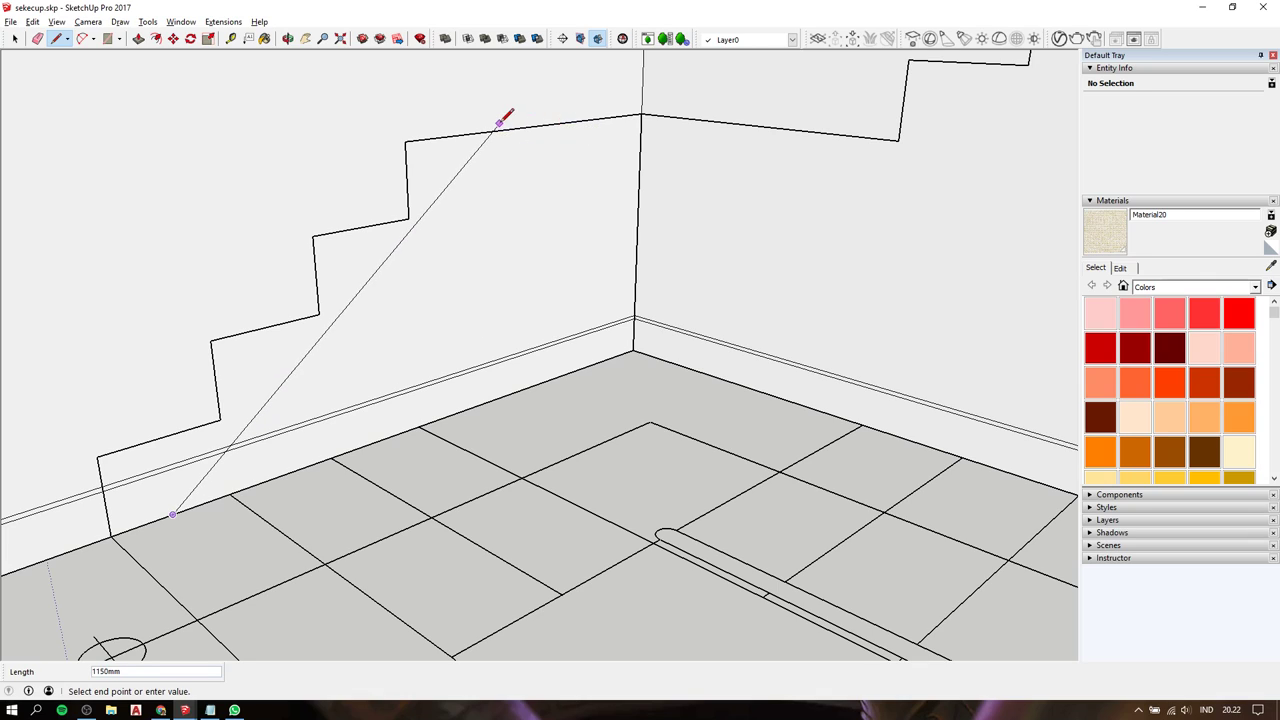
{"action": "key", "text": "space"}
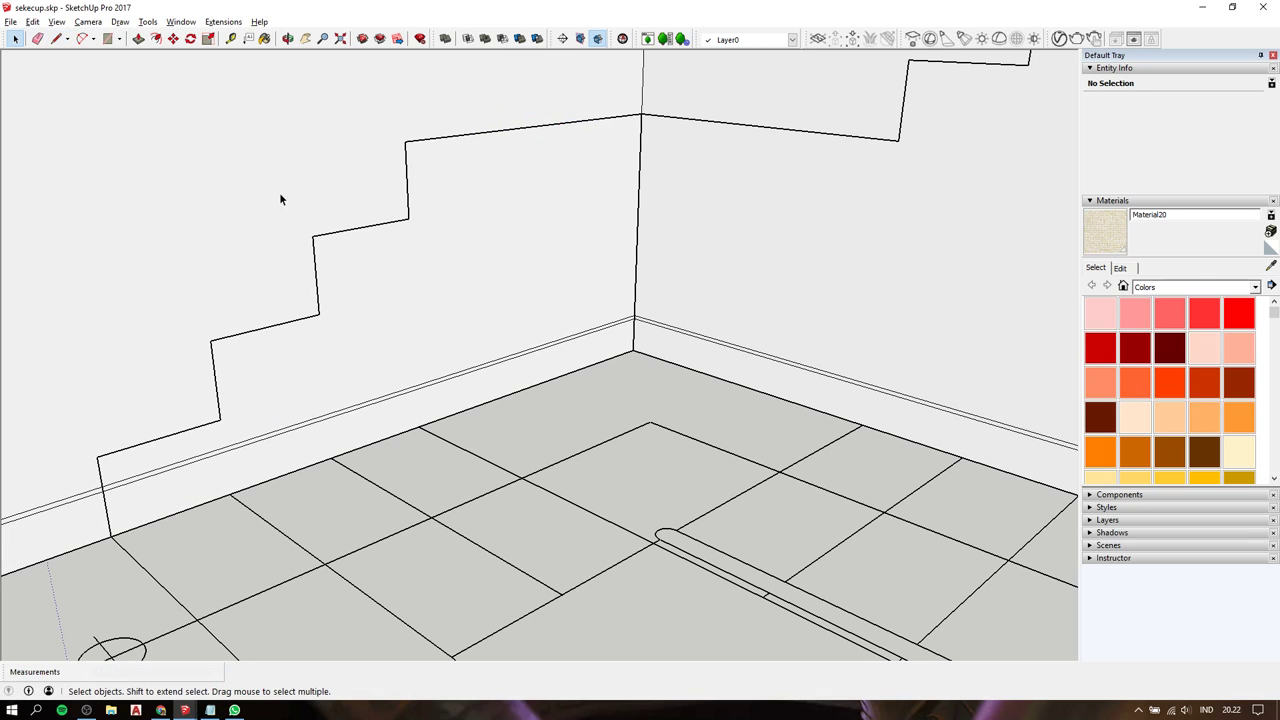
{"action": "key", "text": "l"}
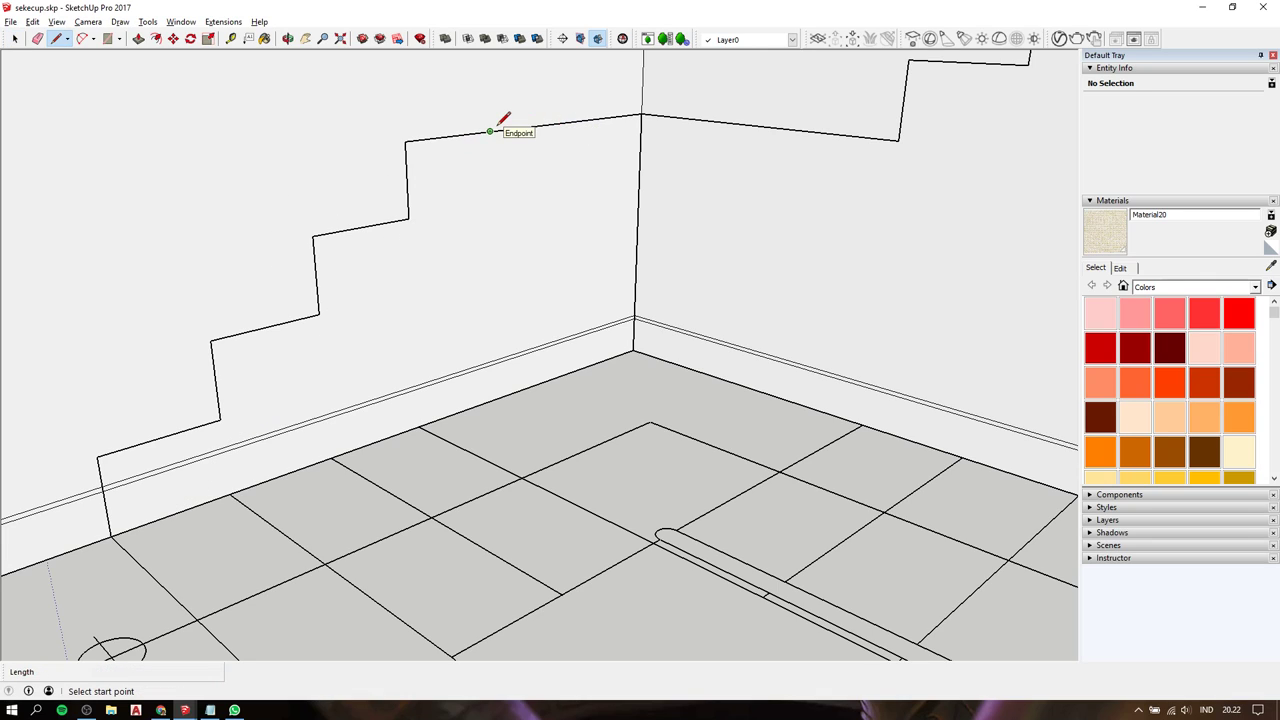
{"action": "left_click", "coordinate": [489, 131]}
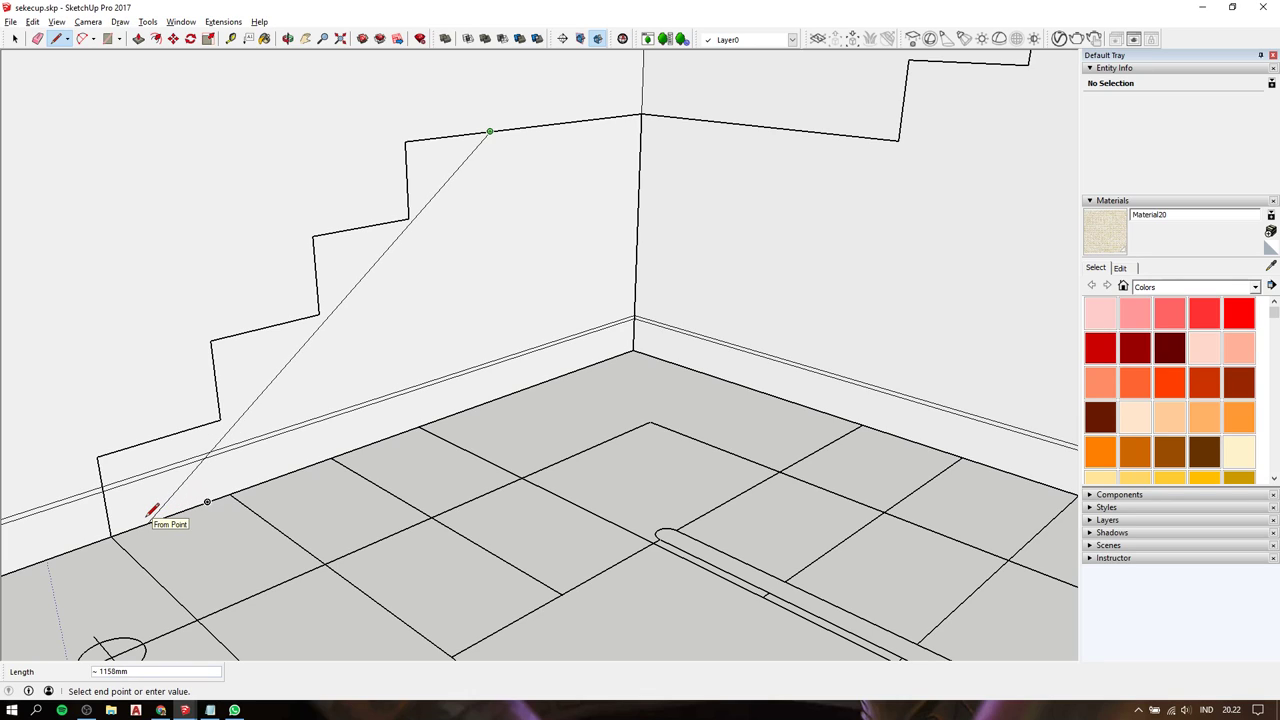
{"action": "key", "text": "space"}
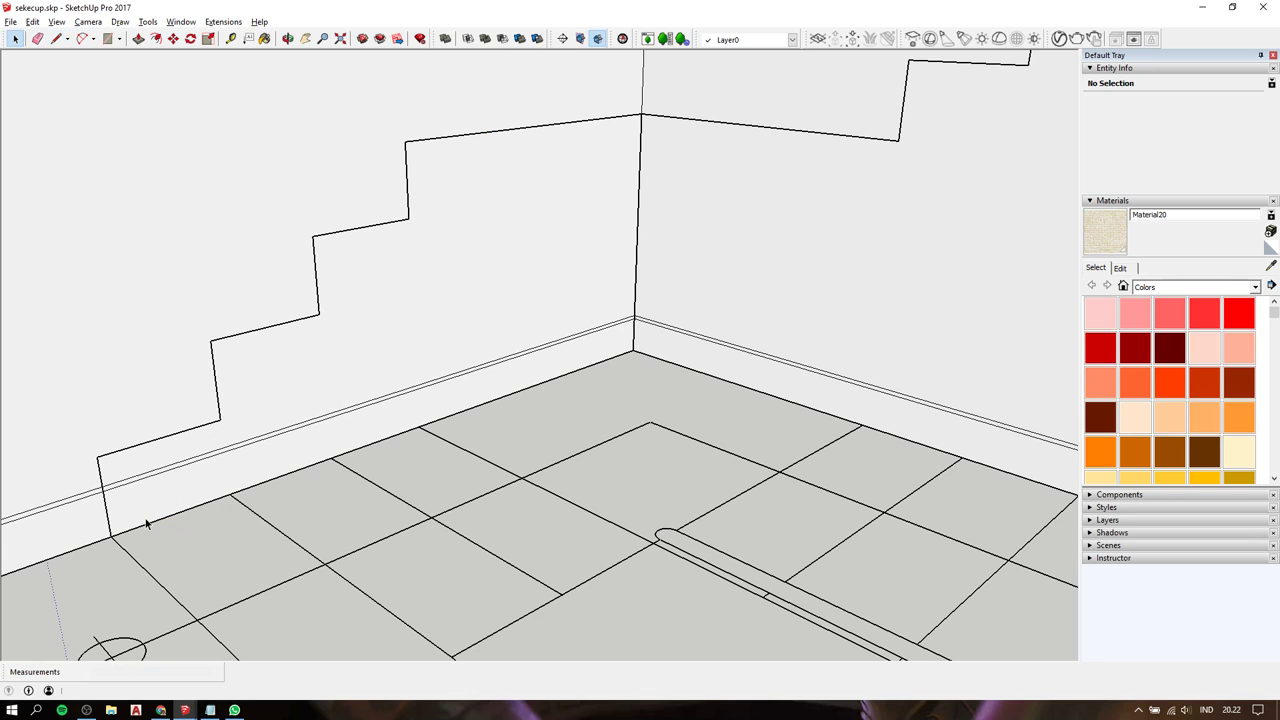
{"action": "key", "text": "l"}
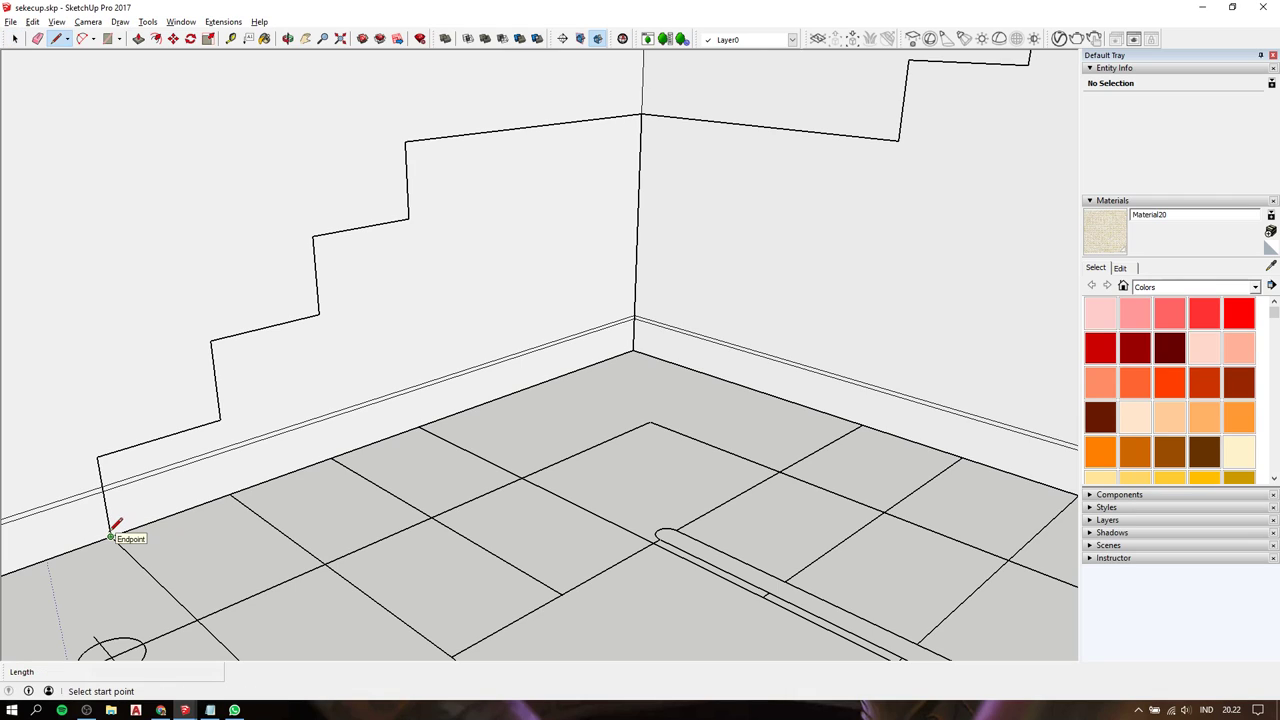
{"action": "left_click", "coordinate": [110, 537]}
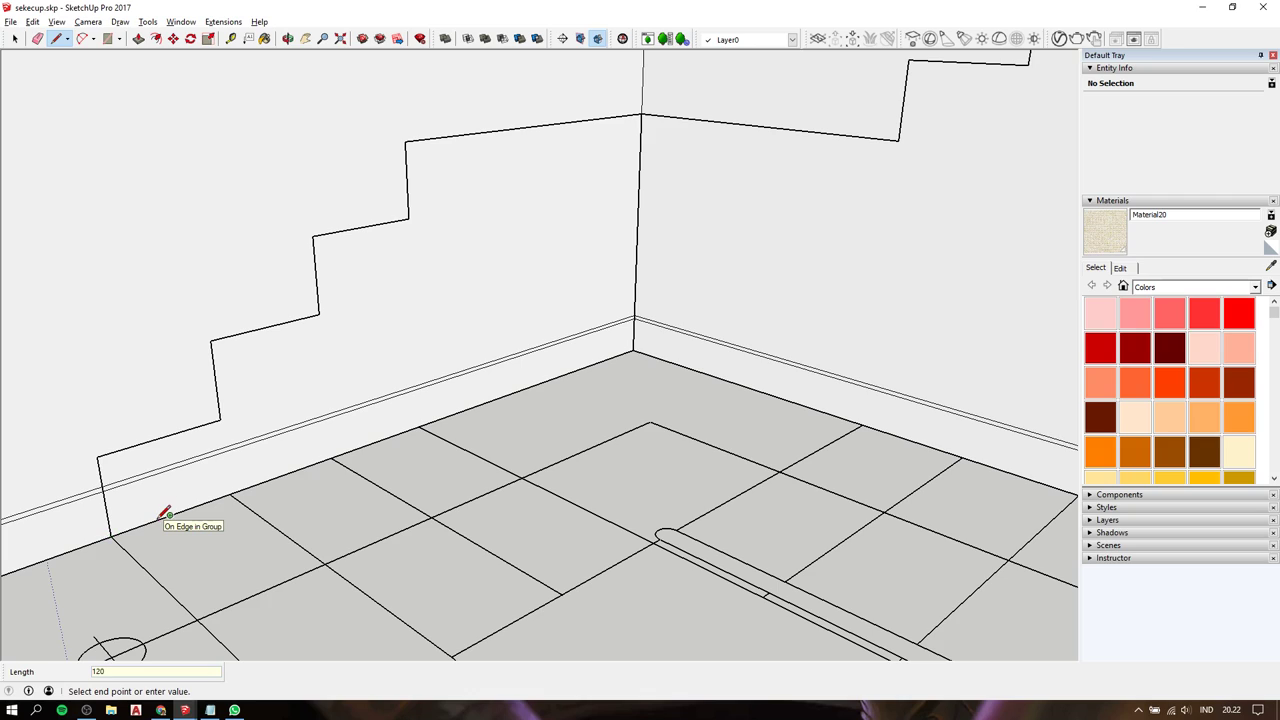
{"action": "key", "text": "Return"}
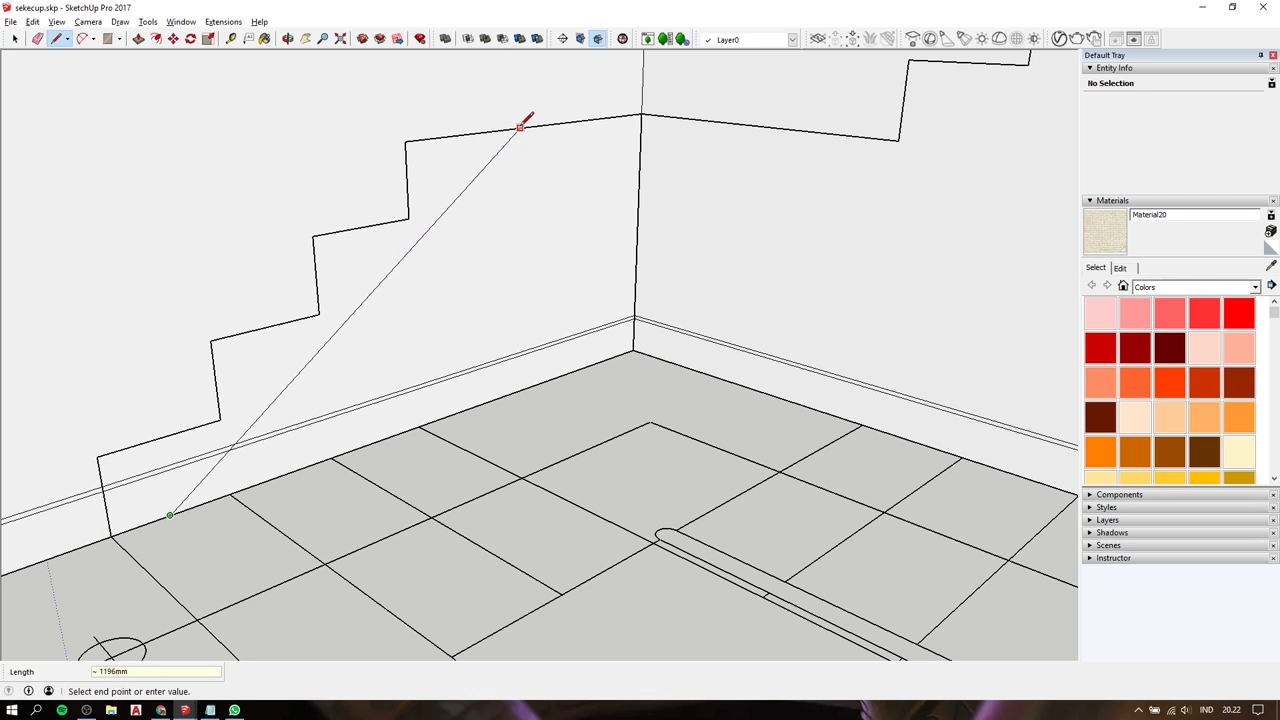
{"action": "key", "text": "Escape"}
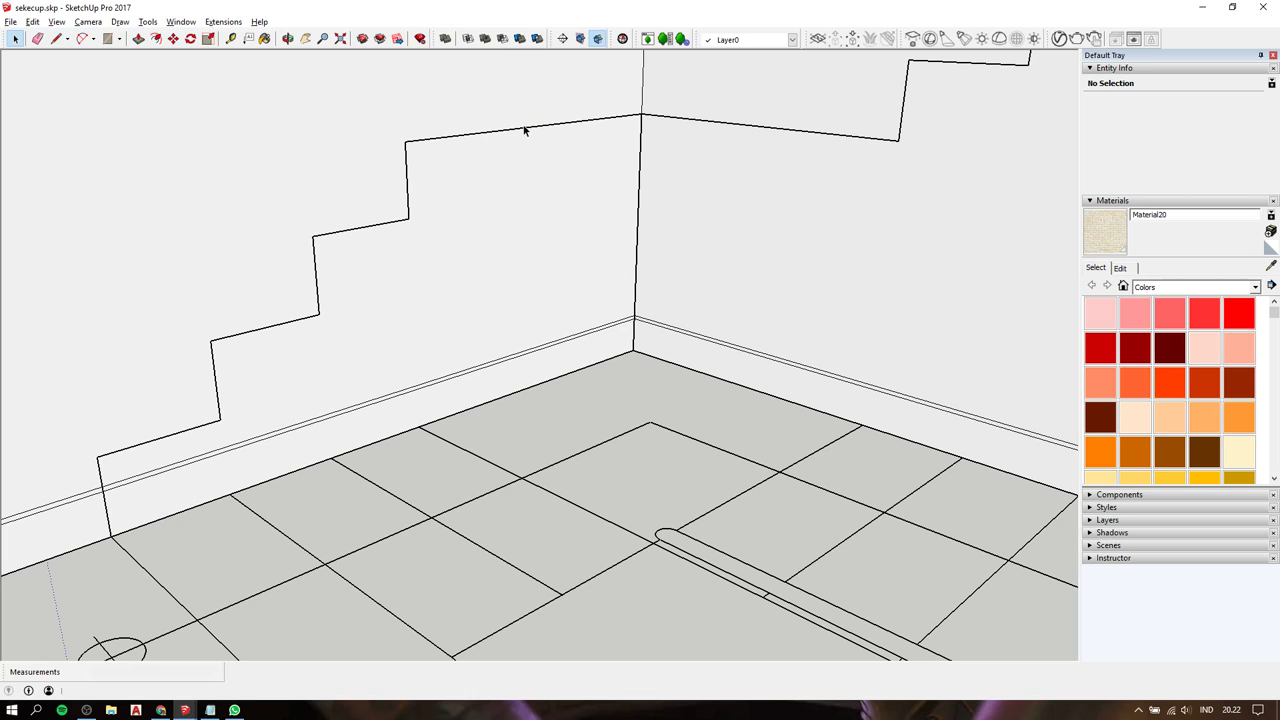
Add a 120 mm ledge at the upper corner and the sloped underside line closing the stair face.
{"action": "left_click", "coordinate": [408, 218]}
{"action": "type", "text": "120"}
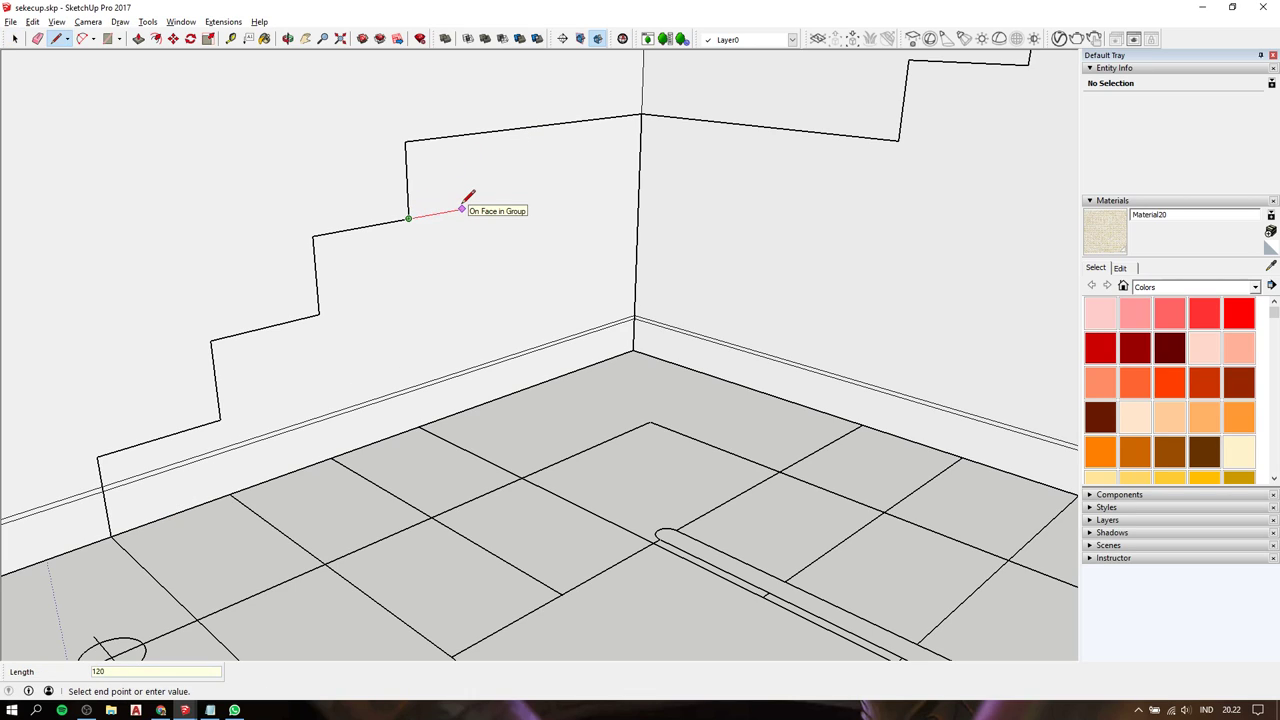
{"action": "key", "text": "Return"}
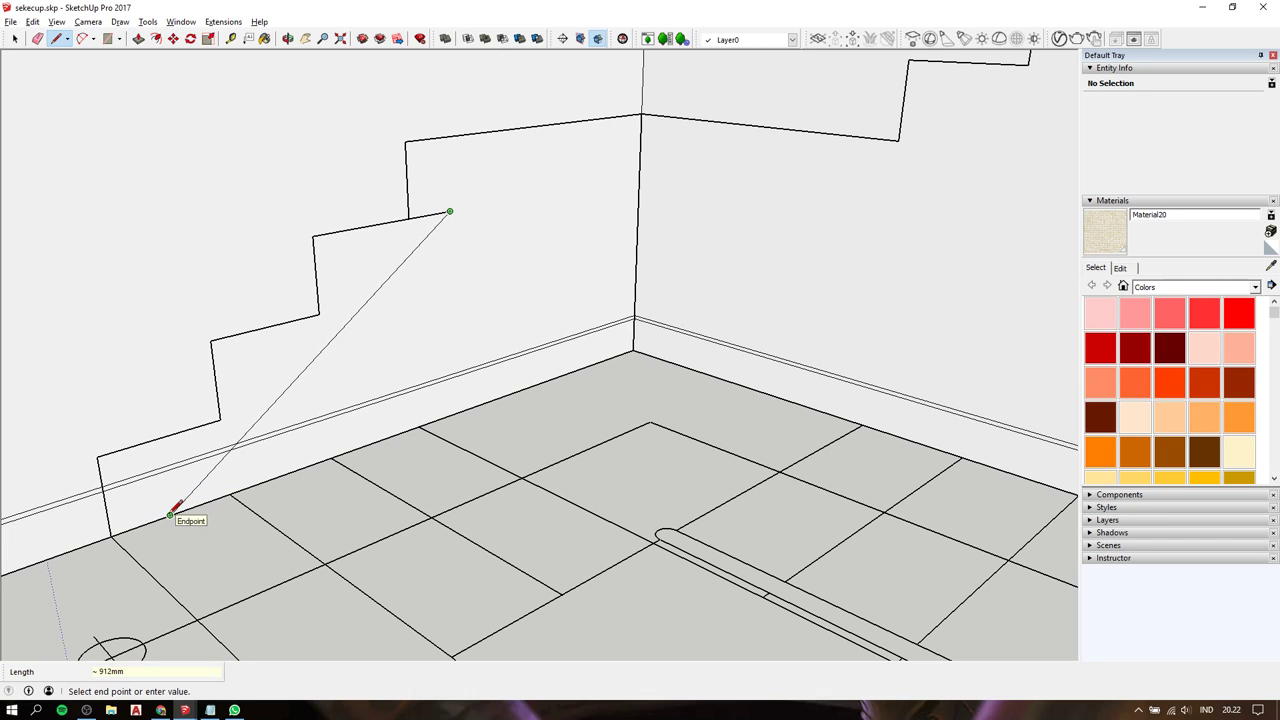
{"action": "left_click", "coordinate": [170, 512]}
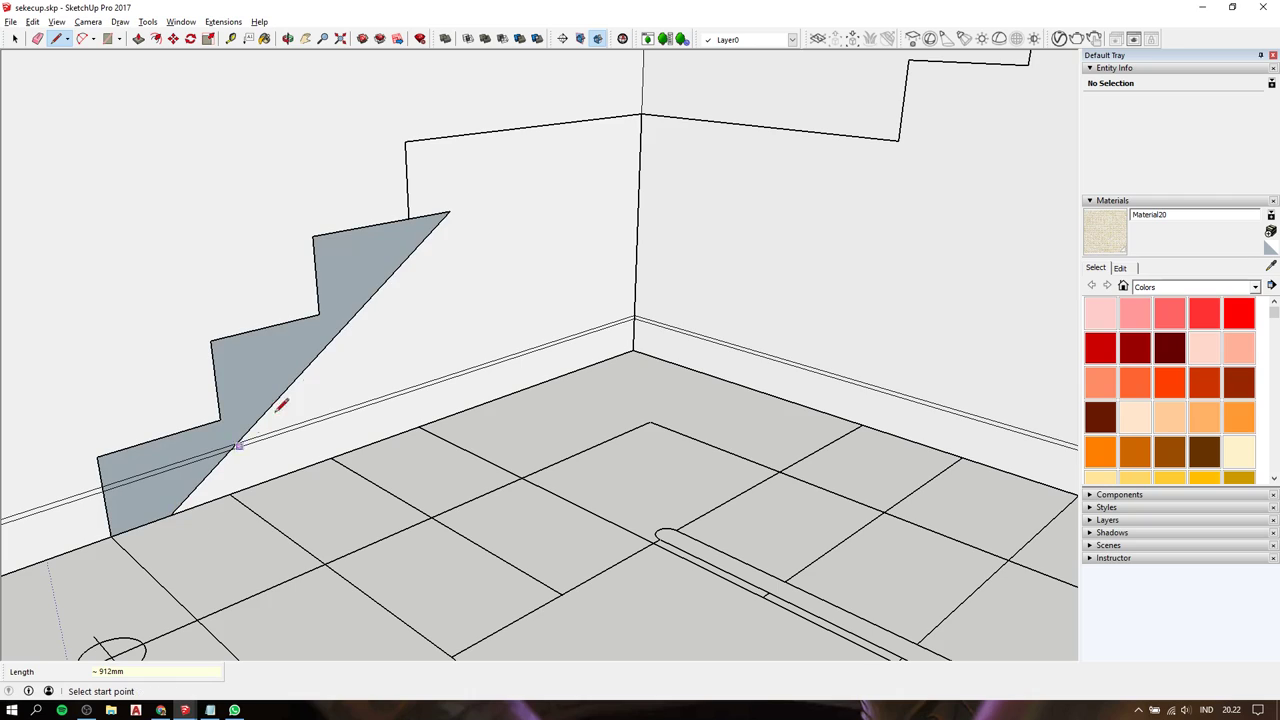
{"action": "left_click", "coordinate": [449, 211]}
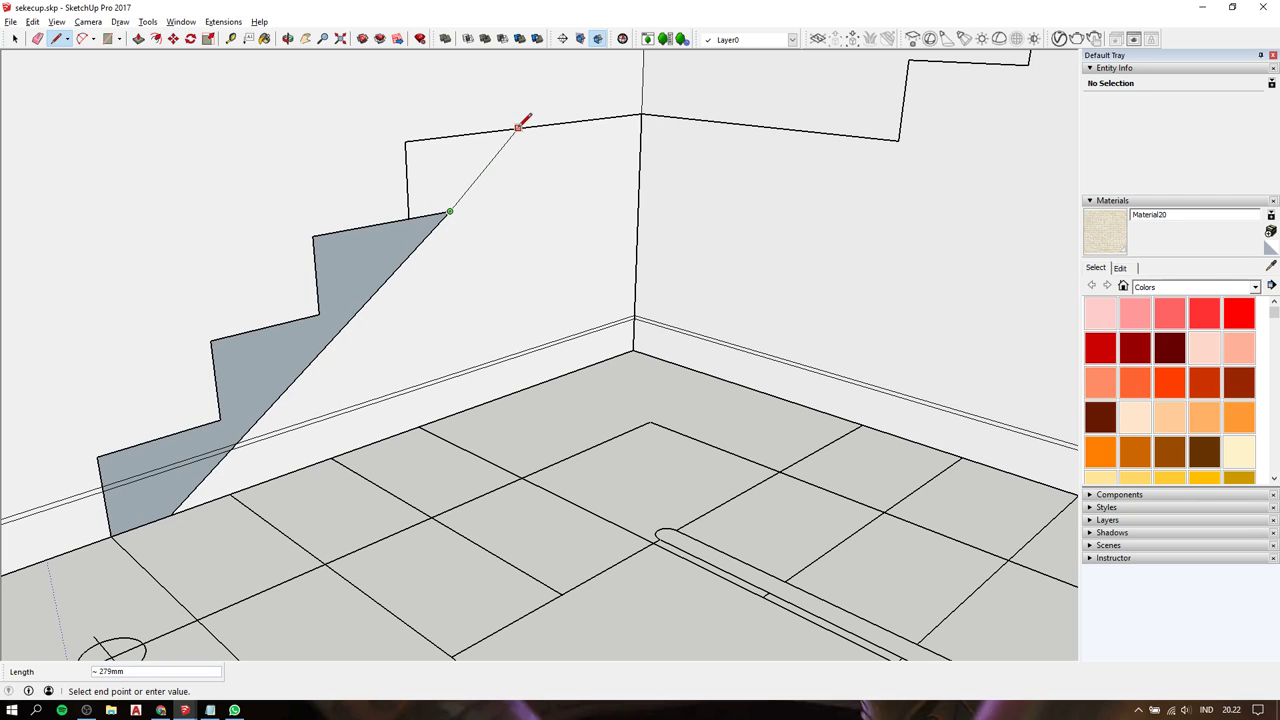
{"action": "left_click", "coordinate": [527, 127]}
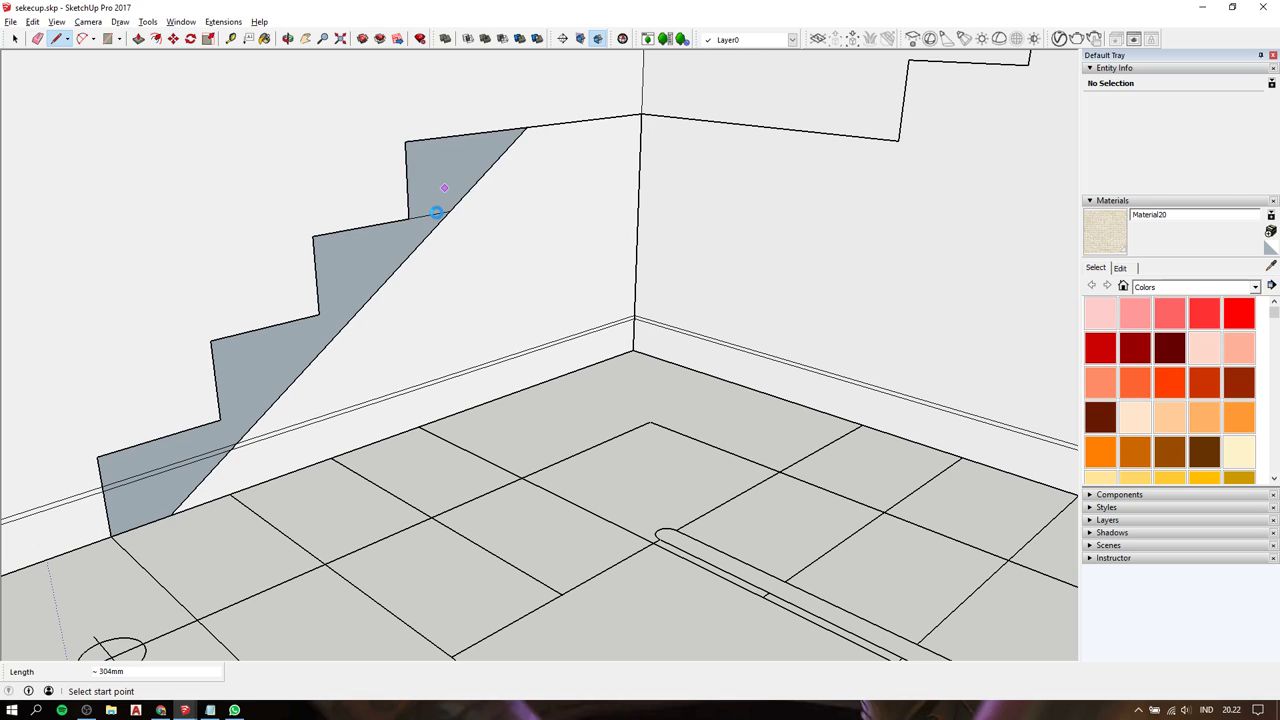
{"action": "key", "text": "e"}
{"action": "key", "text": "space"}
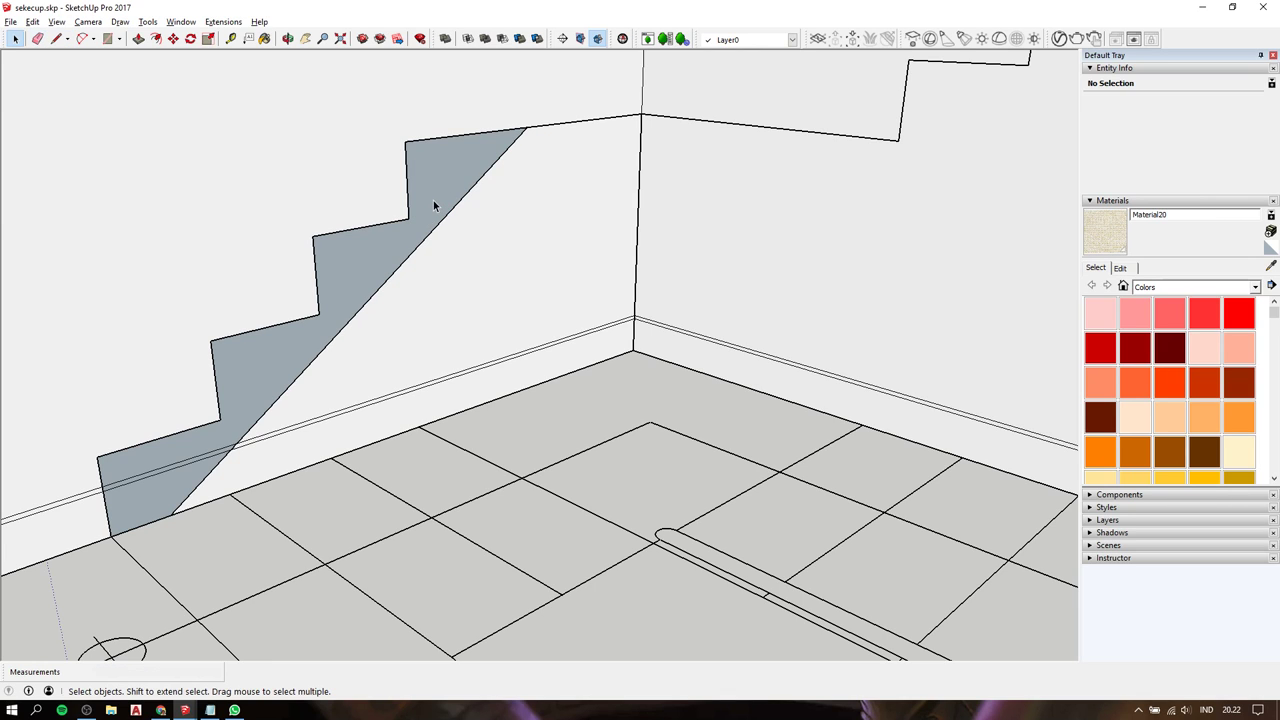
Copy the stair profile's three top edges 120 mm downward with Move and Ctrl.
{"action": "left_click", "coordinate": [434, 202]}
{"action": "middle_click_drag", "start_coordinate": [487, 189], "coordinate": [488, 162]}
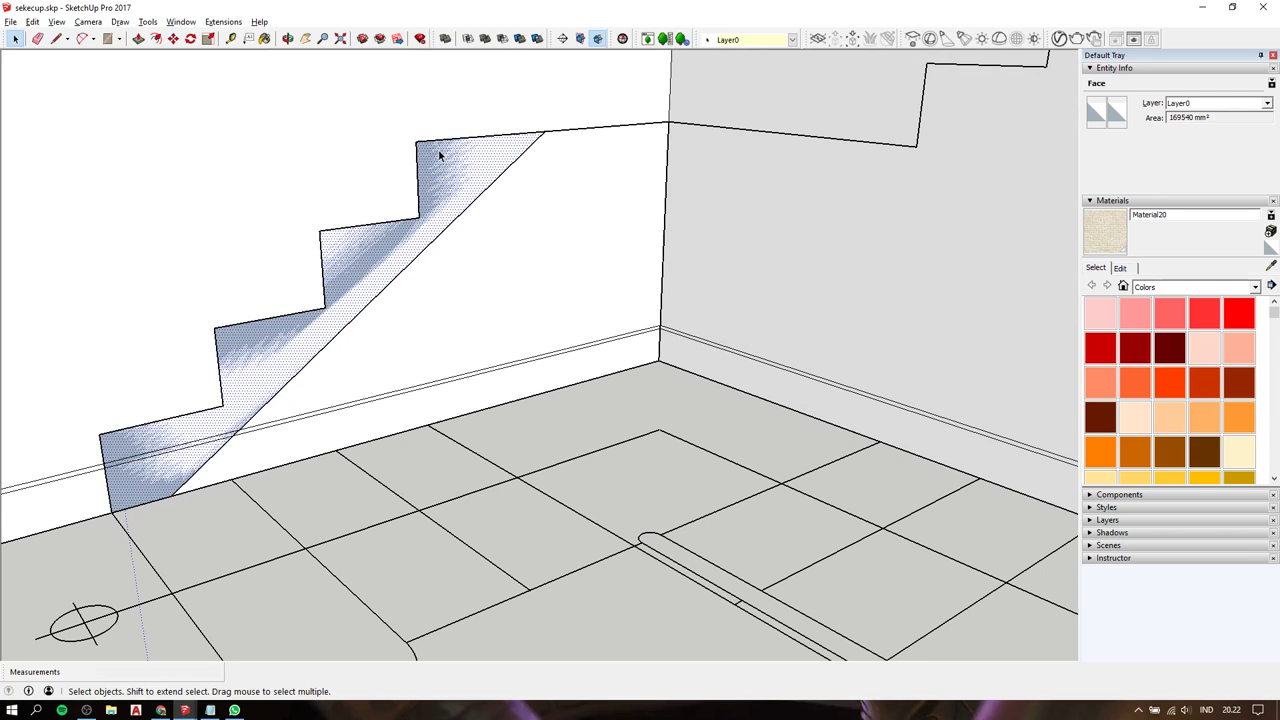
{"action": "left_click", "coordinate": [571, 130]}
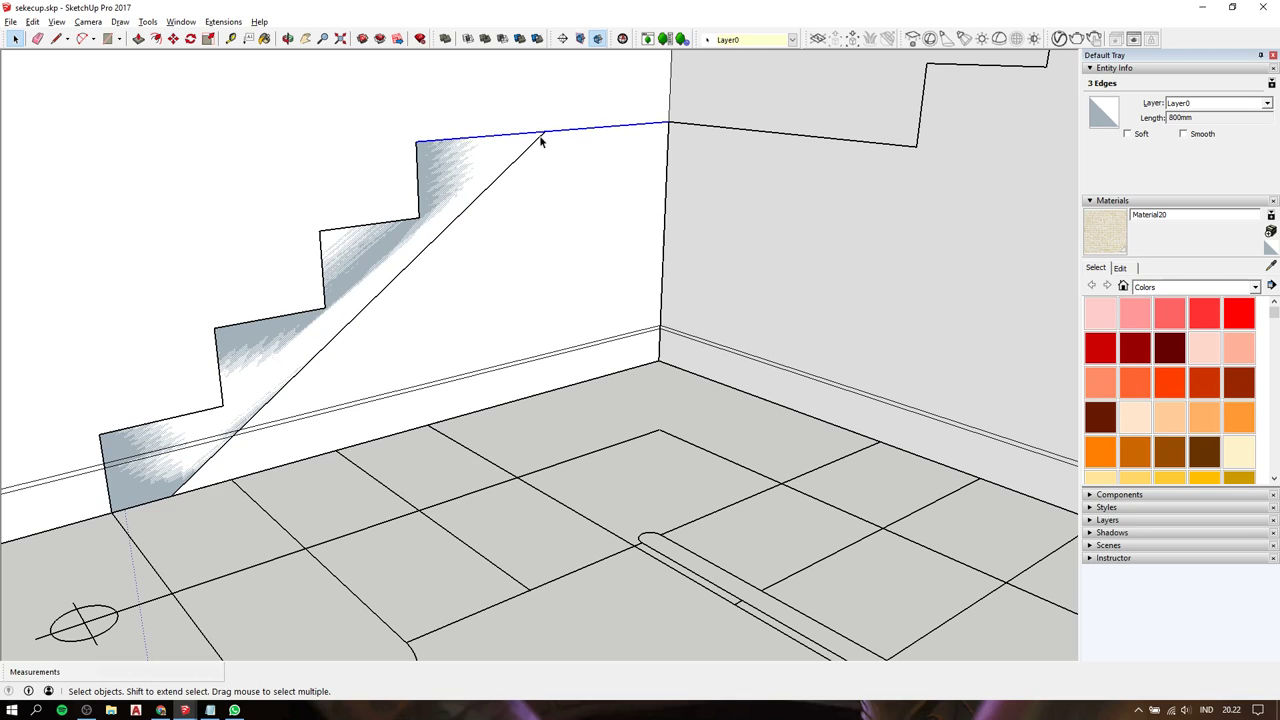
{"action": "key", "text": "f"}
{"action": "key", "text": "space"}
{"action": "left_click_drag", "start_coordinate": [388, 101], "coordinate": [704, 150]}
{"action": "key", "text": "m"}
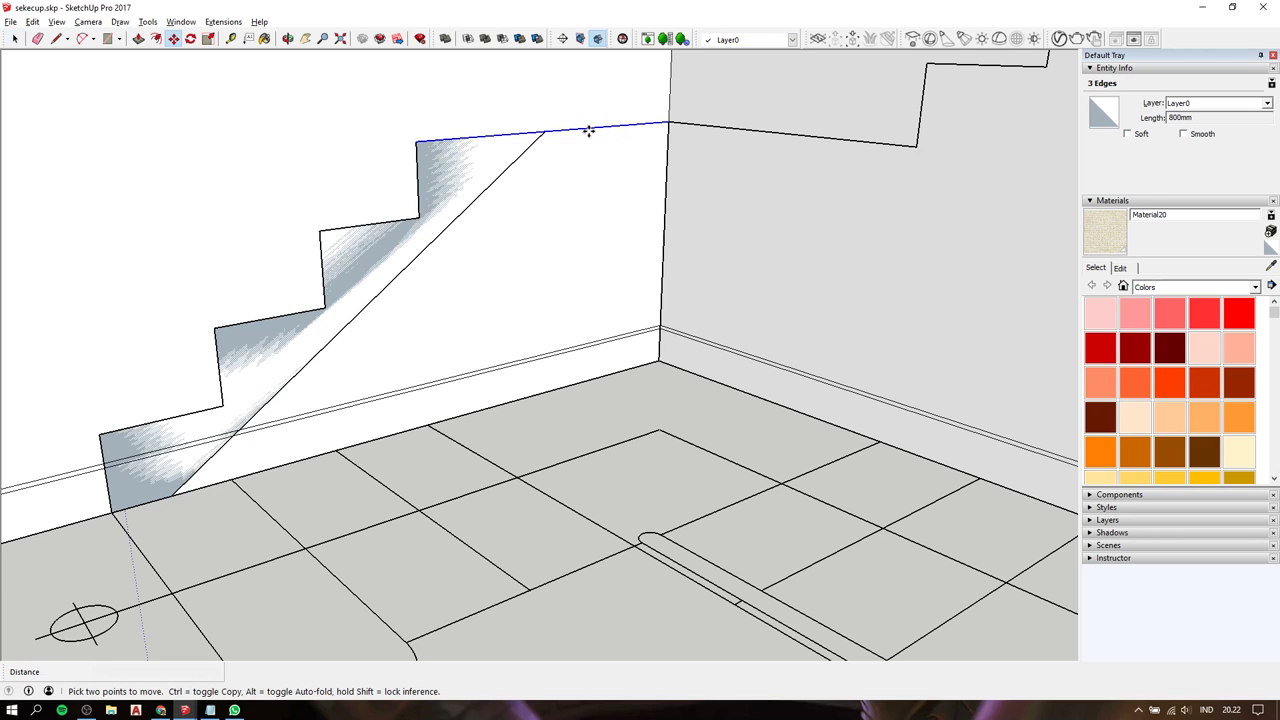
{"action": "left_click", "coordinate": [588, 130]}
{"action": "key", "text": "ctrl"}
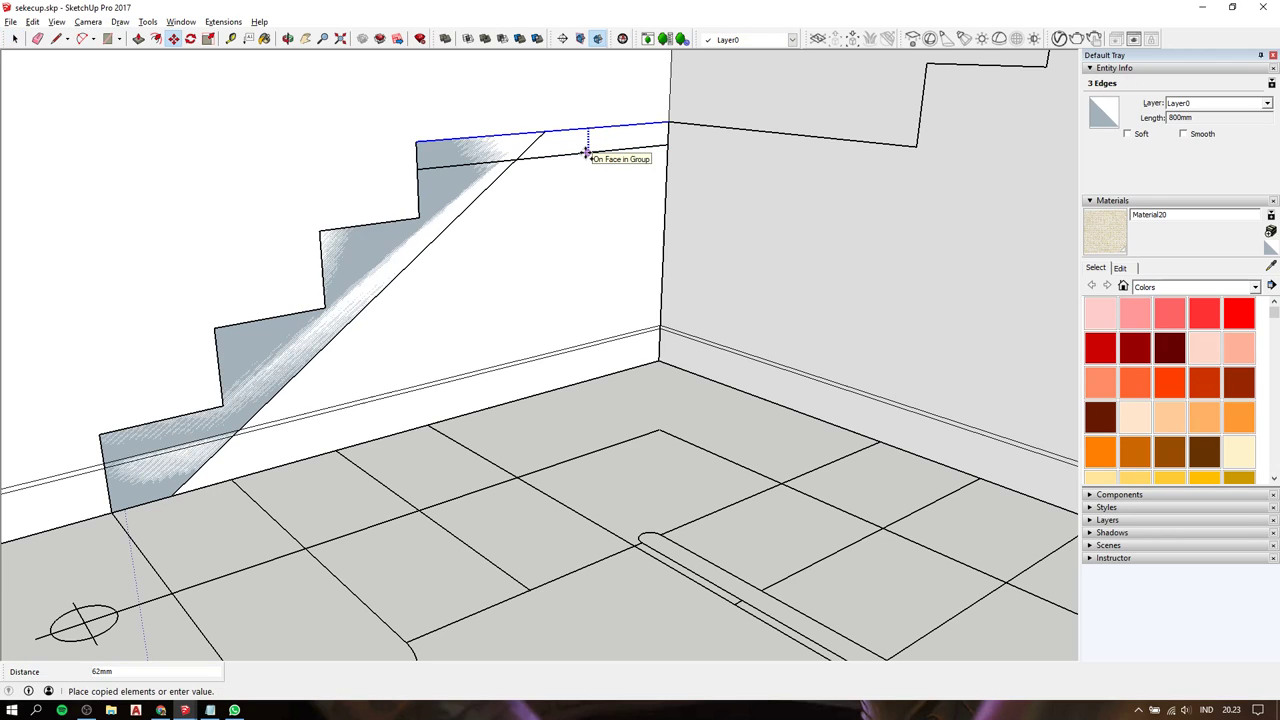
{"action": "type", "text": "2"}
{"action": "type", "text": "0"}
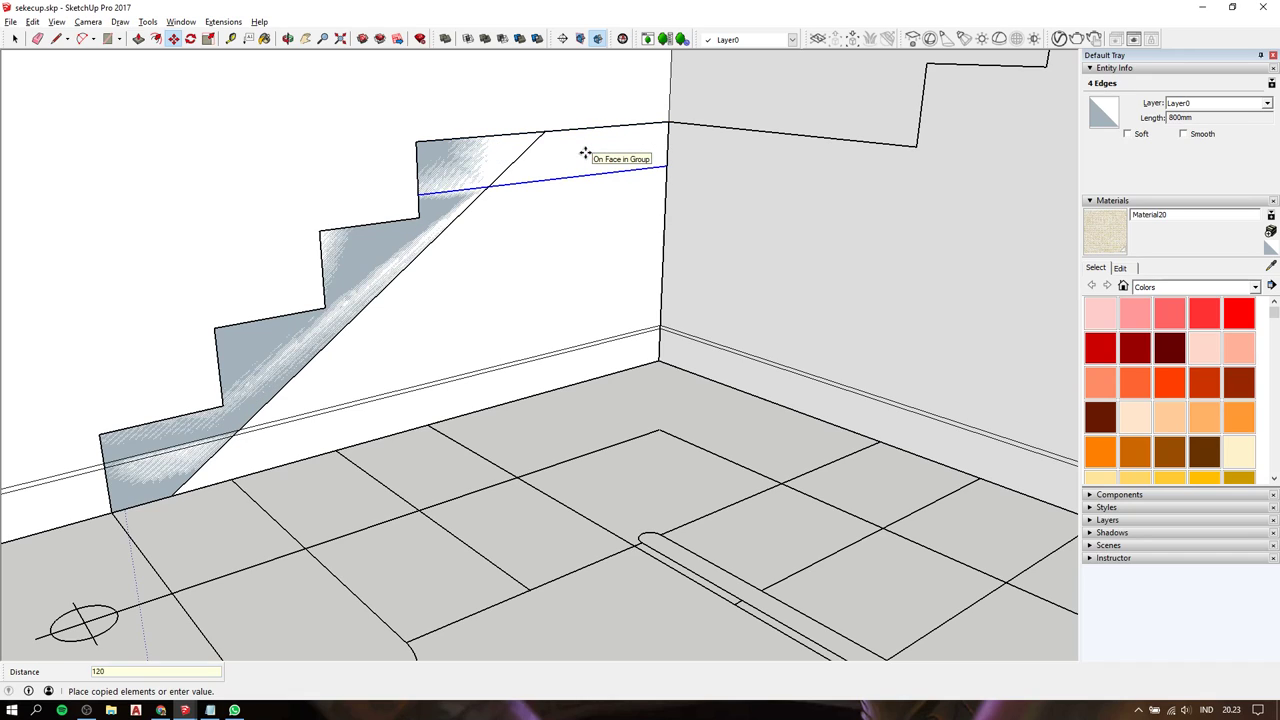
{"action": "key", "text": "Return"}
{"action": "key", "text": "space"}
{"action": "left_click", "coordinate": [518, 155]}
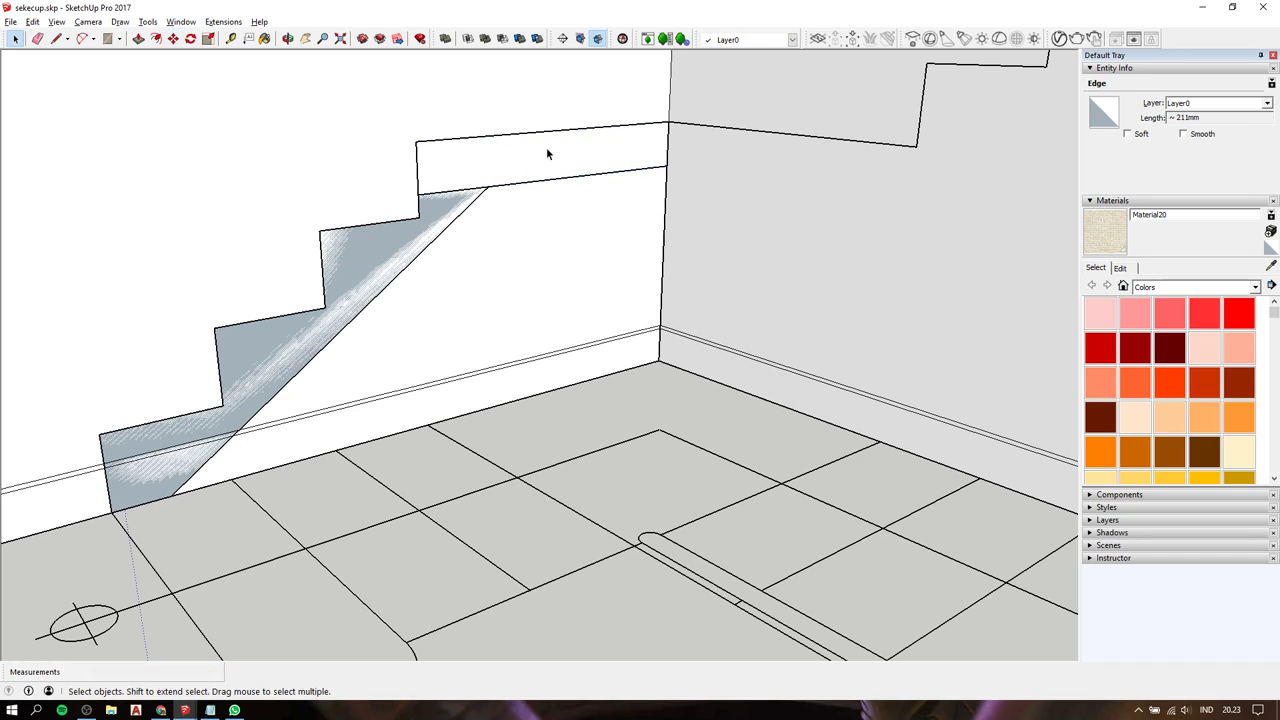
Close the landing strip's end at the wall corner with a vertical edge and erase the stray diagonal.
{"action": "left_click", "coordinate": [589, 145]}
{"action": "key", "text": "l"}
{"action": "left_click", "coordinate": [667, 165]}
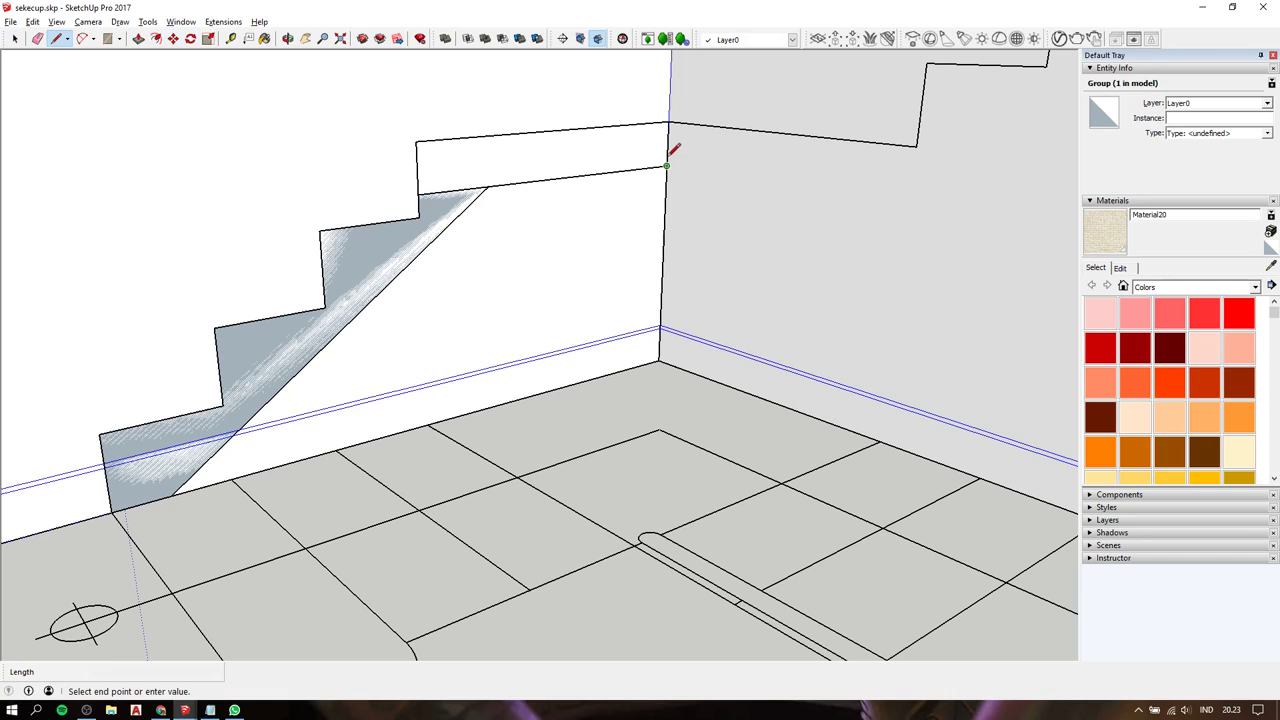
{"action": "left_click", "coordinate": [678, 121]}
{"action": "key", "text": "ctrl+z"}
{"action": "left_click", "coordinate": [668, 122]}
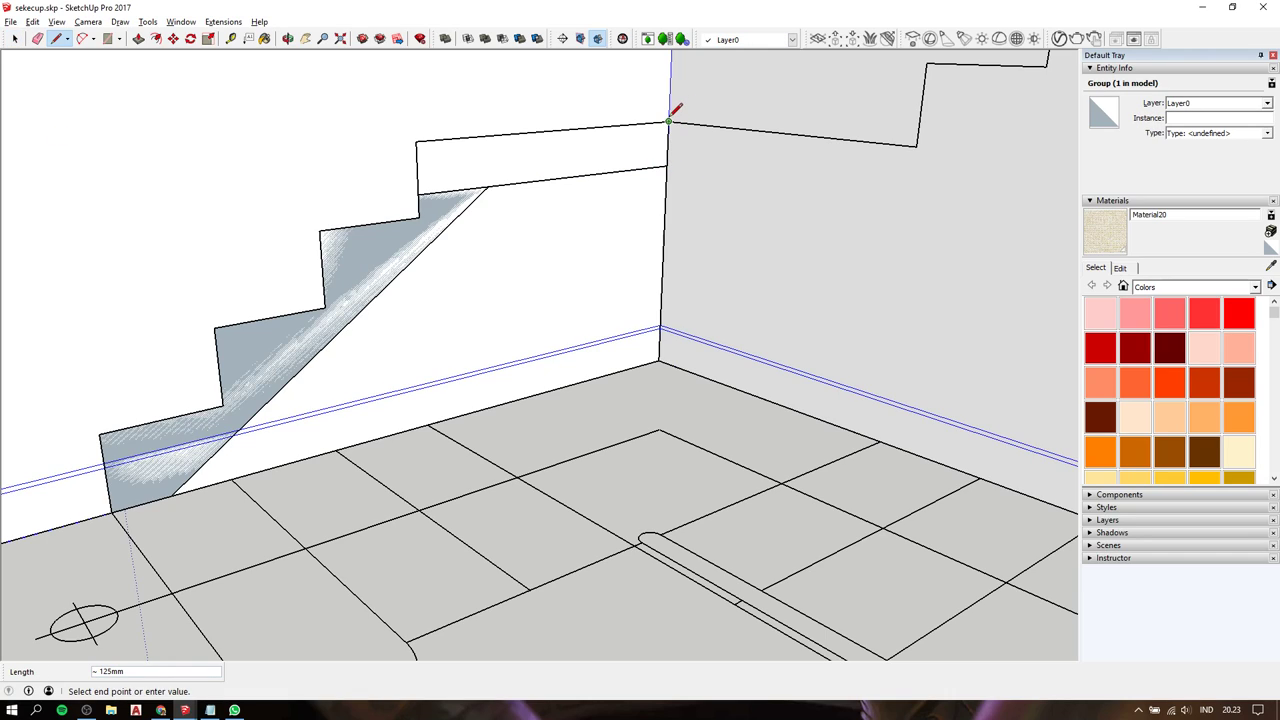
{"action": "left_click", "coordinate": [667, 165]}
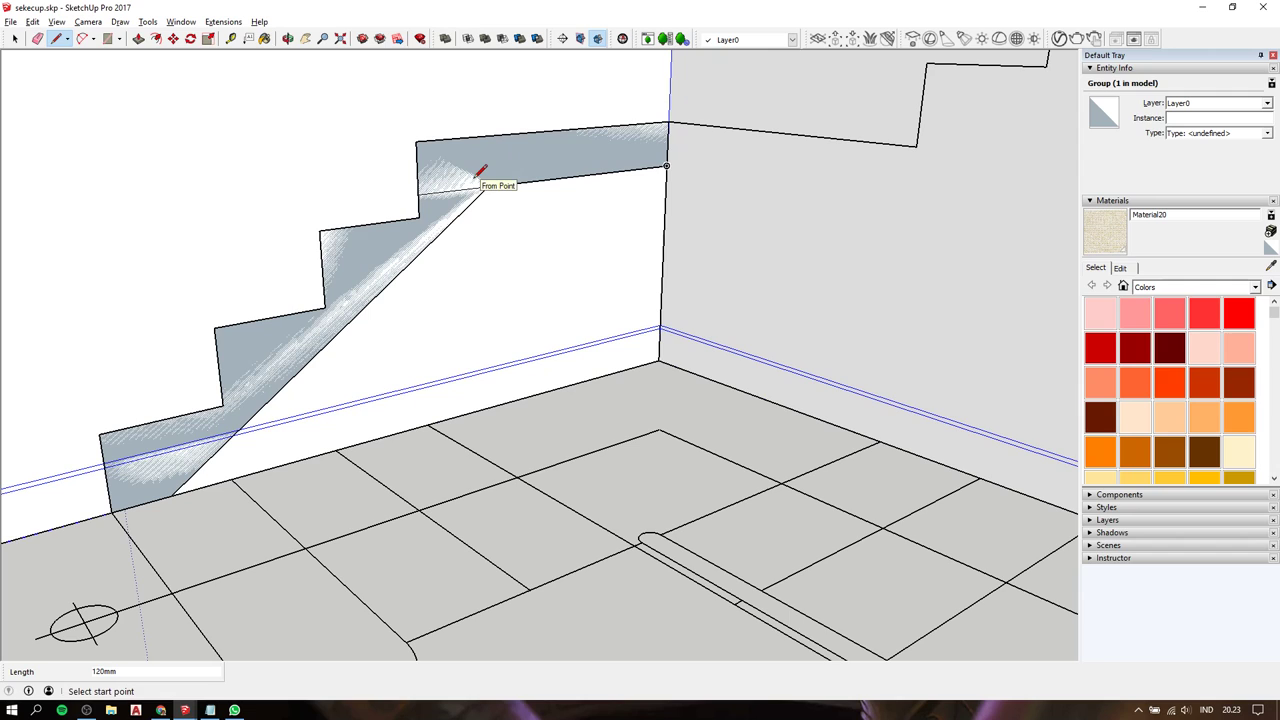
{"action": "key", "text": "e"}
{"action": "mouse_move", "coordinate": [472, 184]}
{"action": "middle_mouse_down"}
{"action": "mouse_move", "coordinate": [640, 206]}
{"action": "mouse_move", "coordinate": [503, 220]}
{"action": "middle_mouse_up"}
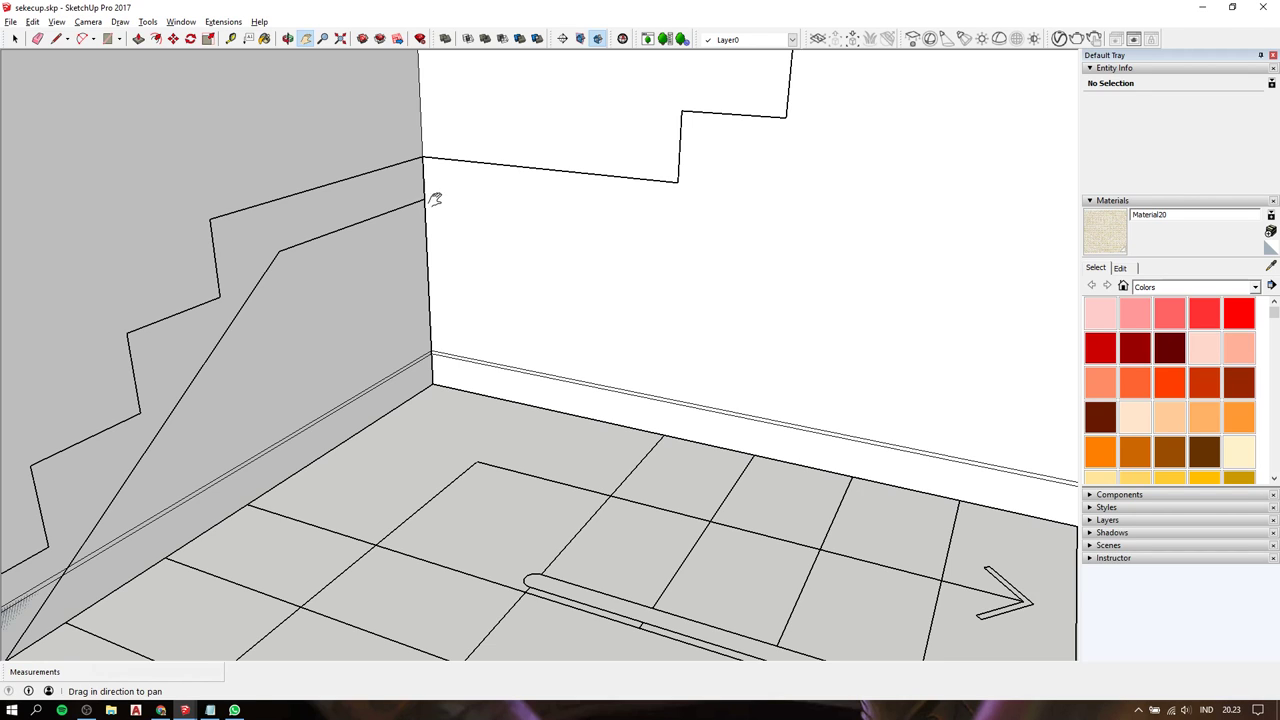
Orbit to the opposite wall and draw a short edge along the top landing of the profile.
{"action": "mouse_move", "coordinate": [434, 197]}
{"action": "middle_mouse_down"}
{"action": "mouse_move", "coordinate": [474, 211]}
{"action": "mouse_move", "coordinate": [567, 200]}
{"action": "middle_mouse_up"}
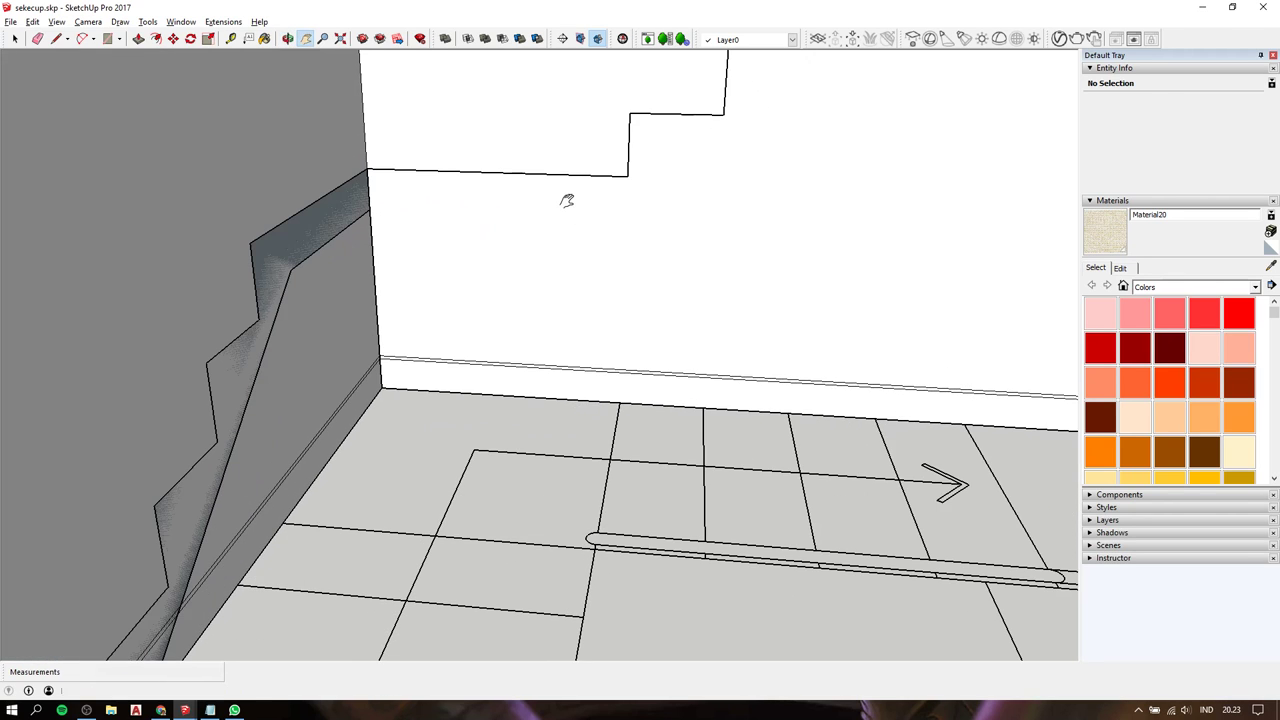
{"action": "key", "text": "l"}
{"action": "left_click", "coordinate": [369, 210]}
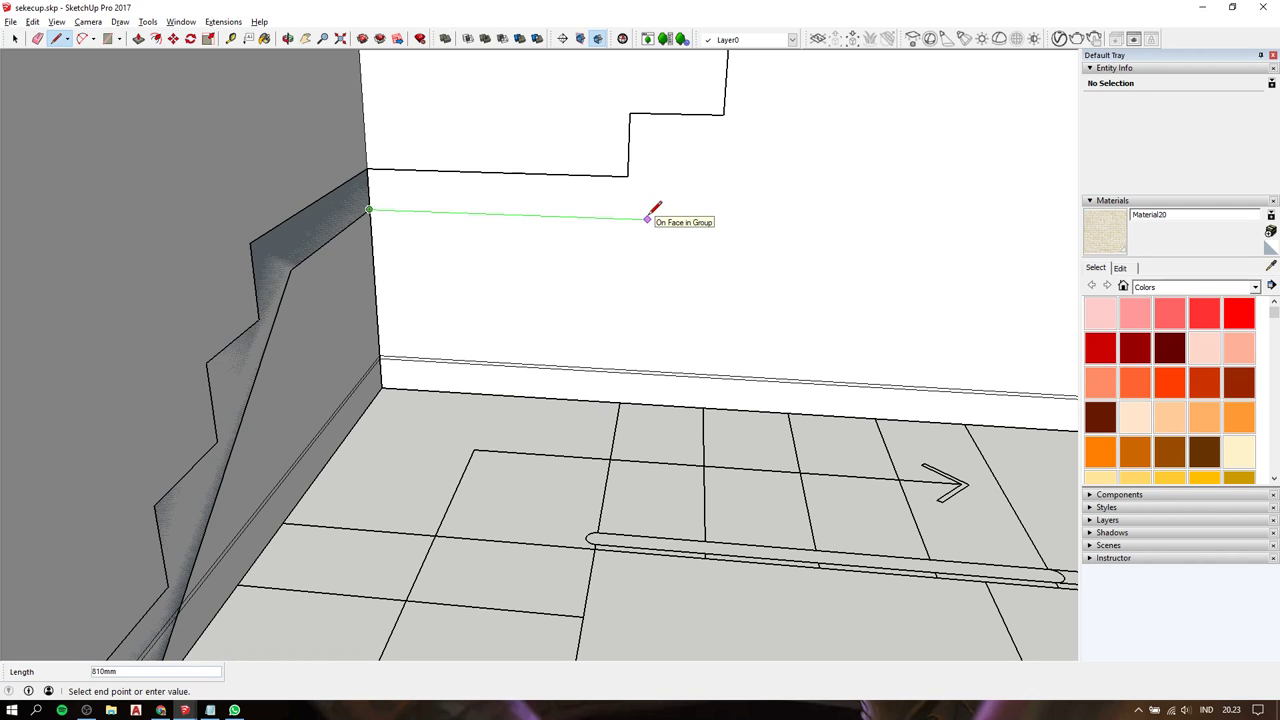
{"action": "key", "text": "h"}
{"action": "mouse_move", "coordinate": [671, 177]}
{"action": "left_mouse_down"}
{"action": "mouse_move", "coordinate": [454, 314]}
{"action": "mouse_move", "coordinate": [606, 194]}
{"action": "mouse_move", "coordinate": [540, 218]}
{"action": "left_mouse_up"}
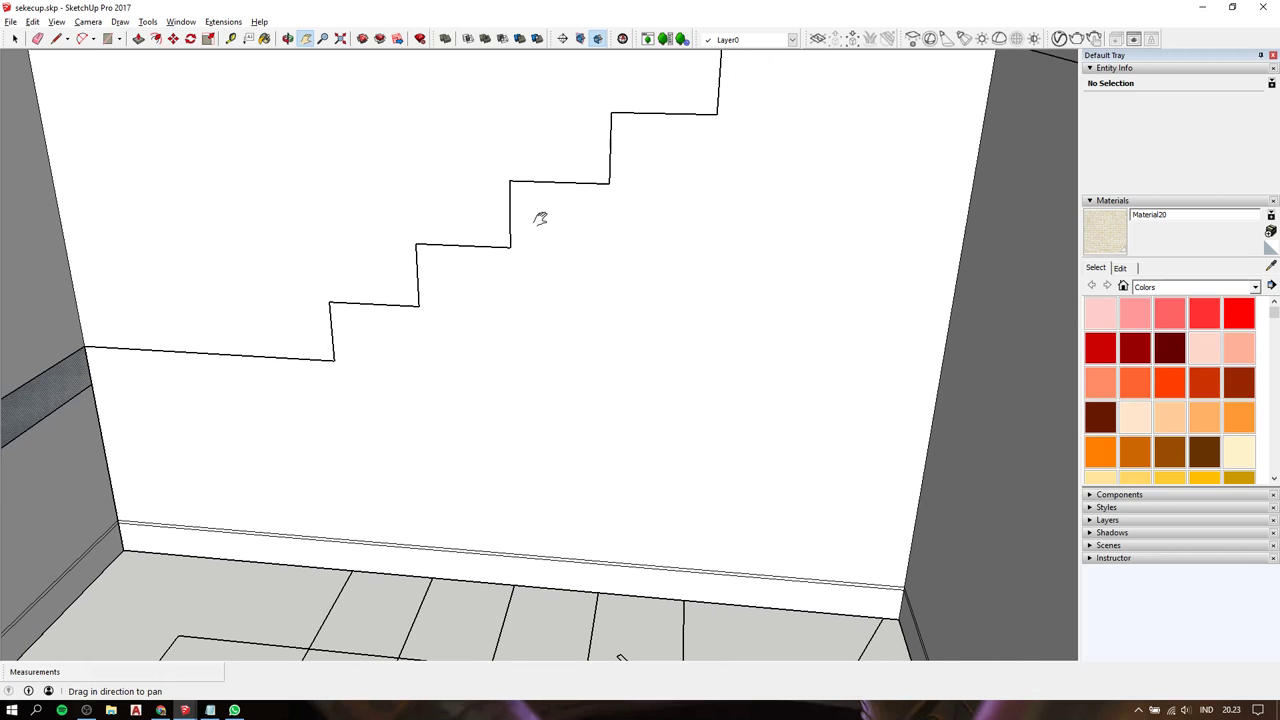
{"action": "key", "text": "Escape"}
{"action": "key", "text": "space"}
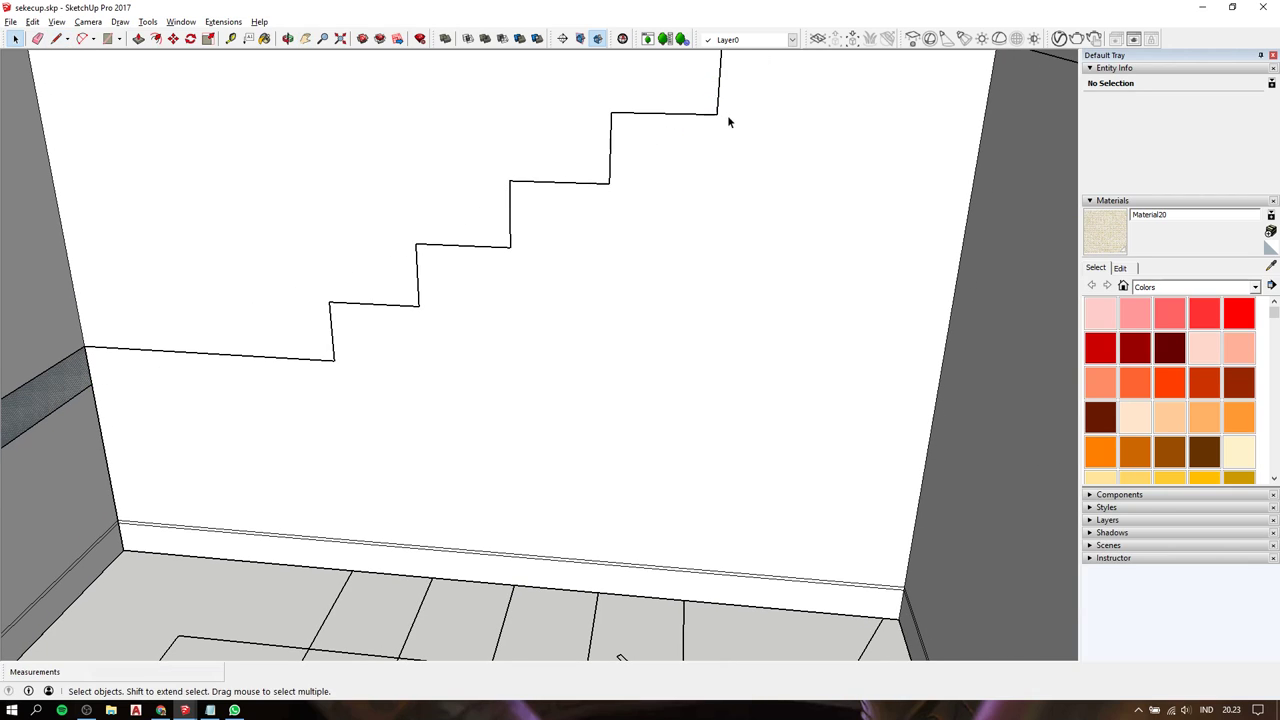
{"action": "key", "text": "l"}
{"action": "left_click", "coordinate": [716, 114]}
{"action": "type", "text": "120"}
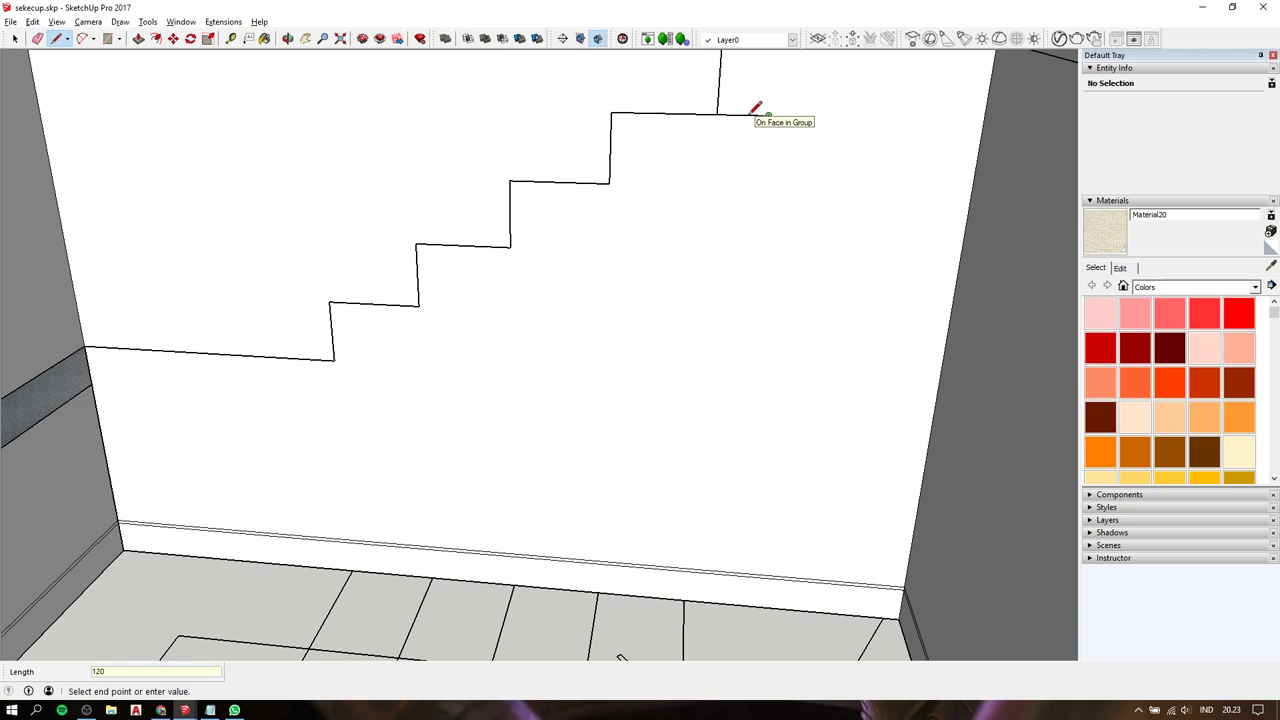
{"action": "left_click", "coordinate": [766, 115]}
{"action": "key", "text": "space"}
Draw a 120 mm edge from the bottom step corner.
{"action": "key", "text": "l"}
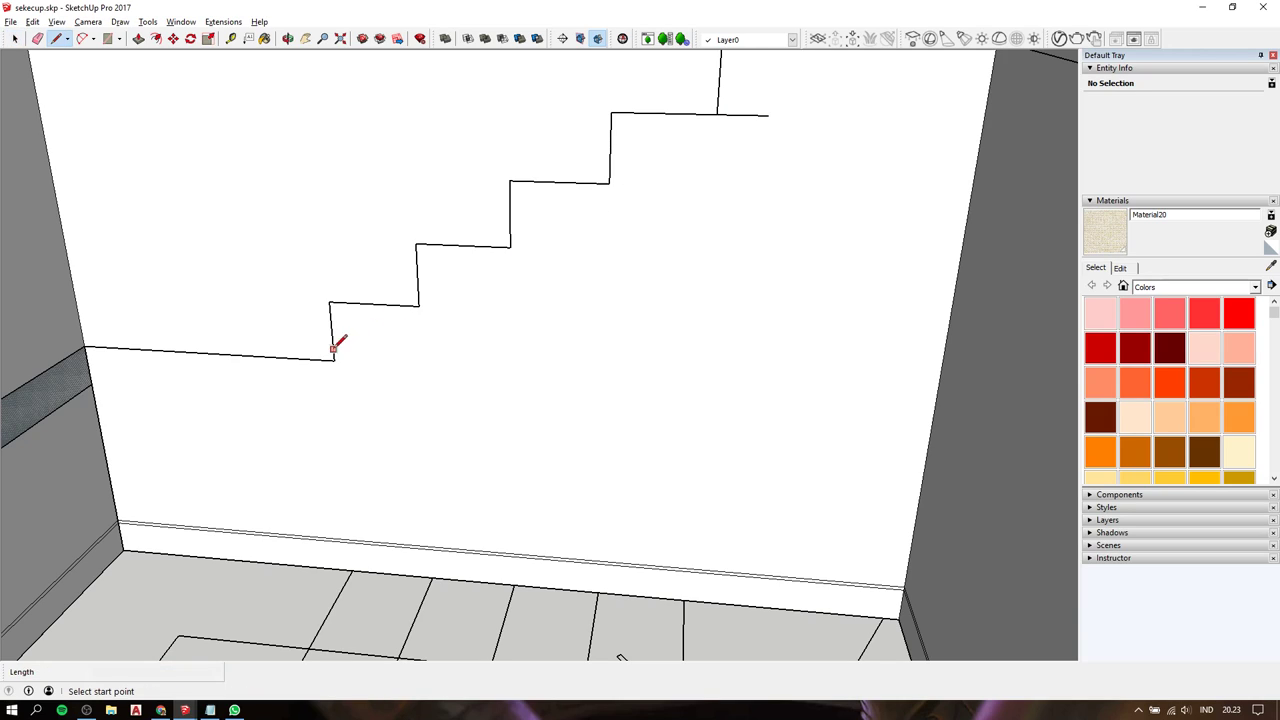
{"action": "left_click", "coordinate": [334, 360]}
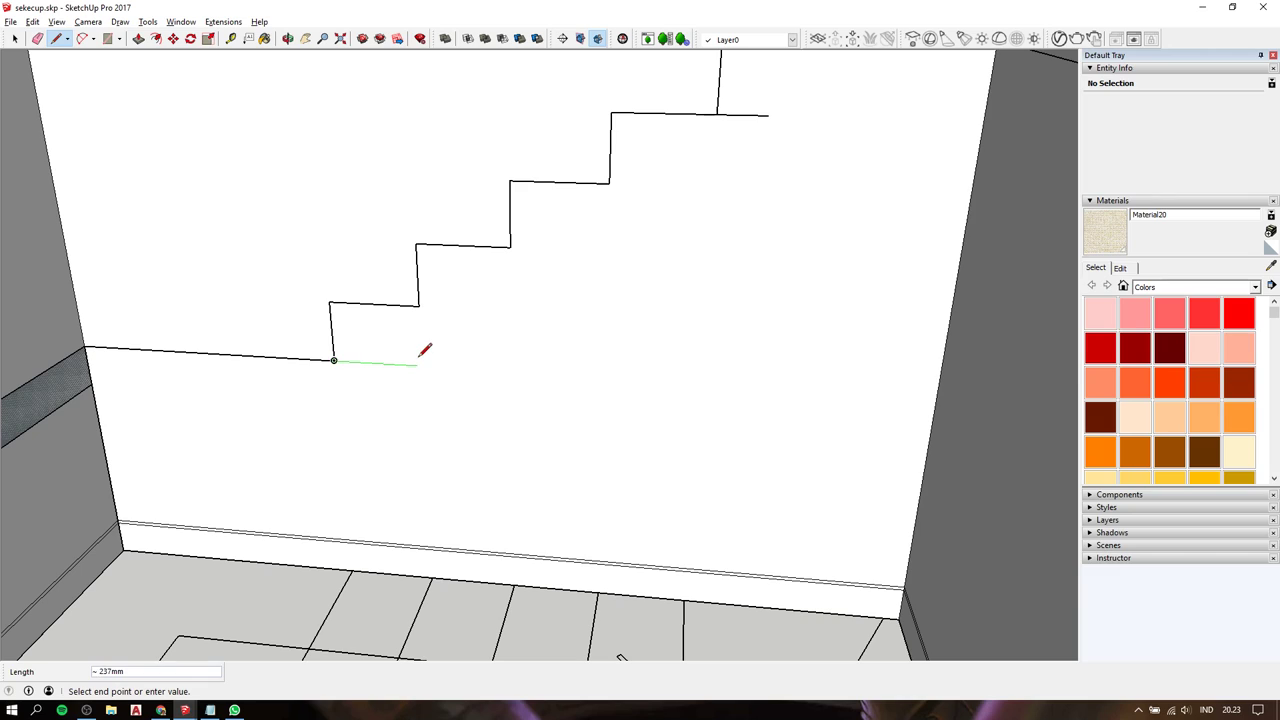
{"action": "type", "text": "120"}
{"action": "key", "text": "Return"}
{"action": "key", "text": "space"}
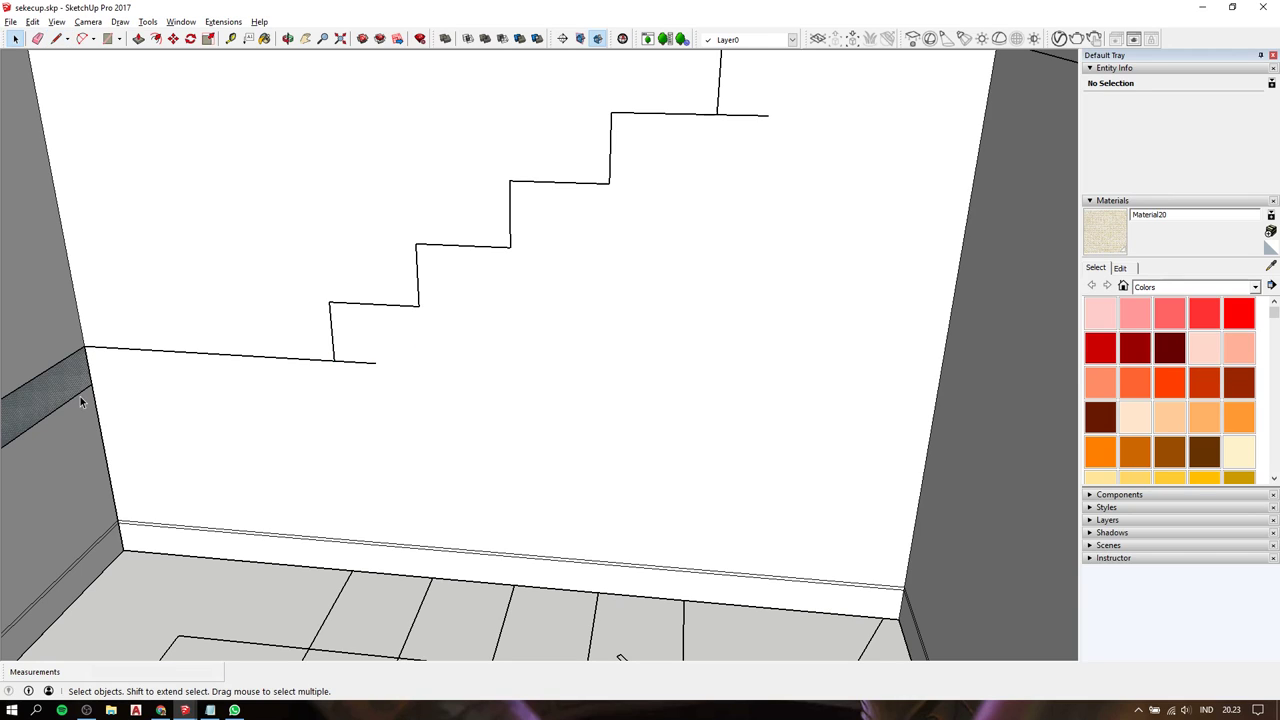
Push/pull the stair face on the left wall out 750mm into a solid block.
{"action": "left_click", "coordinate": [70, 398]}
{"action": "key", "text": "p"}
{"action": "left_click_drag", "start_coordinate": [100, 386], "coordinate": [330, 362]}
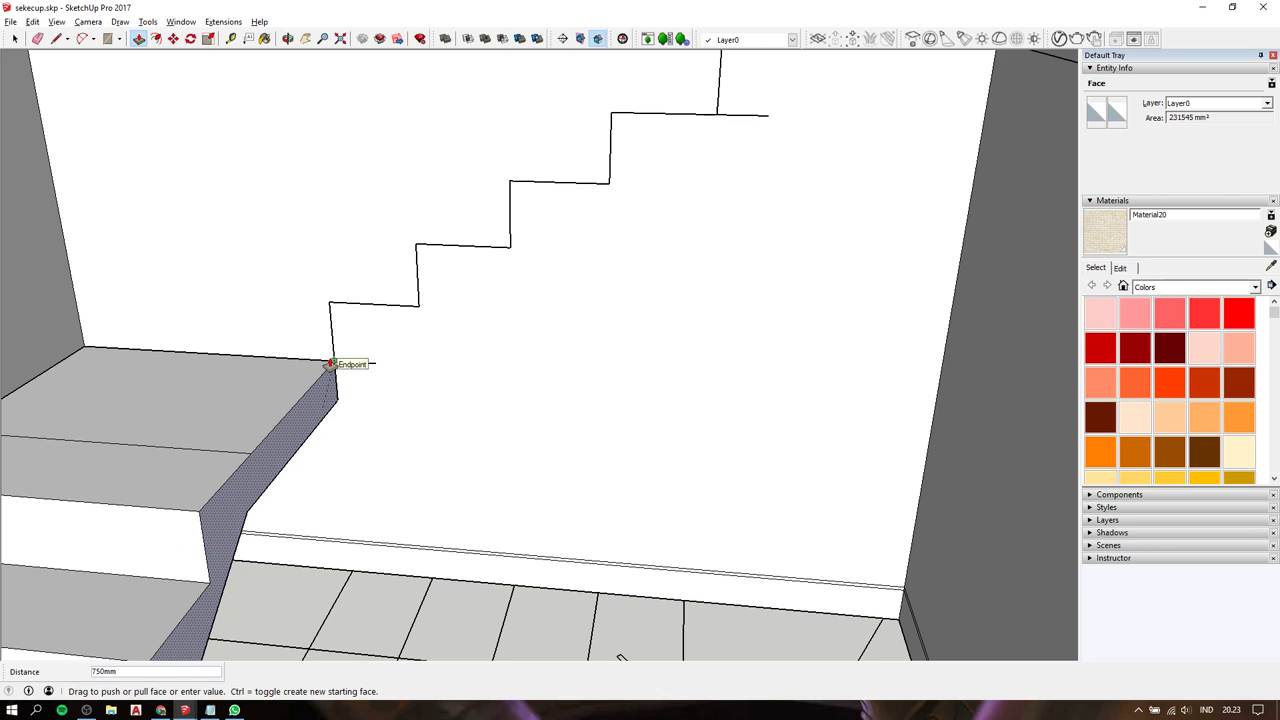
{"action": "left_click", "coordinate": [330, 363]}
Draw the sloped underside line from the lower stair edge up to the top landing corner.
{"action": "key", "text": "l"}
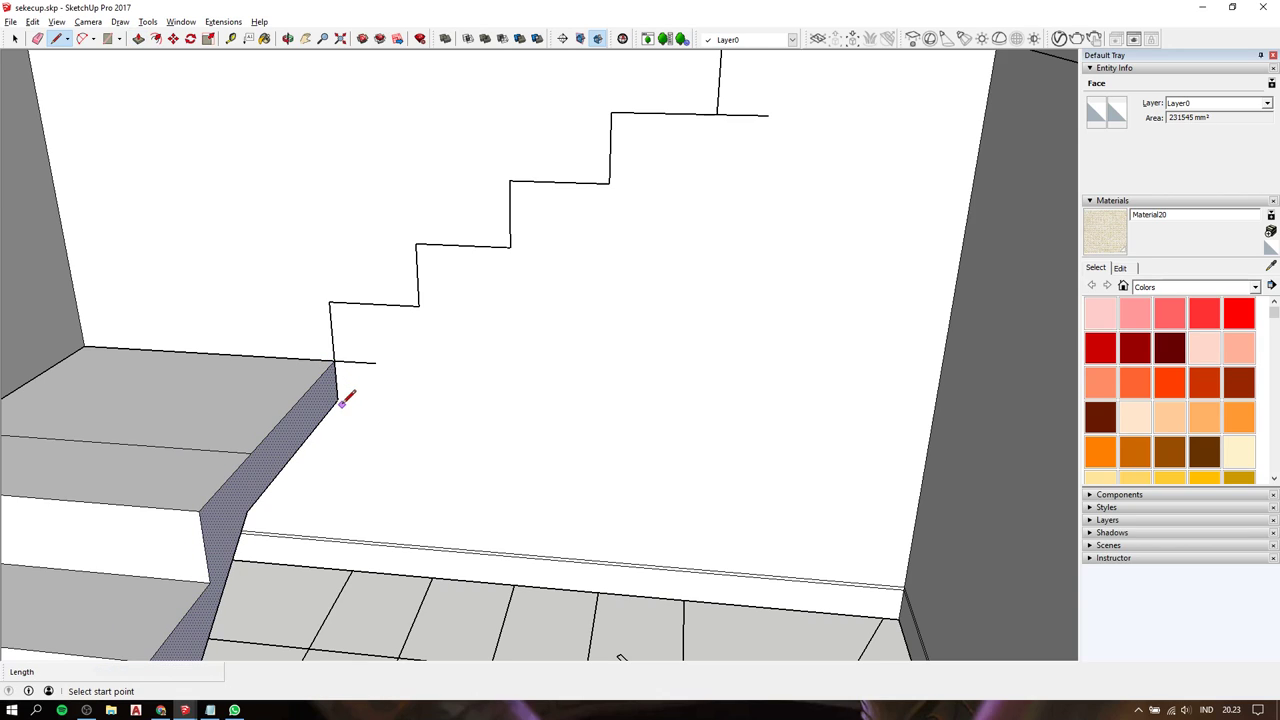
{"action": "left_click", "coordinate": [338, 398]}
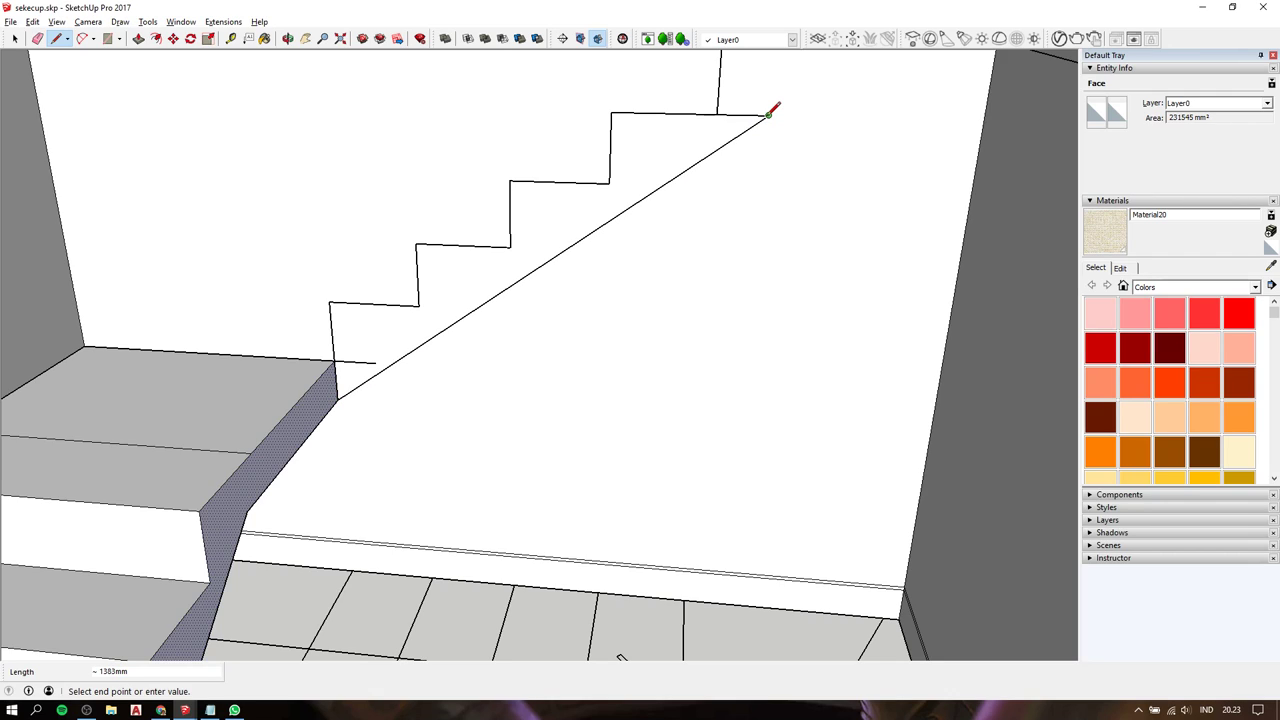
{"action": "scroll", "coordinate": [769, 114], "scroll_direction": "down", "scroll_amount": 1}
{"action": "left_click", "coordinate": [768, 114]}
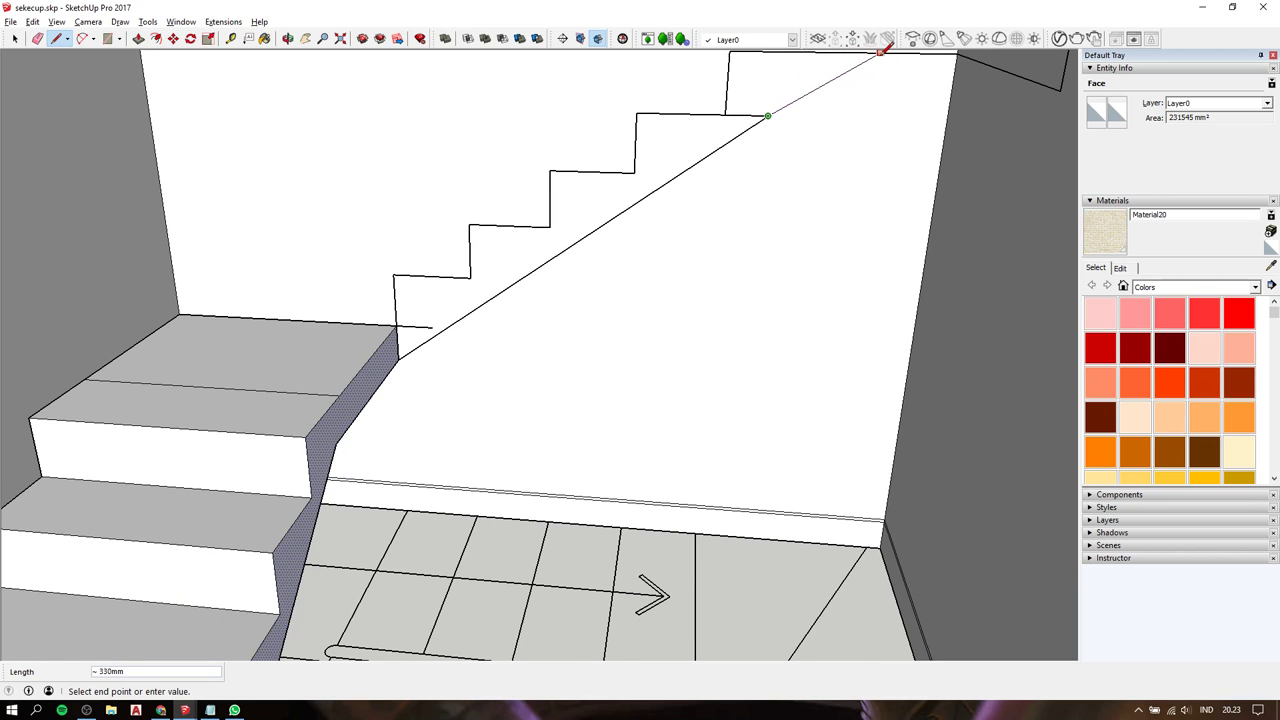
{"action": "middle_click_drag", "start_coordinate": [872, 55], "coordinate": [715, 254], "text": "shift"}
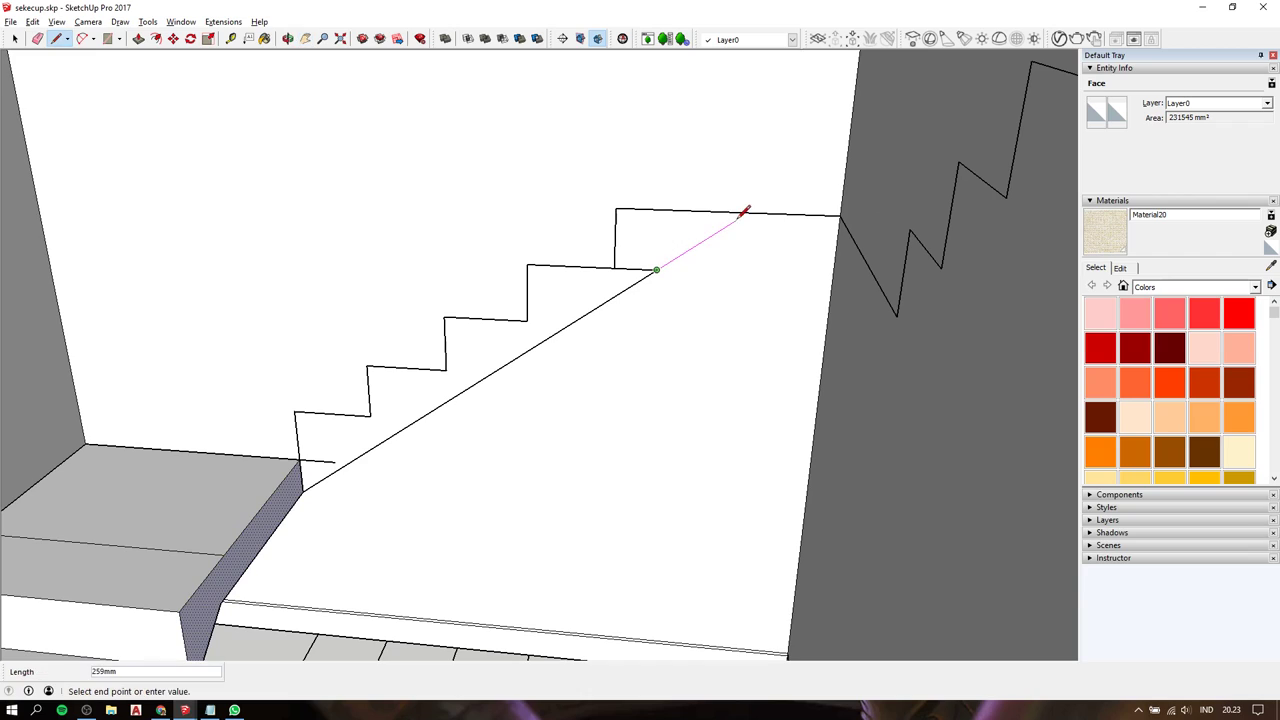
End the sloped underside line at the landing edge and delete the stray top-step edge.
{"action": "left_click", "coordinate": [748, 212]}
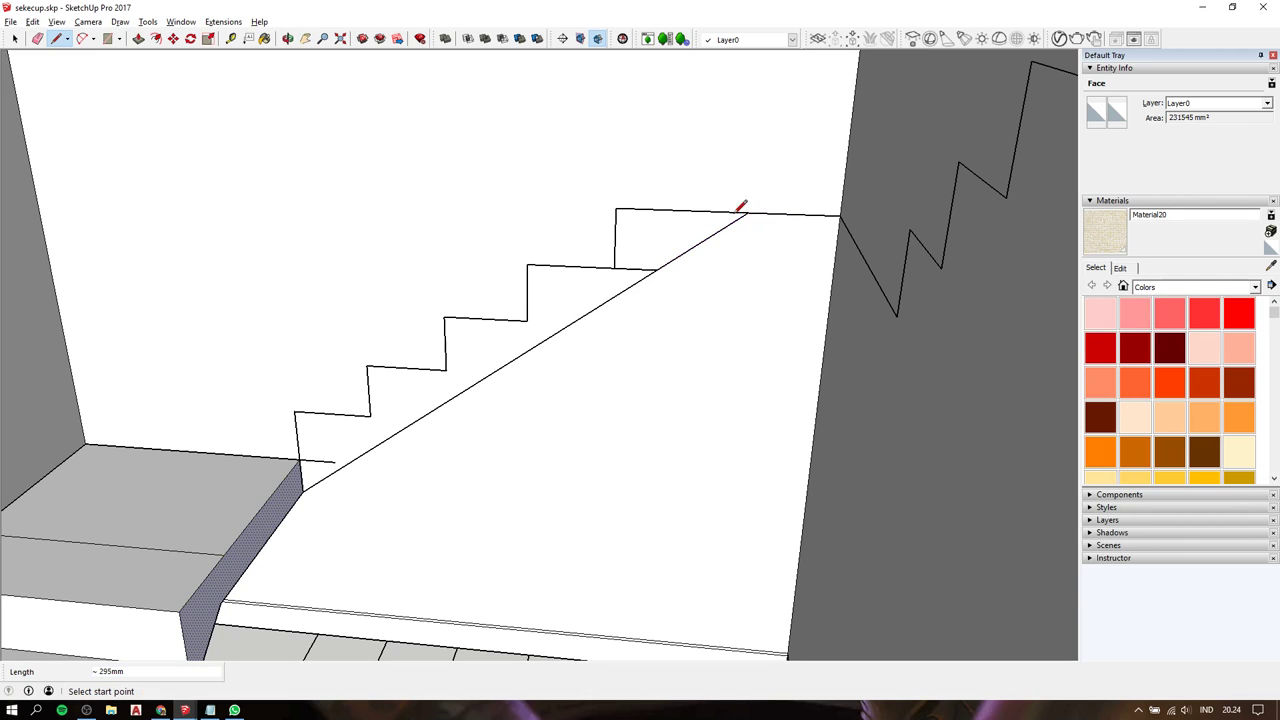
{"action": "key", "text": "space"}
{"action": "left_click", "coordinate": [634, 271]}
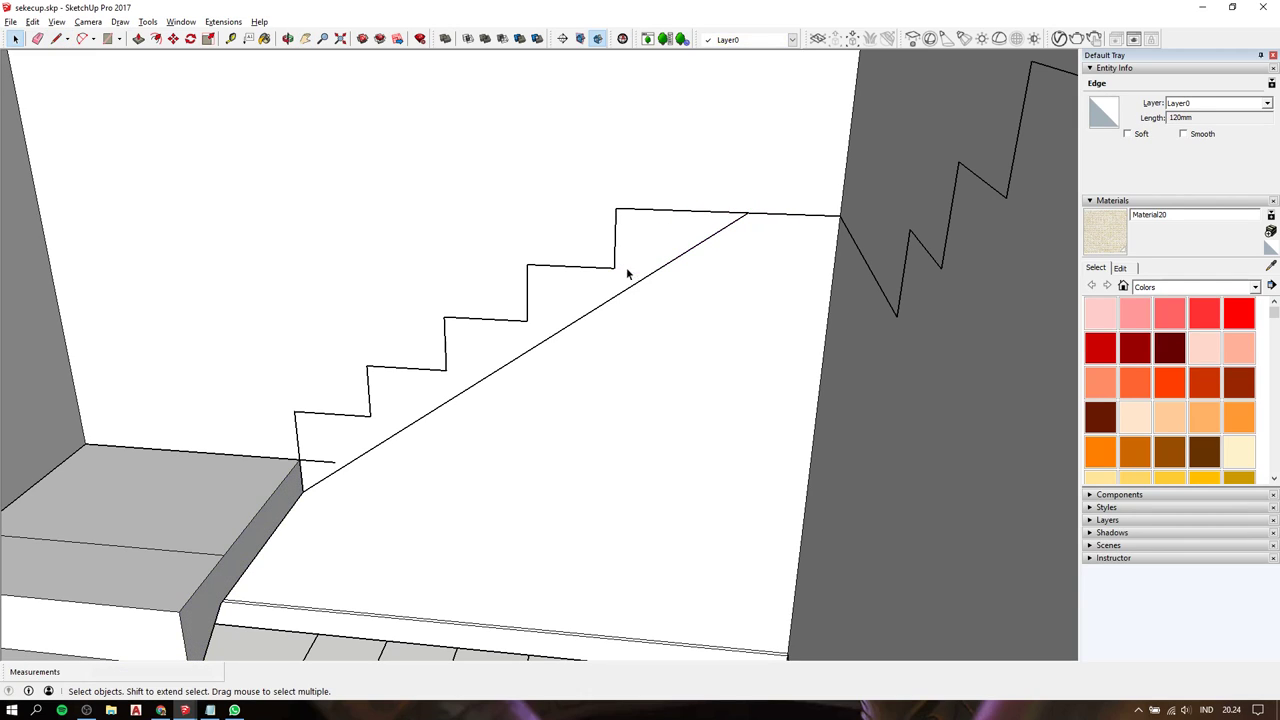
{"action": "key", "text": "Delete"}
Draw a line from the lowest step corner down to the slab corner.
{"action": "key", "text": "l"}
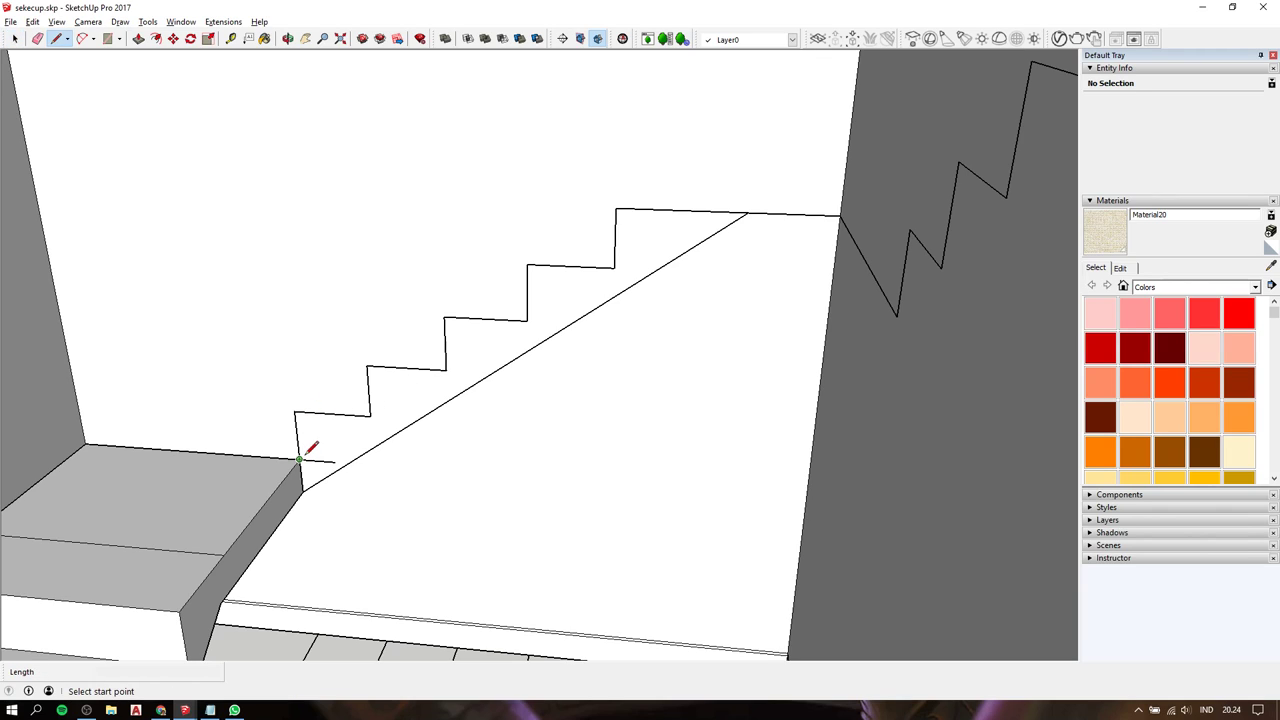
{"action": "left_click", "coordinate": [299, 461]}
{"action": "key", "text": "space"}
{"action": "left_click", "coordinate": [363, 434]}
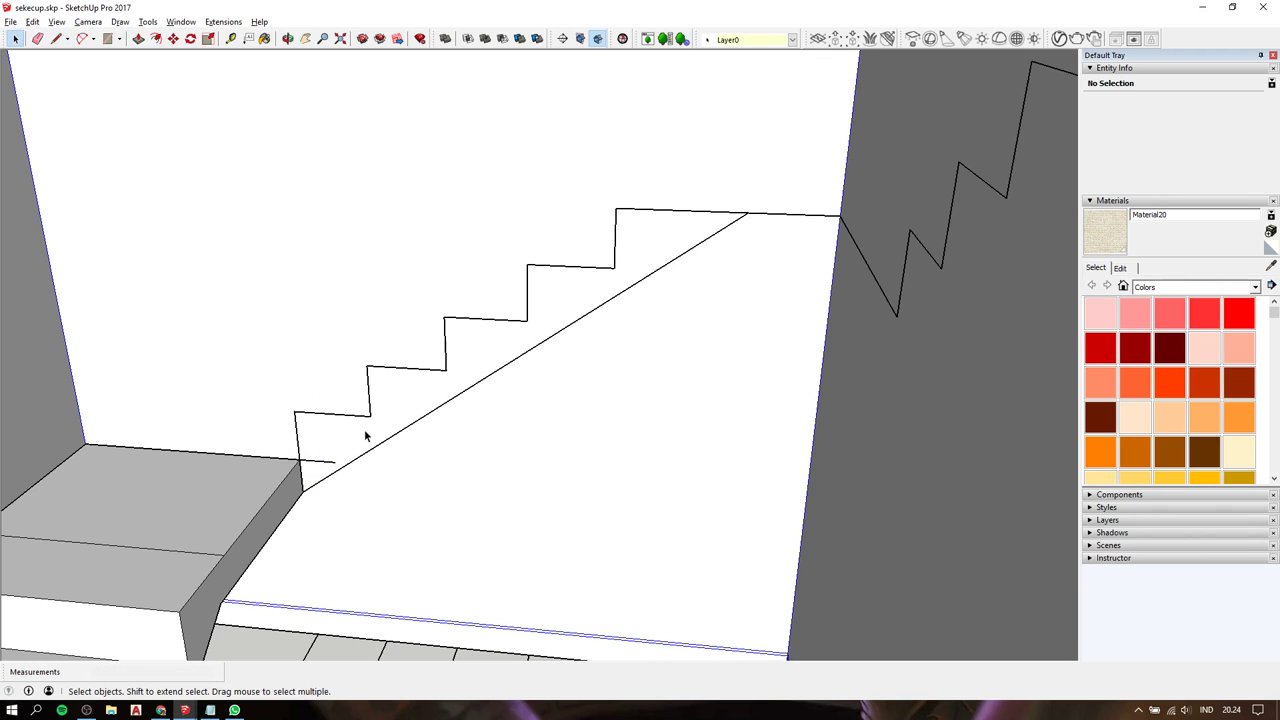
{"action": "key", "text": "l"}
{"action": "left_click", "coordinate": [297, 412]}
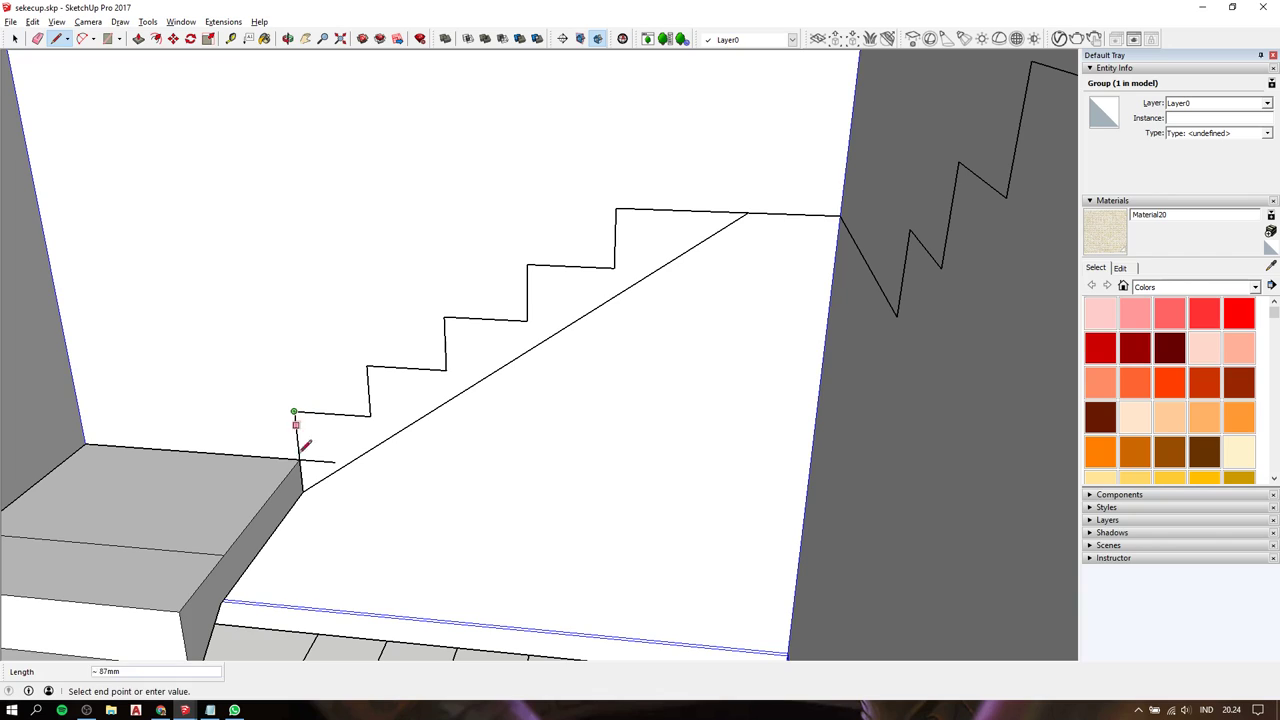
{"action": "left_click", "coordinate": [302, 491]}
{"action": "key", "text": "space"}
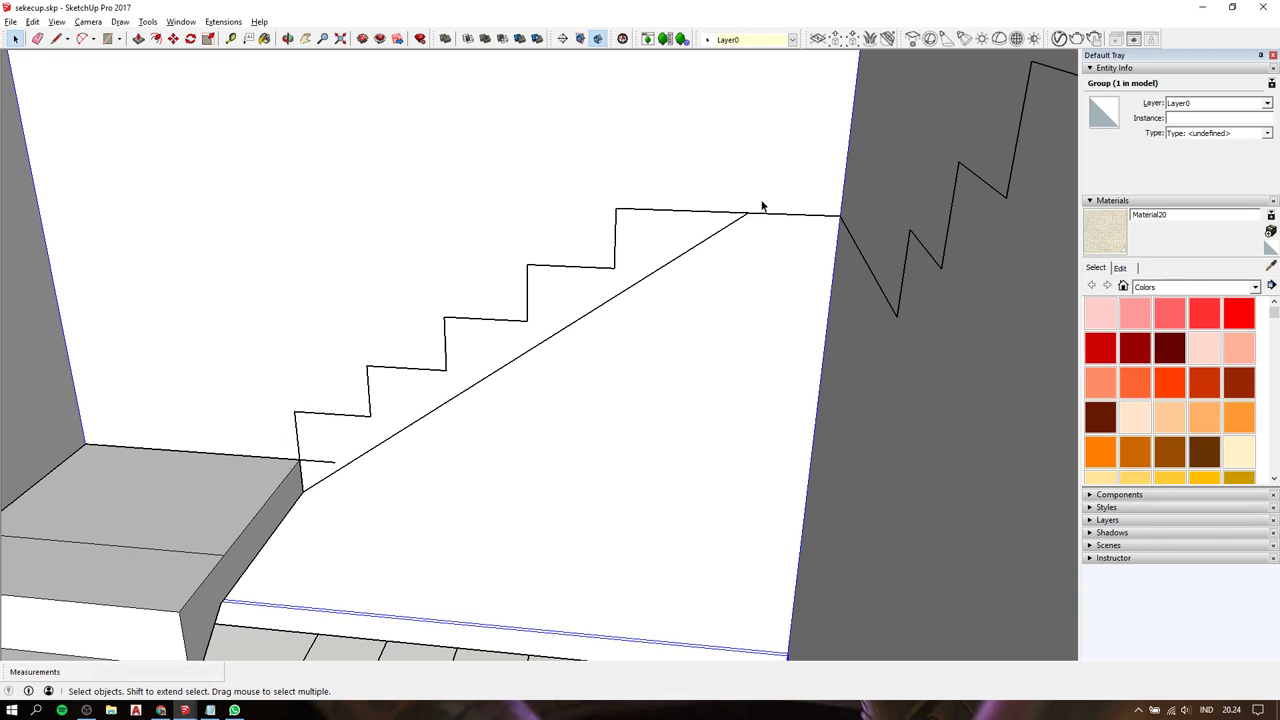
Join the top tread to the sloped line's end, then start closing the bottom step from below.
{"action": "key", "text": "l"}
{"action": "left_click", "coordinate": [748, 213]}
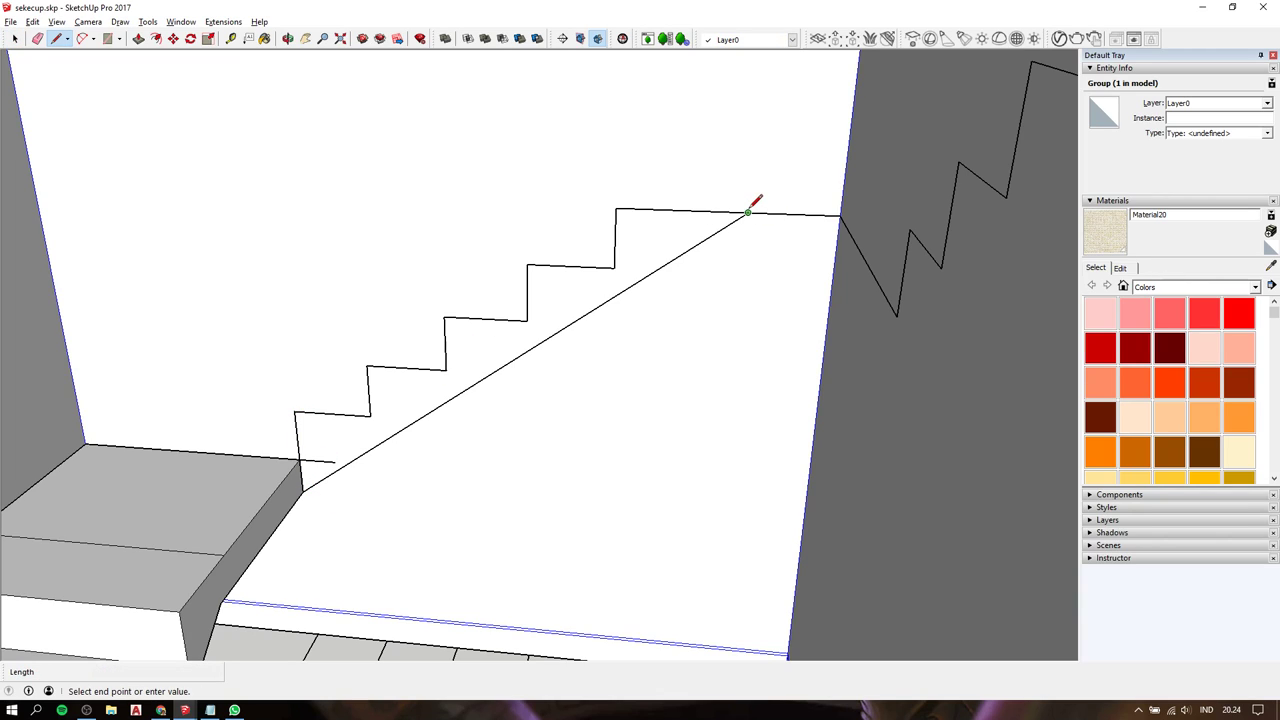
{"action": "left_click", "coordinate": [616, 208]}
{"action": "key", "text": "space"}
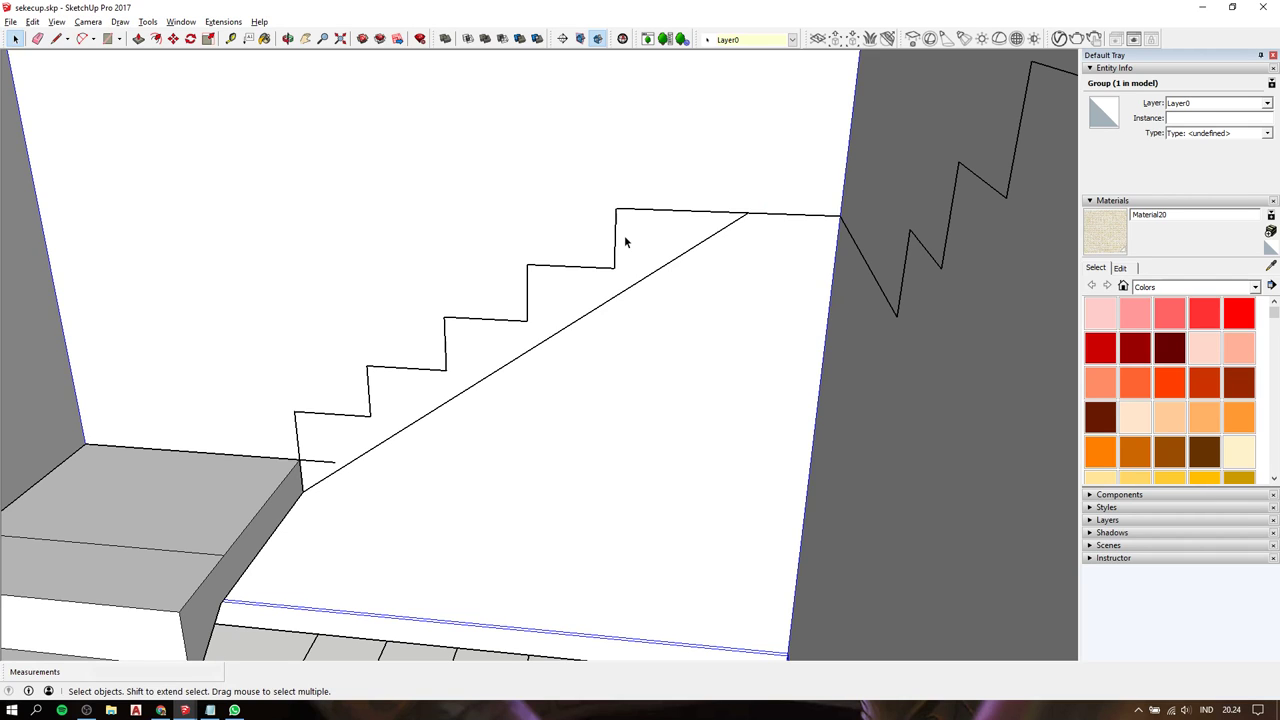
{"action": "middle_click_drag", "start_coordinate": [646, 235], "coordinate": [641, 460]}
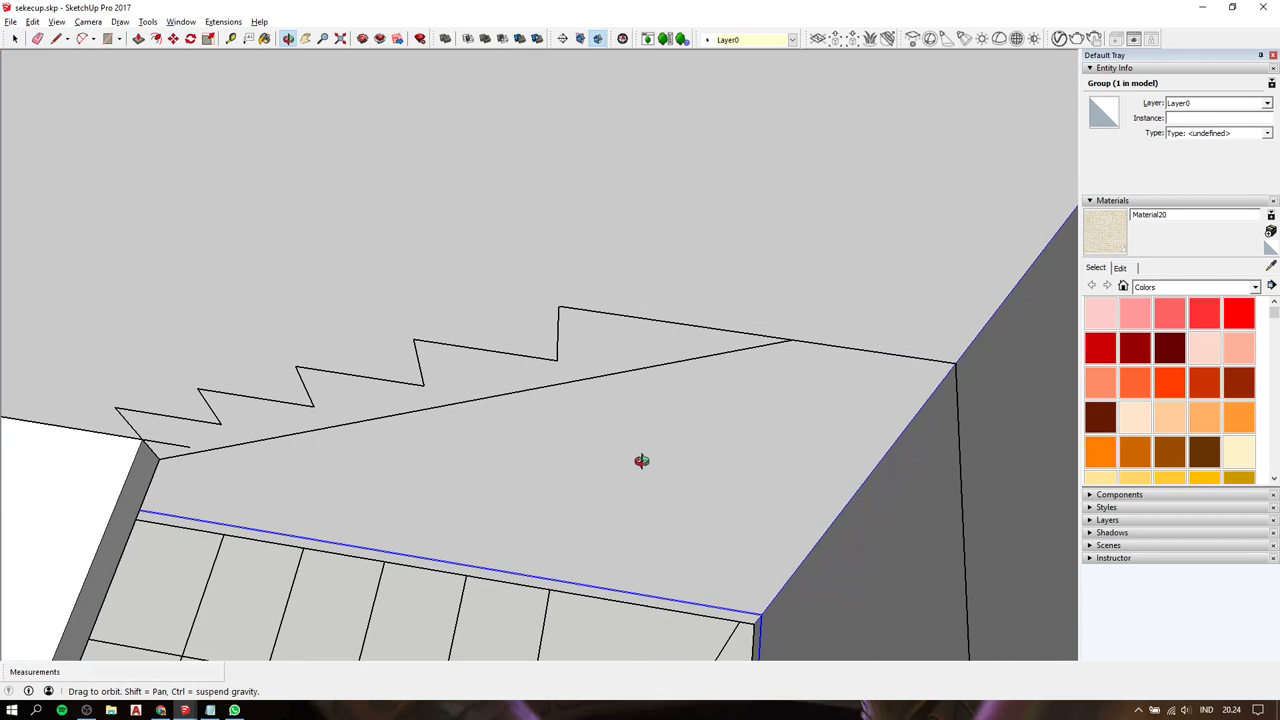
{"action": "left_click", "coordinate": [174, 447]}
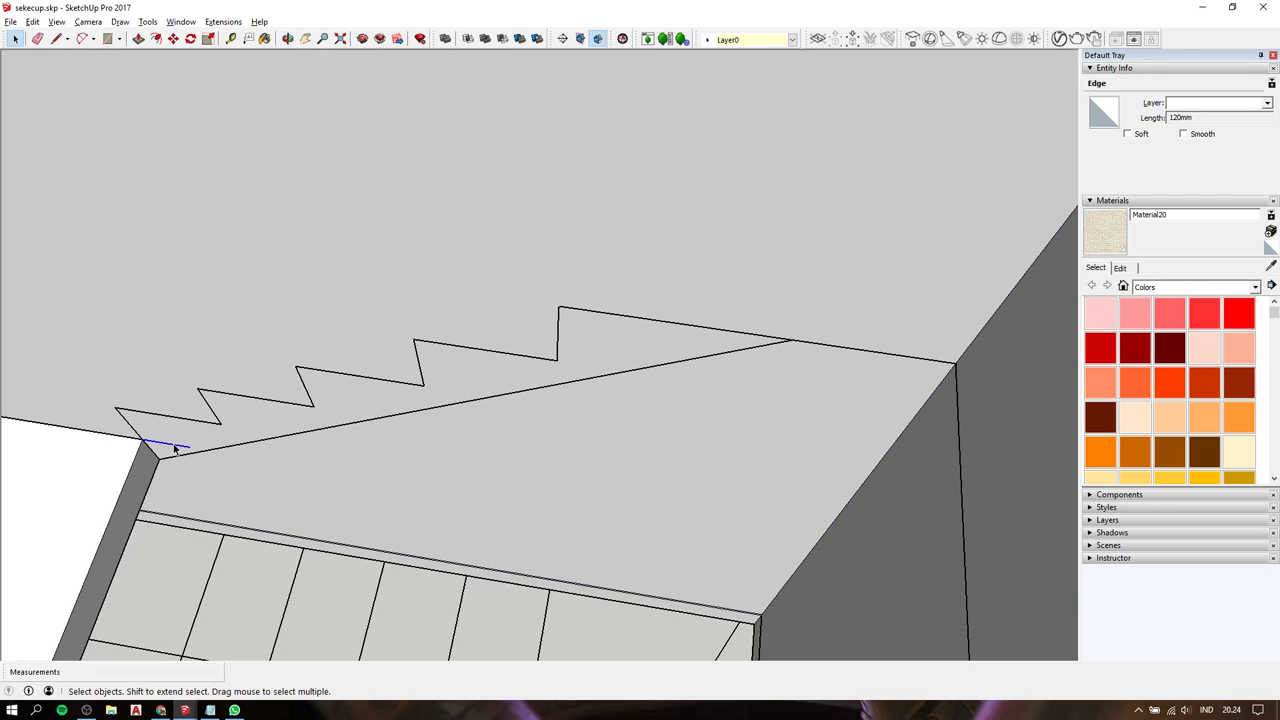
{"action": "key", "text": "Escape"}
{"action": "key", "text": "l"}
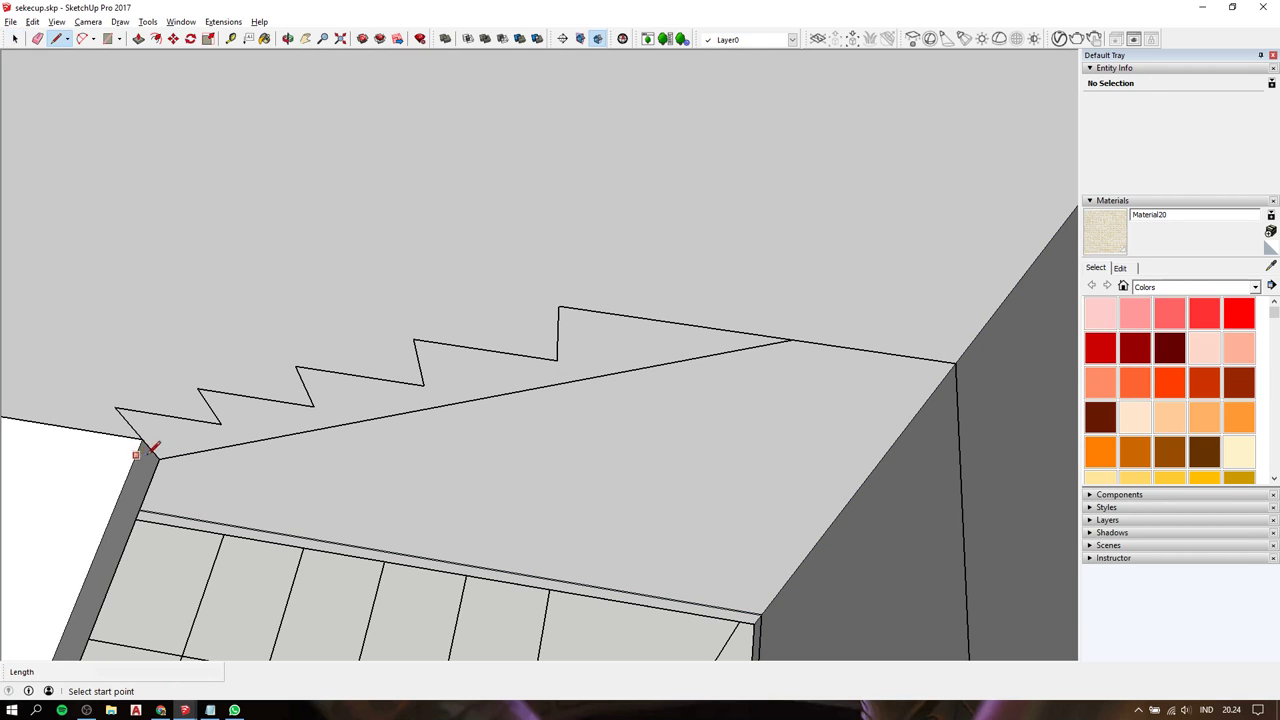
{"action": "left_click", "coordinate": [158, 459]}
Close the bottom step so the outline becomes a filled stair face.
{"action": "left_click", "coordinate": [116, 408]}
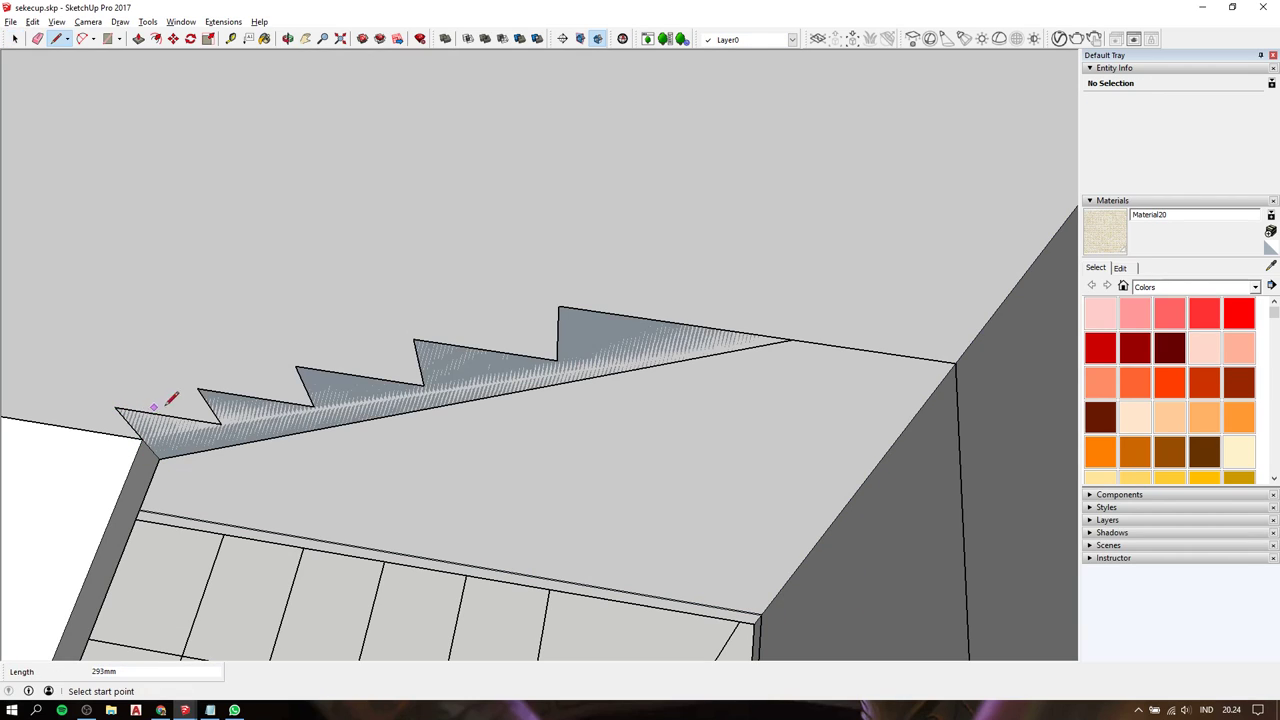
{"action": "key", "text": "space"}
{"action": "left_click", "coordinate": [253, 408]}
{"action": "scroll", "coordinate": [253, 408], "scroll_direction": "down", "scroll_amount": 3}
{"action": "middle_click_drag", "start_coordinate": [257, 414], "coordinate": [346, 326]}
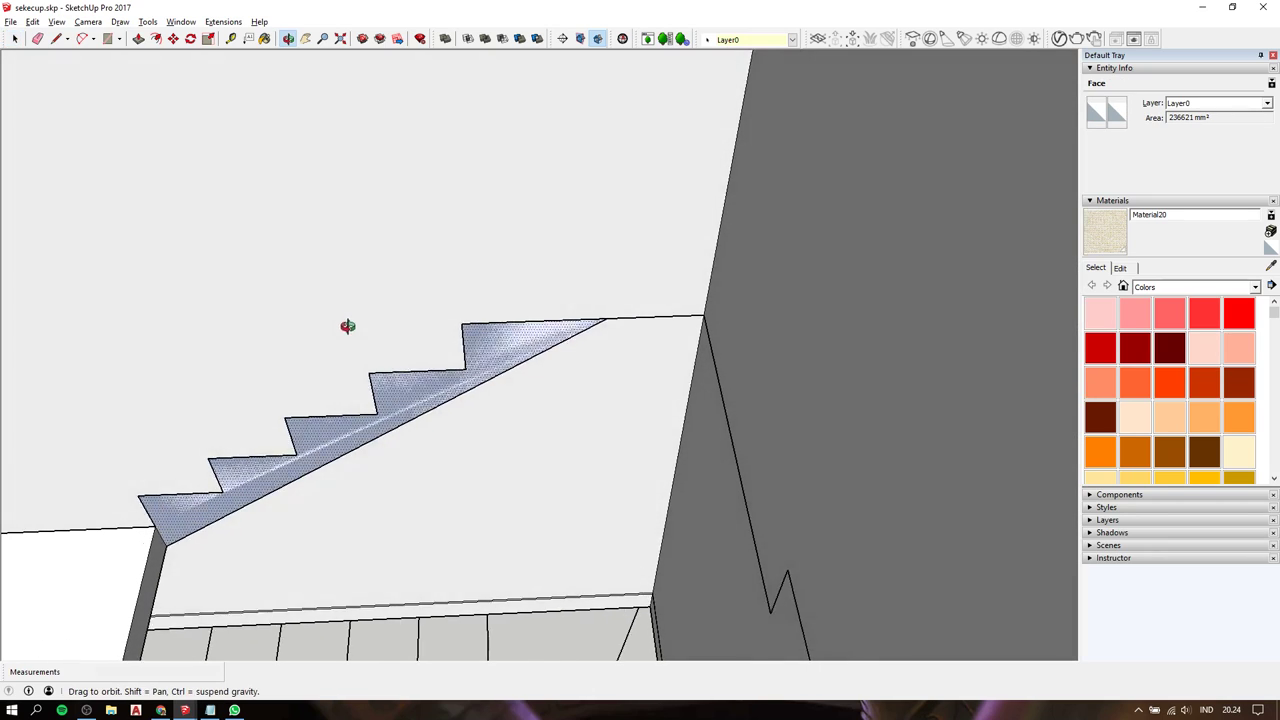
{"action": "scroll", "coordinate": [514, 328], "scroll_direction": "up", "scroll_amount": 3}
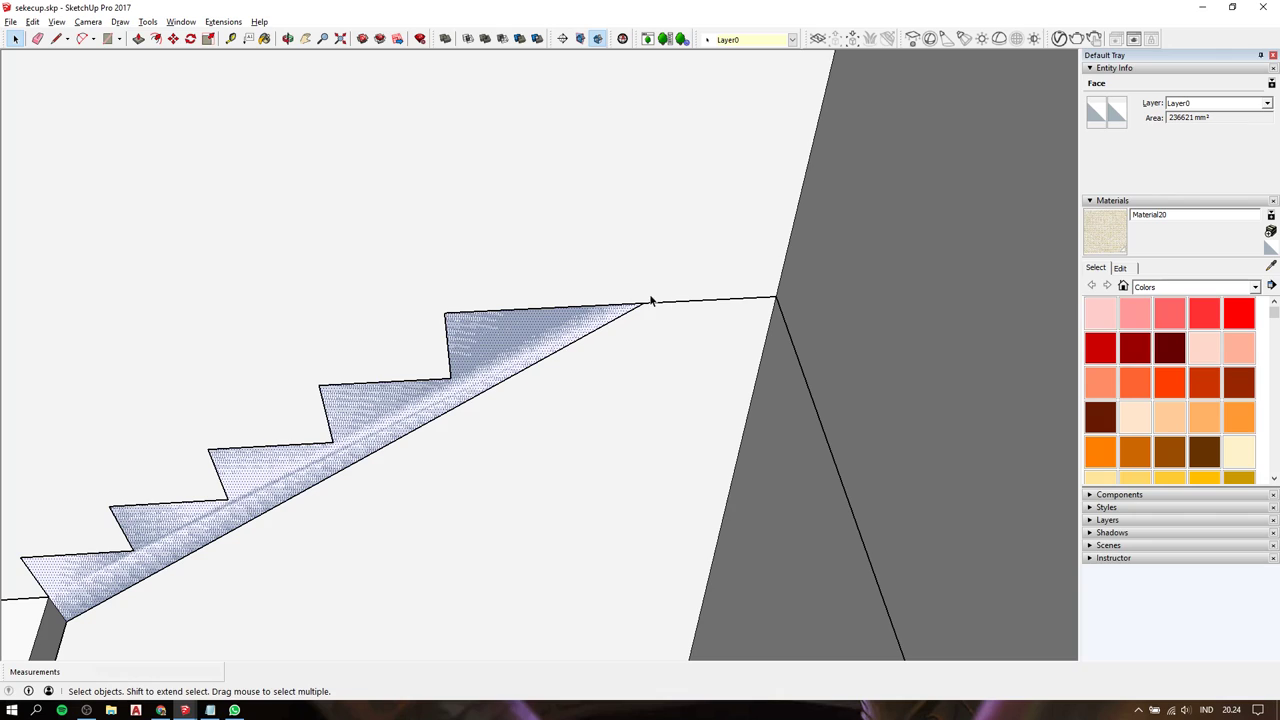
Copy the two top landing edges 120 mm straight down.
{"action": "left_click_drag", "start_coordinate": [376, 249], "coordinate": [830, 316]}
{"action": "left_click_drag", "start_coordinate": [349, 224], "coordinate": [862, 323]}
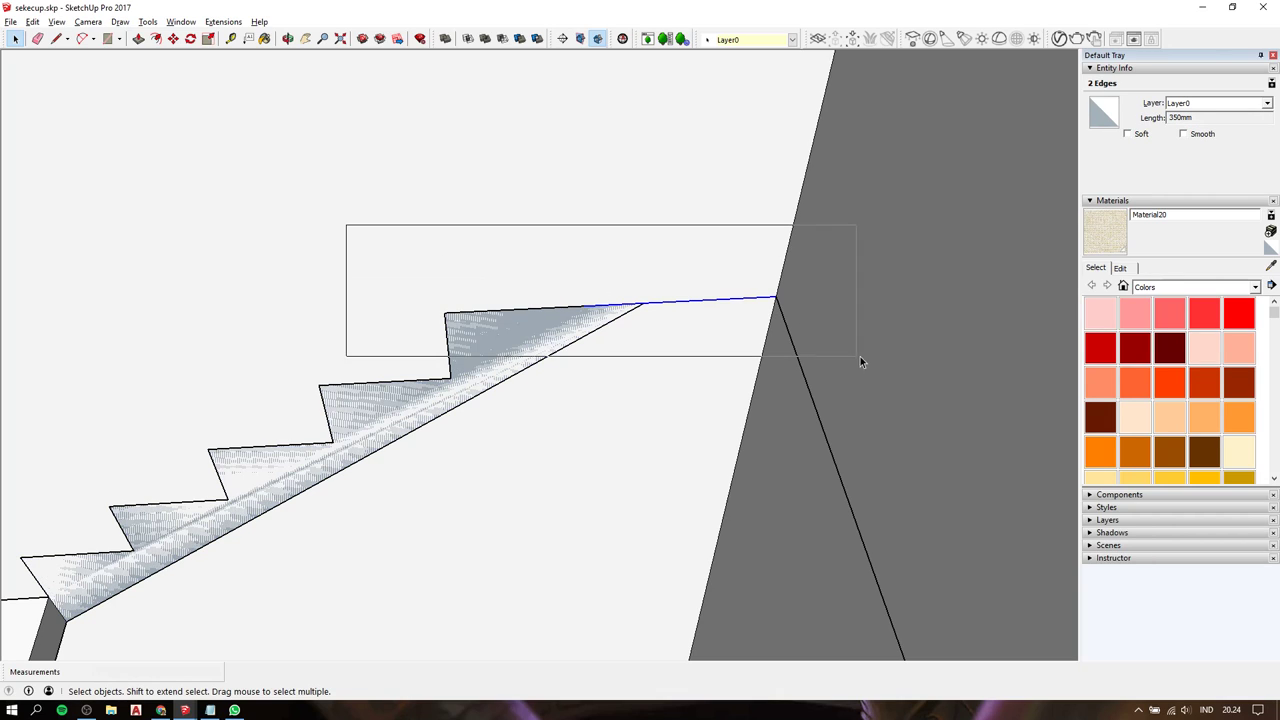
{"action": "key", "text": "m"}
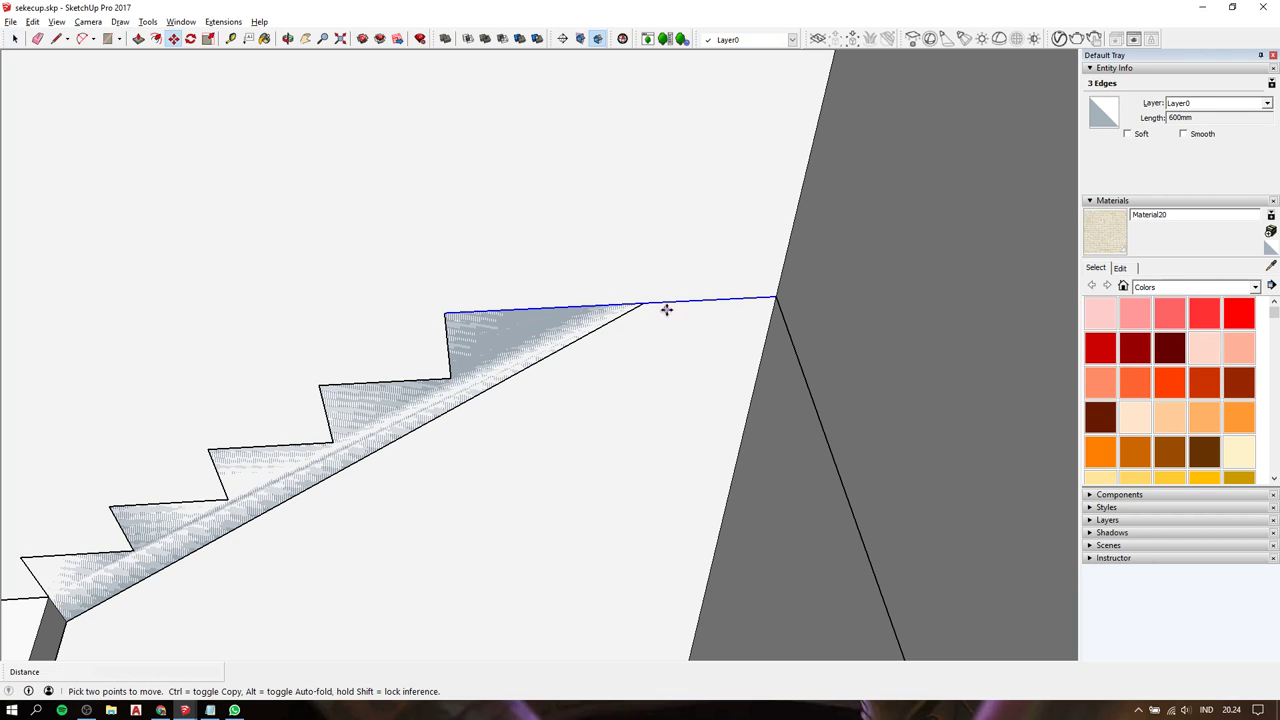
{"action": "left_click", "coordinate": [642, 304]}
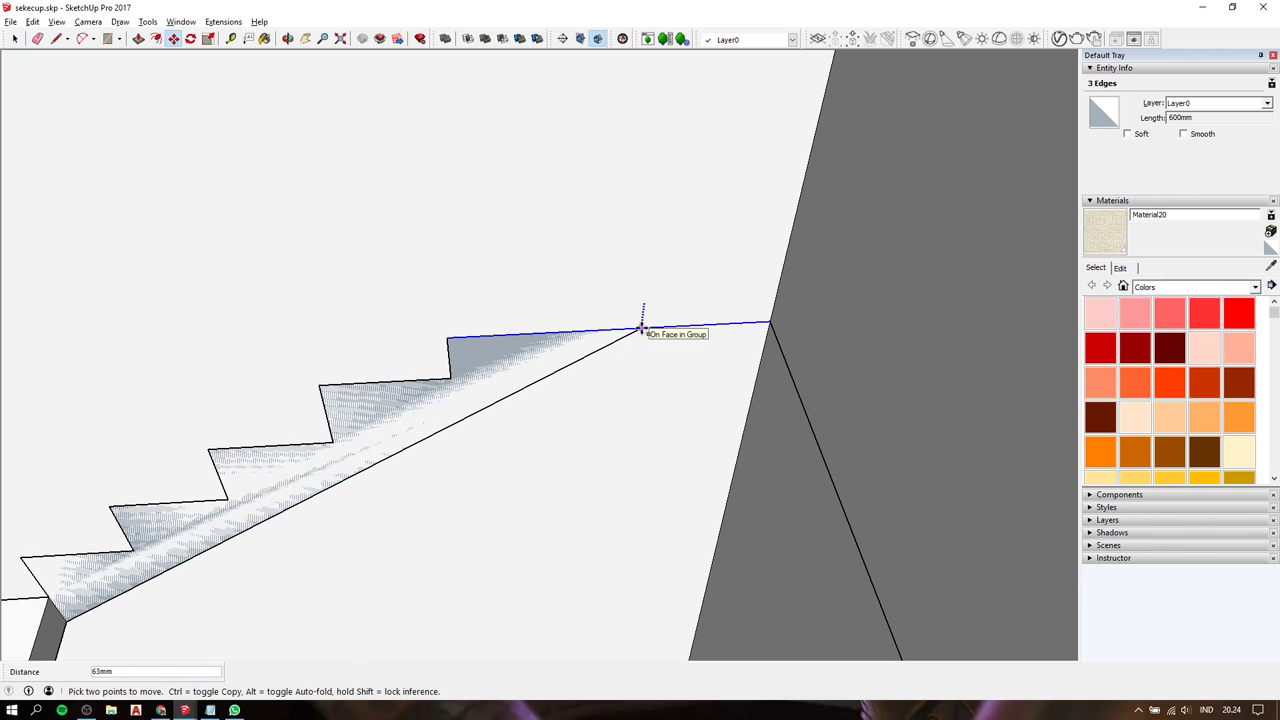
{"action": "key", "text": "ctrl"}
{"action": "type", "text": "120"}
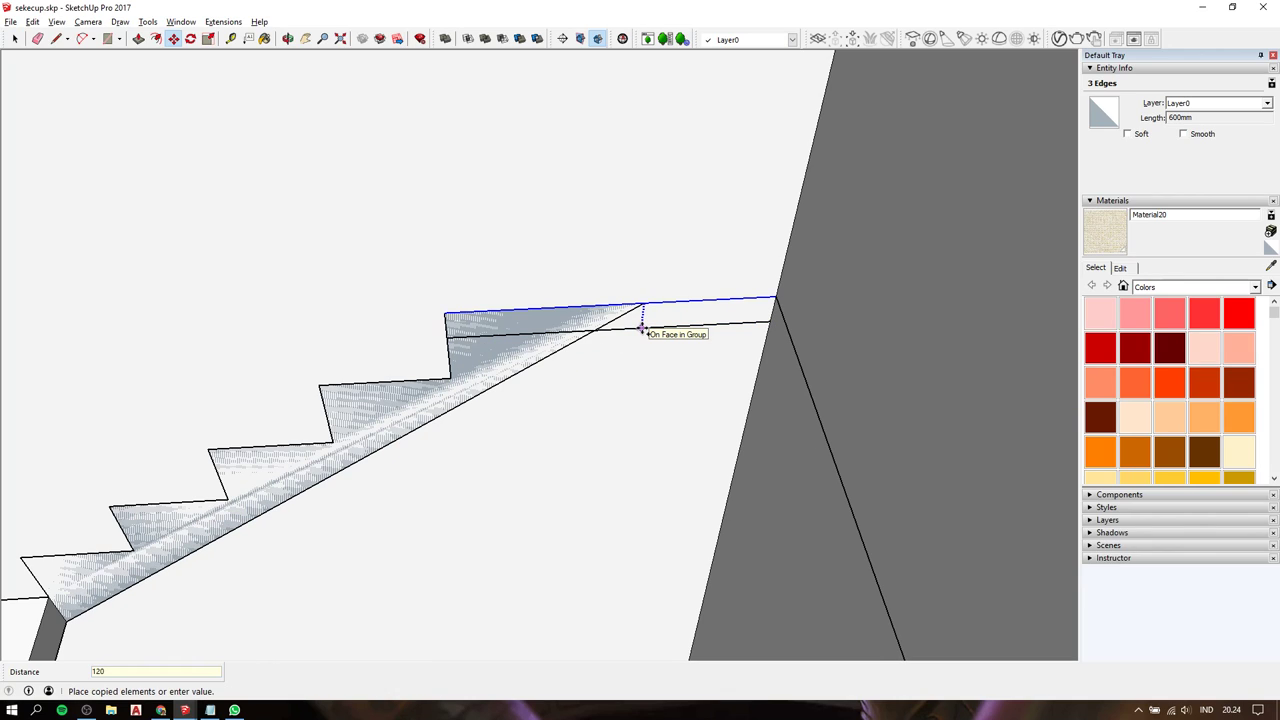
{"action": "key", "text": "Return"}
{"action": "key", "text": "space"}
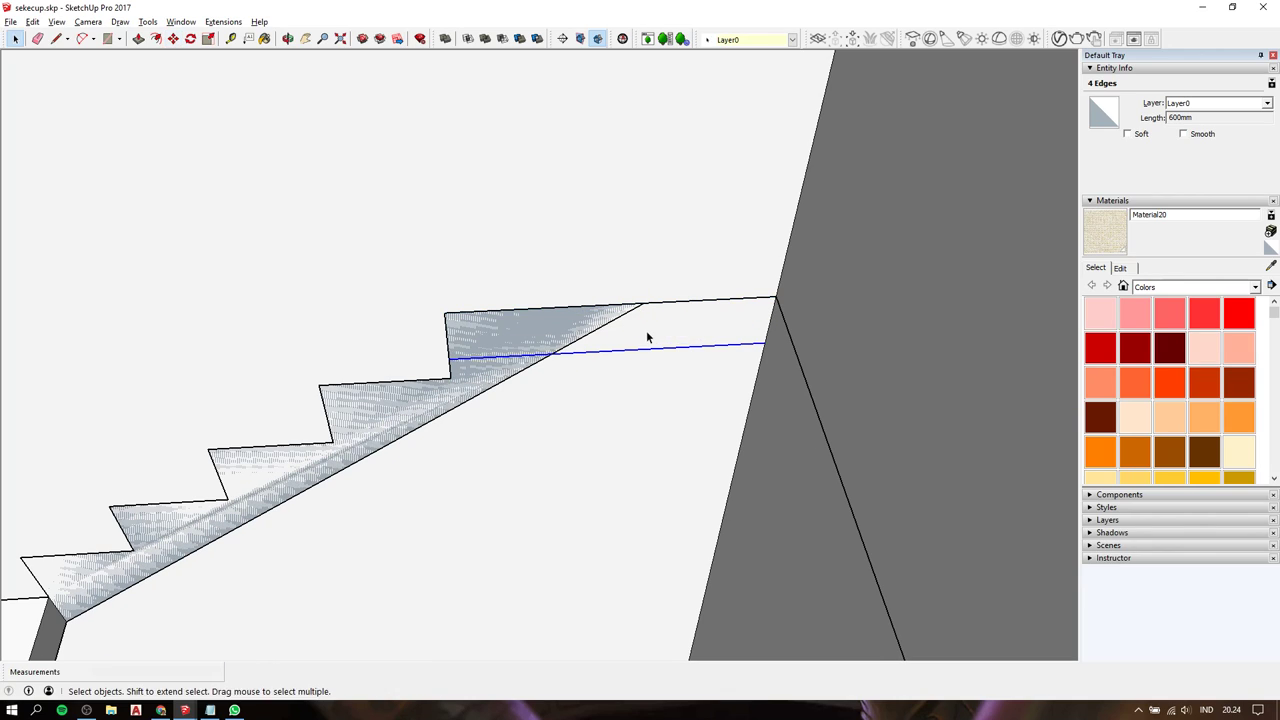
Draw a line from the copied edge's end to the wall corner, closing the landing slab face.
{"action": "key", "text": "l"}
{"action": "left_click", "coordinate": [766, 343]}
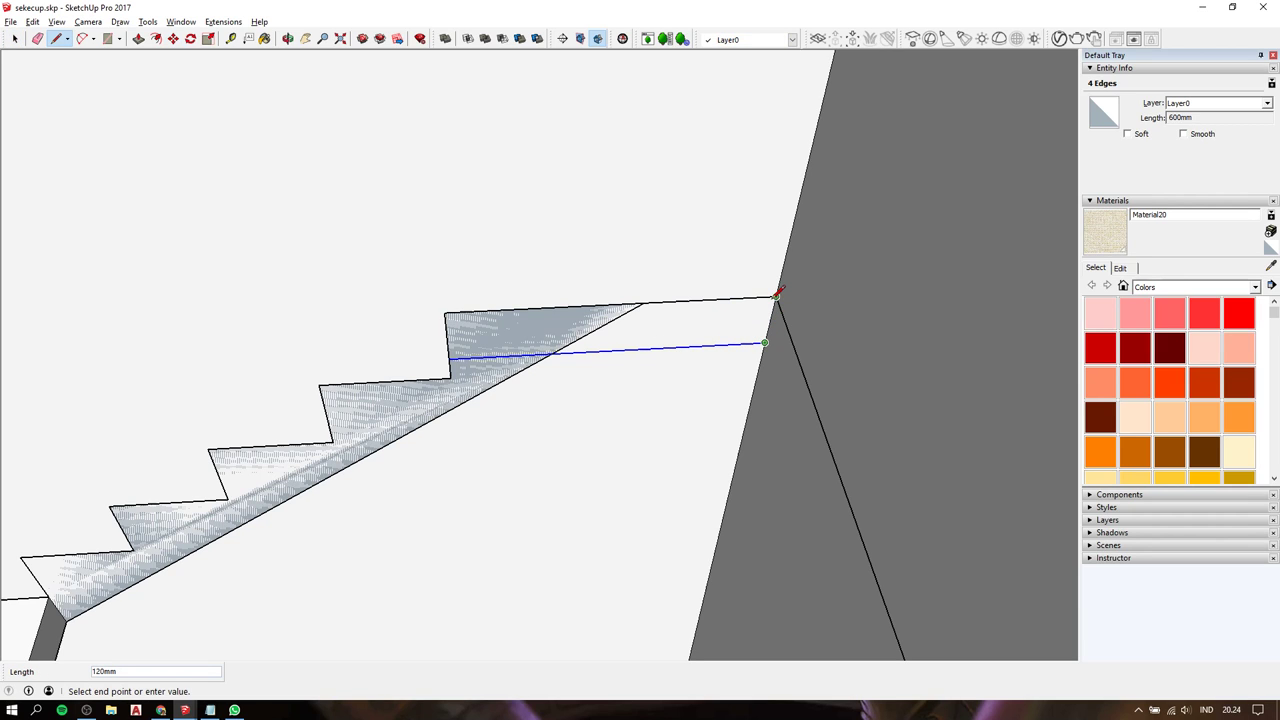
{"action": "left_click", "coordinate": [776, 297]}
{"action": "scroll", "coordinate": [776, 291], "scroll_direction": "down", "scroll_amount": 2}
{"action": "mouse_move", "coordinate": [680, 291]}
{"action": "middle_mouse_down"}
{"action": "mouse_move", "coordinate": [803, 249]}
{"action": "mouse_move", "coordinate": [831, 219]}
{"action": "mouse_move", "coordinate": [629, 237]}
{"action": "mouse_move", "coordinate": [569, 449]}
{"action": "mouse_move", "coordinate": [587, 505]}
{"action": "mouse_move", "coordinate": [597, 463]}
{"action": "mouse_move", "coordinate": [586, 371]}
{"action": "mouse_move", "coordinate": [565, 472]}
{"action": "middle_mouse_up"}
{"action": "scroll", "coordinate": [606, 449], "scroll_direction": "down", "scroll_amount": 2}
{"action": "scroll", "coordinate": [600, 449], "scroll_direction": "down", "scroll_amount": 2}
{"action": "scroll", "coordinate": [599, 452], "scroll_direction": "up", "scroll_amount": 2}
{"action": "scroll", "coordinate": [600, 452], "scroll_direction": "up", "scroll_amount": 2}
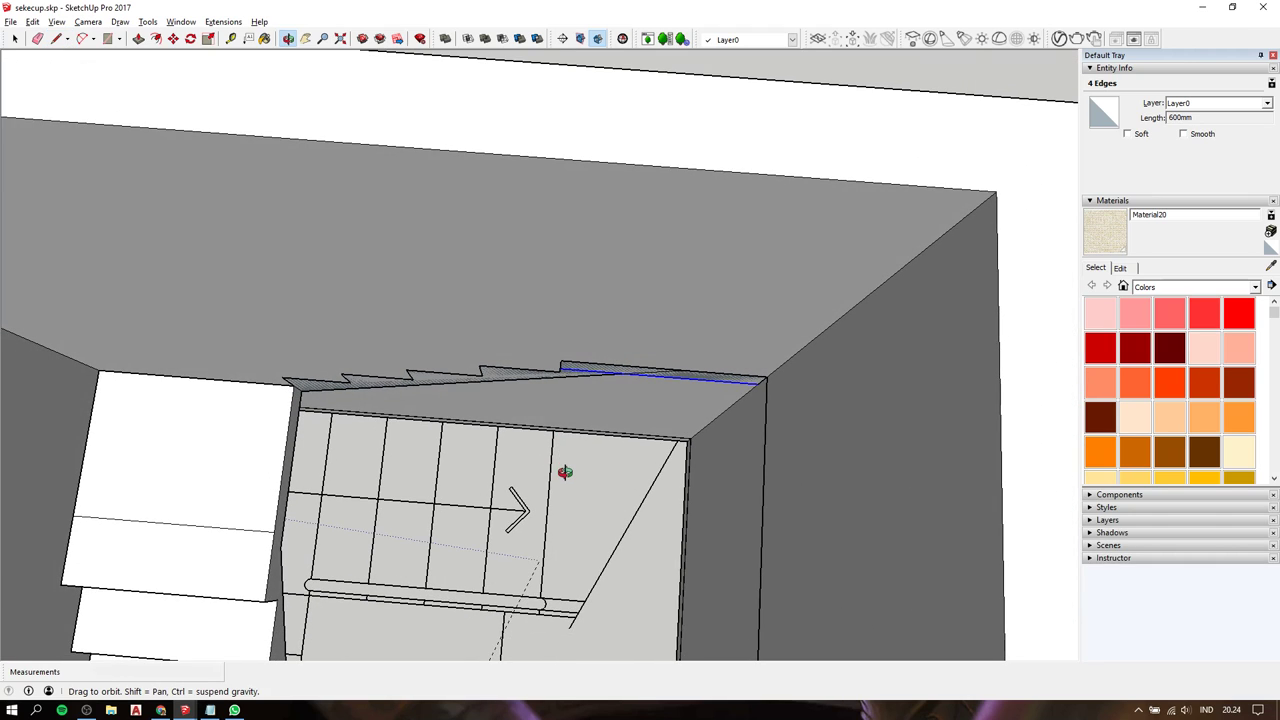
{"action": "scroll", "coordinate": [586, 434], "scroll_direction": "down", "scroll_amount": 2}
{"action": "scroll", "coordinate": [586, 409], "scroll_direction": "down", "scroll_amount": 2}
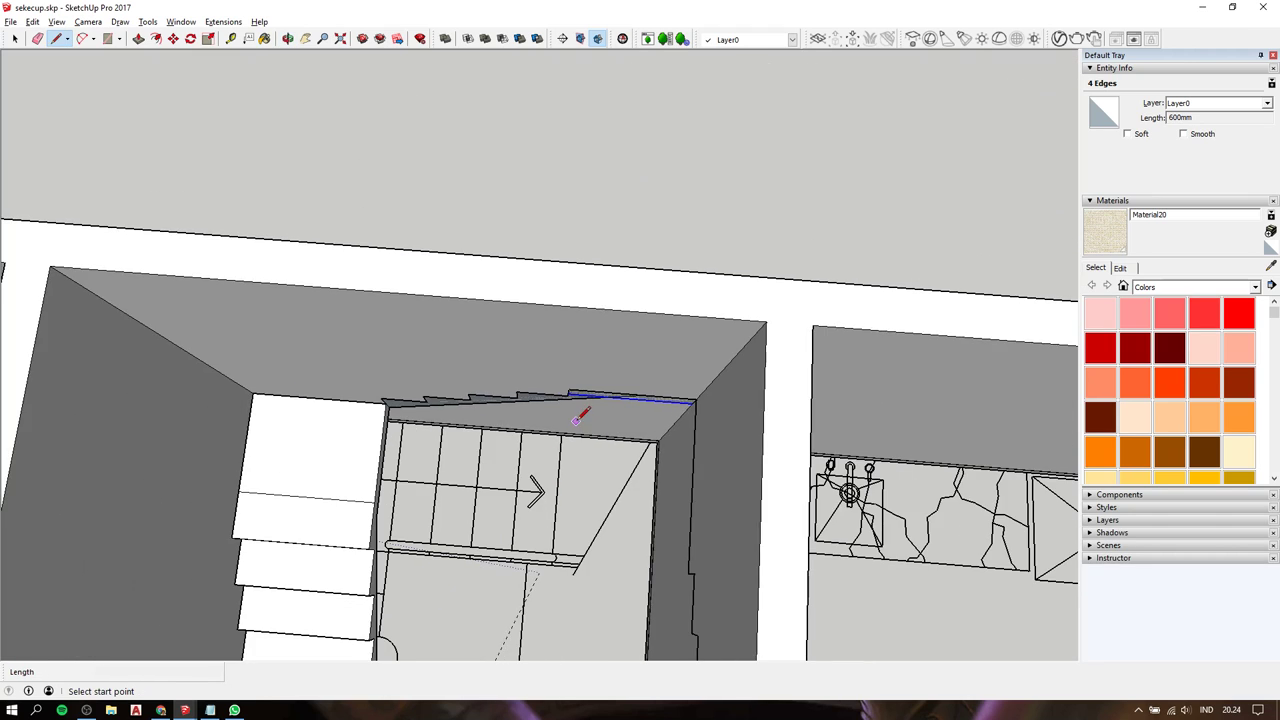
{"action": "middle_click_drag", "start_coordinate": [586, 409], "coordinate": [621, 192]}
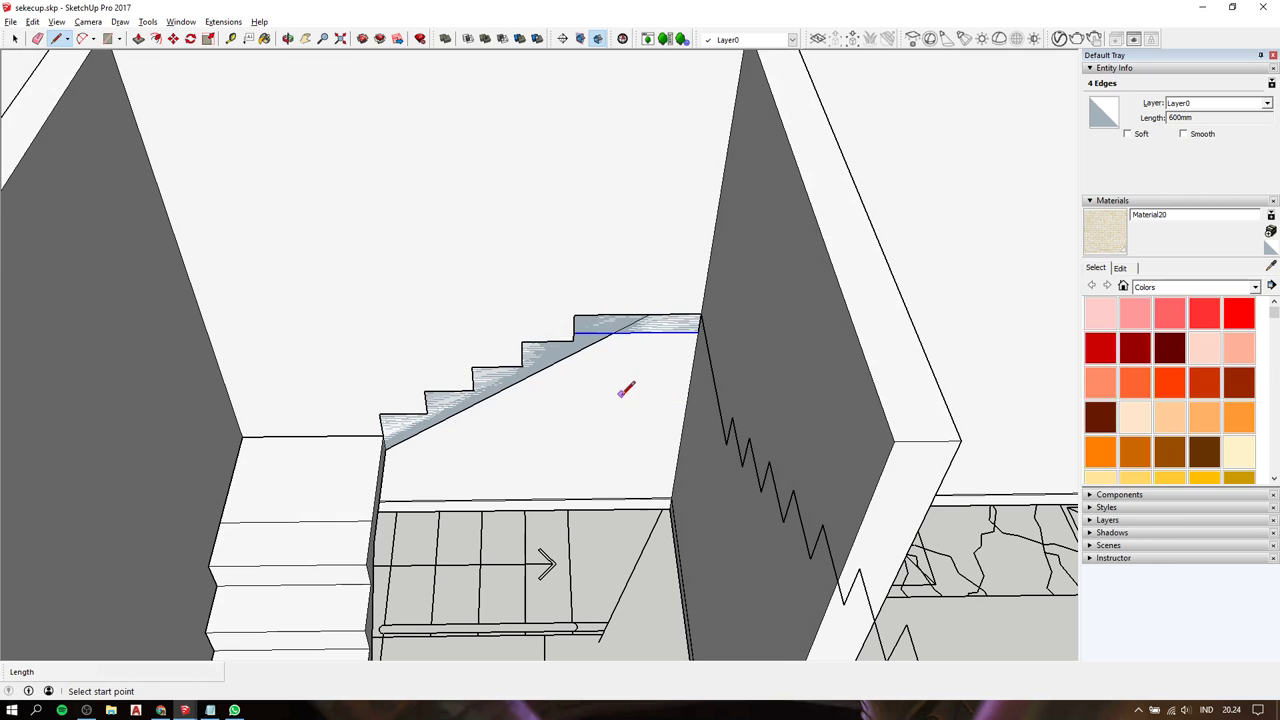
{"action": "middle_click_drag", "start_coordinate": [626, 390], "coordinate": [595, 303], "text": "shift"}
{"action": "key", "text": "t"}
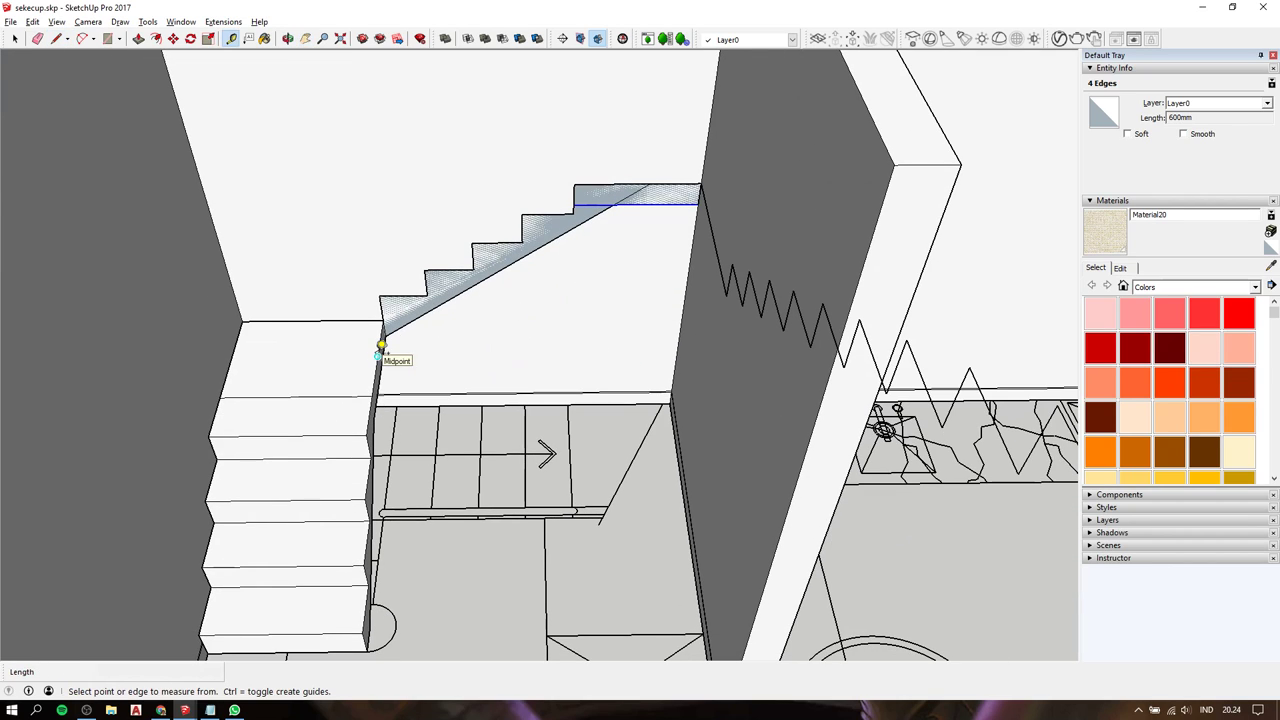
{"action": "left_click", "coordinate": [378, 357]}
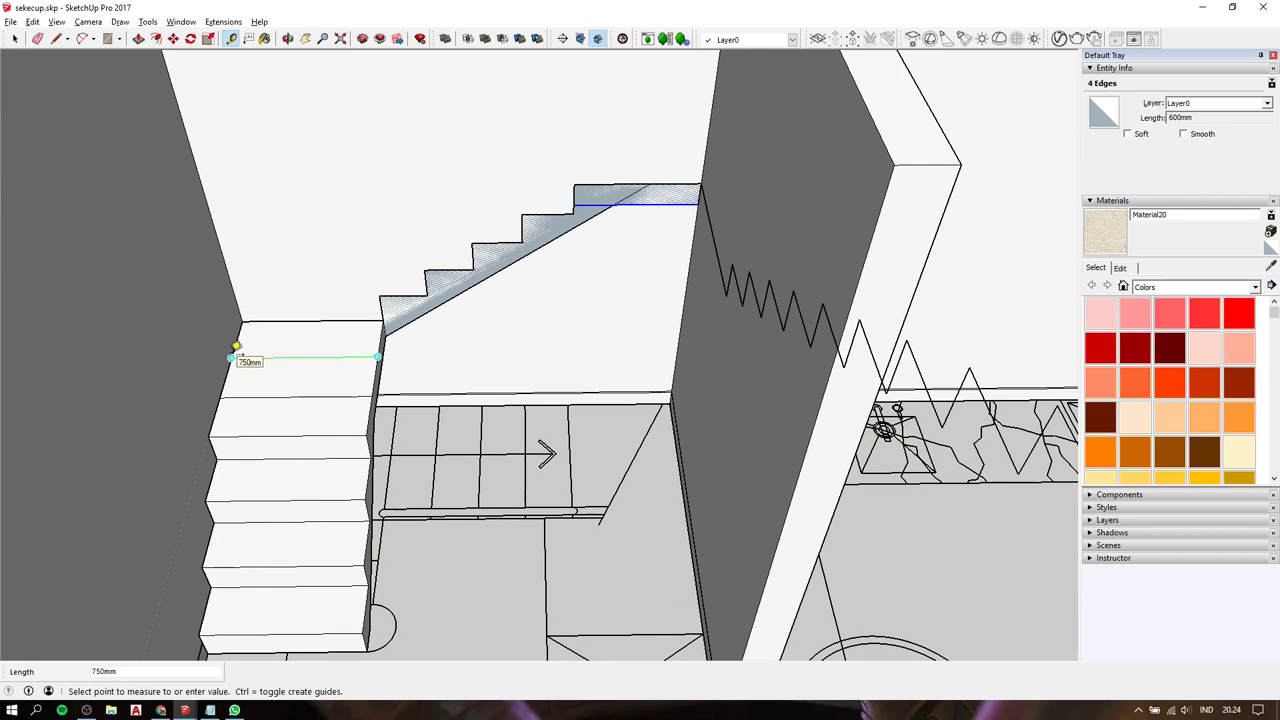
{"action": "key", "text": "space"}
{"action": "key", "text": "t"}
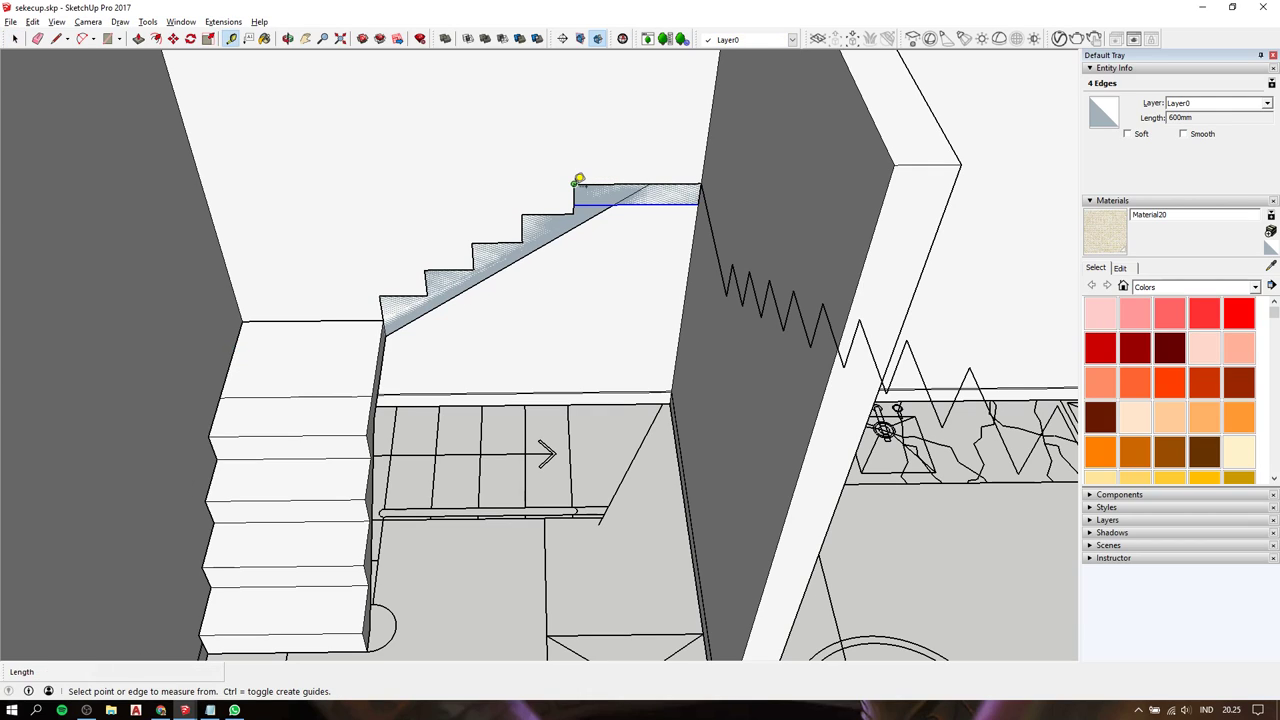
{"action": "left_click", "coordinate": [573, 184]}
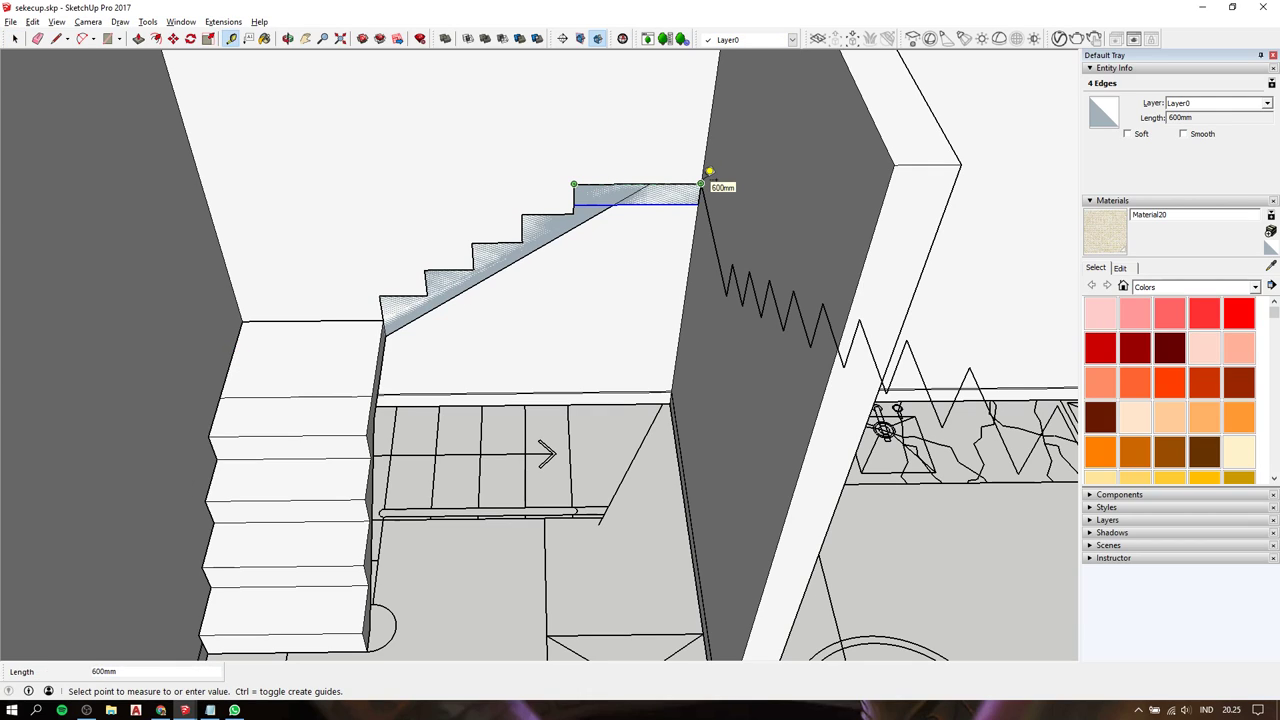
{"action": "key", "text": "space"}
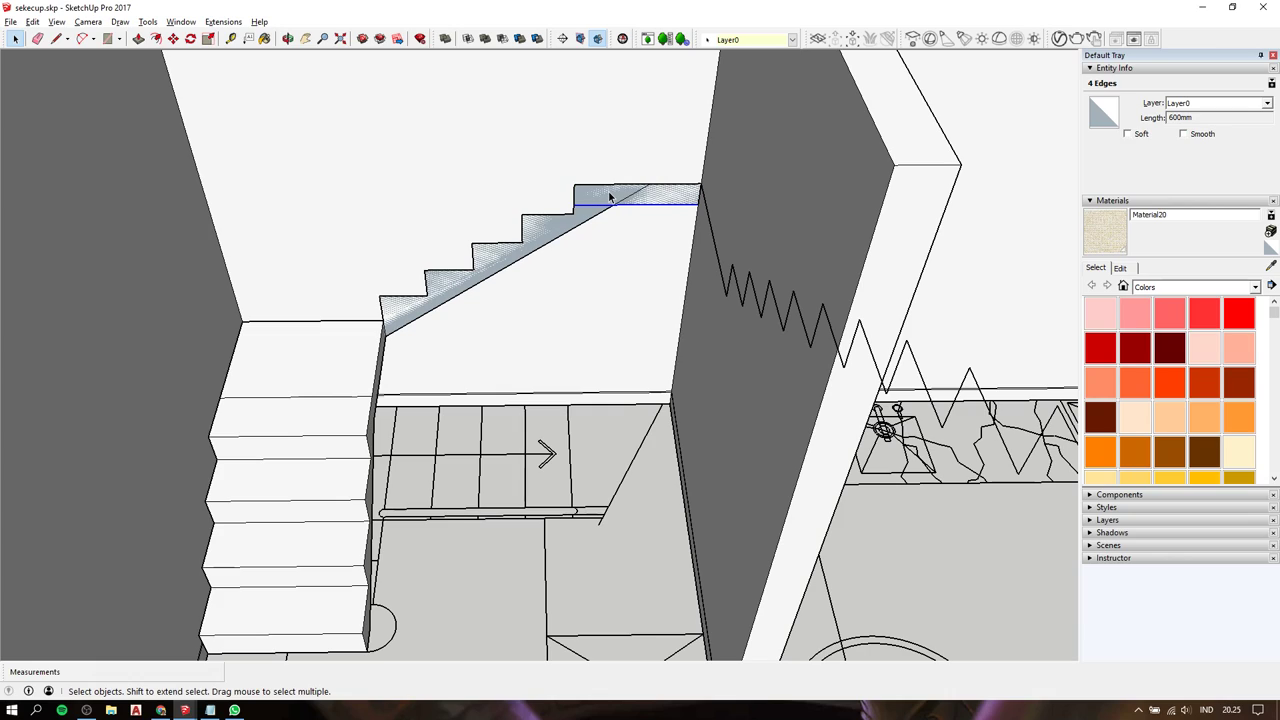
Push/Pull the upper flight's stair face out 800 mm, then bring the third stair outline into view.
{"action": "left_click", "coordinate": [628, 203]}
{"action": "left_click", "coordinate": [590, 210]}
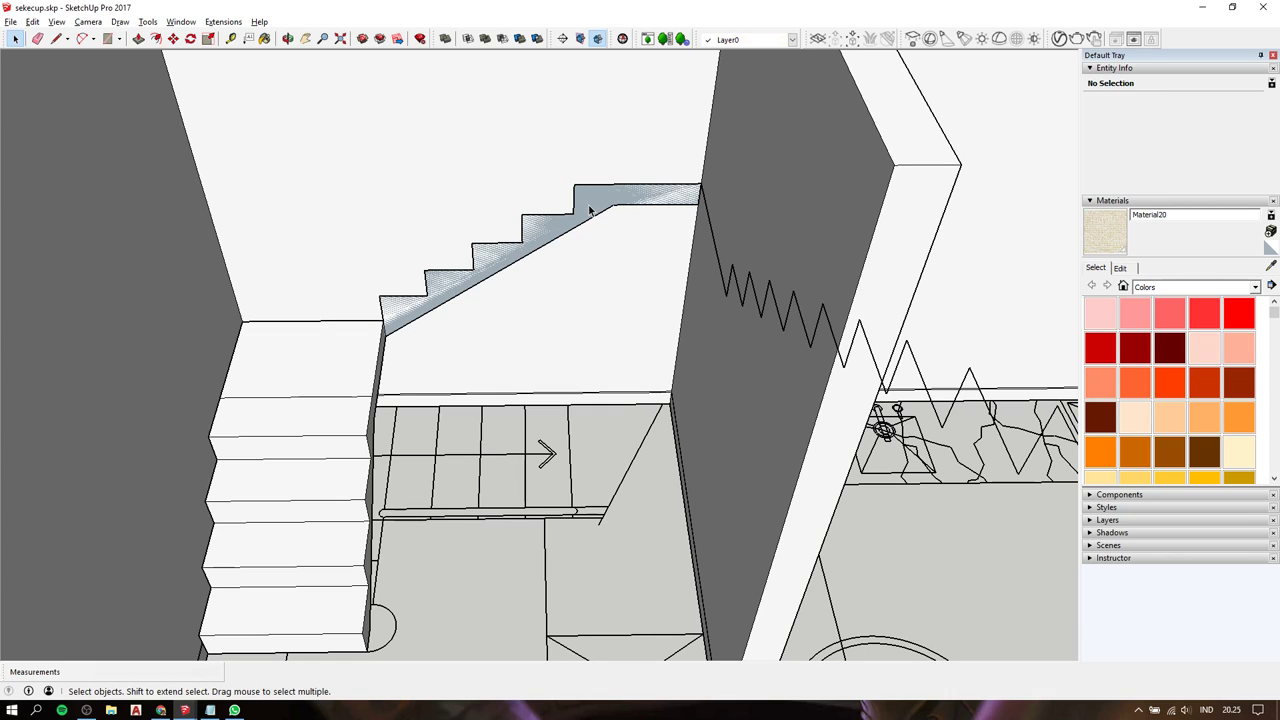
{"action": "key", "text": "p"}
{"action": "left_click", "coordinate": [597, 214]}
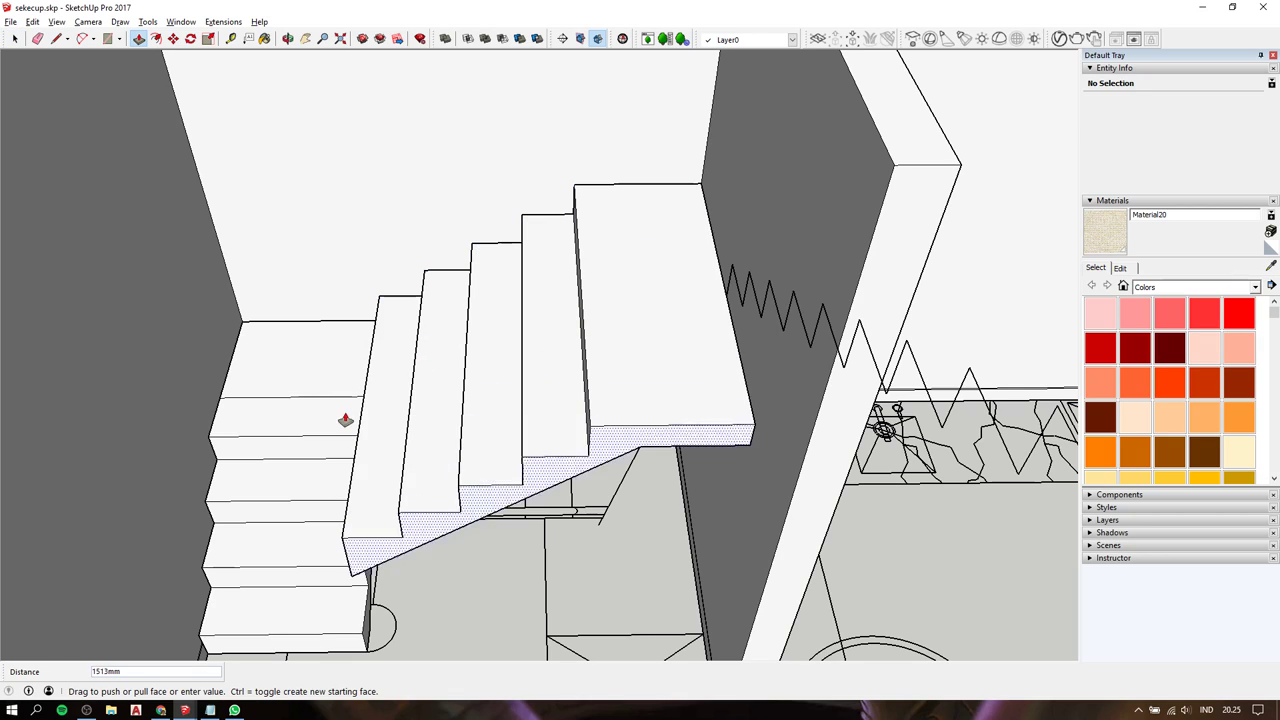
{"action": "type", "text": "800"}
{"action": "left_click", "coordinate": [292, 442]}
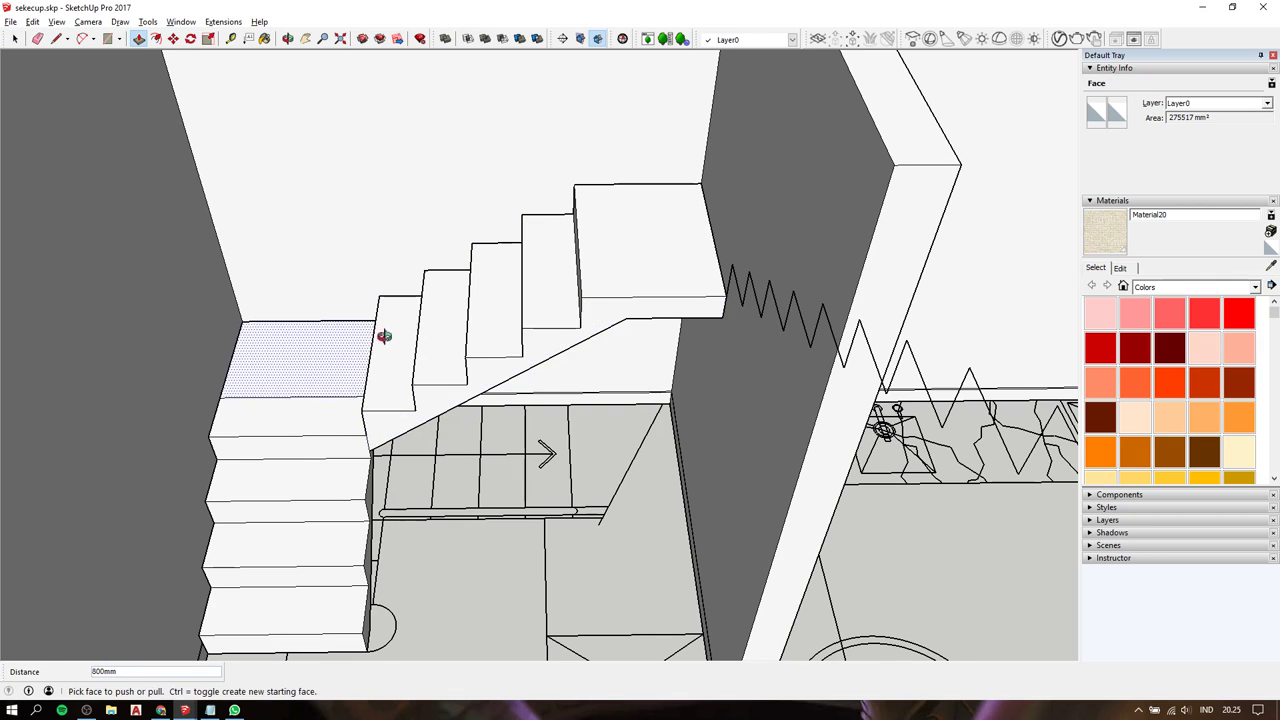
{"action": "mouse_move", "coordinate": [383, 334]}
{"action": "middle_mouse_down"}
{"action": "mouse_move", "coordinate": [631, 277]}
{"action": "mouse_move", "coordinate": [668, 371]}
{"action": "mouse_move", "coordinate": [611, 323]}
{"action": "mouse_move", "coordinate": [523, 331]}
{"action": "mouse_move", "coordinate": [547, 325]}
{"action": "middle_mouse_up"}
{"action": "mouse_move", "coordinate": [491, 274]}
{"action": "middle_mouse_down"}
{"action": "mouse_move", "coordinate": [643, 286]}
{"action": "mouse_move", "coordinate": [550, 311]}
{"action": "middle_mouse_up"}
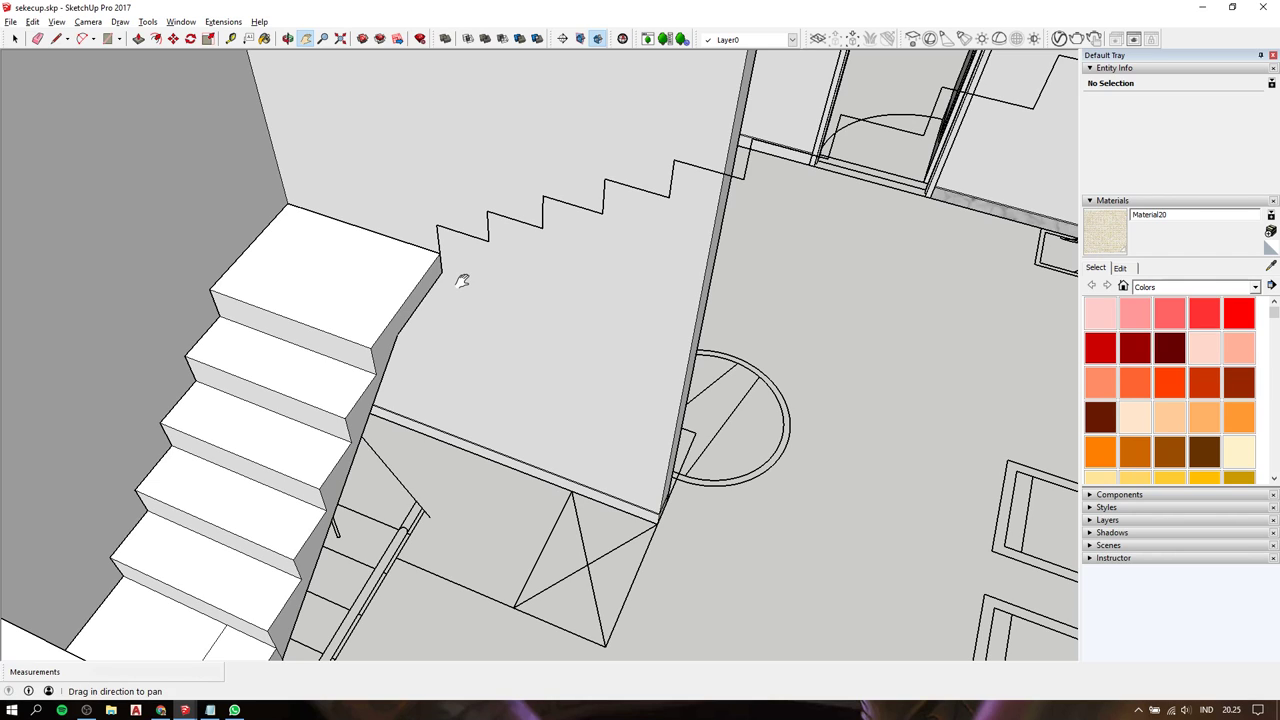
Draw a 120 mm segment along the red axis at the top corner and close it to the stair bottom.
{"action": "key", "text": "l"}
{"action": "scroll", "coordinate": [886, 105], "scroll_direction": "down", "scroll_amount": 3}
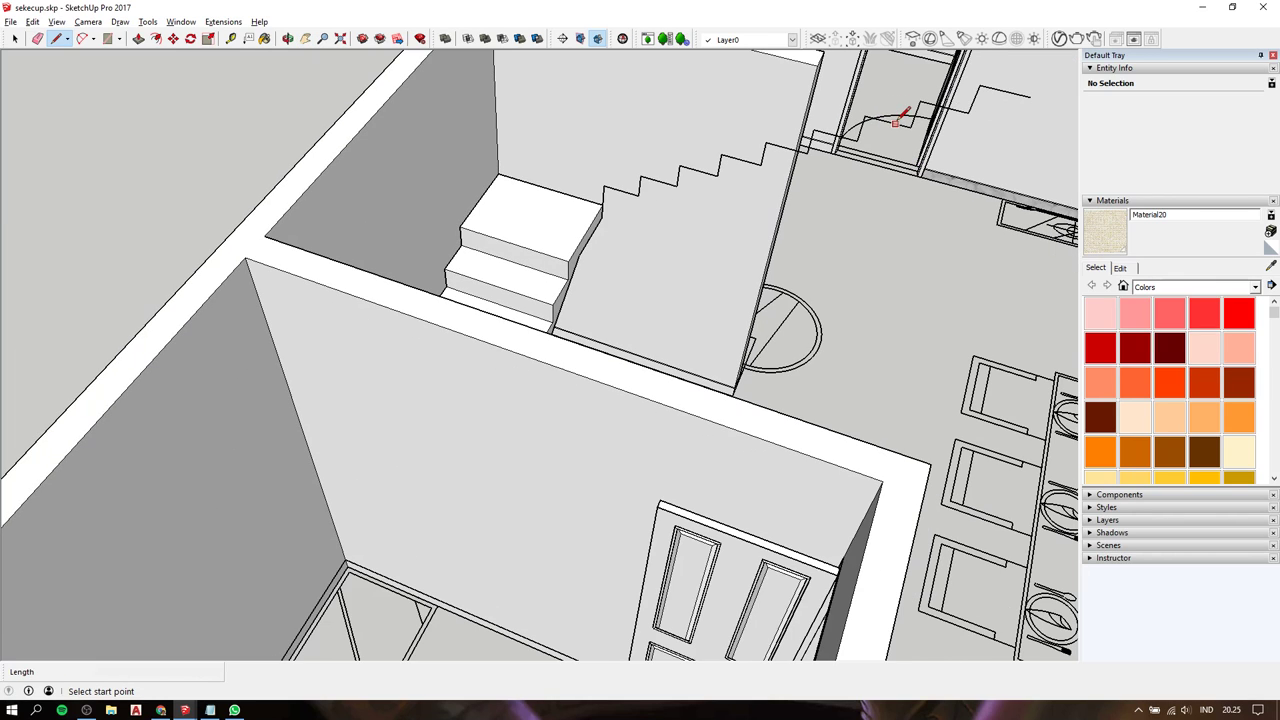
{"action": "left_click", "coordinate": [968, 112]}
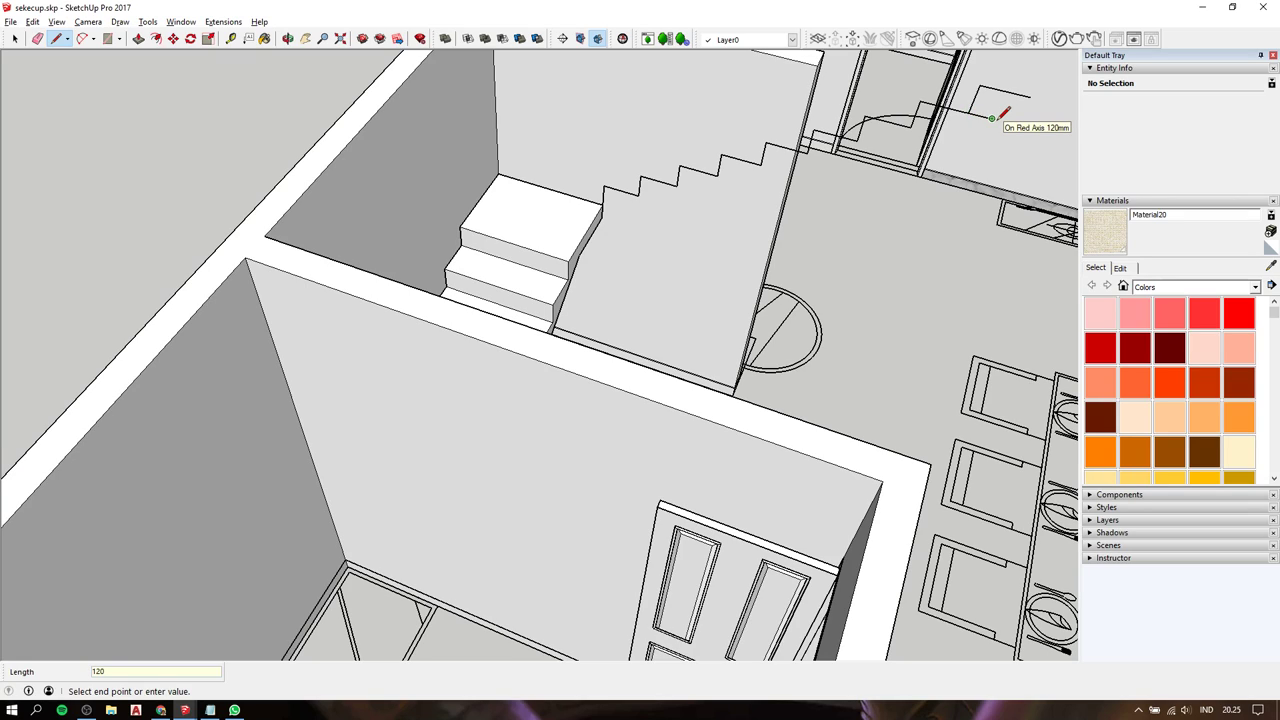
{"action": "left_click", "coordinate": [991, 118]}
{"action": "left_click", "coordinate": [601, 217]}
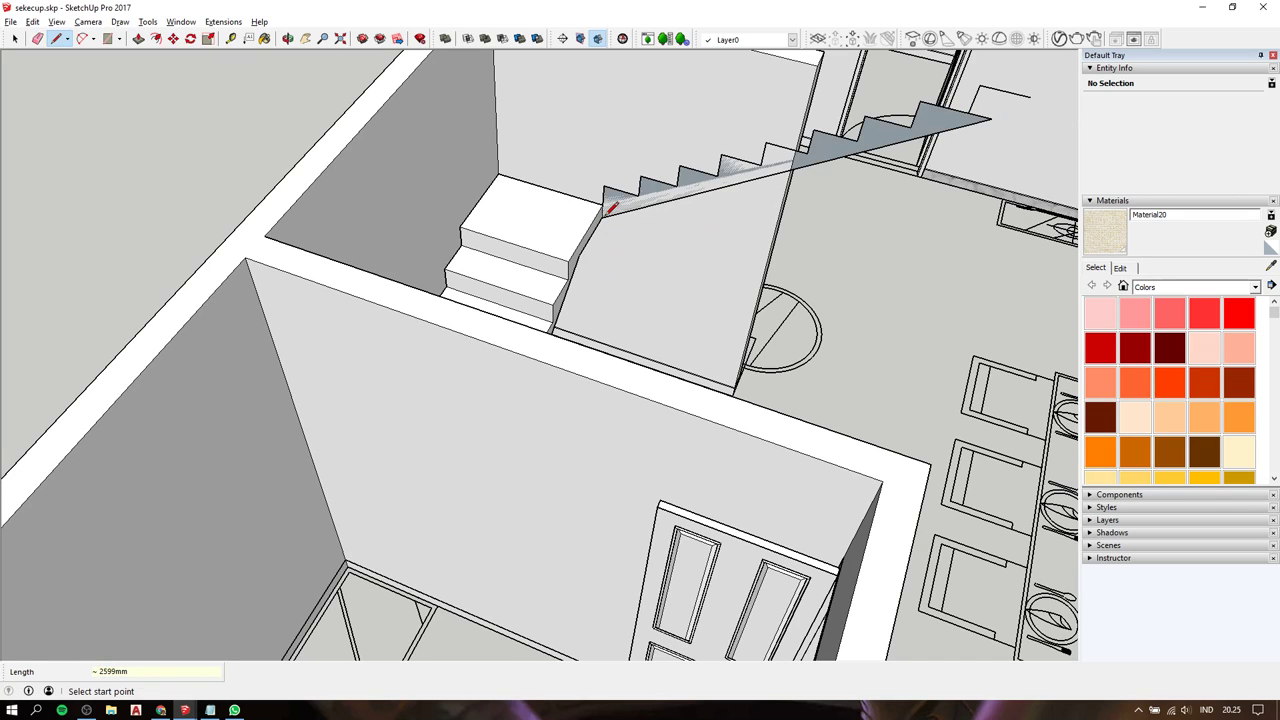
{"action": "key", "text": "space"}
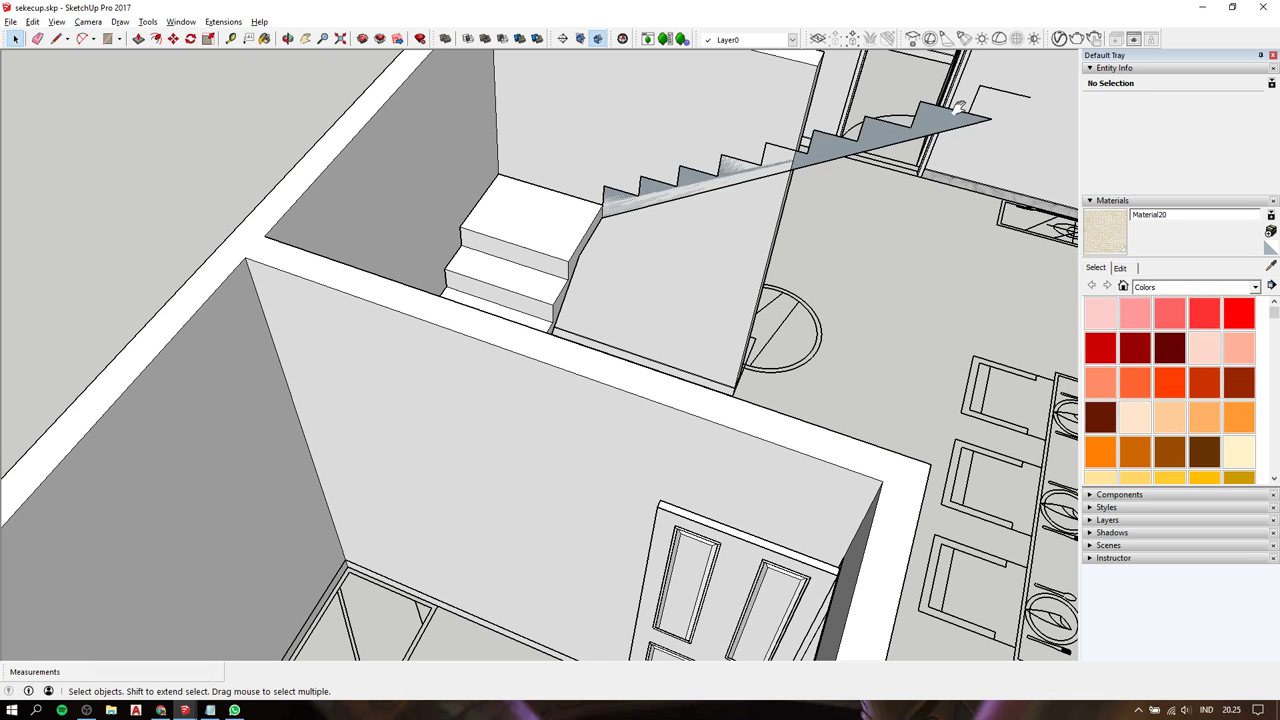
Draw a line from the stair endpoint at the top to form the landing face.
{"action": "middle_click_drag", "start_coordinate": [957, 107], "coordinate": [834, 178], "text": "shift"}
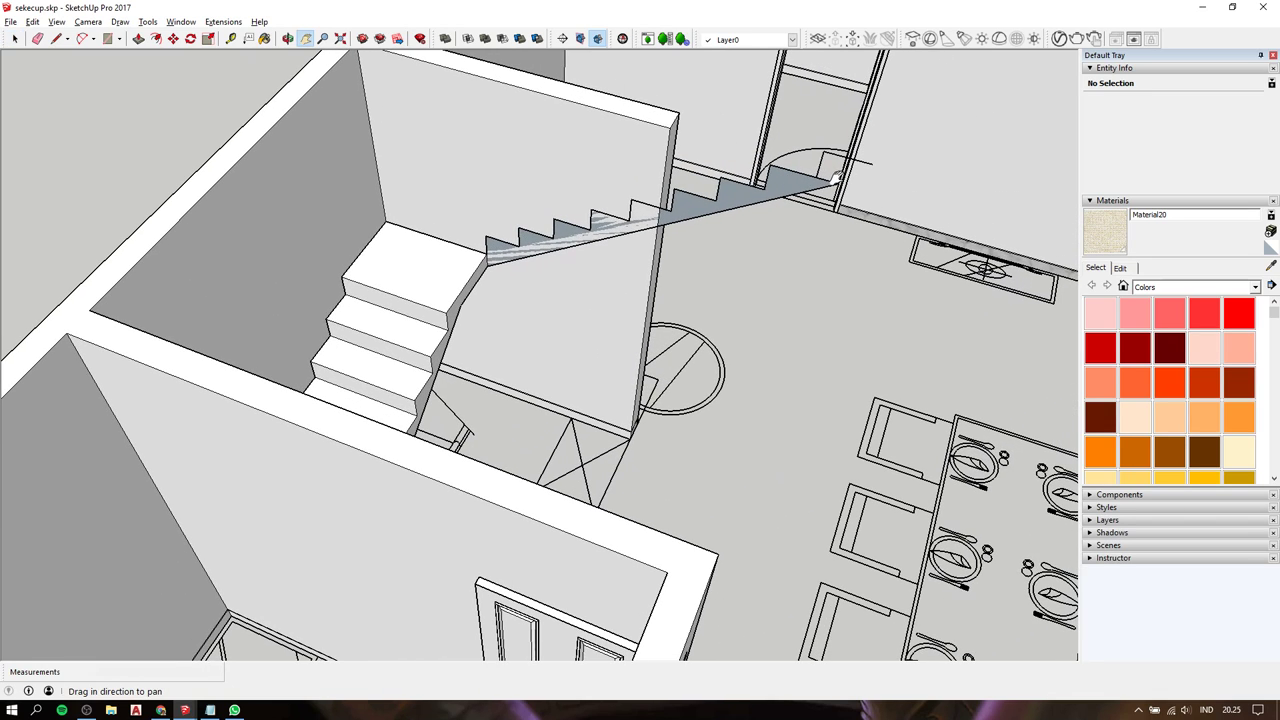
{"action": "key", "text": "l"}
{"action": "left_click", "coordinate": [871, 163]}
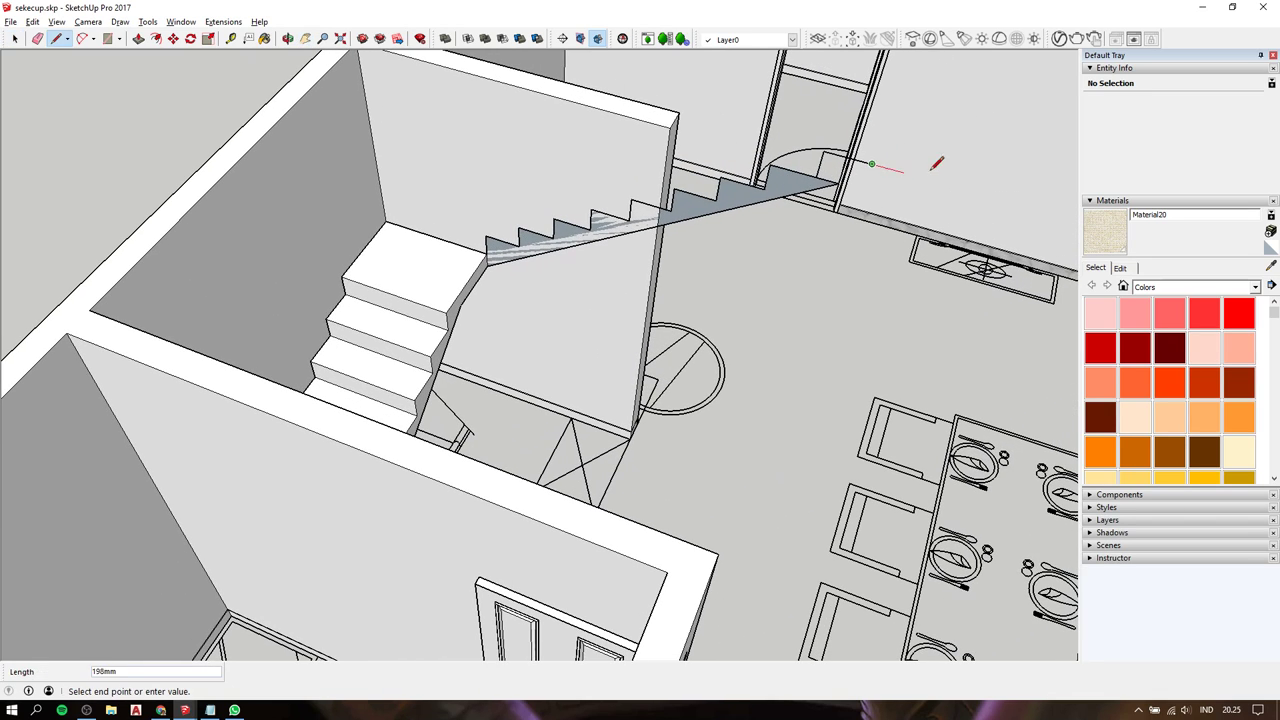
{"action": "key", "text": "Escape"}
{"action": "left_click", "coordinate": [839, 183]}
{"action": "left_click", "coordinate": [894, 170]}
{"action": "key", "text": "space"}
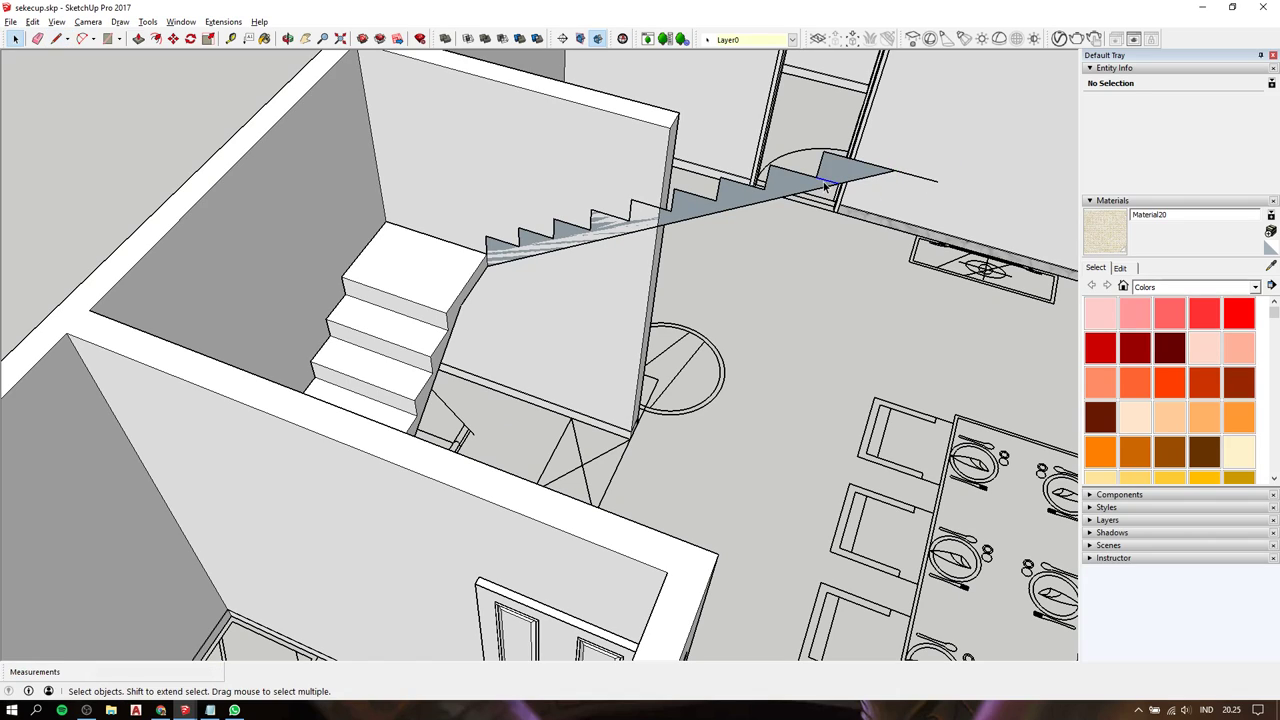
{"action": "left_click", "coordinate": [826, 185]}
{"action": "key", "text": "Escape"}
{"action": "mouse_move", "coordinate": [857, 187]}
{"action": "middle_mouse_down"}
{"action": "mouse_move", "coordinate": [740, 162]}
{"action": "mouse_move", "coordinate": [576, 210]}
{"action": "middle_mouse_up"}
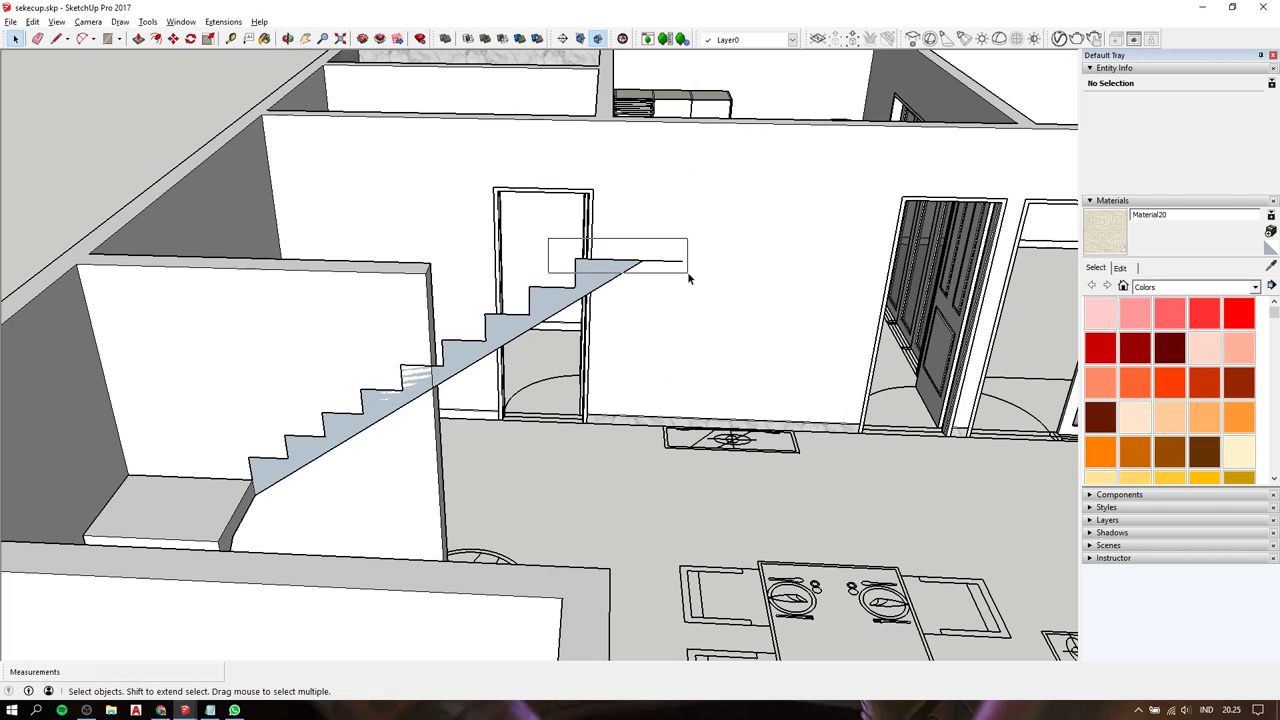
Copy the landing edges at the outline's top 120 mm down.
{"action": "left_click_drag", "start_coordinate": [548, 238], "coordinate": [688, 274]}
{"action": "middle_click_drag", "start_coordinate": [688, 274], "coordinate": [671, 297]}
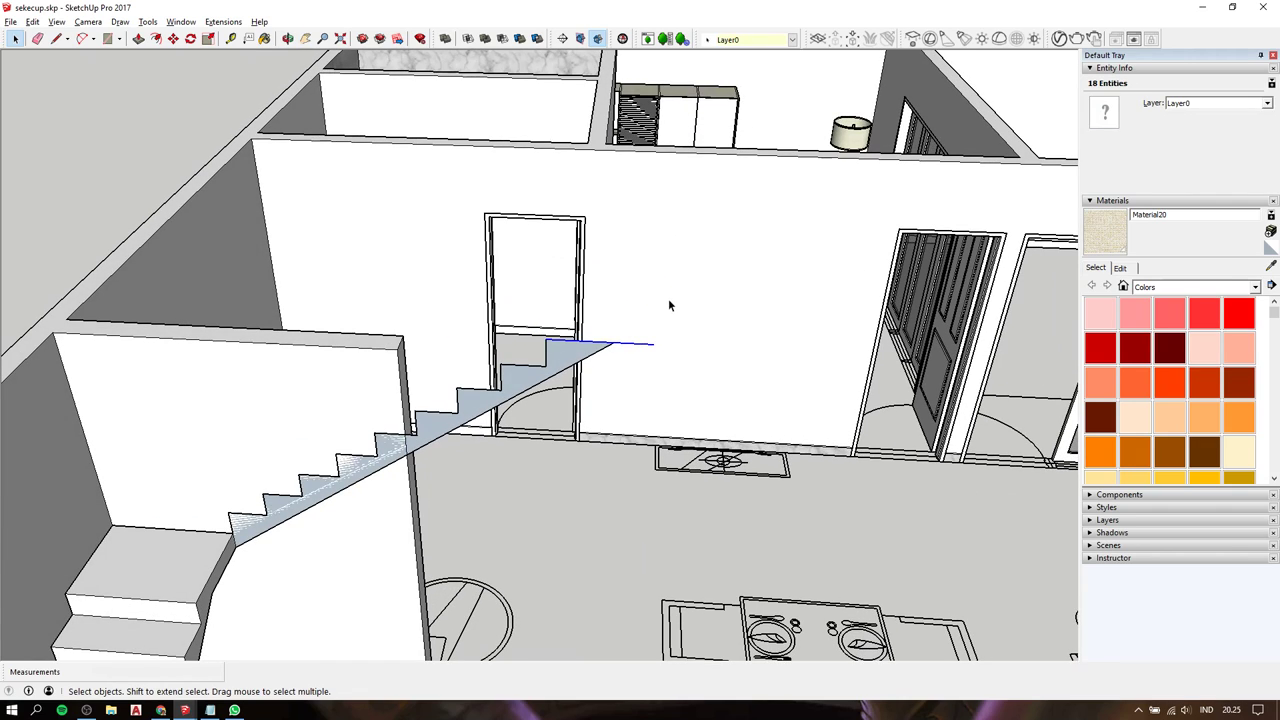
{"action": "key", "text": "m"}
{"action": "left_click", "coordinate": [660, 344]}
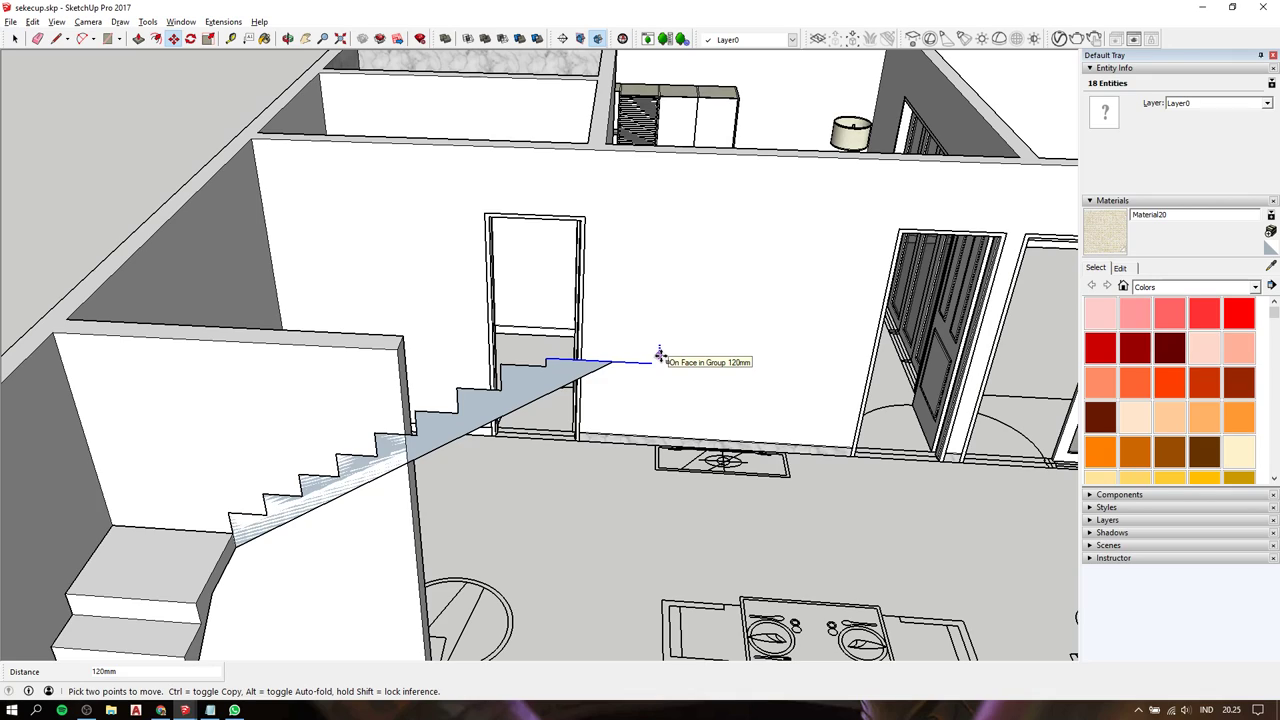
{"action": "key", "text": "ctrl"}
{"action": "type", "text": "0"}
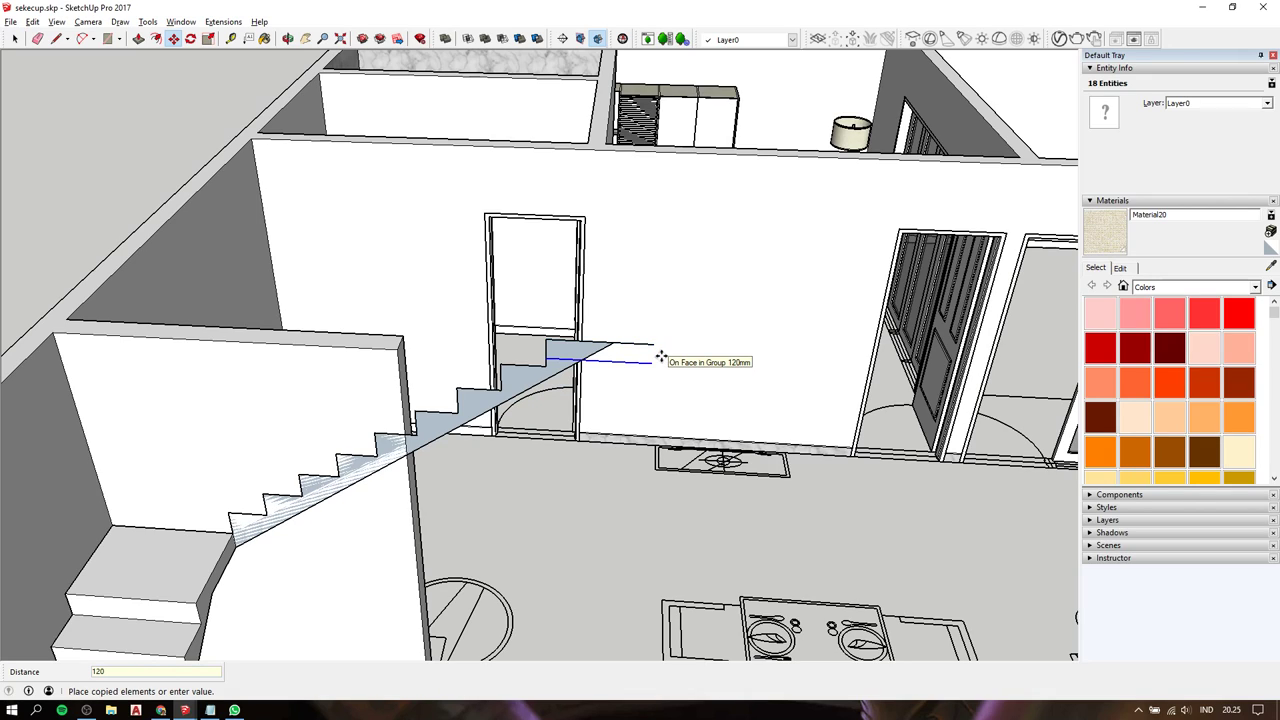
{"action": "key", "text": "Return"}
Draw a short closing line so the landing strip becomes a face.
{"action": "key", "text": "l"}
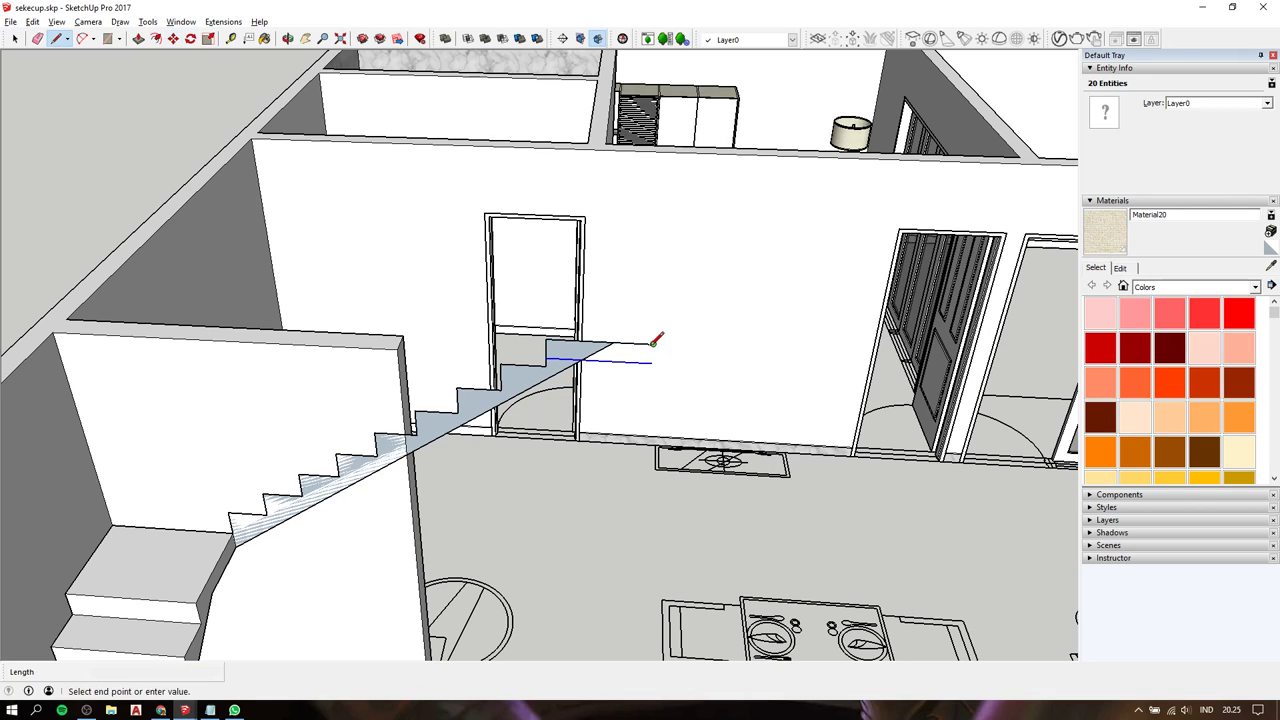
{"action": "left_click", "coordinate": [652, 362]}
{"action": "key", "text": "space"}
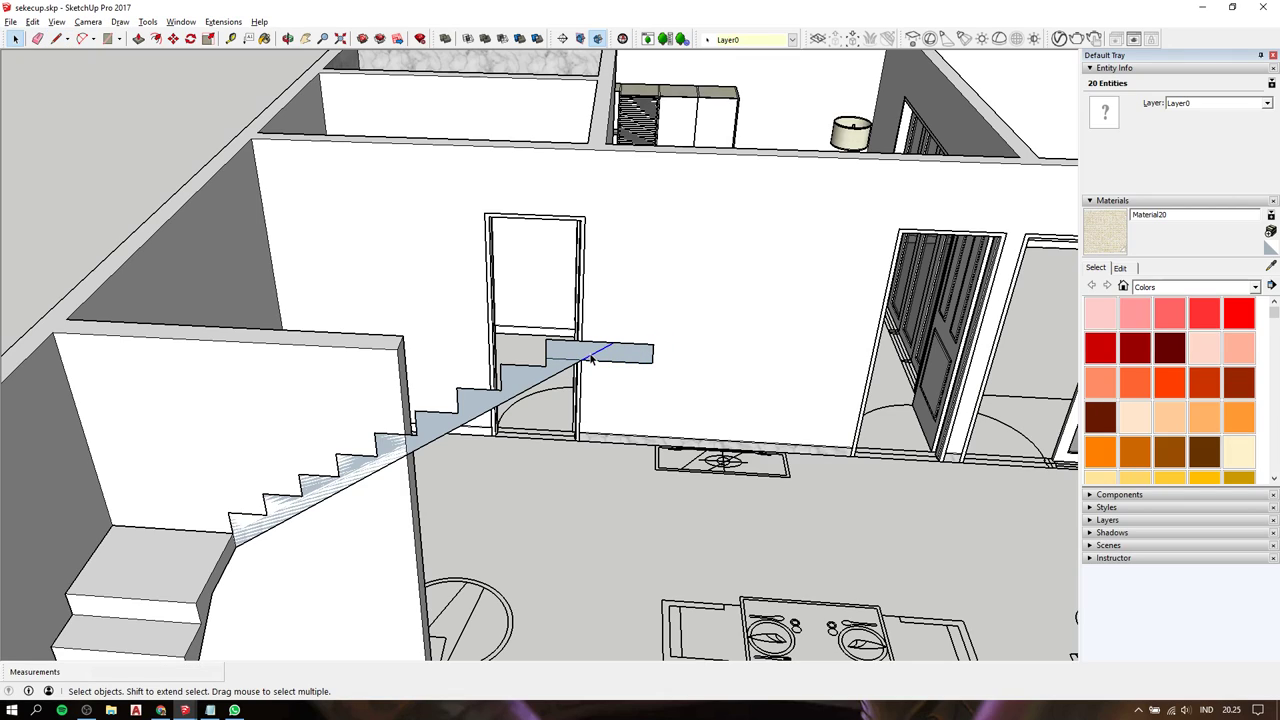
{"action": "left_click", "coordinate": [591, 358]}
{"action": "left_click", "coordinate": [561, 358]}
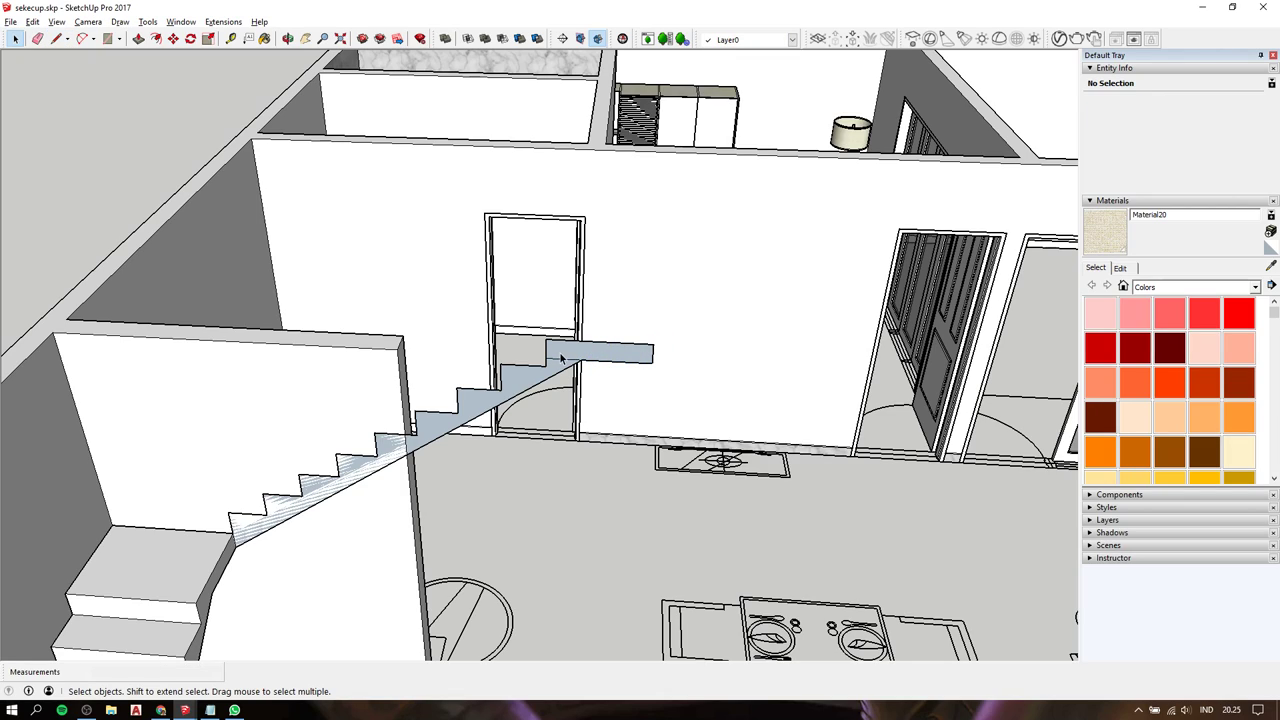
{"action": "left_click", "coordinate": [555, 362]}
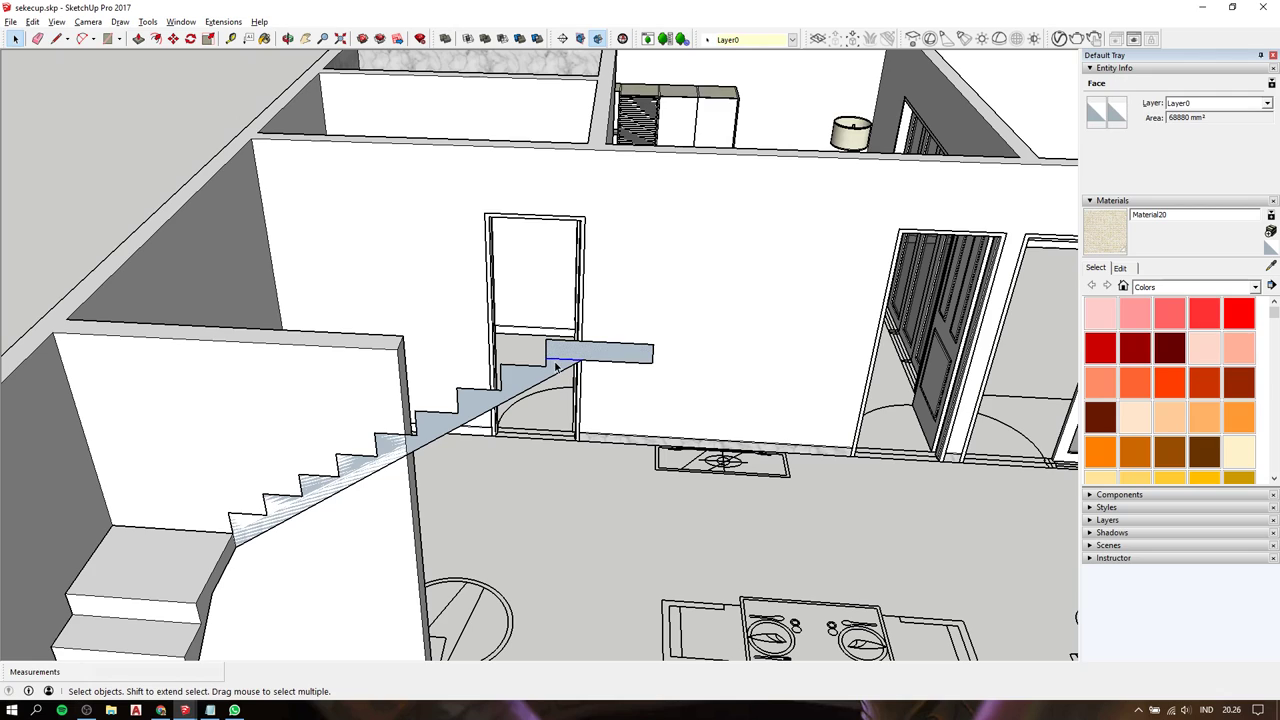
{"action": "left_click", "coordinate": [565, 360]}
Push/Pull the third stair outline 600 mm into solid steps and orbit out to an overview.
{"action": "key", "text": "p"}
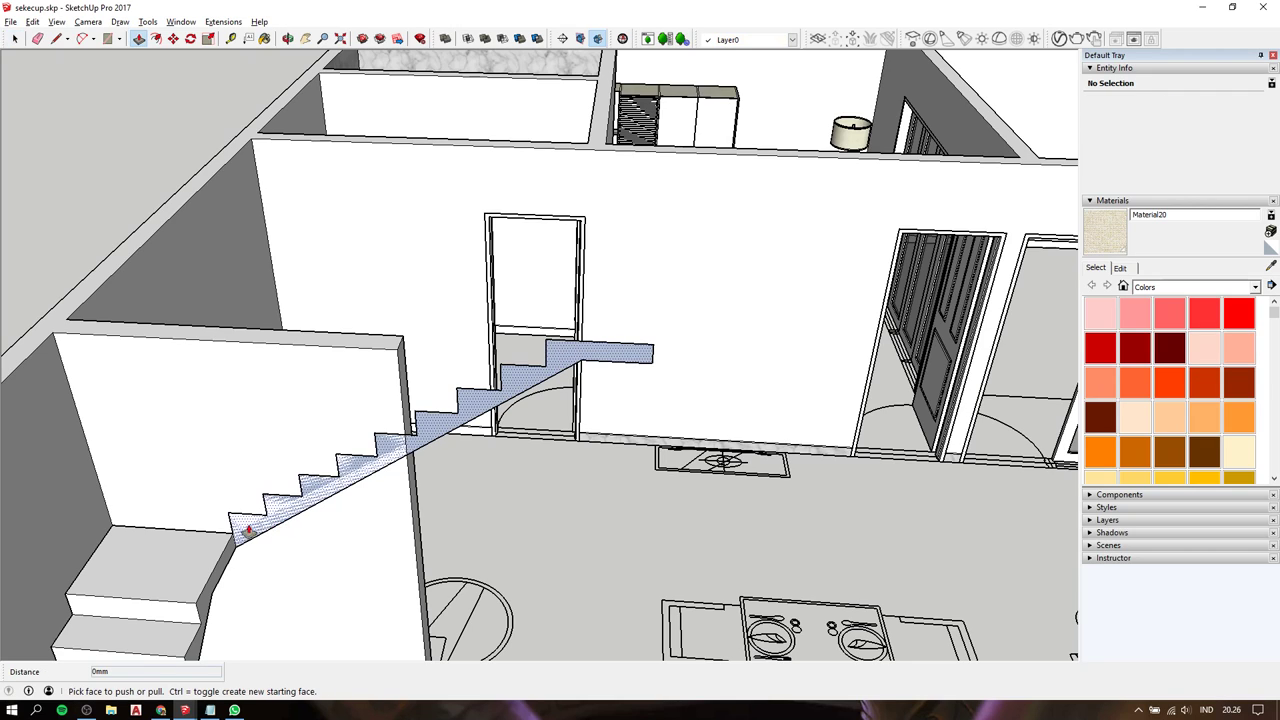
{"action": "left_click_drag", "start_coordinate": [232, 528], "coordinate": [116, 602]}
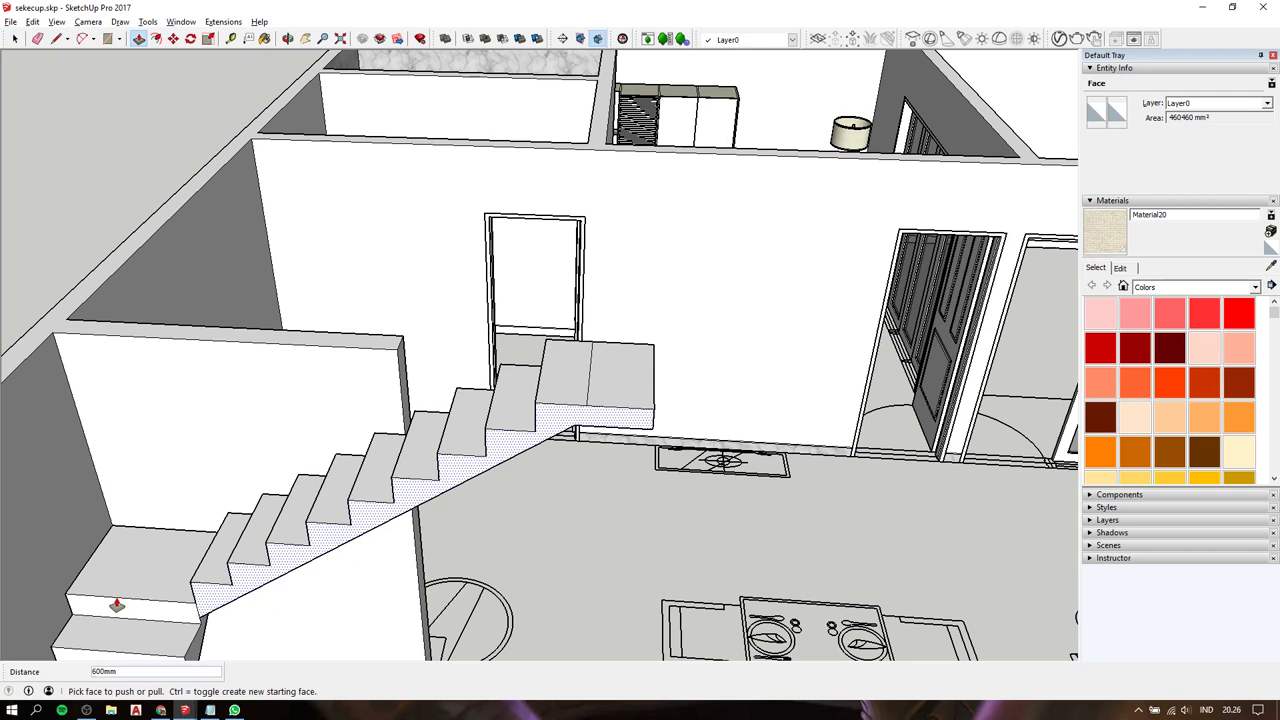
{"action": "mouse_move", "coordinate": [116, 602]}
{"action": "middle_mouse_down"}
{"action": "mouse_move", "coordinate": [371, 443]}
{"action": "mouse_move", "coordinate": [114, 394]}
{"action": "mouse_move", "coordinate": [279, 504]}
{"action": "middle_mouse_up"}
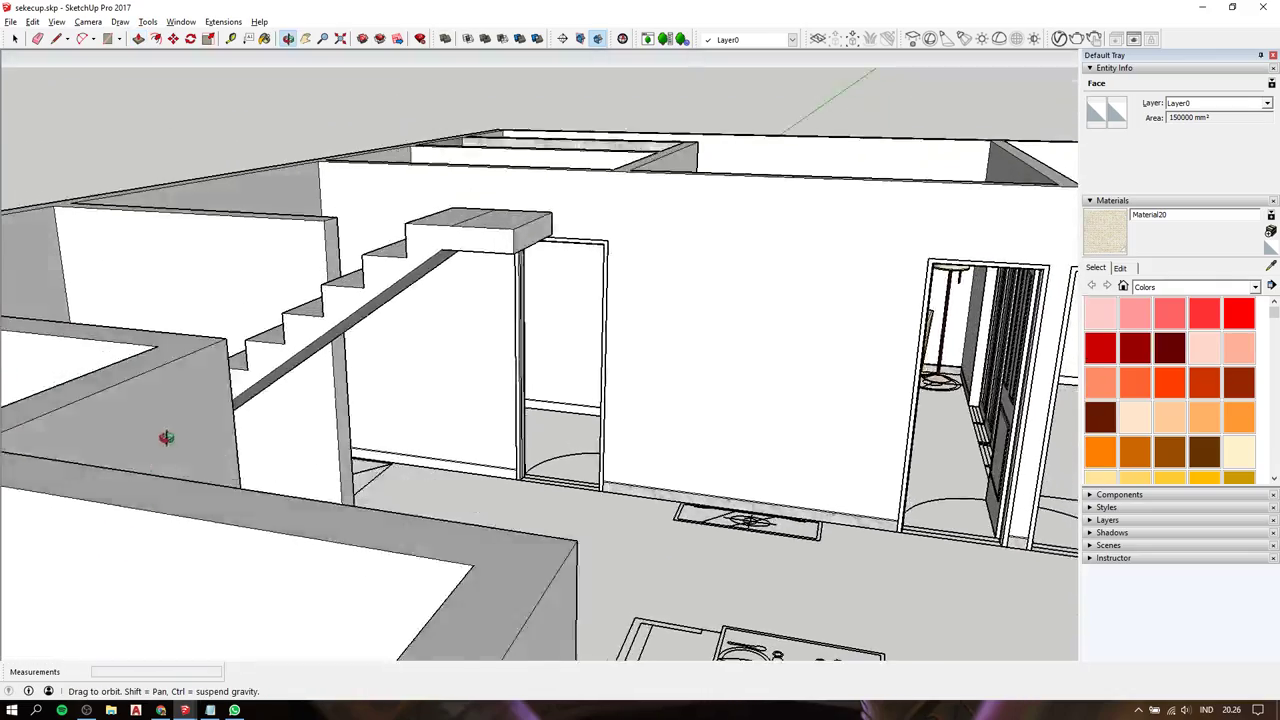
{"action": "scroll", "coordinate": [279, 504], "scroll_direction": "down", "scroll_amount": 3}
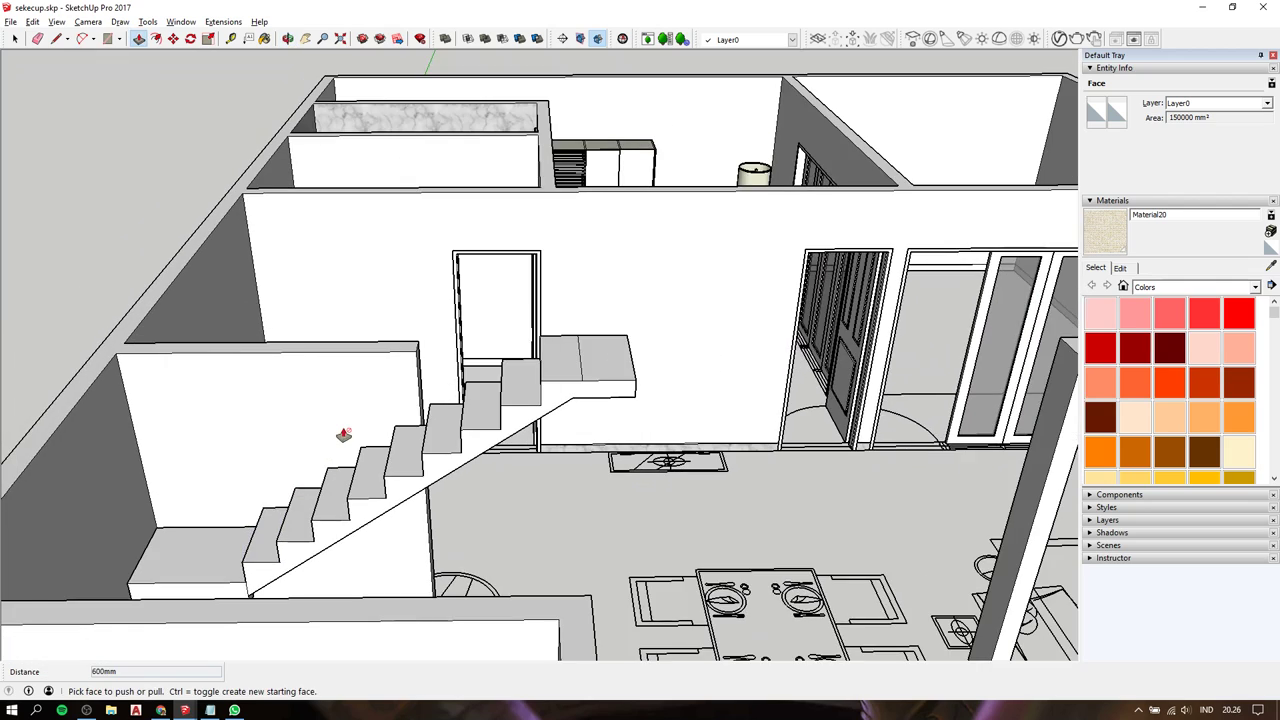
{"action": "middle_click_drag", "start_coordinate": [343, 429], "coordinate": [371, 400]}
{"action": "scroll", "coordinate": [371, 400], "scroll_direction": "down", "scroll_amount": 2}
{"action": "key", "text": "space"}
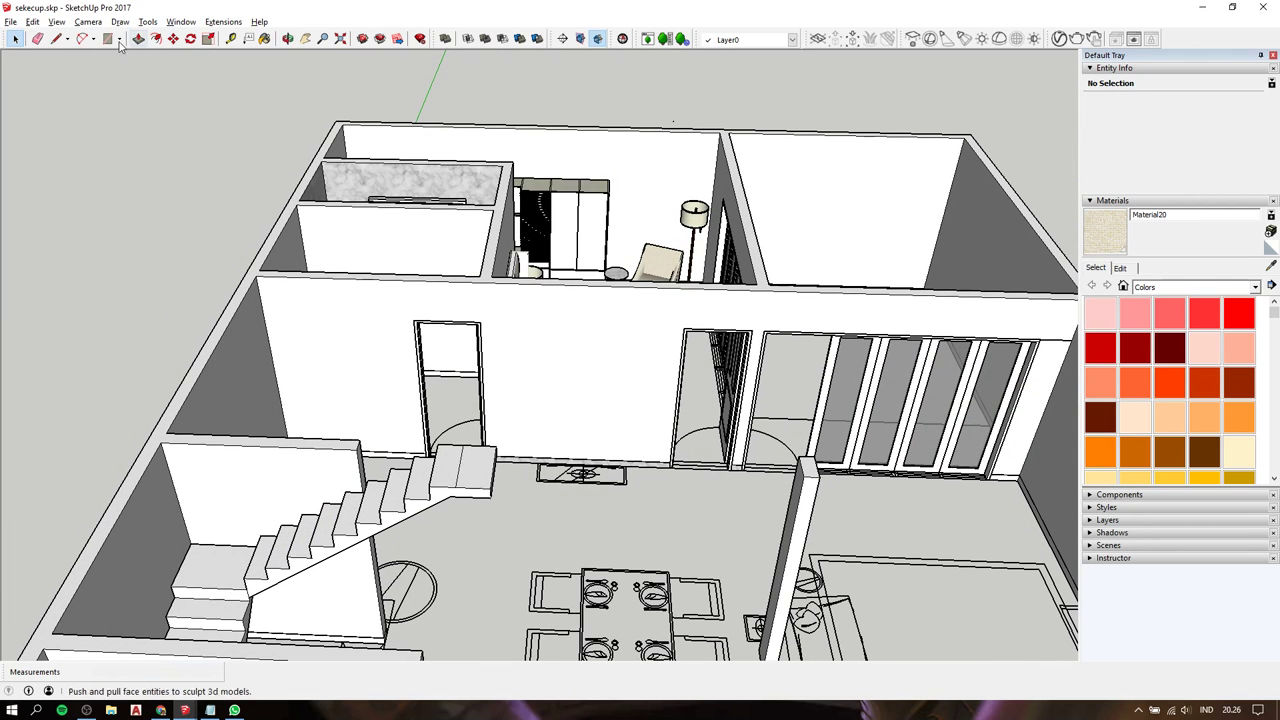
{"action": "left_click", "coordinate": [53, 22]}
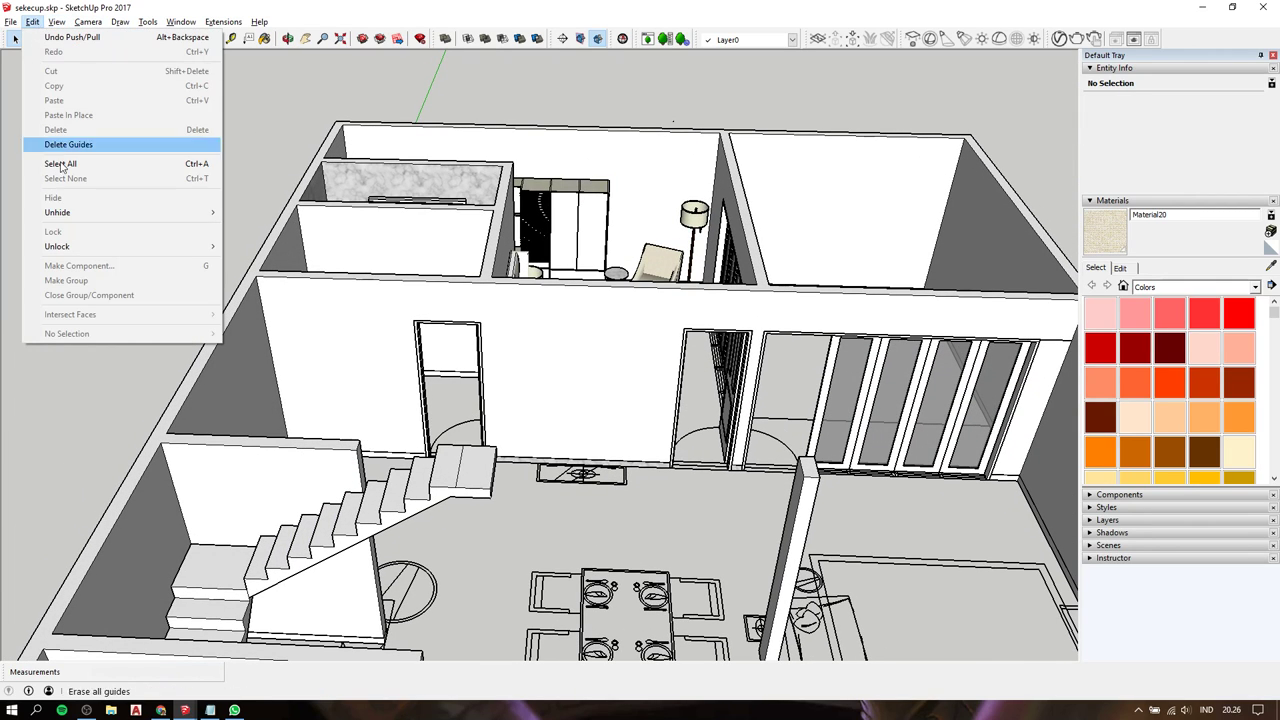
{"action": "mouse_move", "coordinate": [57, 212]}
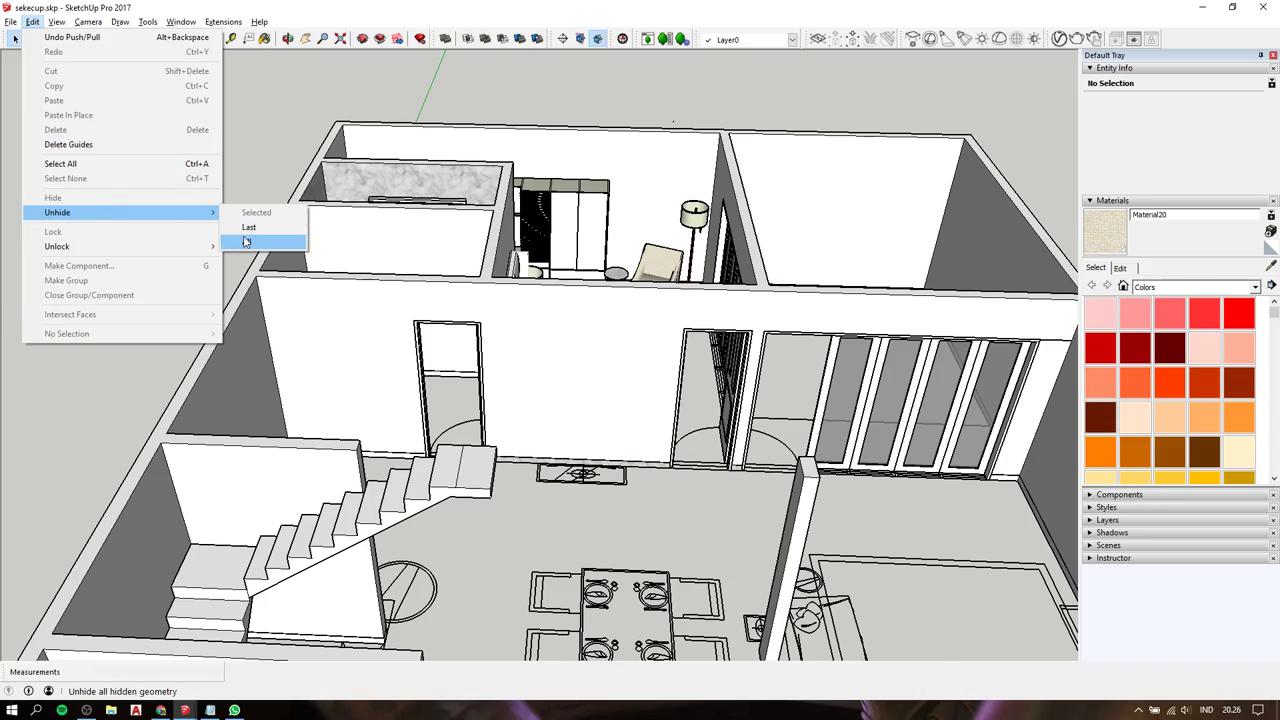
Apply Edit > Unhide > All, then orbit and zoom to look down into the finished stairwell.
{"action": "left_click", "coordinate": [246, 241]}
{"action": "mouse_move", "coordinate": [400, 400]}
{"action": "middle_mouse_down"}
{"action": "mouse_move", "coordinate": [594, 503]}
{"action": "mouse_move", "coordinate": [525, 207]}
{"action": "mouse_move", "coordinate": [421, 42]}
{"action": "mouse_move", "coordinate": [503, 266]}
{"action": "mouse_move", "coordinate": [471, 423]}
{"action": "mouse_move", "coordinate": [466, 384]}
{"action": "middle_mouse_up"}
{"action": "scroll", "coordinate": [552, 538], "scroll_direction": "up", "scroll_amount": 3}
{"action": "scroll", "coordinate": [548, 533], "scroll_direction": "up", "scroll_amount": 5}
{"action": "scroll", "coordinate": [480, 363], "scroll_direction": "down", "scroll_amount": 10}
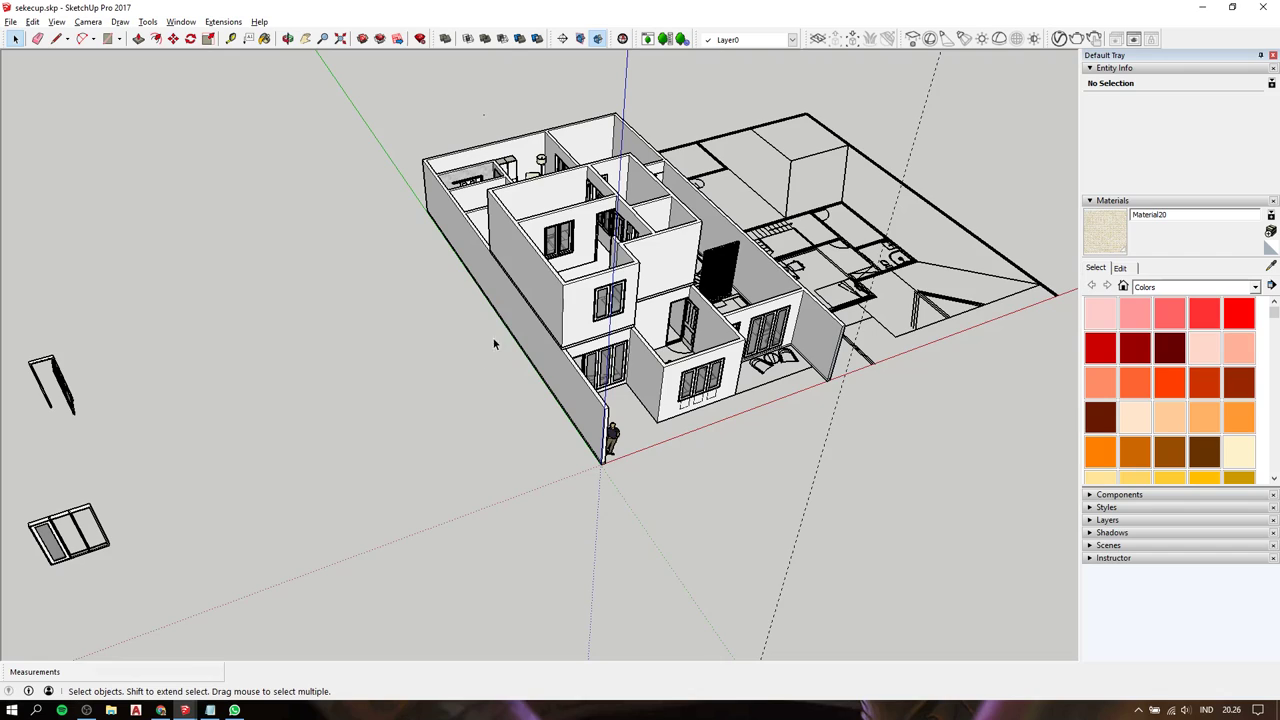
{"action": "mouse_move", "coordinate": [493, 338]}
{"action": "middle_mouse_down"}
{"action": "mouse_move", "coordinate": [357, 366]}
{"action": "mouse_move", "coordinate": [540, 333]}
{"action": "middle_mouse_up"}
{"action": "scroll", "coordinate": [540, 333], "scroll_direction": "up", "scroll_amount": 5}
{"action": "scroll", "coordinate": [364, 352], "scroll_direction": "up", "scroll_amount": 4}
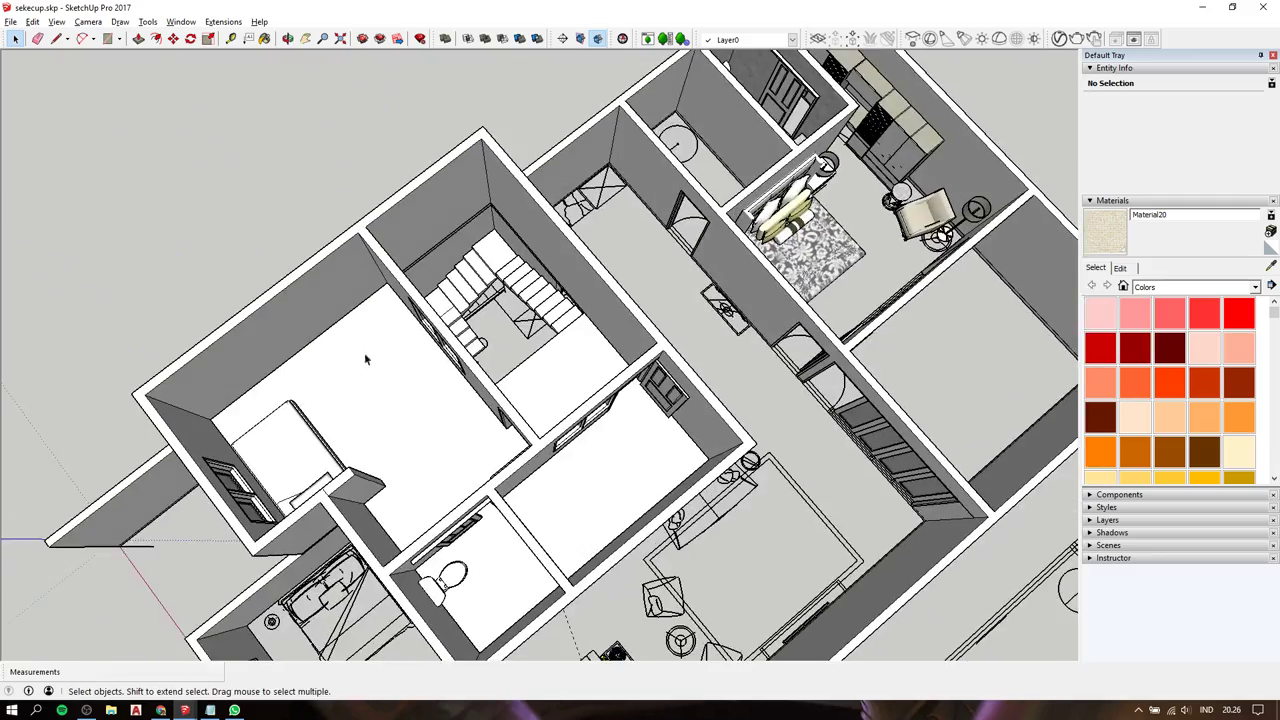
{"action": "scroll", "coordinate": [364, 352], "scroll_direction": "up", "scroll_amount": 3}
{"action": "mouse_move", "coordinate": [364, 352]}
{"action": "middle_mouse_down"}
{"action": "mouse_move", "coordinate": [334, 300]}
{"action": "mouse_move", "coordinate": [258, 287]}
{"action": "mouse_move", "coordinate": [737, 300]}
{"action": "mouse_move", "coordinate": [773, 243]}
{"action": "mouse_move", "coordinate": [851, 331]}
{"action": "mouse_move", "coordinate": [614, 294]}
{"action": "mouse_move", "coordinate": [591, 214]}
{"action": "mouse_move", "coordinate": [585, 230]}
{"action": "mouse_move", "coordinate": [463, 263]}
{"action": "mouse_move", "coordinate": [404, 310]}
{"action": "middle_mouse_up"}
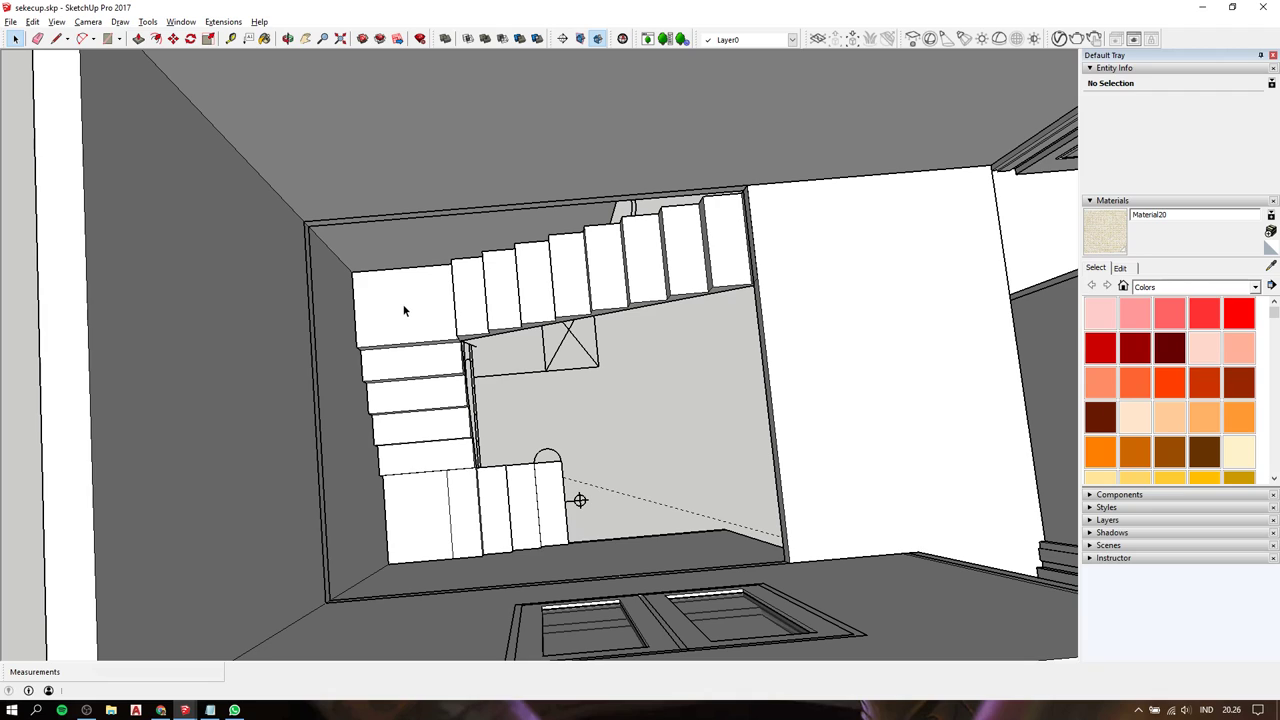
Split the stair's corner landing with a diagonal line from corner to corner.
{"action": "scroll", "coordinate": [404, 310], "scroll_direction": "up", "scroll_amount": 3}
{"action": "scroll", "coordinate": [394, 309], "scroll_direction": "up", "scroll_amount": 2}
{"action": "mouse_move", "coordinate": [394, 309]}
{"action": "middle_mouse_down"}
{"action": "mouse_move", "coordinate": [469, 149]}
{"action": "mouse_move", "coordinate": [486, 294]}
{"action": "middle_mouse_up"}
{"action": "scroll", "coordinate": [474, 309], "scroll_direction": "down", "scroll_amount": 1}
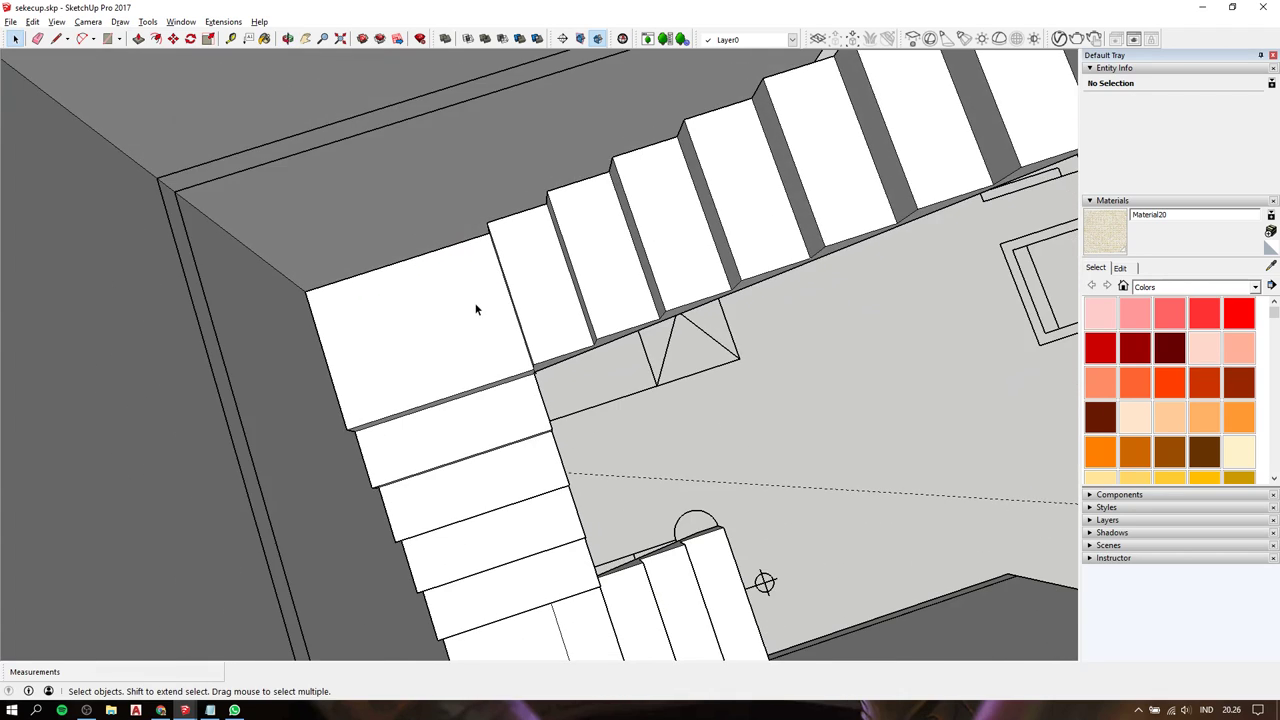
{"action": "scroll", "coordinate": [463, 343], "scroll_direction": "down", "scroll_amount": 2}
{"action": "mouse_move", "coordinate": [463, 343]}
{"action": "middle_mouse_down"}
{"action": "mouse_move", "coordinate": [295, 204]}
{"action": "mouse_move", "coordinate": [343, 263]}
{"action": "middle_mouse_up"}
{"action": "scroll", "coordinate": [453, 304], "scroll_direction": "up", "scroll_amount": 2}
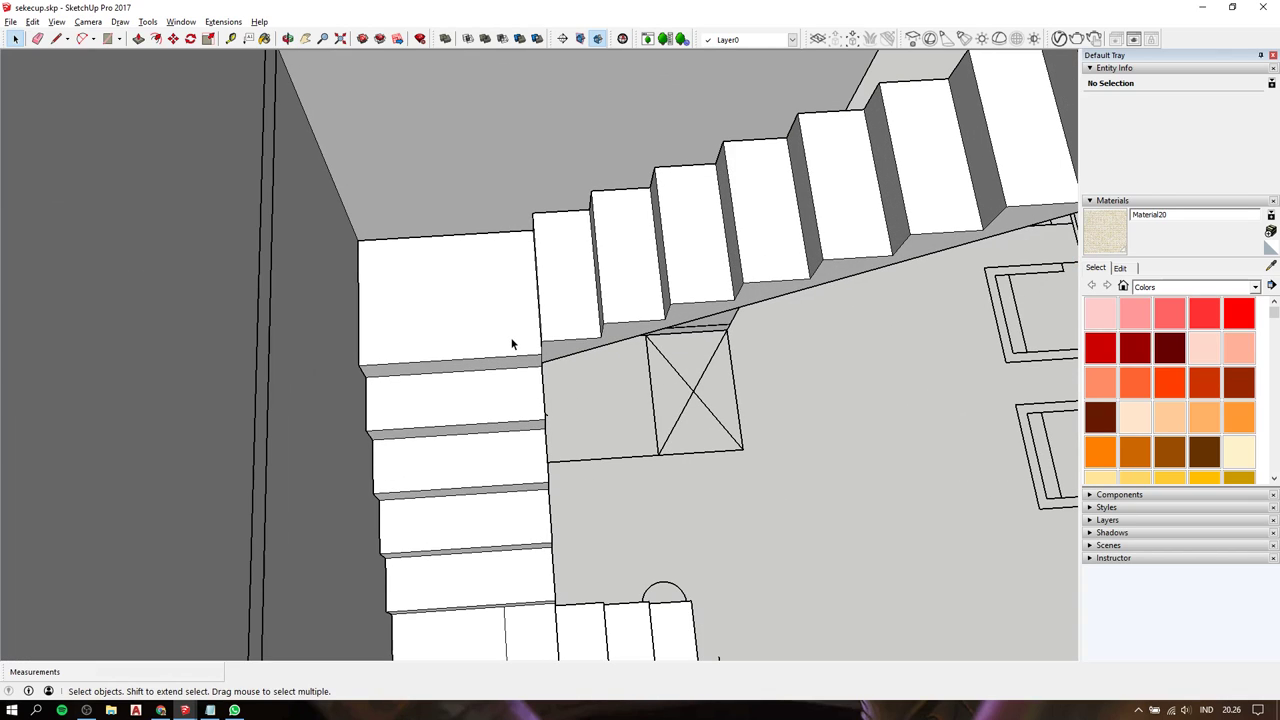
{"action": "key", "text": "l"}
{"action": "left_click", "coordinate": [541, 354]}
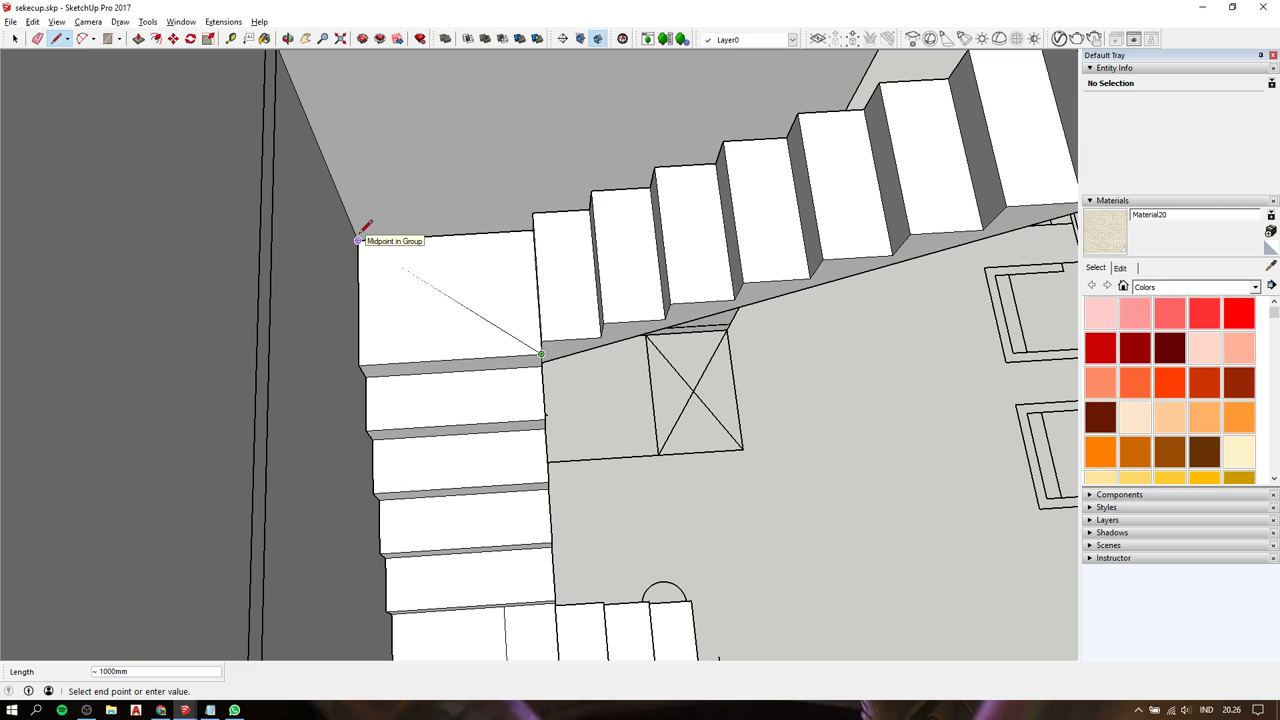
{"action": "left_click", "coordinate": [358, 241]}
{"action": "key", "text": "space"}
Push the lower triangular half of the landing down 120mm to form a winder step.
{"action": "left_click", "coordinate": [475, 312]}
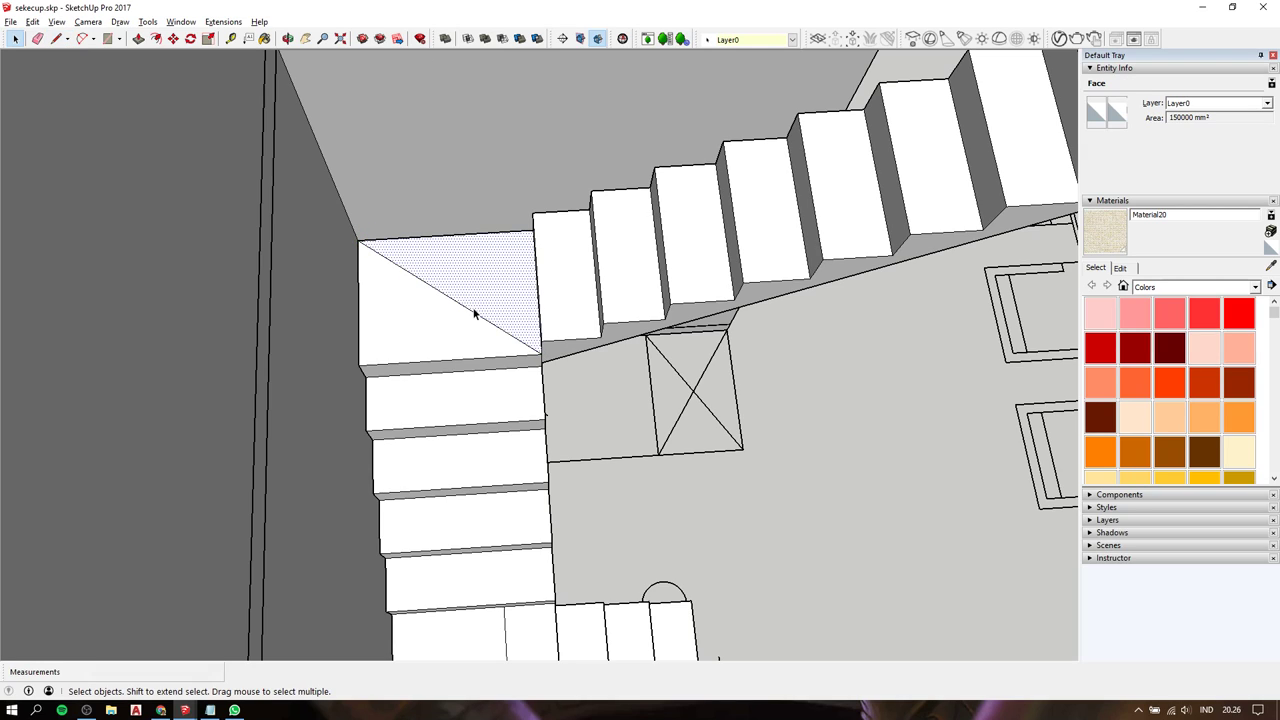
{"action": "left_click", "coordinate": [440, 338]}
{"action": "key", "text": "p"}
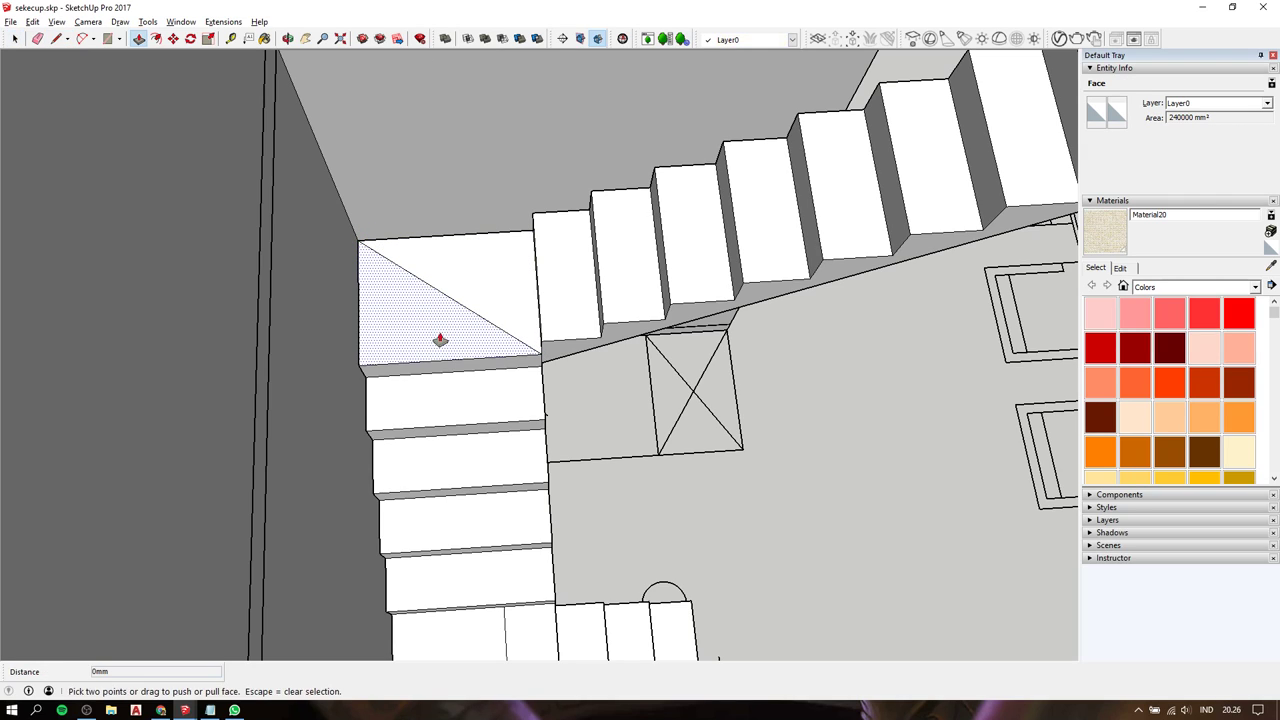
{"action": "left_click", "coordinate": [440, 338]}
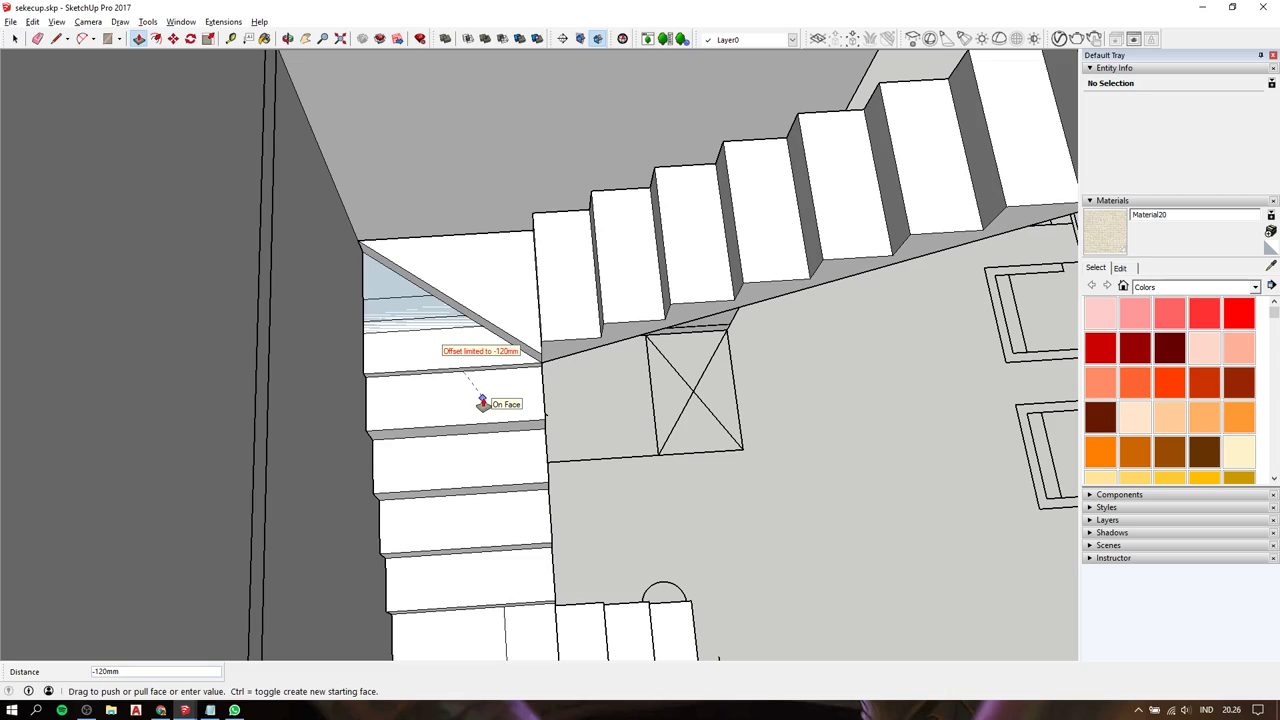
{"action": "left_click", "coordinate": [483, 403]}
{"action": "key", "text": "space"}
{"action": "mouse_move", "coordinate": [487, 390]}
{"action": "middle_mouse_down"}
{"action": "mouse_move", "coordinate": [540, 352]}
{"action": "mouse_move", "coordinate": [469, 294]}
{"action": "mouse_move", "coordinate": [694, 352]}
{"action": "mouse_move", "coordinate": [539, 285]}
{"action": "mouse_move", "coordinate": [634, 329]}
{"action": "middle_mouse_up"}
Make the sloping beam and all its connected geometry into a group.
{"action": "scroll", "coordinate": [587, 300], "scroll_direction": "down", "scroll_amount": 3}
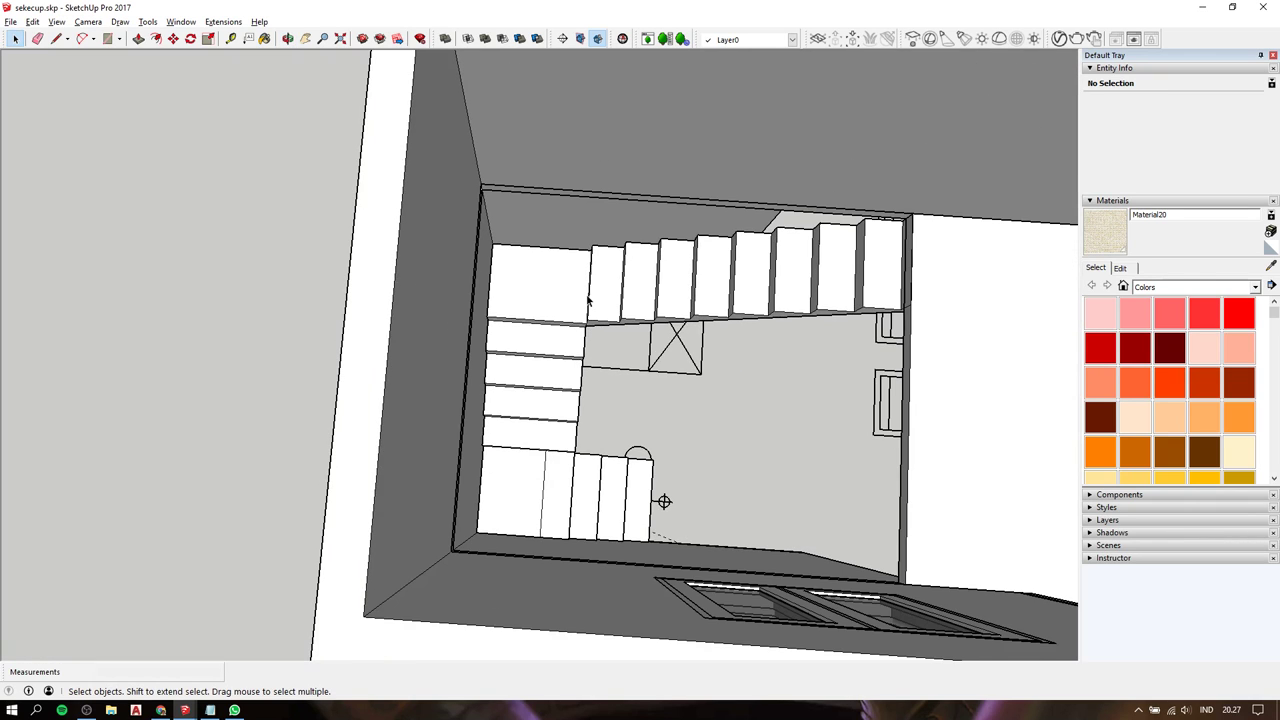
{"action": "mouse_move", "coordinate": [704, 303]}
{"action": "middle_mouse_down"}
{"action": "mouse_move", "coordinate": [506, 311]}
{"action": "mouse_move", "coordinate": [586, 209]}
{"action": "mouse_move", "coordinate": [566, 303]}
{"action": "mouse_move", "coordinate": [381, 285]}
{"action": "mouse_move", "coordinate": [249, 100]}
{"action": "mouse_move", "coordinate": [586, 226]}
{"action": "mouse_move", "coordinate": [602, 277]}
{"action": "mouse_move", "coordinate": [469, 287]}
{"action": "mouse_move", "coordinate": [486, 449]}
{"action": "mouse_move", "coordinate": [570, 144]}
{"action": "middle_mouse_up"}
{"action": "scroll", "coordinate": [587, 244], "scroll_direction": "up", "scroll_amount": 2}
{"action": "scroll", "coordinate": [586, 242], "scroll_direction": "down", "scroll_amount": 4}
{"action": "key", "text": "h"}
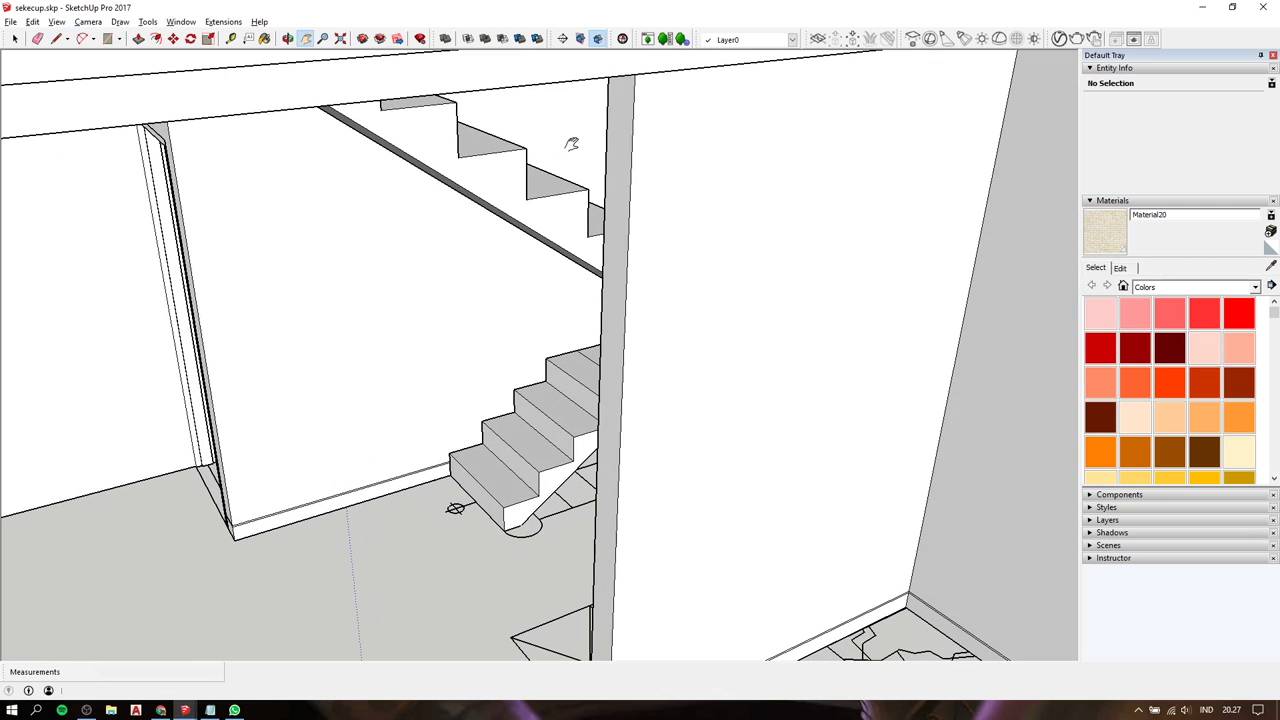
{"action": "mouse_move", "coordinate": [386, 136]}
{"action": "middle_mouse_down"}
{"action": "mouse_move", "coordinate": [429, 86]}
{"action": "mouse_move", "coordinate": [579, 329]}
{"action": "mouse_move", "coordinate": [500, 171]}
{"action": "middle_mouse_up"}
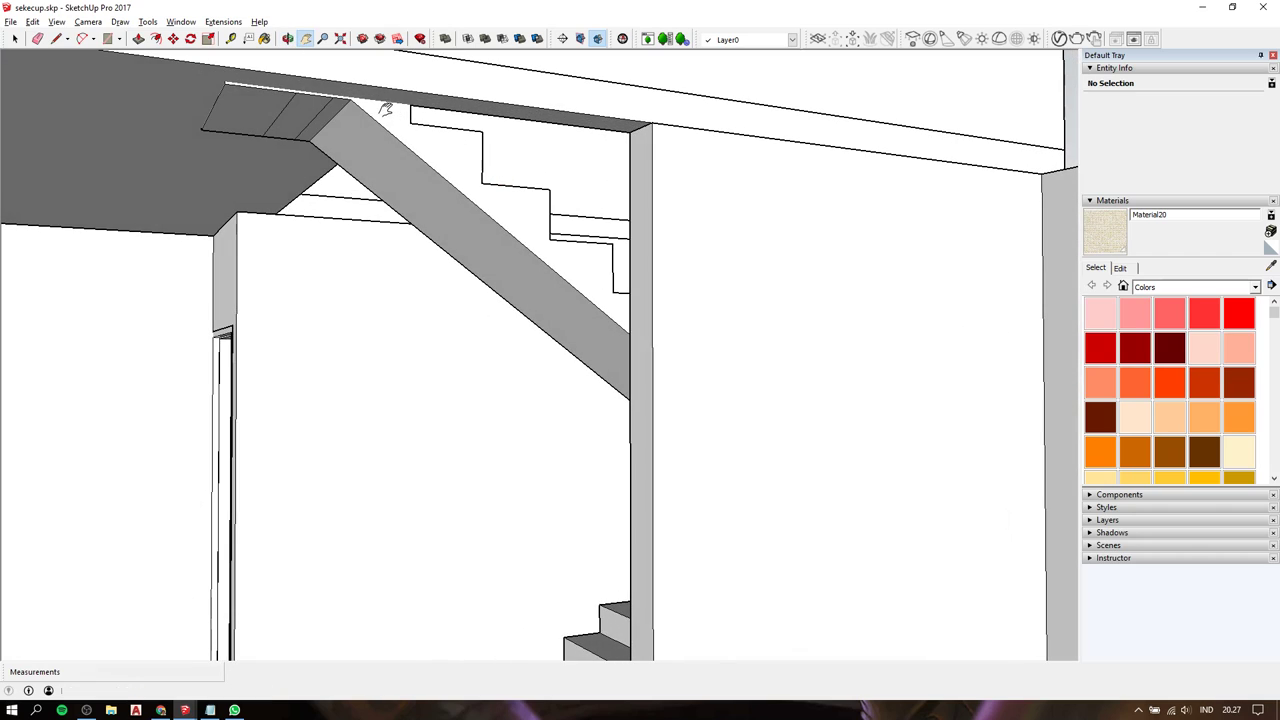
{"action": "key", "text": "l"}
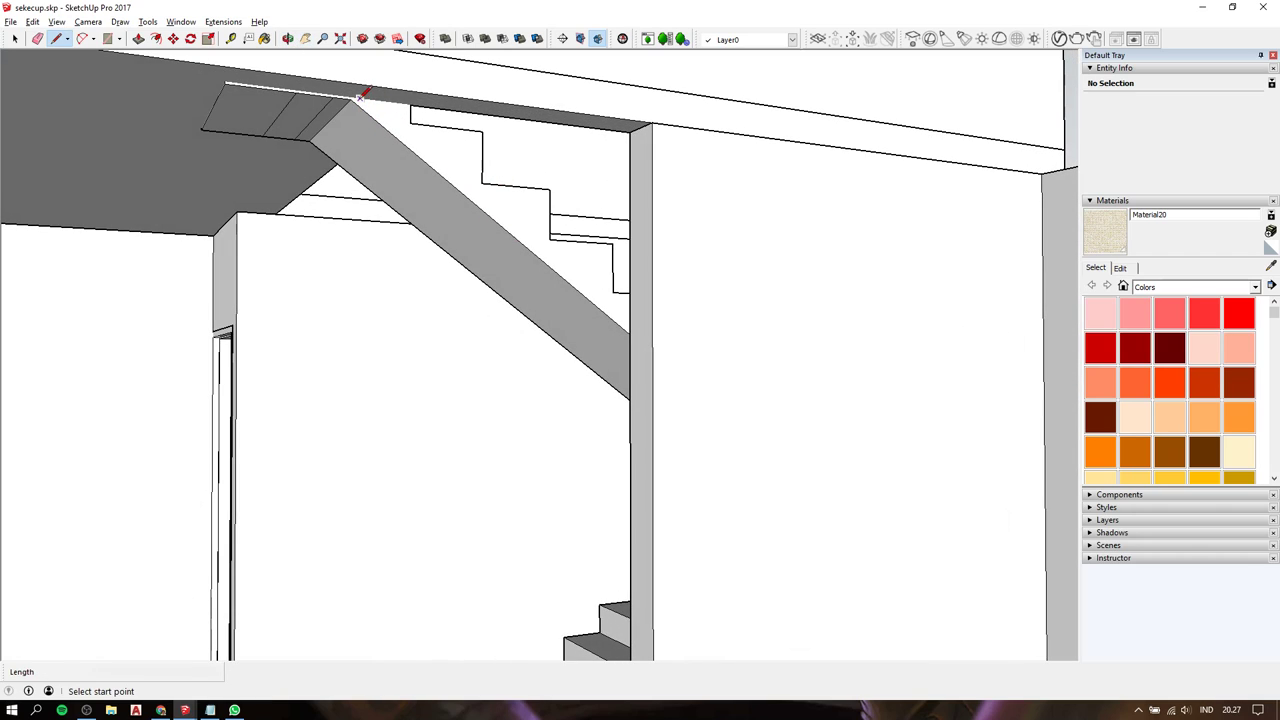
{"action": "key", "text": "space"}
{"action": "triple_click", "coordinate": [422, 170]}
{"action": "right_click", "coordinate": [422, 170]}
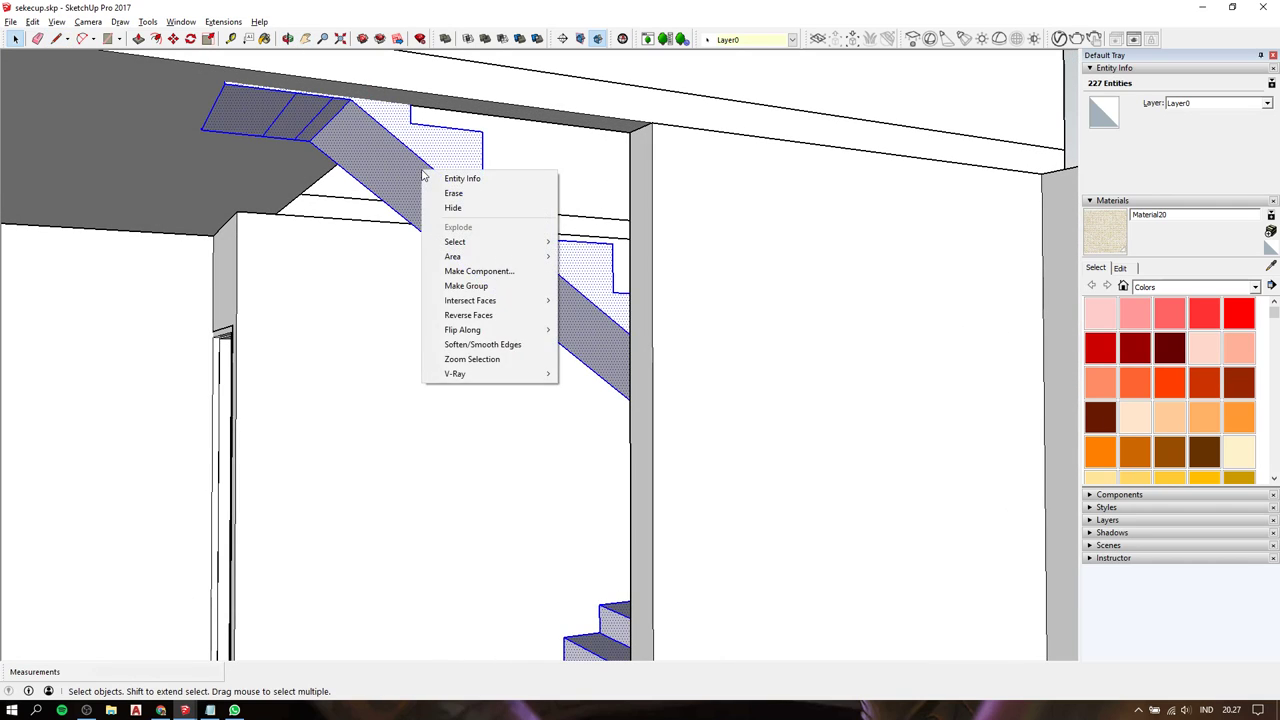
{"action": "left_click", "coordinate": [472, 286]}
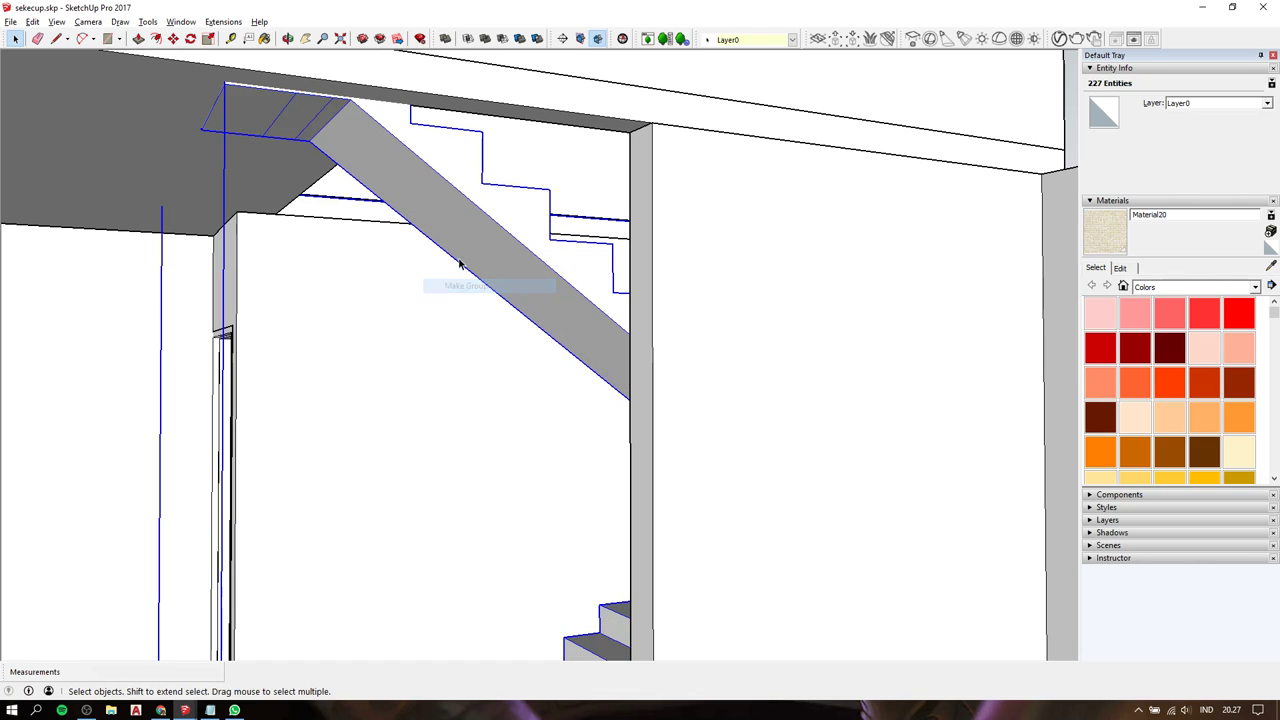
Trace lines from the beam top to the column, up to the ceiling and back, closing a face.
{"action": "key", "text": "l"}
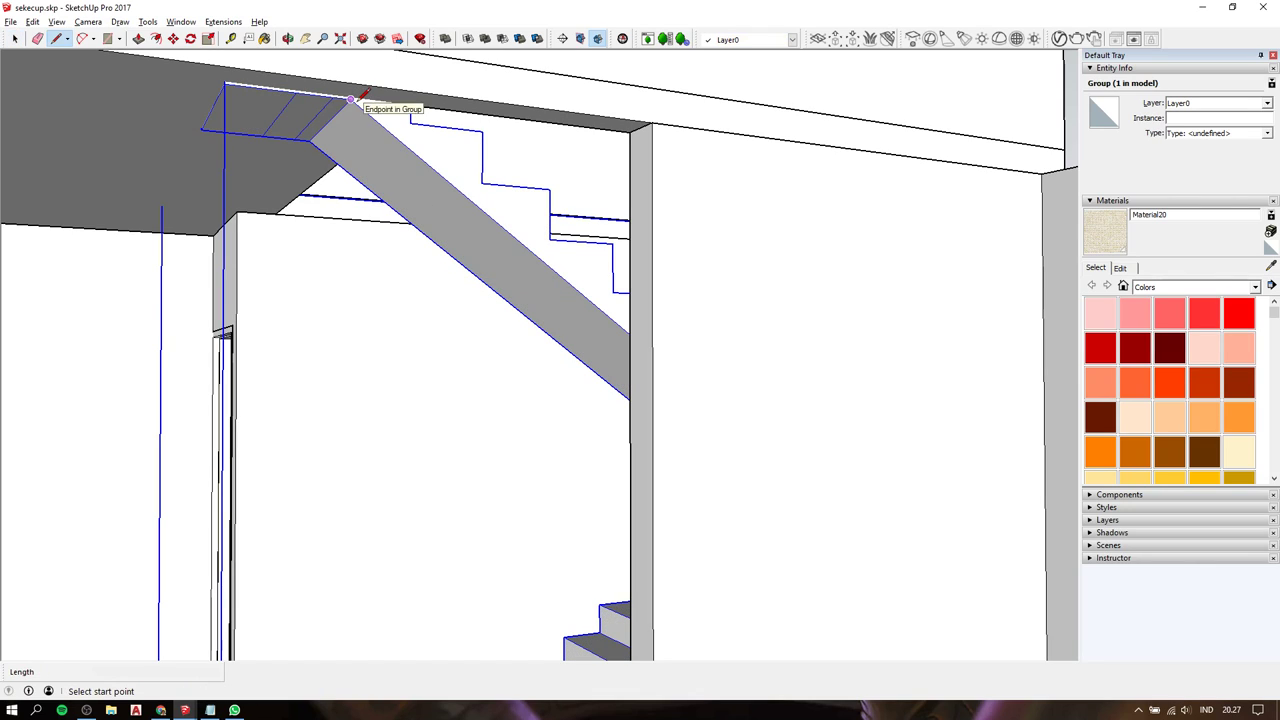
{"action": "left_click", "coordinate": [351, 101]}
{"action": "left_click", "coordinate": [630, 334]}
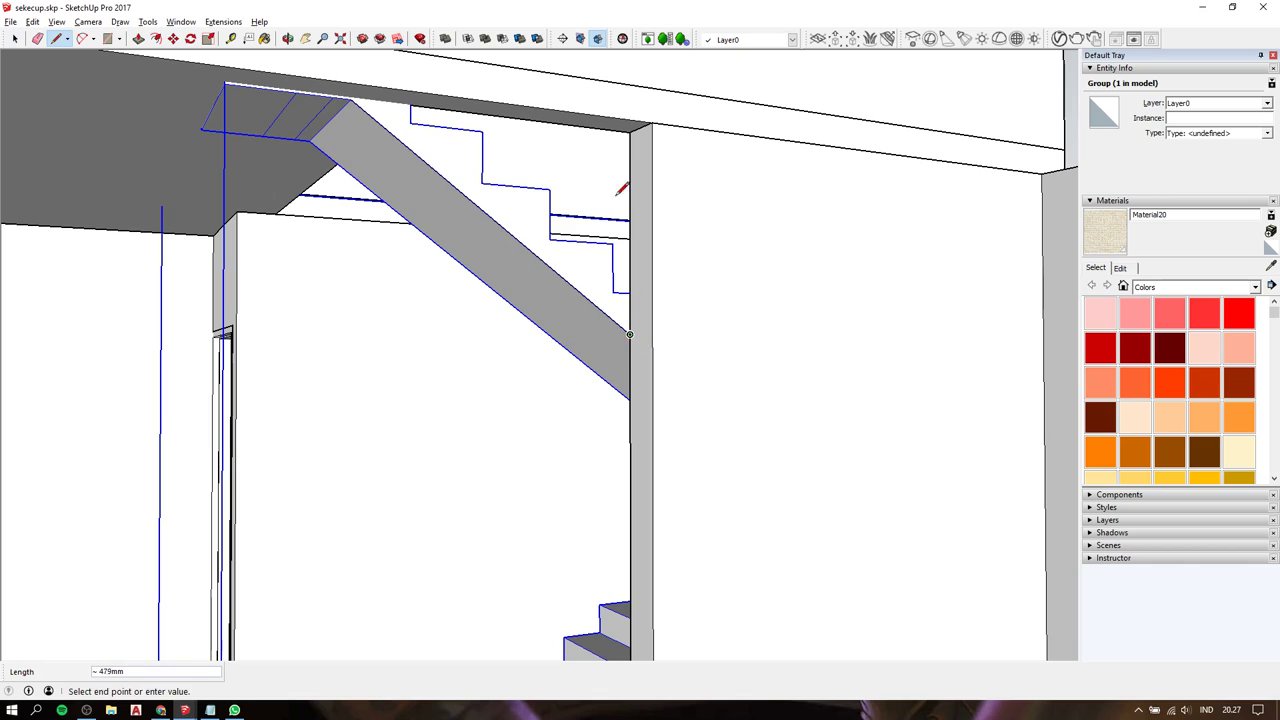
{"action": "left_click", "coordinate": [630, 130]}
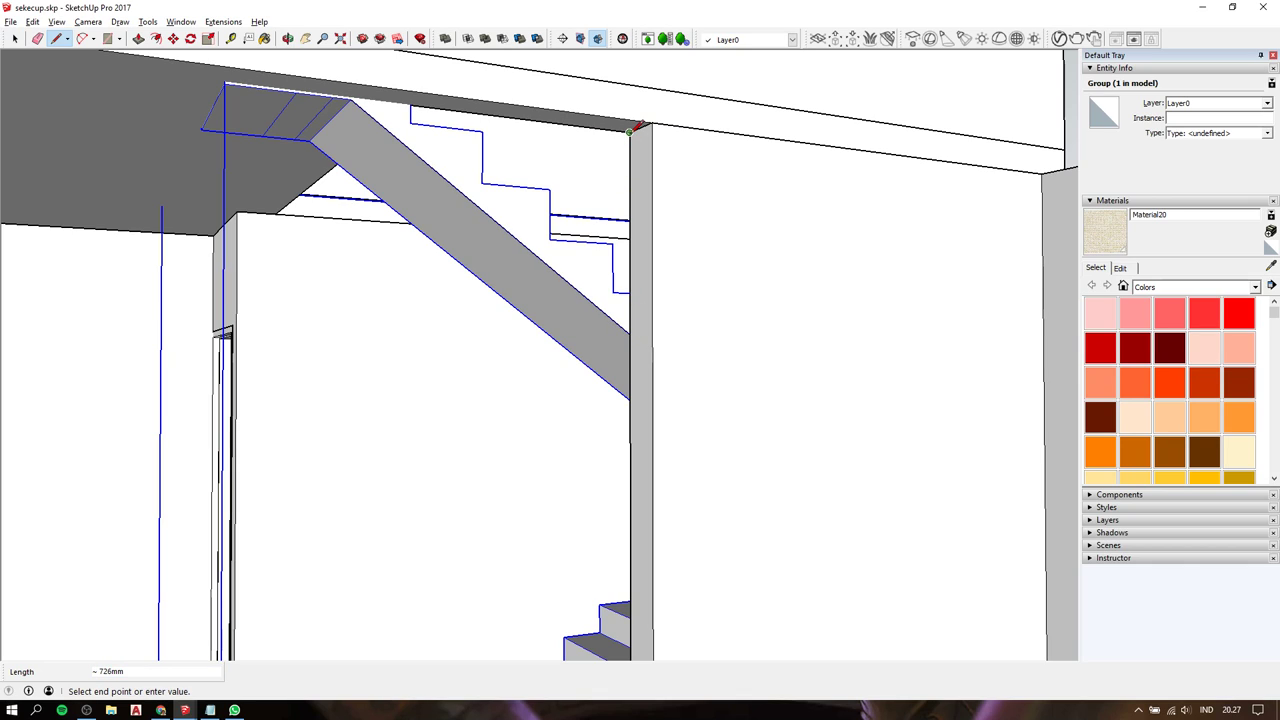
{"action": "left_click", "coordinate": [333, 95]}
{"action": "scroll", "coordinate": [355, 98], "scroll_direction": "up", "scroll_amount": 3}
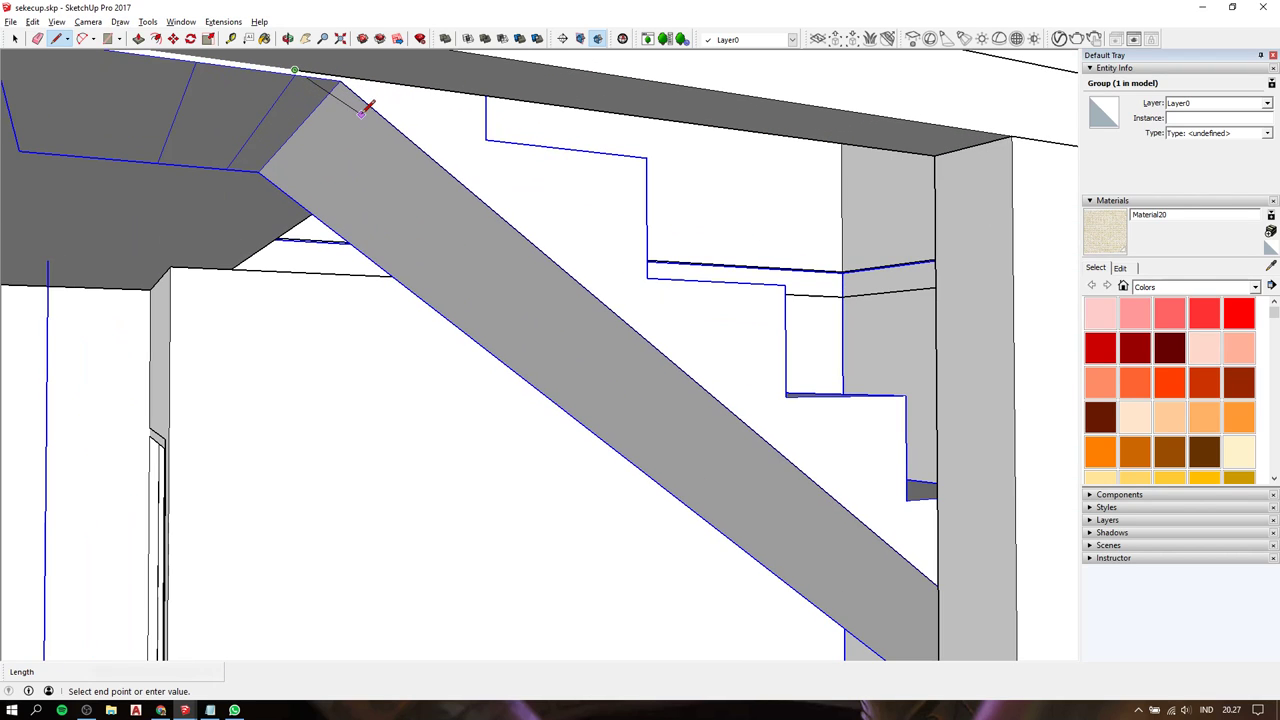
{"action": "key", "text": "Escape"}
{"action": "scroll", "coordinate": [343, 77], "scroll_direction": "up", "scroll_amount": 2}
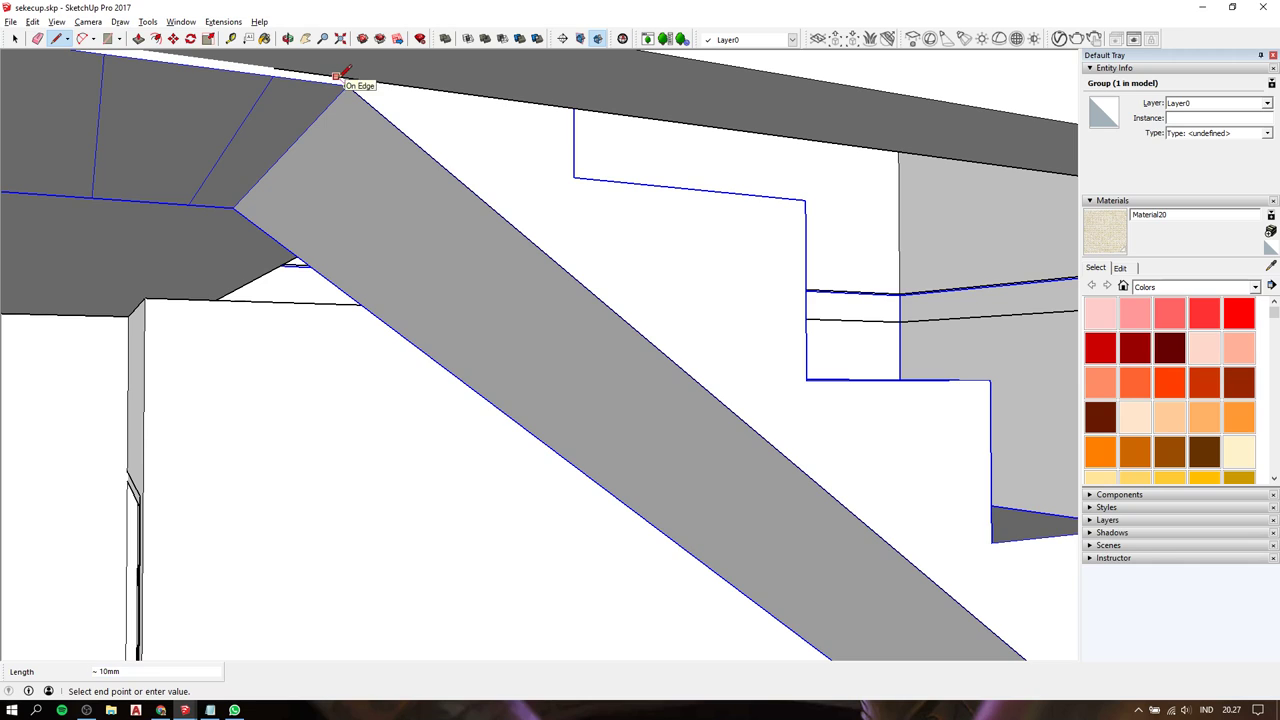
{"action": "left_click", "coordinate": [336, 76]}
{"action": "key", "text": "space"}
Push the triangular face beside the sloping beam out 150mm into a solid infill panel.
{"action": "left_click", "coordinate": [297, 76]}
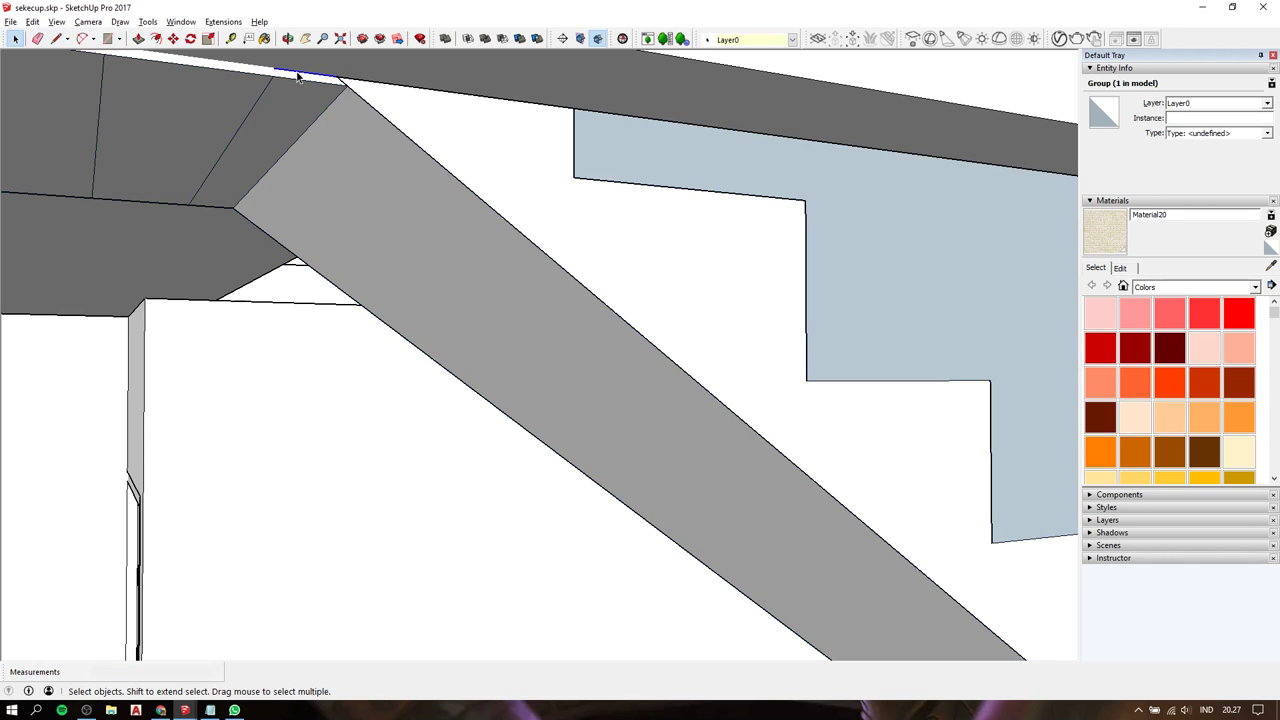
{"action": "left_click", "coordinate": [443, 121]}
{"action": "scroll", "coordinate": [441, 121], "scroll_direction": "down", "scroll_amount": 1}
{"action": "scroll", "coordinate": [443, 121], "scroll_direction": "down", "scroll_amount": 1}
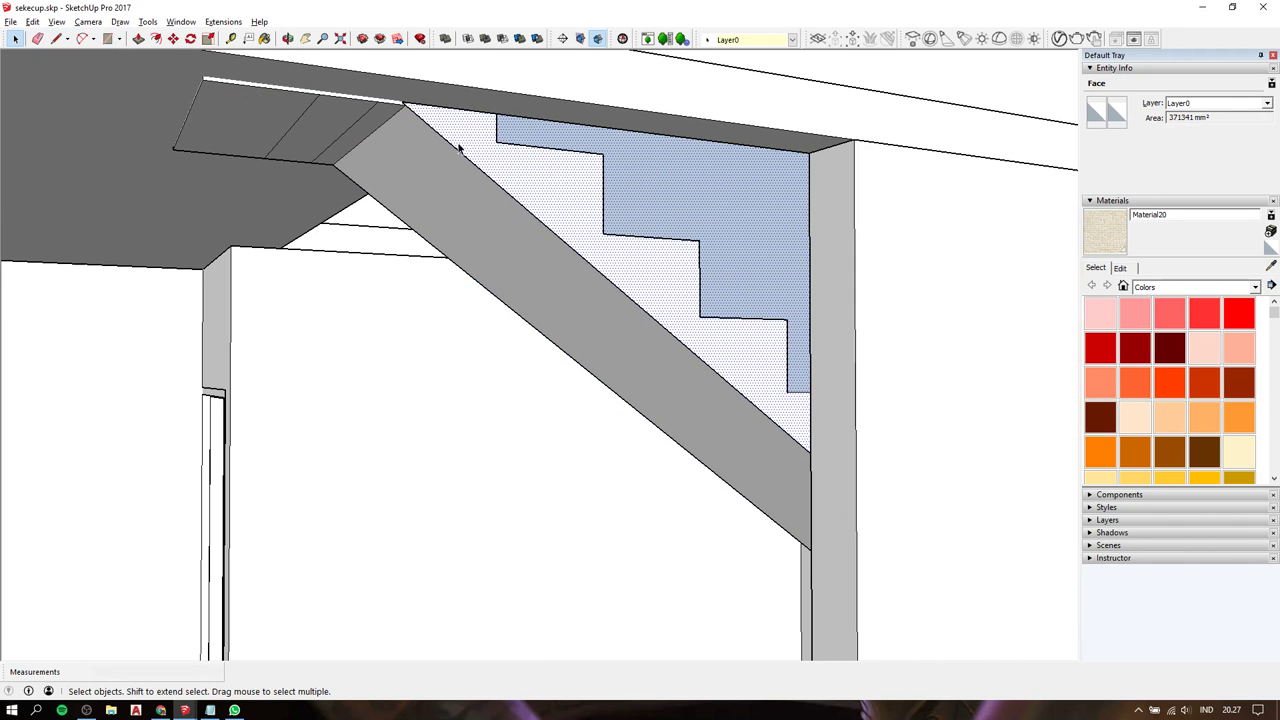
{"action": "key", "text": "p"}
{"action": "left_click", "coordinate": [734, 169]}
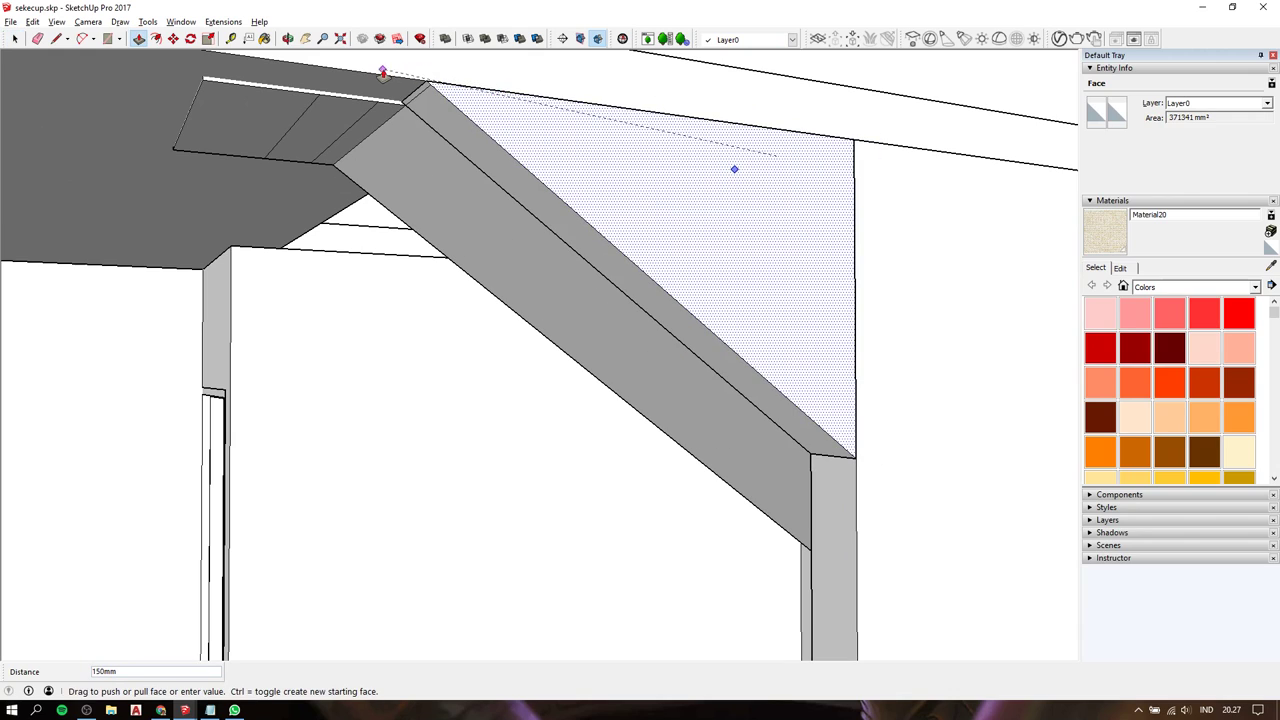
{"action": "left_click", "coordinate": [368, 76]}
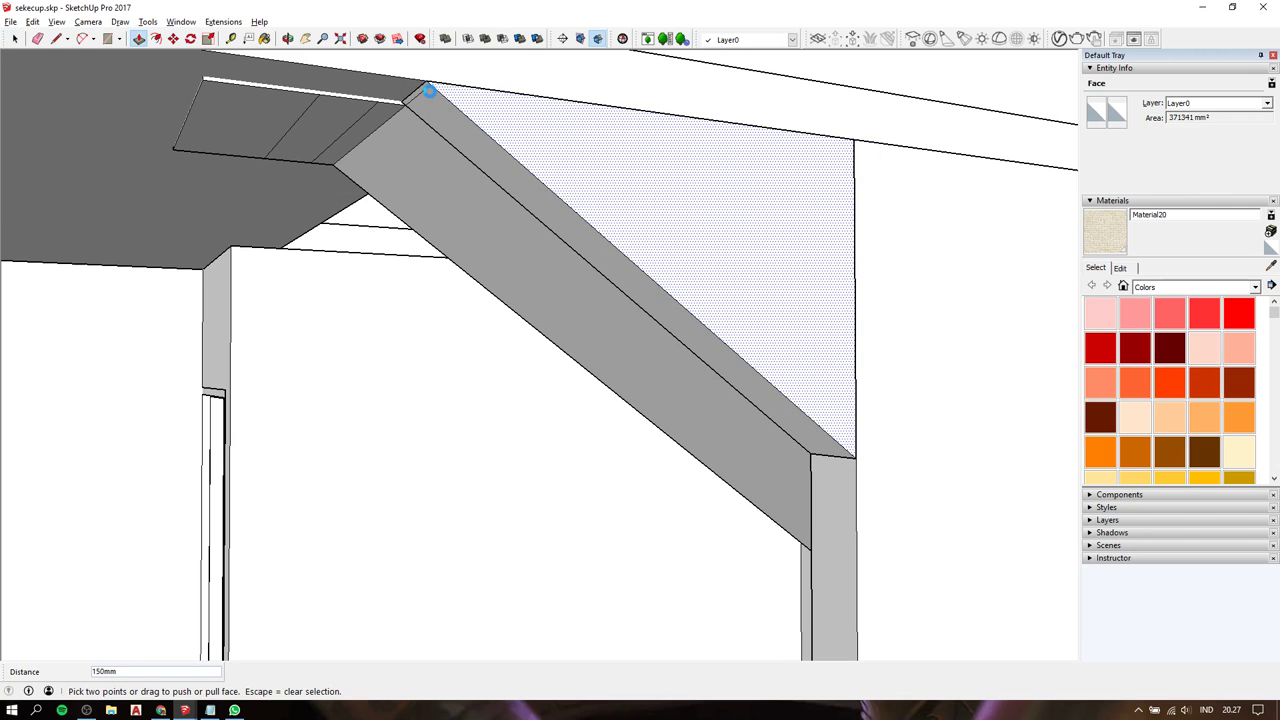
{"action": "scroll", "coordinate": [430, 97], "scroll_direction": "up", "scroll_amount": 1}
{"action": "key", "text": "e"}
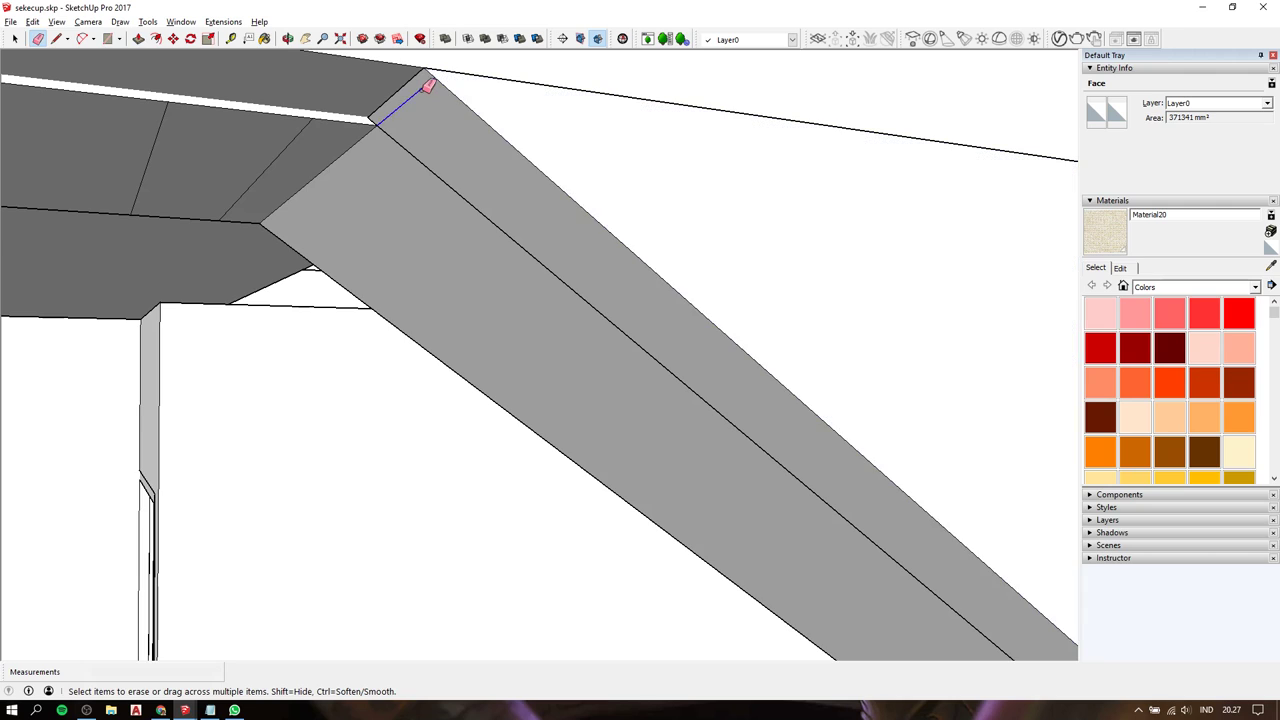
{"action": "scroll", "coordinate": [425, 94], "scroll_direction": "down", "scroll_amount": 1}
{"action": "scroll", "coordinate": [425, 94], "scroll_direction": "down", "scroll_amount": 2}
{"action": "mouse_move", "coordinate": [517, 140]}
{"action": "middle_mouse_down"}
{"action": "mouse_move", "coordinate": [357, 300]}
{"action": "mouse_move", "coordinate": [428, 245]}
{"action": "mouse_move", "coordinate": [431, 191]}
{"action": "mouse_move", "coordinate": [706, 171]}
{"action": "mouse_move", "coordinate": [723, 209]}
{"action": "mouse_move", "coordinate": [879, 275]}
{"action": "mouse_move", "coordinate": [971, 257]}
{"action": "mouse_move", "coordinate": [951, 203]}
{"action": "mouse_move", "coordinate": [894, 209]}
{"action": "mouse_move", "coordinate": [643, 269]}
{"action": "mouse_move", "coordinate": [657, 294]}
{"action": "middle_mouse_up"}
{"action": "scroll", "coordinate": [430, 243], "scroll_direction": "down", "scroll_amount": 2}
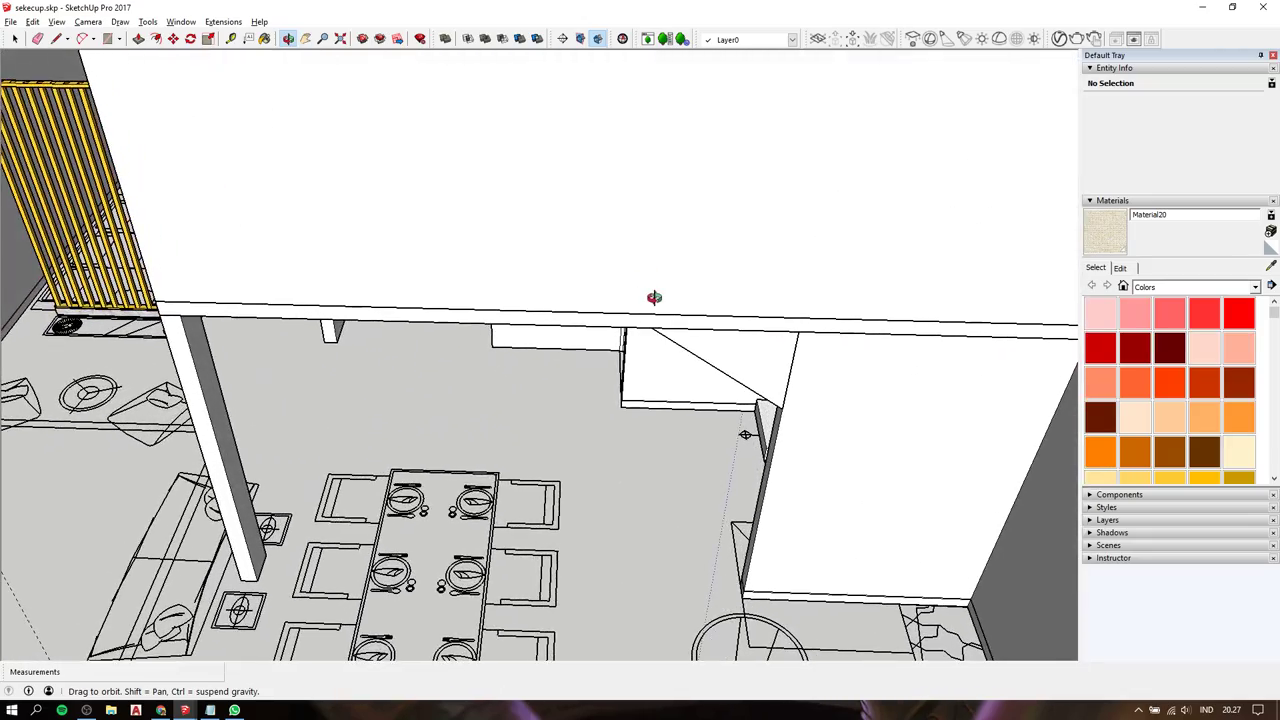
Orbit, pan and zoom around the stairwell and dining area to review the finished stairs.
{"action": "scroll", "coordinate": [650, 285], "scroll_direction": "down", "scroll_amount": 2}
{"action": "scroll", "coordinate": [625, 262], "scroll_direction": "down", "scroll_amount": 3}
{"action": "scroll", "coordinate": [625, 262], "scroll_direction": "up", "scroll_amount": 3}
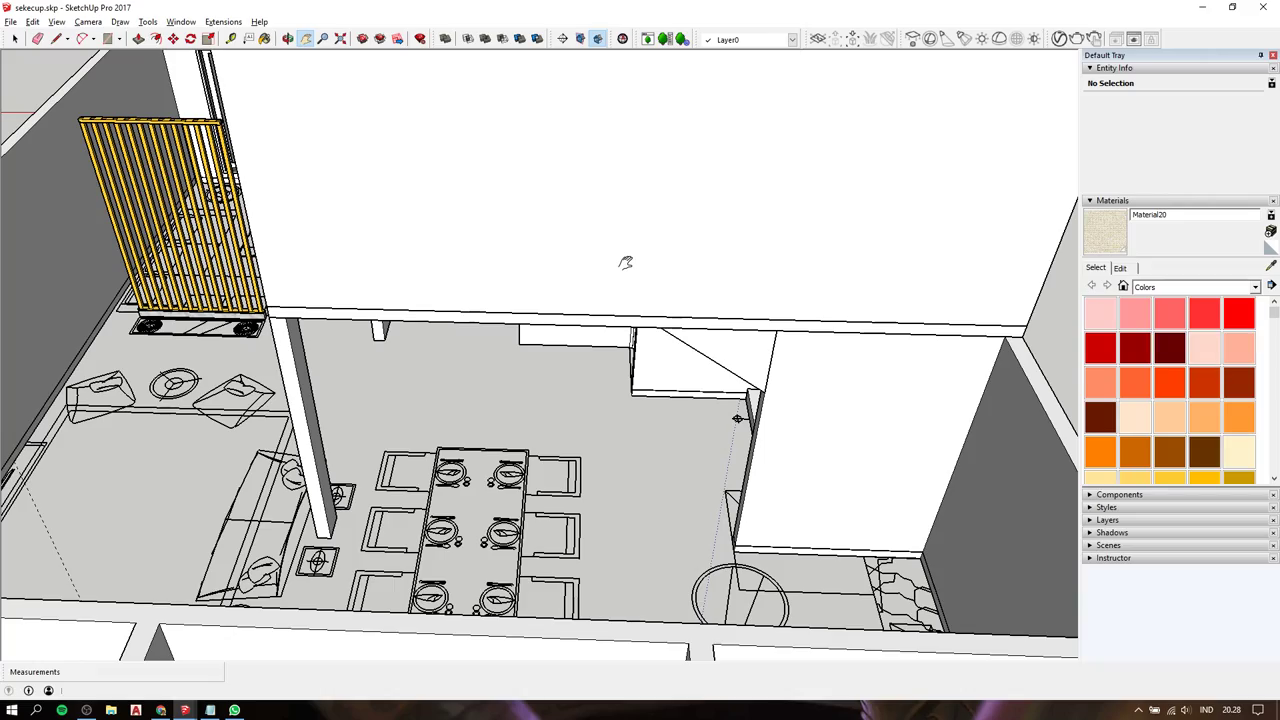
{"action": "scroll", "coordinate": [625, 262], "scroll_direction": "down", "scroll_amount": 3}
{"action": "mouse_move", "coordinate": [600, 258]}
{"action": "middle_mouse_down"}
{"action": "mouse_move", "coordinate": [553, 352]}
{"action": "mouse_move", "coordinate": [700, 410]}
{"action": "mouse_move", "coordinate": [765, 391]}
{"action": "mouse_move", "coordinate": [437, 400]}
{"action": "mouse_move", "coordinate": [470, 379]}
{"action": "middle_mouse_up"}
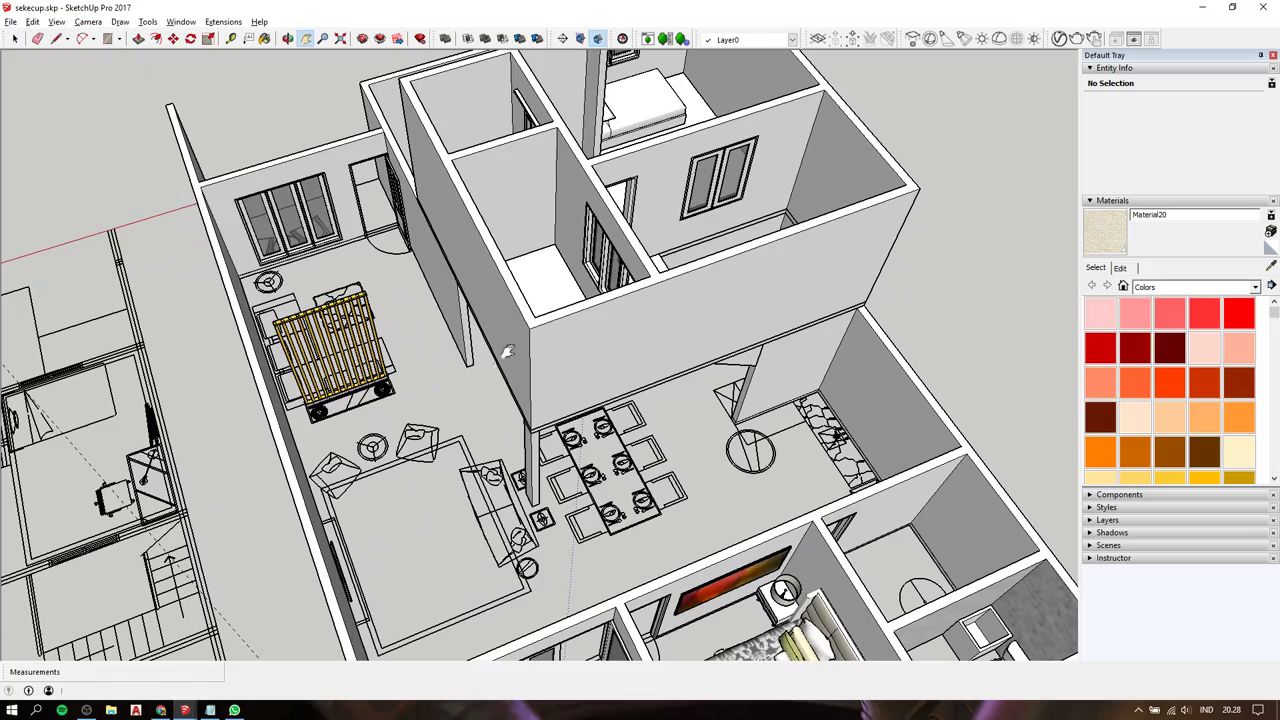
{"action": "scroll", "coordinate": [508, 352], "scroll_direction": "up", "scroll_amount": 1}
{"action": "scroll", "coordinate": [672, 284], "scroll_direction": "up", "scroll_amount": 2}
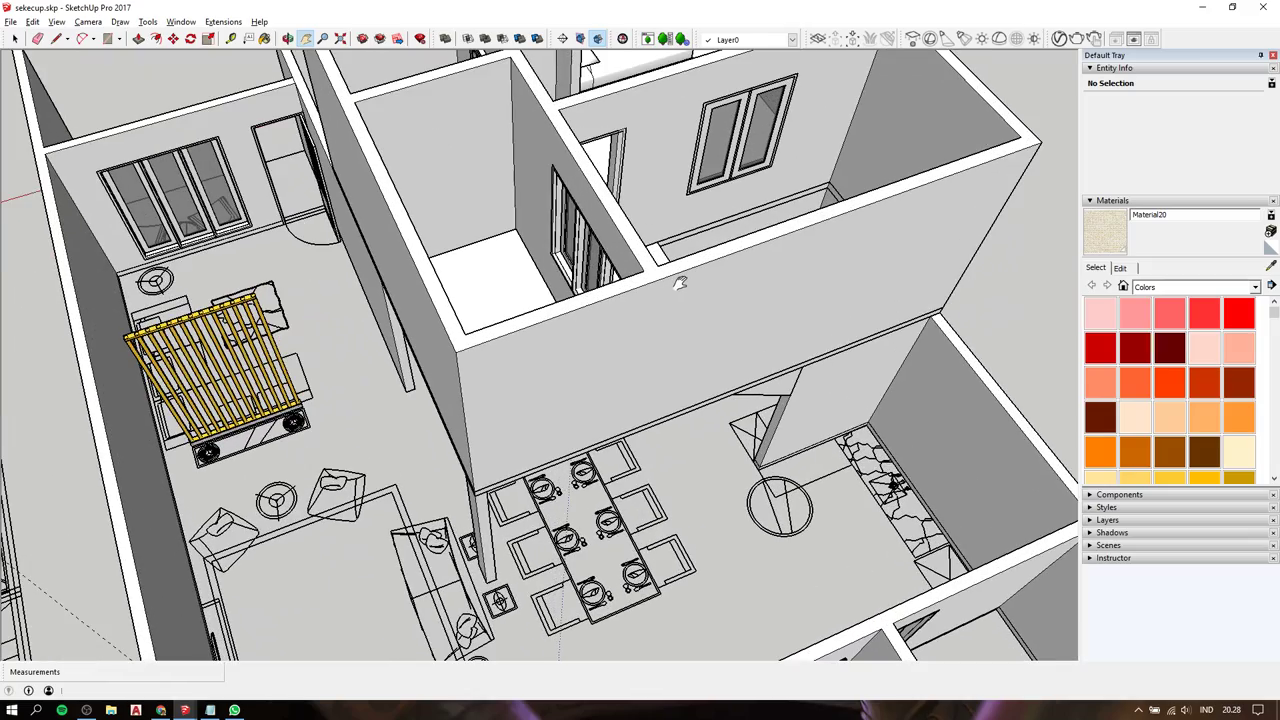
{"action": "mouse_move", "coordinate": [668, 297]}
{"action": "middle_mouse_down"}
{"action": "mouse_move", "coordinate": [517, 289]}
{"action": "mouse_move", "coordinate": [634, 229]}
{"action": "mouse_move", "coordinate": [871, 206]}
{"action": "mouse_move", "coordinate": [676, 149]}
{"action": "mouse_move", "coordinate": [480, 143]}
{"action": "mouse_move", "coordinate": [671, 363]}
{"action": "mouse_move", "coordinate": [876, 471]}
{"action": "middle_mouse_up"}
{"action": "scroll", "coordinate": [680, 130], "scroll_direction": "up", "scroll_amount": 3}
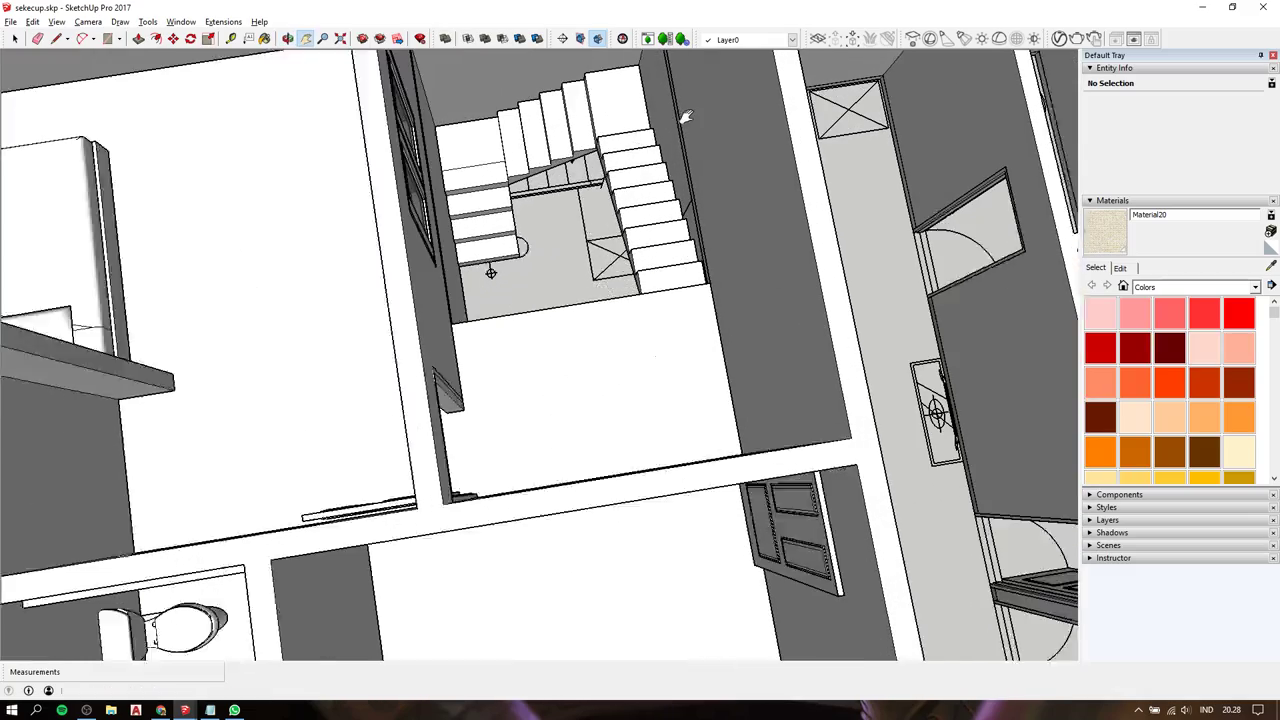
{"action": "mouse_move", "coordinate": [667, 155]}
{"action": "middle_mouse_down"}
{"action": "mouse_move", "coordinate": [760, 220]}
{"action": "mouse_move", "coordinate": [1006, 206]}
{"action": "mouse_move", "coordinate": [1025, 185]}
{"action": "mouse_move", "coordinate": [877, 186]}
{"action": "mouse_move", "coordinate": [97, 80]}
{"action": "mouse_move", "coordinate": [583, 263]}
{"action": "middle_mouse_up"}
{"action": "scroll", "coordinate": [526, 207], "scroll_direction": "up", "scroll_amount": 2}
{"action": "mouse_move", "coordinate": [526, 207]}
{"action": "middle_mouse_down", "text": "shift"}
{"action": "mouse_move", "coordinate": [423, 180]}
{"action": "mouse_move", "coordinate": [471, 206]}
{"action": "mouse_move", "coordinate": [832, 188]}
{"action": "middle_mouse_up", "text": "shift"}
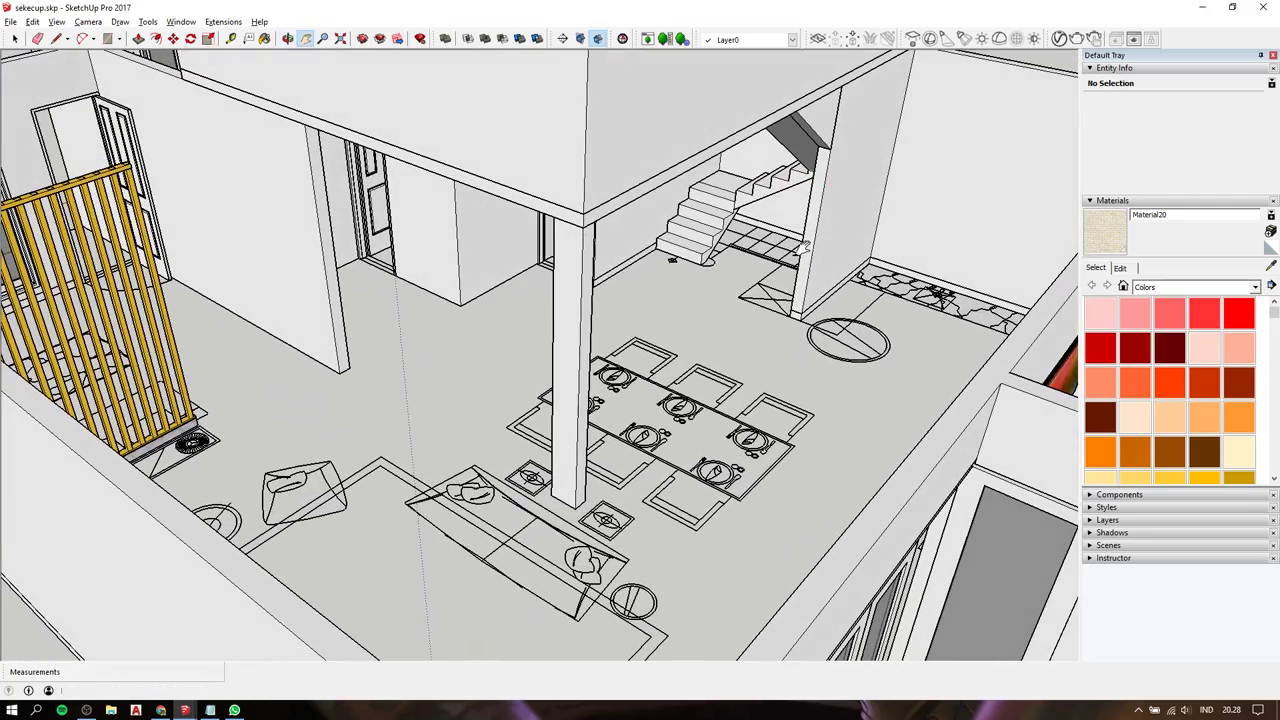
{"action": "mouse_move", "coordinate": [801, 245]}
{"action": "middle_mouse_down", "text": "shift"}
{"action": "mouse_move", "coordinate": [760, 258]}
{"action": "mouse_move", "coordinate": [770, 176]}
{"action": "mouse_move", "coordinate": [894, 177]}
{"action": "mouse_move", "coordinate": [871, 214]}
{"action": "middle_mouse_up", "text": "shift"}
{"action": "scroll", "coordinate": [580, 280], "scroll_direction": "up", "scroll_amount": 3}
{"action": "scroll", "coordinate": [555, 222], "scroll_direction": "up", "scroll_amount": 2}
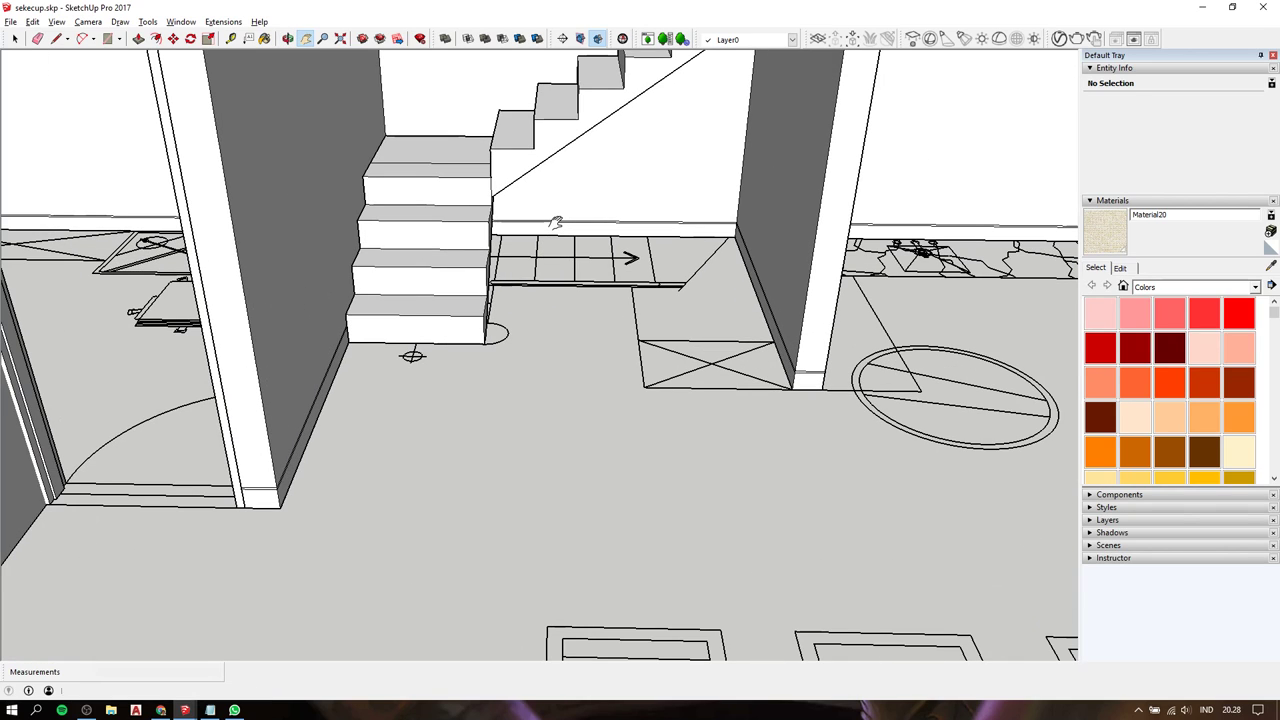
{"action": "left_click_drag", "start_coordinate": [595, 272], "coordinate": [480, 290]}
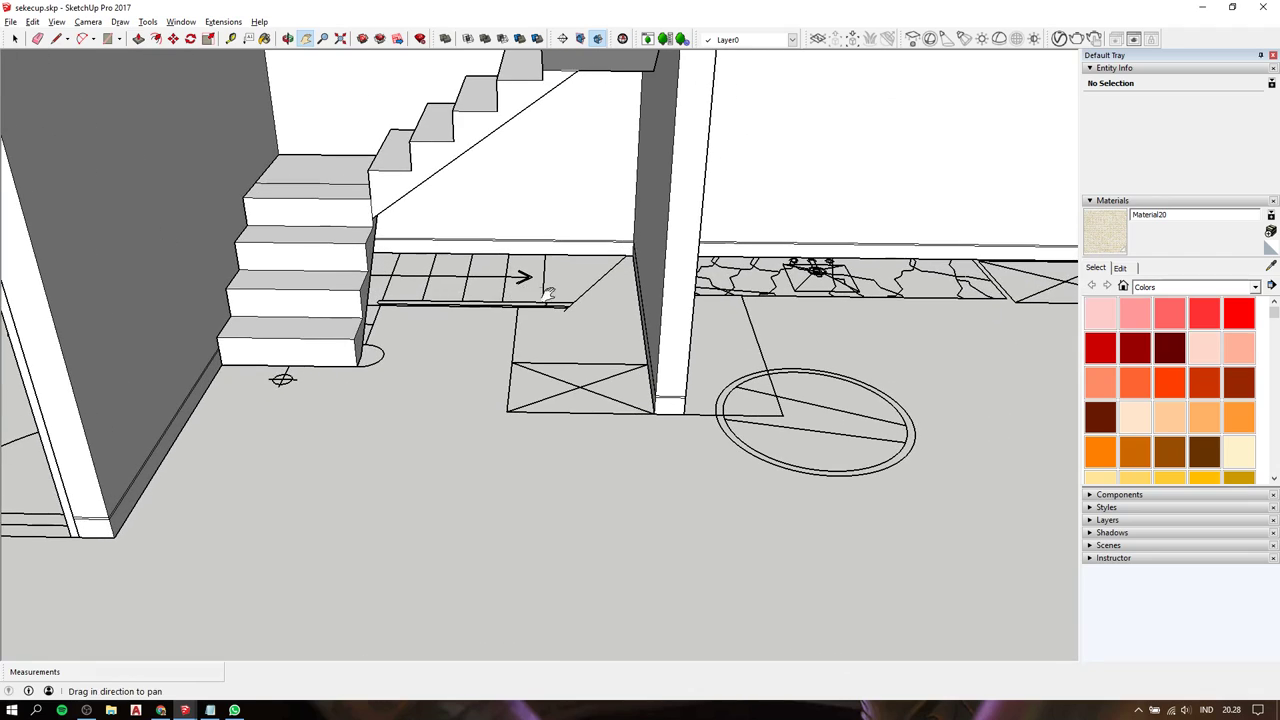
{"action": "mouse_move", "coordinate": [480, 290]}
{"action": "middle_mouse_down"}
{"action": "mouse_move", "coordinate": [511, 331]}
{"action": "mouse_move", "coordinate": [609, 347]}
{"action": "mouse_move", "coordinate": [700, 306]}
{"action": "middle_mouse_up"}
{"action": "scroll", "coordinate": [603, 306], "scroll_direction": "up", "scroll_amount": 2}
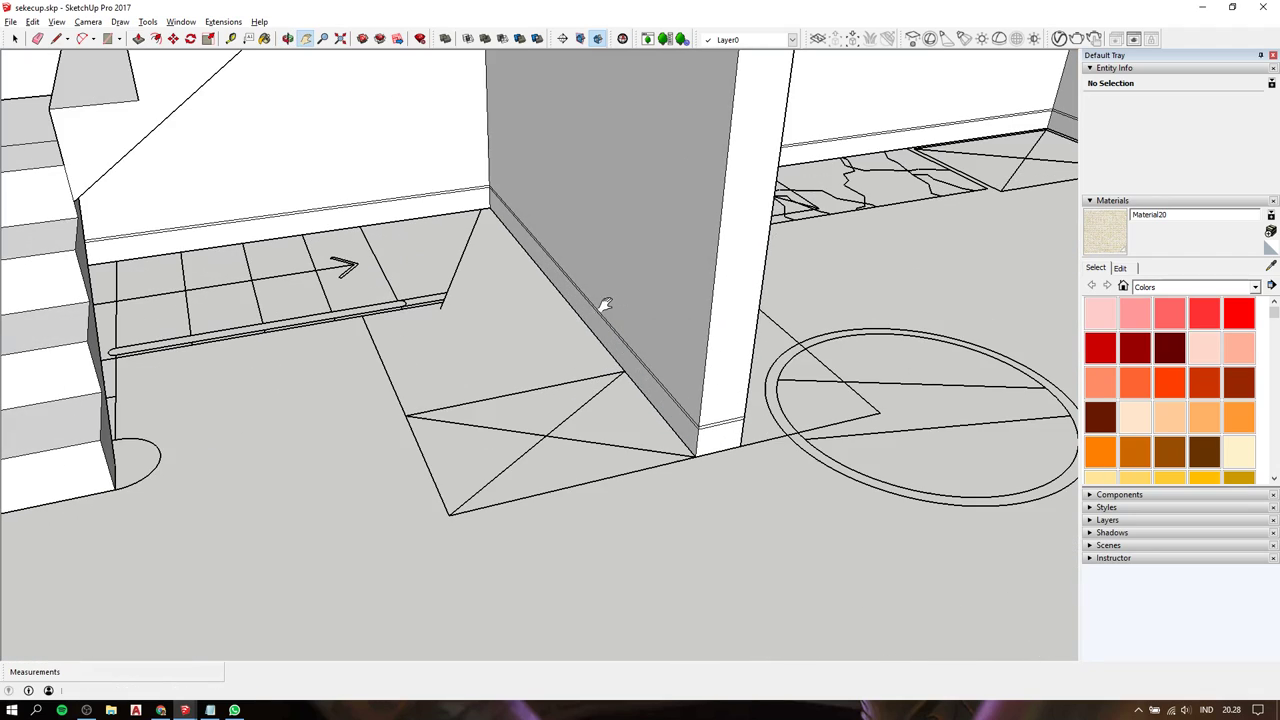
{"action": "middle_click_drag", "start_coordinate": [603, 306], "coordinate": [643, 321]}
{"action": "scroll", "coordinate": [653, 321], "scroll_direction": "down", "scroll_amount": 3}
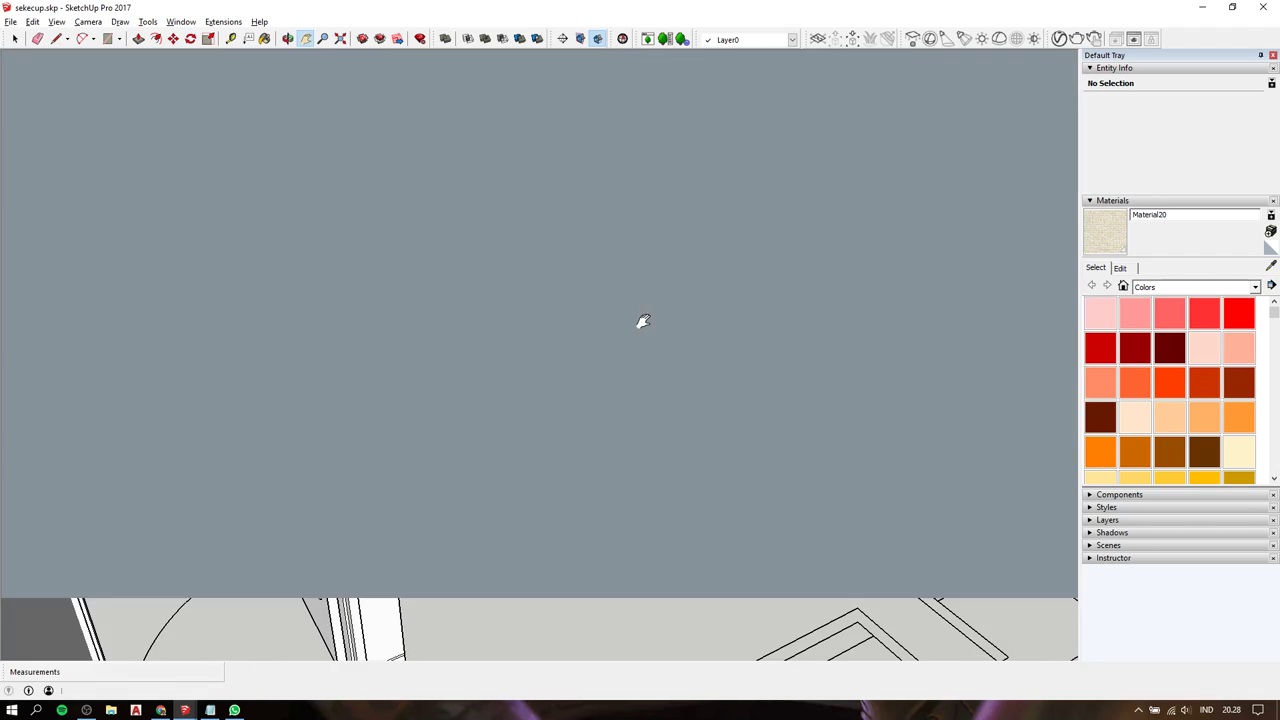
Zoom into the upstairs bedroom and window-select the two-door wardrobe beside the armchair.
{"action": "key", "text": "space"}
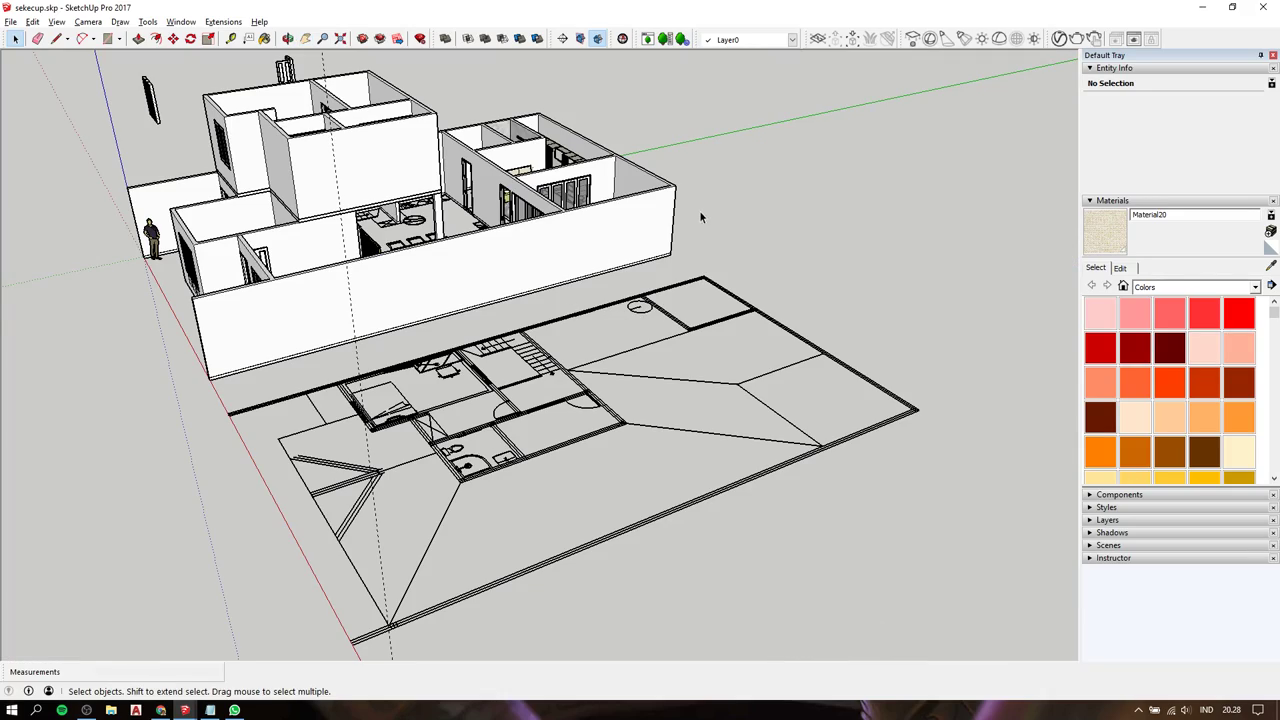
{"action": "middle_click_drag", "start_coordinate": [480, 380], "coordinate": [490, 360]}
{"action": "scroll", "coordinate": [490, 360], "scroll_direction": "up", "scroll_amount": 5}
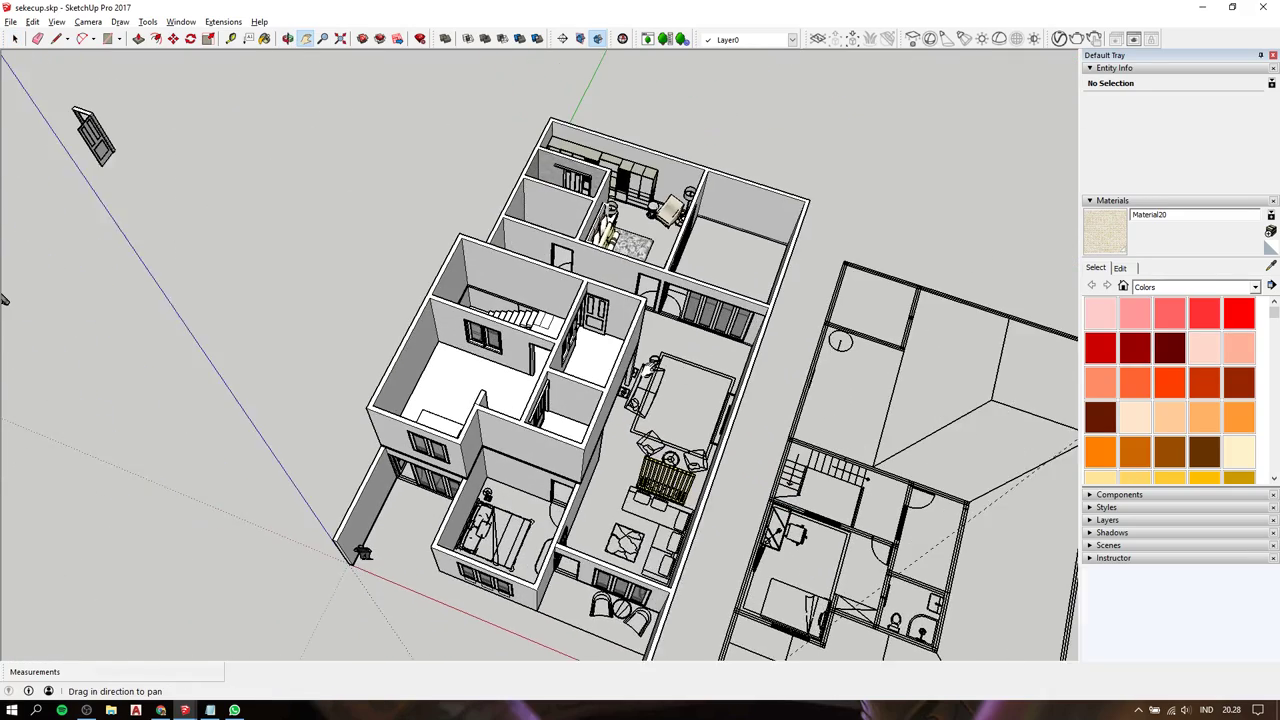
{"action": "mouse_move", "coordinate": [548, 414]}
{"action": "middle_mouse_down", "text": "shift"}
{"action": "mouse_move", "coordinate": [598, 364]}
{"action": "mouse_move", "coordinate": [555, 292]}
{"action": "mouse_move", "coordinate": [909, 434]}
{"action": "mouse_move", "coordinate": [855, 377]}
{"action": "middle_mouse_up", "text": "shift"}
{"action": "scroll", "coordinate": [597, 365], "scroll_direction": "up", "scroll_amount": 3}
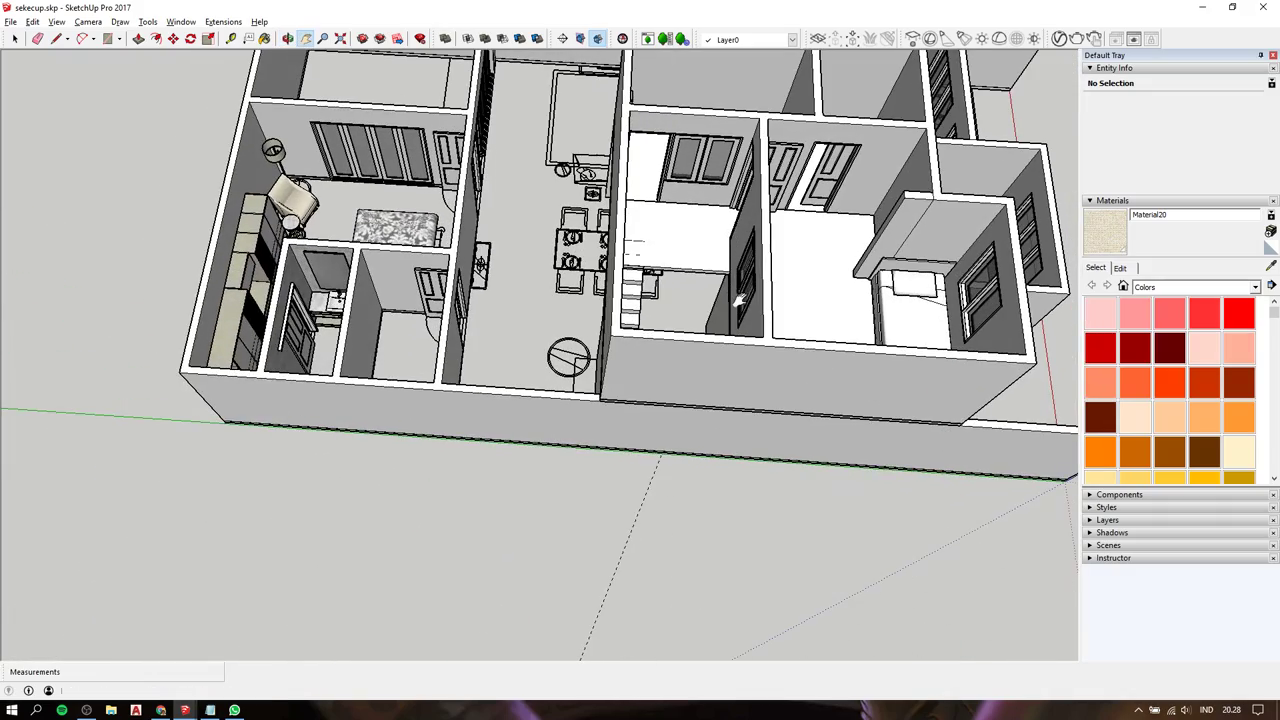
{"action": "middle_click_drag", "start_coordinate": [740, 300], "coordinate": [600, 287], "text": "shift"}
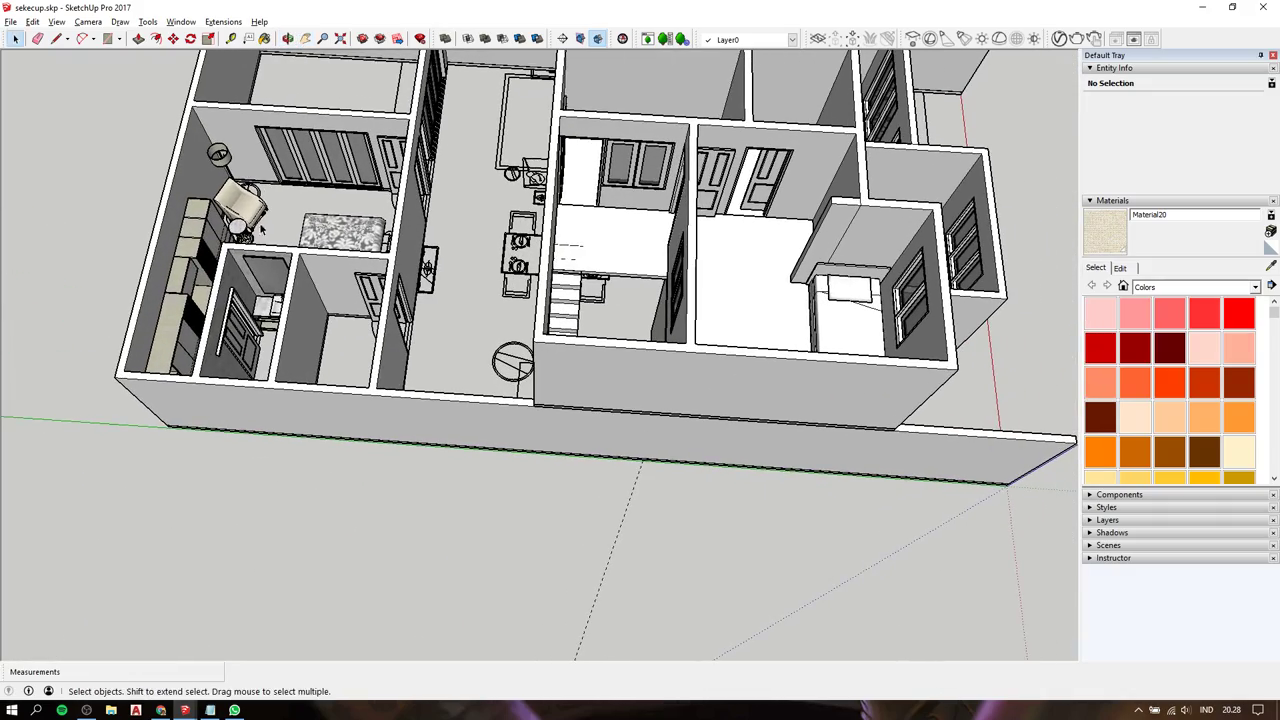
{"action": "double_click", "coordinate": [196, 228]}
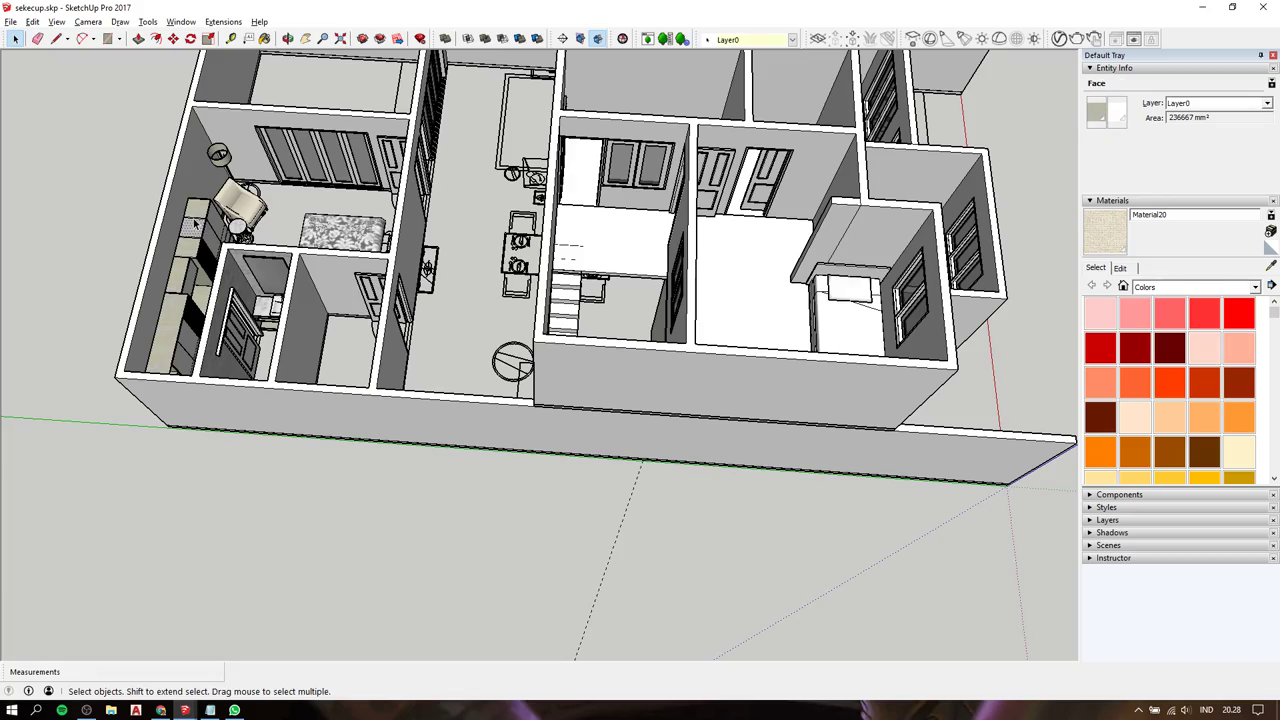
{"action": "scroll", "coordinate": [330, 230], "scroll_direction": "up", "scroll_amount": 5}
{"action": "mouse_move", "coordinate": [330, 230]}
{"action": "middle_mouse_down", "text": "shift"}
{"action": "mouse_move", "coordinate": [540, 300]}
{"action": "mouse_move", "coordinate": [540, 260]}
{"action": "mouse_move", "coordinate": [378, 157]}
{"action": "middle_mouse_up", "text": "shift"}
{"action": "scroll", "coordinate": [540, 300], "scroll_direction": "up", "scroll_amount": 3}
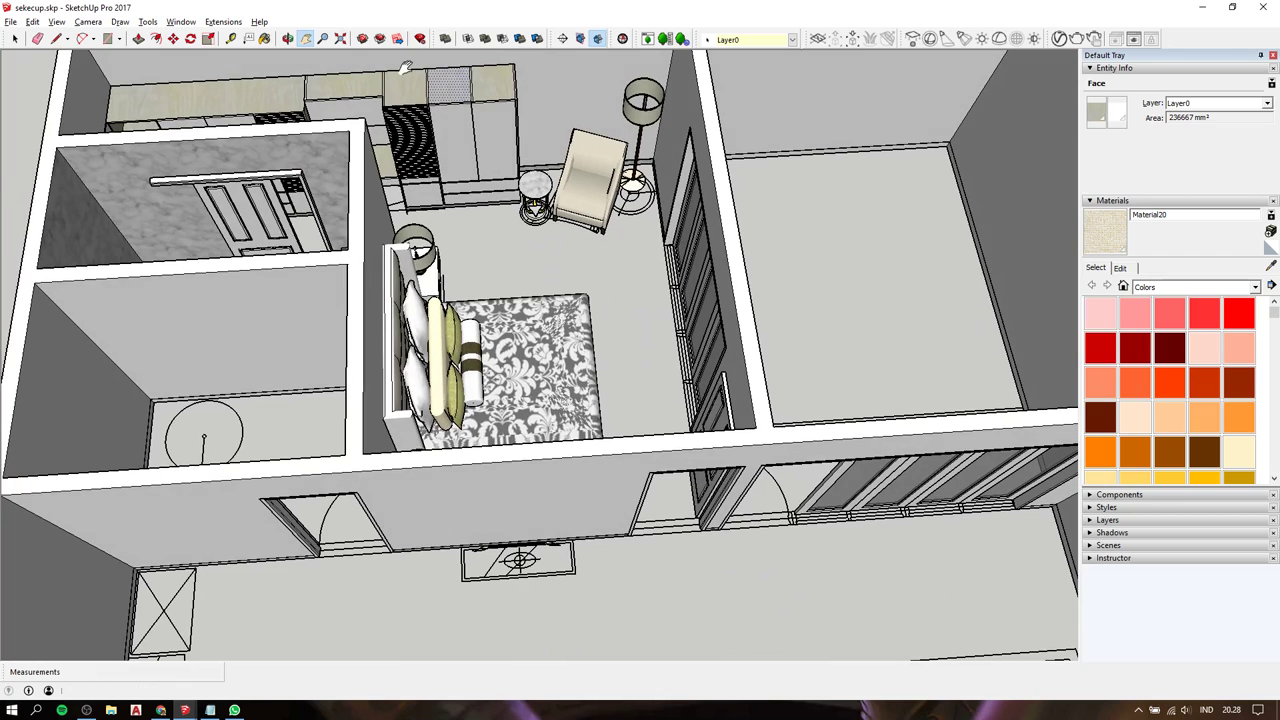
{"action": "key", "text": "space"}
{"action": "left_click_drag", "start_coordinate": [414, 56], "coordinate": [561, 266]}
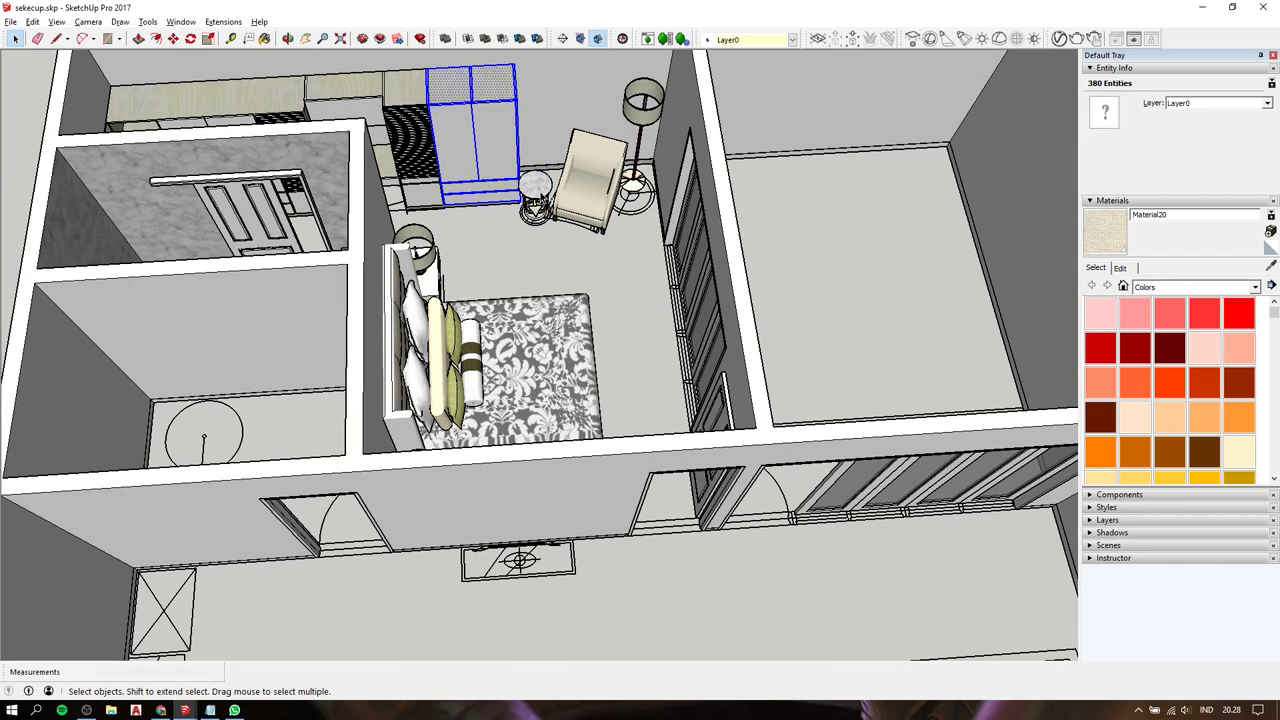
Paste the copied wardrobe into the ground-floor bedroom and make it a group.
{"action": "scroll", "coordinate": [539, 190], "scroll_direction": "down", "scroll_amount": 3}
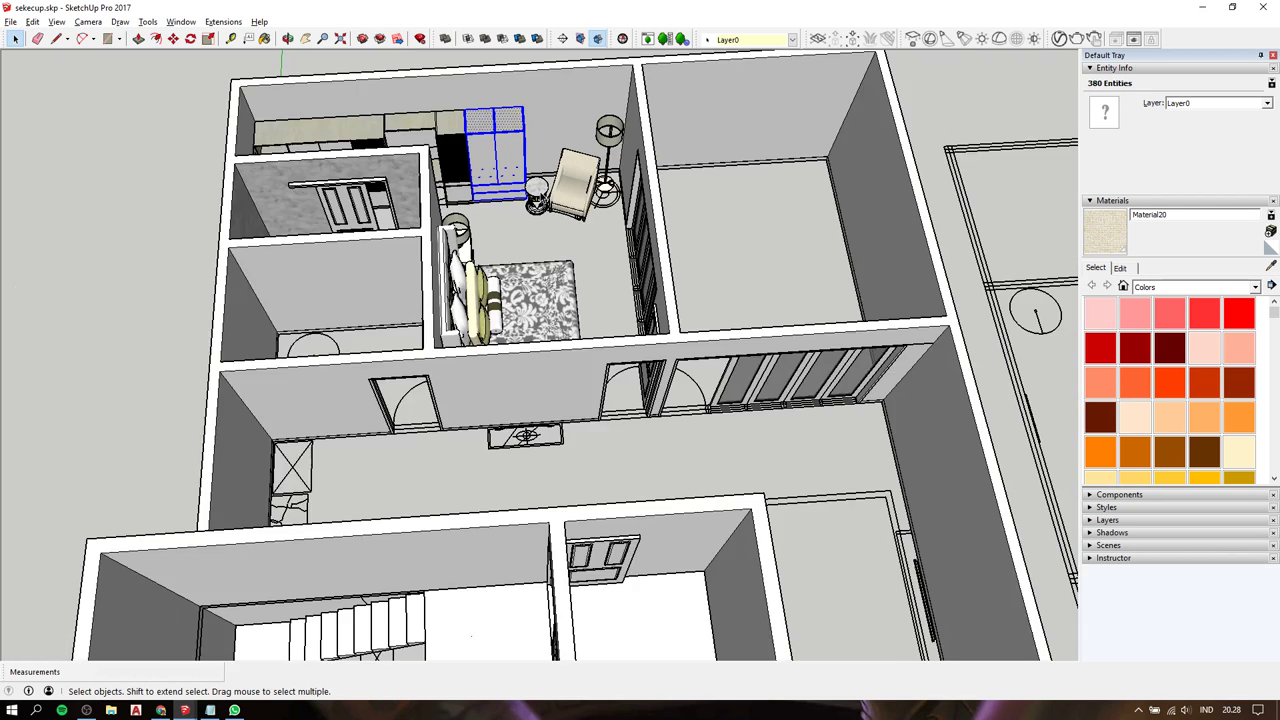
{"action": "scroll", "coordinate": [539, 190], "scroll_direction": "down", "scroll_amount": 2}
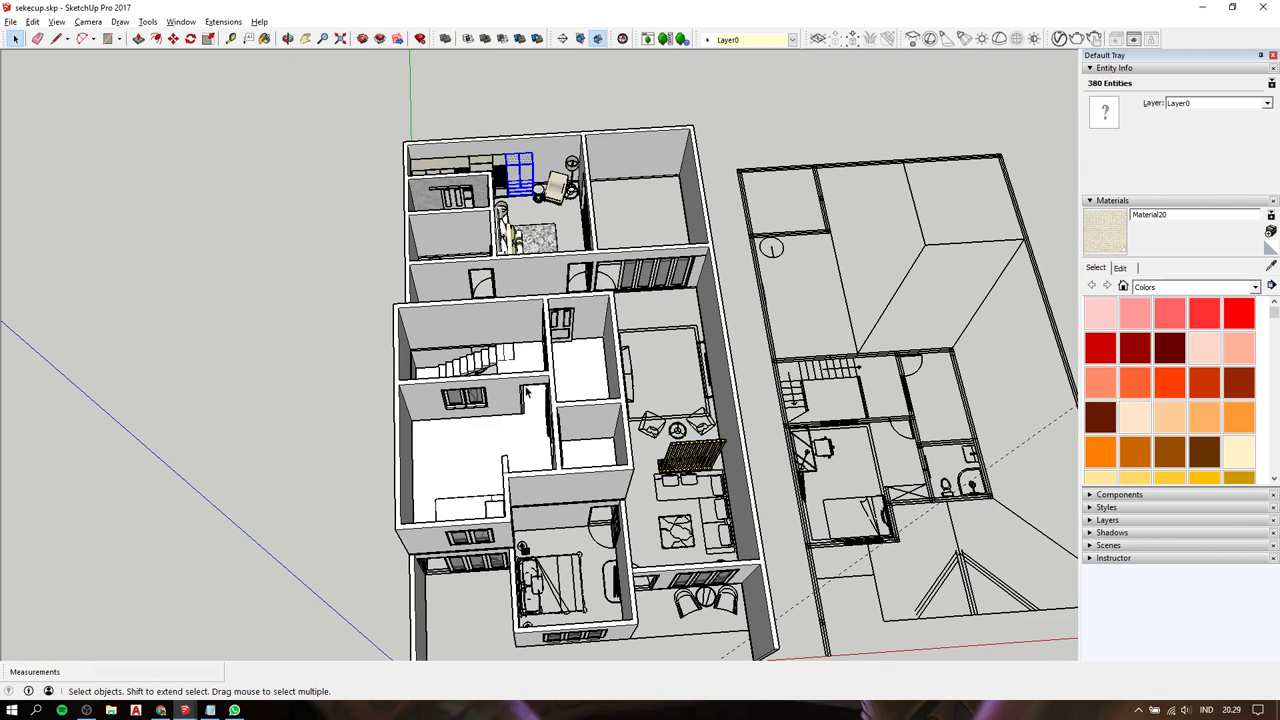
{"action": "scroll", "coordinate": [531, 400], "scroll_direction": "up", "scroll_amount": 3}
{"action": "scroll", "coordinate": [532, 405], "scroll_direction": "up", "scroll_amount": 3}
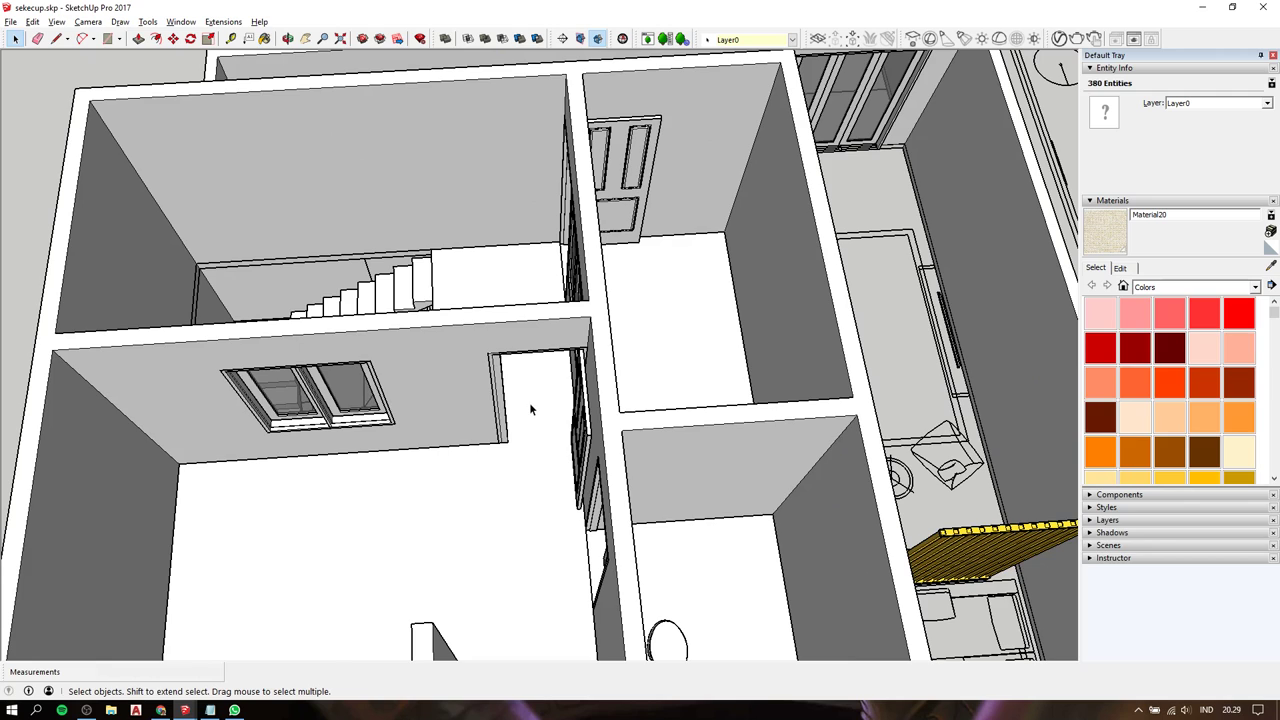
{"action": "scroll", "coordinate": [530, 405], "scroll_direction": "down", "scroll_amount": 2}
{"action": "key", "text": "ctrl+v"}
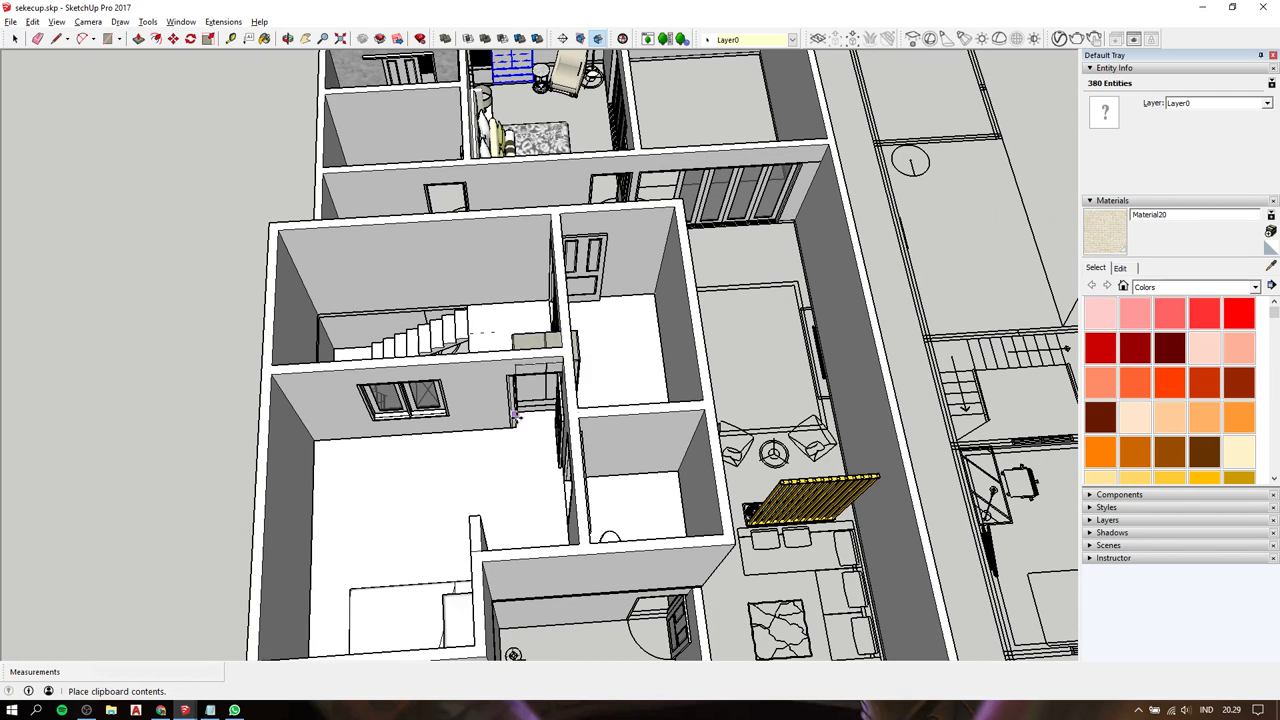
{"action": "left_click", "coordinate": [498, 481]}
{"action": "middle_click_drag", "start_coordinate": [403, 463], "coordinate": [987, 500]}
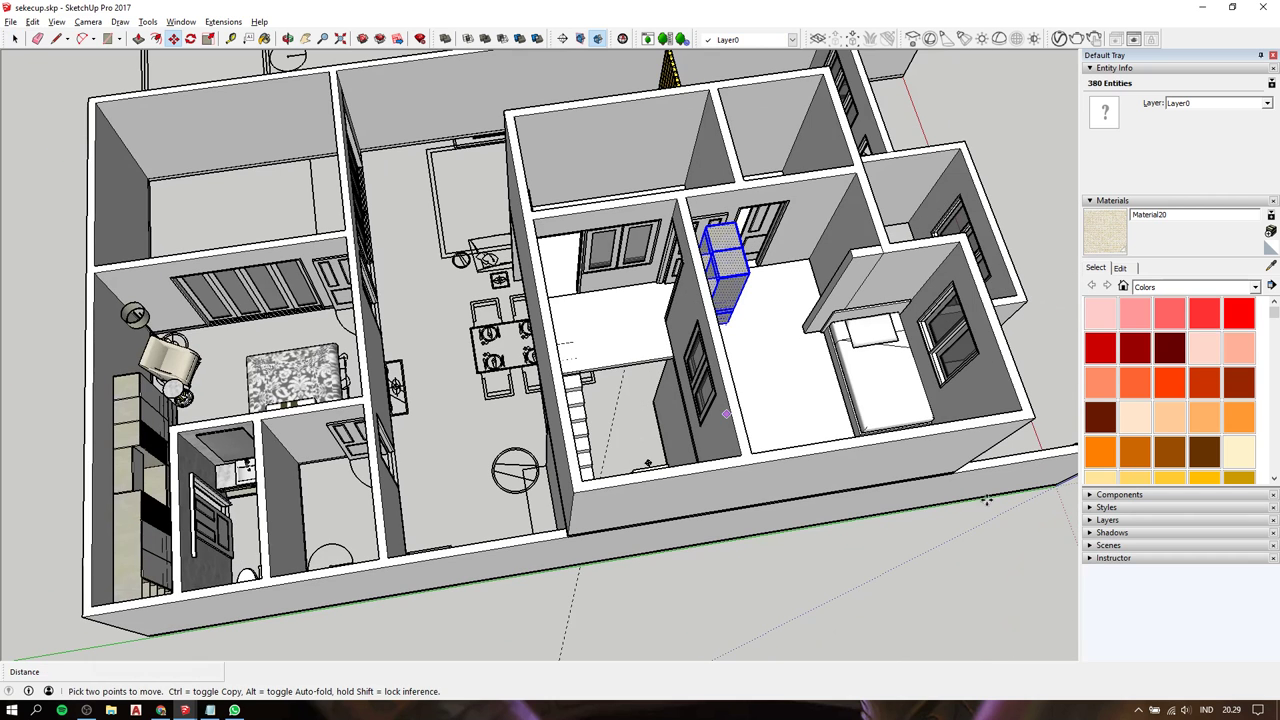
{"action": "scroll", "coordinate": [733, 255], "scroll_direction": "up", "scroll_amount": 5}
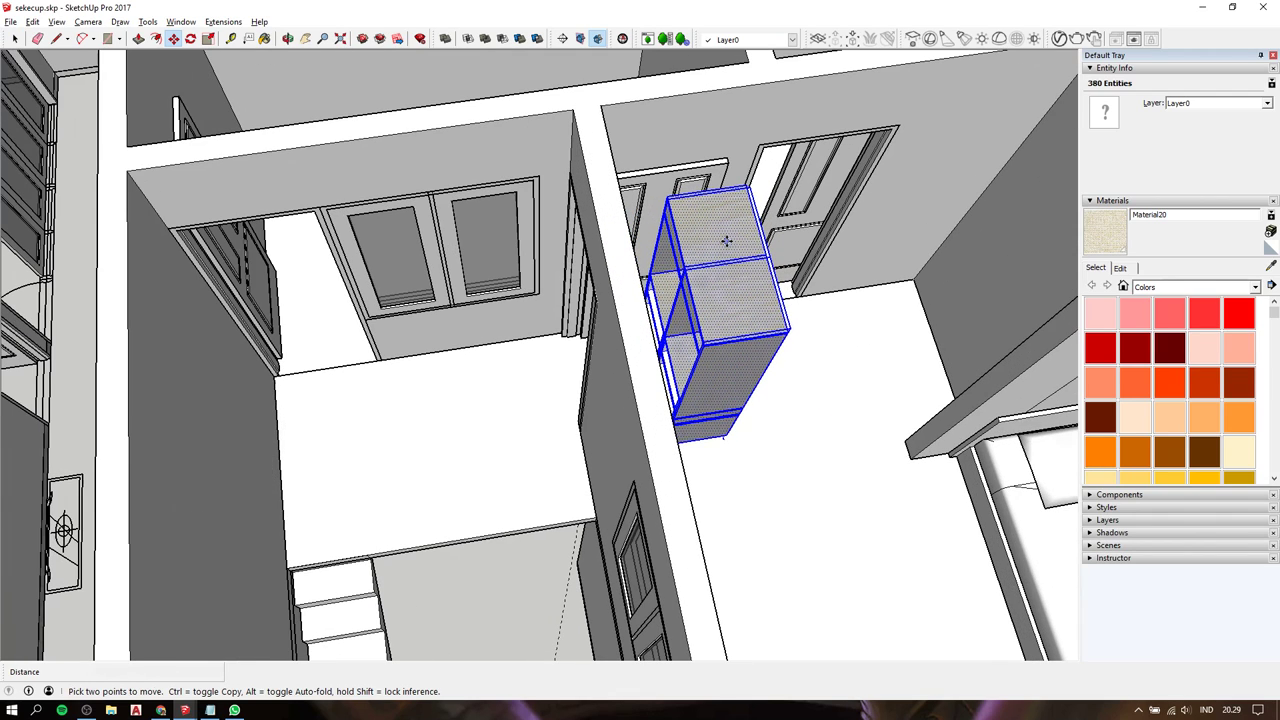
{"action": "right_click", "coordinate": [726, 246]}
{"action": "left_click", "coordinate": [767, 377]}
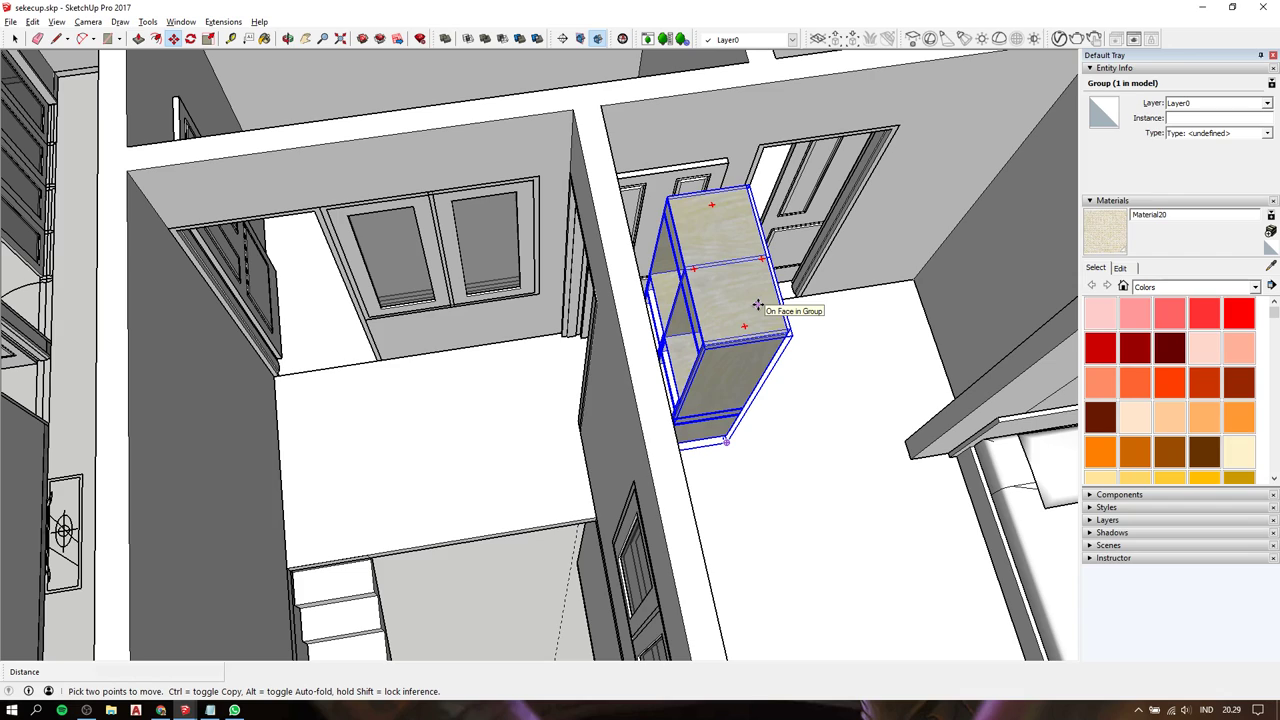
Mirror the wardrobe with a green-axis scale of -1 and move it into the corner by the bed.
{"action": "key", "text": "s"}
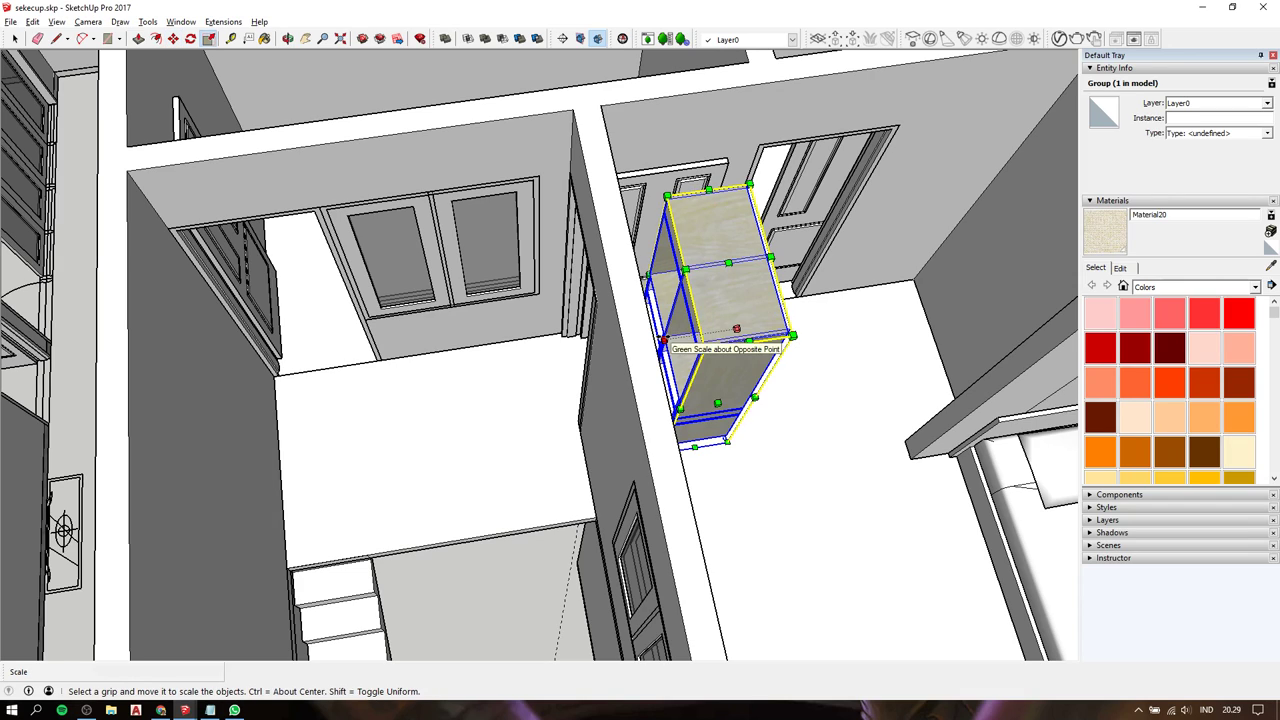
{"action": "left_click_drag", "start_coordinate": [663, 340], "coordinate": [669, 340]}
{"action": "type", "text": "-1"}
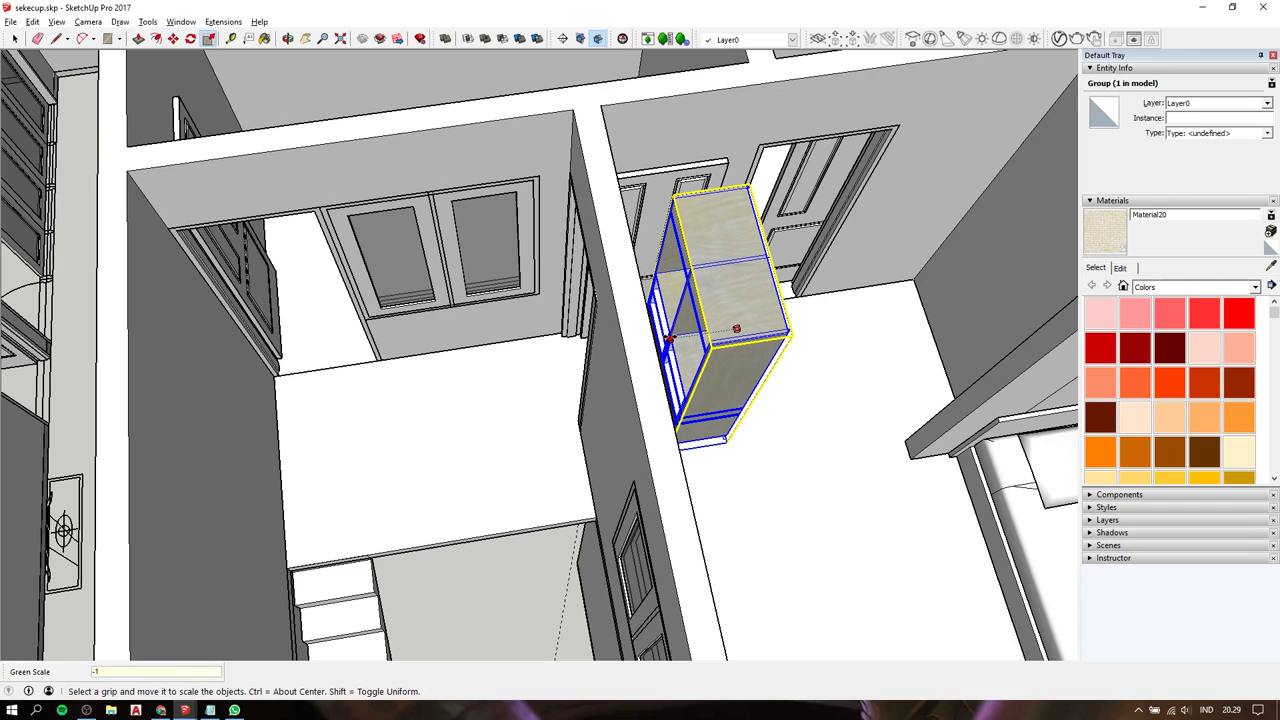
{"action": "key", "text": "Return"}
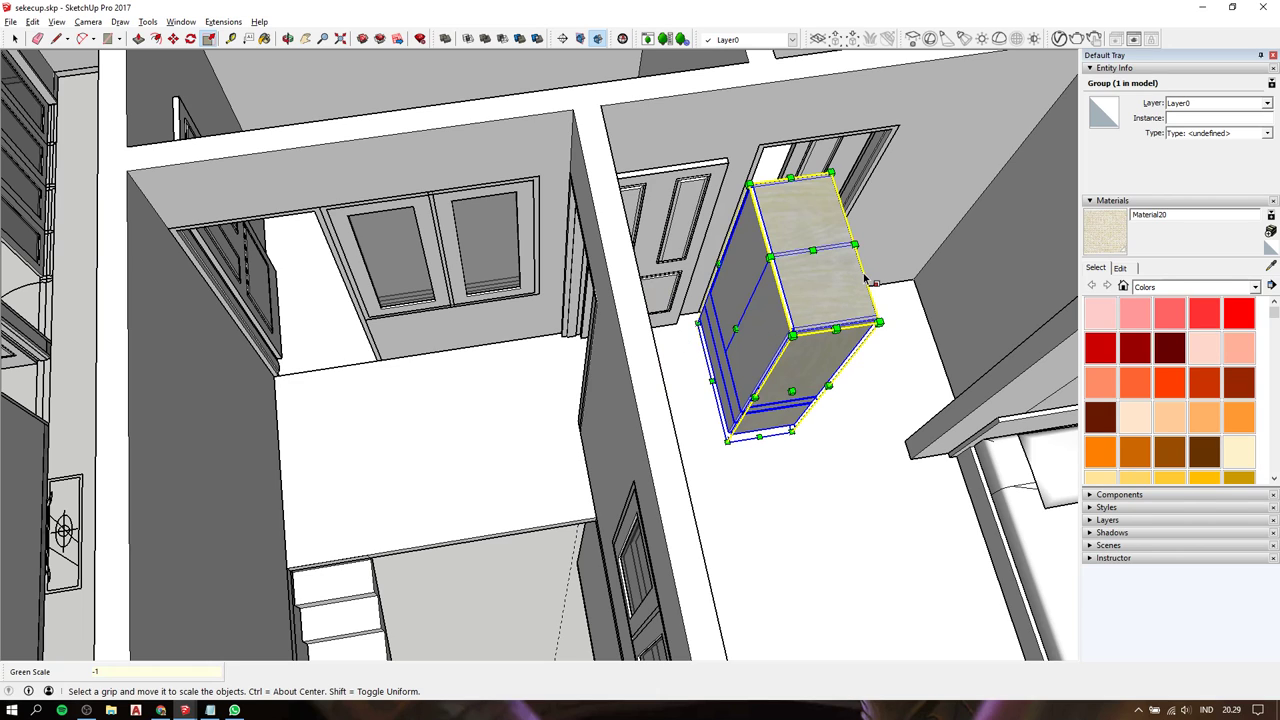
{"action": "key", "text": "m"}
{"action": "middle_click_drag", "start_coordinate": [862, 262], "coordinate": [880, 270]}
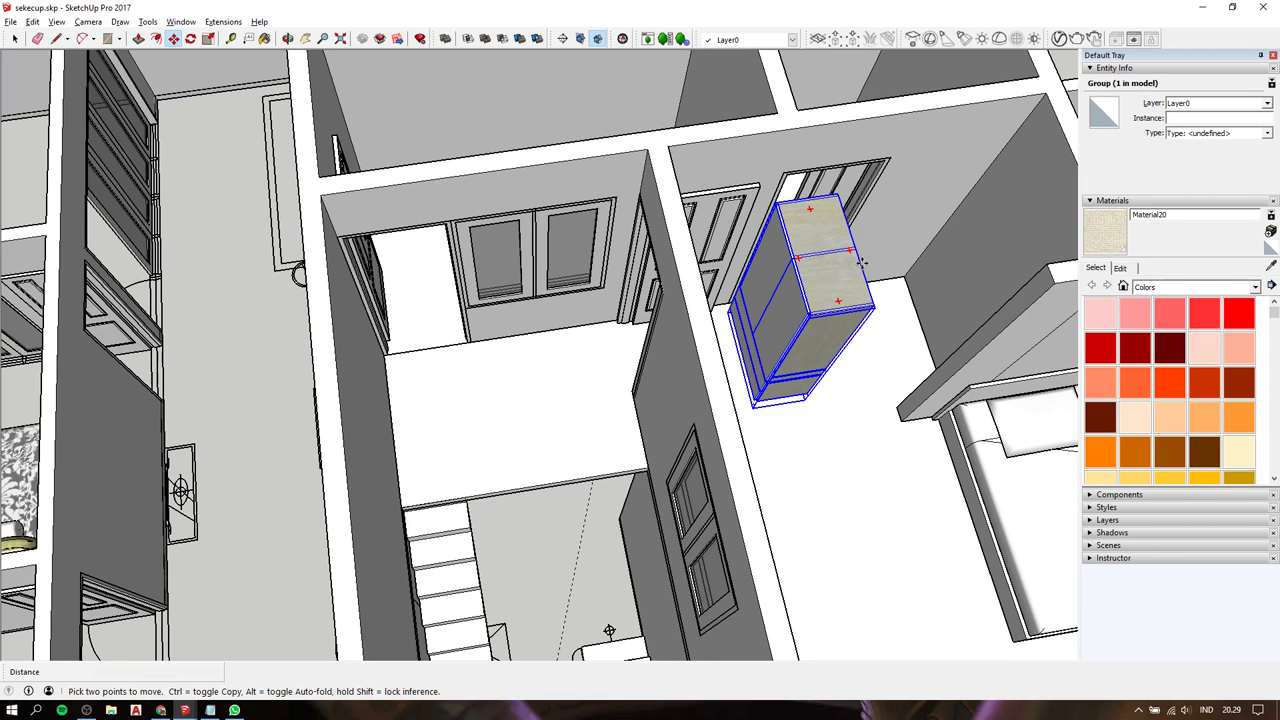
{"action": "left_click", "coordinate": [862, 264]}
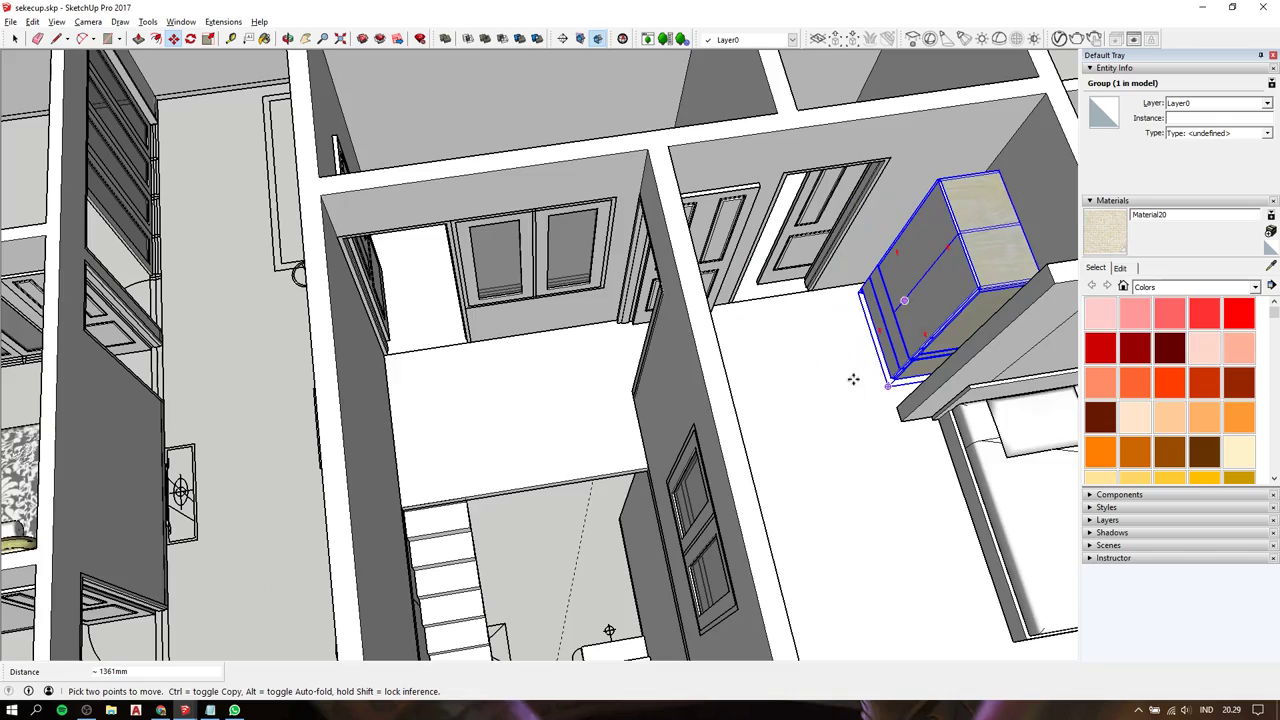
{"action": "scroll", "coordinate": [853, 379], "scroll_direction": "up", "scroll_amount": 5}
Orbit and zoom around the placed wardrobe to bring the low cabinet and round table into view.
{"action": "scroll", "coordinate": [929, 346], "scroll_direction": "up", "scroll_amount": 3}
{"action": "mouse_move", "coordinate": [929, 346]}
{"action": "middle_mouse_down"}
{"action": "mouse_move", "coordinate": [973, 267]}
{"action": "mouse_move", "coordinate": [763, 317]}
{"action": "mouse_move", "coordinate": [709, 409]}
{"action": "mouse_move", "coordinate": [1006, 463]}
{"action": "middle_mouse_up"}
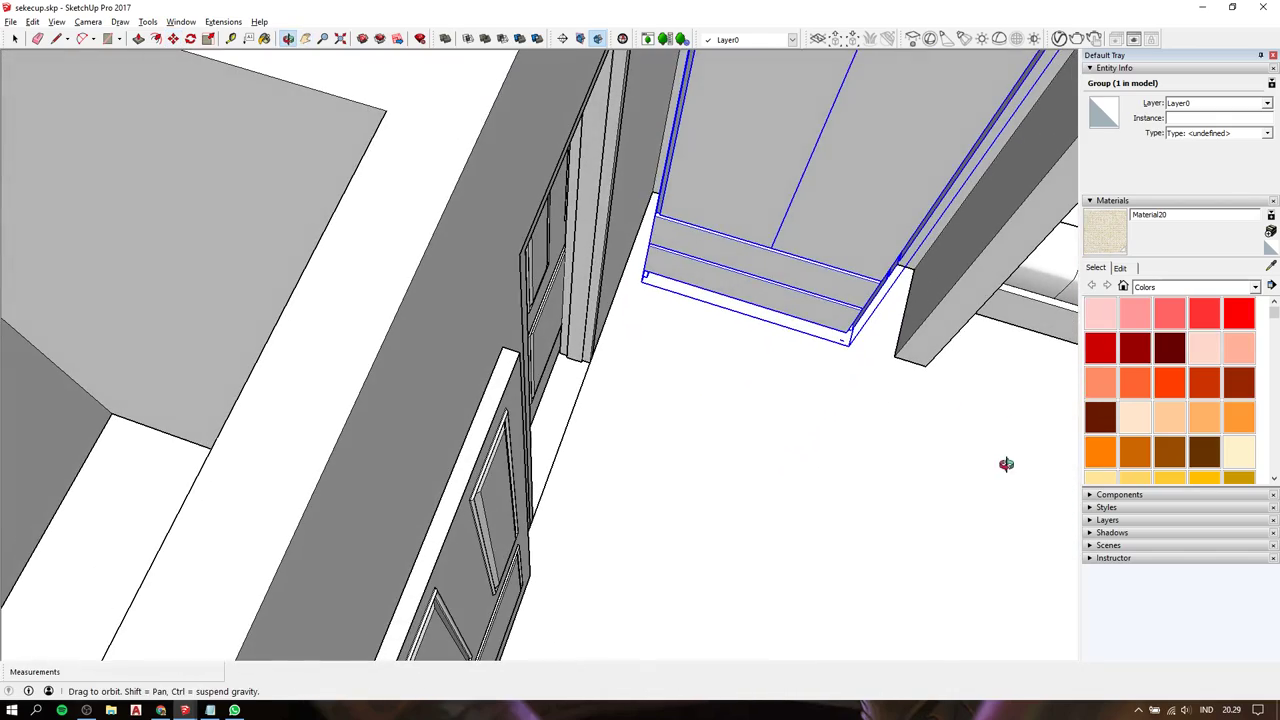
{"action": "middle_click_drag", "start_coordinate": [745, 265], "coordinate": [651, 320]}
{"action": "scroll", "coordinate": [765, 371], "scroll_direction": "up", "scroll_amount": 3}
{"action": "scroll", "coordinate": [743, 405], "scroll_direction": "up", "scroll_amount": 3}
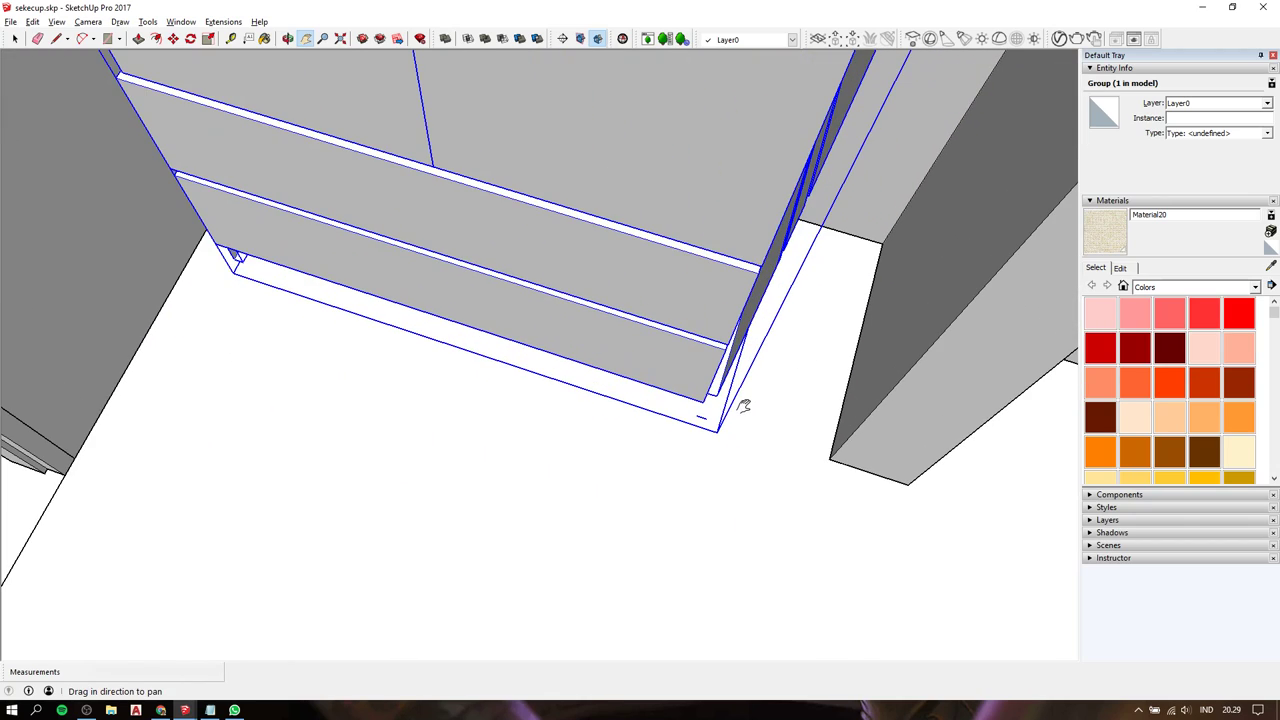
{"action": "scroll", "coordinate": [683, 365], "scroll_direction": "down", "scroll_amount": 2}
{"action": "mouse_move", "coordinate": [693, 366]}
{"action": "middle_mouse_down"}
{"action": "mouse_move", "coordinate": [557, 177]}
{"action": "mouse_move", "coordinate": [604, 165]}
{"action": "mouse_move", "coordinate": [574, 54]}
{"action": "mouse_move", "coordinate": [540, 137]}
{"action": "mouse_move", "coordinate": [746, 409]}
{"action": "middle_mouse_up"}
{"action": "scroll", "coordinate": [640, 357], "scroll_direction": "down", "scroll_amount": 3}
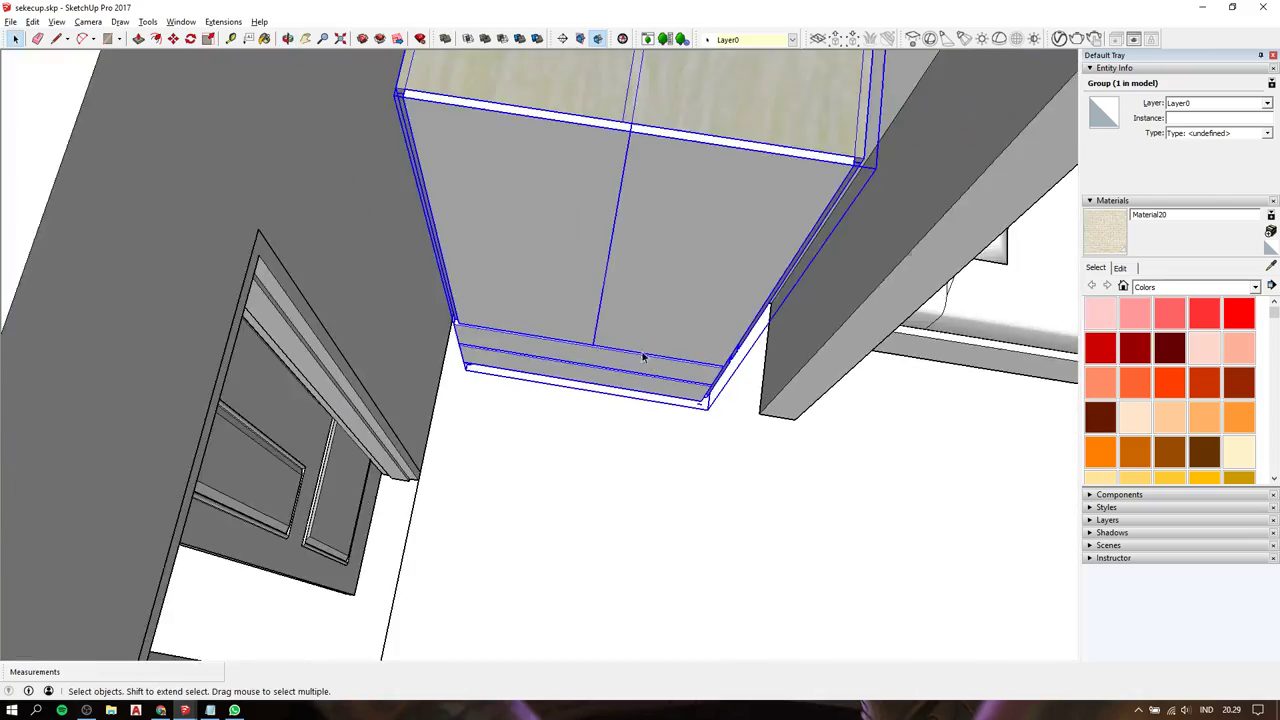
{"action": "scroll", "coordinate": [623, 334], "scroll_direction": "down", "scroll_amount": 5}
{"action": "scroll", "coordinate": [621, 328], "scroll_direction": "down", "scroll_amount": 3}
{"action": "scroll", "coordinate": [568, 513], "scroll_direction": "up", "scroll_amount": 5}
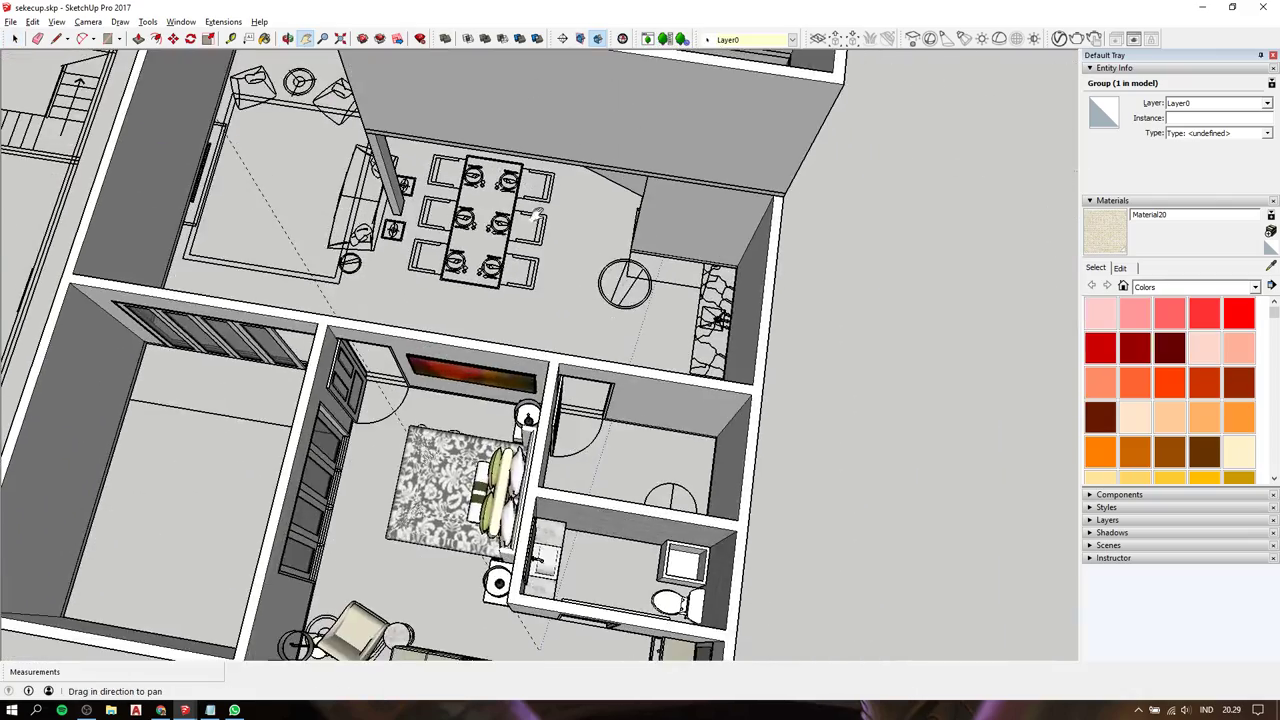
{"action": "scroll", "coordinate": [540, 450], "scroll_direction": "down", "scroll_amount": 3}
{"action": "middle_click_drag", "start_coordinate": [540, 450], "coordinate": [500, 400]}
{"action": "scroll", "coordinate": [462, 362], "scroll_direction": "up", "scroll_amount": 5}
{"action": "scroll", "coordinate": [462, 362], "scroll_direction": "up", "scroll_amount": 5}
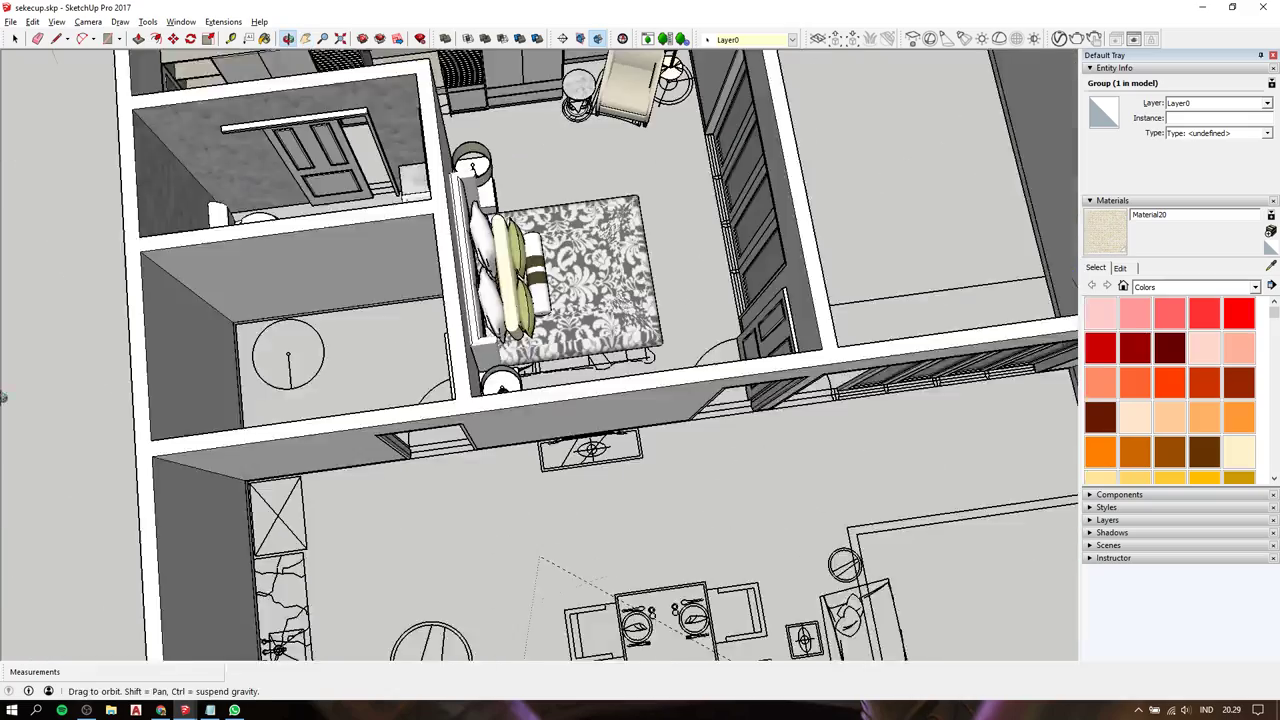
{"action": "scroll", "coordinate": [500, 340], "scroll_direction": "up", "scroll_amount": 3}
{"action": "scroll", "coordinate": [560, 320], "scroll_direction": "up", "scroll_amount": 3}
{"action": "middle_click_drag", "start_coordinate": [560, 320], "coordinate": [596, 313], "text": "shift"}
{"action": "scroll", "coordinate": [596, 313], "scroll_direction": "up", "scroll_amount": 1}
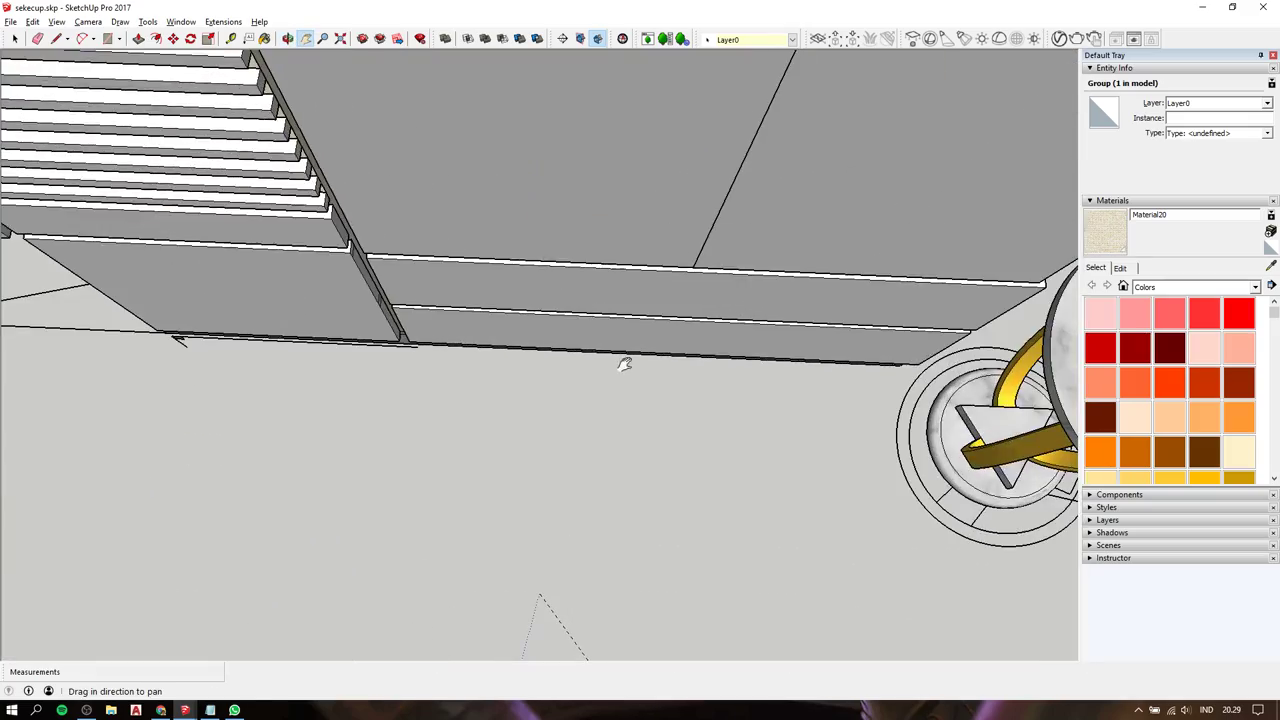
{"action": "mouse_move", "coordinate": [626, 363]}
{"action": "middle_mouse_down"}
{"action": "mouse_move", "coordinate": [543, 77]}
{"action": "mouse_move", "coordinate": [529, 184]}
{"action": "middle_mouse_up"}
{"action": "mouse_move", "coordinate": [632, 402]}
{"action": "middle_mouse_down"}
{"action": "mouse_move", "coordinate": [594, 271]}
{"action": "mouse_move", "coordinate": [563, 294]}
{"action": "middle_mouse_up"}
Select all the low cabinet and kickboard geometry and make it a single group.
{"action": "key", "text": "space"}
{"action": "left_click", "coordinate": [565, 381]}
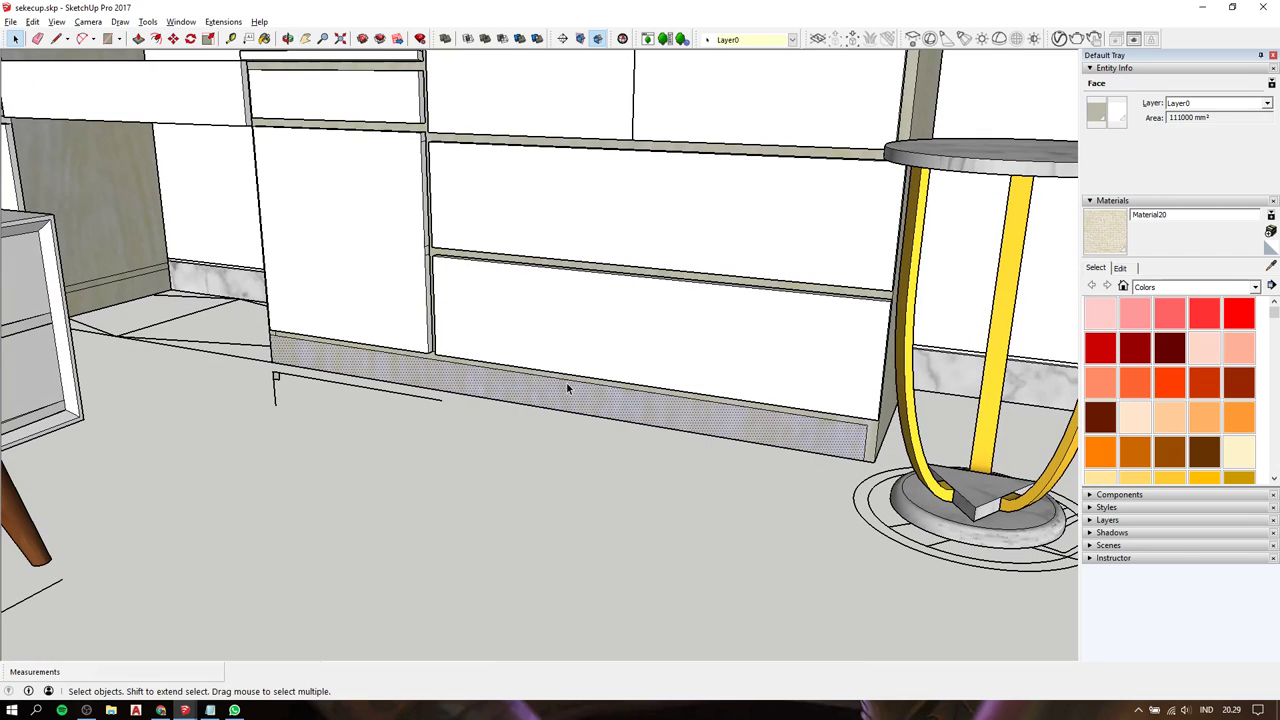
{"action": "triple_click", "coordinate": [566, 382]}
{"action": "left_click", "coordinate": [276, 385]}
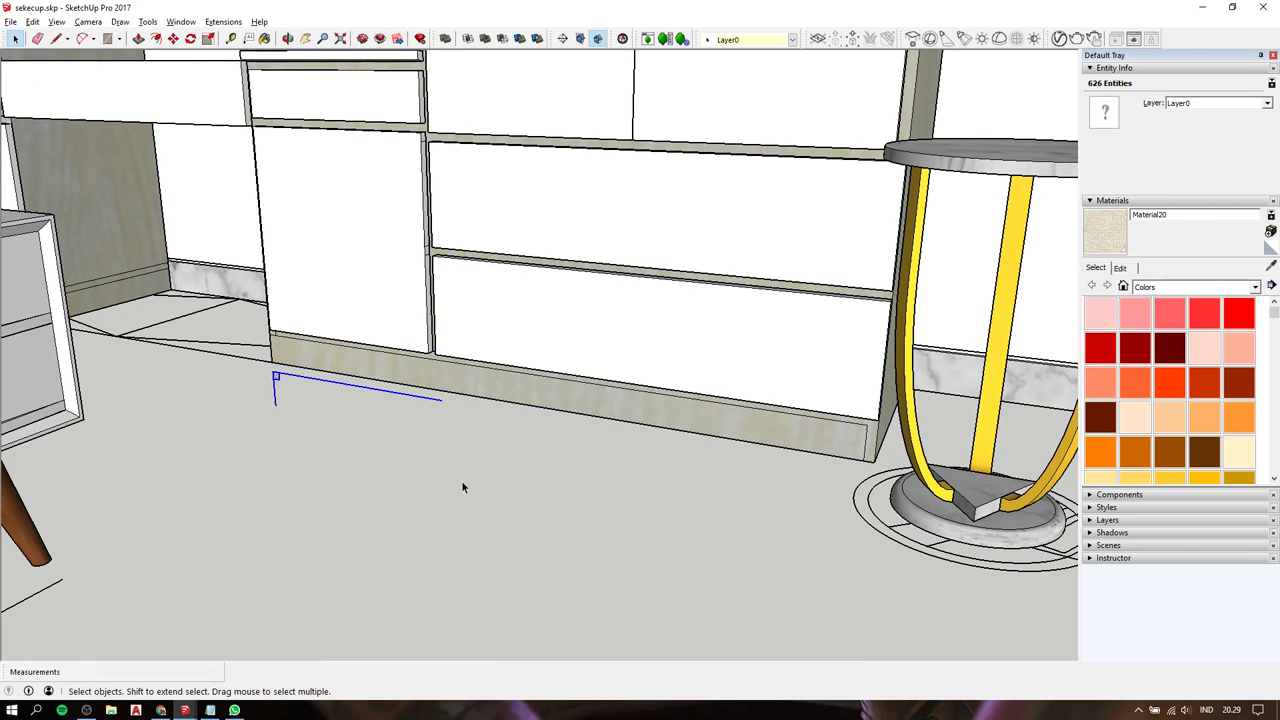
{"action": "left_click", "coordinate": [304, 387]}
{"action": "triple_click", "coordinate": [344, 354]}
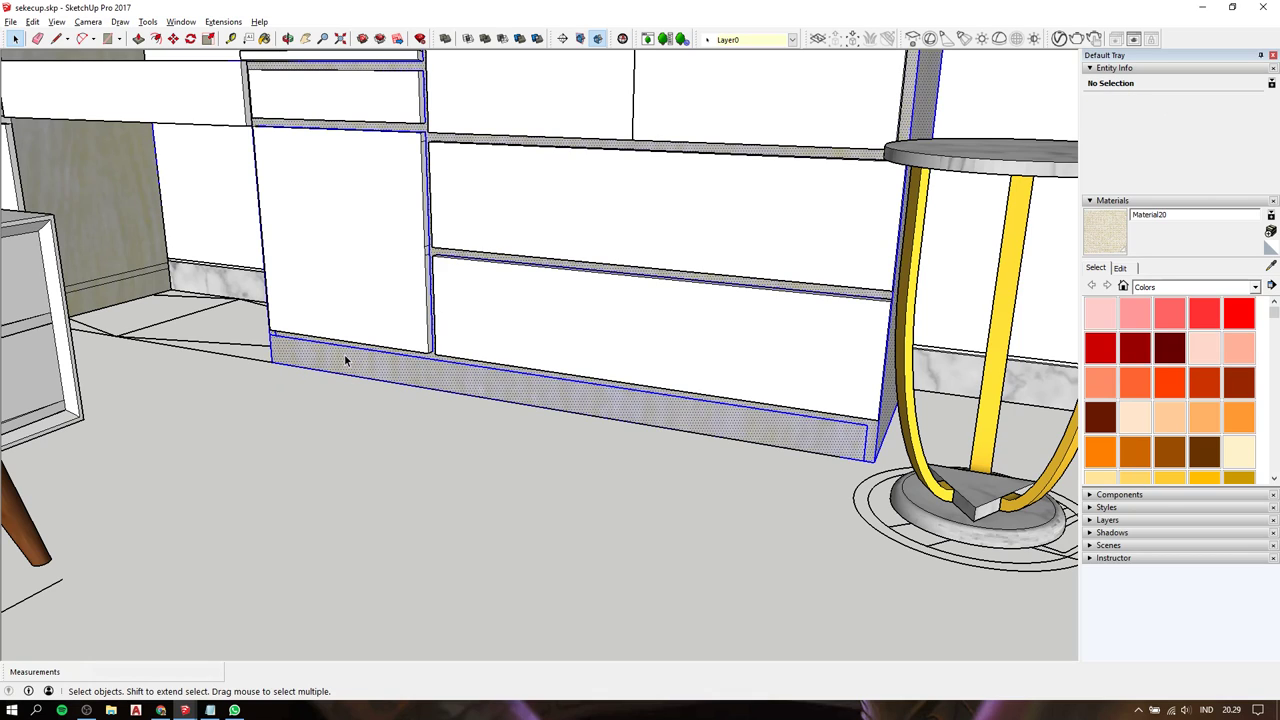
{"action": "right_click", "coordinate": [345, 360]}
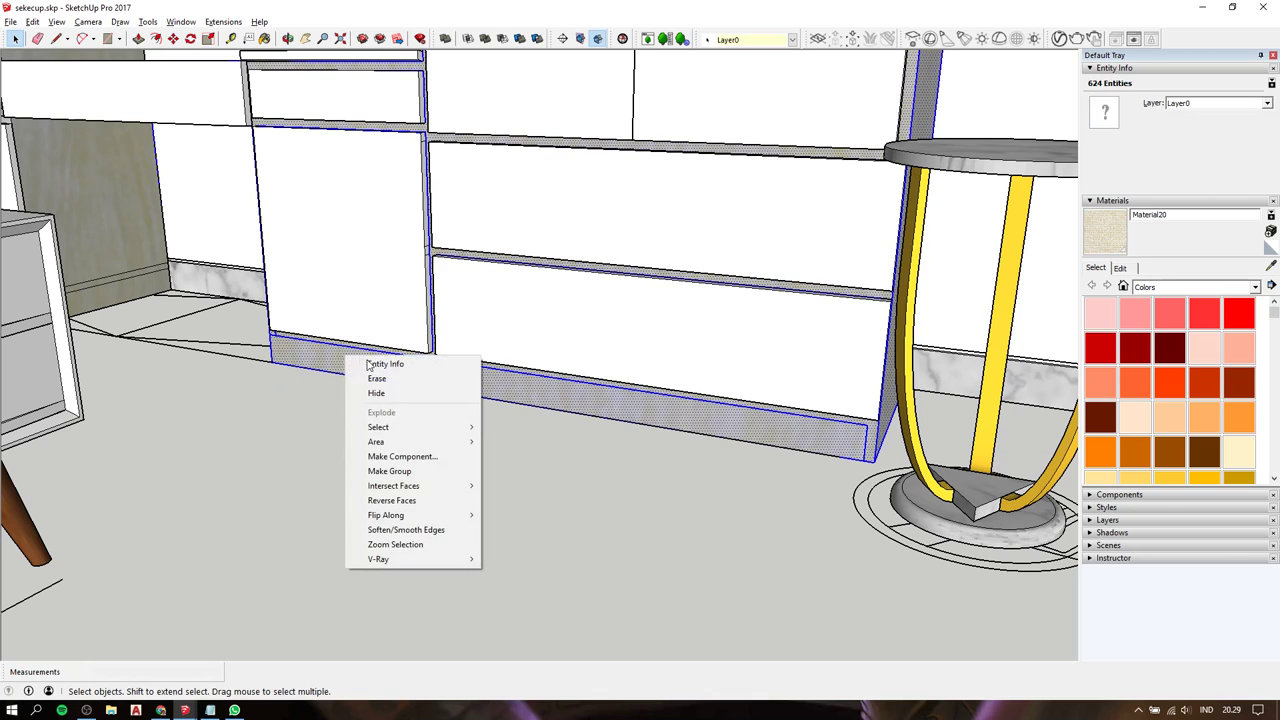
{"action": "left_click", "coordinate": [400, 468]}
{"action": "mouse_move", "coordinate": [425, 431]}
{"action": "middle_mouse_down"}
{"action": "mouse_move", "coordinate": [529, 391]}
{"action": "mouse_move", "coordinate": [623, 451]}
{"action": "mouse_move", "coordinate": [629, 500]}
{"action": "mouse_move", "coordinate": [586, 519]}
{"action": "middle_mouse_up"}
{"action": "scroll", "coordinate": [543, 354], "scroll_direction": "down", "scroll_amount": 3}
{"action": "scroll", "coordinate": [540, 349], "scroll_direction": "down", "scroll_amount": 3}
Select the wardrobe panels inside the cabinet group for copying.
{"action": "scroll", "coordinate": [574, 283], "scroll_direction": "down", "scroll_amount": 2}
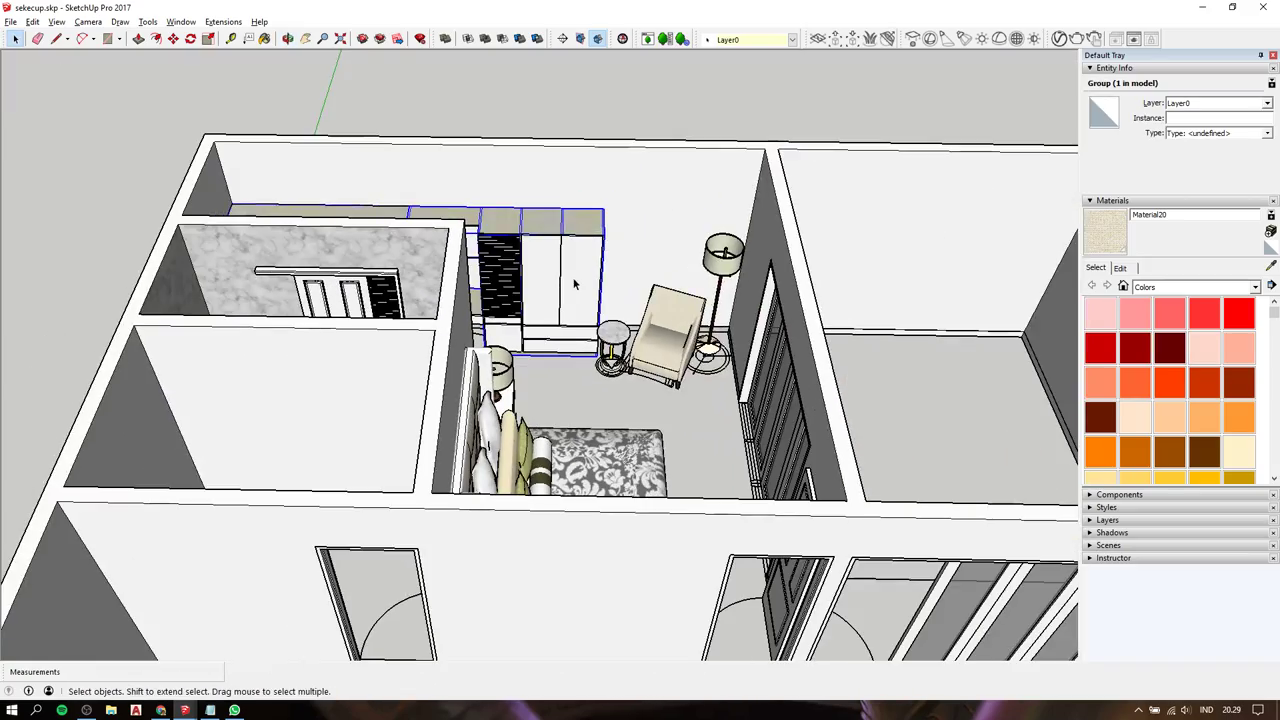
{"action": "middle_click_drag", "start_coordinate": [574, 283], "coordinate": [553, 418]}
{"action": "double_click", "coordinate": [539, 307]}
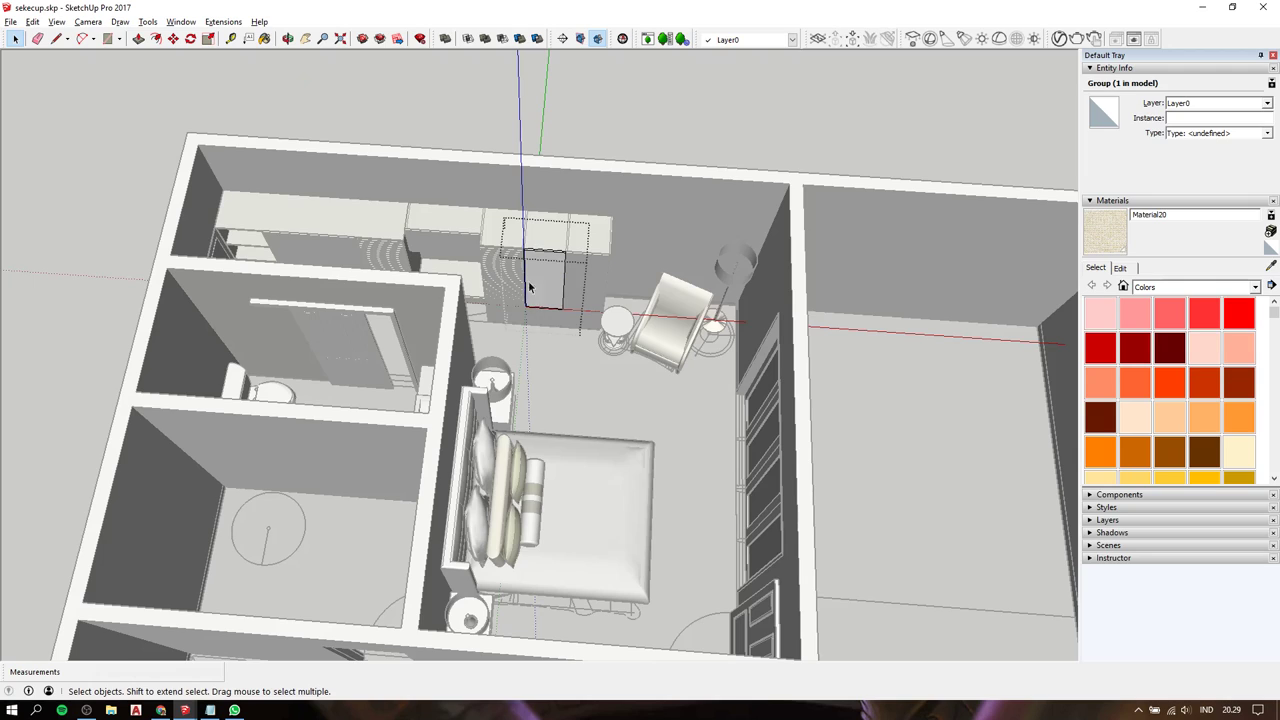
{"action": "left_click", "coordinate": [501, 235]}
{"action": "double_click", "coordinate": [501, 235]}
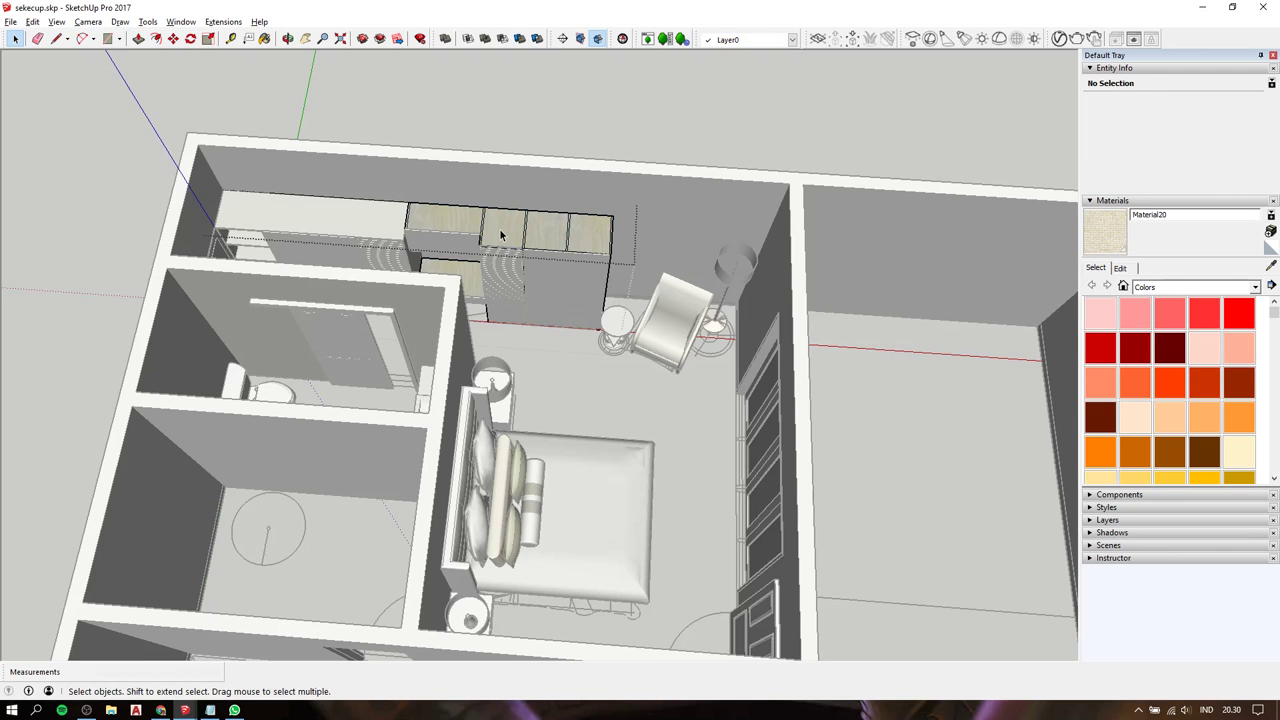
{"action": "left_click_drag", "start_coordinate": [689, 455], "coordinate": [688, 453]}
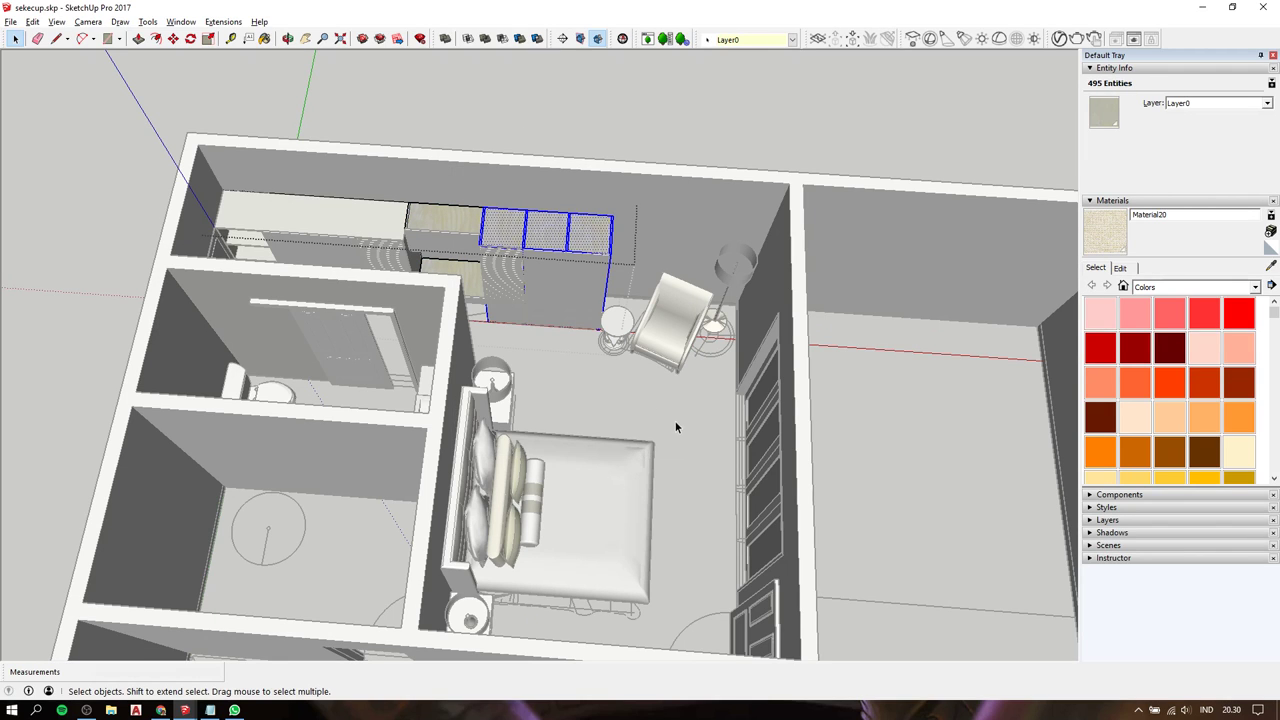
{"action": "left_click", "coordinate": [608, 399]}
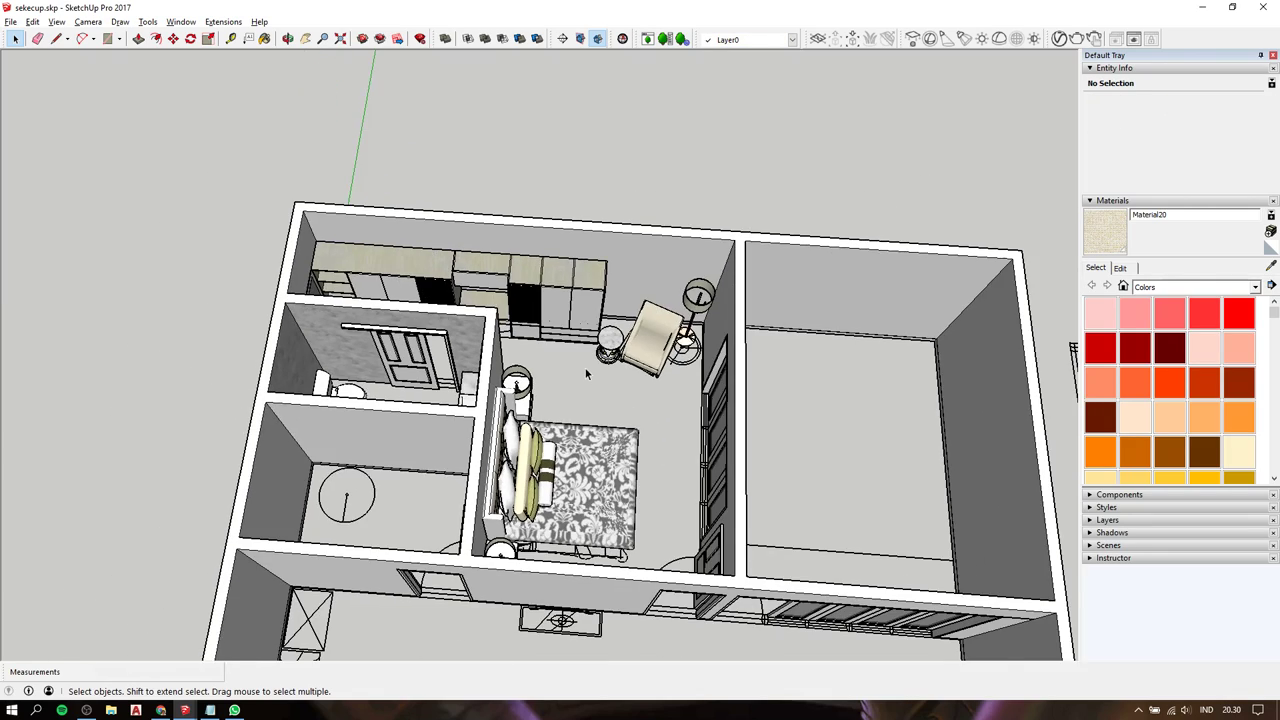
Paste the wardrobe panels into the other bedroom and delete the extra cabinet.
{"action": "mouse_move", "coordinate": [608, 399]}
{"action": "middle_mouse_down"}
{"action": "mouse_move", "coordinate": [888, 378]}
{"action": "mouse_move", "coordinate": [524, 395]}
{"action": "mouse_move", "coordinate": [445, 330]}
{"action": "middle_mouse_up"}
{"action": "scroll", "coordinate": [888, 378], "scroll_direction": "down", "scroll_amount": 3}
{"action": "scroll", "coordinate": [445, 330], "scroll_direction": "up", "scroll_amount": 3}
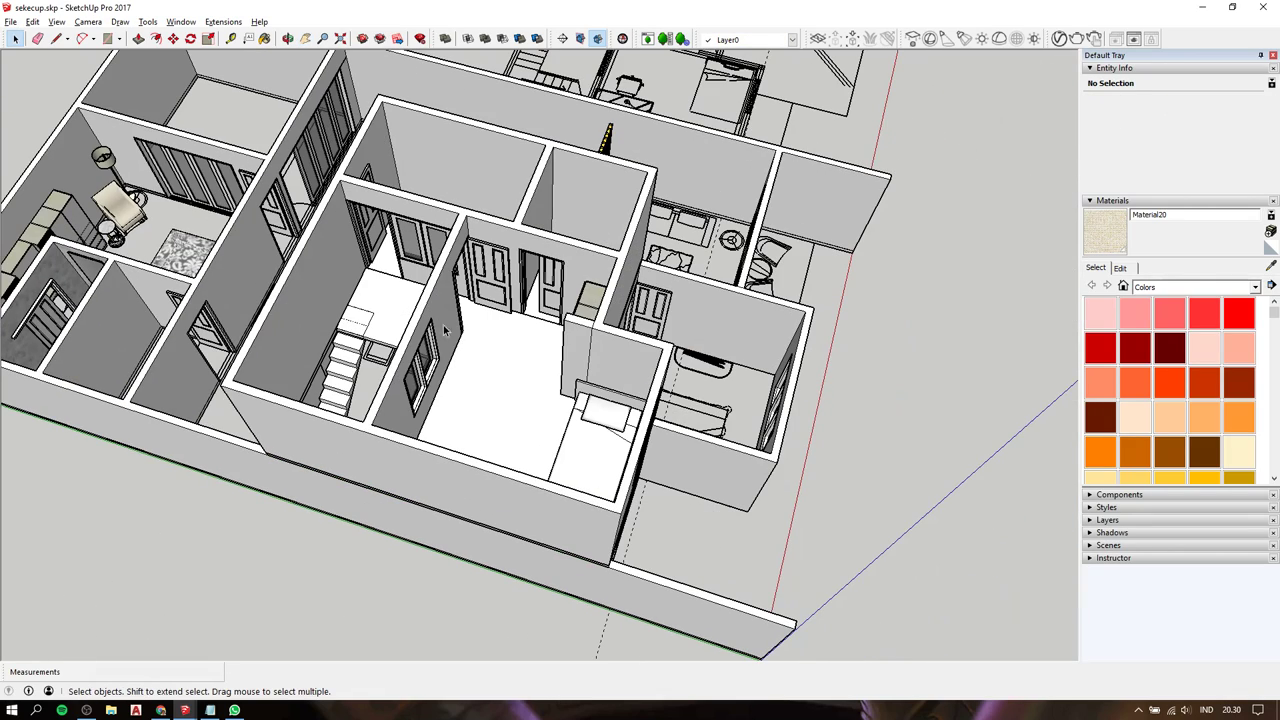
{"action": "left_click", "coordinate": [545, 345]}
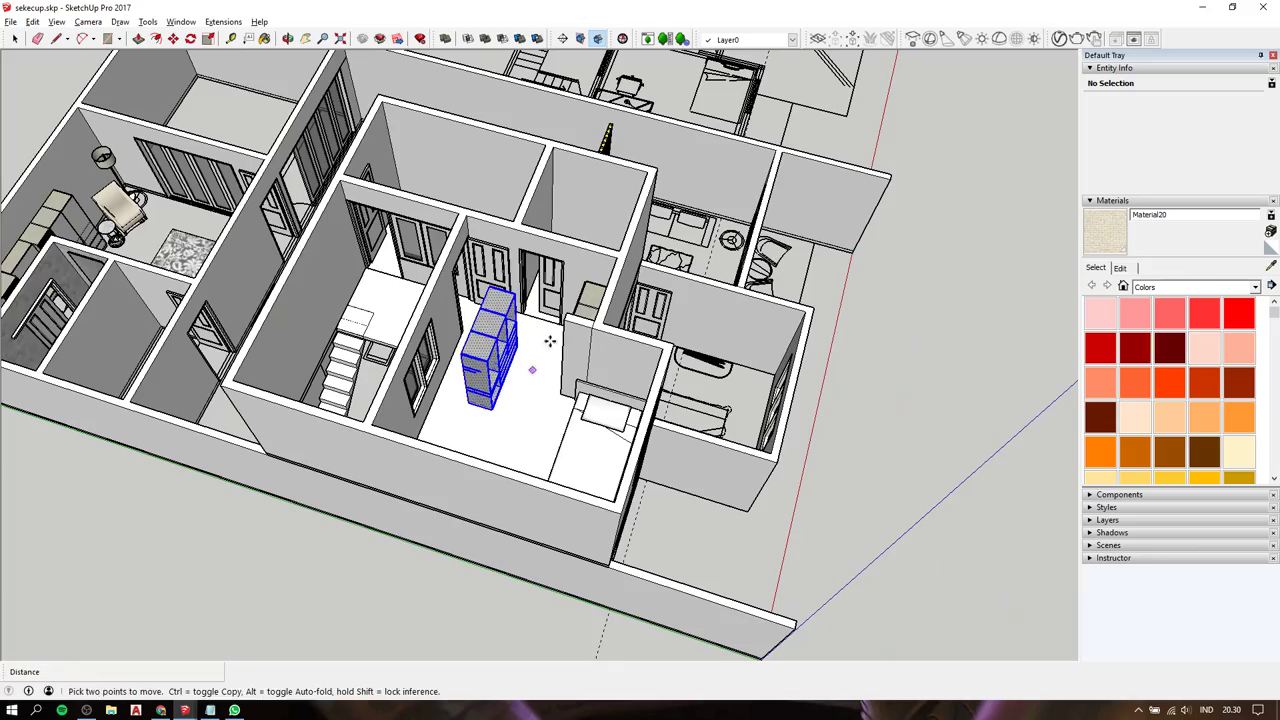
{"action": "middle_click_drag", "start_coordinate": [549, 335], "coordinate": [640, 337]}
{"action": "scroll", "coordinate": [580, 285], "scroll_direction": "up", "scroll_amount": 3}
{"action": "left_click", "coordinate": [580, 285]}
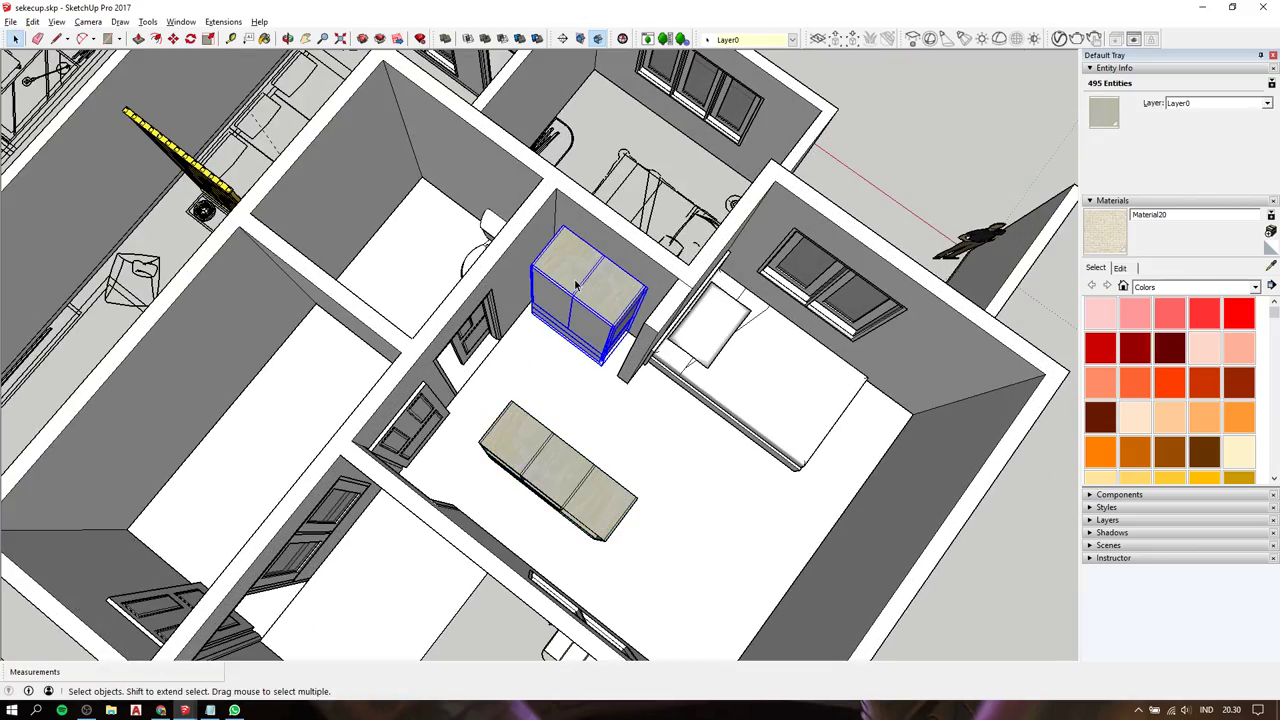
{"action": "key", "text": "Delete"}
Select the whole copied cabinet and move it by its corner into place beside the bed.
{"action": "mouse_move", "coordinate": [642, 461]}
{"action": "middle_mouse_down"}
{"action": "mouse_move", "coordinate": [485, 258]}
{"action": "mouse_move", "coordinate": [820, 337]}
{"action": "mouse_move", "coordinate": [806, 389]}
{"action": "mouse_move", "coordinate": [780, 414]}
{"action": "mouse_move", "coordinate": [609, 420]}
{"action": "middle_mouse_up"}
{"action": "scroll", "coordinate": [609, 415], "scroll_direction": "up", "scroll_amount": 4}
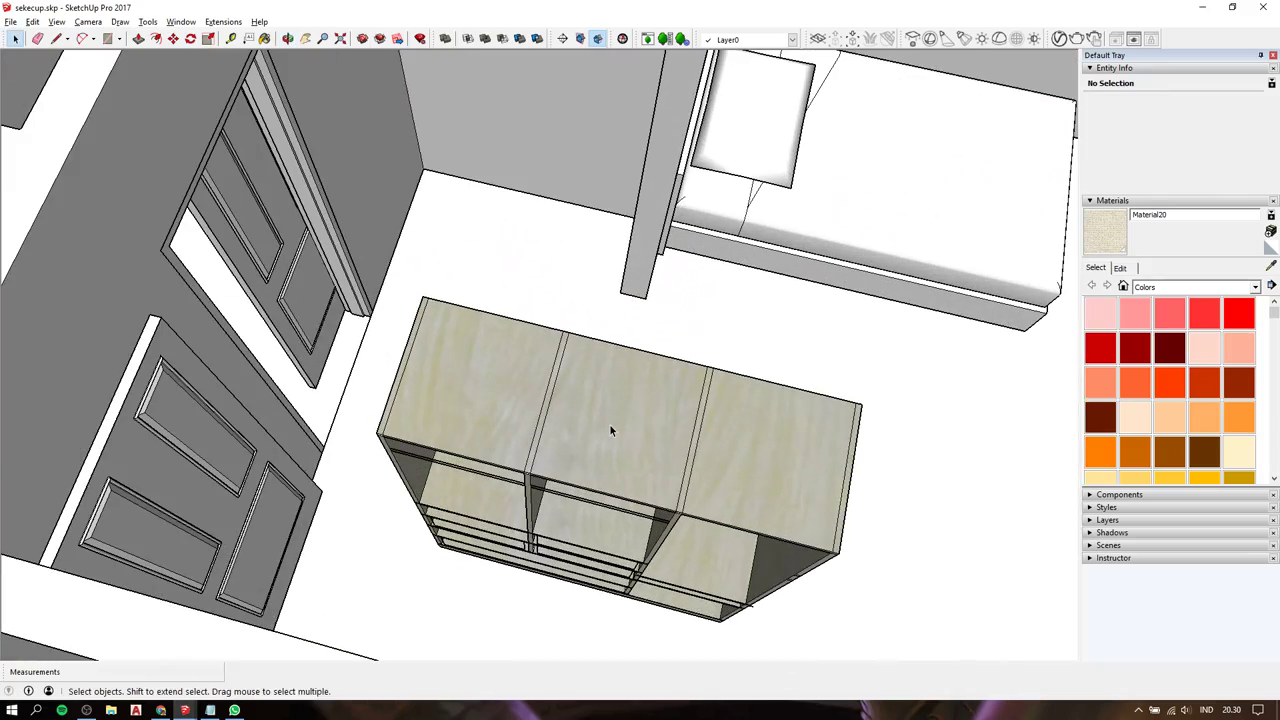
{"action": "left_click", "coordinate": [610, 425]}
{"action": "scroll", "coordinate": [610, 425], "scroll_direction": "down", "scroll_amount": 2}
{"action": "left_click_drag", "start_coordinate": [463, 346], "coordinate": [814, 600]}
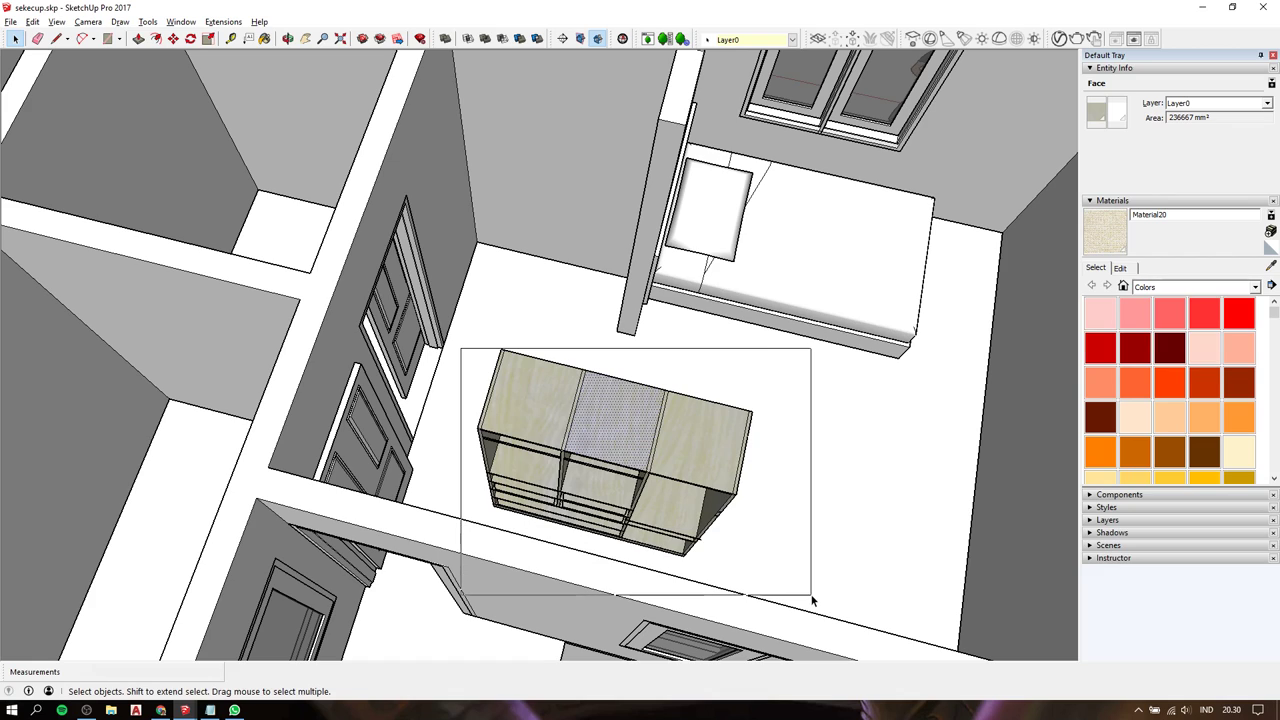
{"action": "key", "text": "m"}
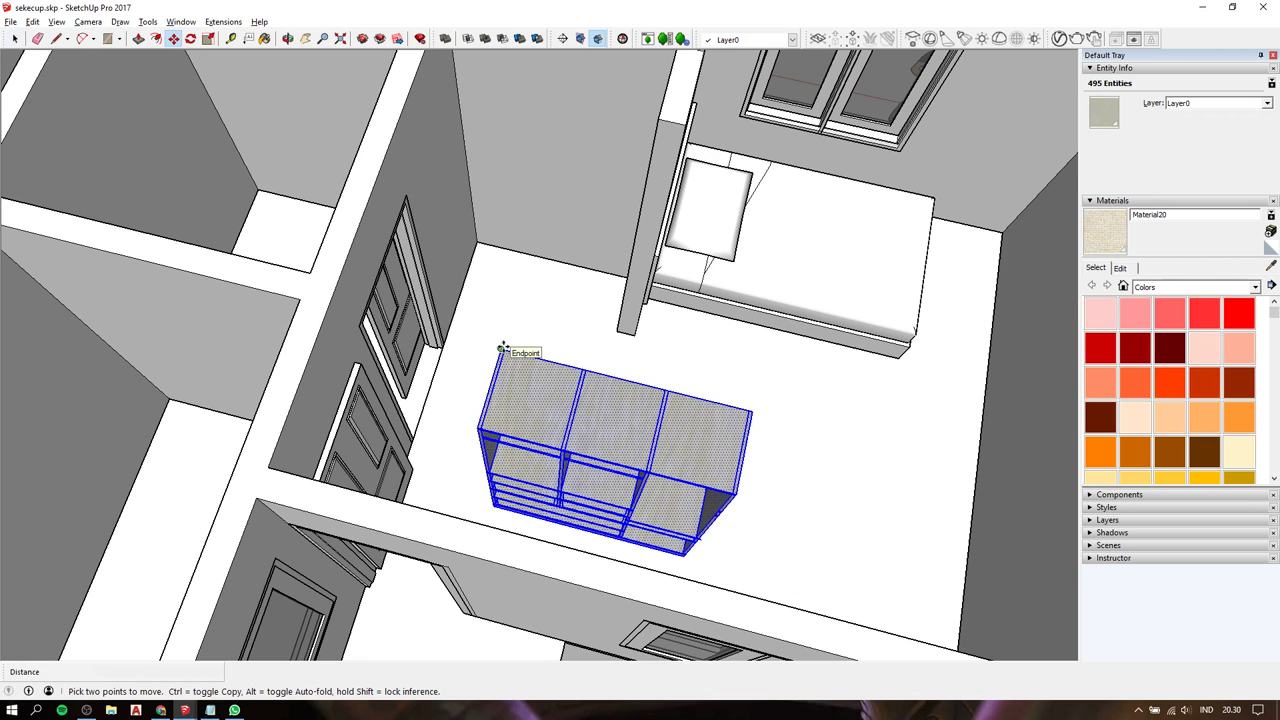
{"action": "left_click", "coordinate": [503, 346]}
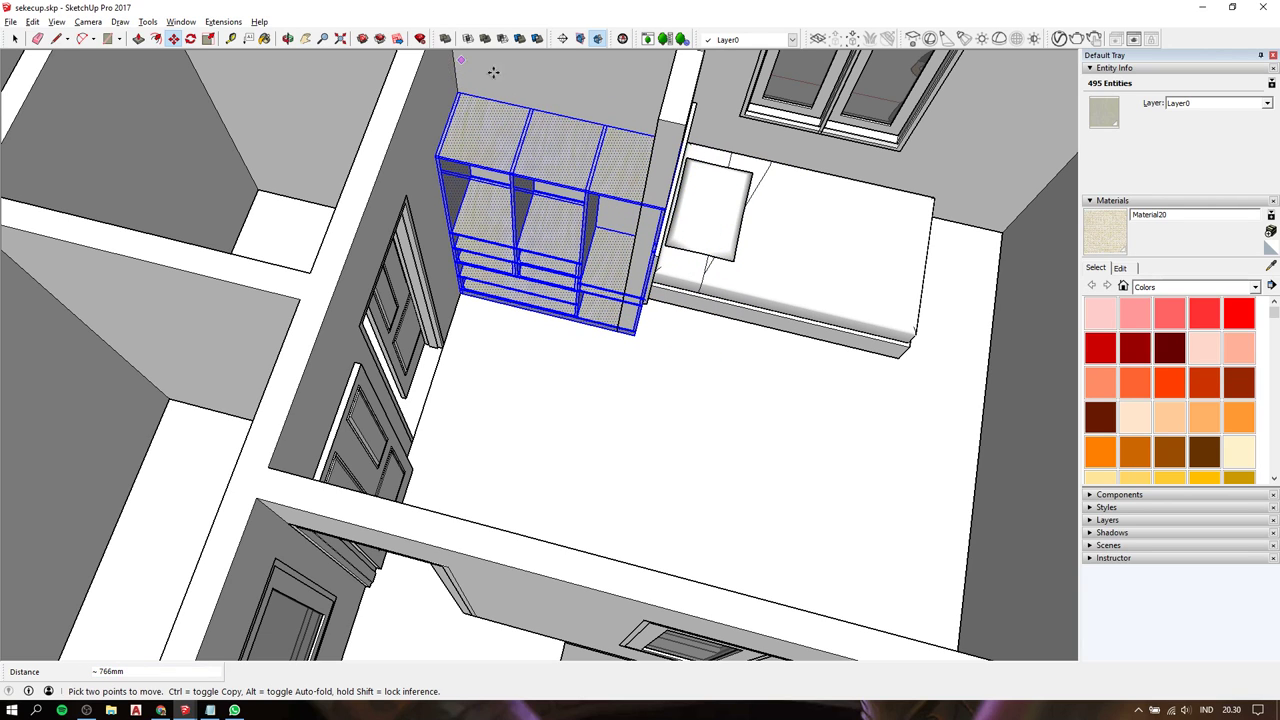
{"action": "mouse_move", "coordinate": [627, 228]}
{"action": "middle_mouse_down"}
{"action": "mouse_move", "coordinate": [694, 163]}
{"action": "mouse_move", "coordinate": [766, 137]}
{"action": "middle_mouse_up"}
{"action": "scroll", "coordinate": [509, 137], "scroll_direction": "up", "scroll_amount": 2}
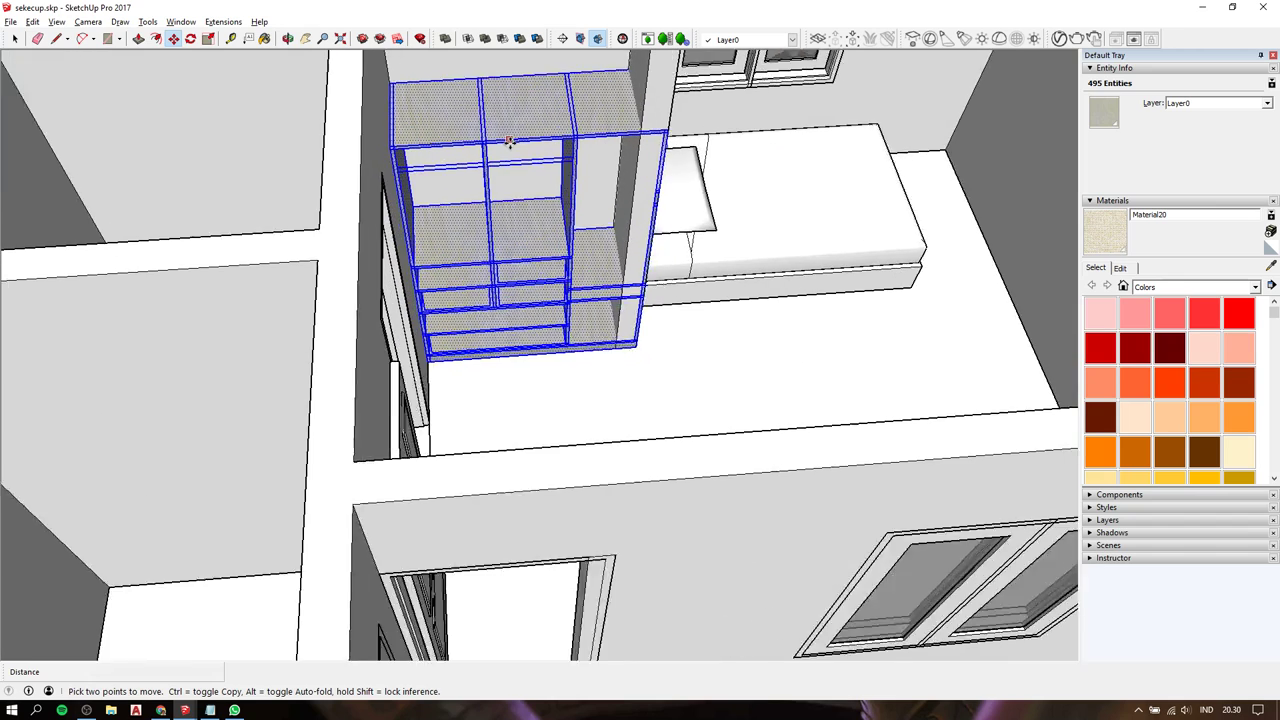
{"action": "scroll", "coordinate": [478, 174], "scroll_direction": "up", "scroll_amount": 2}
{"action": "mouse_move", "coordinate": [478, 174]}
{"action": "middle_mouse_down"}
{"action": "mouse_move", "coordinate": [526, 189]}
{"action": "mouse_move", "coordinate": [509, 166]}
{"action": "mouse_move", "coordinate": [533, 233]}
{"action": "middle_mouse_up"}
Delete a vertical divider, undo it, then push the middle divider face inward with Push/Pull.
{"action": "key", "text": "space"}
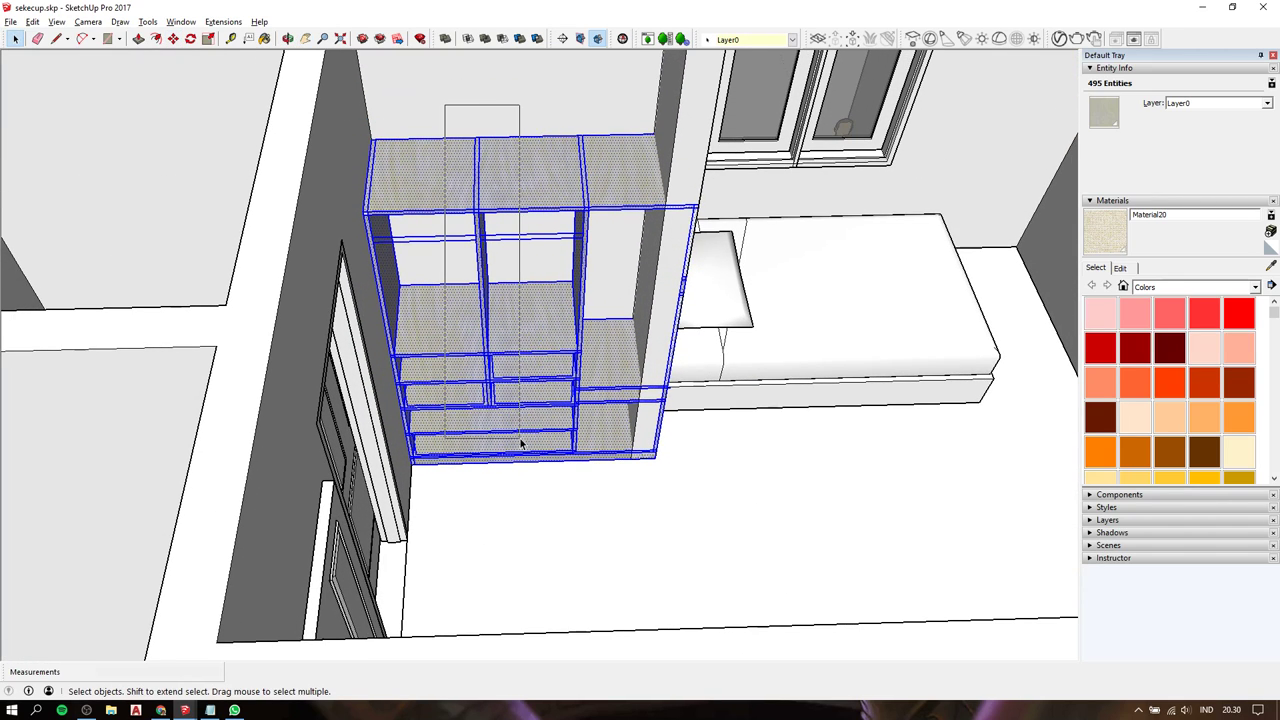
{"action": "left_click", "coordinate": [520, 443]}
{"action": "key", "text": "Delete"}
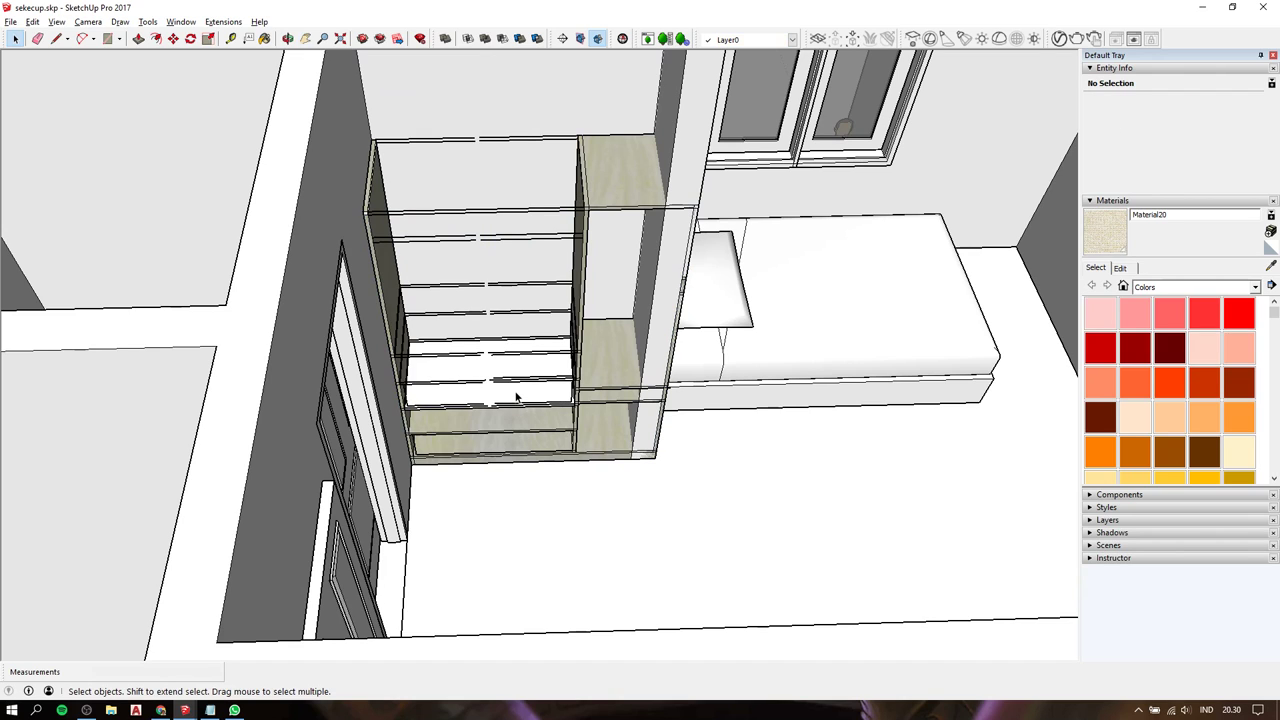
{"action": "key", "text": "ctrl+z"}
{"action": "middle_click_drag", "start_coordinate": [509, 386], "coordinate": [342, 248]}
{"action": "scroll", "coordinate": [466, 206], "scroll_direction": "up", "scroll_amount": 3}
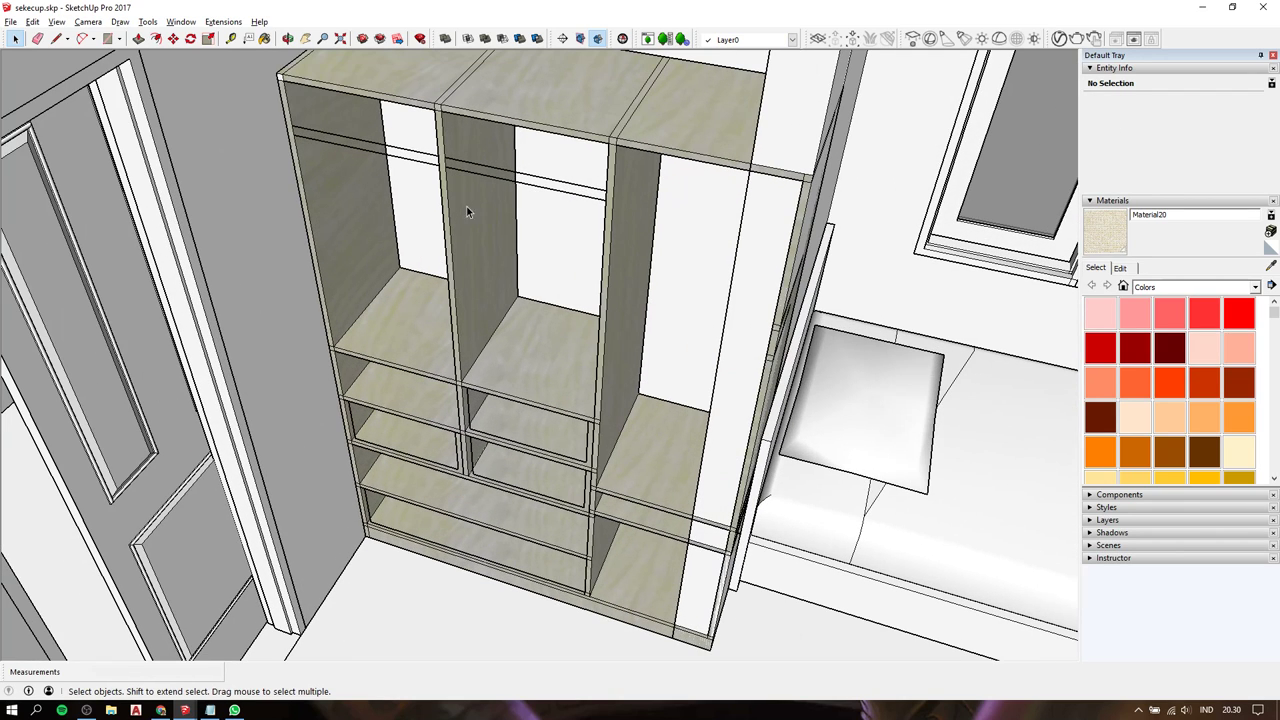
{"action": "left_click", "coordinate": [467, 220]}
{"action": "key", "text": "p"}
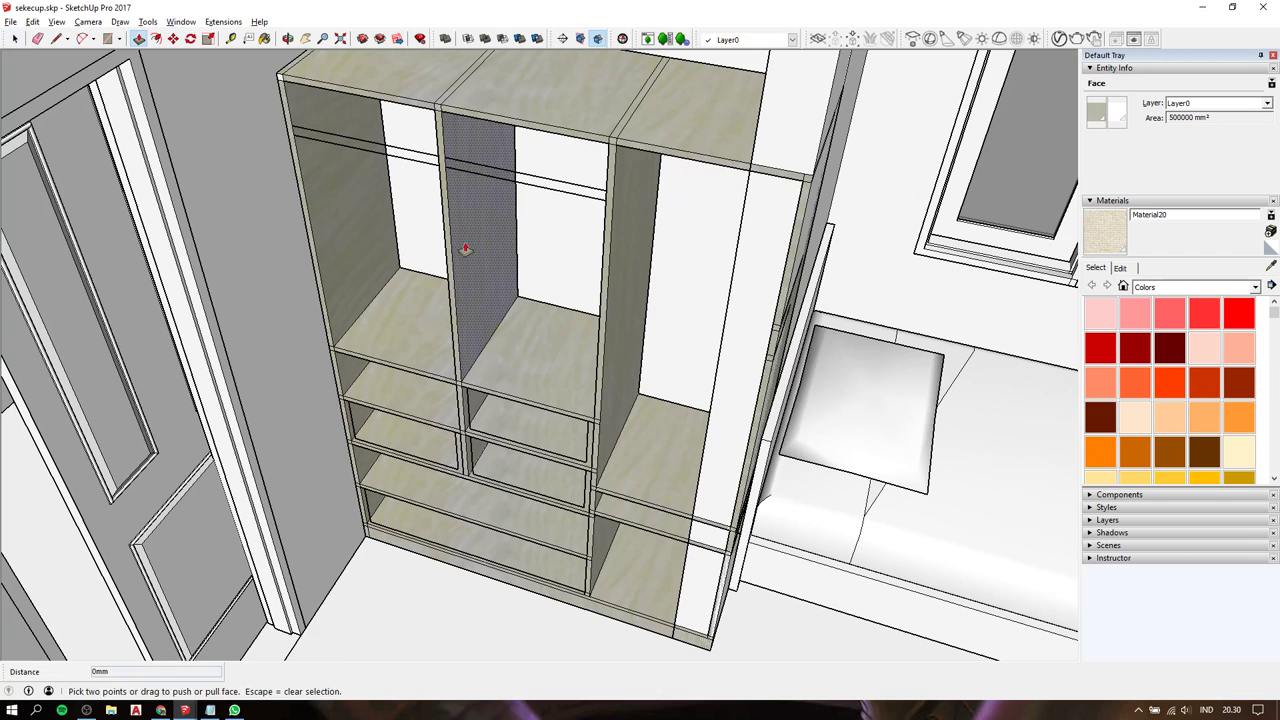
{"action": "mouse_move", "coordinate": [457, 250]}
{"action": "left_mouse_down"}
{"action": "mouse_move", "coordinate": [443, 230]}
{"action": "mouse_move", "coordinate": [470, 260]}
{"action": "left_mouse_up"}
Push the middle divider face 20mm thinner with Push/Pull.
{"action": "key", "text": "space"}
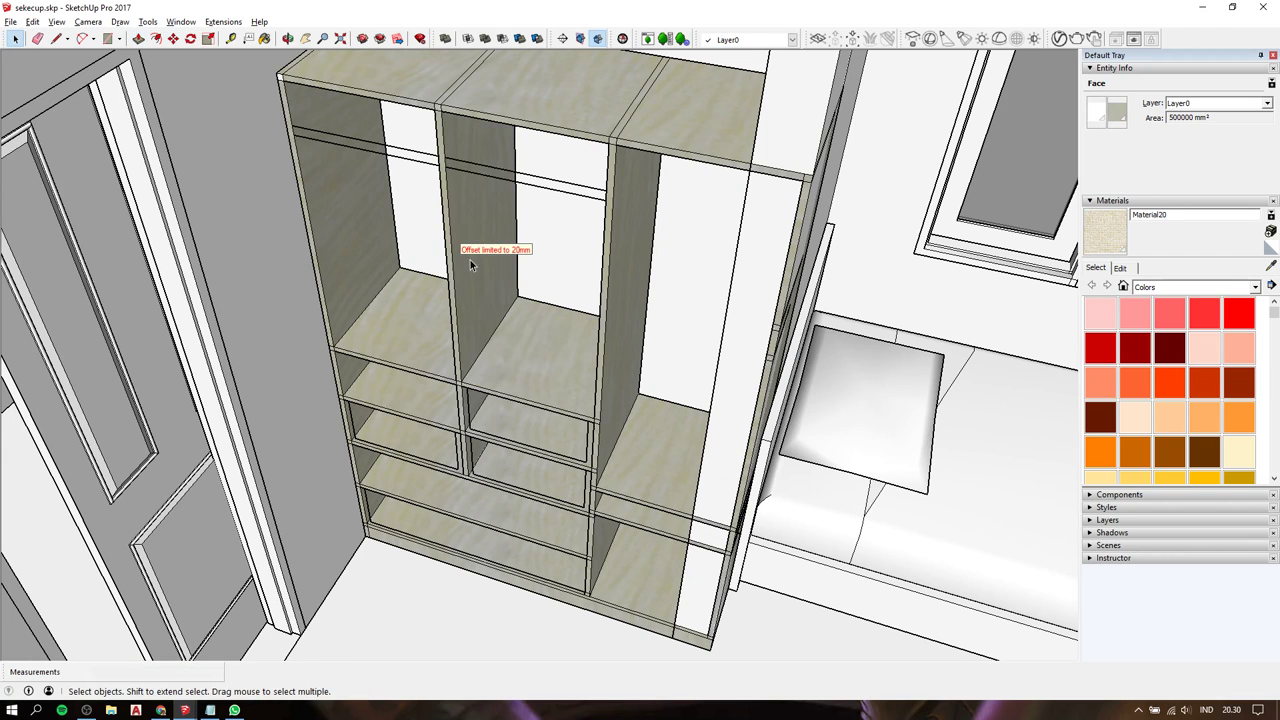
{"action": "scroll", "coordinate": [466, 359], "scroll_direction": "up", "scroll_amount": 3}
{"action": "left_click", "coordinate": [457, 342]}
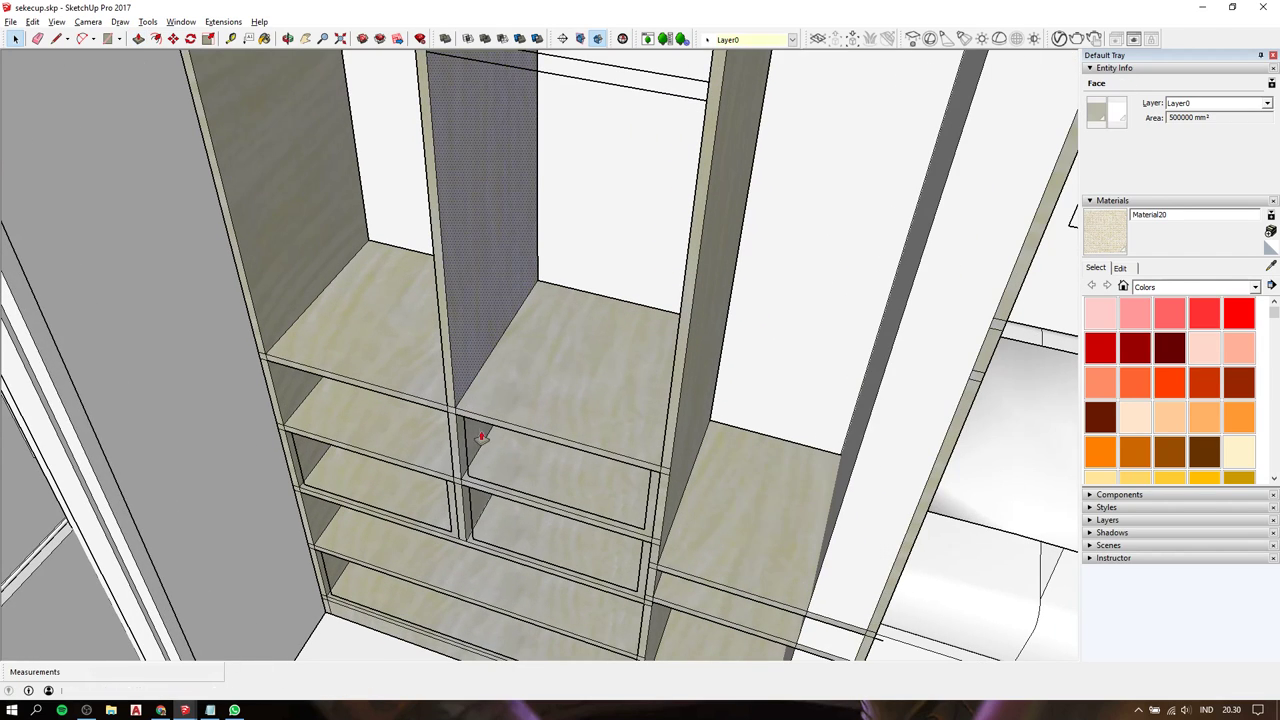
{"action": "key", "text": "p"}
{"action": "left_click", "coordinate": [453, 410]}
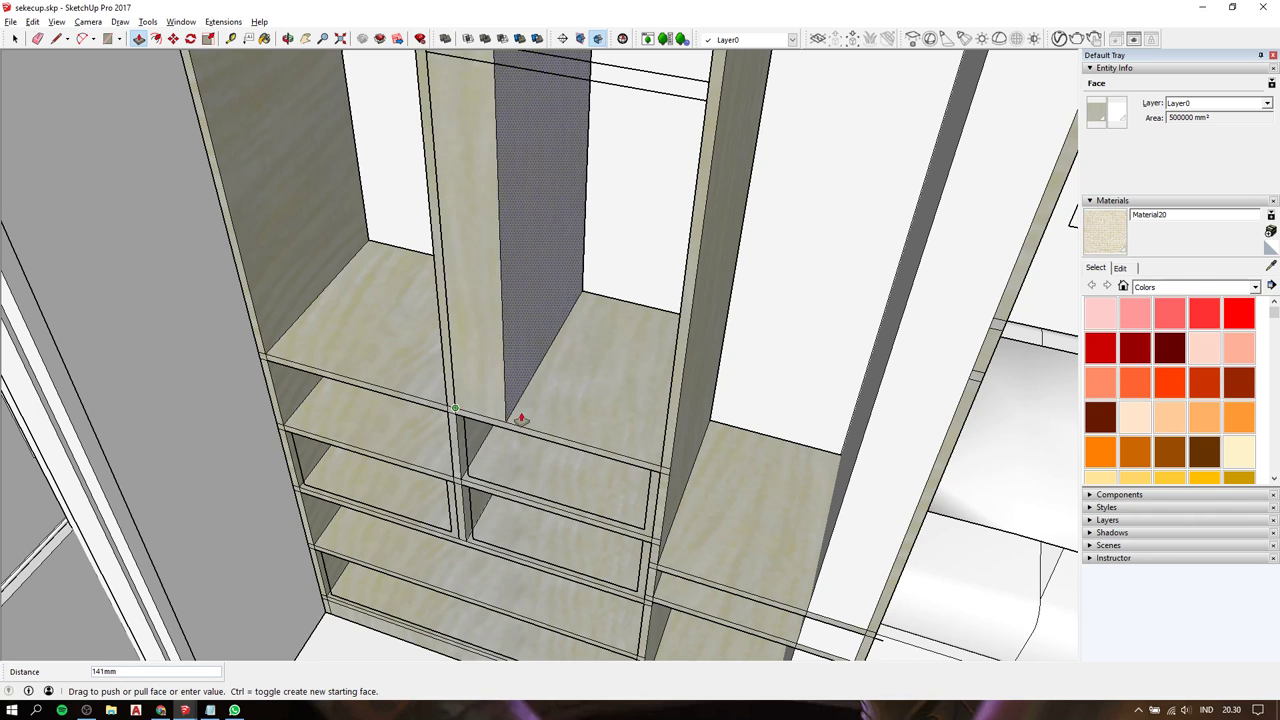
{"action": "key", "text": "space"}
Select the whole cabinet group and bring the lower-floor rooms into view.
{"action": "mouse_move", "coordinate": [515, 375]}
{"action": "middle_mouse_down"}
{"action": "mouse_move", "coordinate": [638, 312]}
{"action": "mouse_move", "coordinate": [583, 377]}
{"action": "middle_mouse_up"}
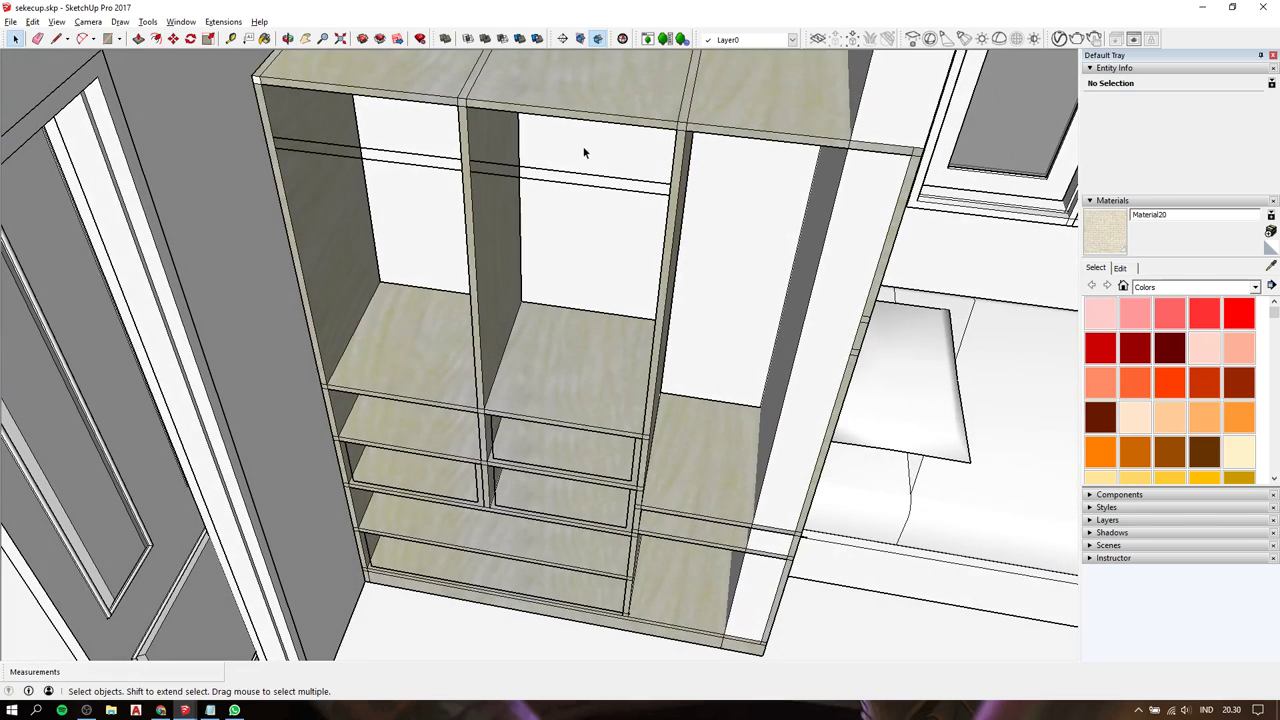
{"action": "triple_click", "coordinate": [568, 220]}
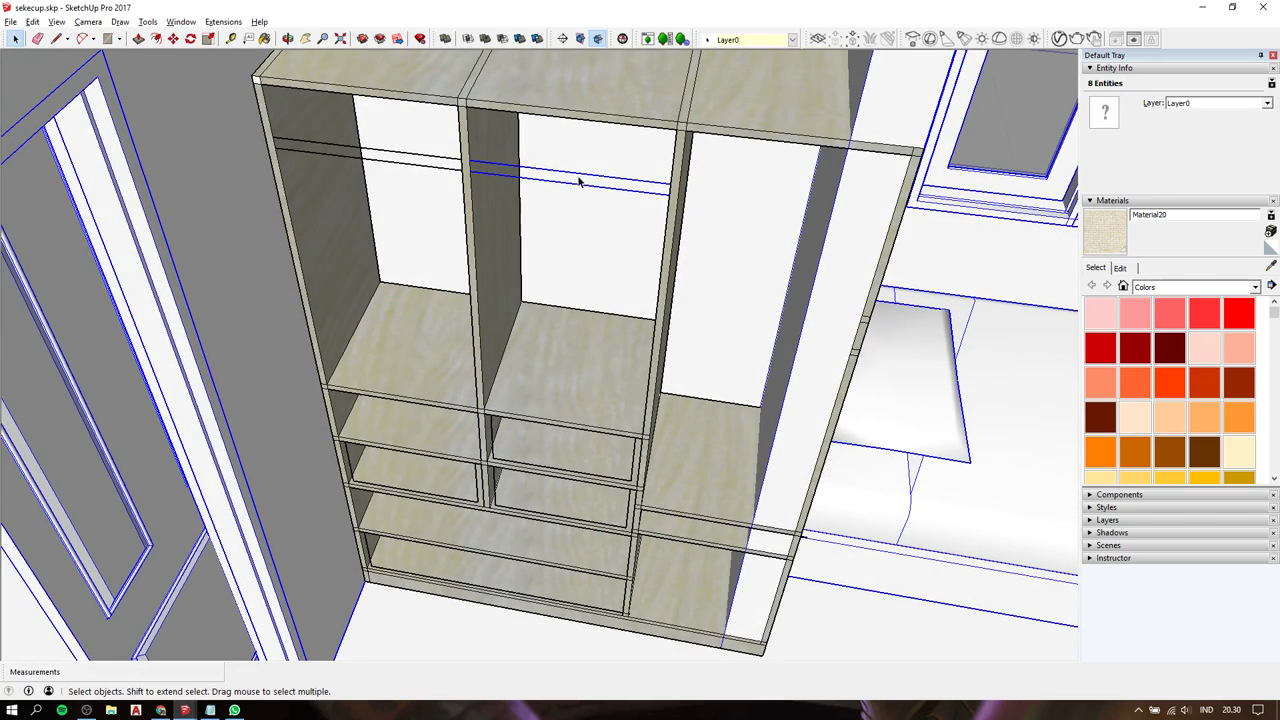
{"action": "left_click", "coordinate": [578, 181]}
{"action": "scroll", "coordinate": [586, 225], "scroll_direction": "down", "scroll_amount": 5}
{"action": "middle_click_drag", "start_coordinate": [586, 237], "coordinate": [637, 325]}
{"action": "scroll", "coordinate": [638, 331], "scroll_direction": "down", "scroll_amount": 5}
{"action": "scroll", "coordinate": [636, 327], "scroll_direction": "down", "scroll_amount": 2}
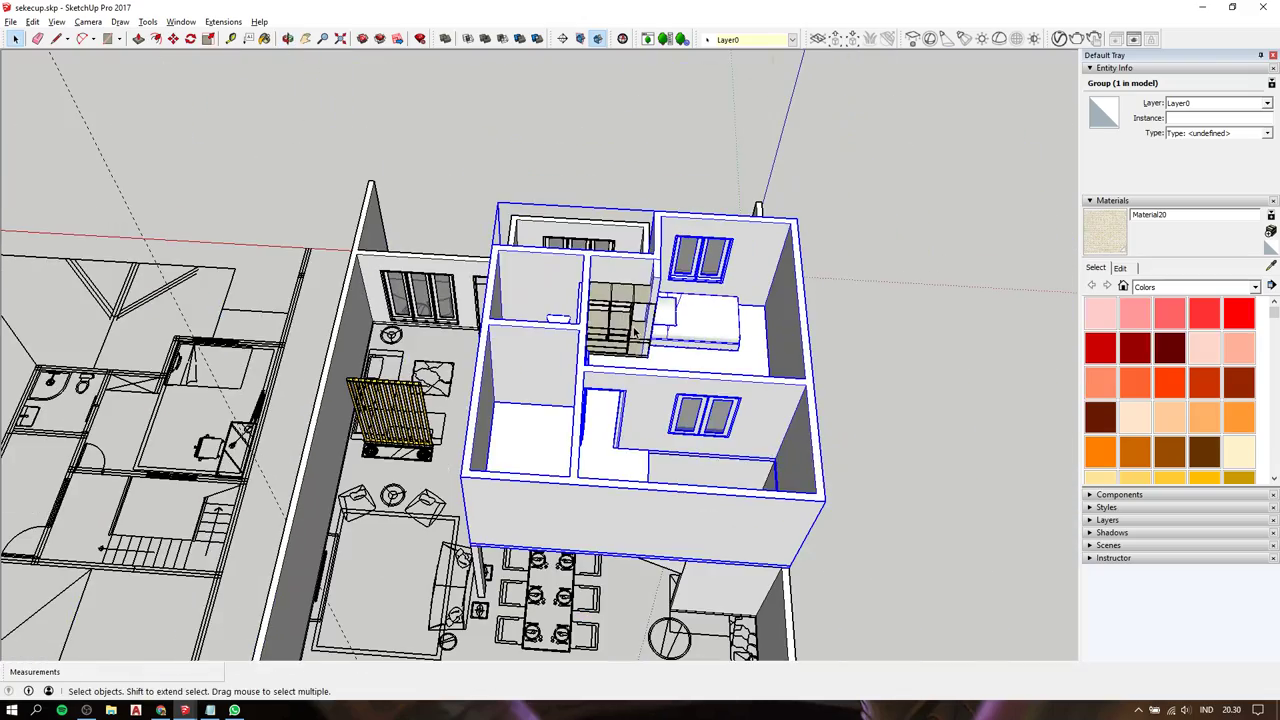
{"action": "mouse_move", "coordinate": [586, 395]}
{"action": "middle_mouse_down", "text": "shift"}
{"action": "mouse_move", "coordinate": [566, 200]}
{"action": "mouse_move", "coordinate": [560, 330]}
{"action": "mouse_move", "coordinate": [140, 265]}
{"action": "mouse_move", "coordinate": [454, 328]}
{"action": "middle_mouse_up", "text": "shift"}
{"action": "scroll", "coordinate": [560, 330], "scroll_direction": "up", "scroll_amount": 3}
{"action": "scroll", "coordinate": [580, 312], "scroll_direction": "up", "scroll_amount": 3}
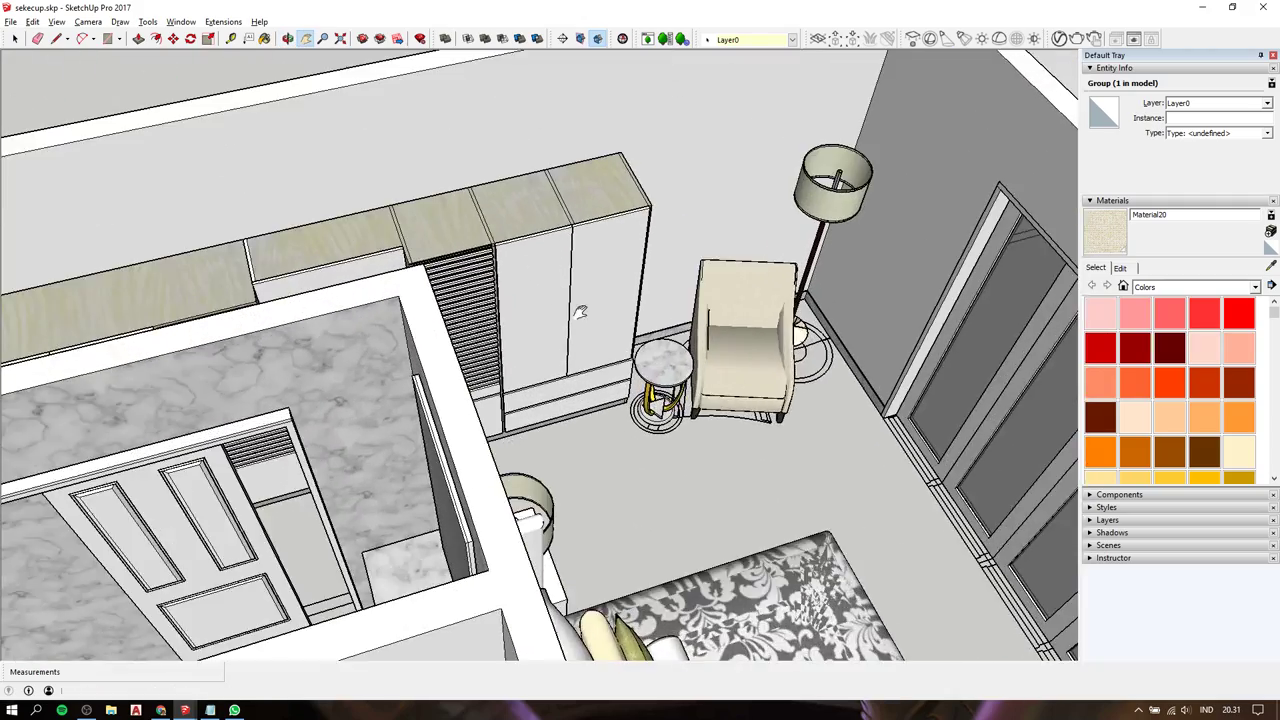
{"action": "scroll", "coordinate": [481, 267], "scroll_direction": "up", "scroll_amount": 3}
Select the wardrobe group and its left door panel, then bring the bedroom block into view.
{"action": "left_click", "coordinate": [486, 250]}
{"action": "left_click", "coordinate": [508, 116]}
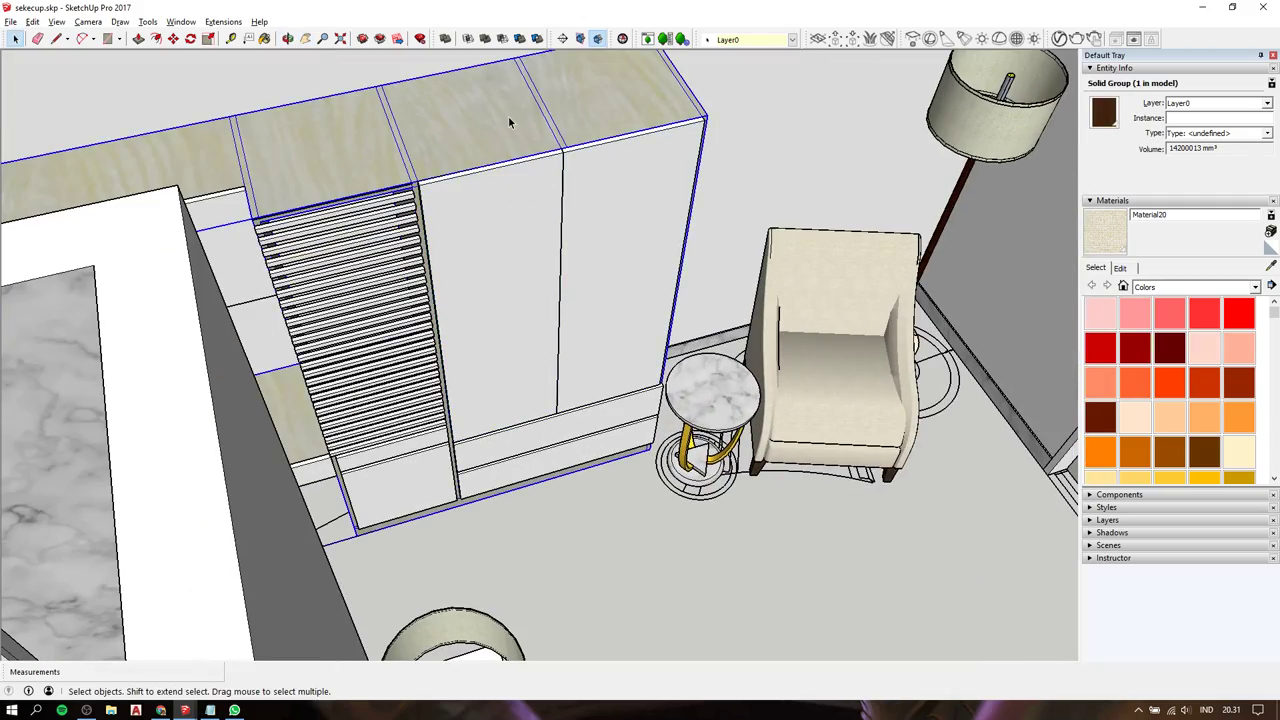
{"action": "left_click", "coordinate": [499, 225]}
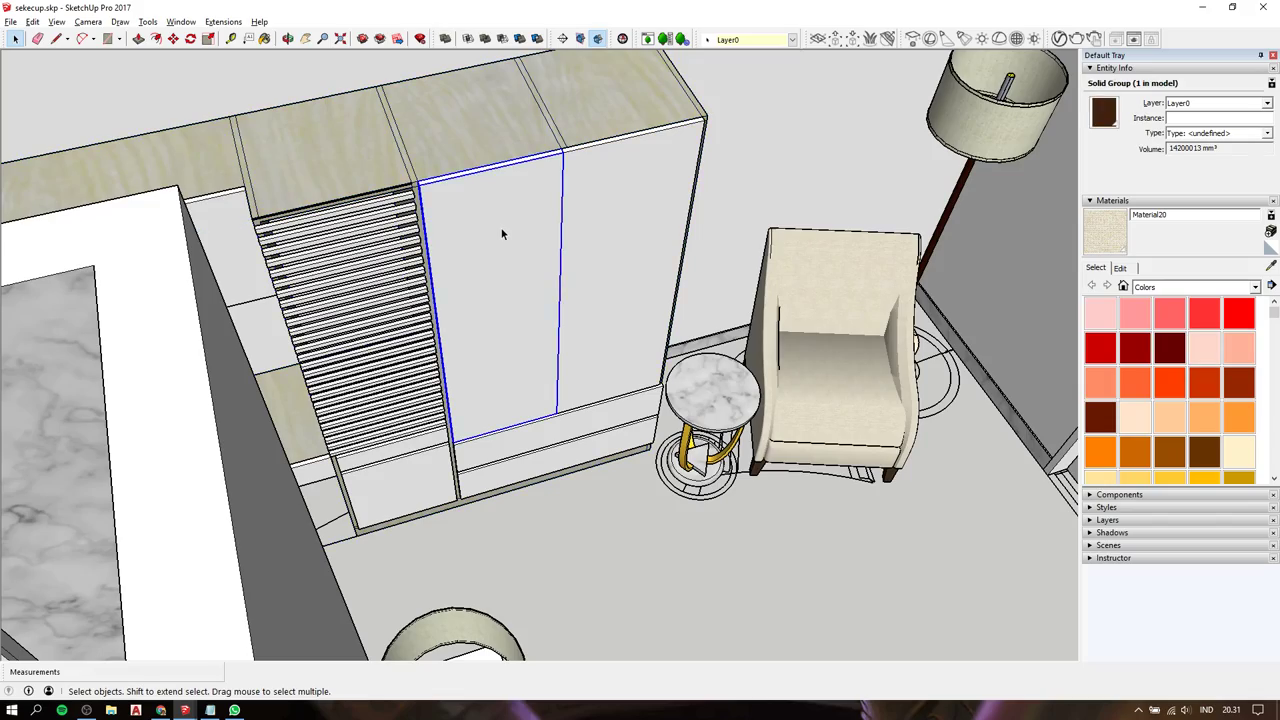
{"action": "mouse_move", "coordinate": [504, 237]}
{"action": "middle_mouse_down"}
{"action": "mouse_move", "coordinate": [410, 262]}
{"action": "mouse_move", "coordinate": [600, 300]}
{"action": "middle_mouse_up"}
{"action": "scroll", "coordinate": [410, 258], "scroll_direction": "down", "scroll_amount": 3}
{"action": "scroll", "coordinate": [410, 258], "scroll_direction": "down", "scroll_amount": 5}
{"action": "scroll", "coordinate": [894, 327], "scroll_direction": "up", "scroll_amount": 6}
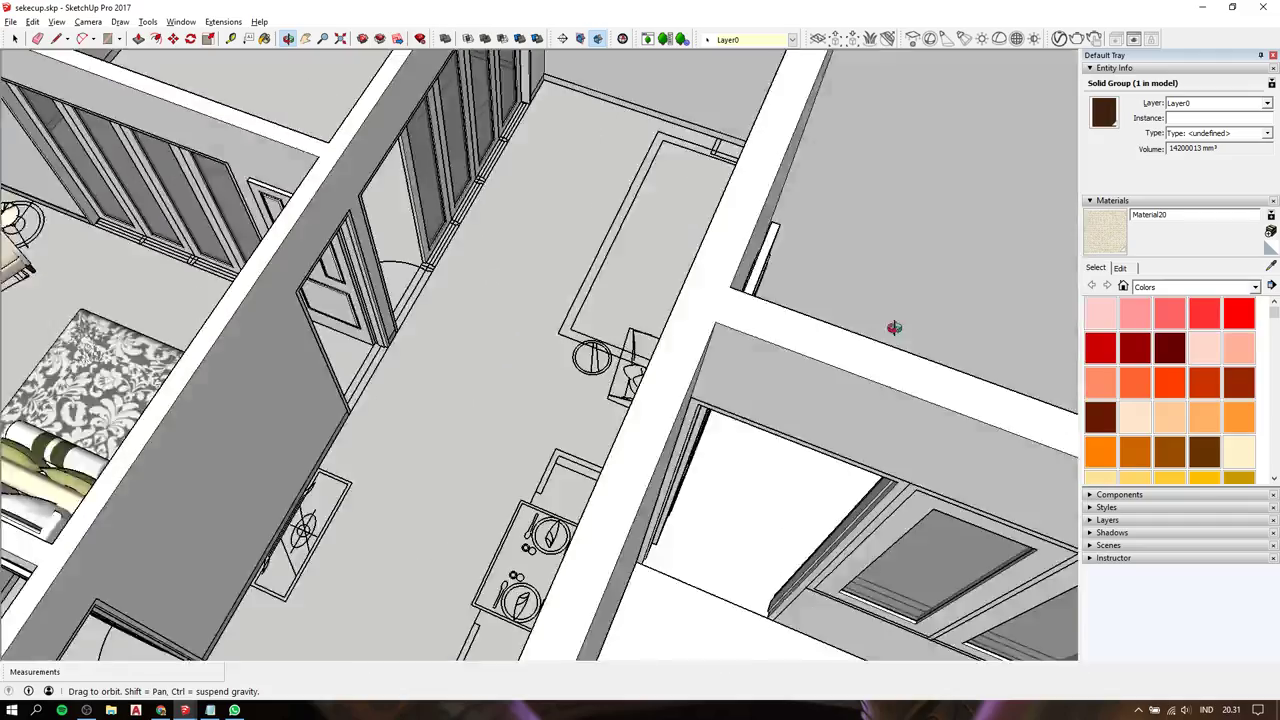
{"action": "mouse_move", "coordinate": [894, 327]}
{"action": "middle_mouse_down"}
{"action": "mouse_move", "coordinate": [860, 420]}
{"action": "mouse_move", "coordinate": [702, 580]}
{"action": "middle_mouse_up"}
{"action": "scroll", "coordinate": [860, 420], "scroll_direction": "down", "scroll_amount": 4}
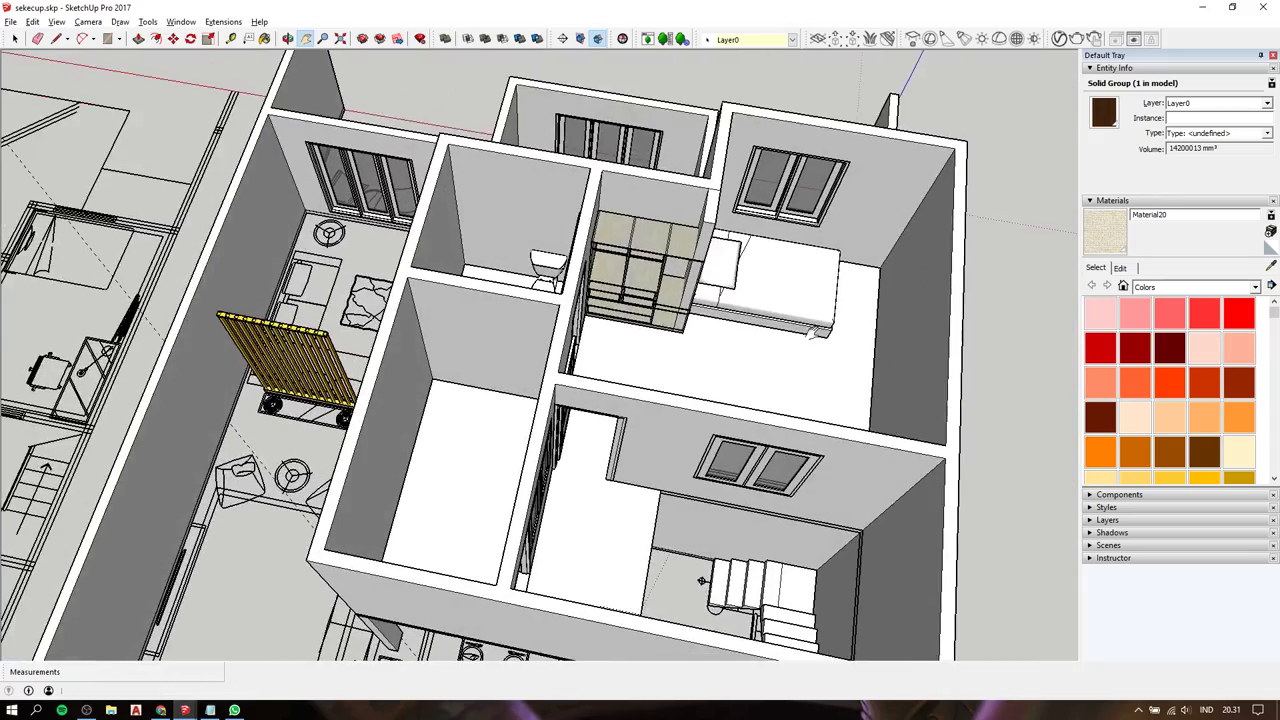
{"action": "scroll", "coordinate": [690, 330], "scroll_direction": "up", "scroll_amount": 5}
Scale the upper-floor wardrobe along its width to 0.89.
{"action": "scroll", "coordinate": [600, 250], "scroll_direction": "up", "scroll_amount": 1}
{"action": "key", "text": "space"}
{"action": "left_click", "coordinate": [566, 200]}
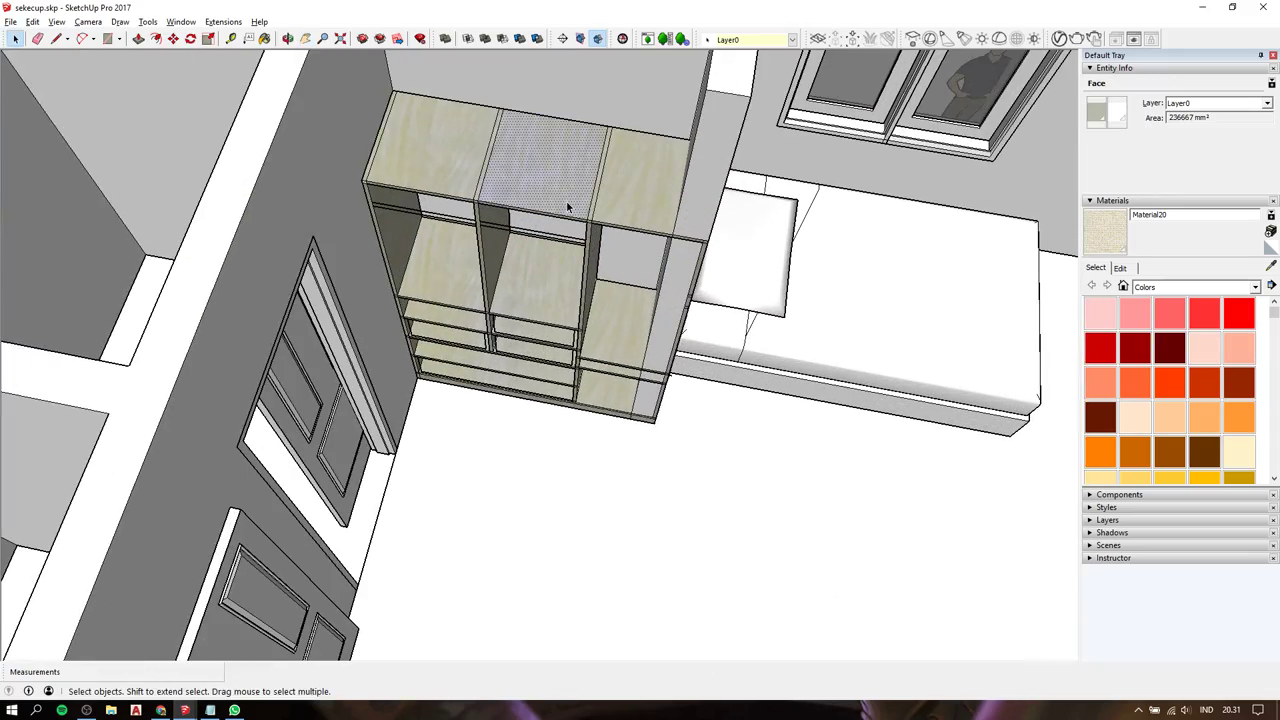
{"action": "triple_click", "coordinate": [566, 200]}
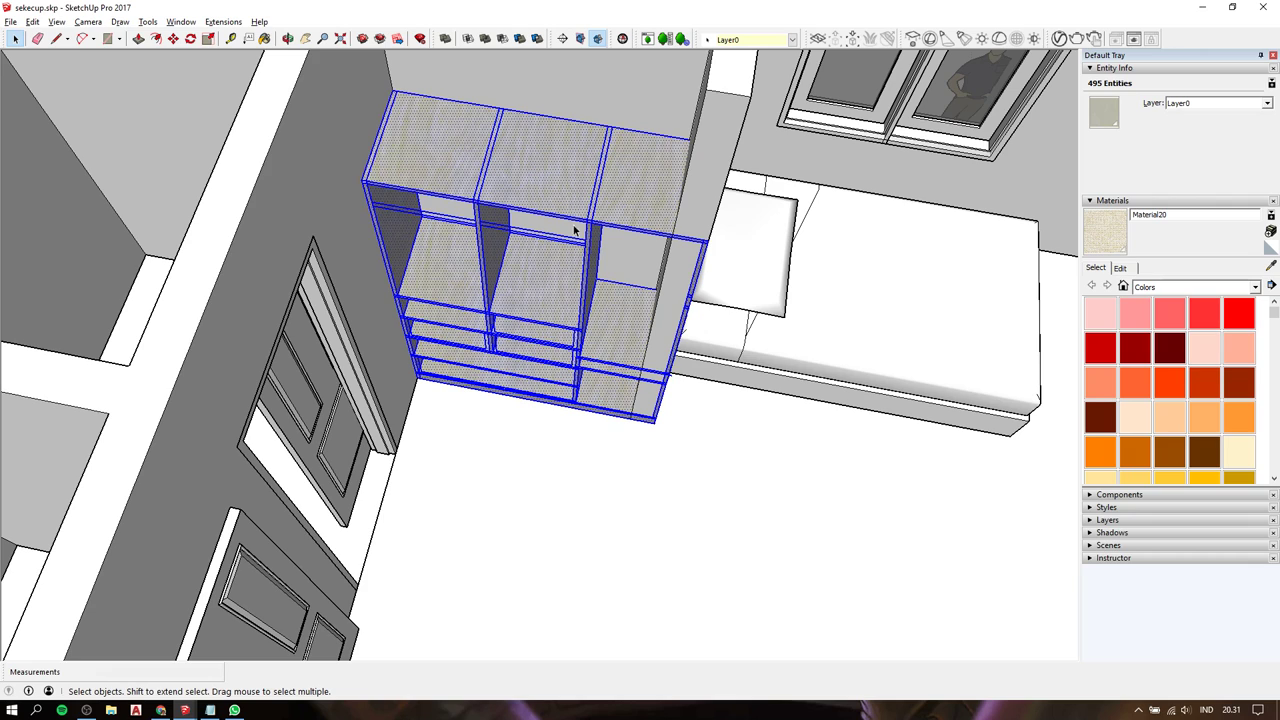
{"action": "key", "text": "s"}
{"action": "middle_click_drag", "start_coordinate": [712, 356], "coordinate": [700, 345]}
{"action": "left_click_drag", "start_coordinate": [676, 340], "coordinate": [647, 172]}
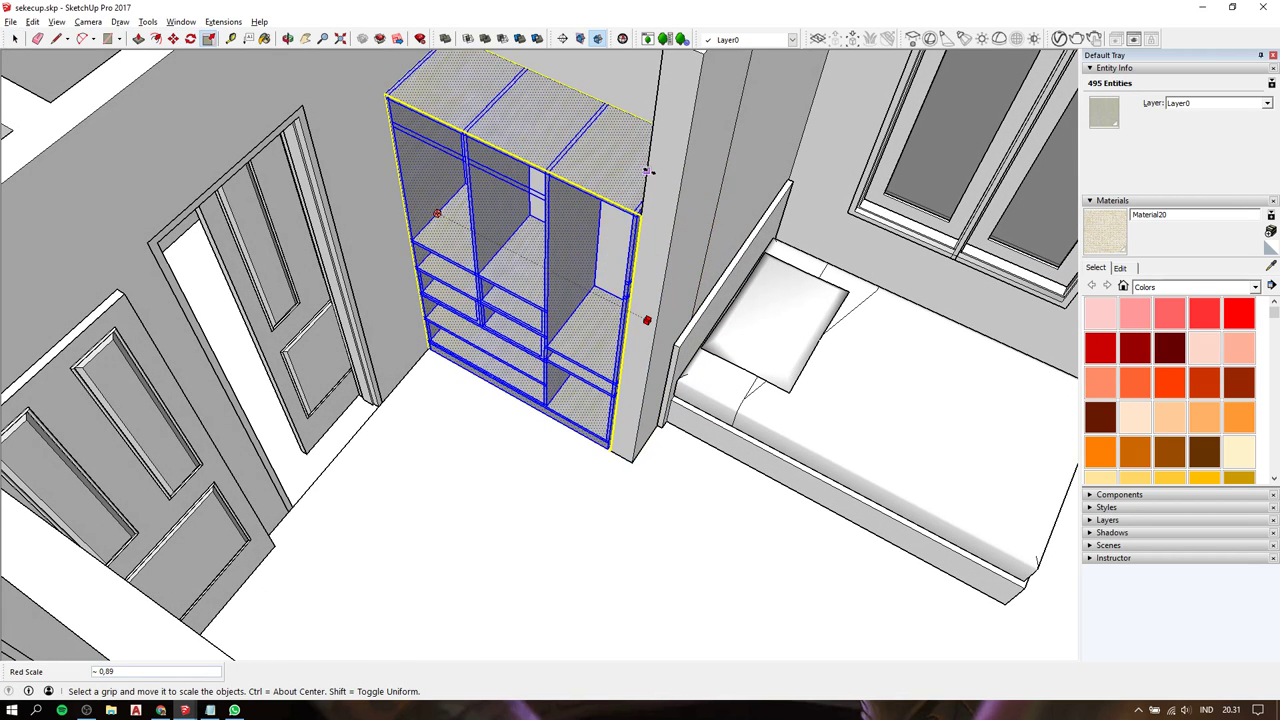
{"action": "key", "text": "space"}
Select the upper floor and orbit around to the ground-floor bedroom.
{"action": "scroll", "coordinate": [575, 218], "scroll_direction": "down", "scroll_amount": 5}
{"action": "middle_click_drag", "start_coordinate": [600, 260], "coordinate": [789, 286]}
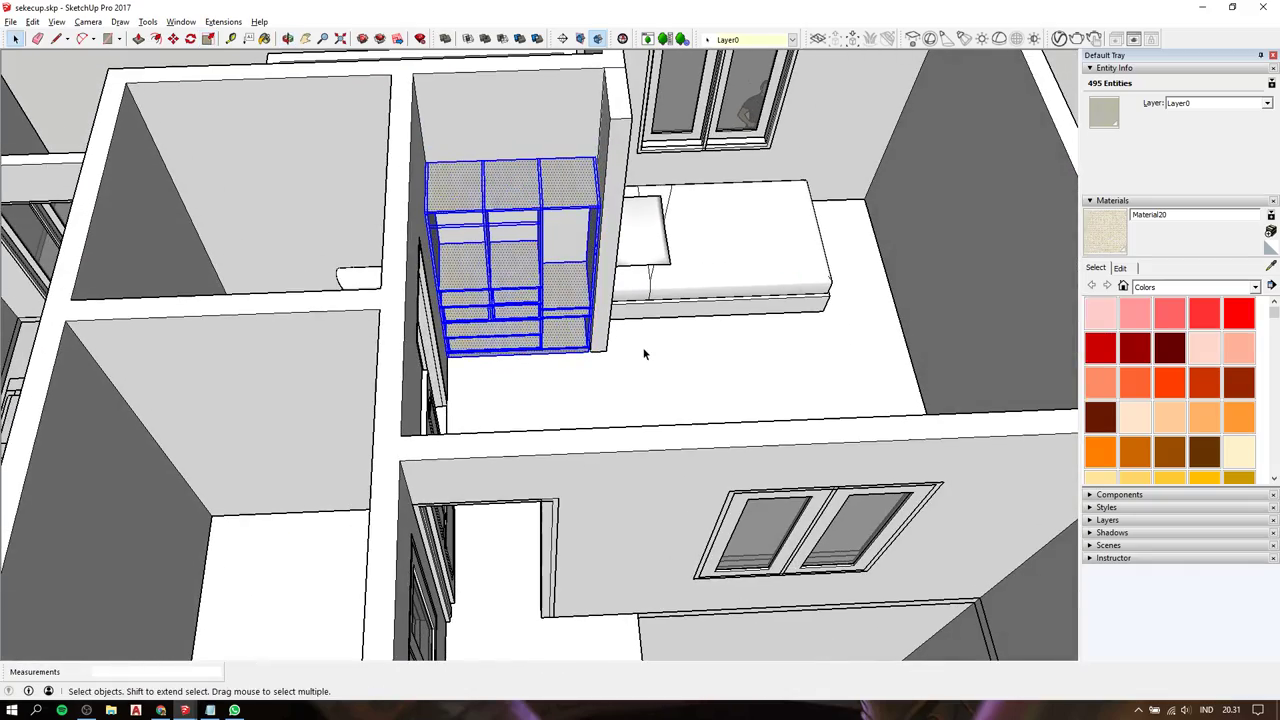
{"action": "left_click", "coordinate": [651, 355]}
{"action": "mouse_move", "coordinate": [686, 343]}
{"action": "middle_mouse_down"}
{"action": "mouse_move", "coordinate": [443, 366]}
{"action": "mouse_move", "coordinate": [434, 509]}
{"action": "mouse_move", "coordinate": [447, 521]}
{"action": "mouse_move", "coordinate": [766, 371]}
{"action": "mouse_move", "coordinate": [640, 290]}
{"action": "middle_mouse_up"}
{"action": "scroll", "coordinate": [589, 229], "scroll_direction": "up", "scroll_amount": 5}
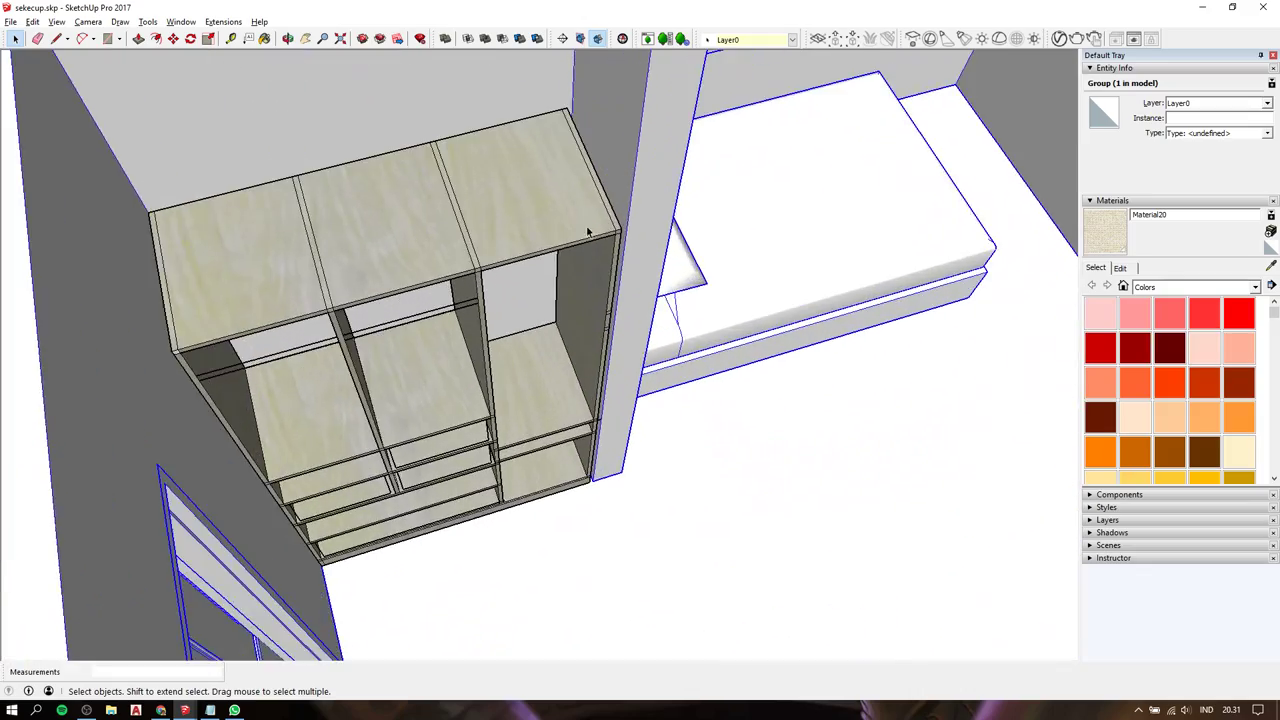
{"action": "middle_click_drag", "start_coordinate": [589, 229], "coordinate": [681, 230]}
{"action": "scroll", "coordinate": [680, 230], "scroll_direction": "down", "scroll_amount": 4}
{"action": "scroll", "coordinate": [608, 243], "scroll_direction": "down", "scroll_amount": 3}
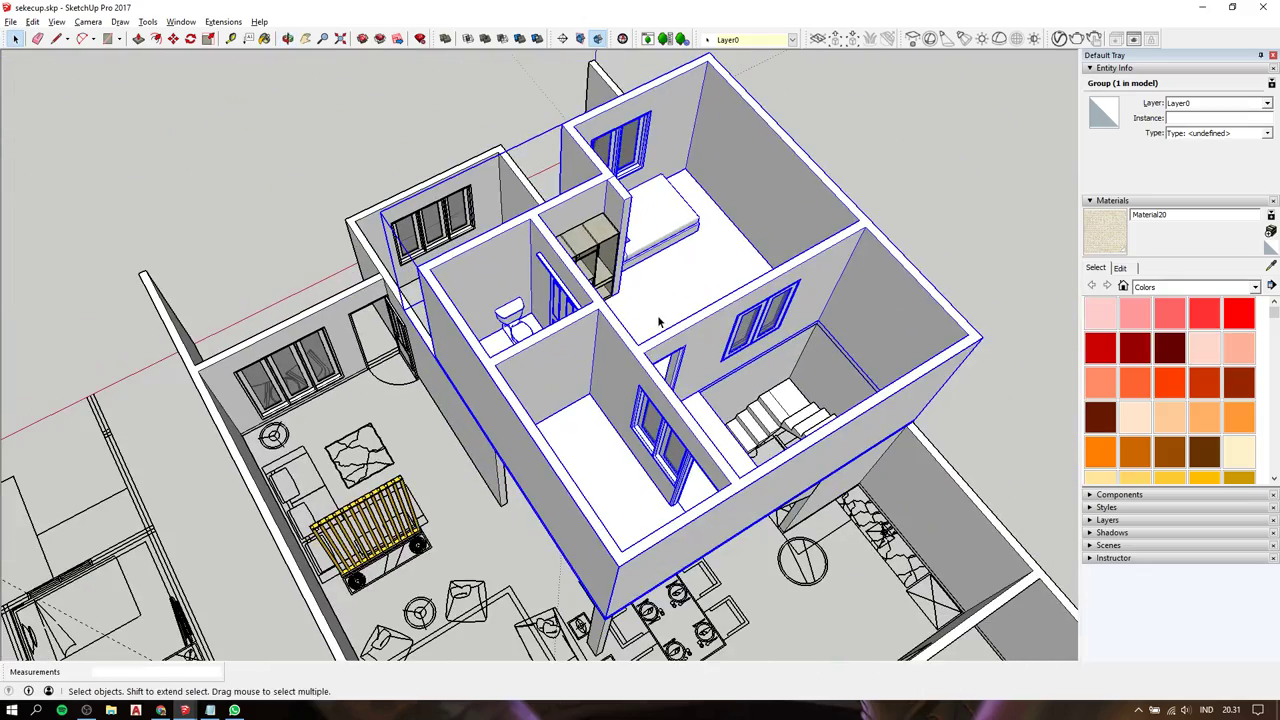
{"action": "scroll", "coordinate": [640, 330], "scroll_direction": "up", "scroll_amount": 5}
{"action": "mouse_move", "coordinate": [640, 330]}
{"action": "middle_mouse_down"}
{"action": "mouse_move", "coordinate": [592, 341]}
{"action": "mouse_move", "coordinate": [749, 380]}
{"action": "middle_mouse_up"}
{"action": "scroll", "coordinate": [700, 375], "scroll_direction": "up", "scroll_amount": 5}
Select the ground-floor slatted wardrobe units, including the lower panel below the slats.
{"action": "left_click", "coordinate": [614, 310]}
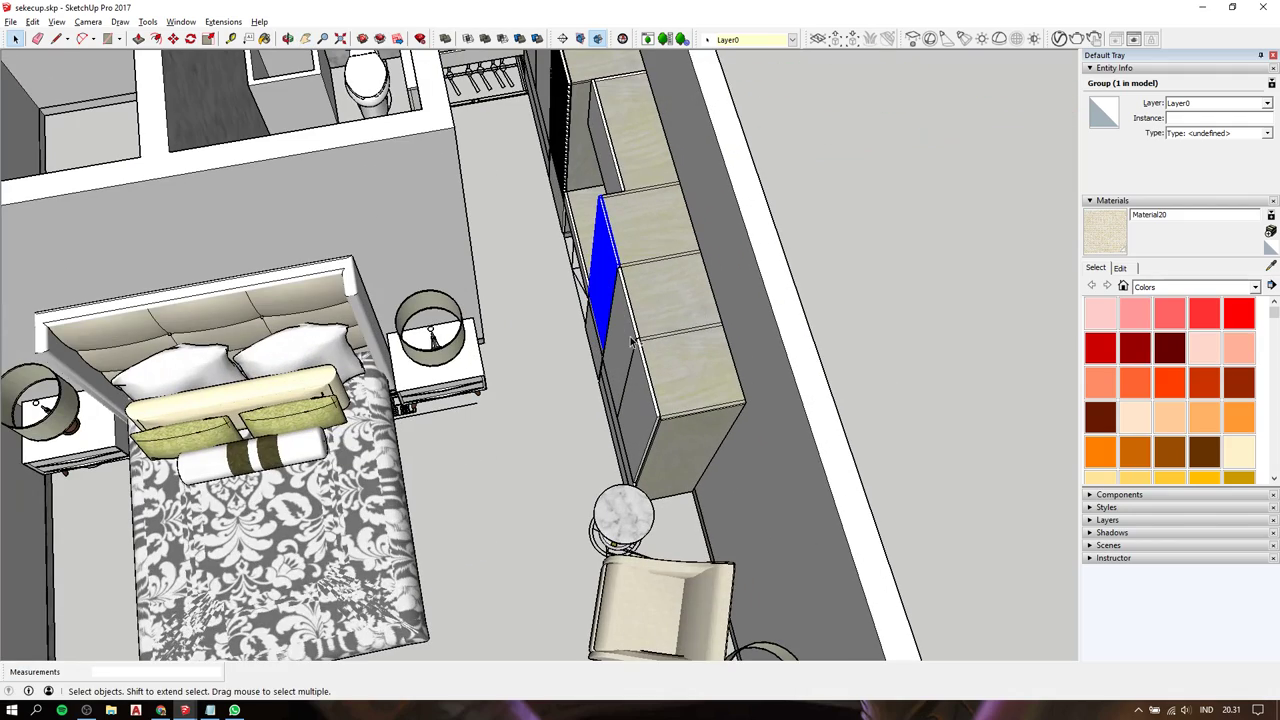
{"action": "left_click", "coordinate": [633, 408], "text": "shift"}
{"action": "middle_click_drag", "start_coordinate": [633, 408], "coordinate": [600, 340]}
{"action": "scroll", "coordinate": [581, 308], "scroll_direction": "up", "scroll_amount": 5}
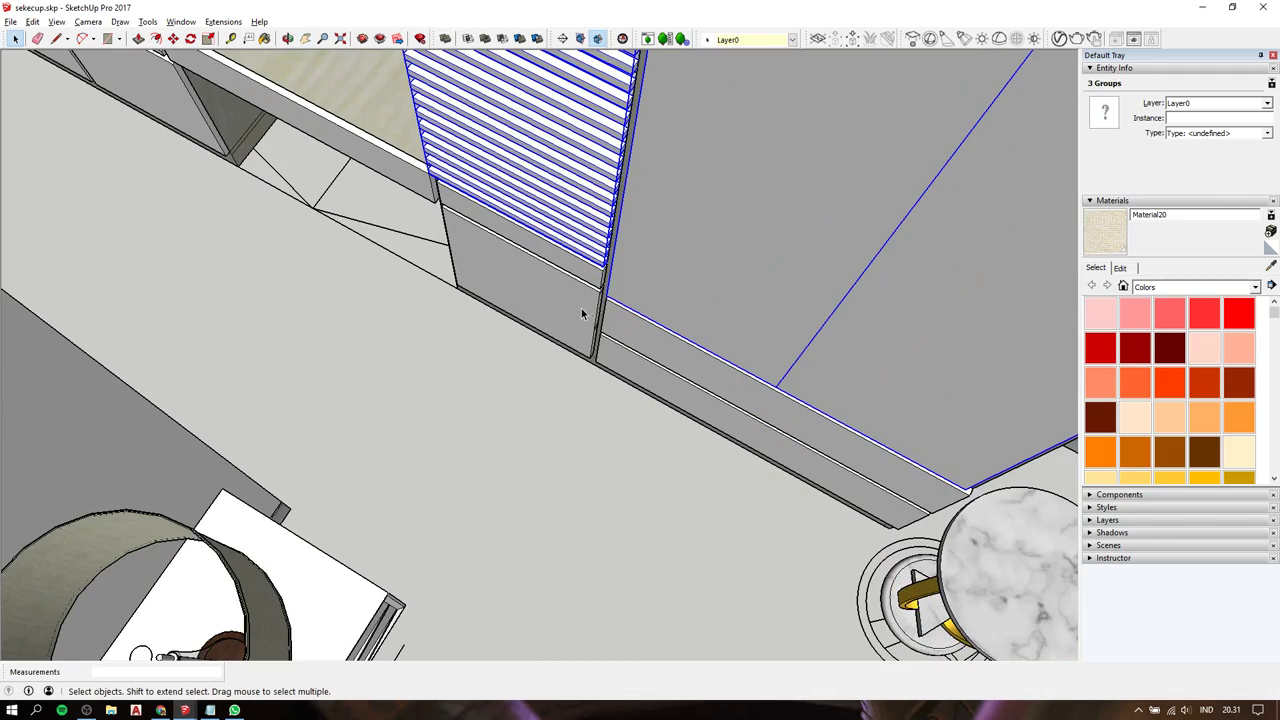
{"action": "left_click", "coordinate": [584, 272], "text": "shift"}
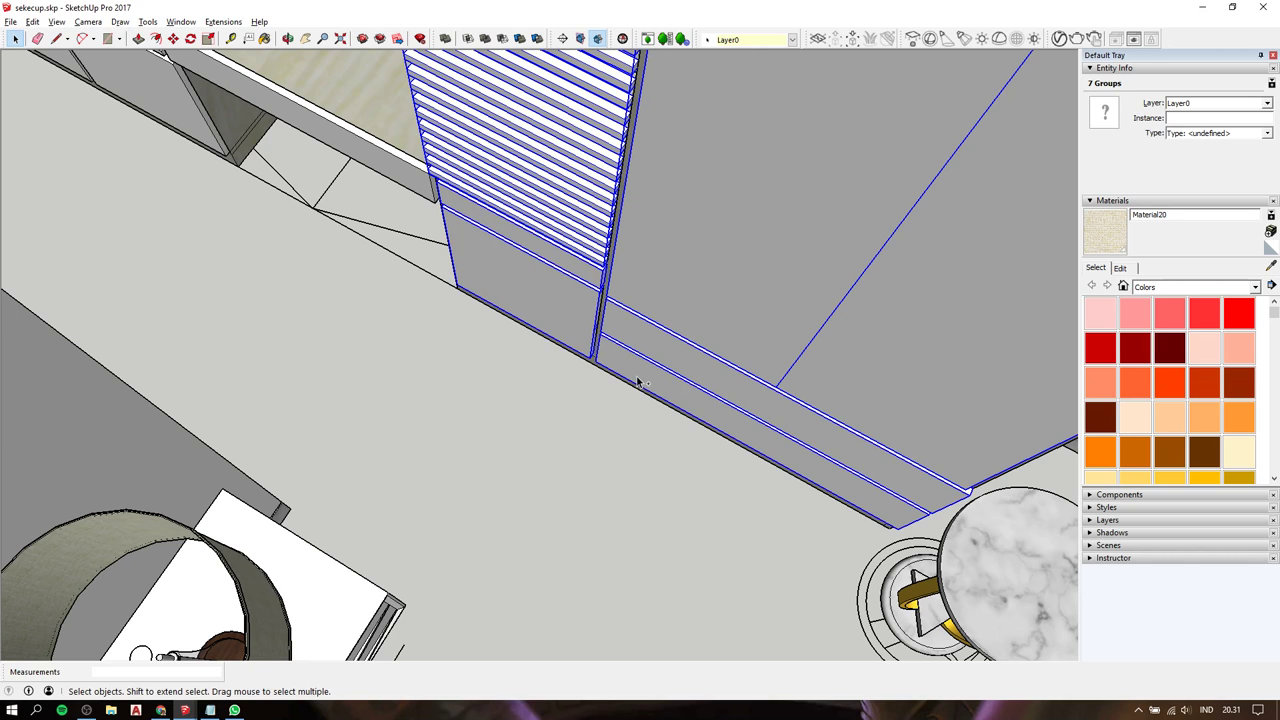
{"action": "scroll", "coordinate": [636, 368], "scroll_direction": "down", "scroll_amount": 5}
{"action": "scroll", "coordinate": [636, 368], "scroll_direction": "down", "scroll_amount": 3}
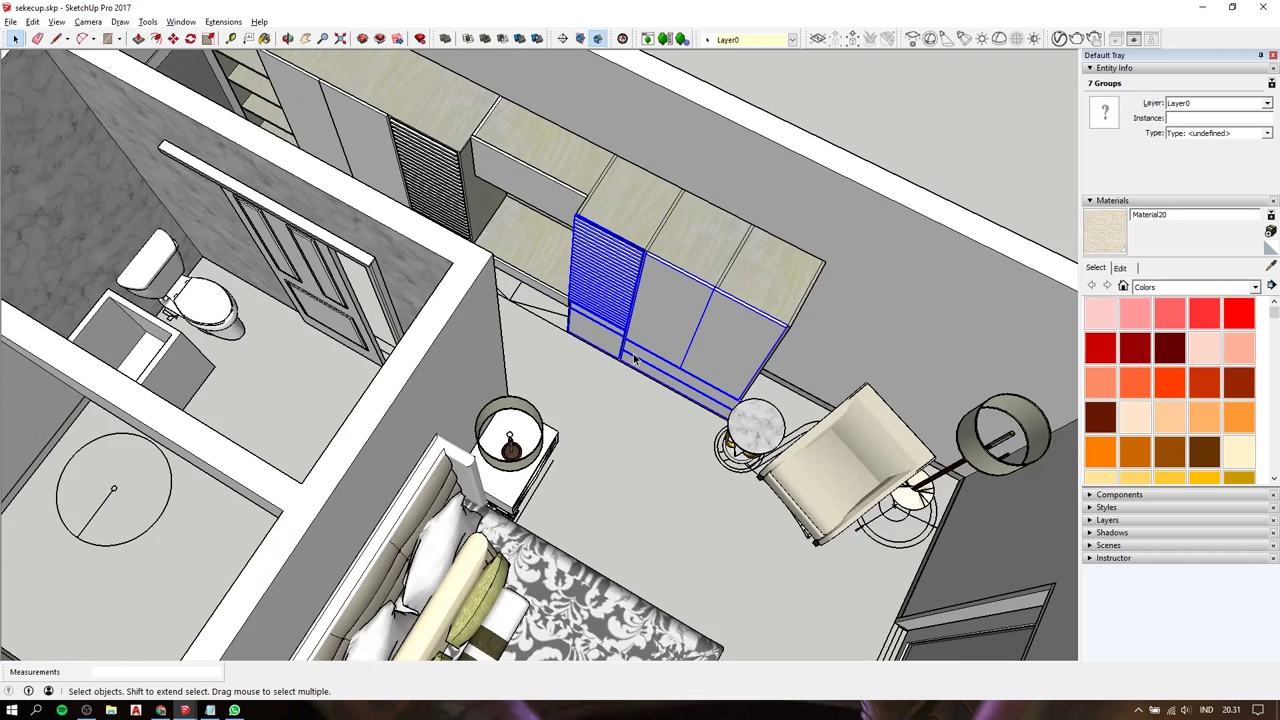
{"action": "scroll", "coordinate": [636, 368], "scroll_direction": "down", "scroll_amount": 3}
{"action": "mouse_move", "coordinate": [636, 368]}
{"action": "middle_mouse_down"}
{"action": "mouse_move", "coordinate": [28, 403]}
{"action": "mouse_move", "coordinate": [316, 508]}
{"action": "mouse_move", "coordinate": [417, 420]}
{"action": "mouse_move", "coordinate": [257, 380]}
{"action": "middle_mouse_up"}
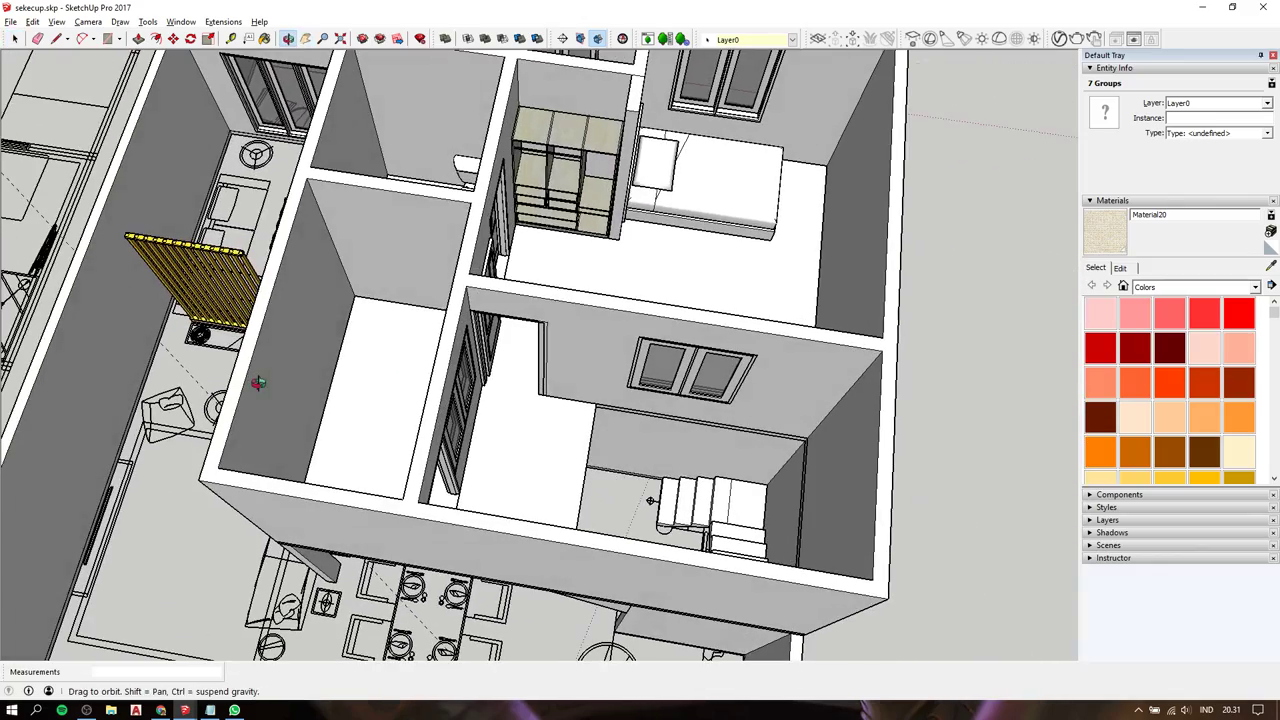
Paste a copy of the slatted wardrobe and drop it in the upper bedroom.
{"action": "key", "text": "ctrl+v"}
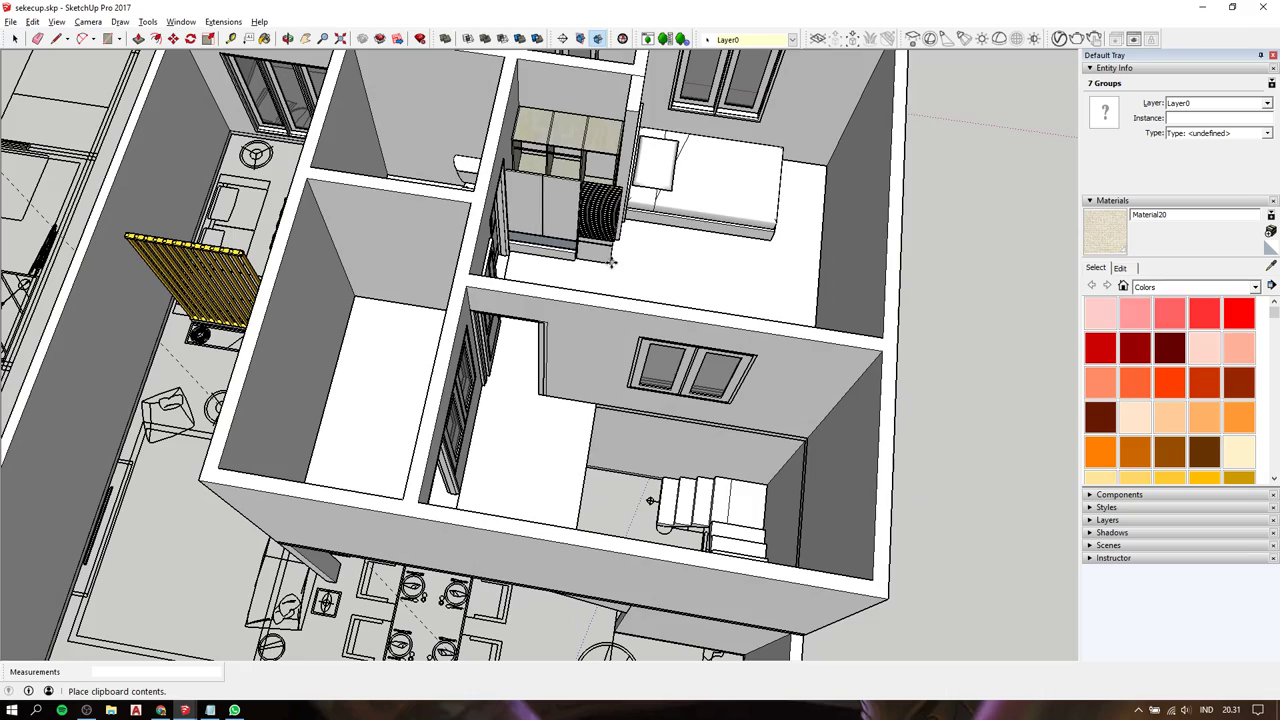
{"action": "left_click", "coordinate": [636, 265]}
{"action": "right_click", "coordinate": [623, 251]}
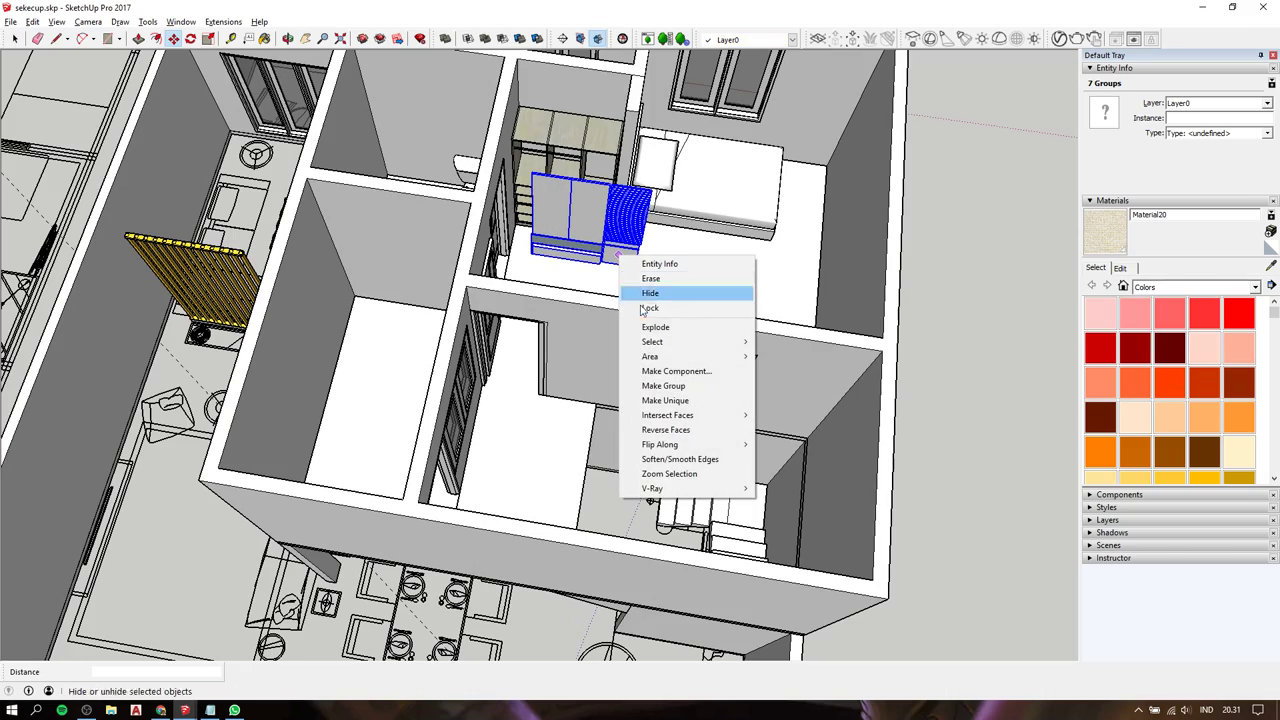
{"action": "key", "text": "Escape"}
Move the pasted wardrobe by its corner about 488mm into the wardrobe corner.
{"action": "key", "text": "m"}
{"action": "middle_click_drag", "start_coordinate": [665, 256], "coordinate": [520, 300]}
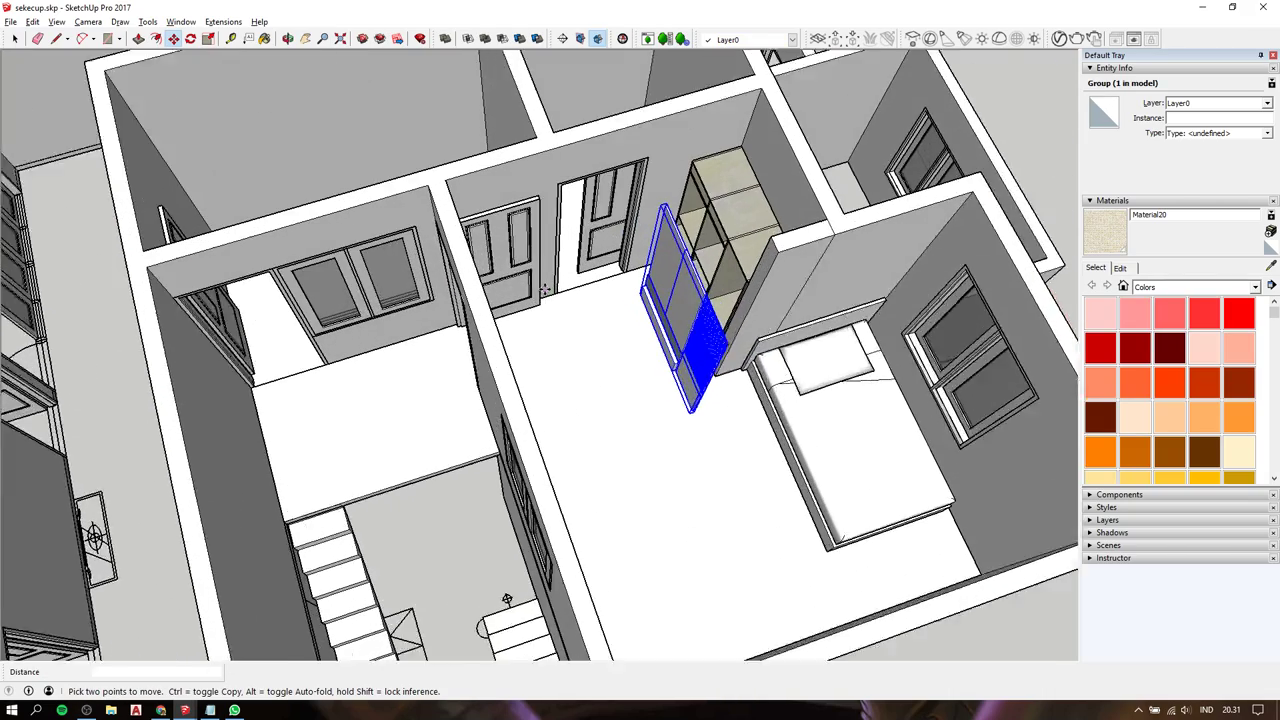
{"action": "scroll", "coordinate": [623, 306], "scroll_direction": "up", "scroll_amount": 3}
{"action": "mouse_move", "coordinate": [623, 306]}
{"action": "middle_mouse_down"}
{"action": "mouse_move", "coordinate": [894, 328]}
{"action": "mouse_move", "coordinate": [820, 314]}
{"action": "middle_mouse_up"}
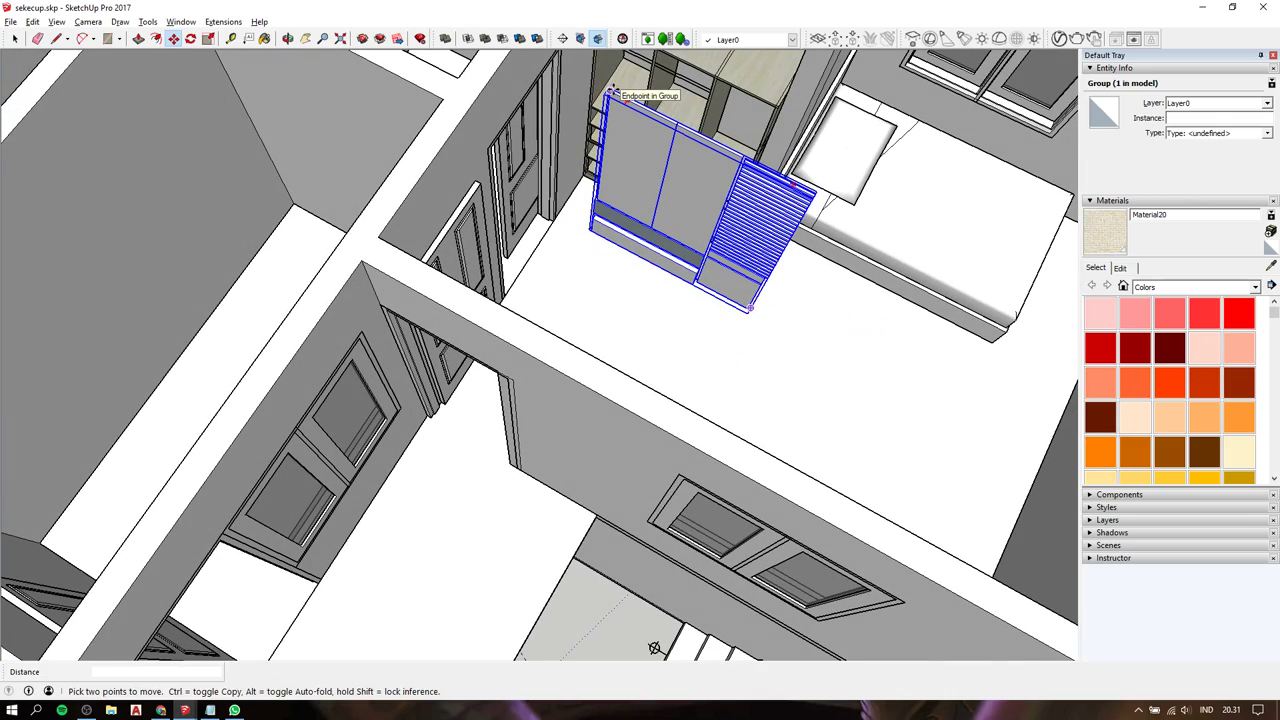
{"action": "mouse_move", "coordinate": [612, 88]}
{"action": "middle_mouse_down", "text": "shift"}
{"action": "mouse_move", "coordinate": [591, 398]}
{"action": "mouse_move", "coordinate": [543, 422]}
{"action": "middle_mouse_up", "text": "shift"}
{"action": "scroll", "coordinate": [591, 398], "scroll_direction": "up", "scroll_amount": 3}
{"action": "scroll", "coordinate": [591, 398], "scroll_direction": "up", "scroll_amount": 3}
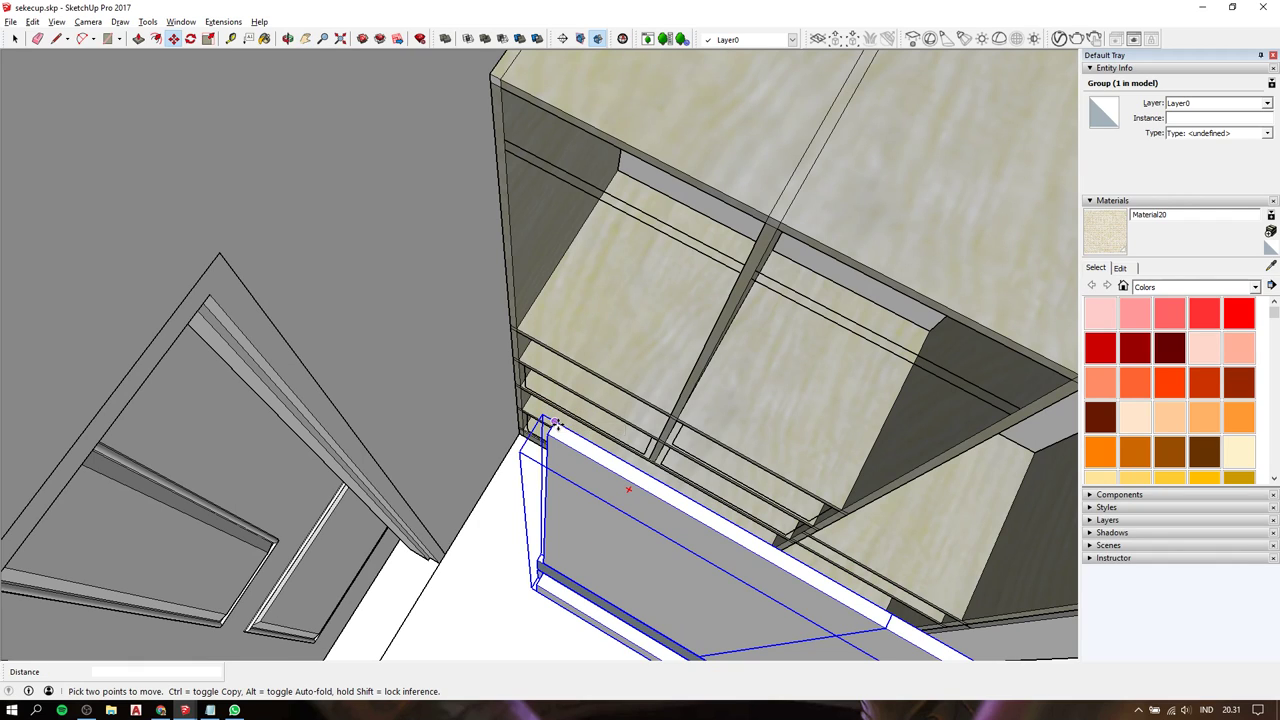
{"action": "left_click", "coordinate": [553, 421]}
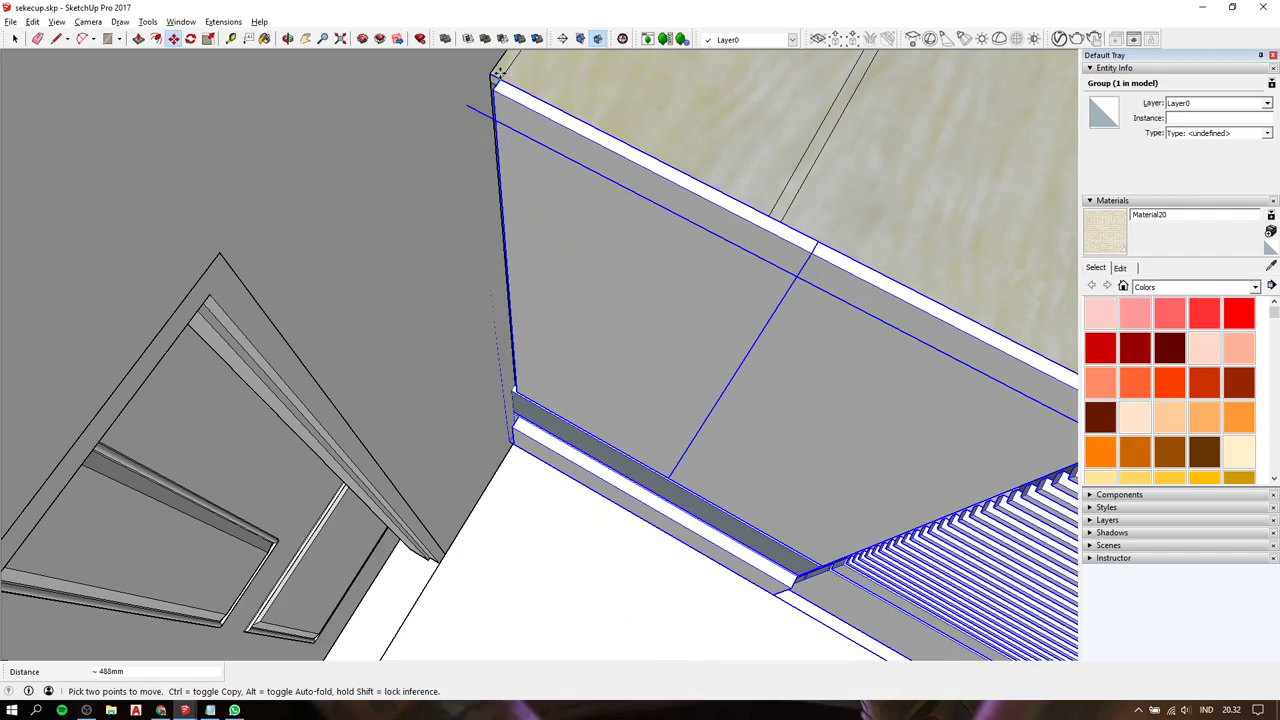
{"action": "scroll", "coordinate": [498, 75], "scroll_direction": "down", "scroll_amount": 3}
{"action": "mouse_move", "coordinate": [777, 286]}
{"action": "middle_mouse_down"}
{"action": "mouse_move", "coordinate": [700, 193]}
{"action": "mouse_move", "coordinate": [905, 385]}
{"action": "middle_mouse_up"}
Scale the pasted wardrobe along red to about 0.82 width so it fits.
{"action": "key", "text": "s"}
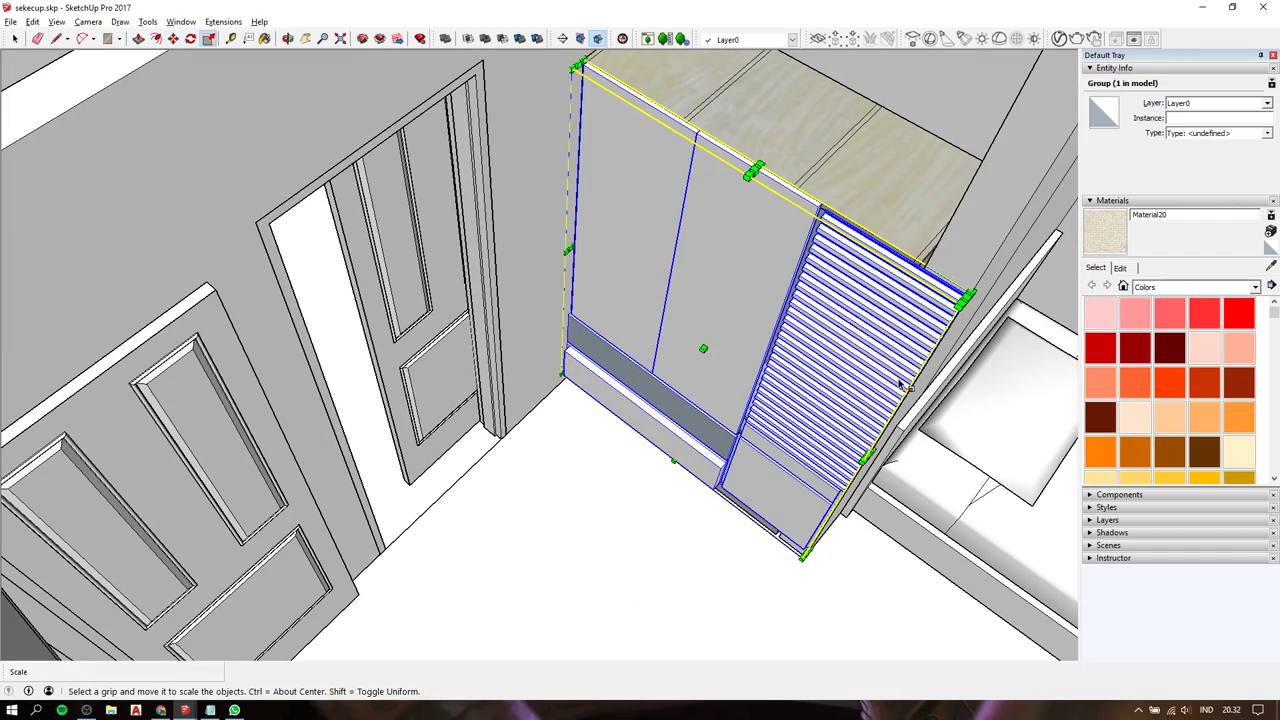
{"action": "left_click", "coordinate": [866, 458]}
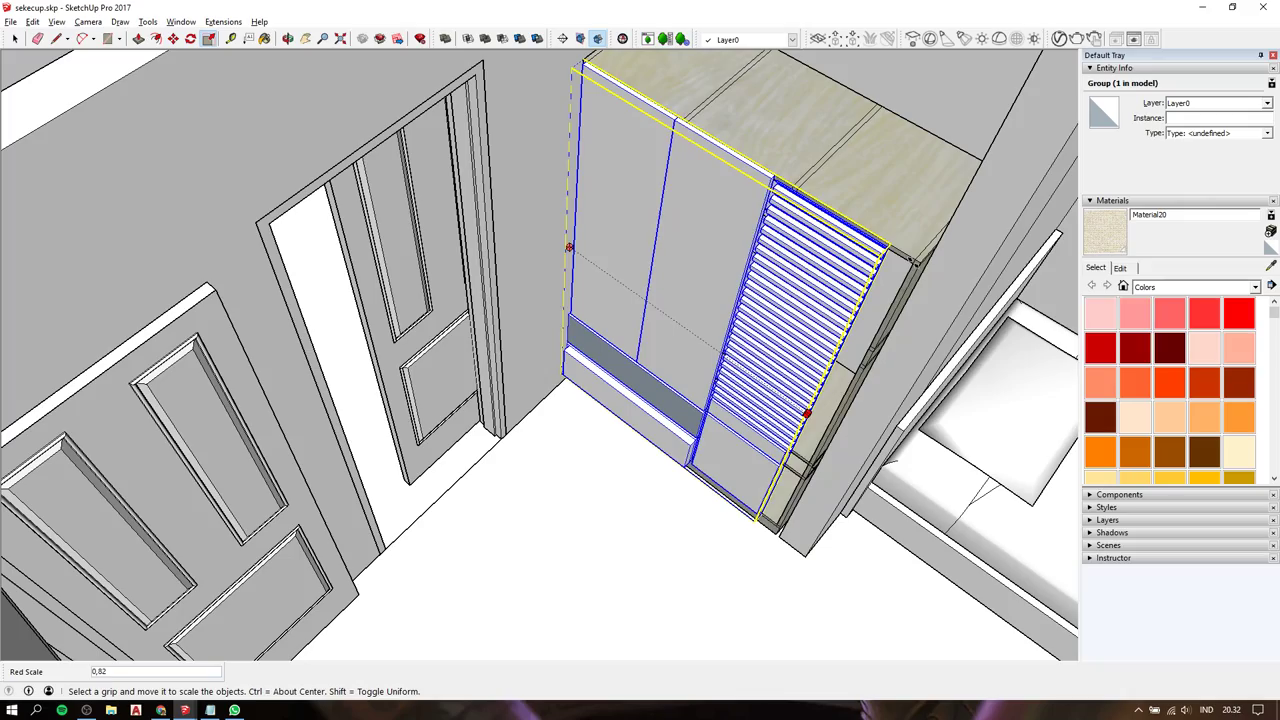
{"action": "left_click", "coordinate": [920, 262]}
{"action": "scroll", "coordinate": [915, 265], "scroll_direction": "down", "scroll_amount": 2}
{"action": "scroll", "coordinate": [905, 266], "scroll_direction": "down", "scroll_amount": 2}
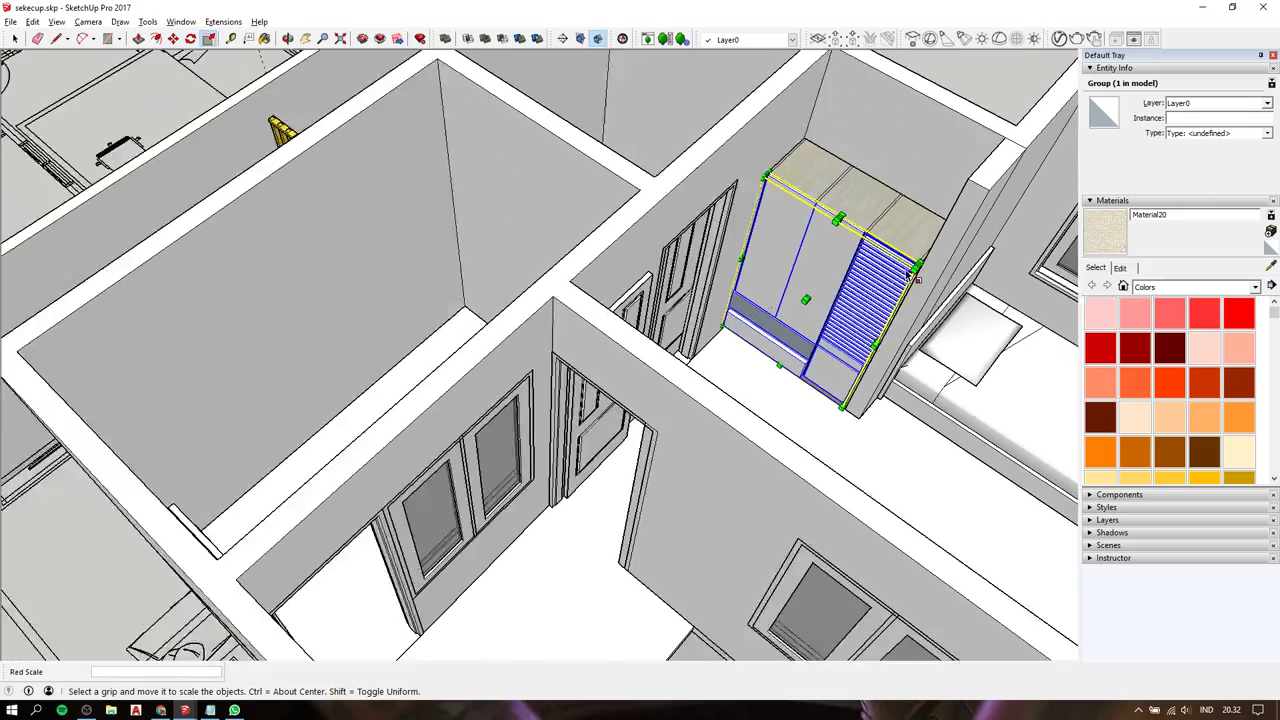
{"action": "scroll", "coordinate": [897, 268], "scroll_direction": "down", "scroll_amount": 2}
{"action": "key", "text": "space"}
{"action": "mouse_move", "coordinate": [760, 330]}
{"action": "middle_mouse_down"}
{"action": "mouse_move", "coordinate": [697, 333]}
{"action": "mouse_move", "coordinate": [814, 408]}
{"action": "mouse_move", "coordinate": [700, 434]}
{"action": "mouse_move", "coordinate": [294, 286]}
{"action": "mouse_move", "coordinate": [466, 281]}
{"action": "mouse_move", "coordinate": [630, 248]}
{"action": "mouse_move", "coordinate": [528, 340]}
{"action": "mouse_move", "coordinate": [429, 281]}
{"action": "mouse_move", "coordinate": [700, 300]}
{"action": "middle_mouse_up"}
{"action": "scroll", "coordinate": [528, 340], "scroll_direction": "up", "scroll_amount": 3}
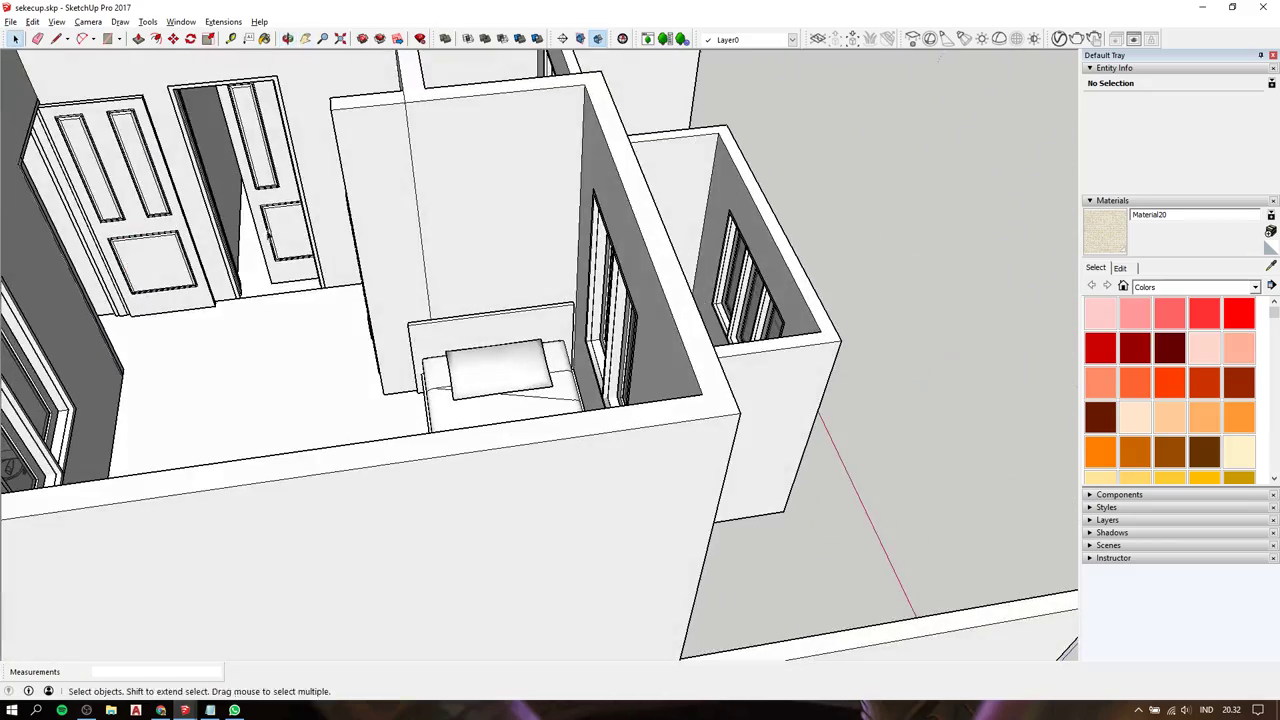
Orbit over the bedroom and stair room from several angles.
{"action": "mouse_move", "coordinate": [390, 220]}
{"action": "middle_mouse_down"}
{"action": "mouse_move", "coordinate": [669, 317]}
{"action": "mouse_move", "coordinate": [846, 342]}
{"action": "mouse_move", "coordinate": [1029, 238]}
{"action": "middle_mouse_up"}
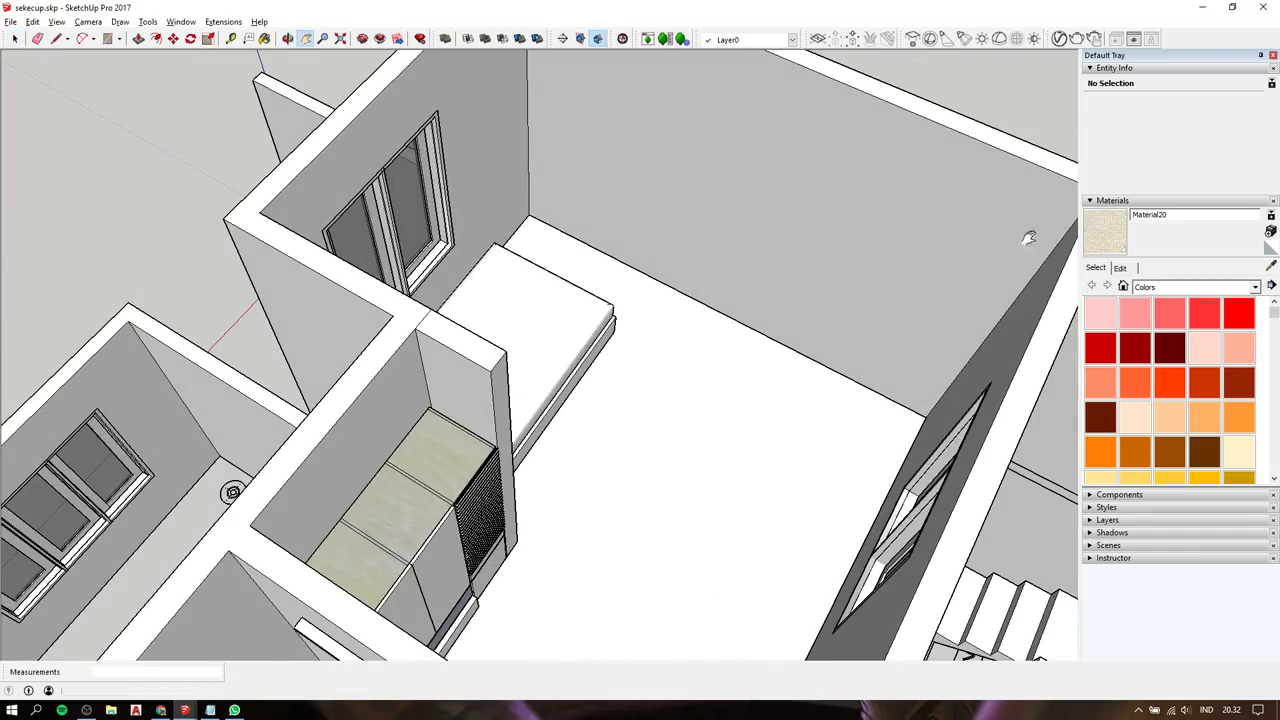
{"action": "scroll", "coordinate": [1029, 238], "scroll_direction": "down", "scroll_amount": 5}
{"action": "mouse_move", "coordinate": [734, 294]}
{"action": "middle_mouse_down"}
{"action": "mouse_move", "coordinate": [824, 310]}
{"action": "mouse_move", "coordinate": [802, 376]}
{"action": "mouse_move", "coordinate": [686, 272]}
{"action": "mouse_move", "coordinate": [762, 242]}
{"action": "middle_mouse_up"}
{"action": "scroll", "coordinate": [686, 272], "scroll_direction": "up", "scroll_amount": 5}
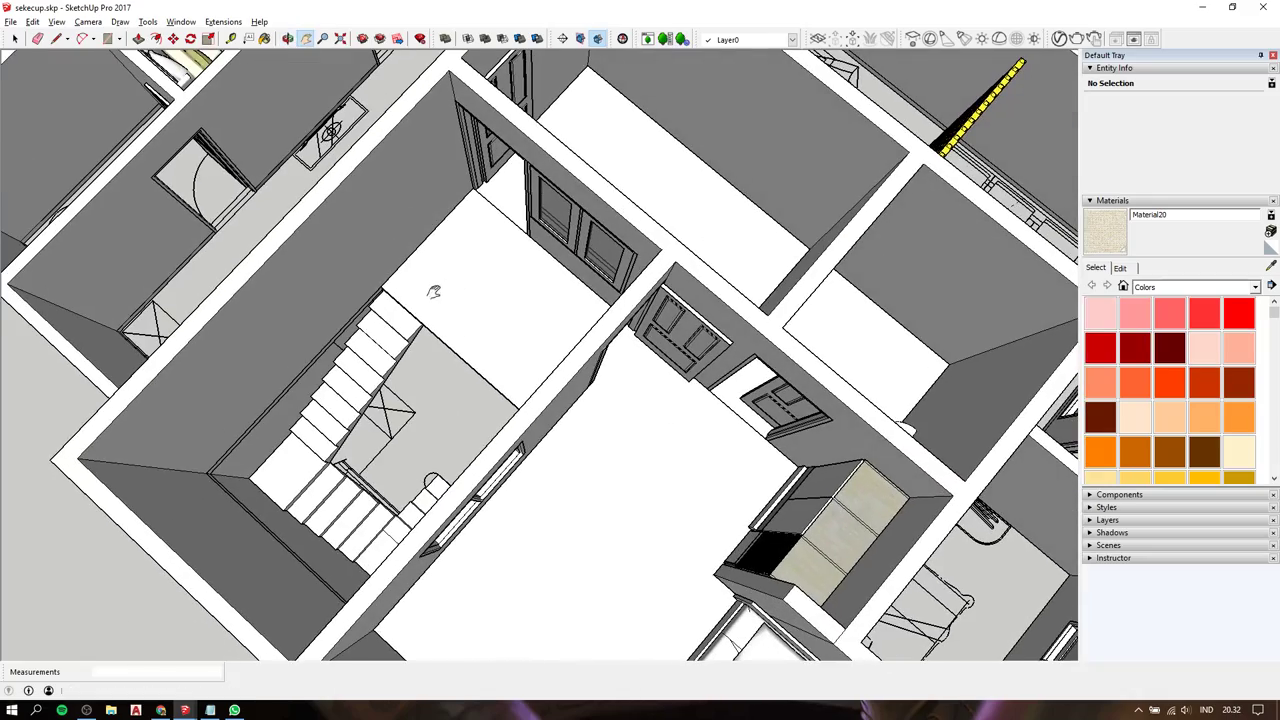
{"action": "middle_click_drag", "start_coordinate": [434, 291], "coordinate": [577, 560]}
{"action": "scroll", "coordinate": [580, 565], "scroll_direction": "up", "scroll_amount": 2}
{"action": "scroll", "coordinate": [585, 560], "scroll_direction": "up", "scroll_amount": 2}
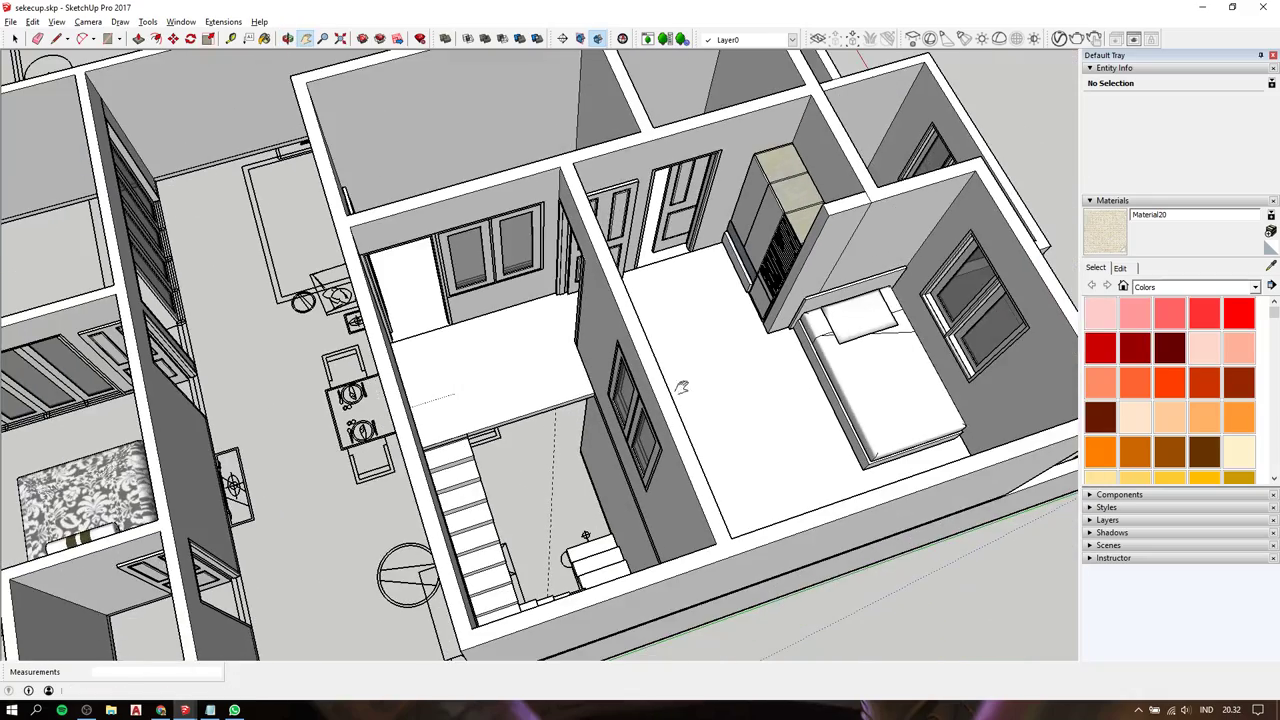
{"action": "mouse_move", "coordinate": [681, 387]}
{"action": "middle_mouse_down"}
{"action": "mouse_move", "coordinate": [651, 409]}
{"action": "mouse_move", "coordinate": [520, 443]}
{"action": "mouse_move", "coordinate": [500, 471]}
{"action": "mouse_move", "coordinate": [348, 495]}
{"action": "mouse_move", "coordinate": [365, 455]}
{"action": "mouse_move", "coordinate": [201, 389]}
{"action": "mouse_move", "coordinate": [206, 374]}
{"action": "mouse_move", "coordinate": [246, 374]}
{"action": "mouse_move", "coordinate": [277, 394]}
{"action": "mouse_move", "coordinate": [317, 369]}
{"action": "mouse_move", "coordinate": [626, 331]}
{"action": "mouse_move", "coordinate": [334, 409]}
{"action": "mouse_move", "coordinate": [334, 466]}
{"action": "mouse_move", "coordinate": [137, 411]}
{"action": "mouse_move", "coordinate": [214, 428]}
{"action": "mouse_move", "coordinate": [214, 389]}
{"action": "mouse_move", "coordinate": [276, 347]}
{"action": "middle_mouse_up"}
{"action": "scroll", "coordinate": [365, 450], "scroll_direction": "up", "scroll_amount": 3}
{"action": "scroll", "coordinate": [346, 434], "scroll_direction": "up", "scroll_amount": 2}
{"action": "scroll", "coordinate": [141, 410], "scroll_direction": "up", "scroll_amount": 3}
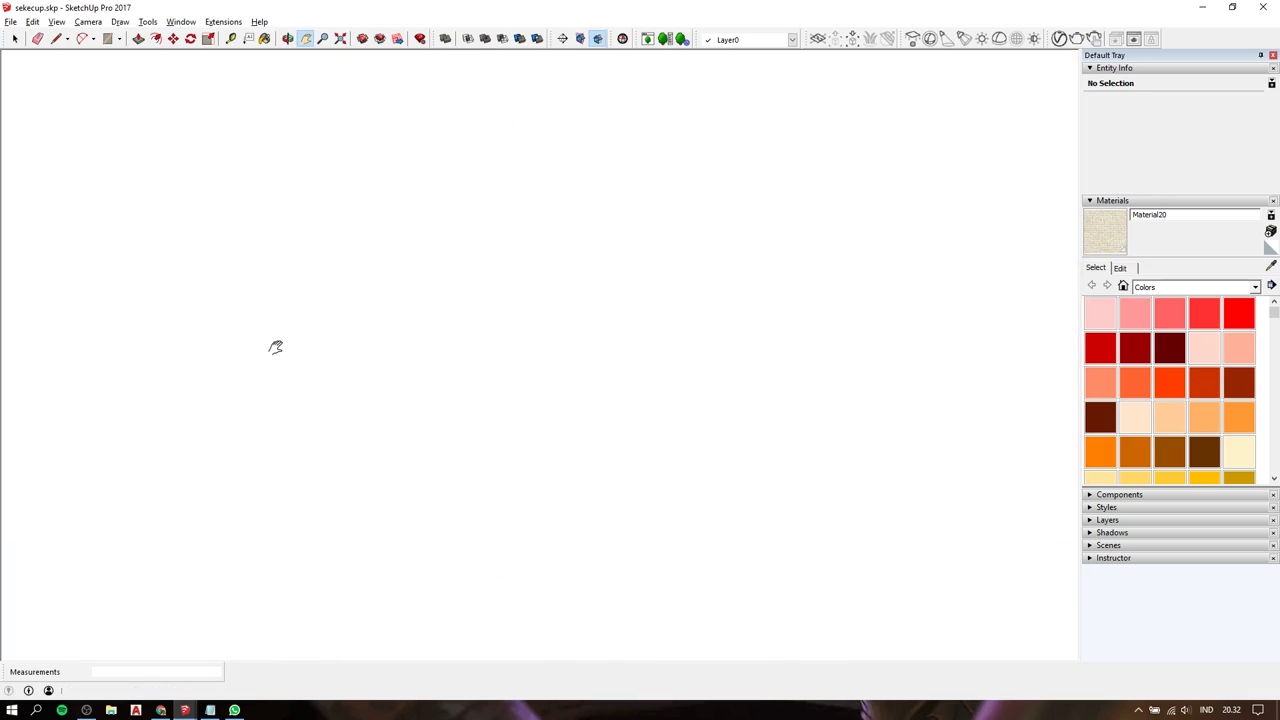
Zoom extents to the whole house, then add 'ini.' to the Notepad note's last line.
{"action": "key", "text": "shift+z"}
{"action": "key", "text": "space"}
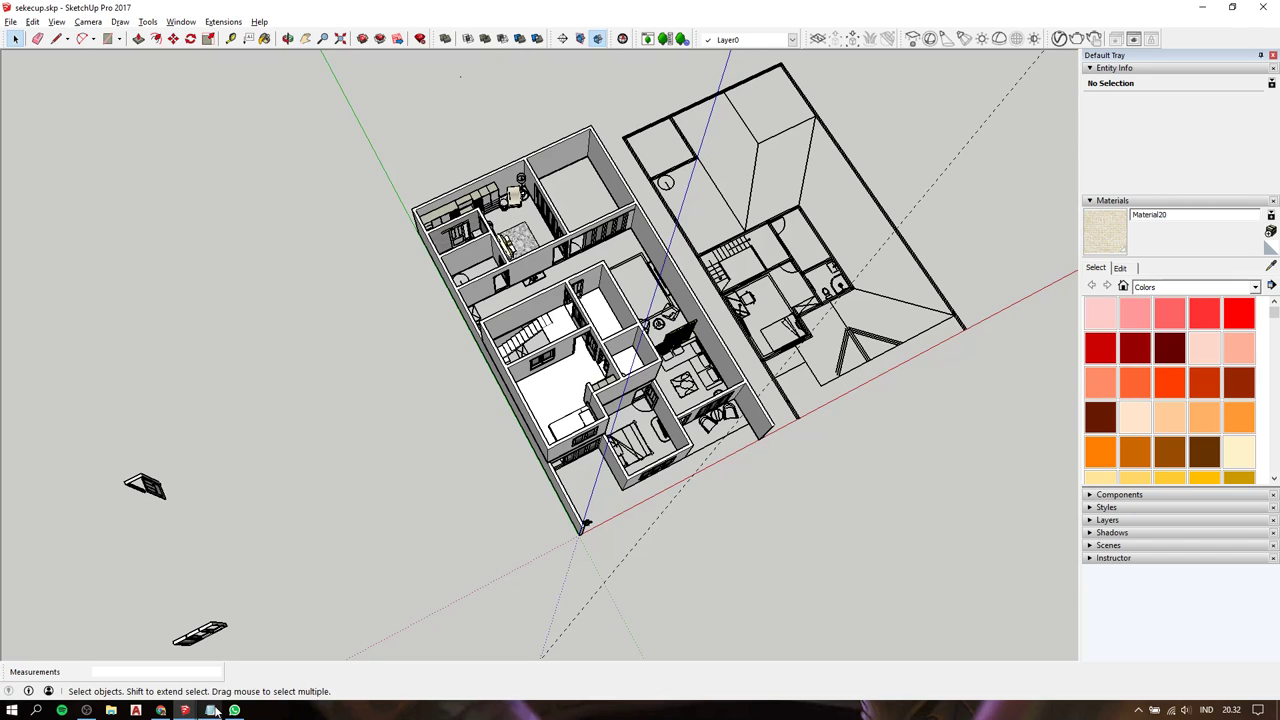
{"action": "left_click", "coordinate": [212, 710]}
{"action": "type", "text": "ok sampai segitu saja progress har"}
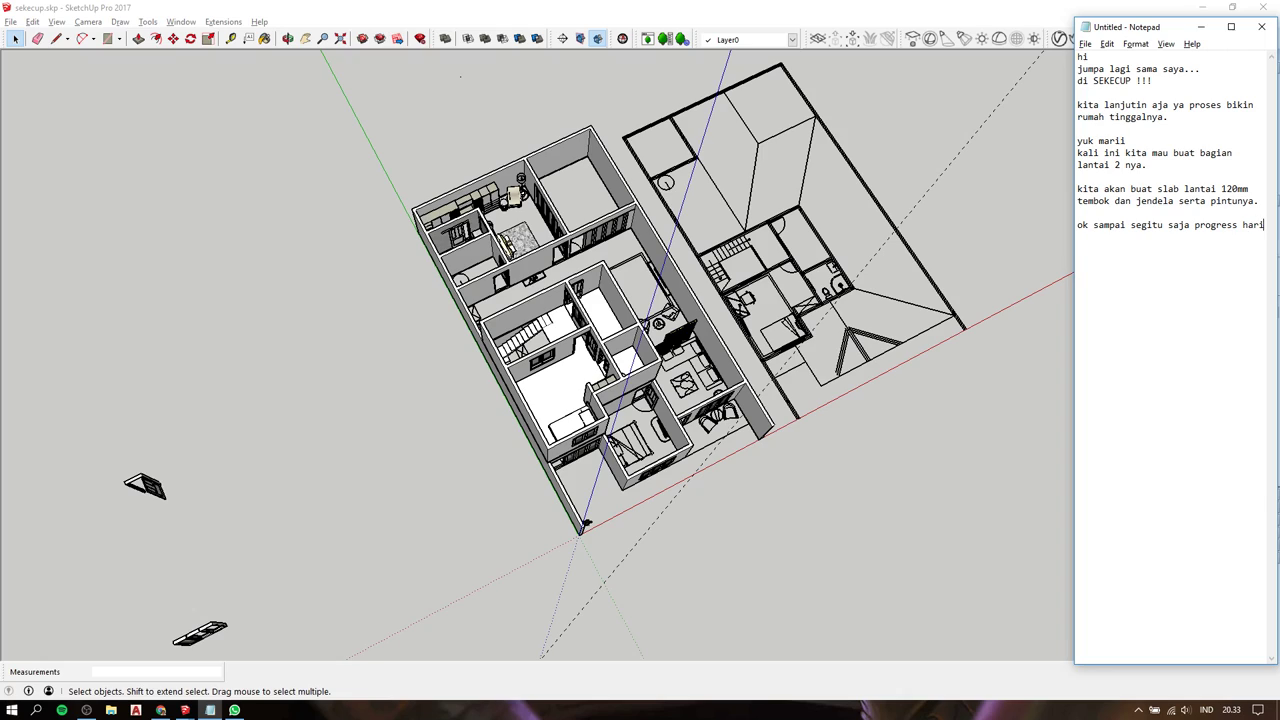
{"action": "type", "text": "ini."}
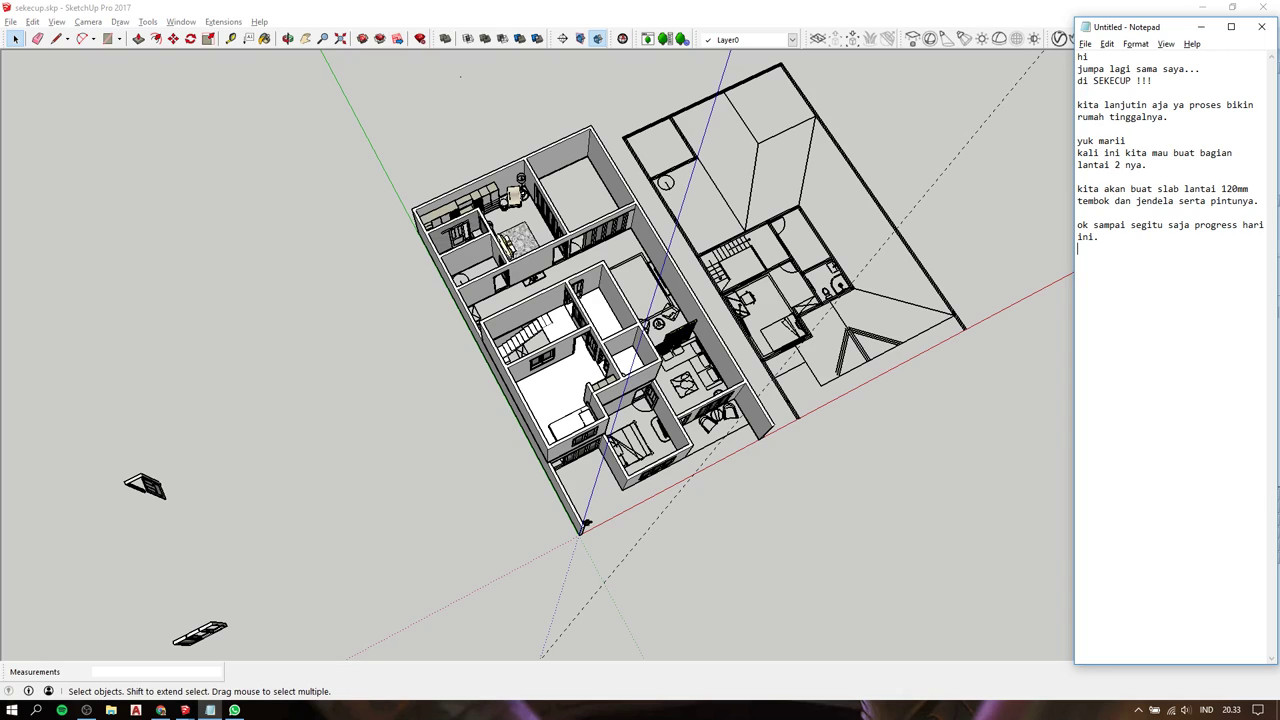